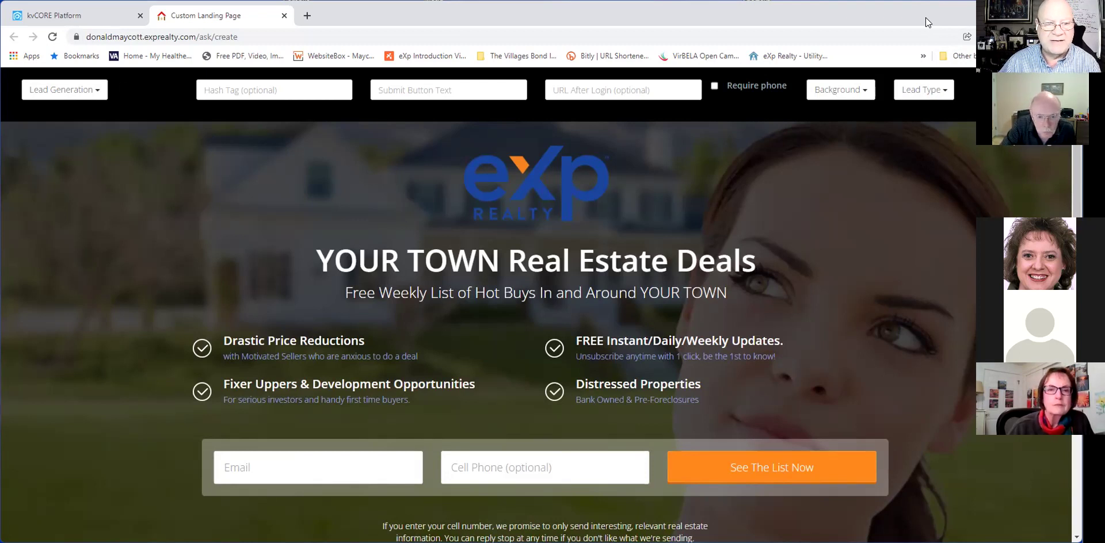
Keep the Lead Generation page type and replace YOUR TOWN in the headline with the agent's name.
{"action": "left_click", "coordinate": [98, 94]}
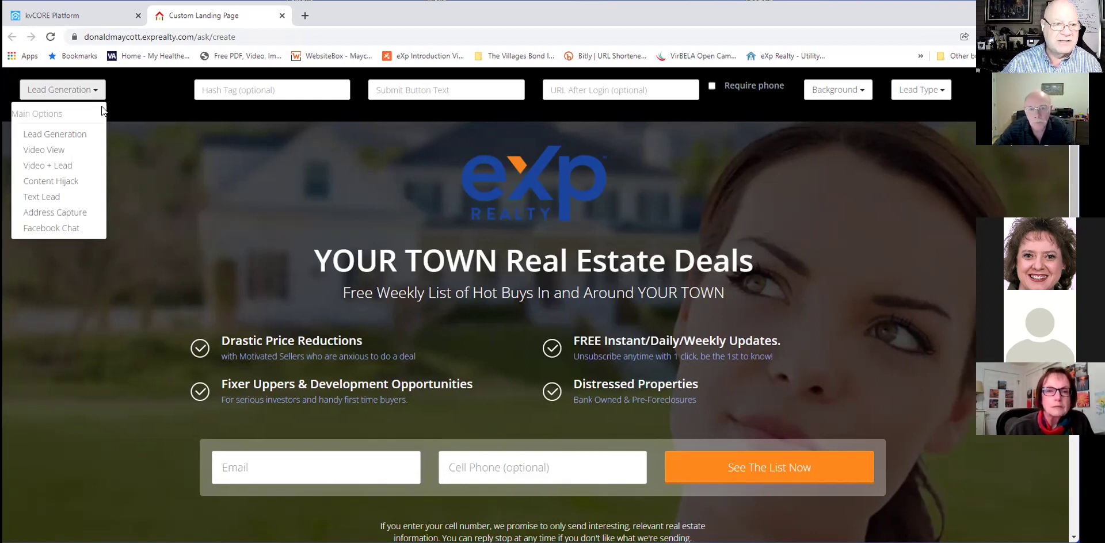
{"action": "left_click", "coordinate": [71, 134]}
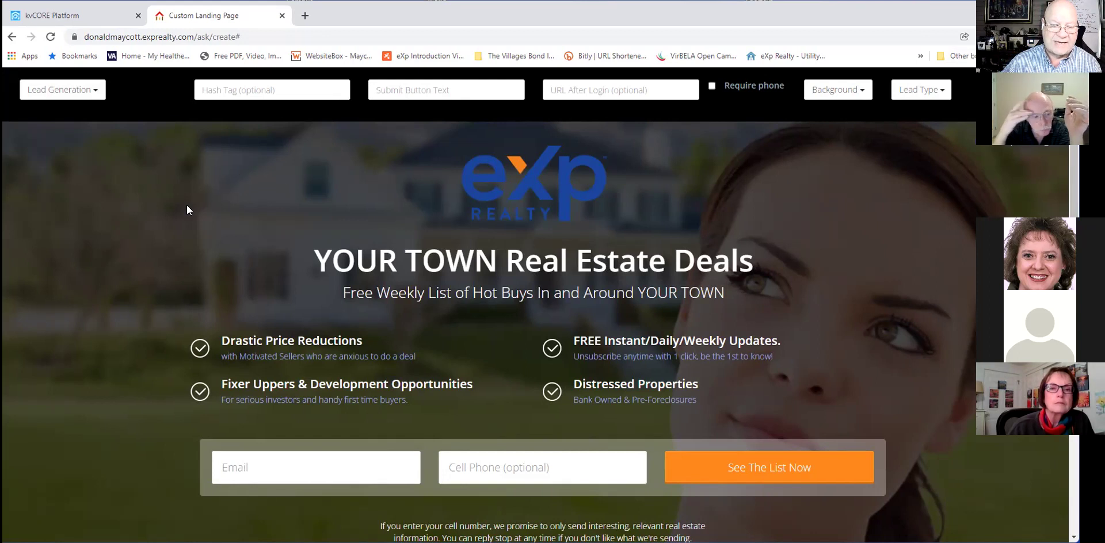
{"action": "left_click", "coordinate": [542, 256]}
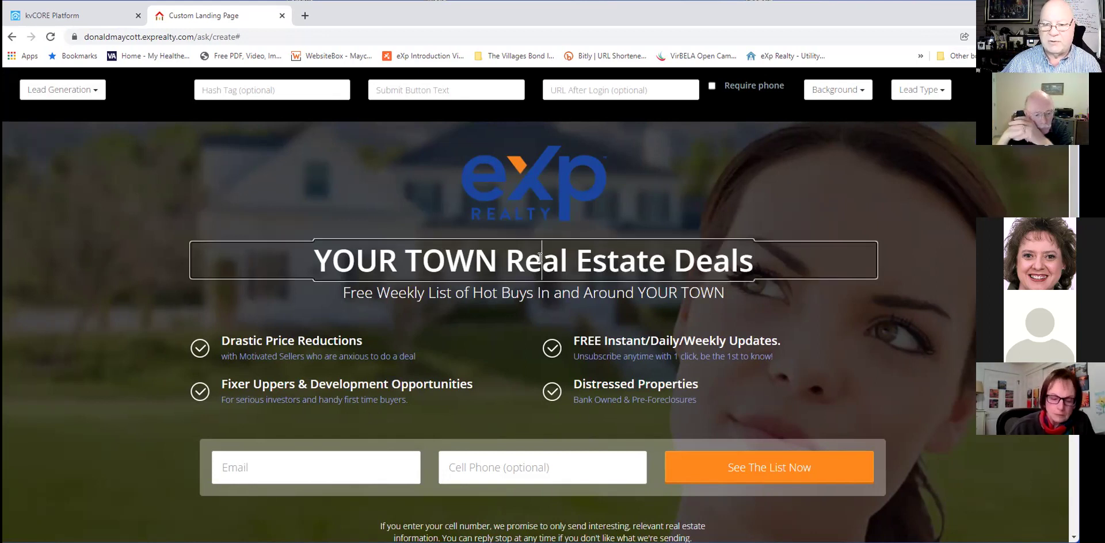
{"action": "left_click", "coordinate": [505, 262]}
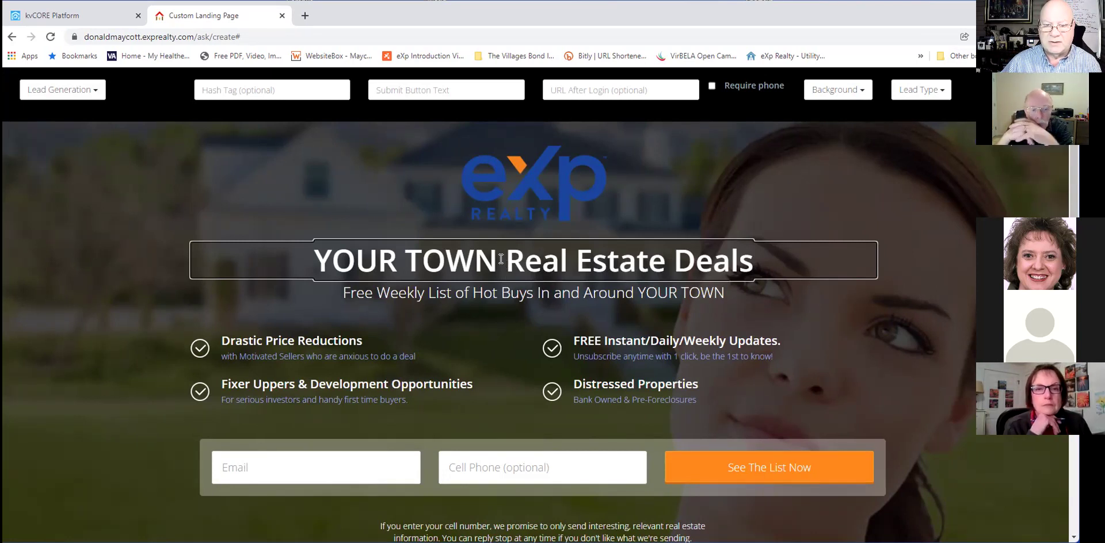
{"action": "left_click_drag", "start_coordinate": [498, 261], "coordinate": [278, 248]}
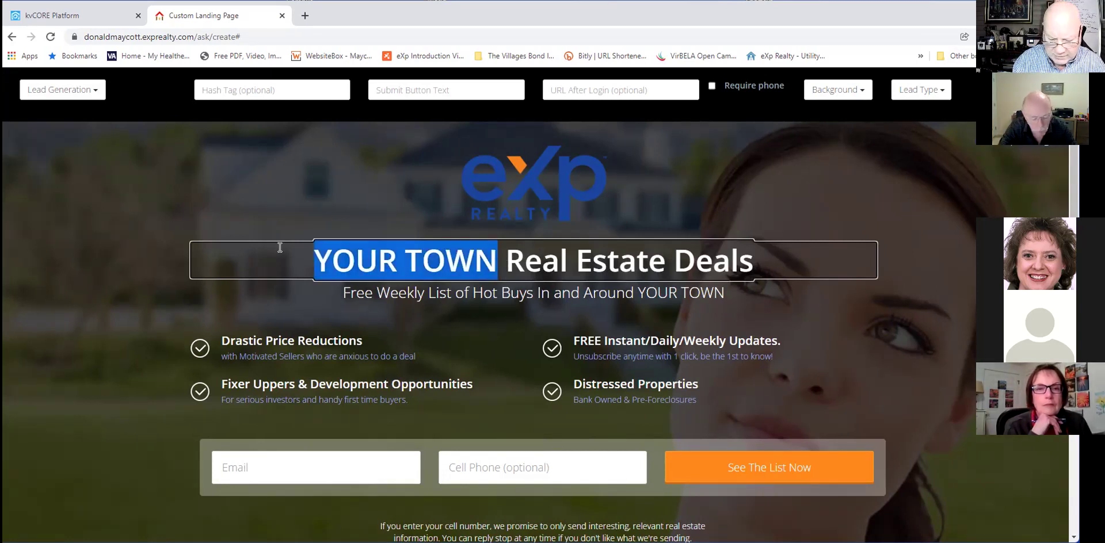
{"action": "type", "text": "Donald's"}
{"action": "key", "text": "Delete"}
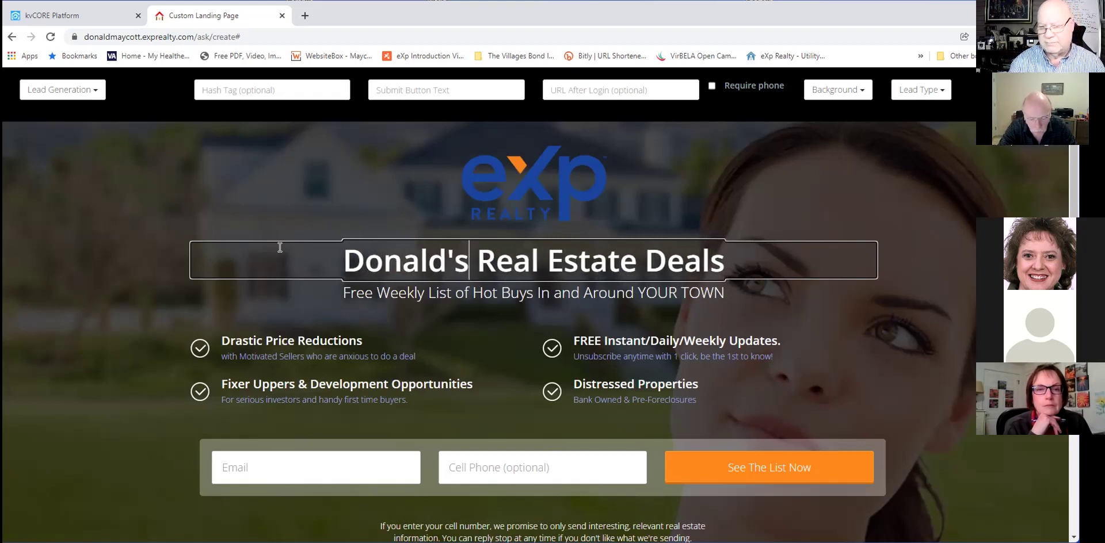
Select the subtitle and each benefit line, from Drastic Price Reductions to Bank Owned & Pre-Foreclosures.
{"action": "left_click", "coordinate": [412, 289]}
{"action": "left_click", "coordinate": [321, 356]}
{"action": "left_click", "coordinate": [320, 341]}
{"action": "left_click", "coordinate": [720, 337]}
{"action": "left_click", "coordinate": [636, 358]}
{"action": "left_click", "coordinate": [635, 393]}
{"action": "left_click", "coordinate": [636, 398]}
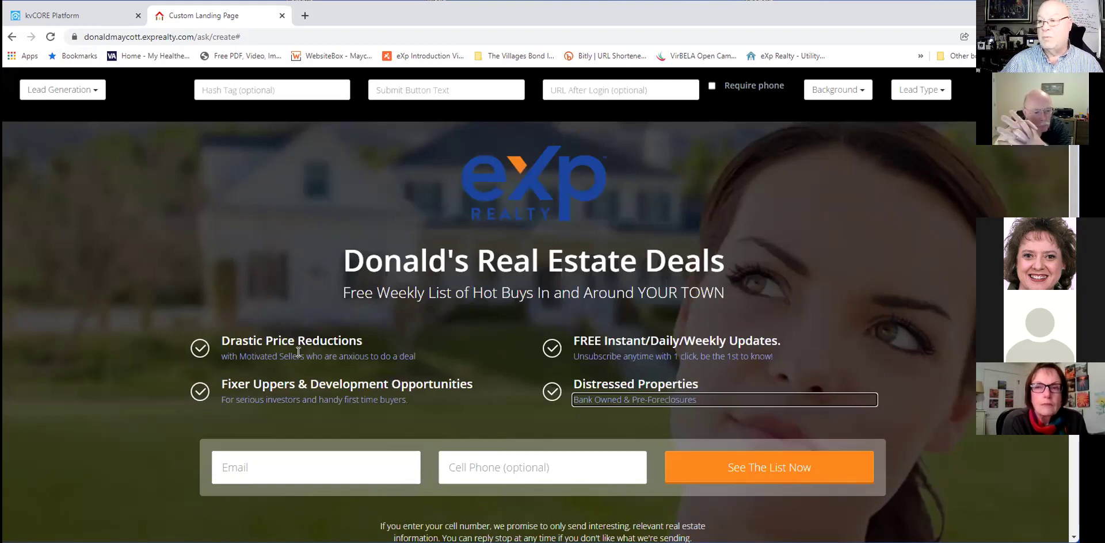
{"action": "left_click", "coordinate": [324, 472]}
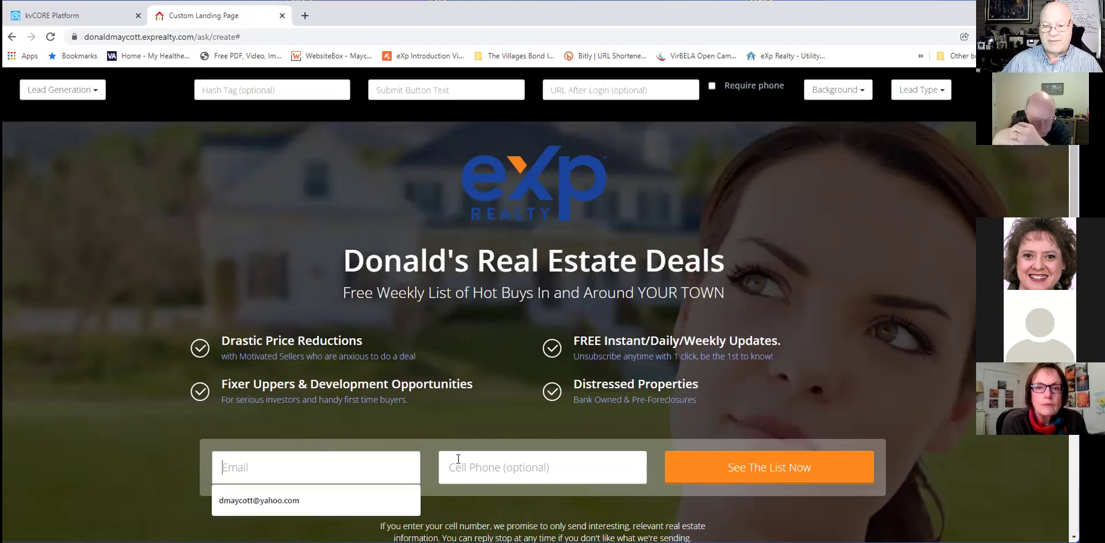
{"action": "left_click", "coordinate": [507, 469]}
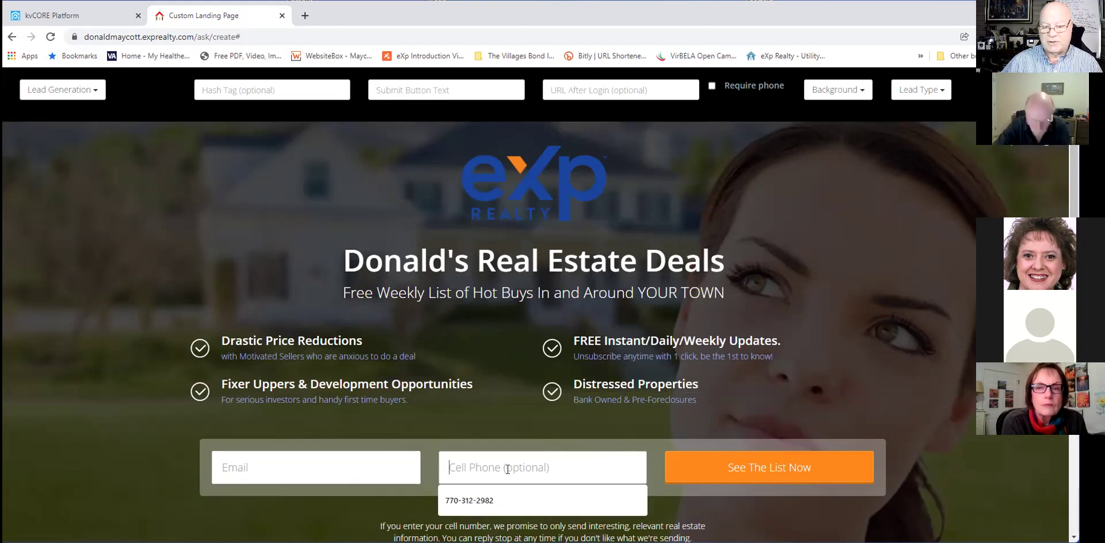
{"action": "left_click", "coordinate": [837, 394]}
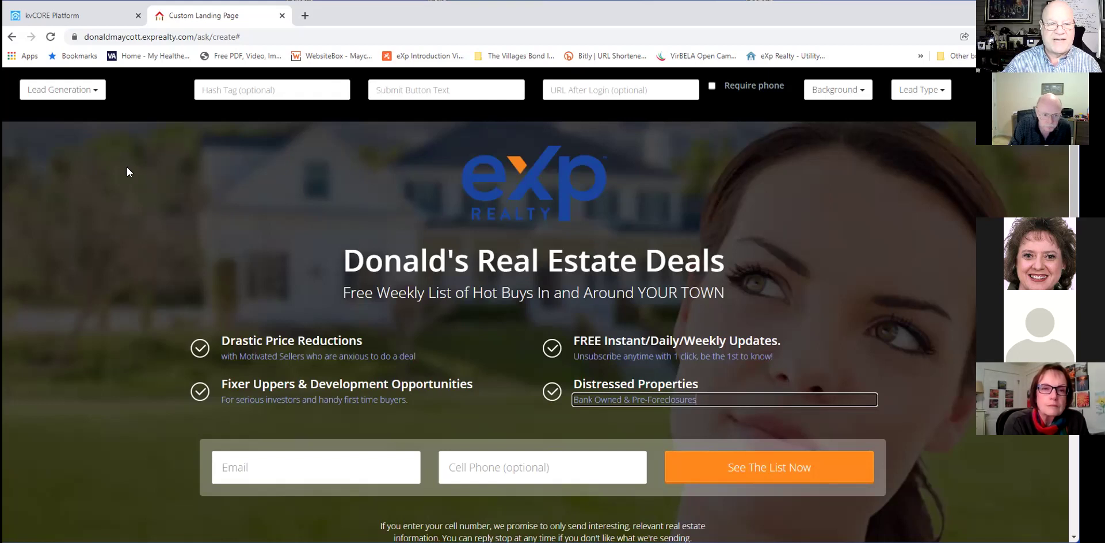
Switch the page type to Video View and scroll through the new YouTube video panel.
{"action": "left_click", "coordinate": [68, 95]}
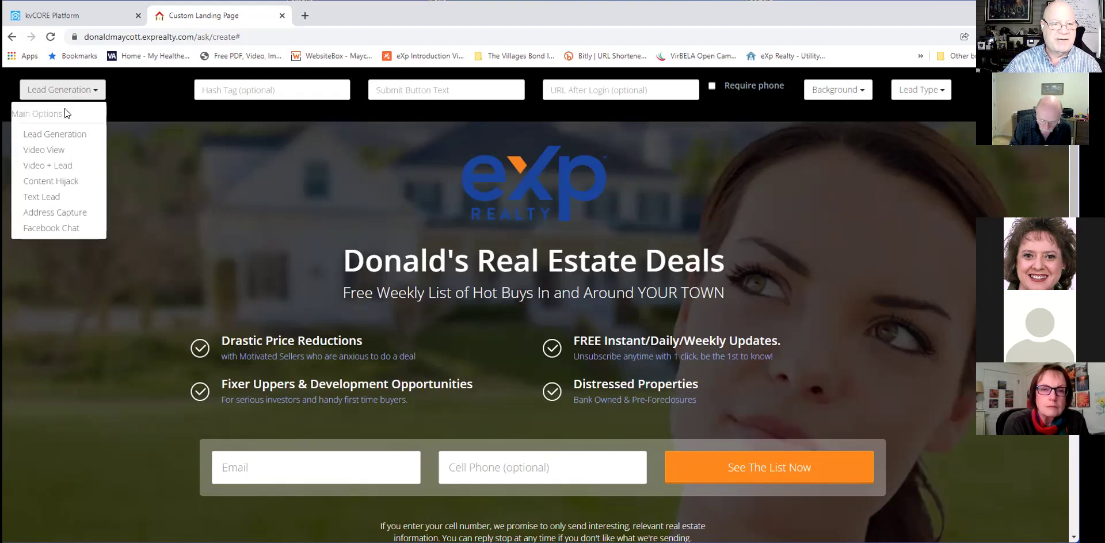
{"action": "left_click", "coordinate": [51, 151]}
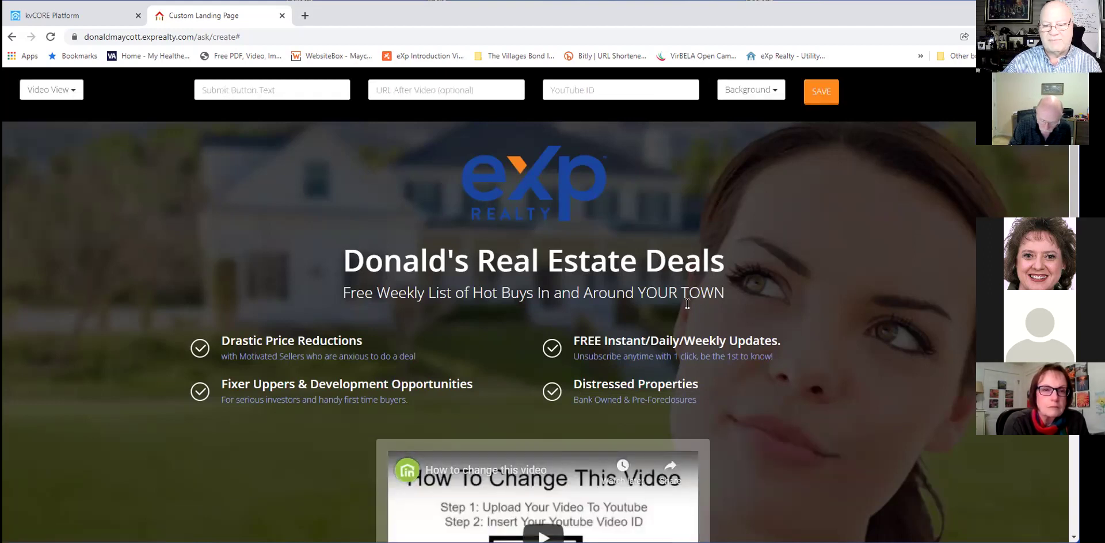
{"action": "scroll", "coordinate": [870, 313], "scroll_direction": "down", "scroll_amount": 1}
{"action": "scroll", "coordinate": [870, 314], "scroll_direction": "down", "scroll_amount": 2}
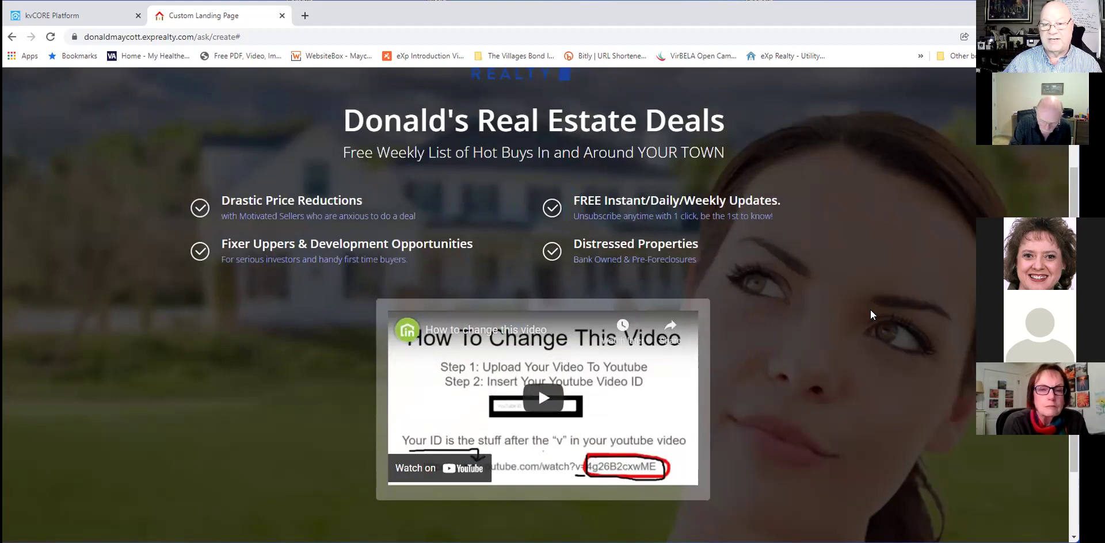
{"action": "scroll", "coordinate": [870, 313], "scroll_direction": "up", "scroll_amount": 1}
{"action": "scroll", "coordinate": [870, 313], "scroll_direction": "up", "scroll_amount": 2}
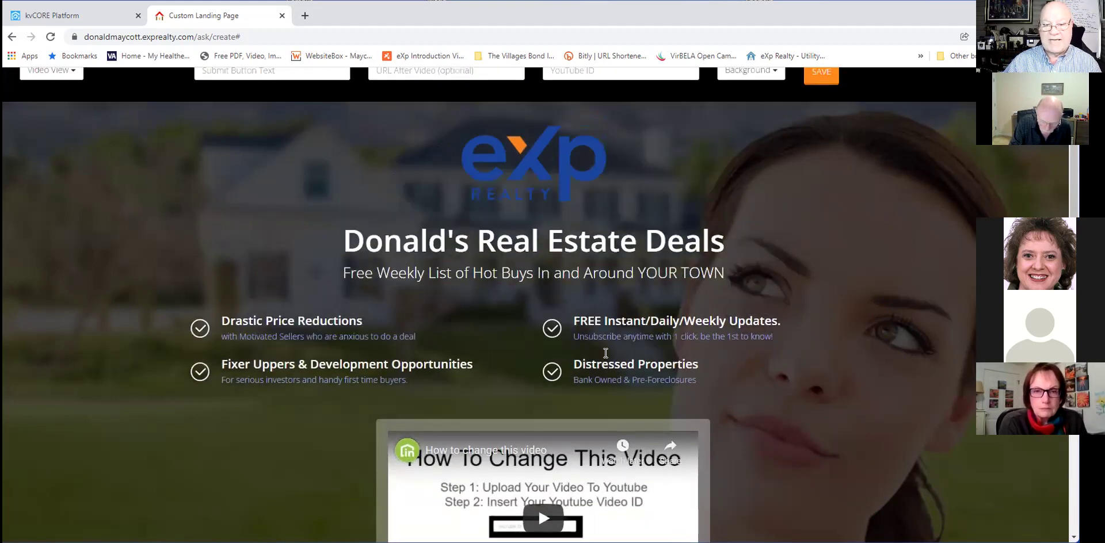
{"action": "scroll", "coordinate": [652, 297], "scroll_direction": "down", "scroll_amount": 4}
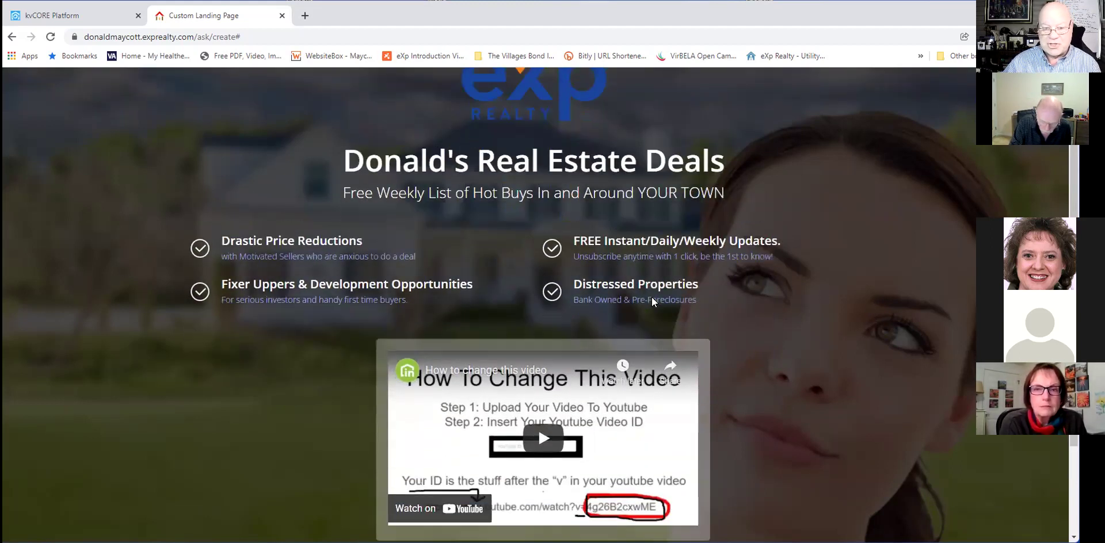
{"action": "scroll", "coordinate": [652, 297], "scroll_direction": "down", "scroll_amount": 2}
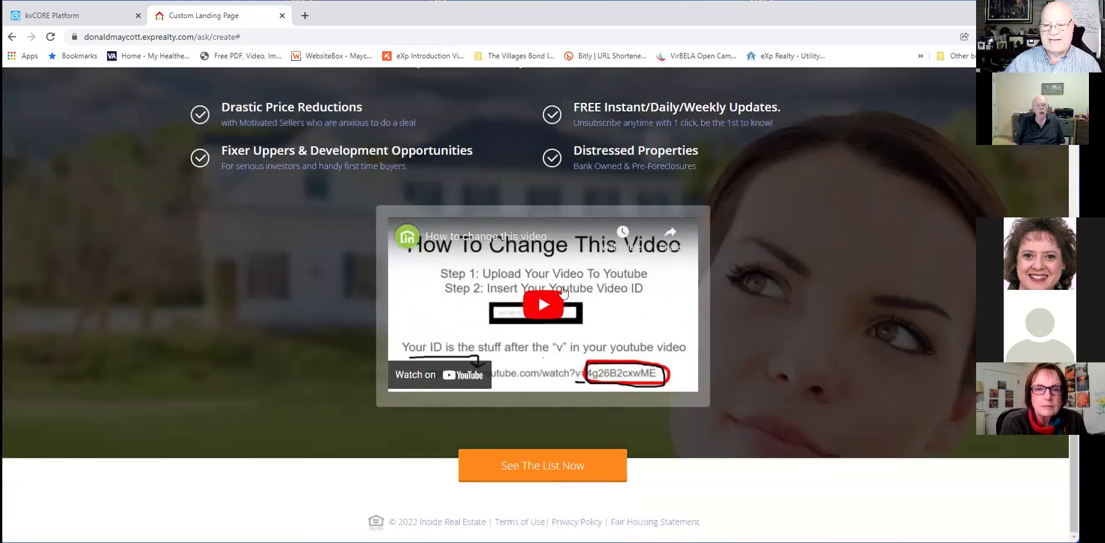
{"action": "scroll", "coordinate": [875, 344], "scroll_direction": "up", "scroll_amount": 2}
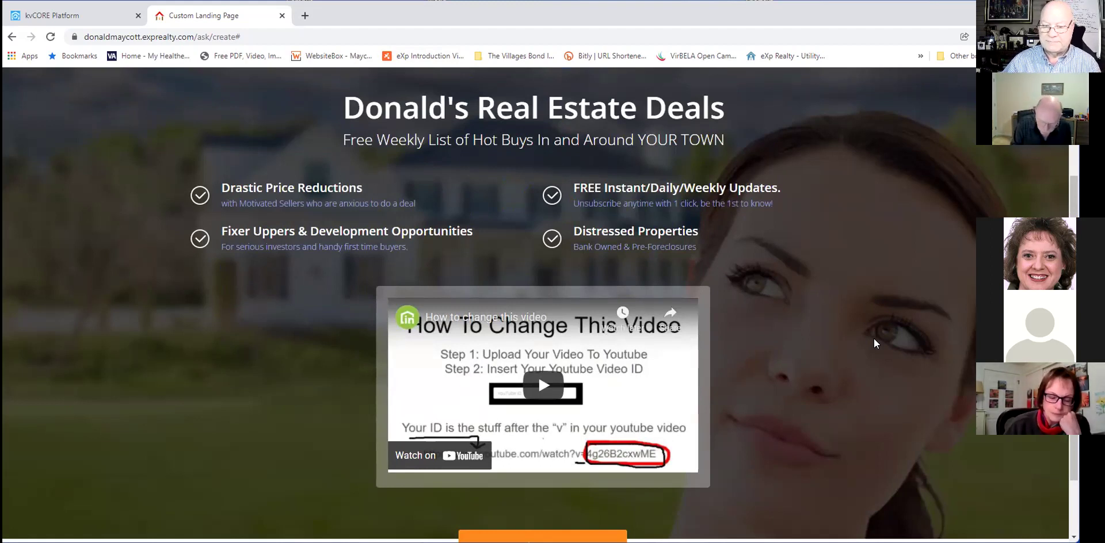
{"action": "scroll", "coordinate": [874, 344], "scroll_direction": "down", "scroll_amount": 1}
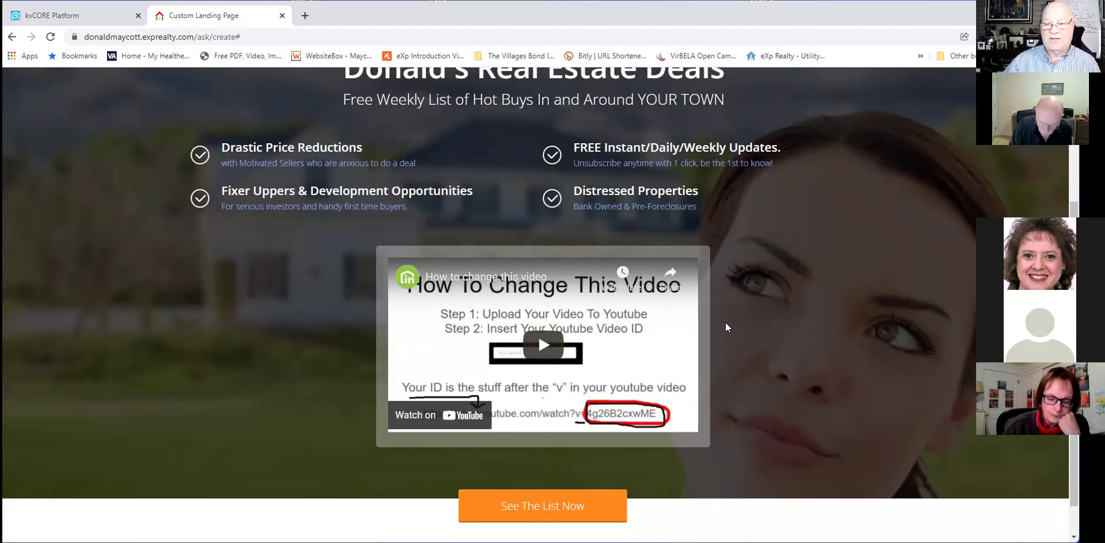
{"action": "scroll", "coordinate": [725, 322], "scroll_direction": "up", "scroll_amount": 2}
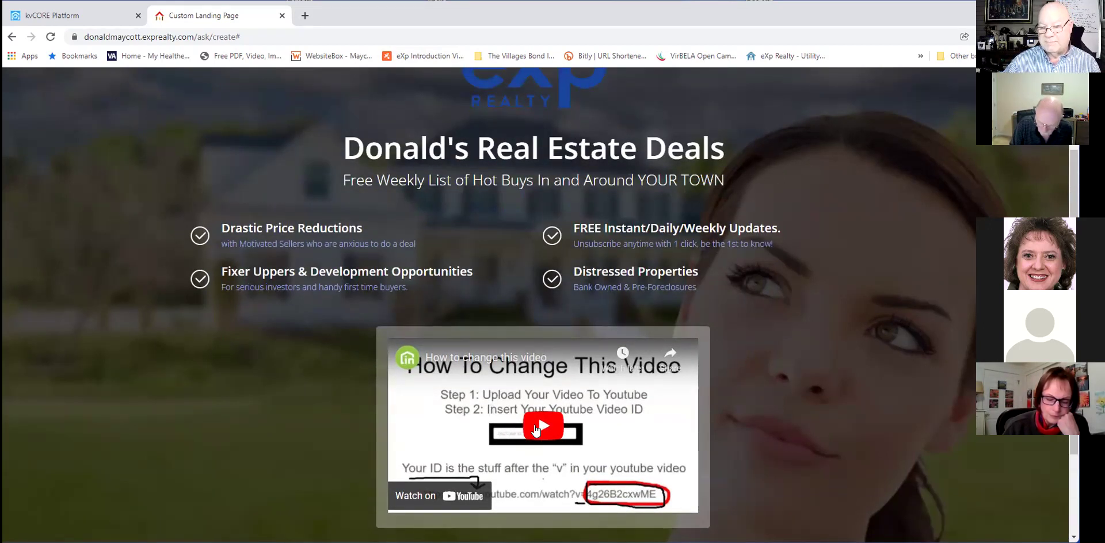
Play the placeholder 'How To Change This Video' clip, scrolling the page while it runs.
{"action": "left_click", "coordinate": [533, 428]}
{"action": "scroll", "coordinate": [799, 390], "scroll_direction": "down", "scroll_amount": 1}
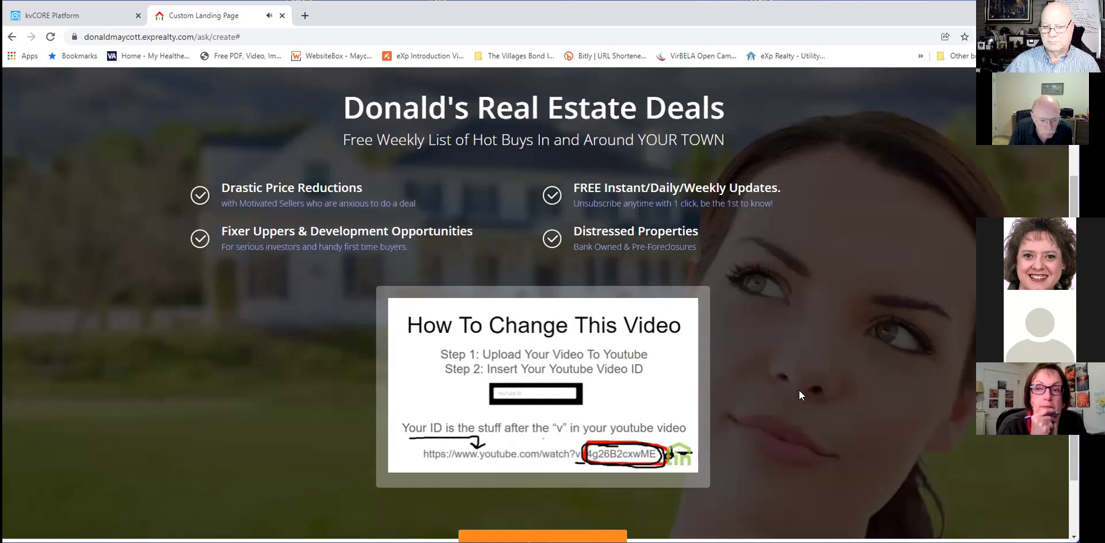
{"action": "scroll", "coordinate": [799, 391], "scroll_direction": "down", "scroll_amount": 2}
{"action": "scroll", "coordinate": [798, 390], "scroll_direction": "up", "scroll_amount": 1}
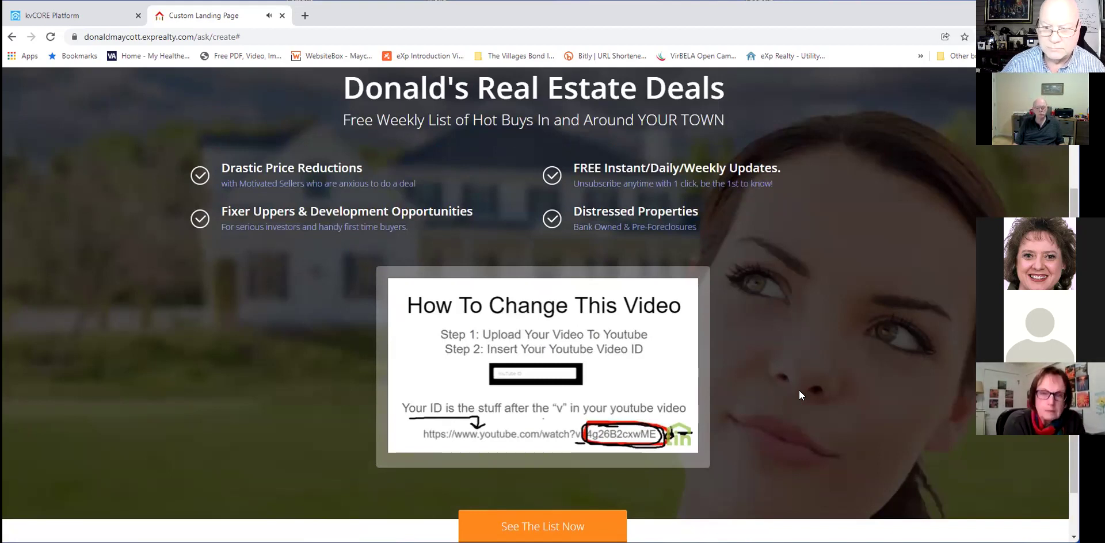
{"action": "scroll", "coordinate": [798, 390], "scroll_direction": "up", "scroll_amount": 1}
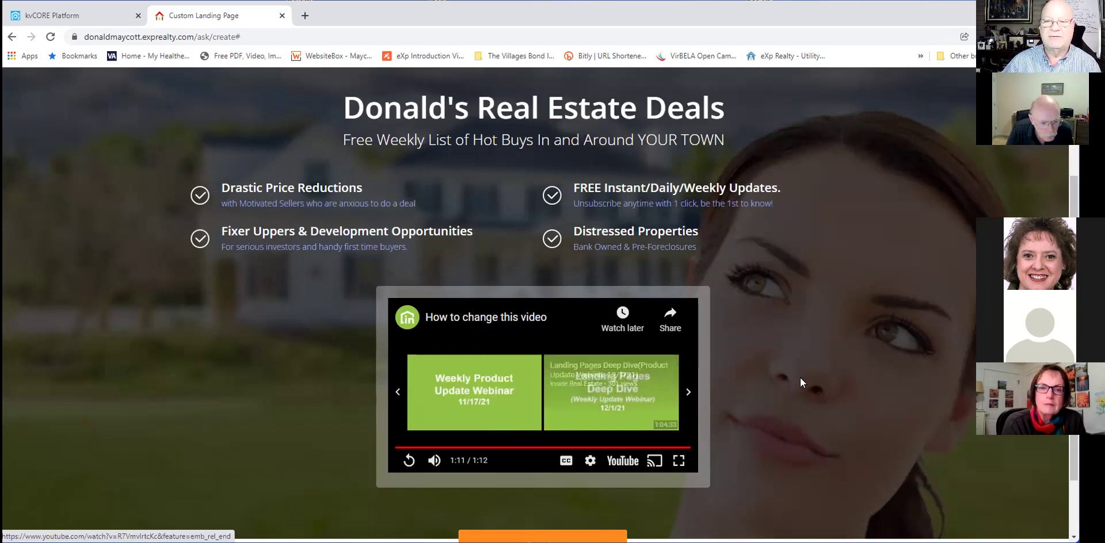
{"action": "scroll", "coordinate": [801, 378], "scroll_direction": "up", "scroll_amount": 1}
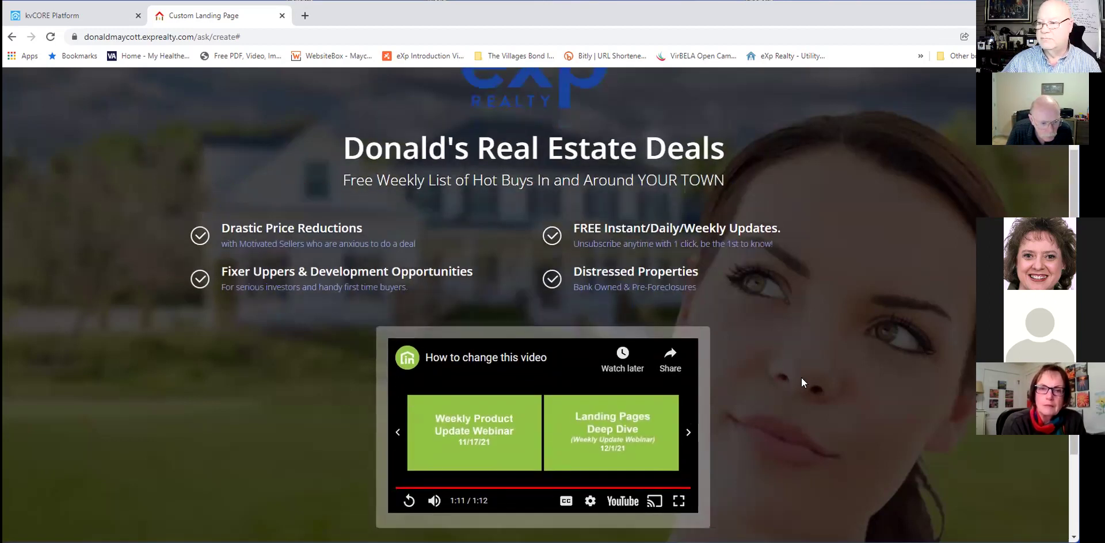
{"action": "scroll", "coordinate": [801, 377], "scroll_direction": "down", "scroll_amount": 2}
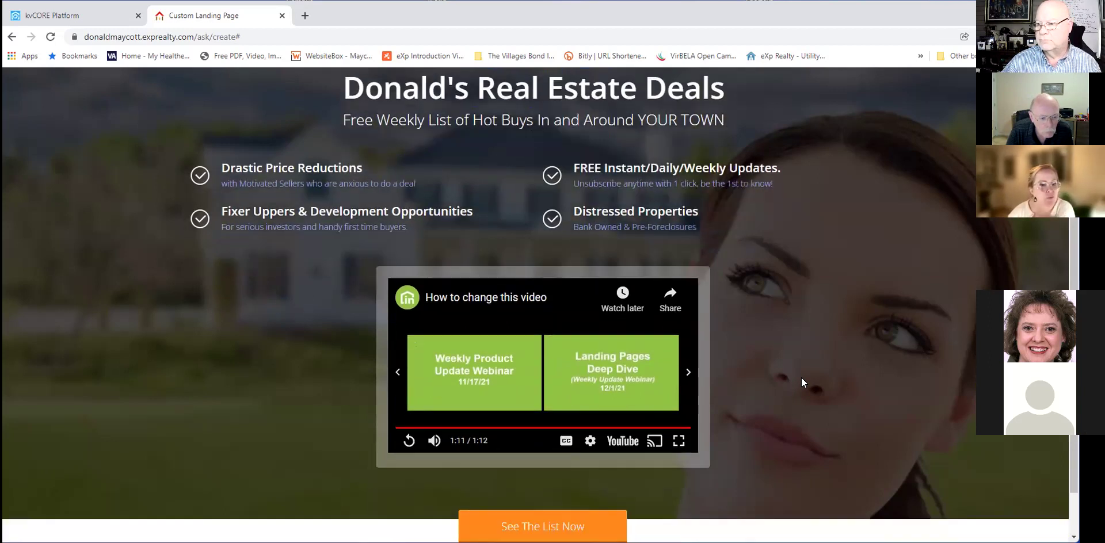
{"action": "scroll", "coordinate": [802, 378], "scroll_direction": "down", "scroll_amount": 1}
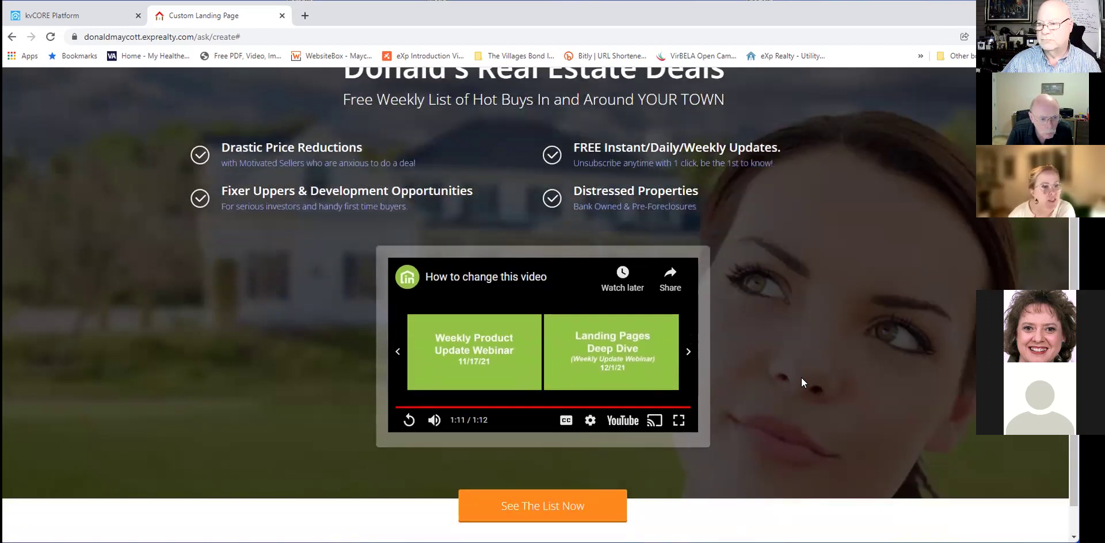
{"action": "scroll", "coordinate": [228, 179], "scroll_direction": "up", "scroll_amount": 5}
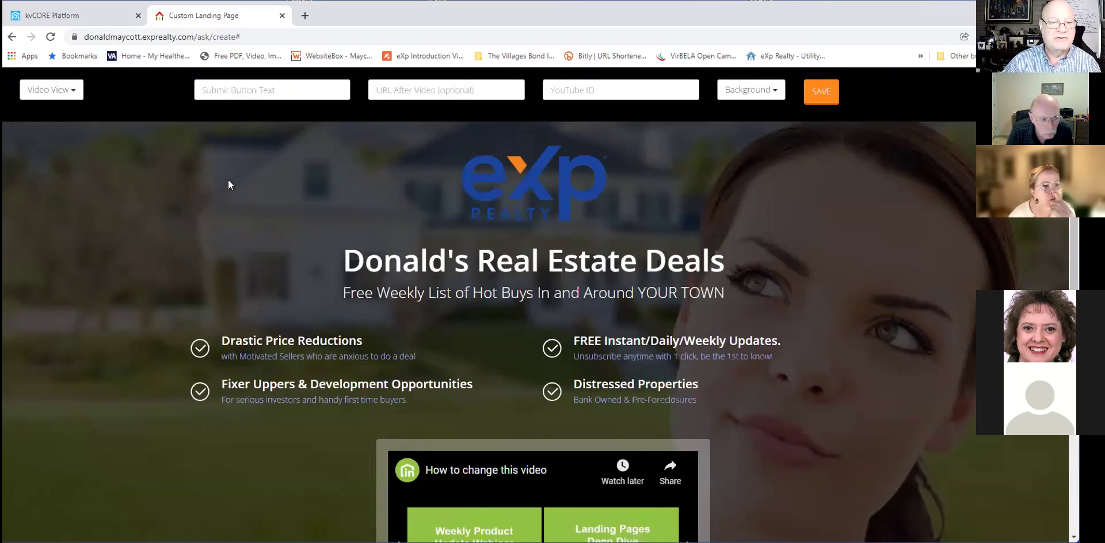
Reapply Video View, then switch to Video + Lead and scroll through the new layout.
{"action": "left_click", "coordinate": [52, 89]}
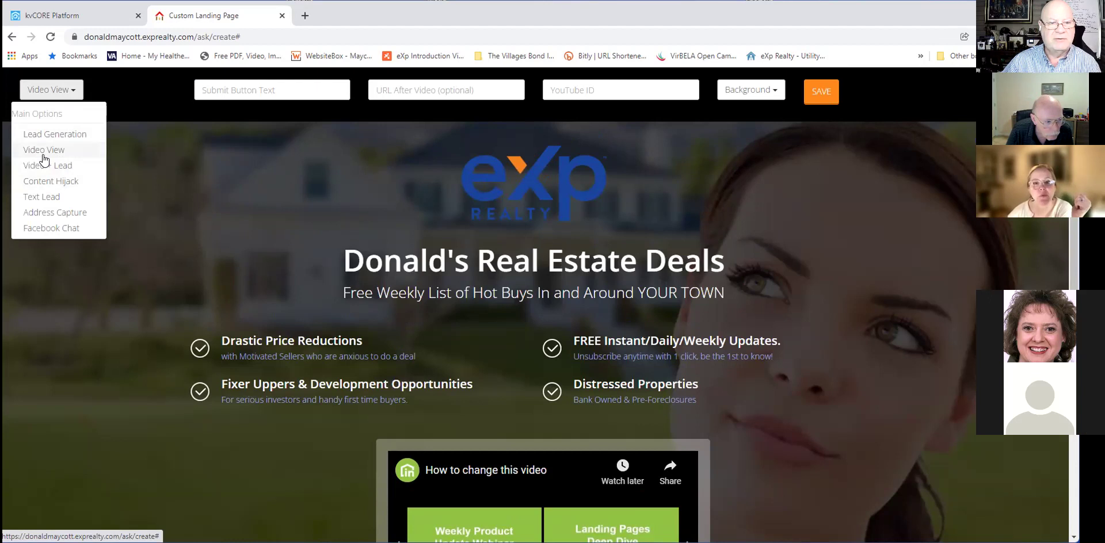
{"action": "left_click", "coordinate": [77, 153]}
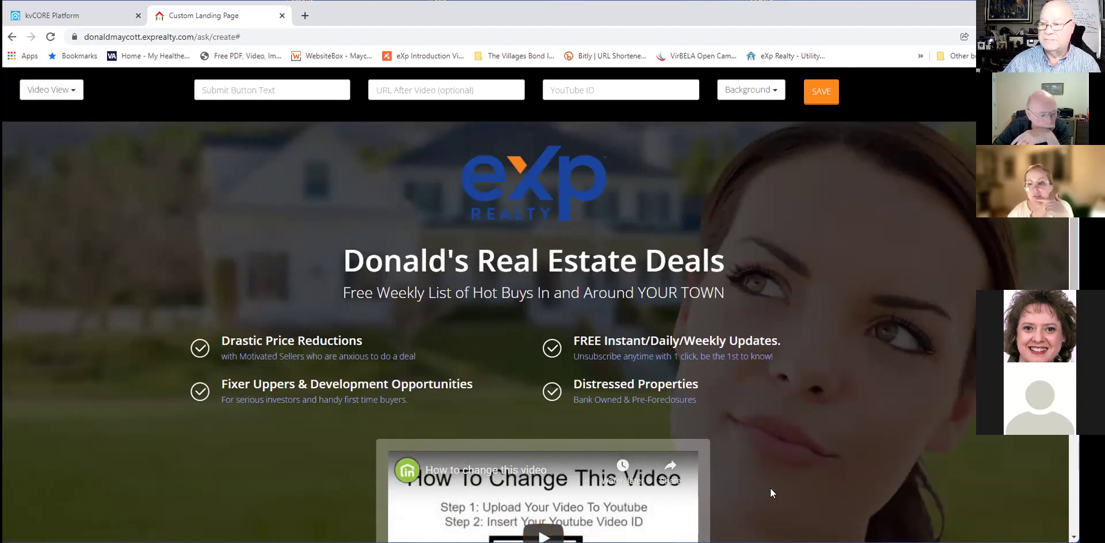
{"action": "left_click", "coordinate": [70, 91]}
{"action": "left_click", "coordinate": [54, 165]}
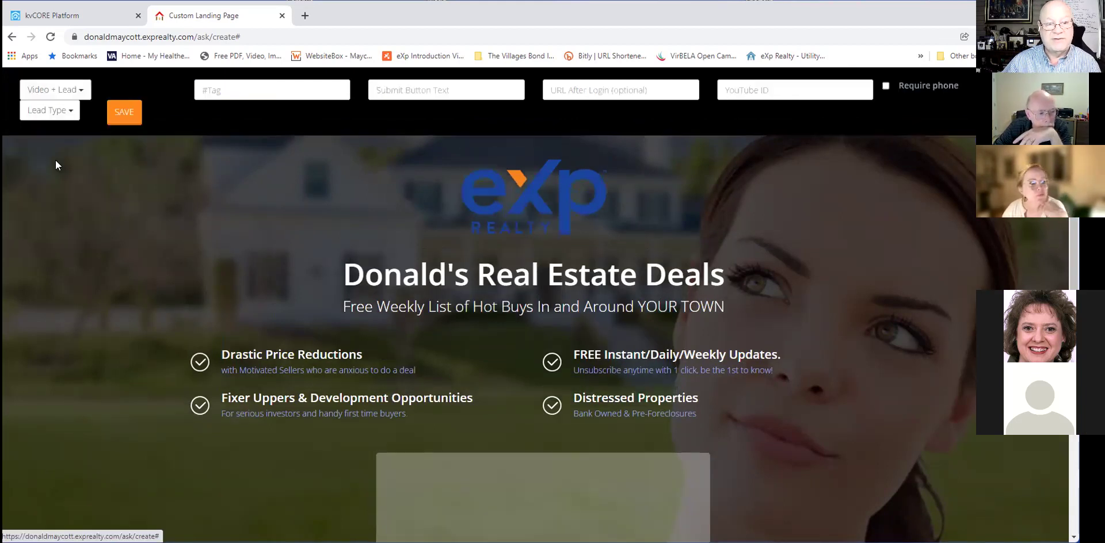
{"action": "scroll", "coordinate": [704, 257], "scroll_direction": "down", "scroll_amount": 1}
{"action": "scroll", "coordinate": [704, 257], "scroll_direction": "down", "scroll_amount": 2}
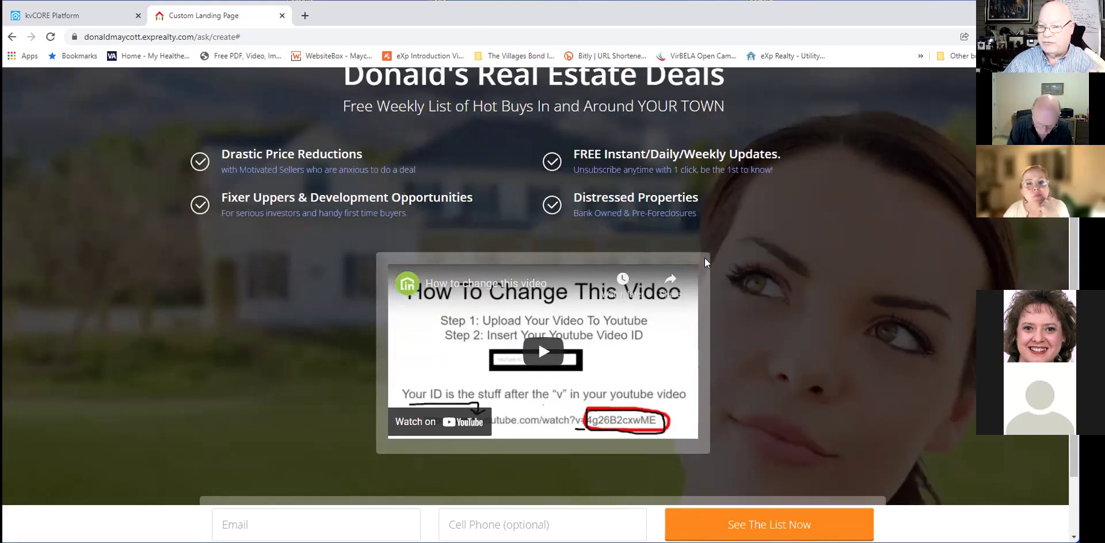
{"action": "scroll", "coordinate": [707, 263], "scroll_direction": "down", "scroll_amount": 1}
{"action": "scroll", "coordinate": [707, 263], "scroll_direction": "up", "scroll_amount": 2}
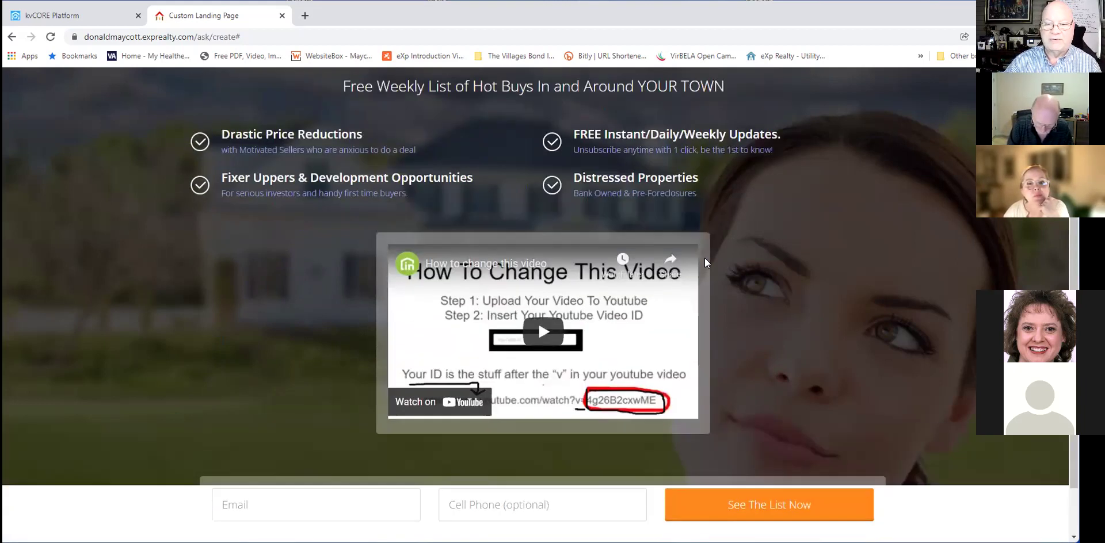
{"action": "scroll", "coordinate": [547, 241], "scroll_direction": "down", "scroll_amount": 2}
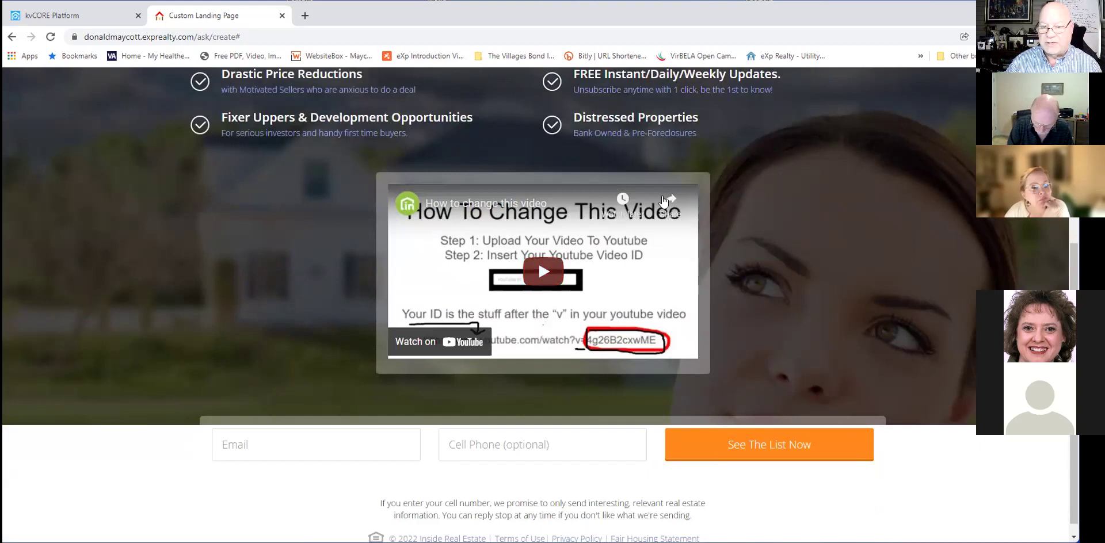
{"action": "scroll", "coordinate": [837, 286], "scroll_direction": "down", "scroll_amount": 1}
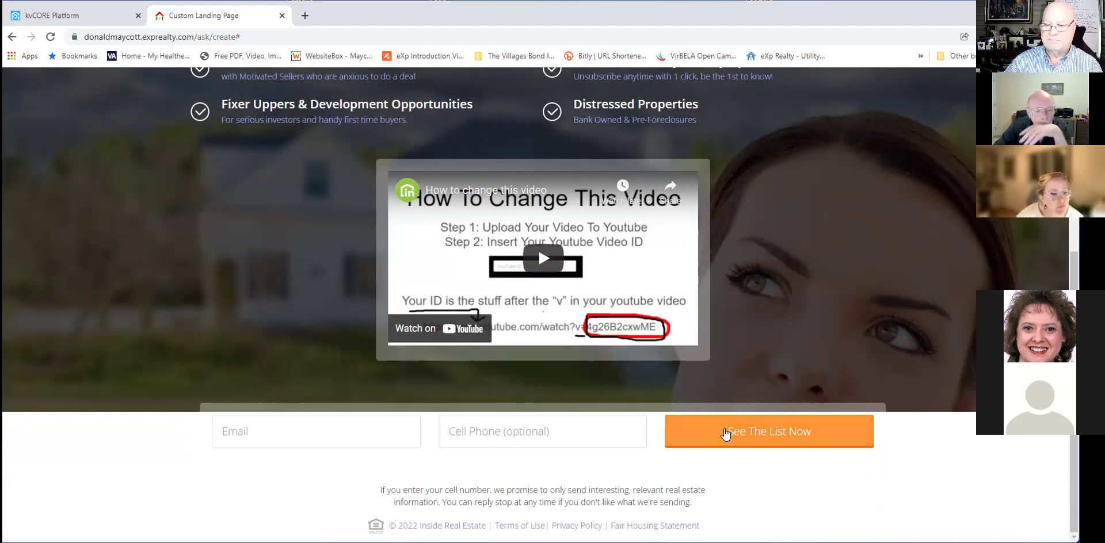
{"action": "scroll", "coordinate": [279, 135], "scroll_direction": "up", "scroll_amount": 3}
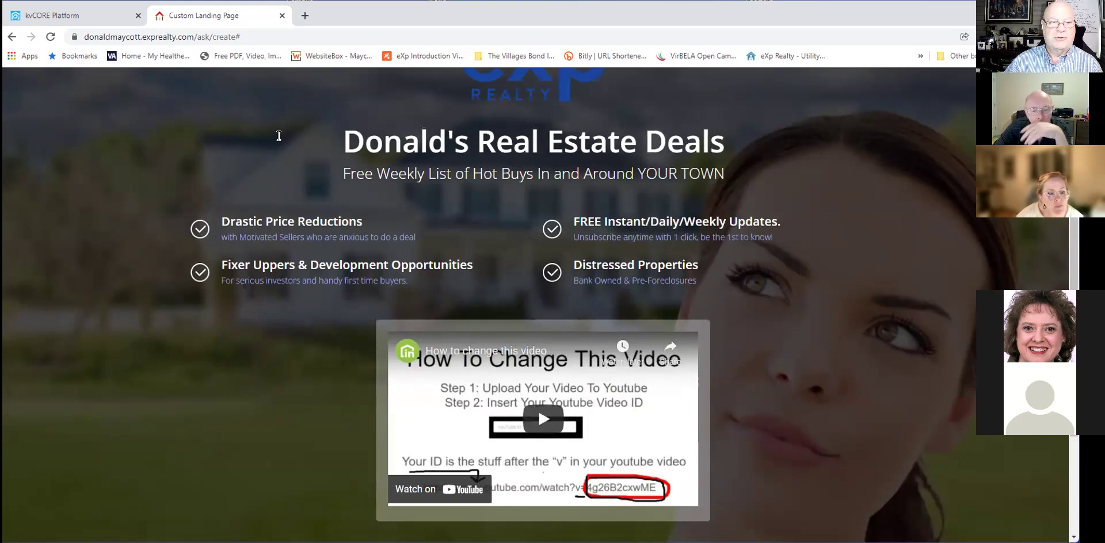
{"action": "scroll", "coordinate": [113, 144], "scroll_direction": "up", "scroll_amount": 3}
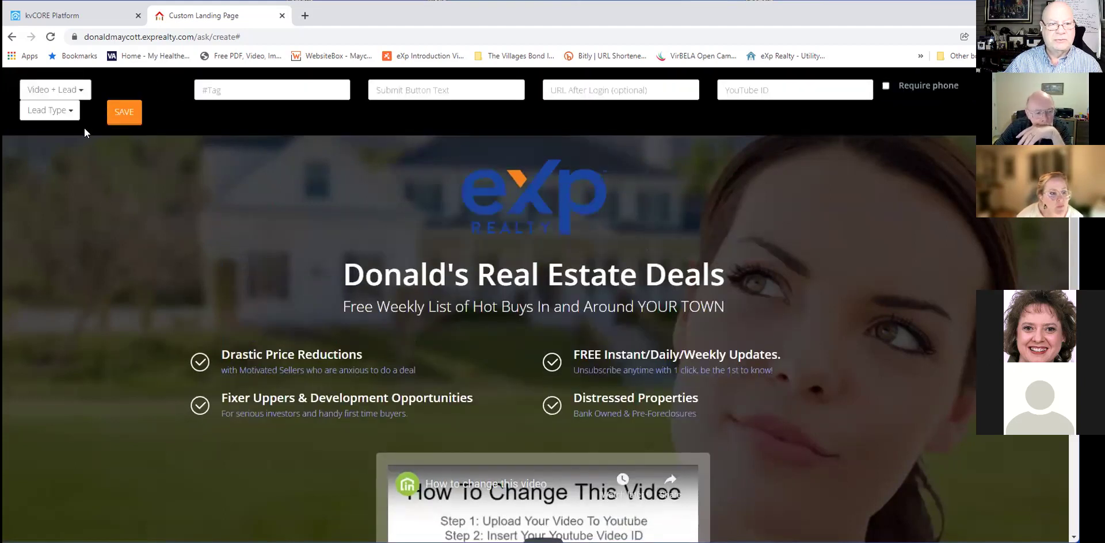
Review the available Lead Type choices, leaving the lead type unchanged.
{"action": "left_click", "coordinate": [65, 117]}
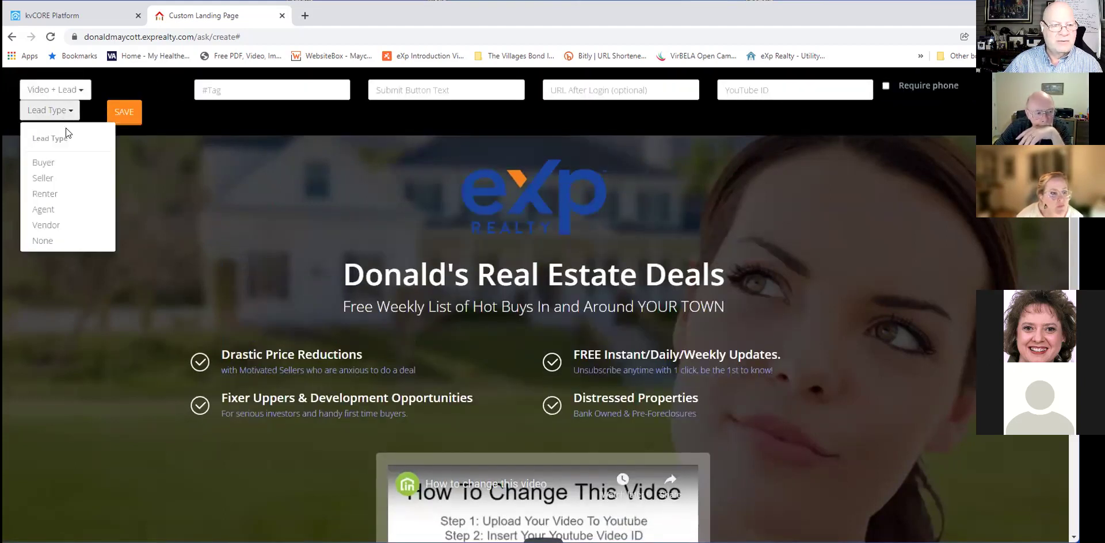
{"action": "left_click", "coordinate": [66, 94]}
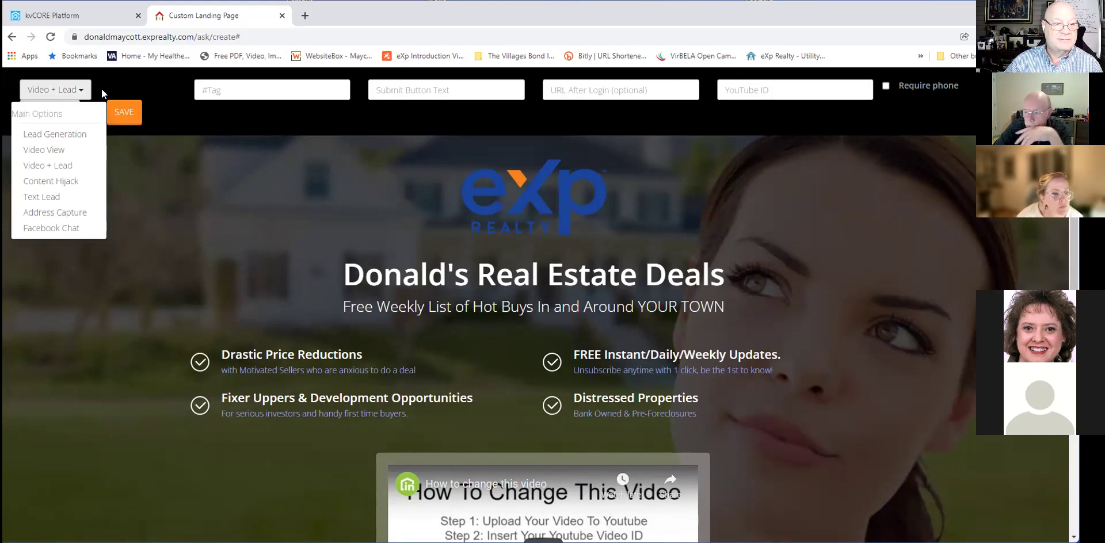
{"action": "left_click", "coordinate": [102, 88]}
{"action": "left_click", "coordinate": [55, 111]}
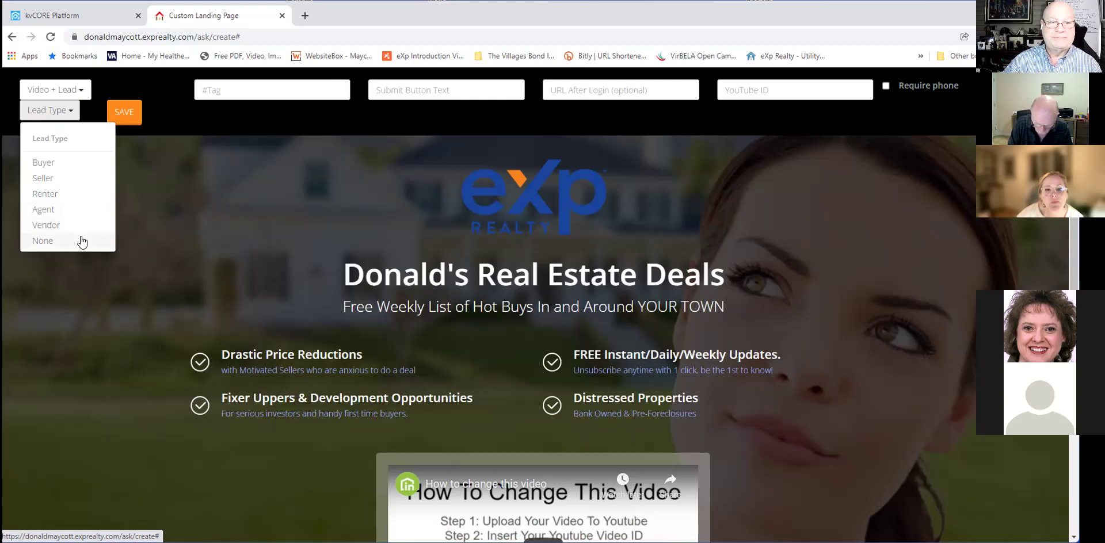
{"action": "left_click", "coordinate": [123, 180]}
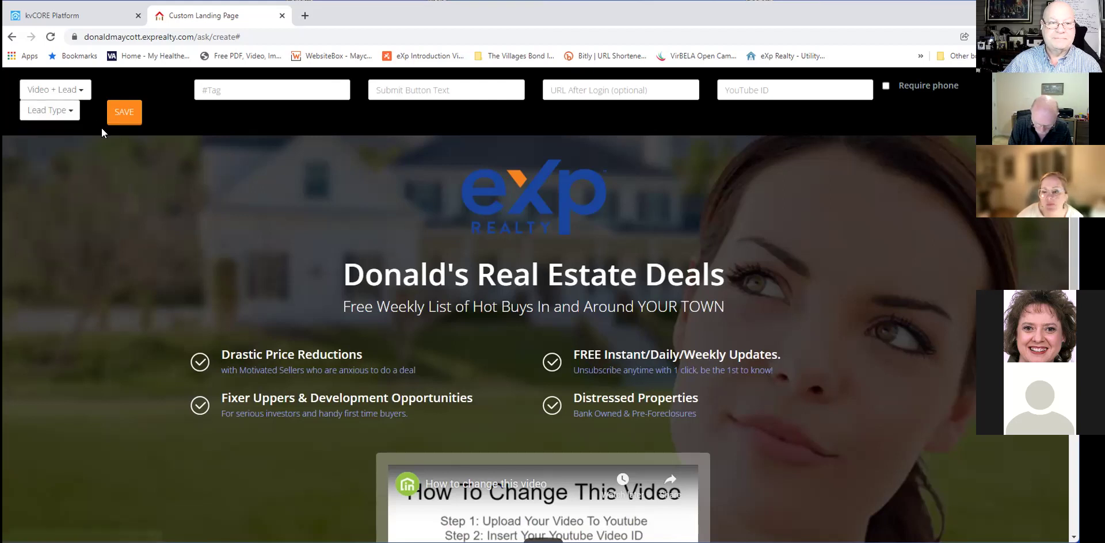
{"action": "left_click", "coordinate": [84, 94]}
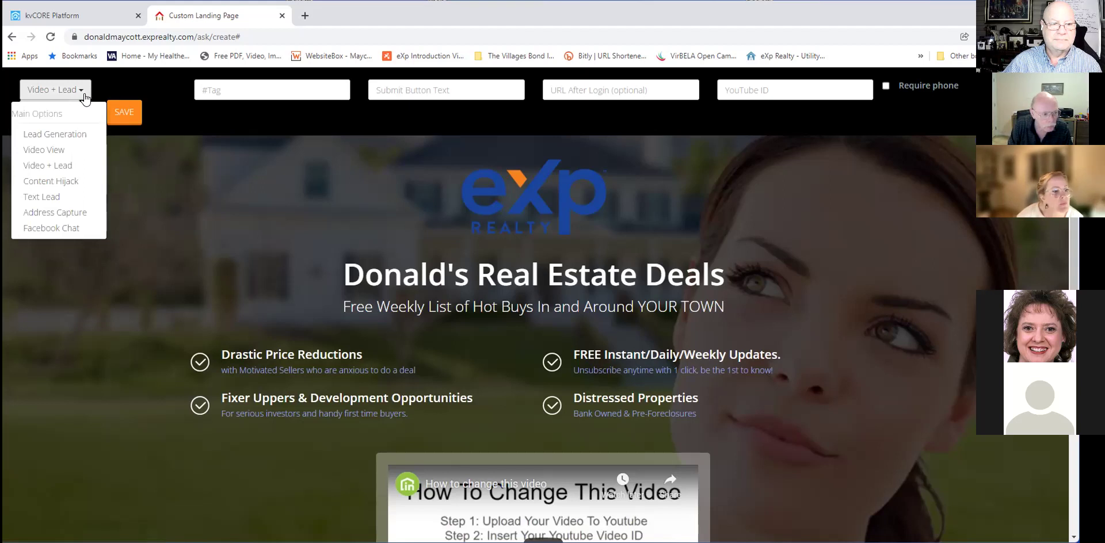
Switch the page to Content Hijack, preview it, then change it to Text Lead.
{"action": "left_click", "coordinate": [74, 181]}
{"action": "scroll", "coordinate": [242, 178], "scroll_direction": "down", "scroll_amount": 2}
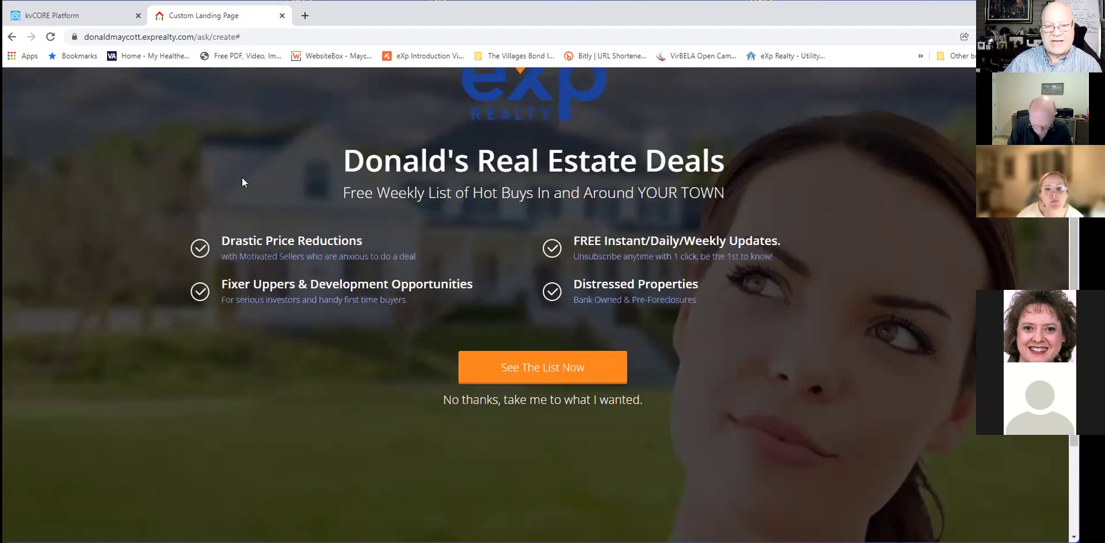
{"action": "scroll", "coordinate": [242, 181], "scroll_direction": "down", "scroll_amount": 2}
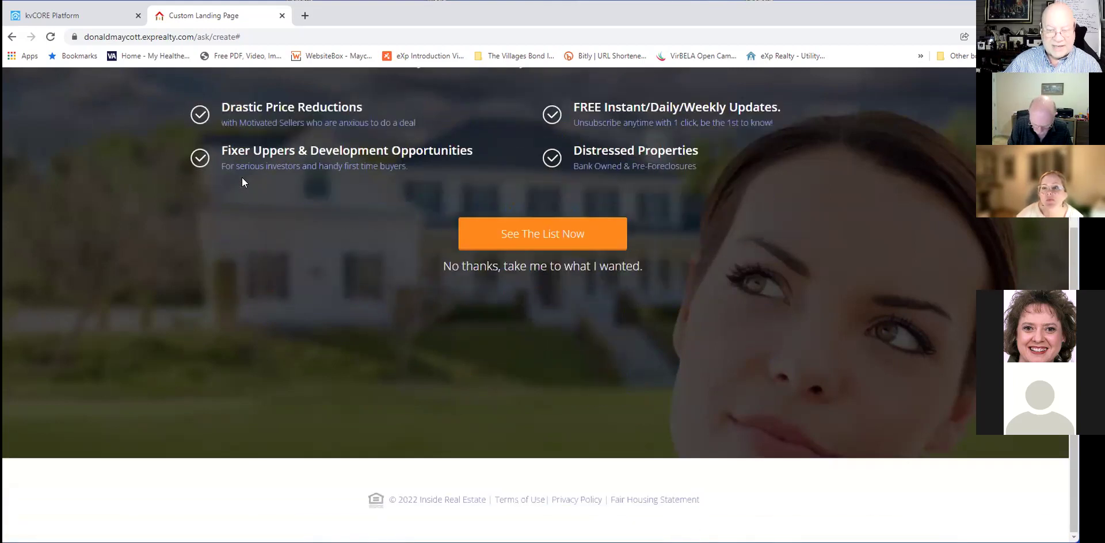
{"action": "scroll", "coordinate": [242, 182], "scroll_direction": "up", "scroll_amount": 4}
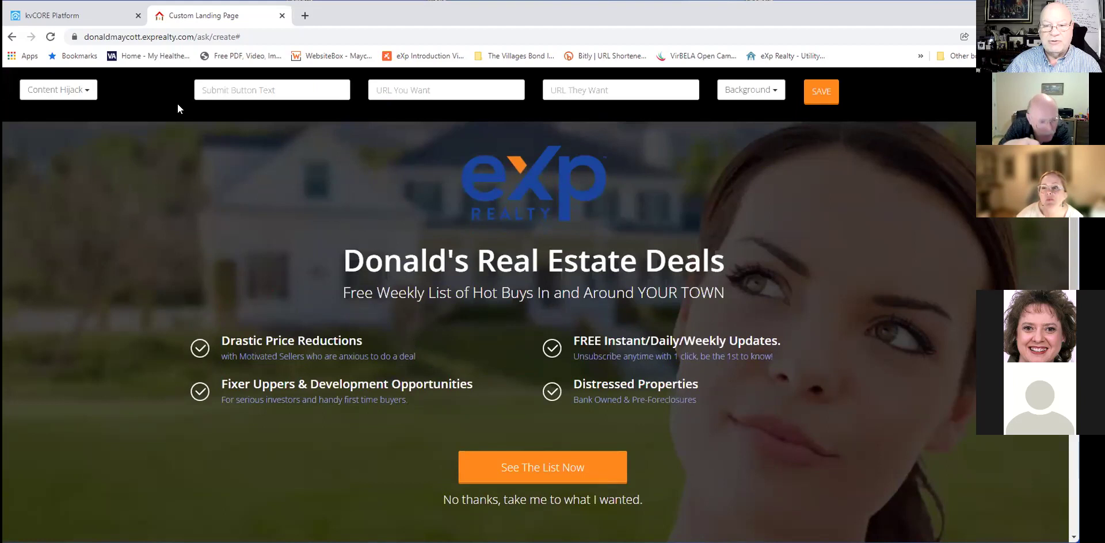
{"action": "left_click", "coordinate": [85, 94]}
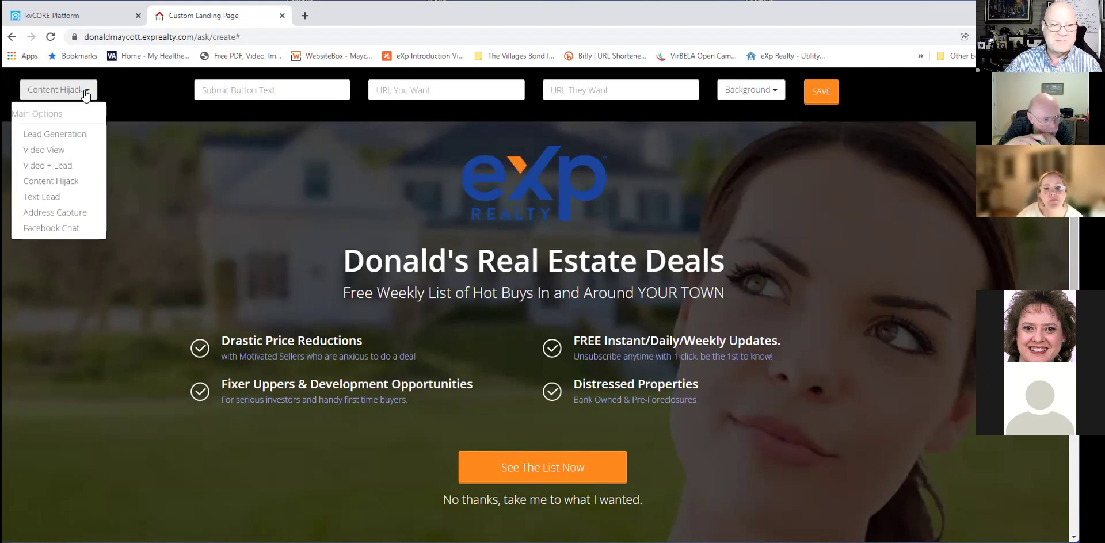
{"action": "left_click", "coordinate": [55, 199]}
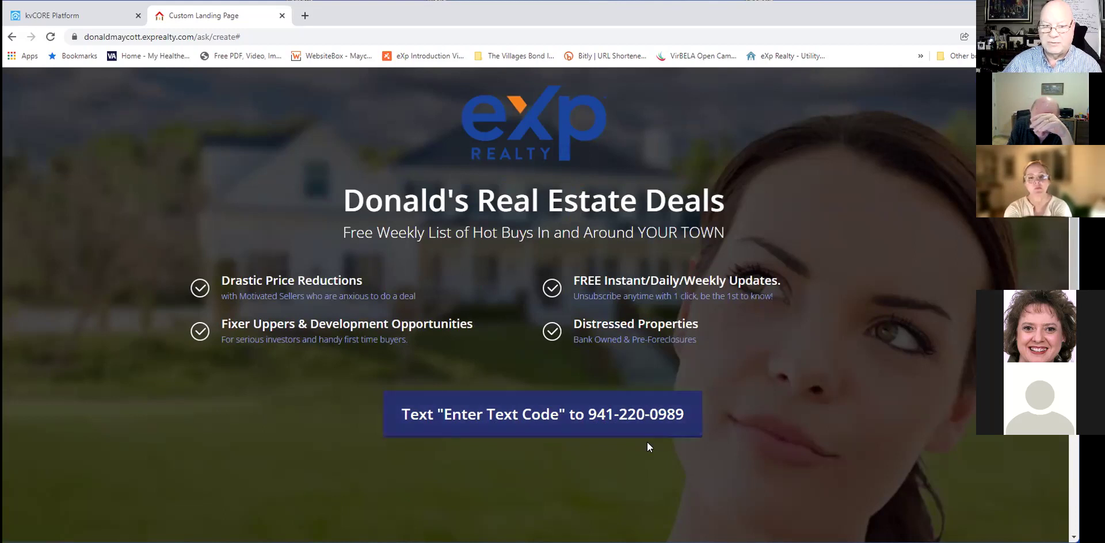
Review the Text Lead page's headline, benefit points and texting button.
{"action": "scroll", "coordinate": [646, 442], "scroll_direction": "up", "scroll_amount": 1}
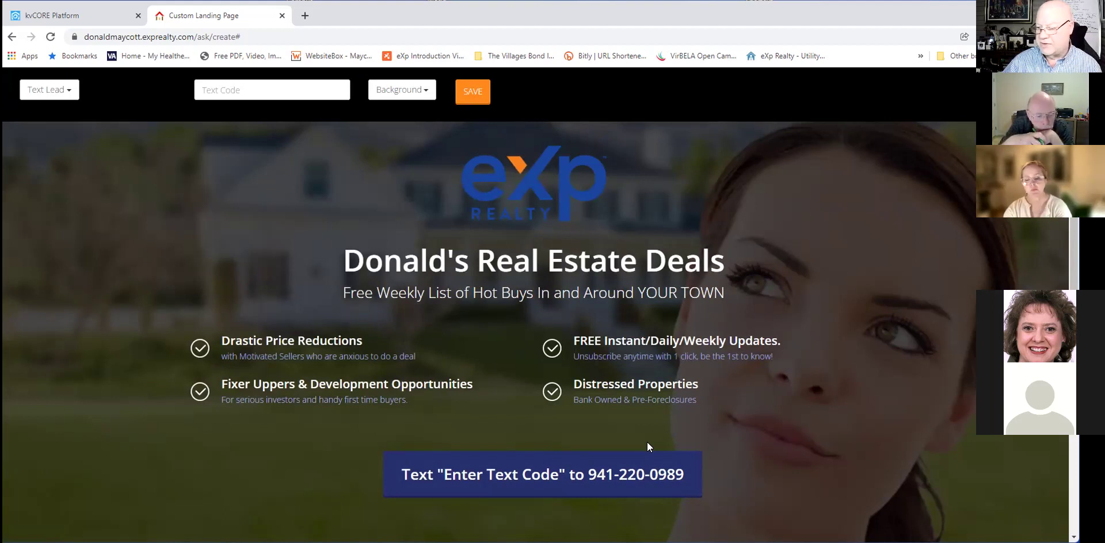
{"action": "left_click", "coordinate": [67, 94]}
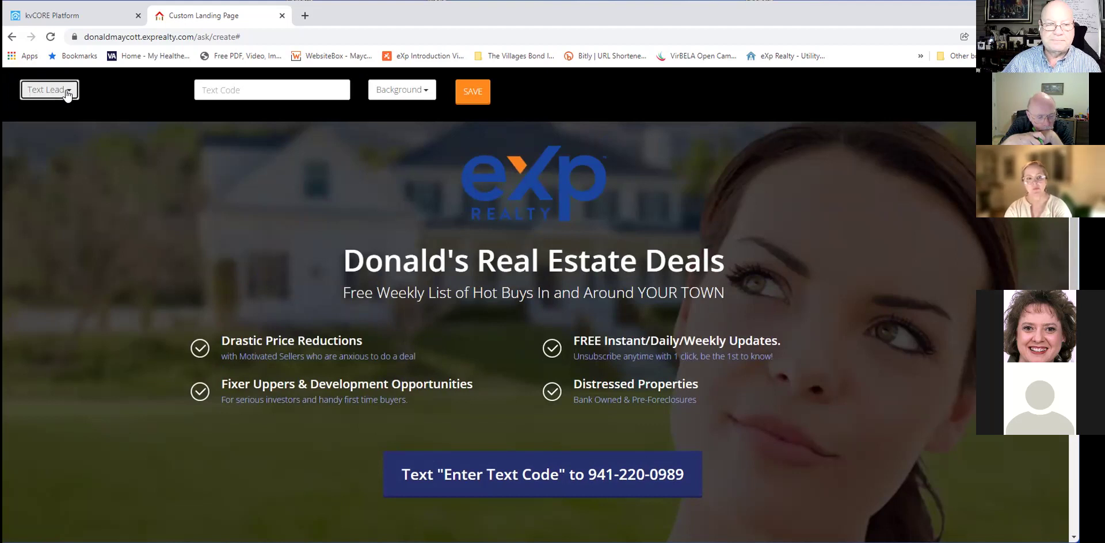
Switch the page to Address Capture and review the result.
{"action": "left_click", "coordinate": [67, 213]}
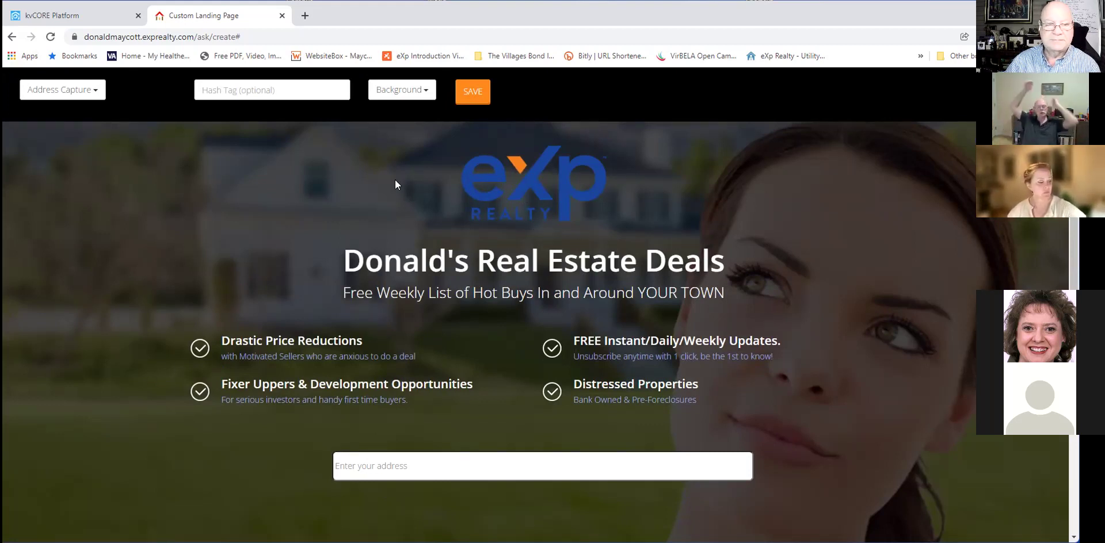
{"action": "left_click", "coordinate": [74, 91]}
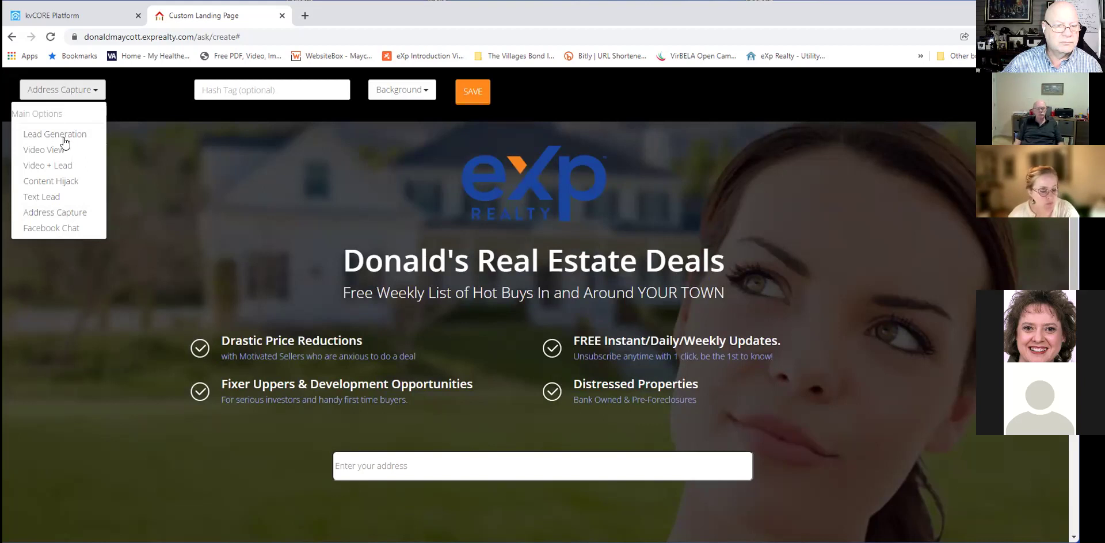
{"action": "scroll", "coordinate": [64, 148], "scroll_direction": "down", "scroll_amount": 2}
{"action": "scroll", "coordinate": [61, 173], "scroll_direction": "up", "scroll_amount": 2}
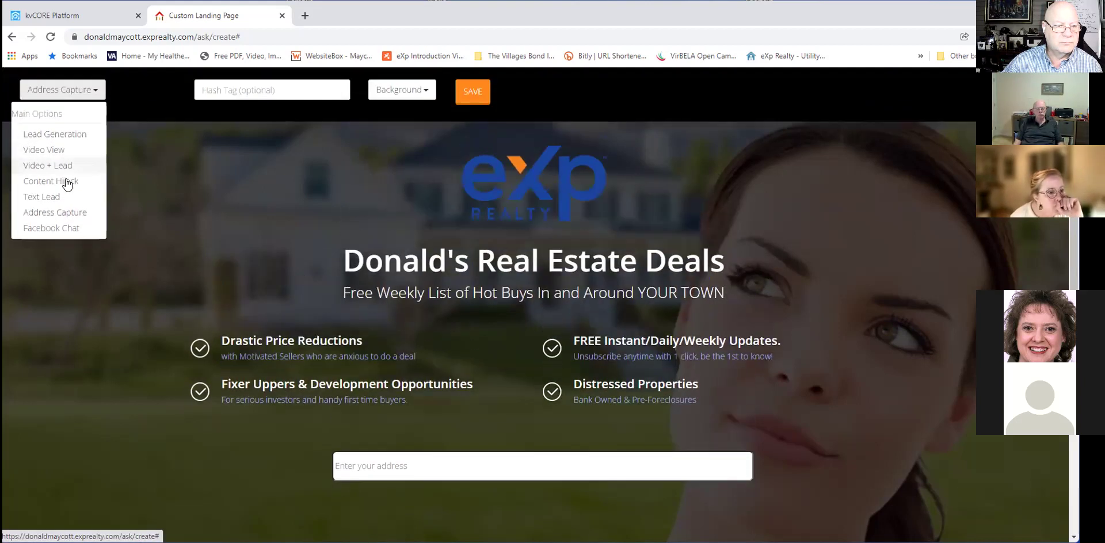
Switch to Facebook Chat and check its chat button label, then return to Lead Generation.
{"action": "left_click", "coordinate": [53, 229]}
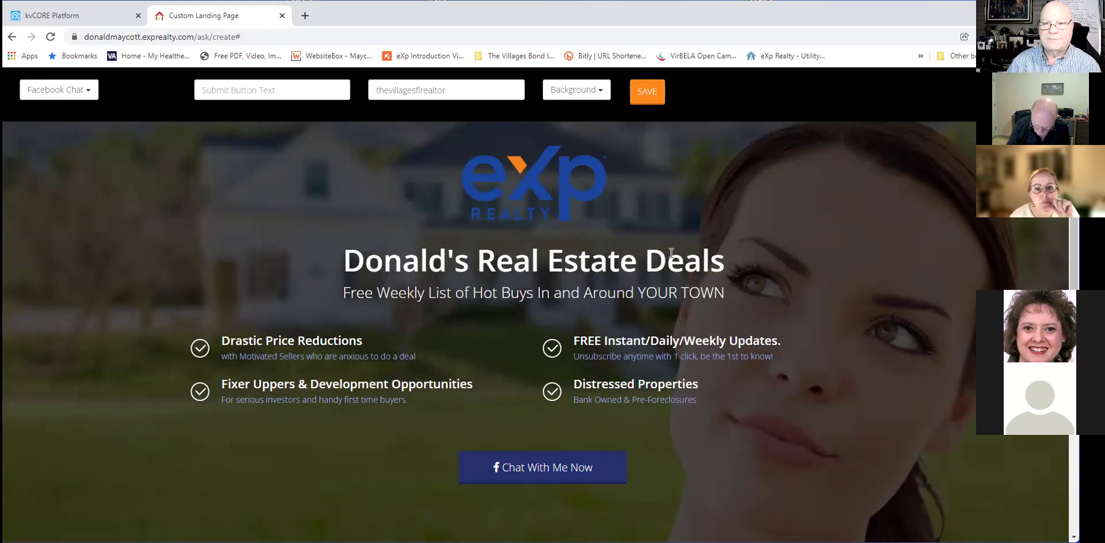
{"action": "left_click", "coordinate": [273, 95]}
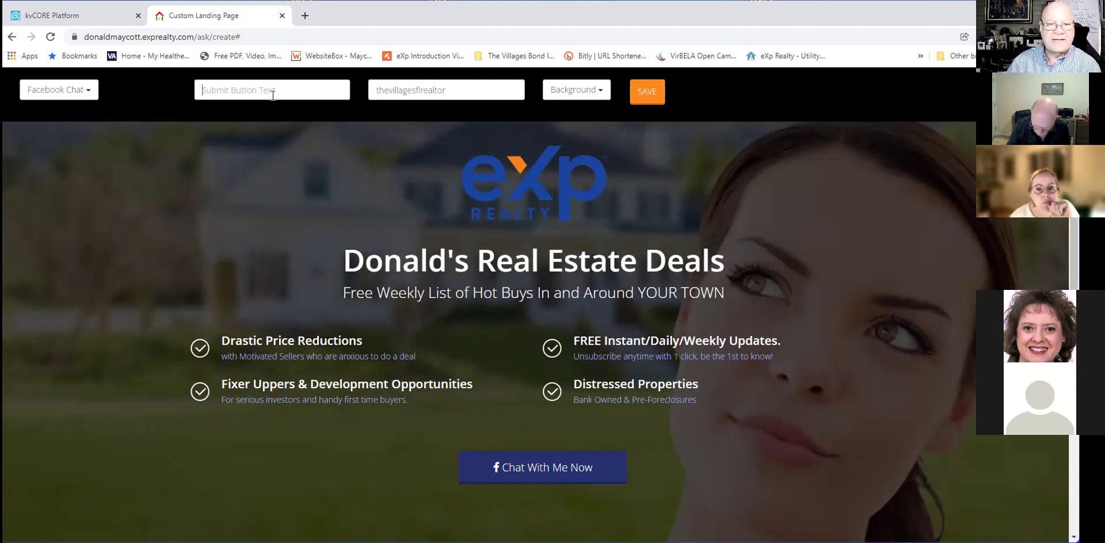
{"action": "left_click", "coordinate": [58, 90]}
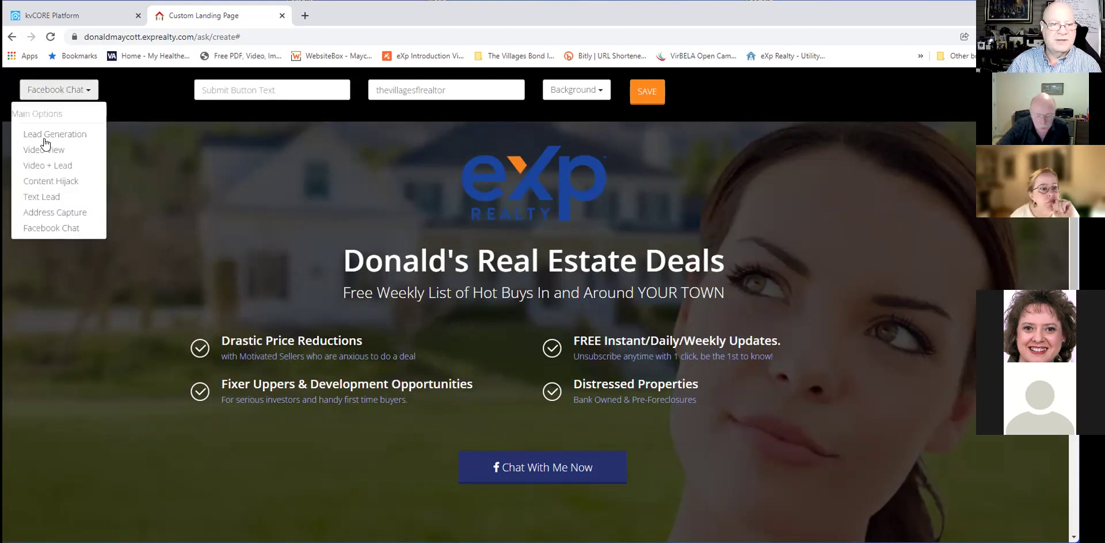
{"action": "left_click", "coordinate": [43, 132]}
Change the Lead Generation submit button text from 'See The List Now' to 'Text me'.
{"action": "left_click", "coordinate": [254, 94]}
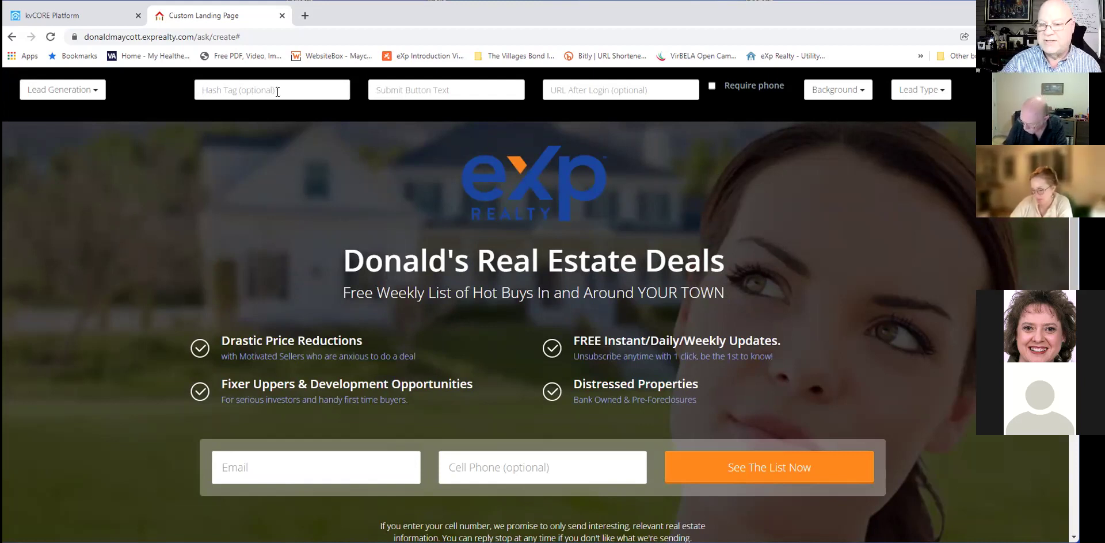
{"action": "left_click", "coordinate": [278, 92]}
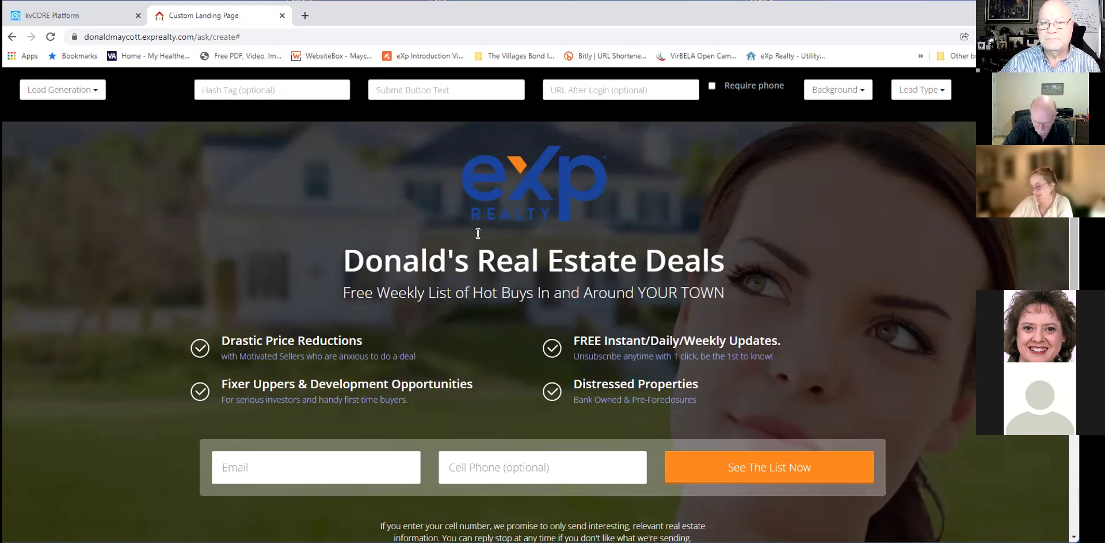
{"action": "left_click", "coordinate": [459, 89]}
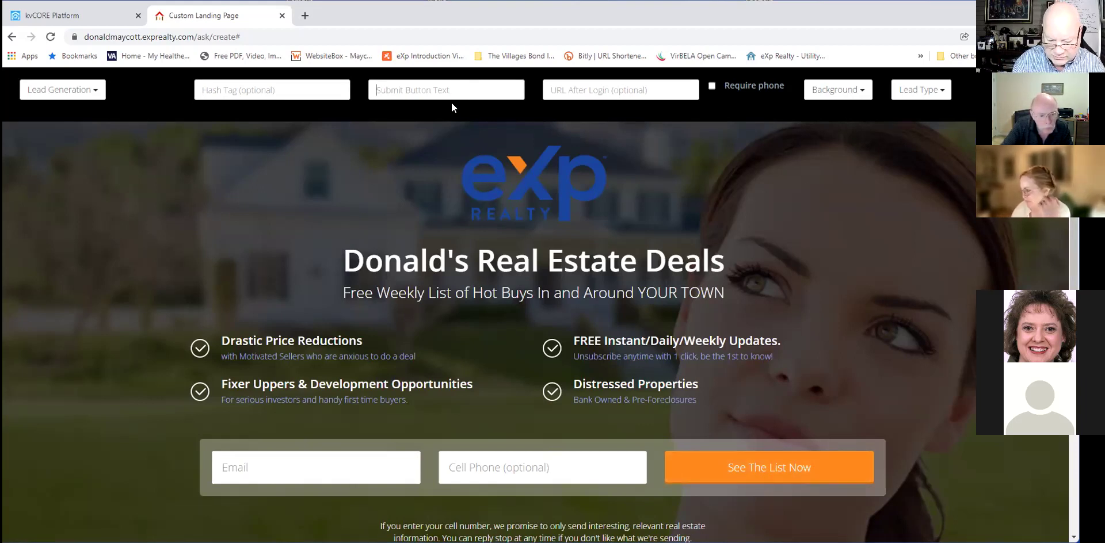
{"action": "type", "text": "Tec"}
{"action": "key", "text": "BackSpace"}
{"action": "type", "text": "xt m,"}
{"action": "key", "text": "BackSpace"}
{"action": "type", "text": "e"}
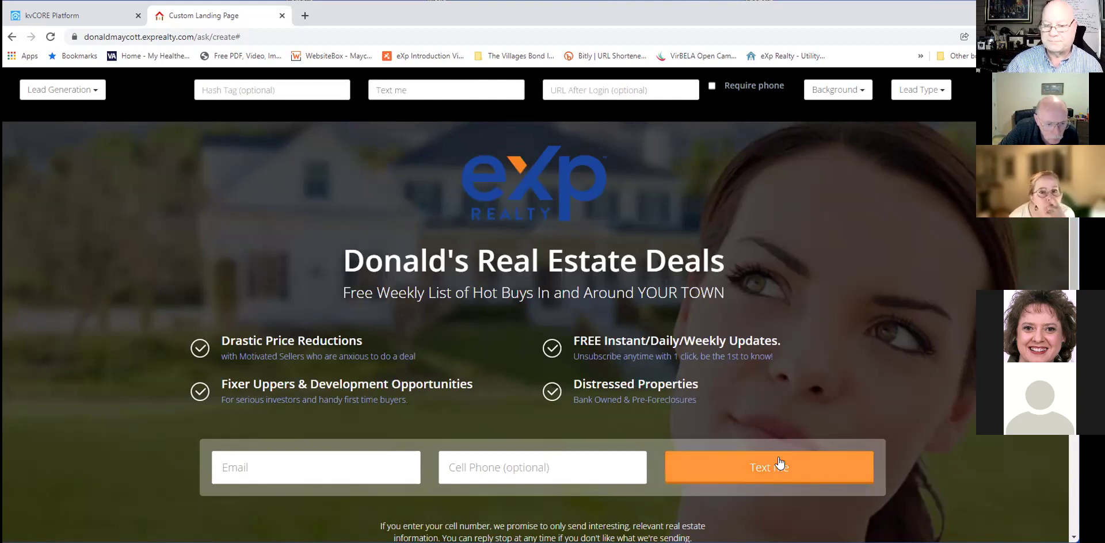
{"action": "left_click", "coordinate": [598, 92]}
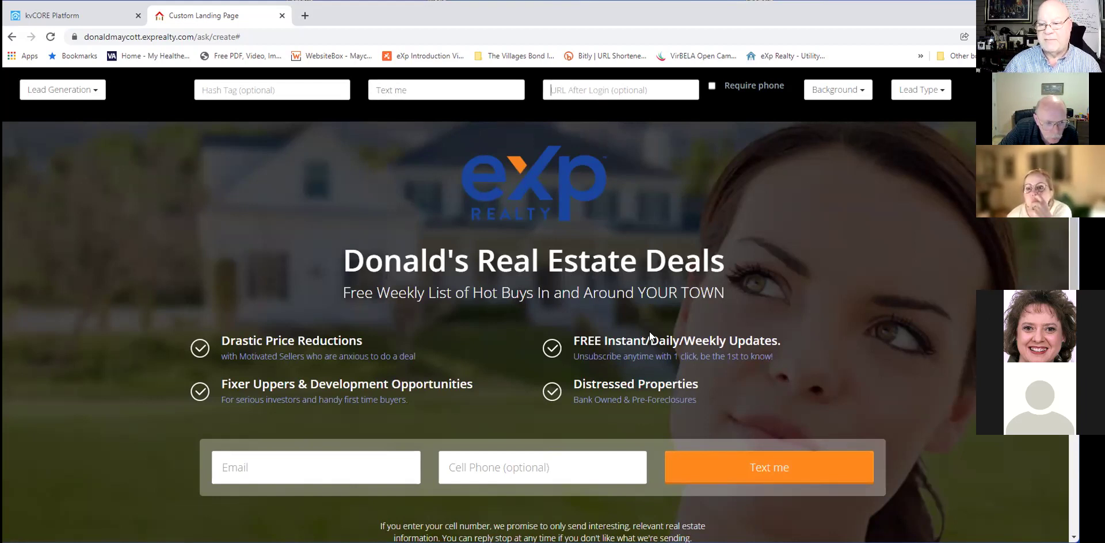
{"action": "scroll", "coordinate": [716, 461], "scroll_direction": "down", "scroll_amount": 1}
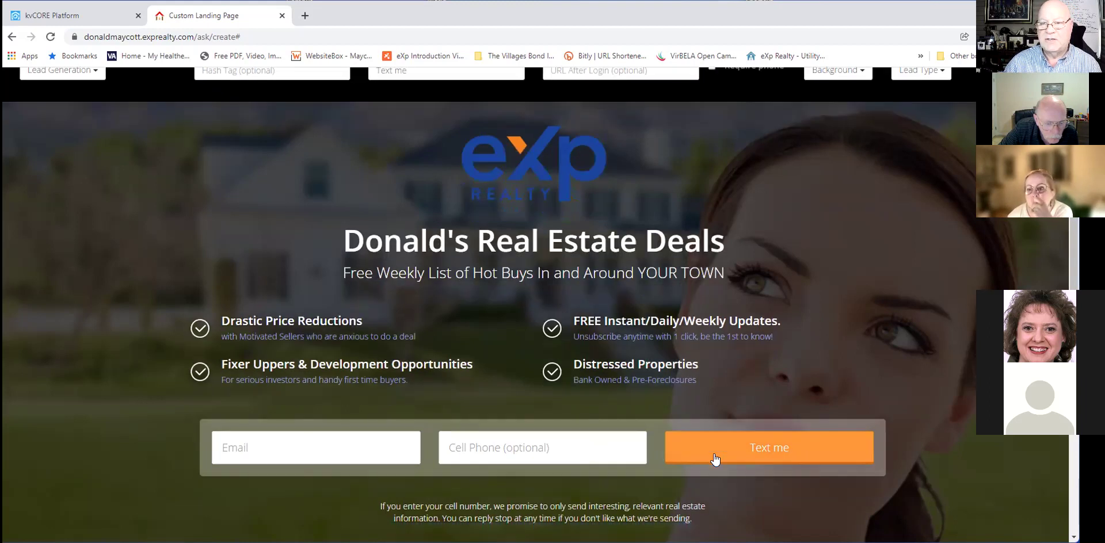
{"action": "scroll", "coordinate": [716, 459], "scroll_direction": "up", "scroll_amount": 1}
{"action": "scroll", "coordinate": [715, 459], "scroll_direction": "down", "scroll_amount": 1}
{"action": "scroll", "coordinate": [715, 459], "scroll_direction": "up", "scroll_amount": 1}
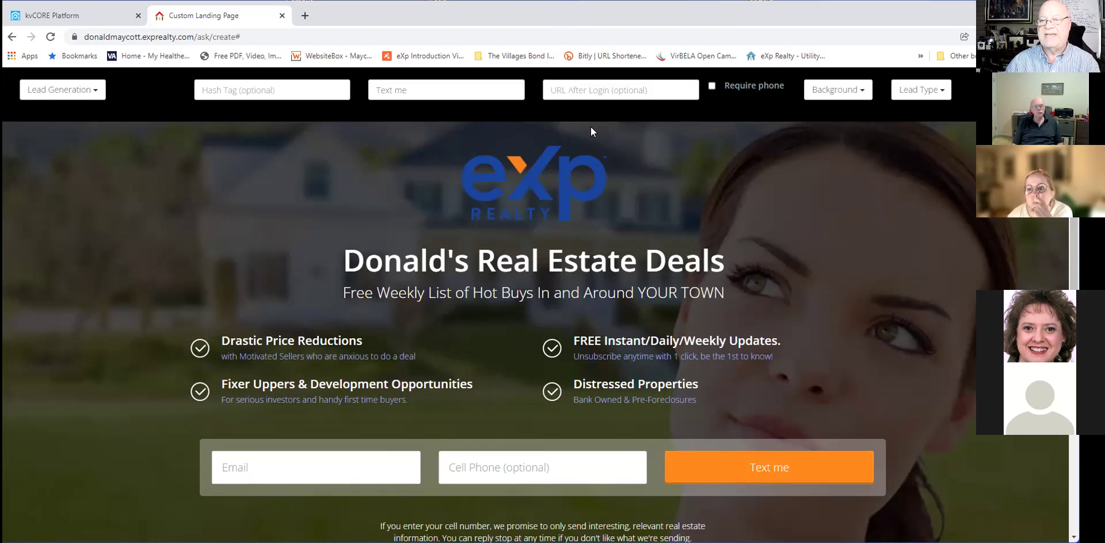
{"action": "left_click", "coordinate": [591, 90]}
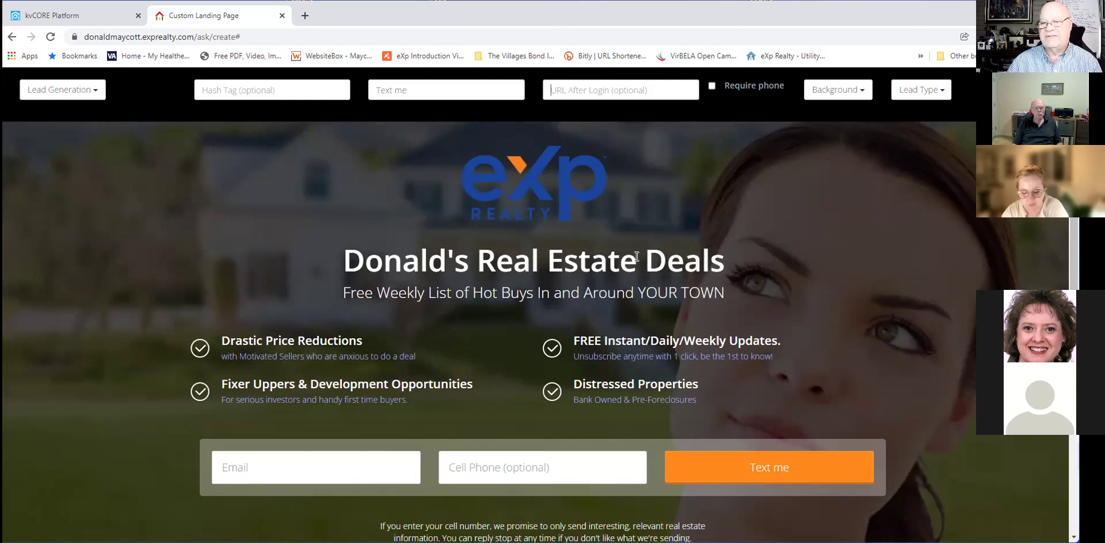
{"action": "left_click", "coordinate": [60, 90]}
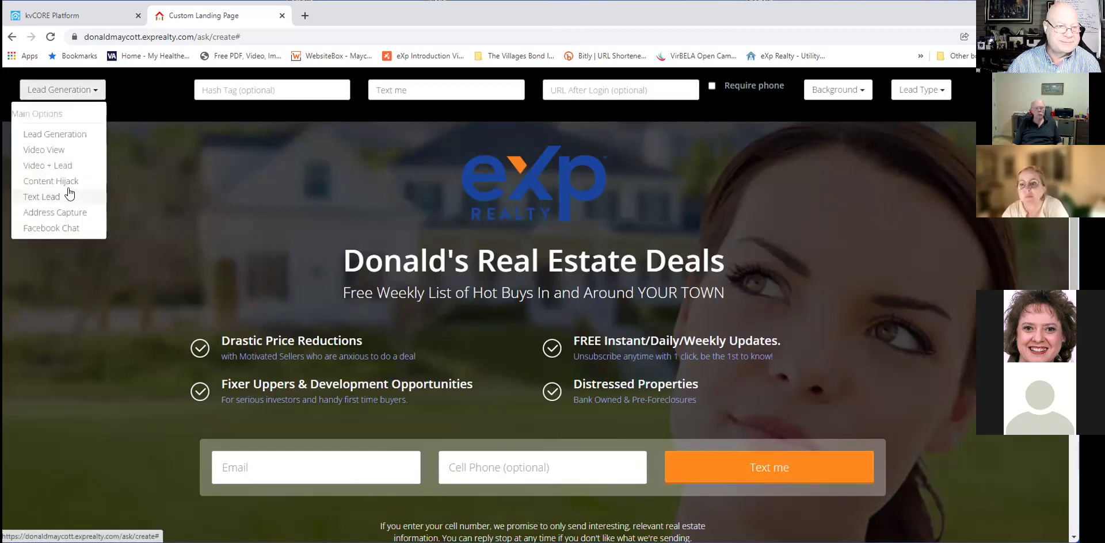
{"action": "left_click", "coordinate": [74, 137]}
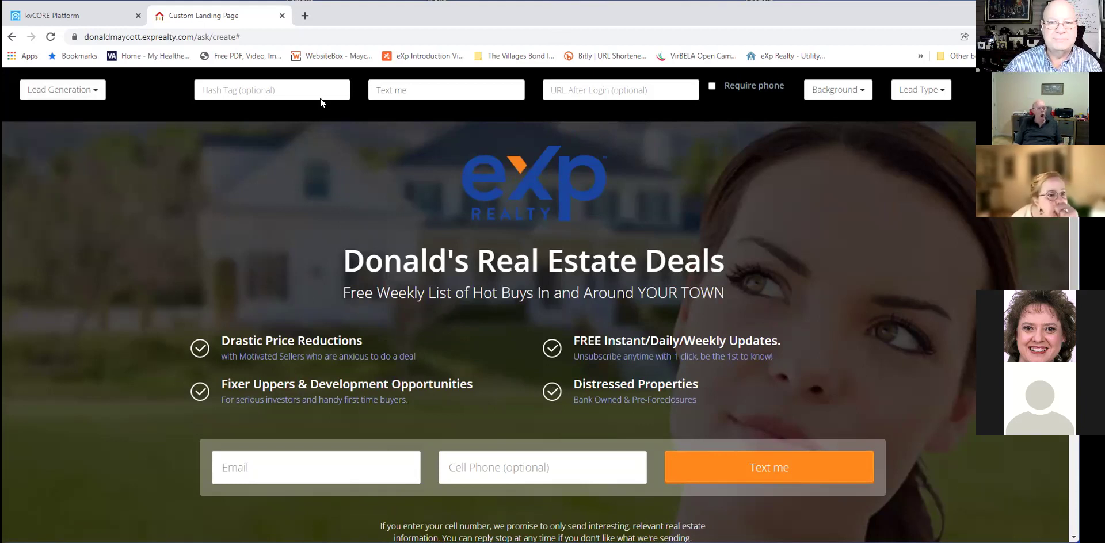
{"action": "left_click", "coordinate": [92, 90]}
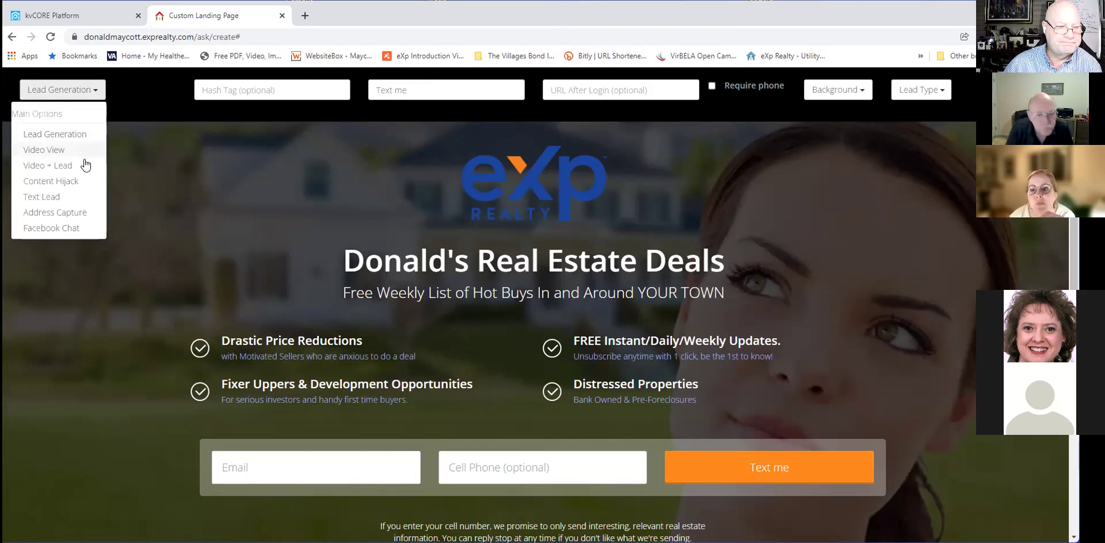
{"action": "left_click", "coordinate": [259, 159]}
{"action": "left_click", "coordinate": [619, 89]}
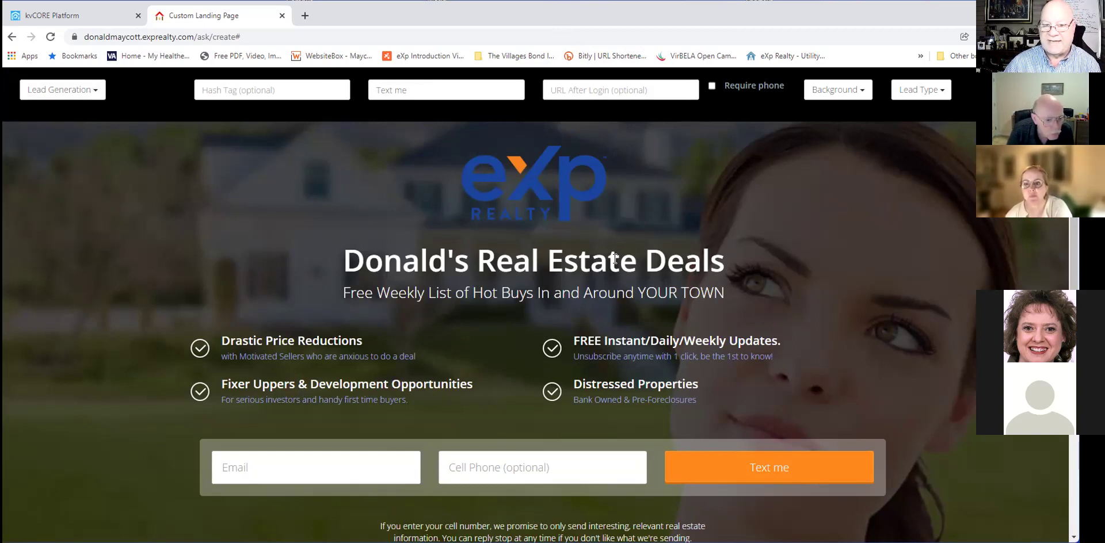
{"action": "left_click", "coordinate": [725, 261]}
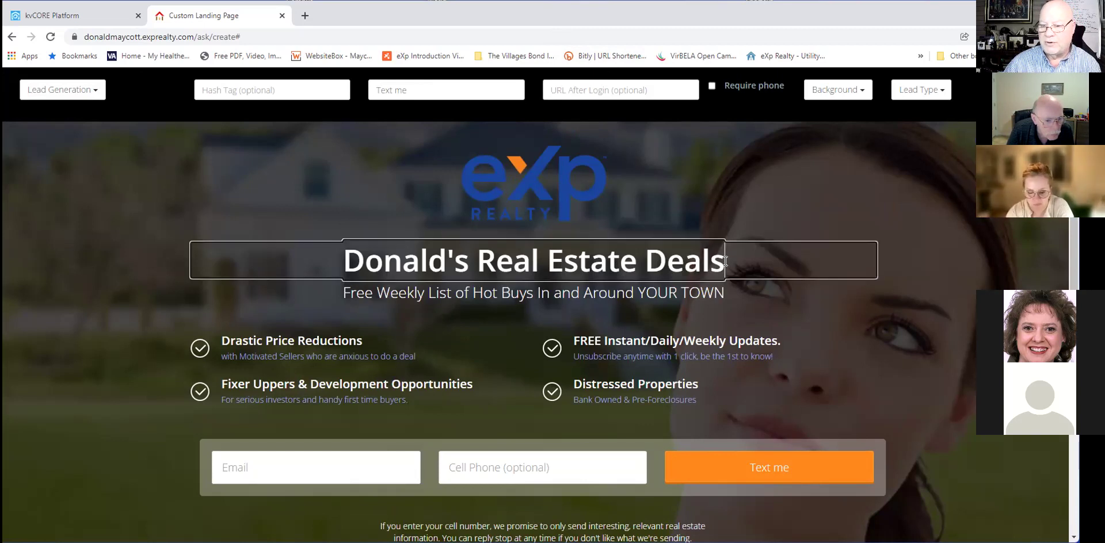
{"action": "left_click_drag", "start_coordinate": [725, 262], "coordinate": [385, 265]}
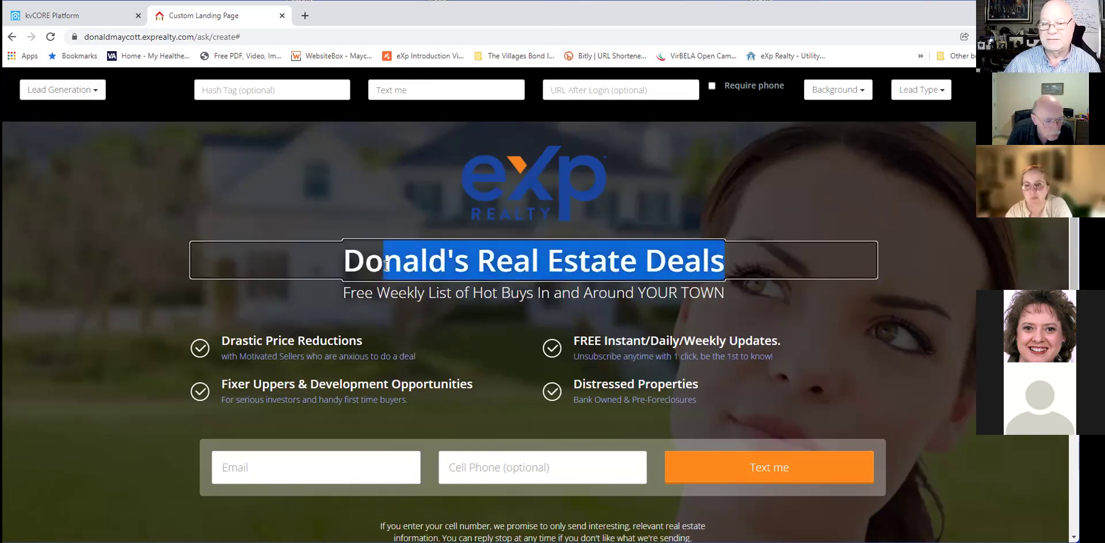
{"action": "left_click", "coordinate": [587, 89]}
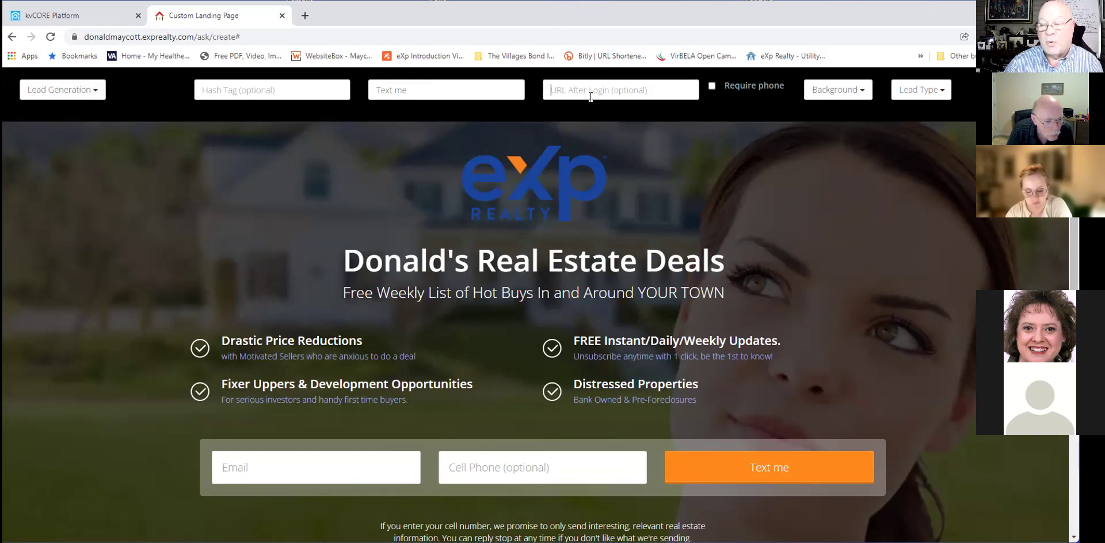
Enter the agent's own website address in the URL After Login (optional) field.
{"action": "type", "text": "htt"}
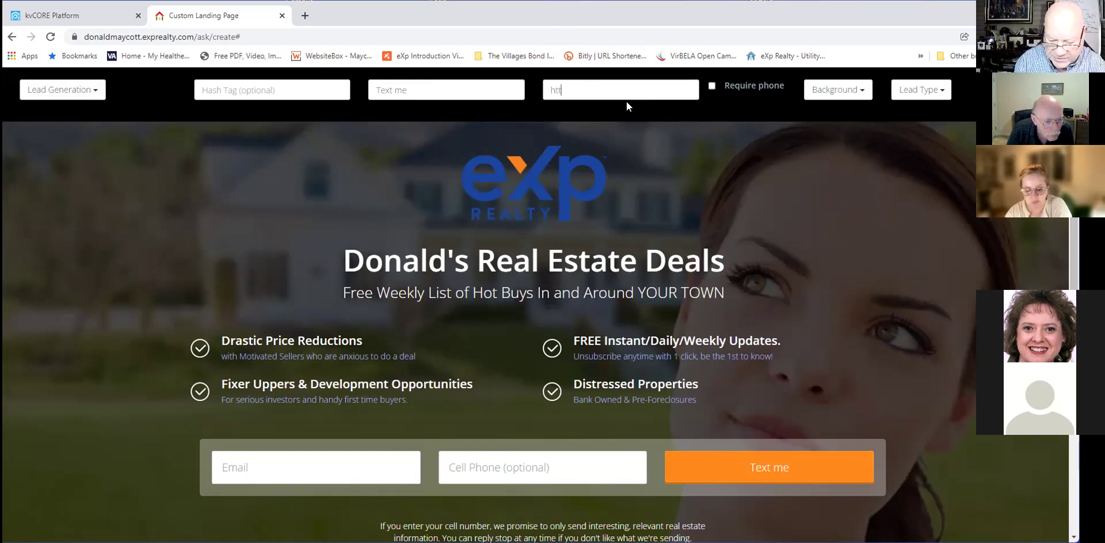
{"action": "type", "text": "p"}
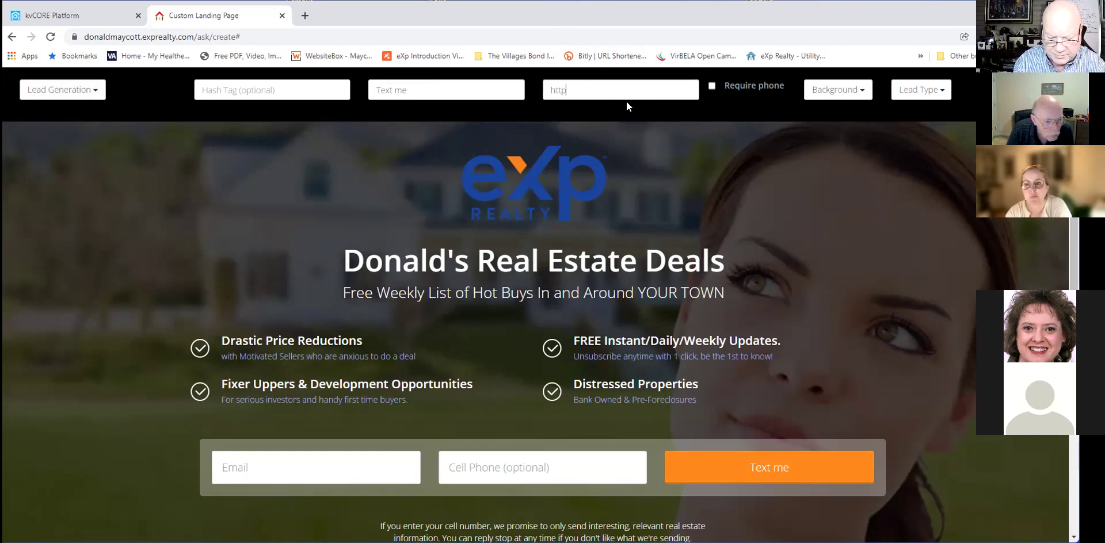
{"action": "type", "text": "s://"}
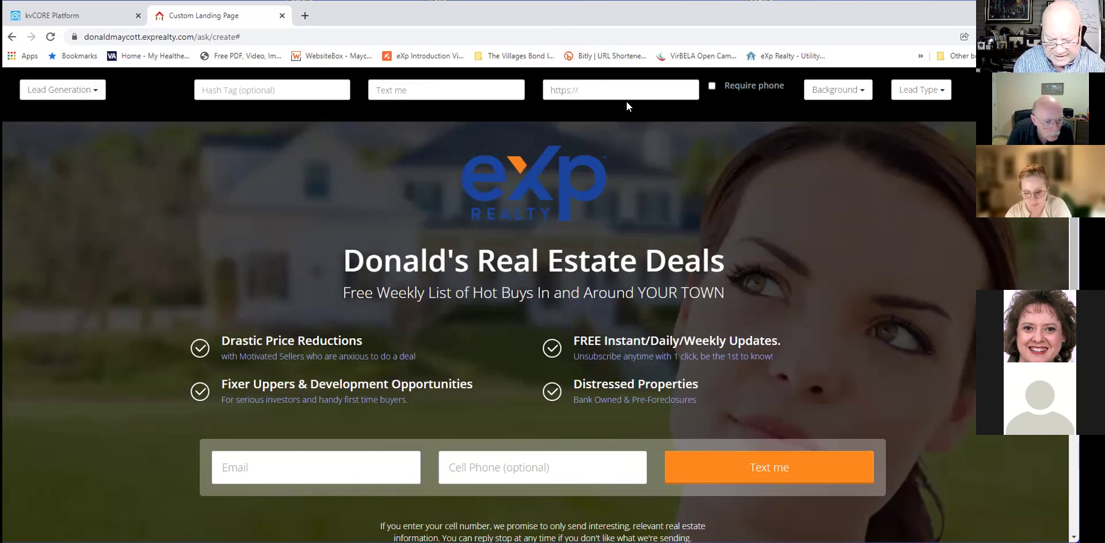
{"action": "type", "text": "donald.com"}
{"action": "key", "text": "Left"}
{"action": "key", "text": "Left"}
{"action": "key", "text": "Left"}
{"action": "key", "text": "Left"}
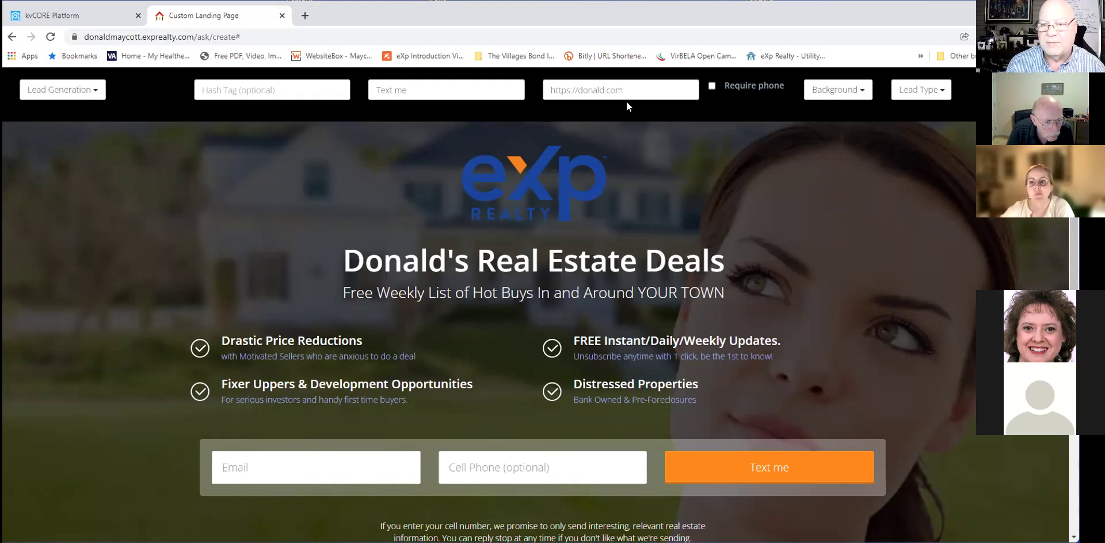
{"action": "type", "text": "maycot"}
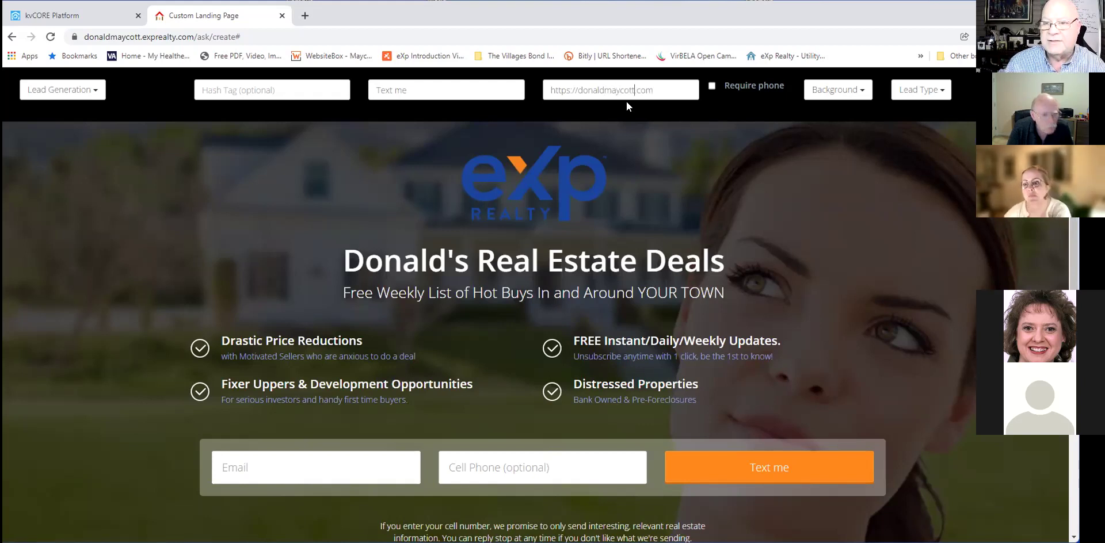
{"action": "type", "text": "t"}
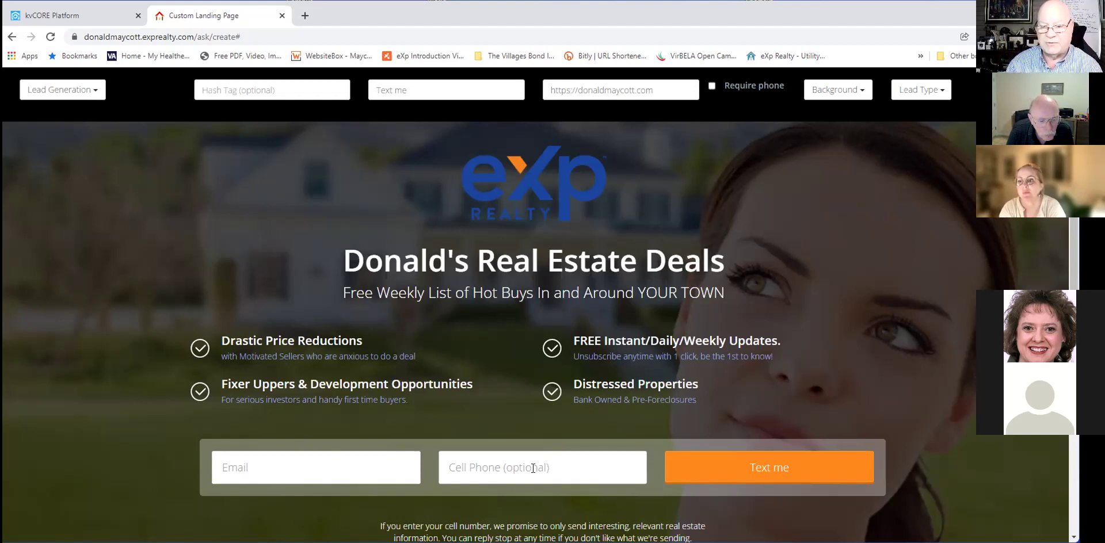
Leave Require phone checked and test the now-mandatory Cell Phone field on the form.
{"action": "left_click", "coordinate": [713, 85]}
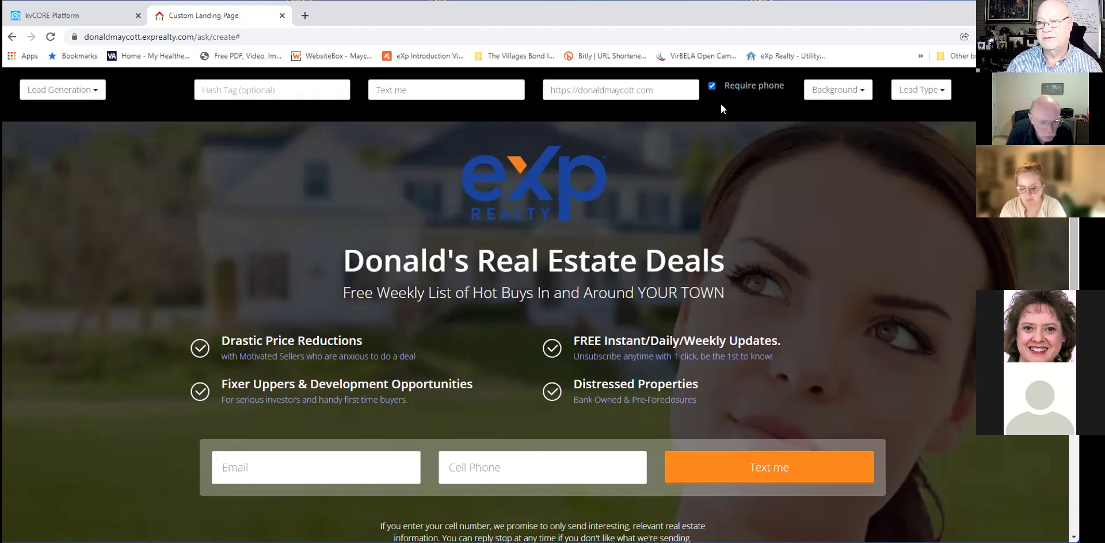
{"action": "left_click", "coordinate": [712, 86]}
{"action": "left_click", "coordinate": [712, 86]}
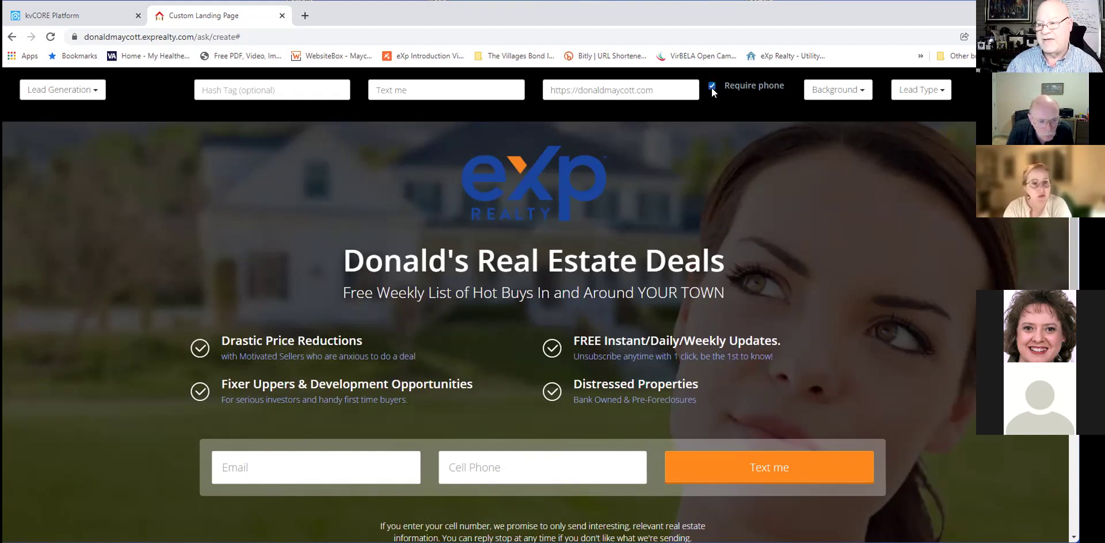
{"action": "left_click", "coordinate": [712, 86]}
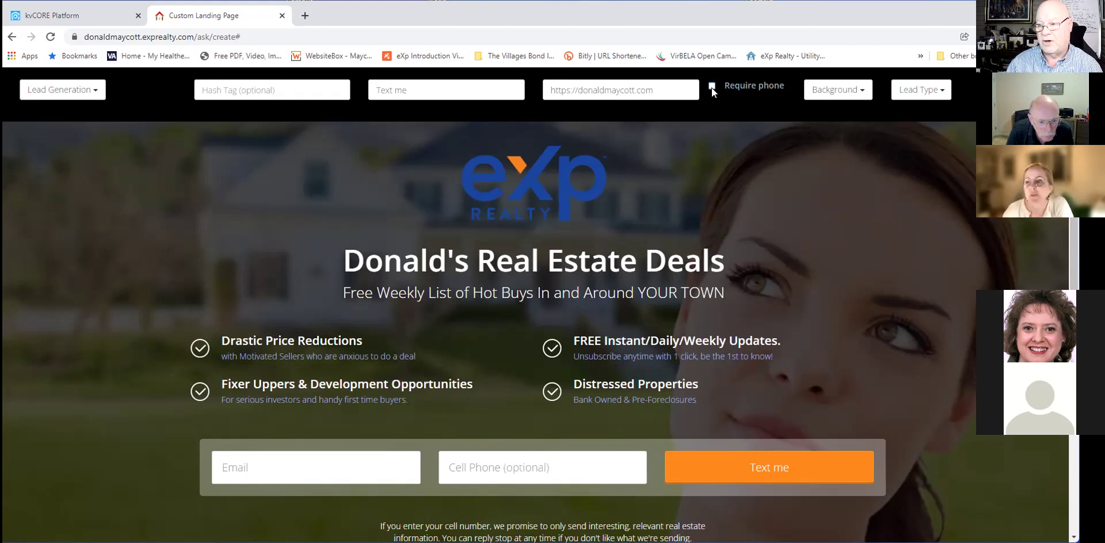
{"action": "left_click", "coordinate": [712, 87]}
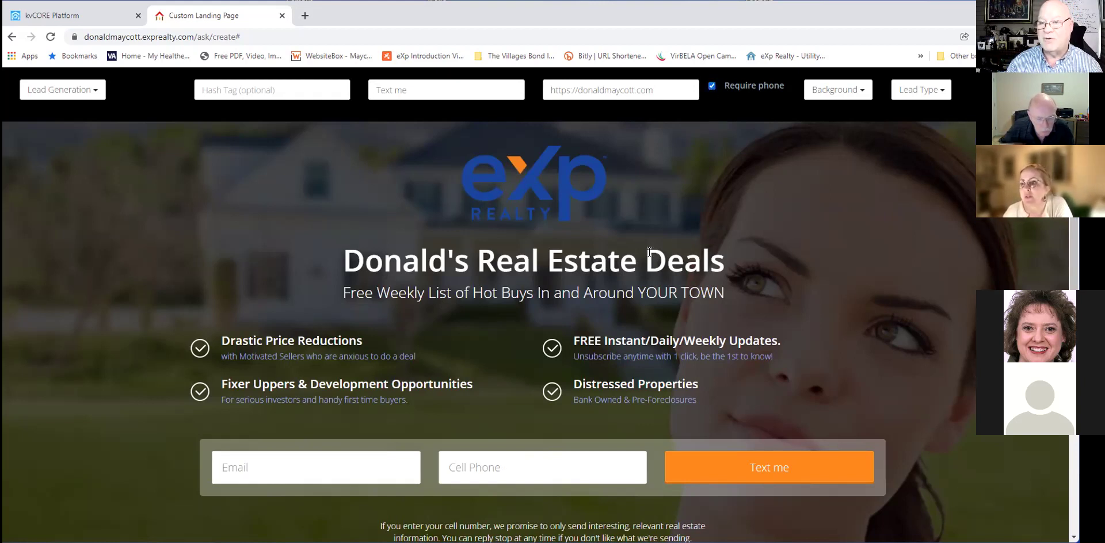
{"action": "left_click", "coordinate": [505, 467]}
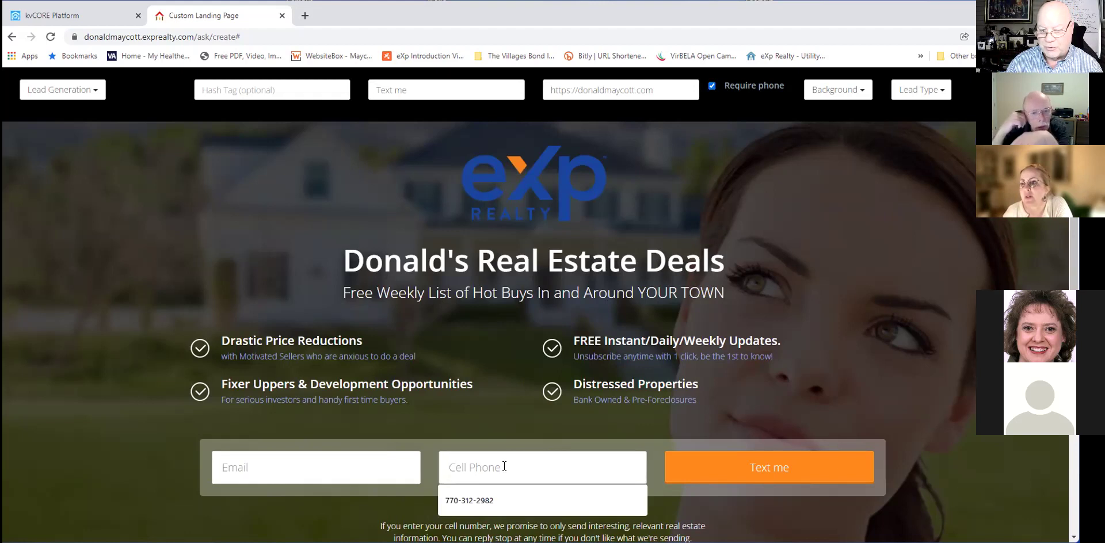
{"action": "left_click", "coordinate": [504, 369]}
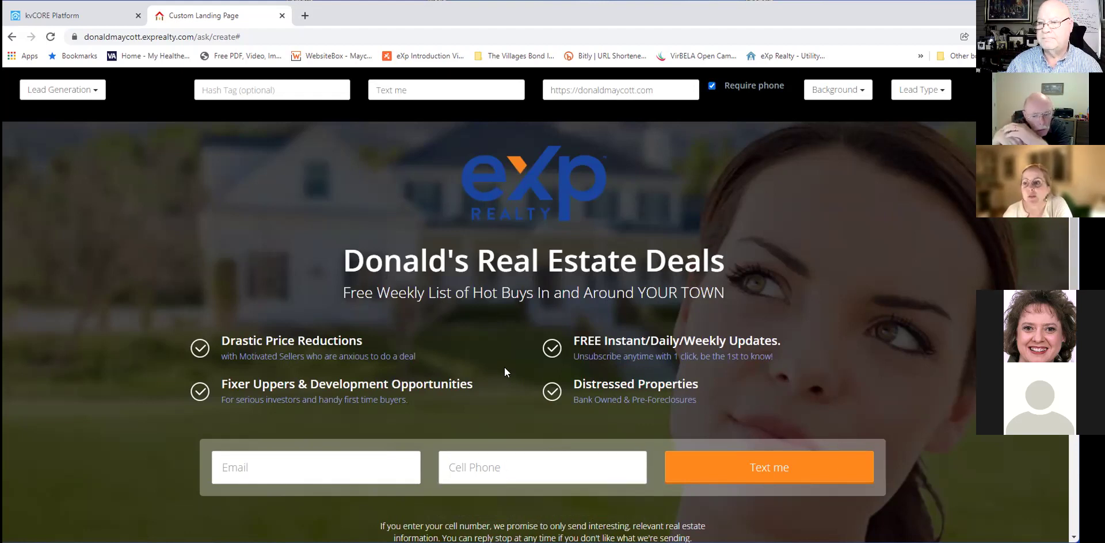
Try the Villa and Golf Senior backgrounds, then settle on the Happy family image.
{"action": "left_click", "coordinate": [862, 92]}
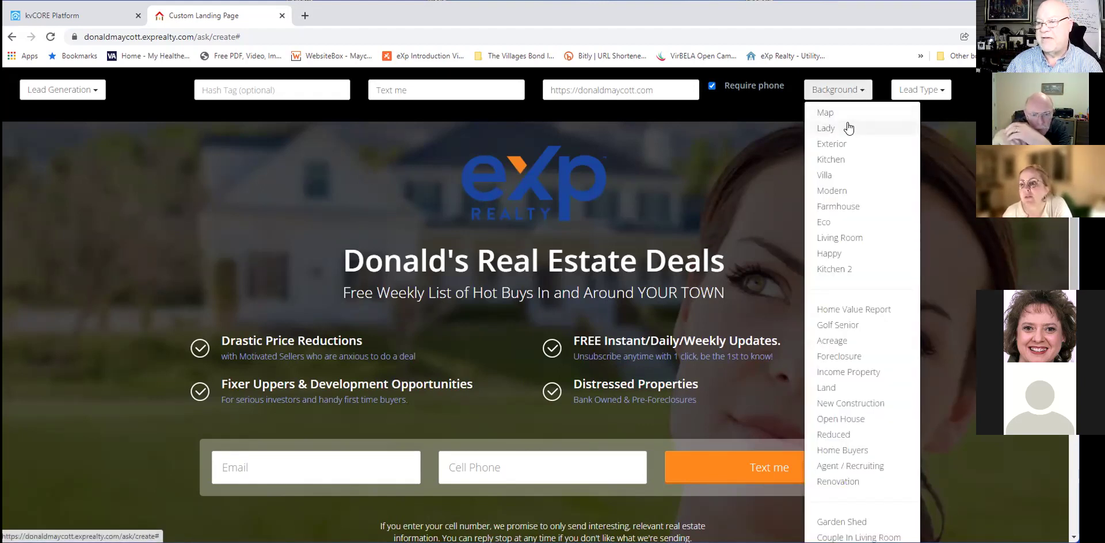
{"action": "left_click", "coordinate": [631, 183]}
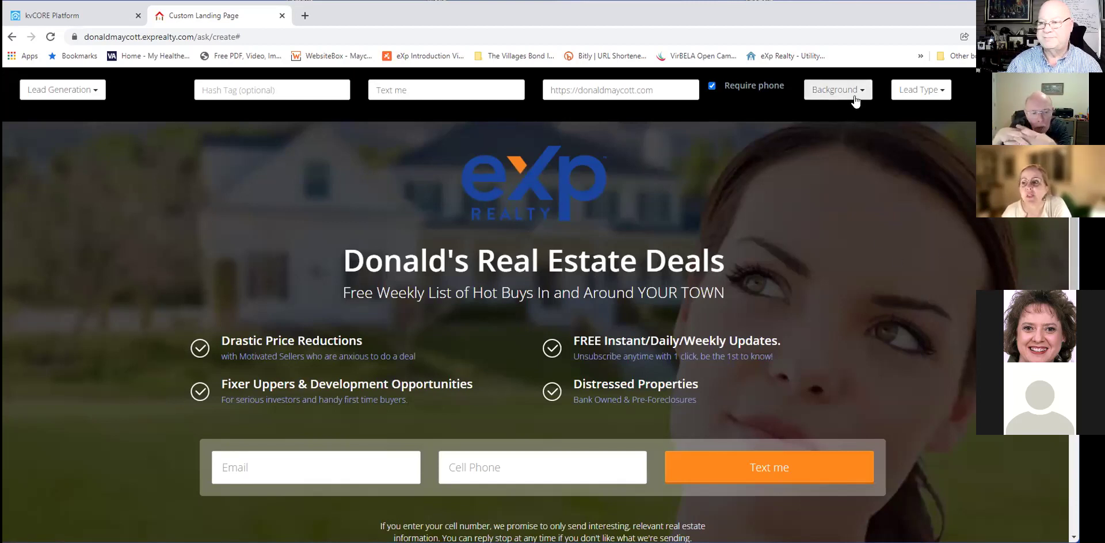
{"action": "left_click", "coordinate": [837, 91]}
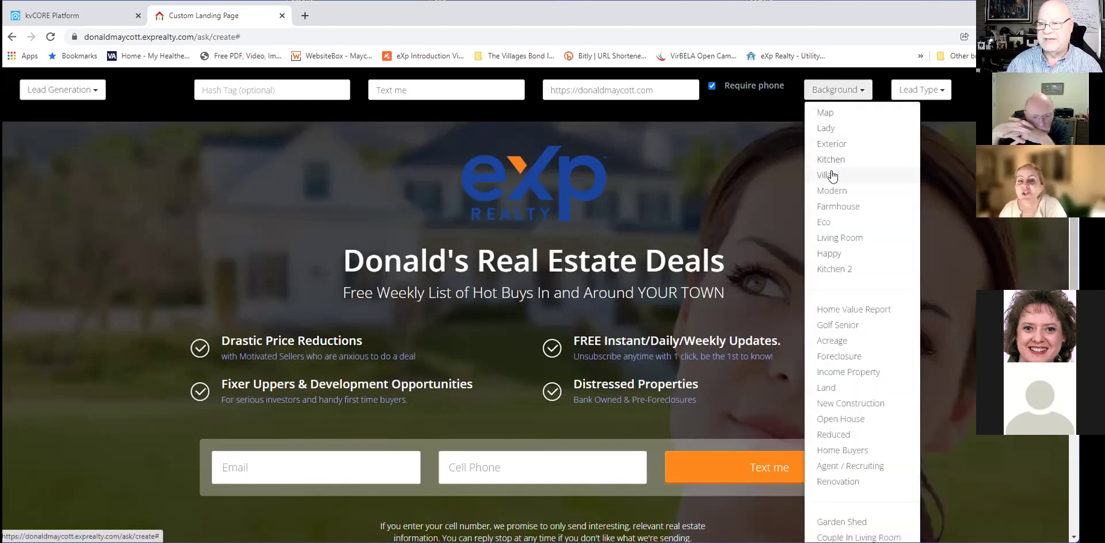
{"action": "left_click", "coordinate": [830, 174]}
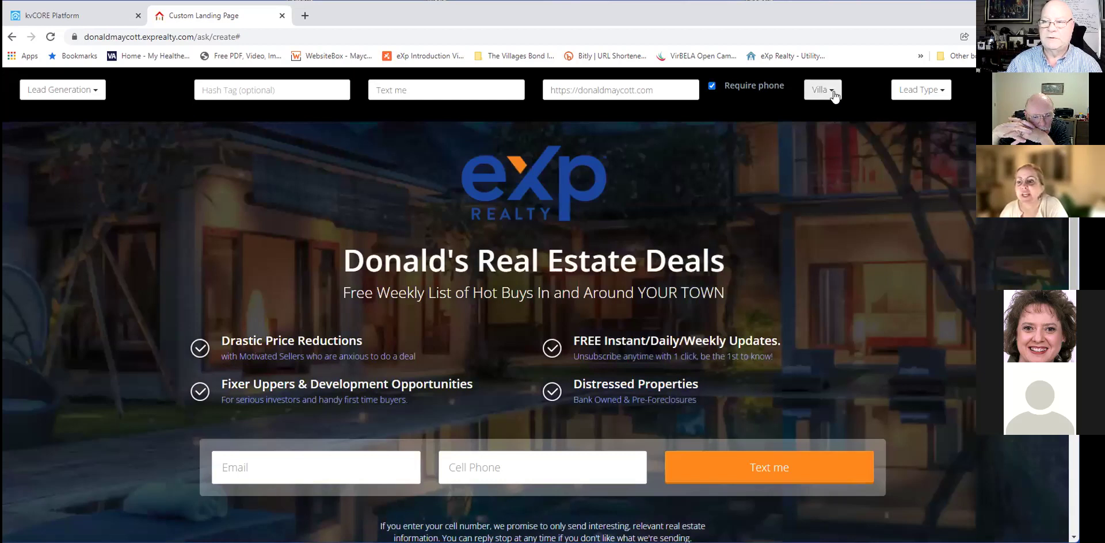
{"action": "left_click", "coordinate": [832, 90]}
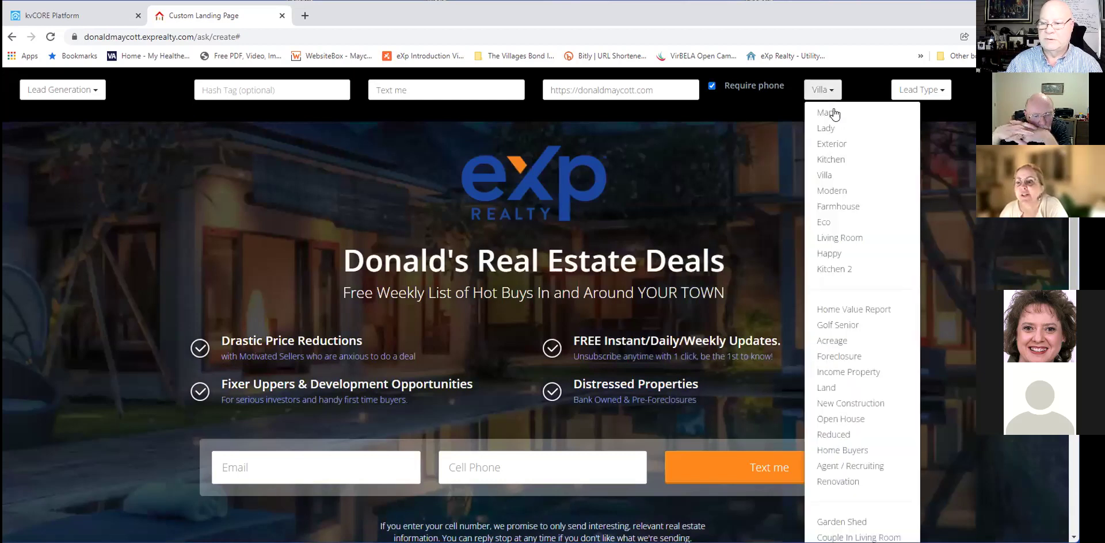
{"action": "left_click", "coordinate": [841, 326]}
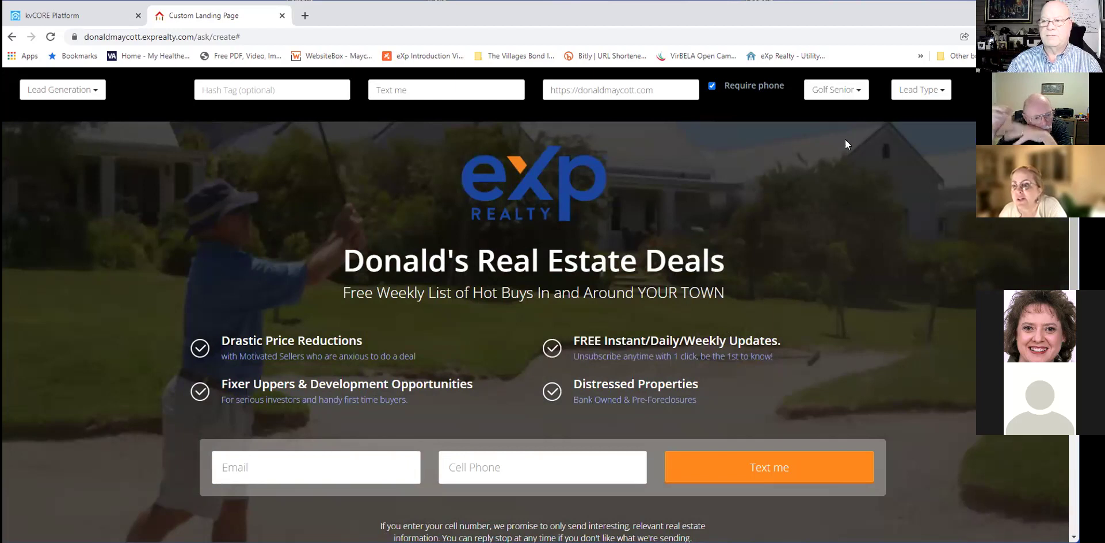
{"action": "left_click", "coordinate": [834, 91]}
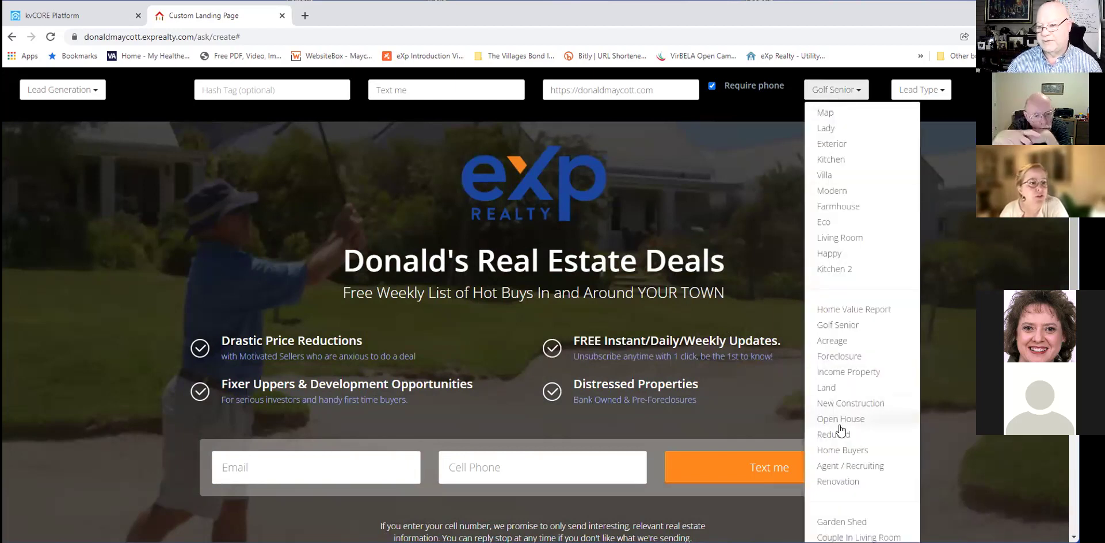
{"action": "left_click", "coordinate": [827, 253]}
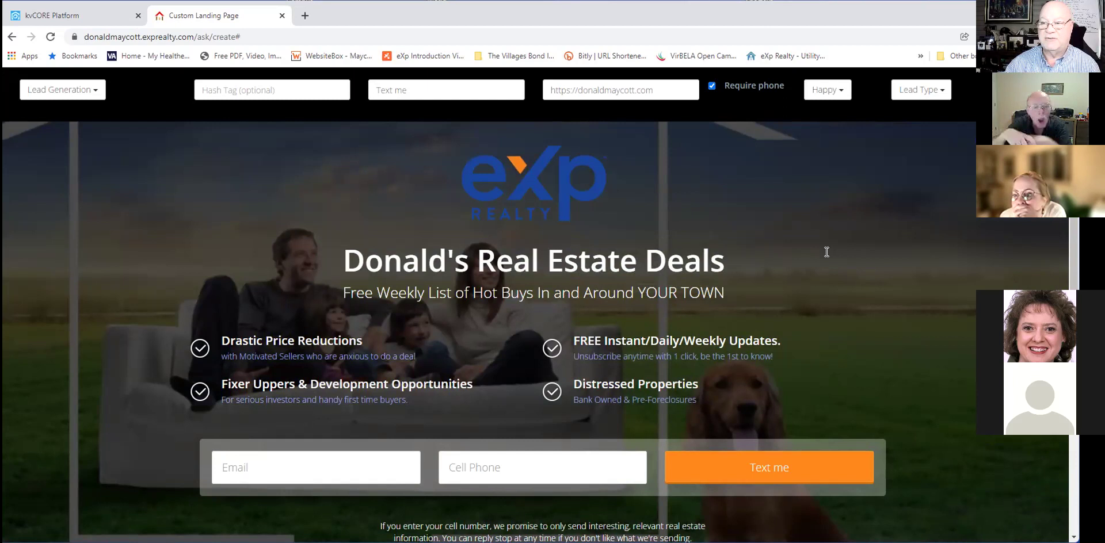
Try the Primary MLS Image background option and cancel its MLS number prompt.
{"action": "left_click", "coordinate": [833, 93]}
{"action": "scroll", "coordinate": [866, 262], "scroll_direction": "down", "scroll_amount": 2}
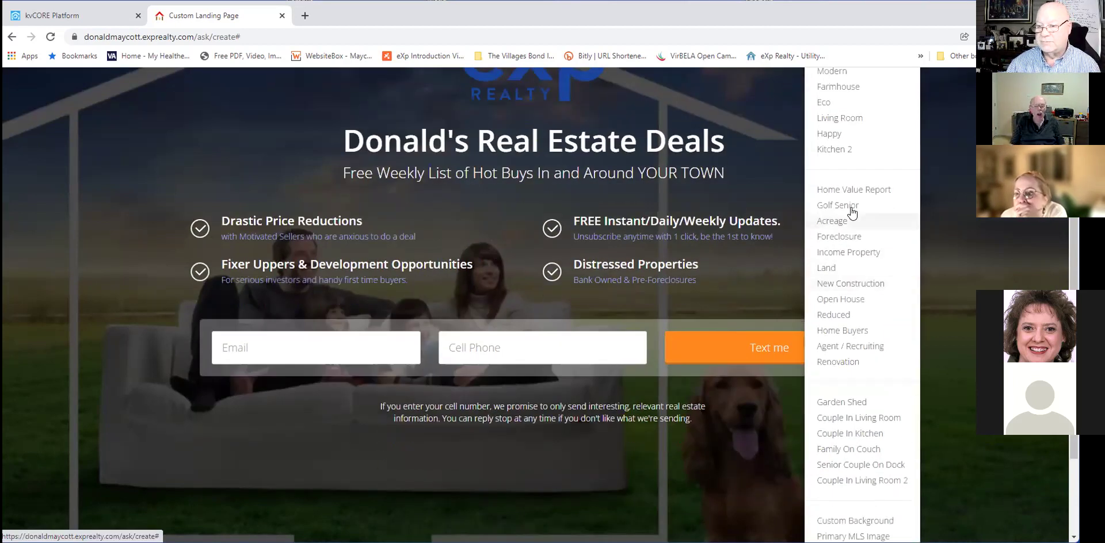
{"action": "scroll", "coordinate": [852, 213], "scroll_direction": "down", "scroll_amount": 2}
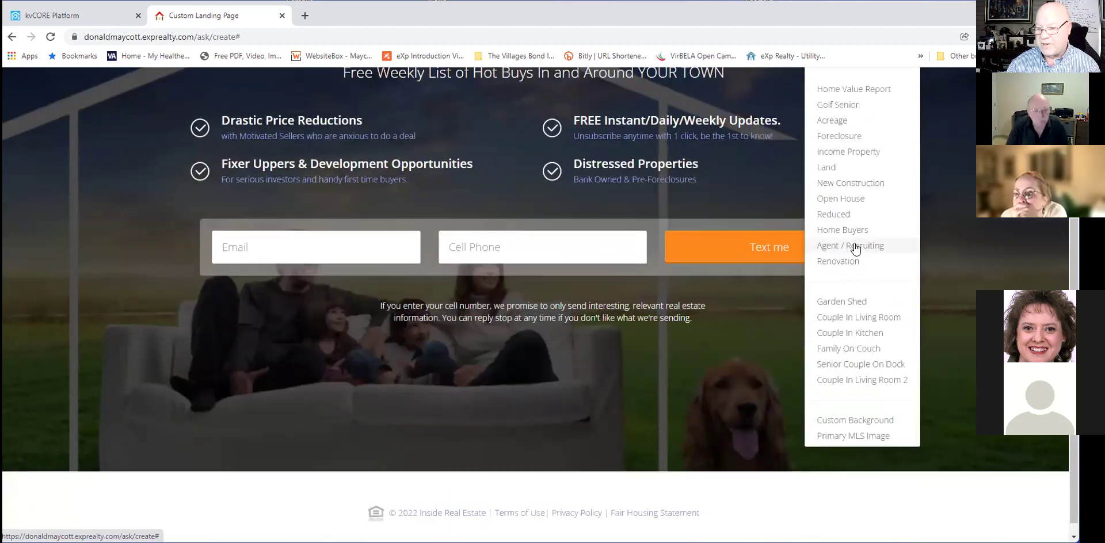
{"action": "left_click", "coordinate": [846, 440]}
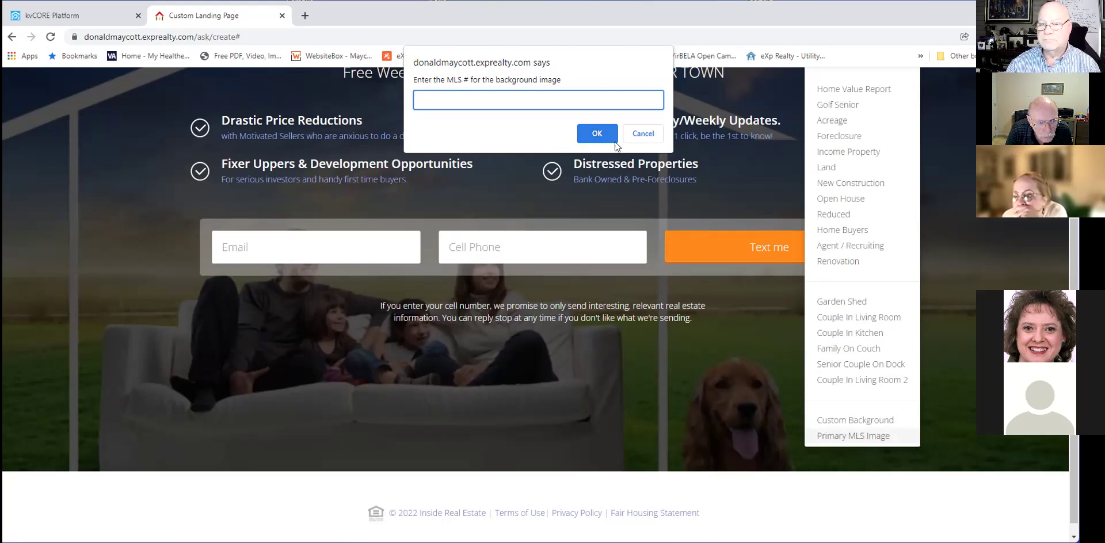
{"action": "left_click", "coordinate": [643, 131]}
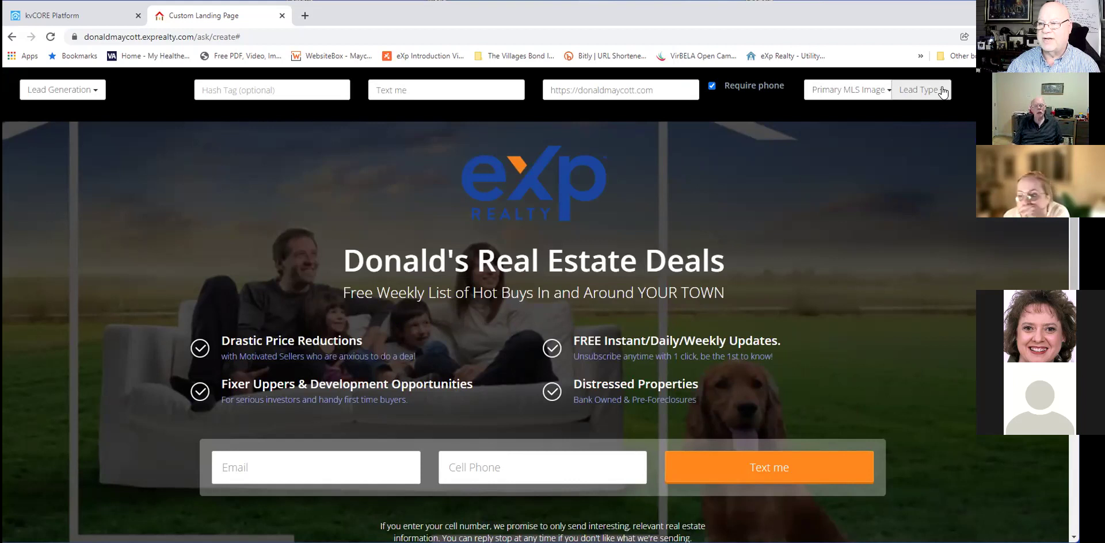
Switch the background to Income Property, set Lead Type to Buyer, and create the page.
{"action": "left_click", "coordinate": [856, 91]}
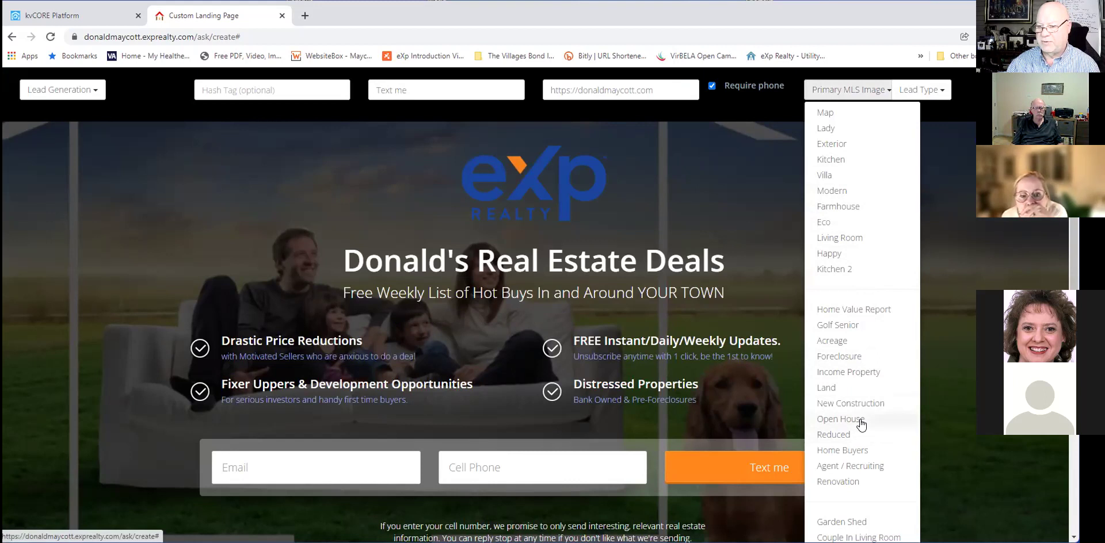
{"action": "left_click", "coordinate": [862, 372]}
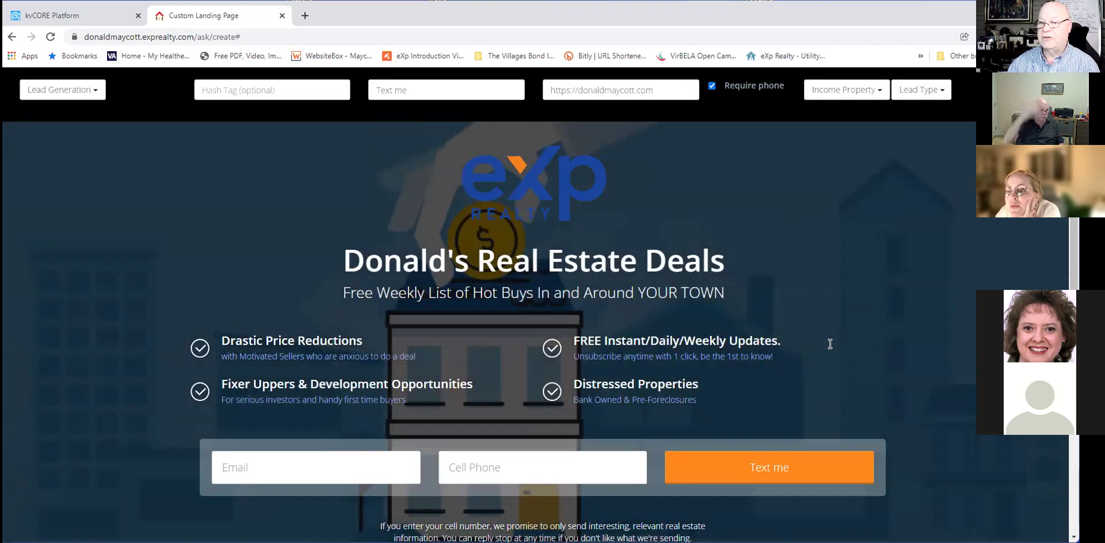
{"action": "left_click", "coordinate": [919, 98]}
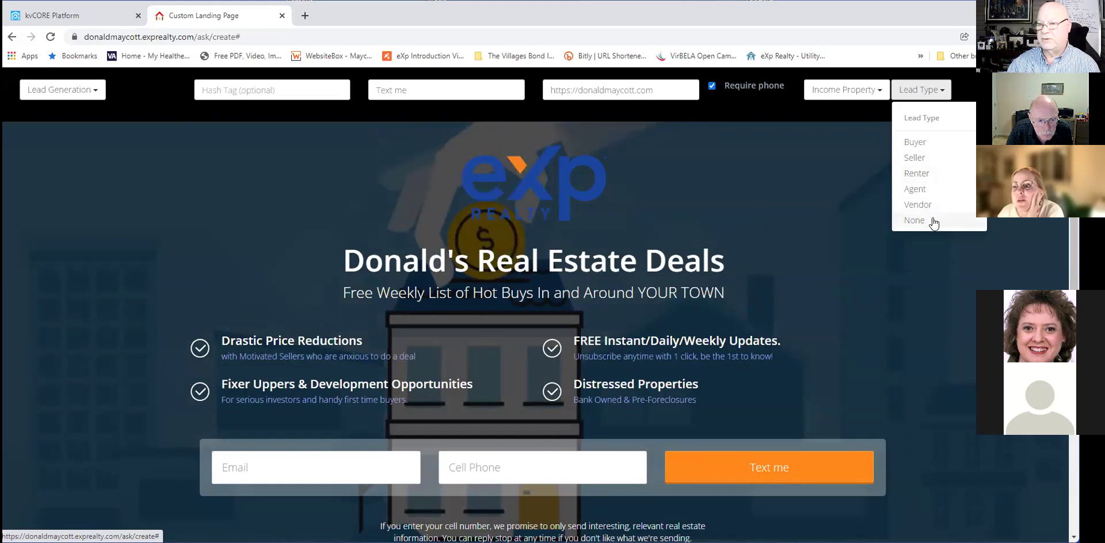
{"action": "left_click", "coordinate": [932, 222]}
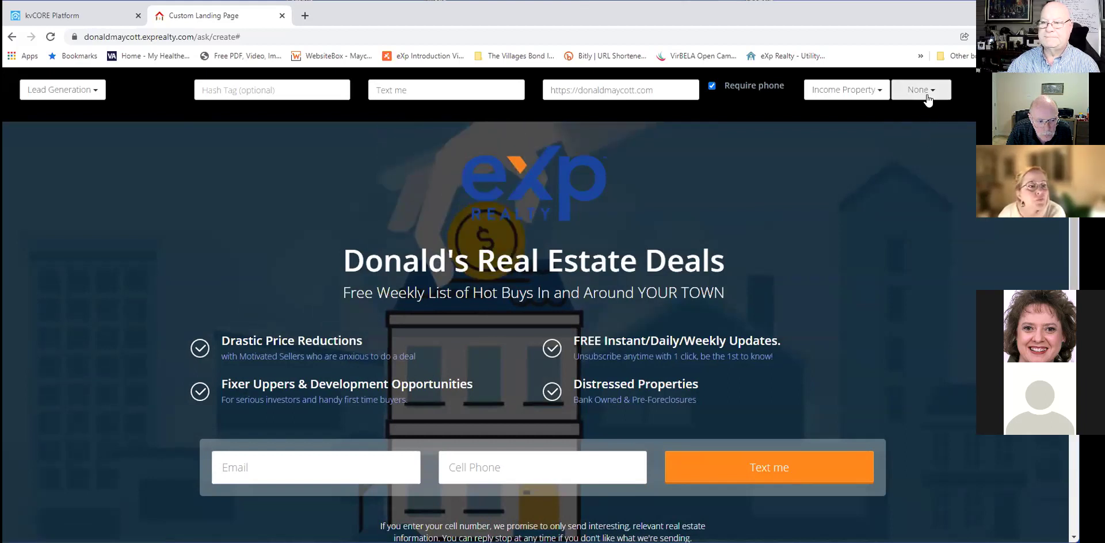
{"action": "left_click", "coordinate": [928, 101]}
{"action": "left_click", "coordinate": [922, 114]}
{"action": "left_click", "coordinate": [872, 255]}
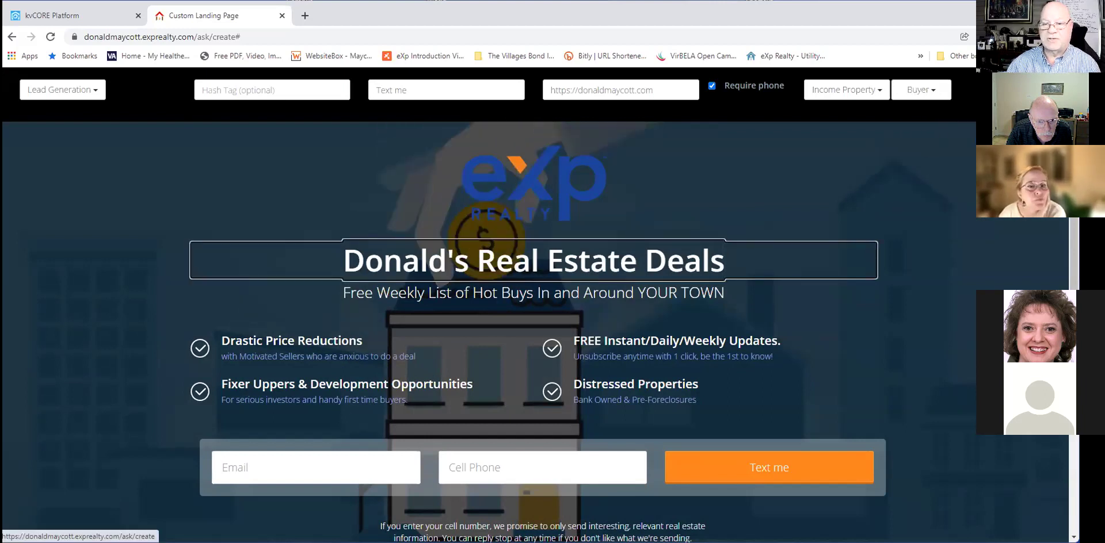
{"action": "left_click", "coordinate": [978, 92]}
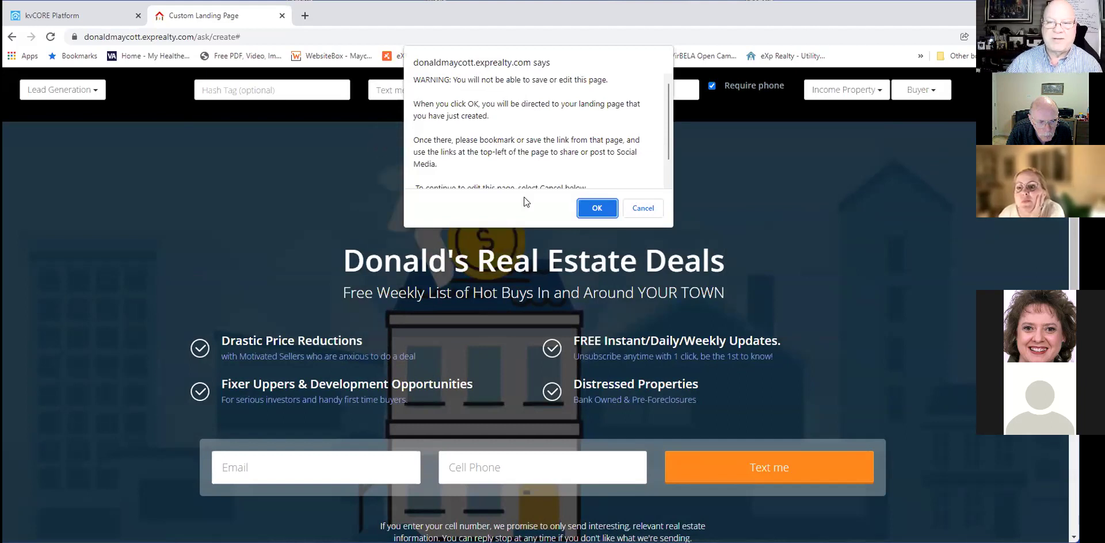
Read the publishing warning and confirm with OK to open the live landing page.
{"action": "scroll", "coordinate": [560, 163], "scroll_direction": "down", "scroll_amount": 1}
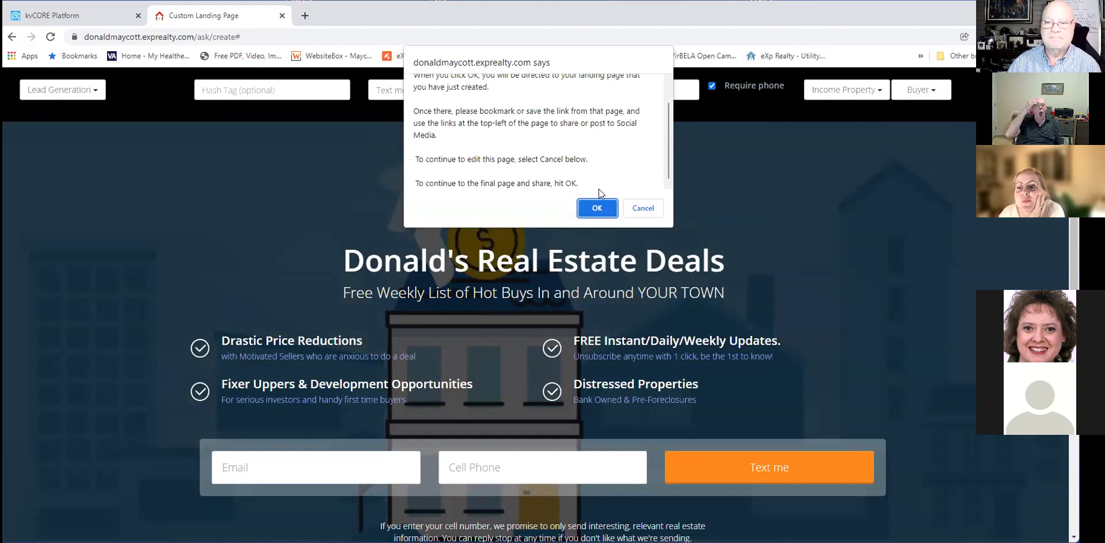
{"action": "left_click", "coordinate": [595, 207]}
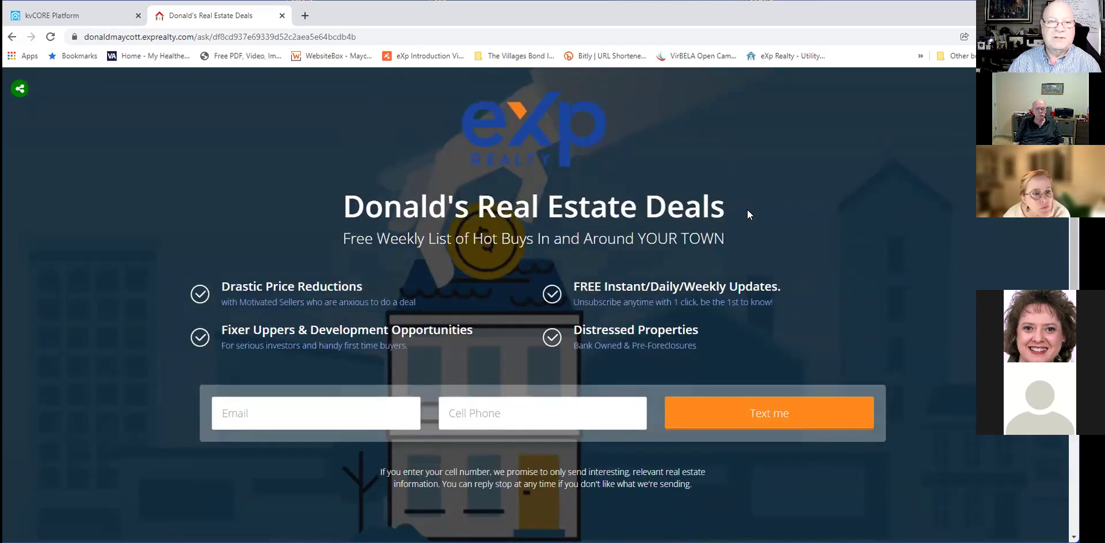
Copy the landing page URL and load facebook.com in a new tab.
{"action": "left_click", "coordinate": [421, 34]}
{"action": "key", "text": "ctrl+c"}
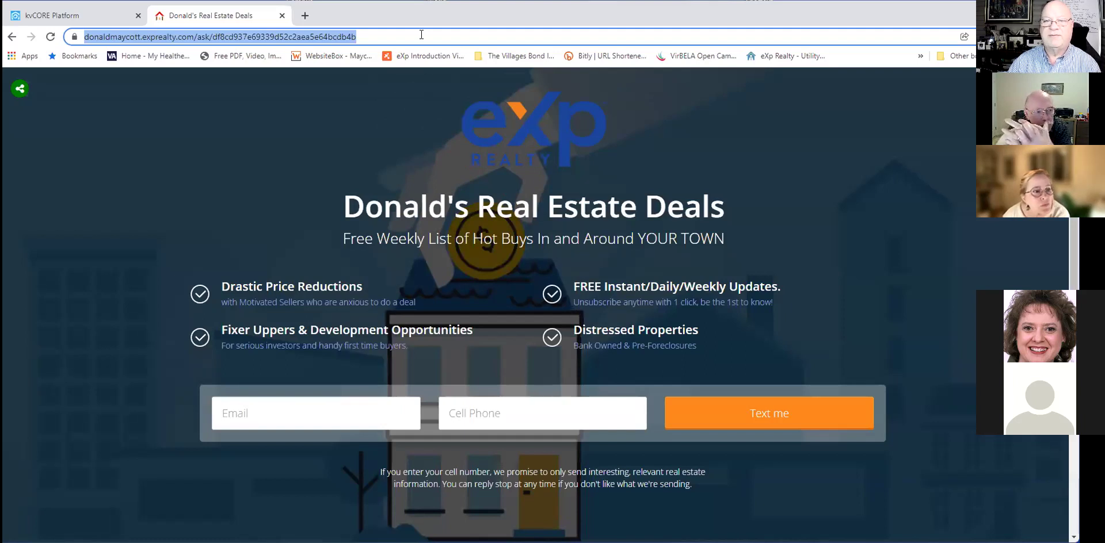
{"action": "left_click", "coordinate": [307, 17]}
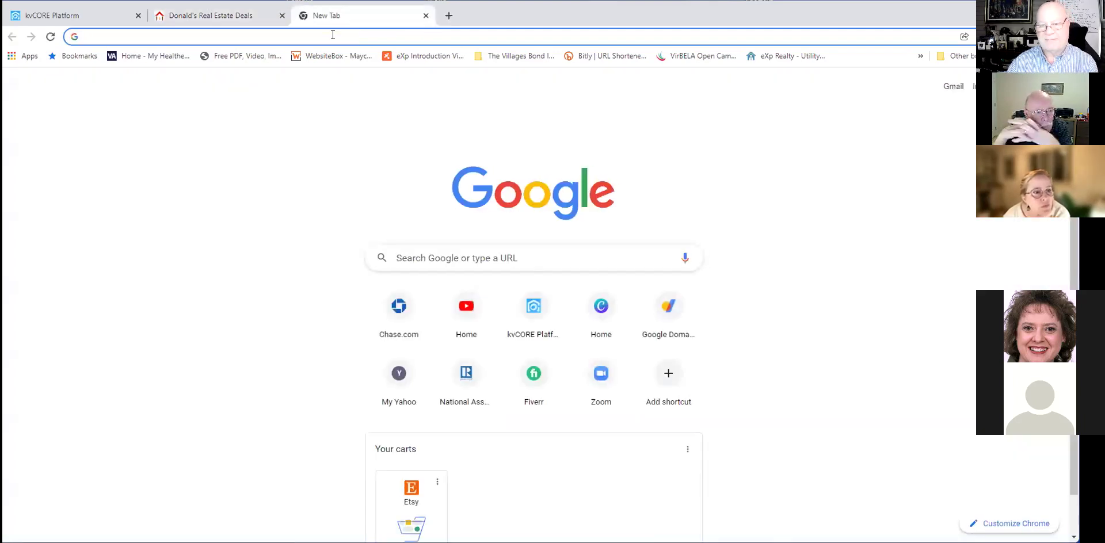
{"action": "left_click", "coordinate": [375, 42]}
{"action": "type", "text": "f"}
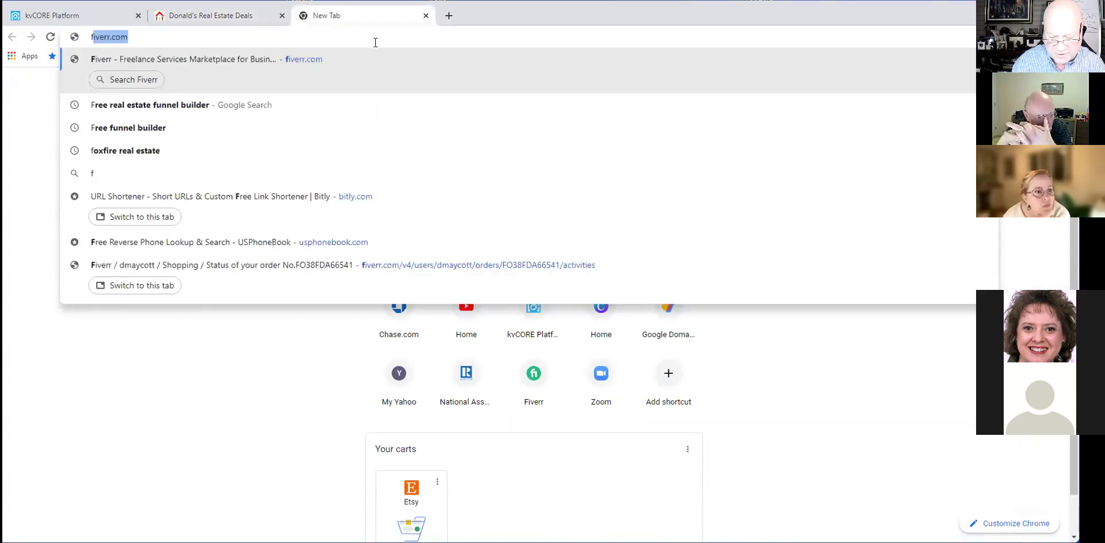
{"action": "type", "text": "acebook.vom"}
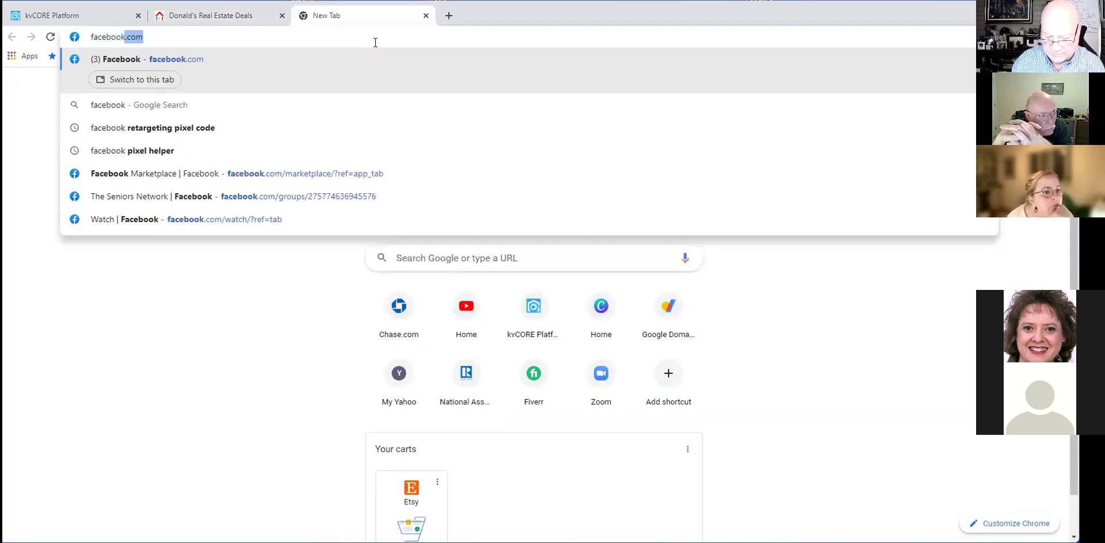
{"action": "key", "text": "BackSpace"}
{"action": "key", "text": "BackSpace"}
{"action": "key", "text": "BackSpace"}
{"action": "type", "text": "c"}
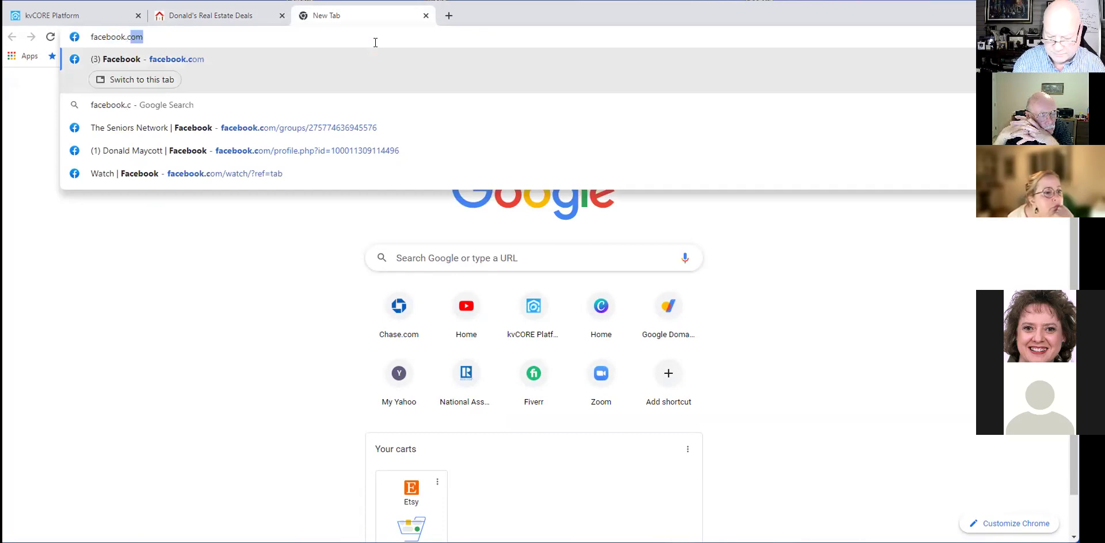
{"action": "key", "text": "Return"}
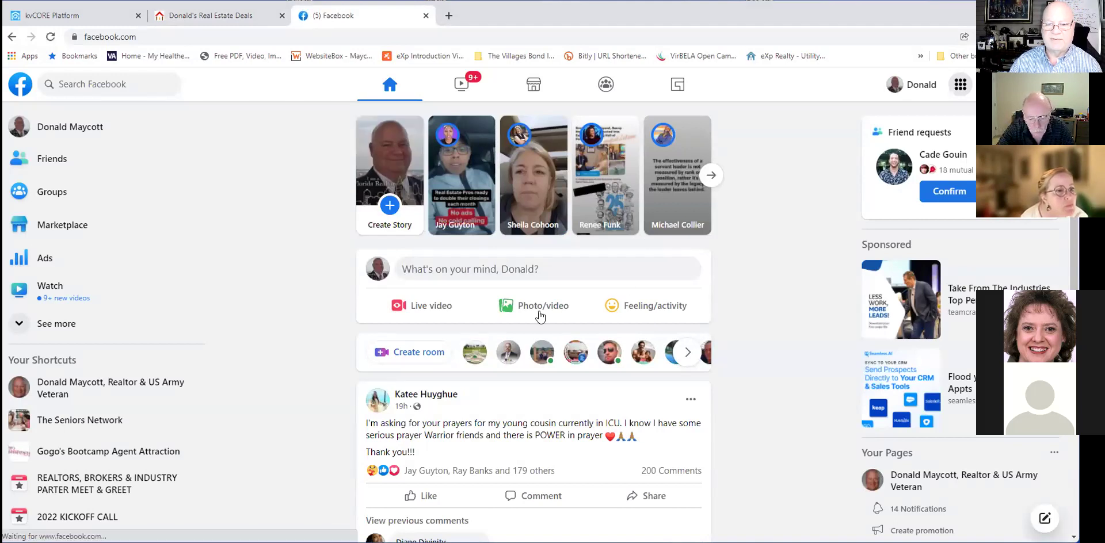
Paste the landing page link into a new Facebook post to generate its preview.
{"action": "left_click", "coordinate": [495, 268]}
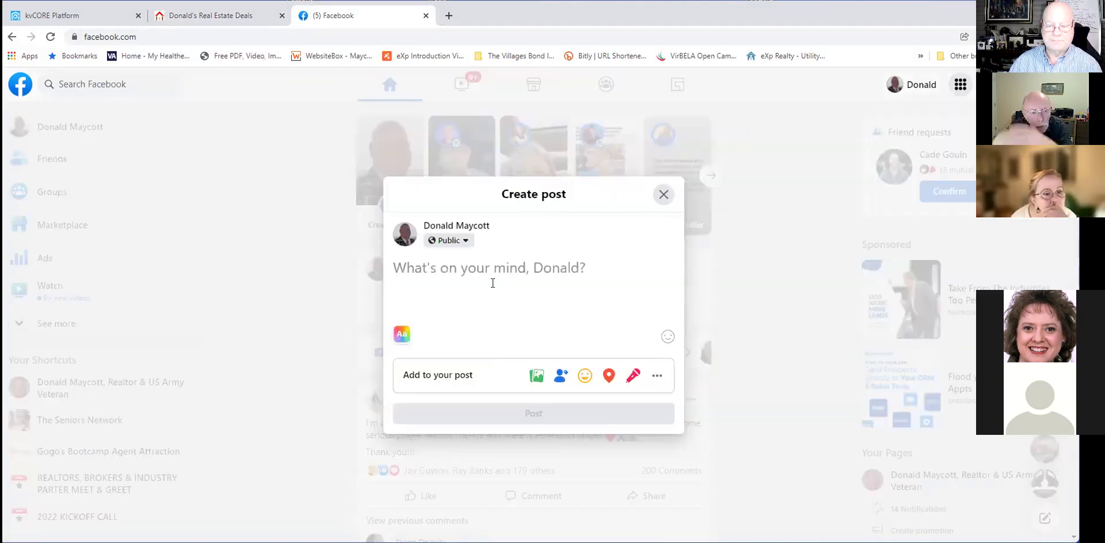
{"action": "key", "text": "ctrl+v"}
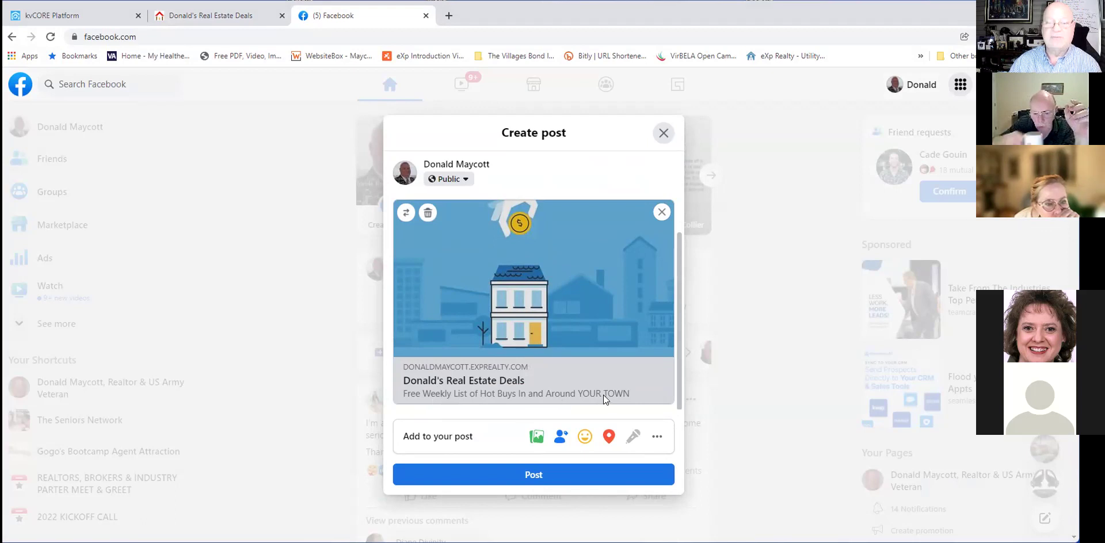
{"action": "scroll", "coordinate": [600, 385], "scroll_direction": "up", "scroll_amount": 1}
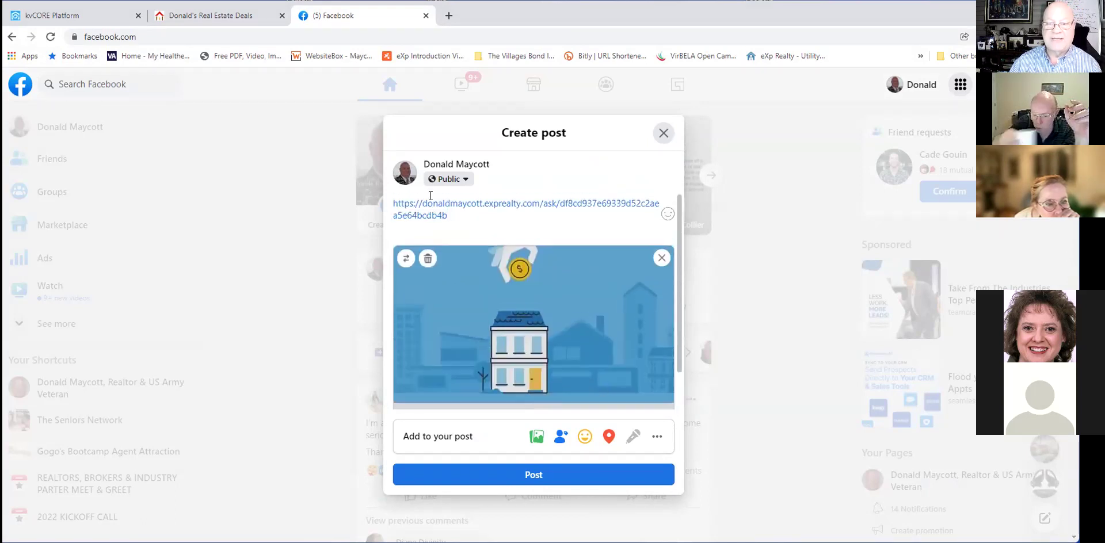
Replace the pasted URL text with the caption 'To get your hot list click below'.
{"action": "triple_click", "coordinate": [455, 216]}
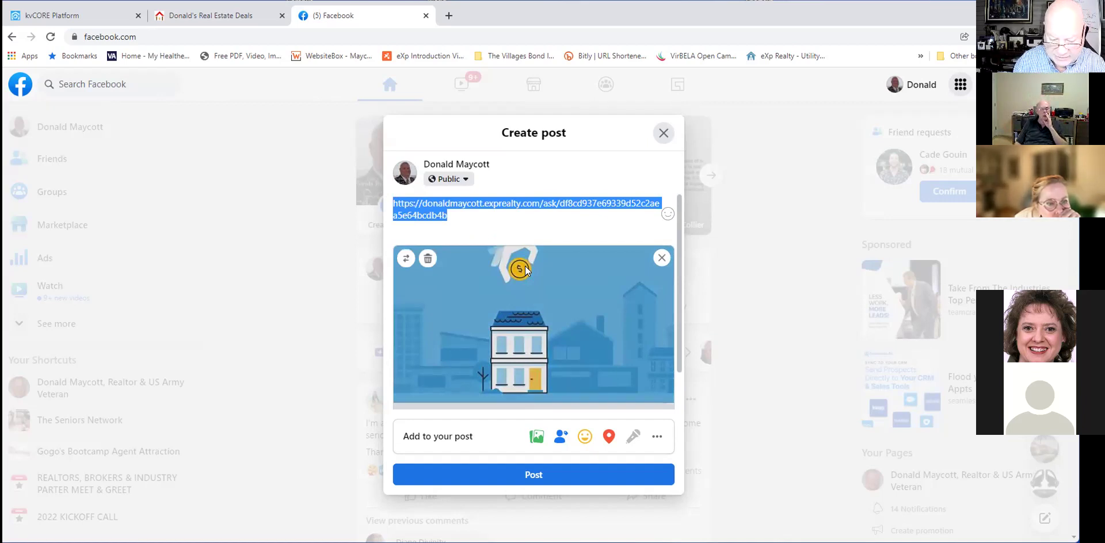
{"action": "type", "text": "To get "}
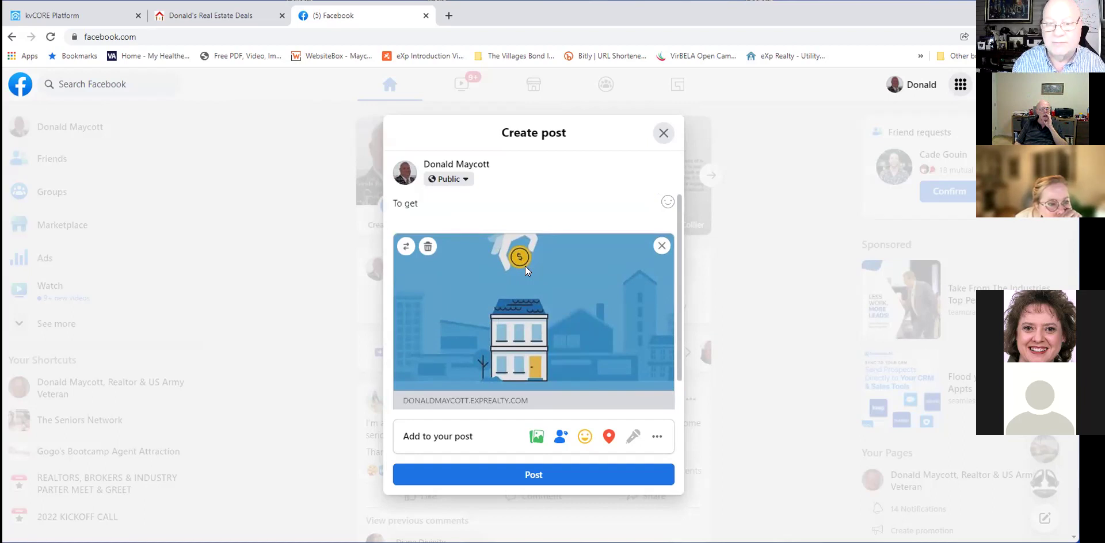
{"action": "type", "text": "your "}
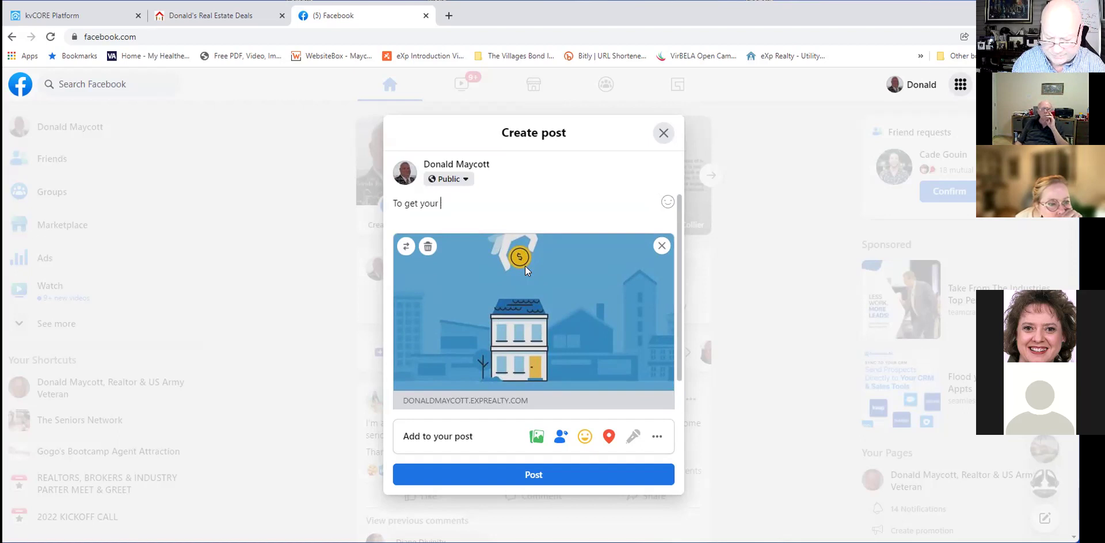
{"action": "type", "text": "hot li"}
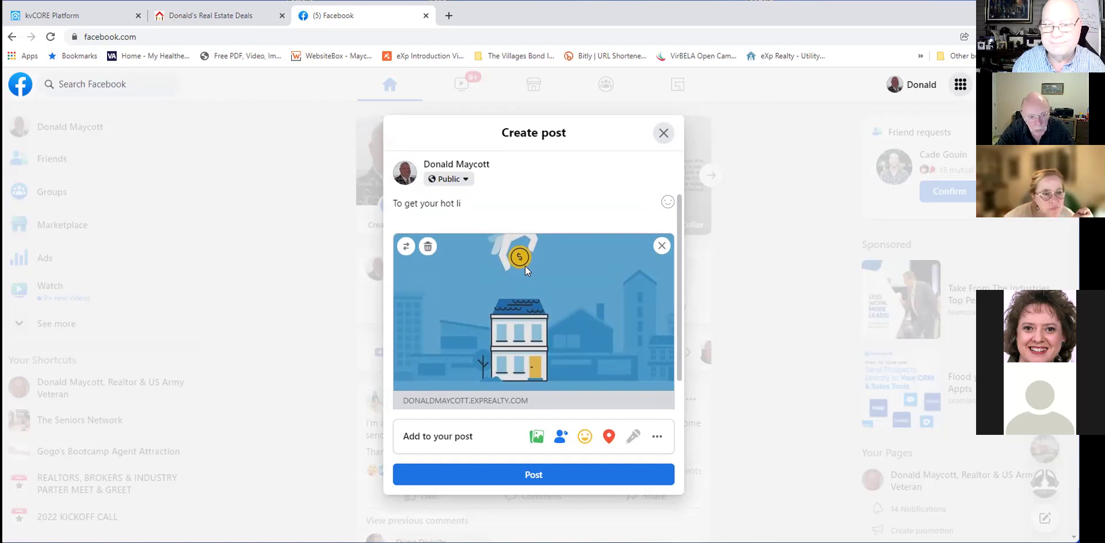
{"action": "type", "text": "st press"}
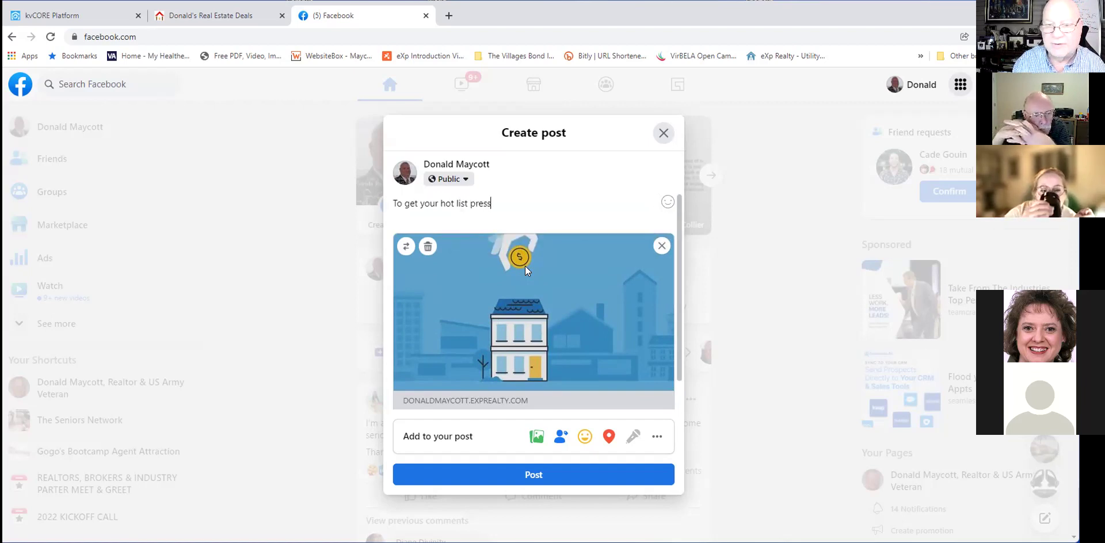
{"action": "key", "text": "BackSpace"}
{"action": "key", "text": "BackSpace"}
{"action": "key", "text": "BackSpace"}
{"action": "key", "text": "BackSpace"}
{"action": "key", "text": "BackSpace"}
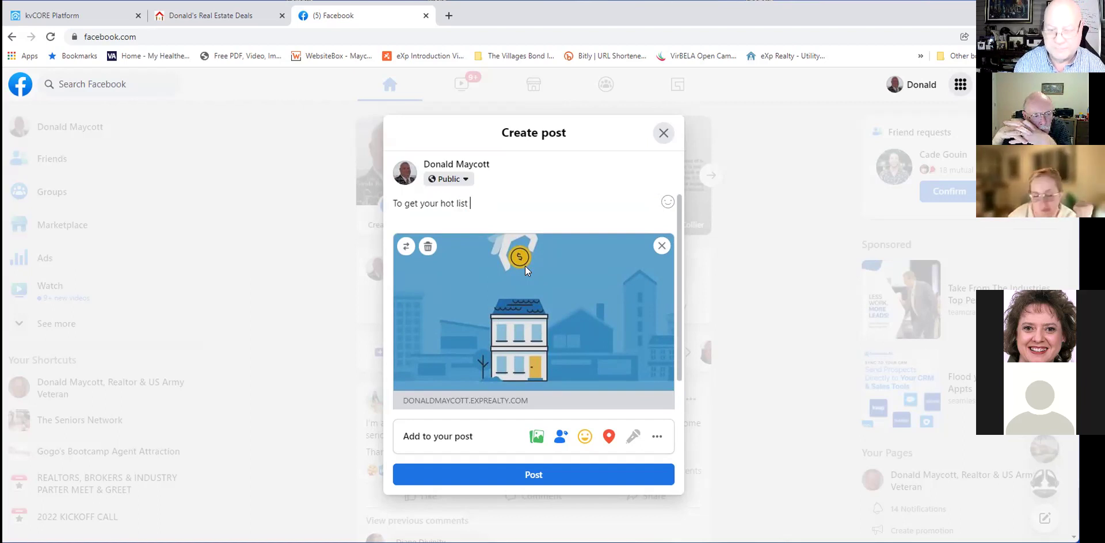
{"action": "type", "text": "click "}
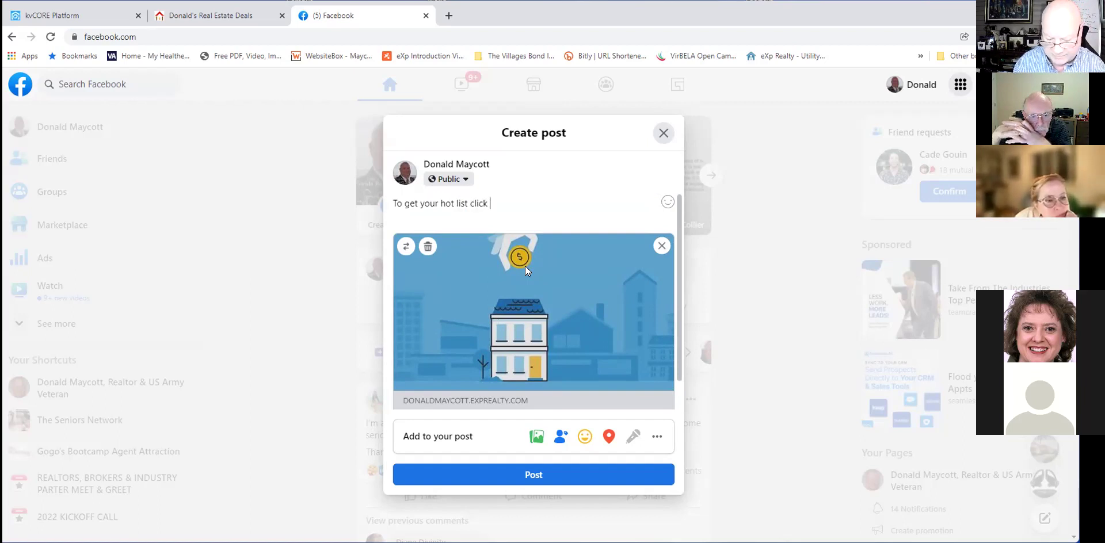
{"action": "type", "text": "below."}
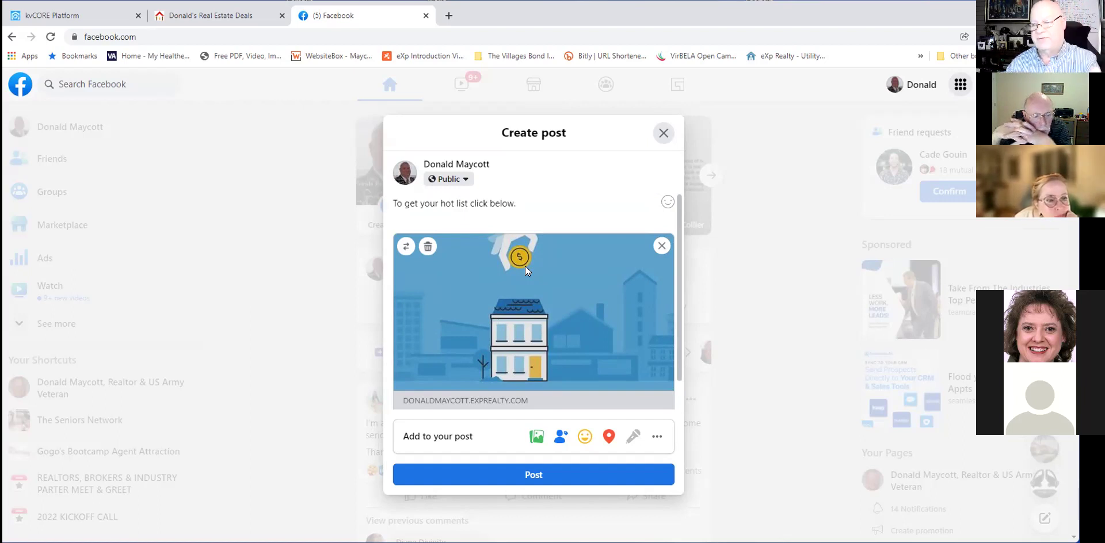
{"action": "scroll", "coordinate": [548, 271], "scroll_direction": "down", "scroll_amount": 1}
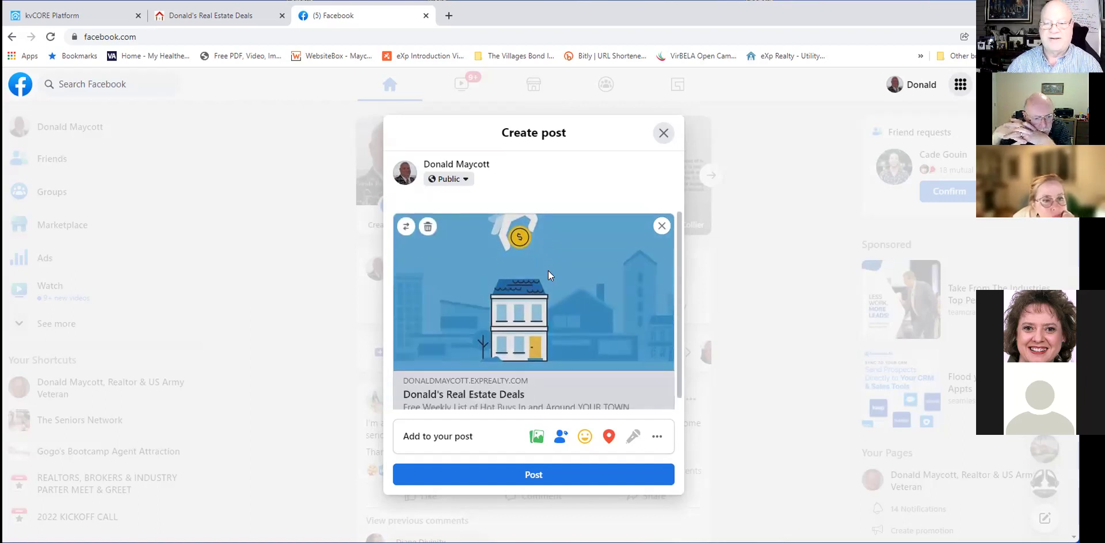
{"action": "scroll", "coordinate": [548, 270], "scroll_direction": "down", "scroll_amount": 1}
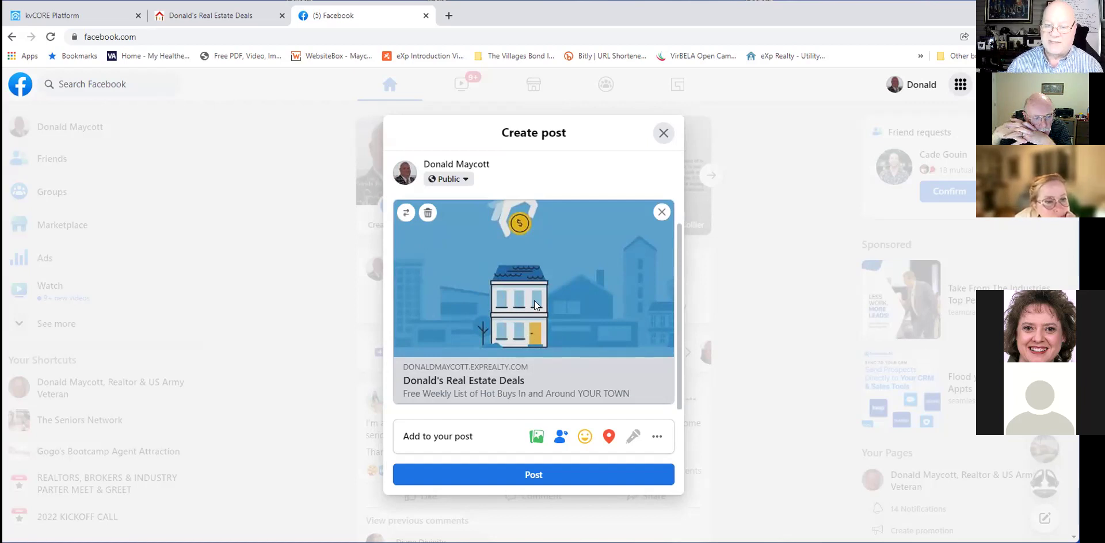
{"action": "left_click", "coordinate": [109, 22]}
Review the published landing page, then go back to the YOUR TOWN Real Estate Deals editor.
{"action": "left_click", "coordinate": [235, 23]}
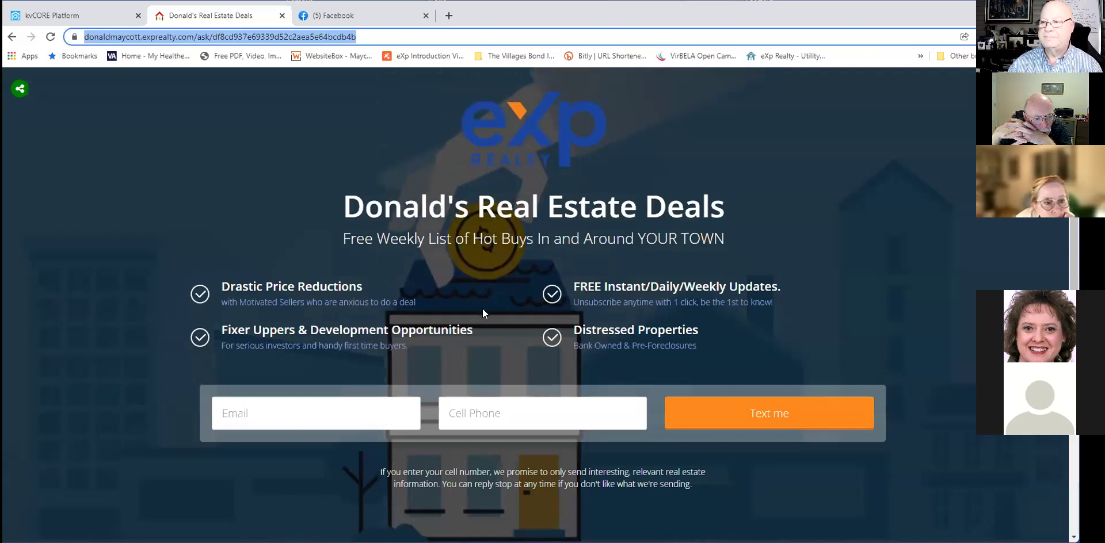
{"action": "scroll", "coordinate": [482, 308], "scroll_direction": "down", "scroll_amount": 2}
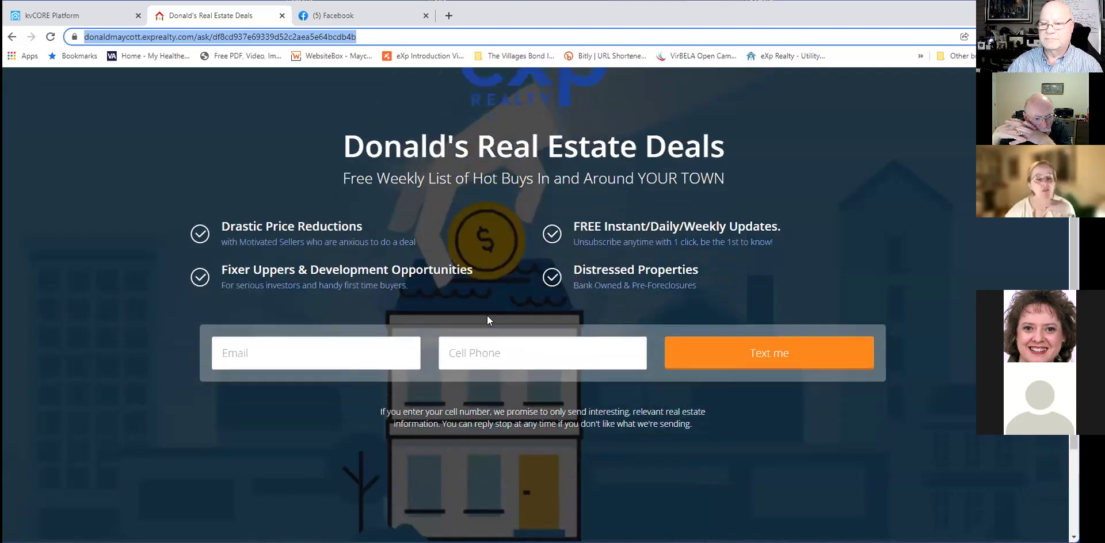
{"action": "scroll", "coordinate": [487, 315], "scroll_direction": "down", "scroll_amount": 1}
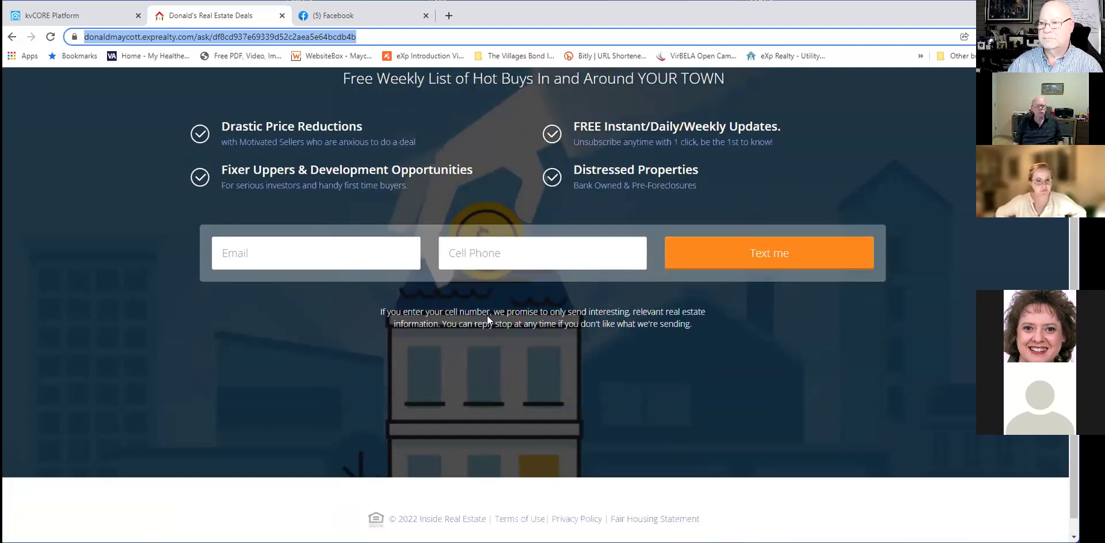
{"action": "scroll", "coordinate": [487, 316], "scroll_direction": "down", "scroll_amount": 1}
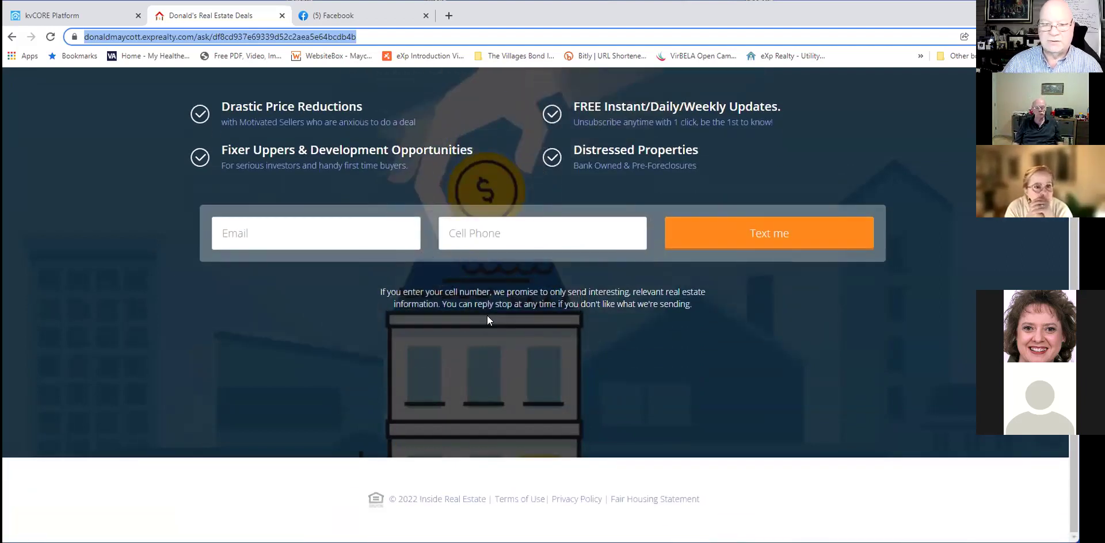
{"action": "scroll", "coordinate": [487, 315], "scroll_direction": "up", "scroll_amount": 3}
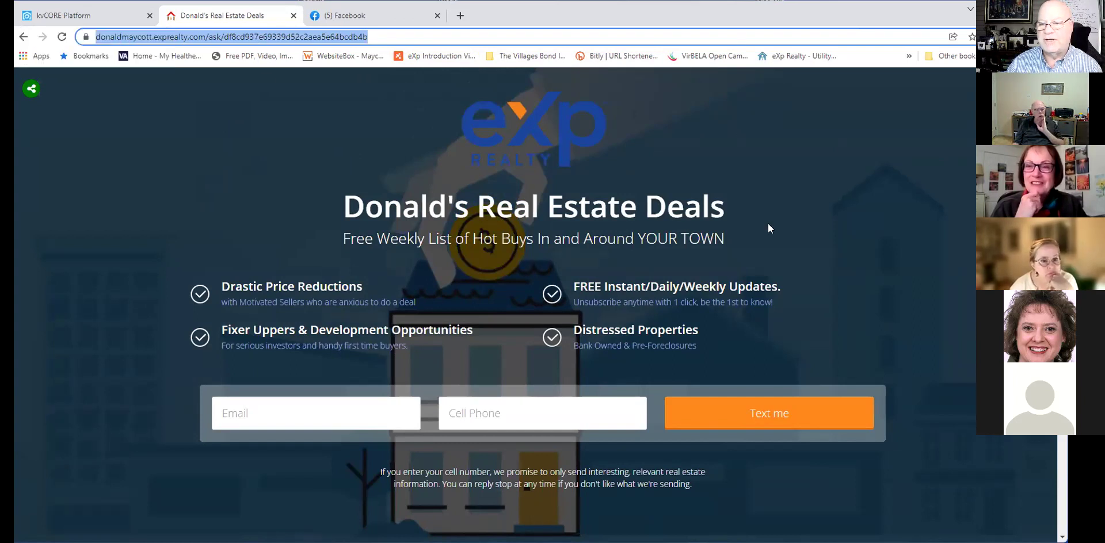
{"action": "left_click", "coordinate": [46, 12]}
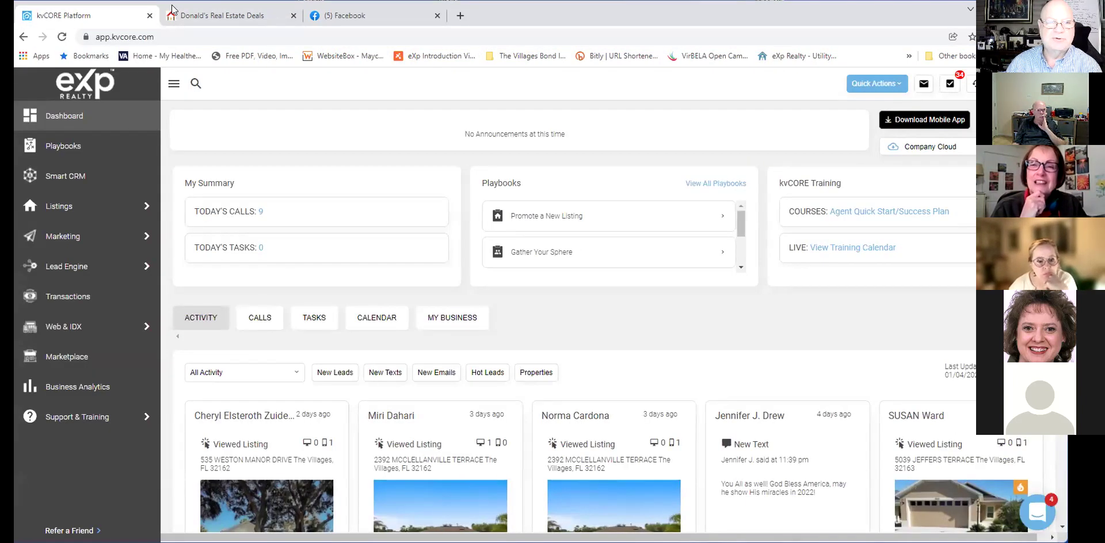
{"action": "left_click", "coordinate": [206, 21]}
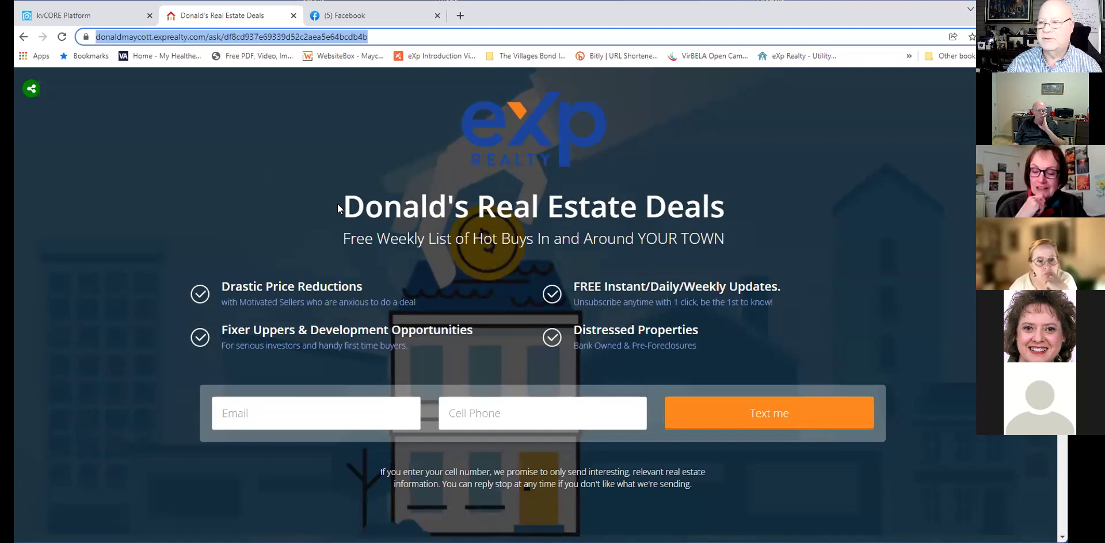
{"action": "left_click", "coordinate": [320, 221]}
{"action": "left_click", "coordinate": [18, 36]}
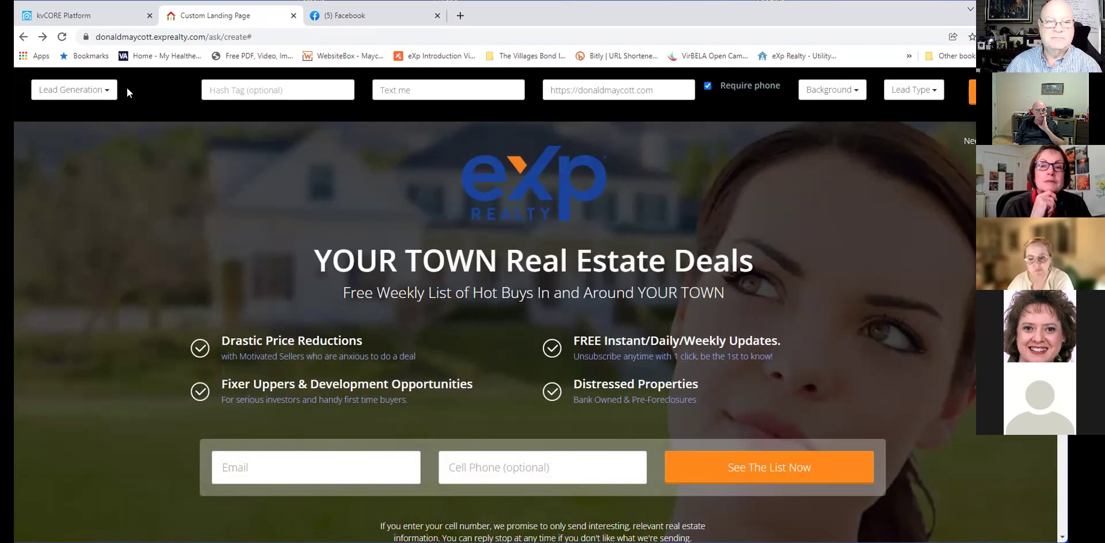
Check the page type list and test the See The List Now button in the preview.
{"action": "left_click", "coordinate": [99, 90]}
{"action": "left_click", "coordinate": [404, 183]}
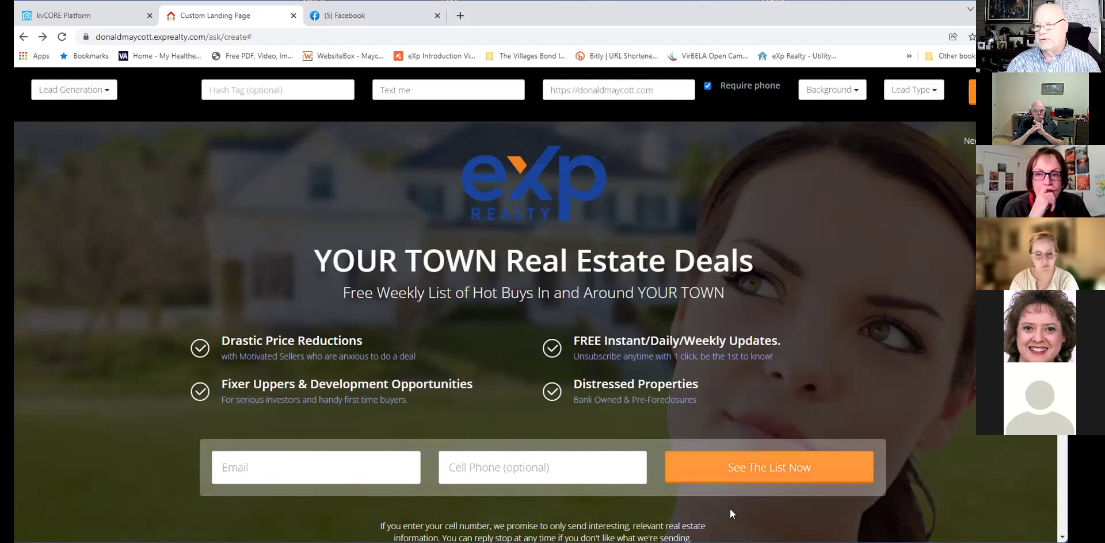
{"action": "left_click", "coordinate": [751, 474]}
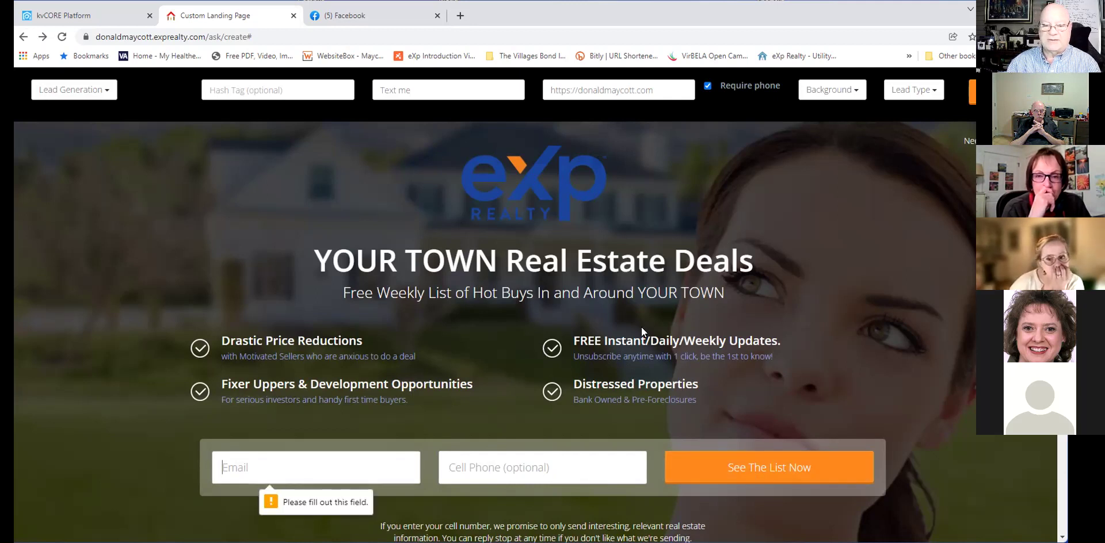
{"action": "left_click", "coordinate": [347, 21]}
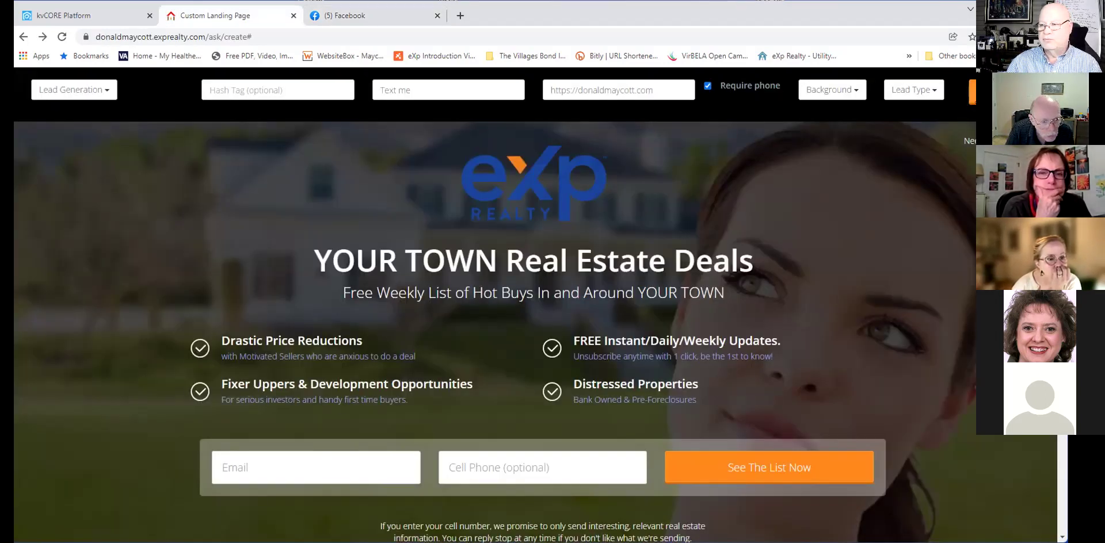
Save and publish the YOUR TOWN Real Estate Deals page, confirming the warning.
{"action": "left_click", "coordinate": [972, 90]}
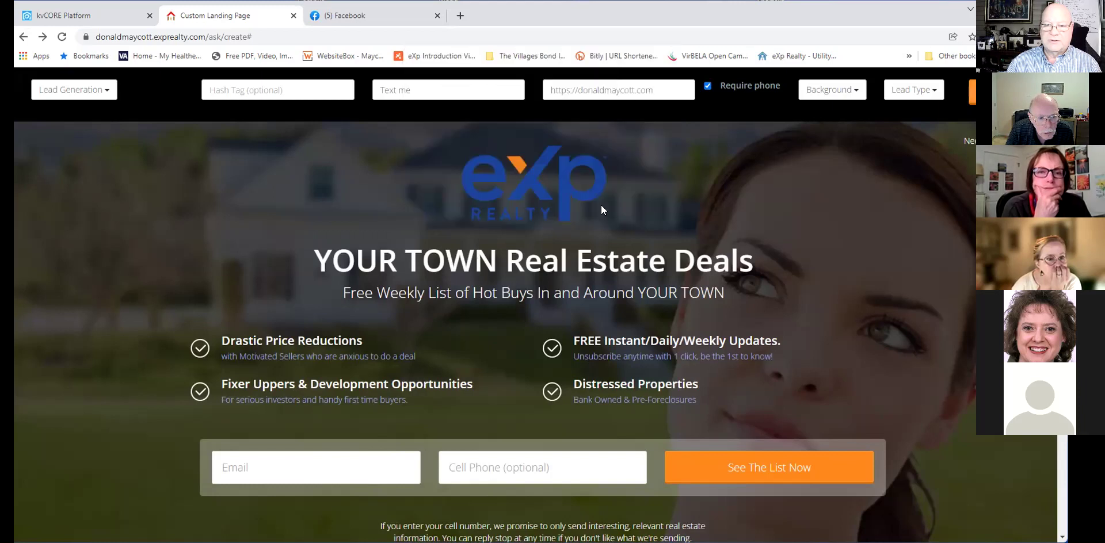
{"action": "left_click", "coordinate": [597, 209]}
{"action": "left_click", "coordinate": [308, 412]}
Autofill the email and cell phone, submit via See The List Now, and go back.
{"action": "left_click", "coordinate": [307, 444]}
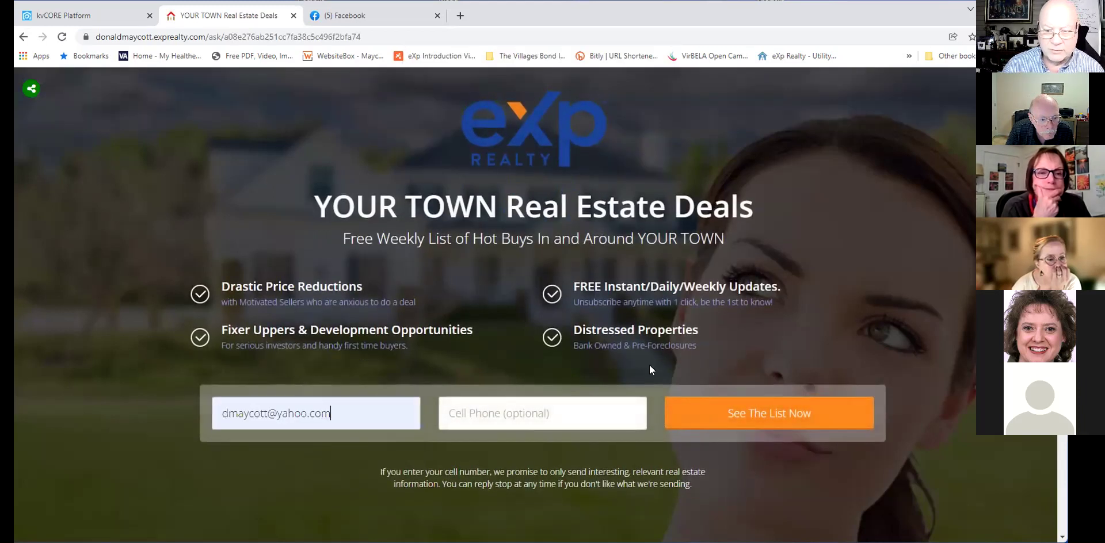
{"action": "left_click", "coordinate": [530, 413]}
{"action": "left_click", "coordinate": [522, 453]}
{"action": "left_click", "coordinate": [793, 422]}
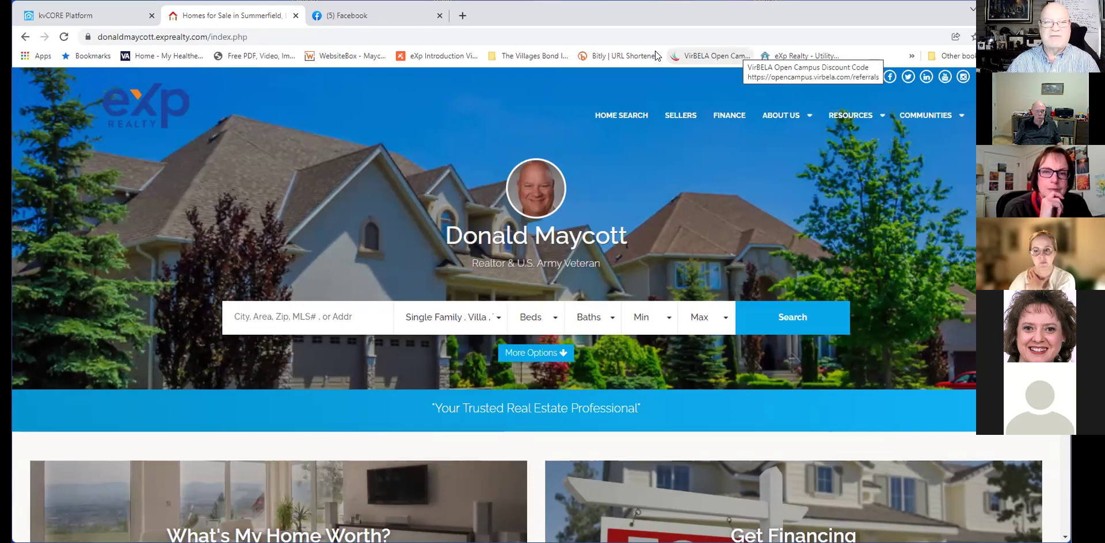
{"action": "left_click", "coordinate": [22, 41]}
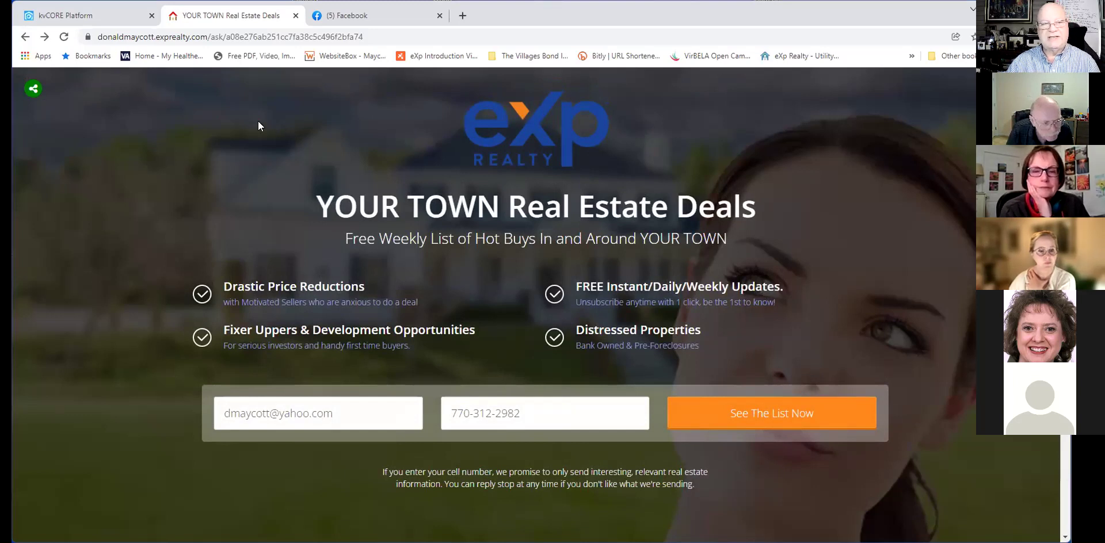
Return to the editor, review the Lead Generation page types, then switch to the kvCORE Platform tab.
{"action": "left_click", "coordinate": [25, 37]}
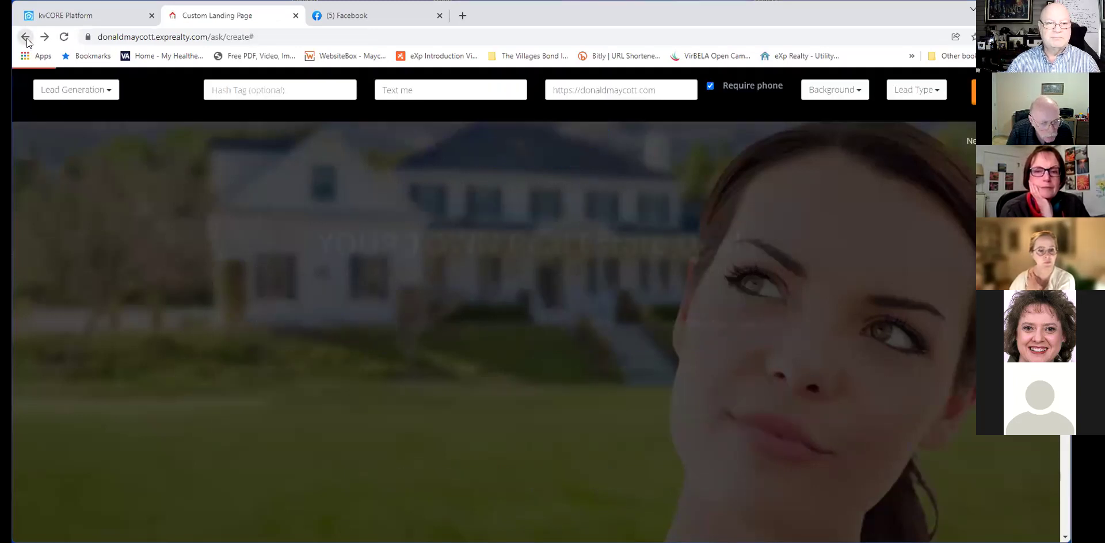
{"action": "left_click", "coordinate": [107, 90]}
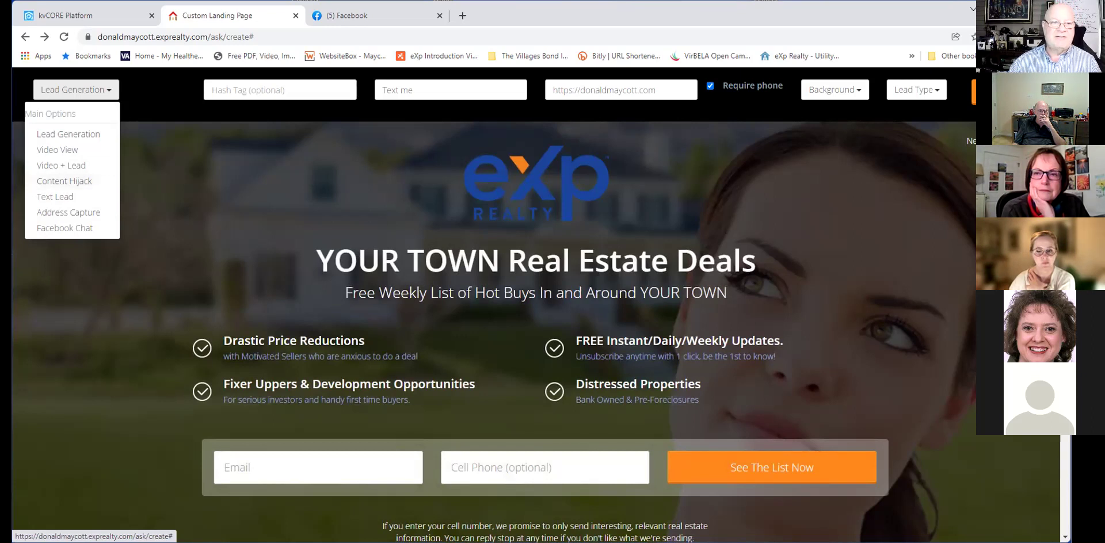
{"action": "left_click", "coordinate": [75, 15]}
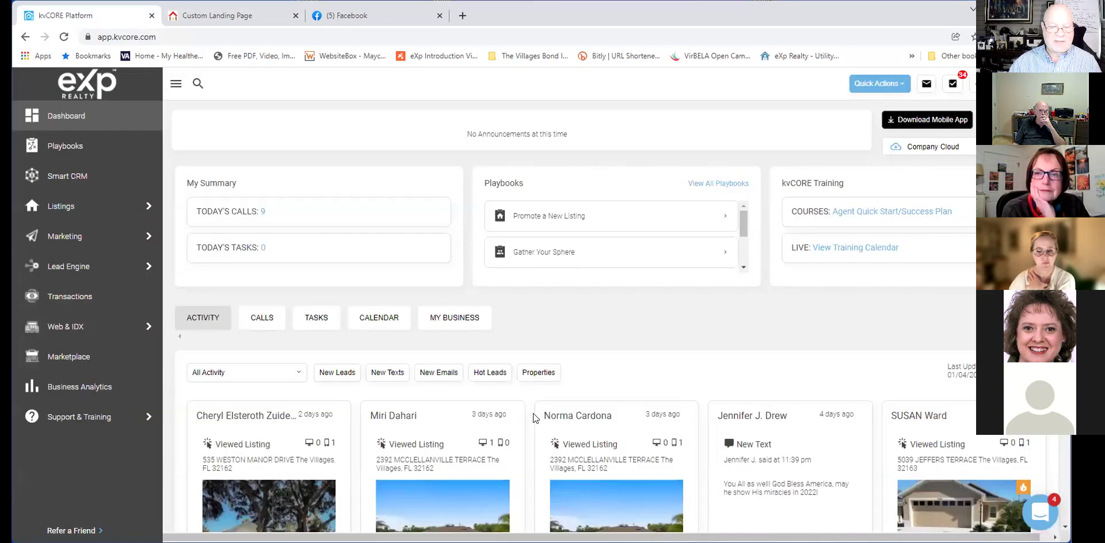
Reload the dashboard and scroll to the new lead in the activity feed.
{"action": "scroll", "coordinate": [533, 417], "scroll_direction": "down", "scroll_amount": 1}
{"action": "left_click", "coordinate": [66, 37]}
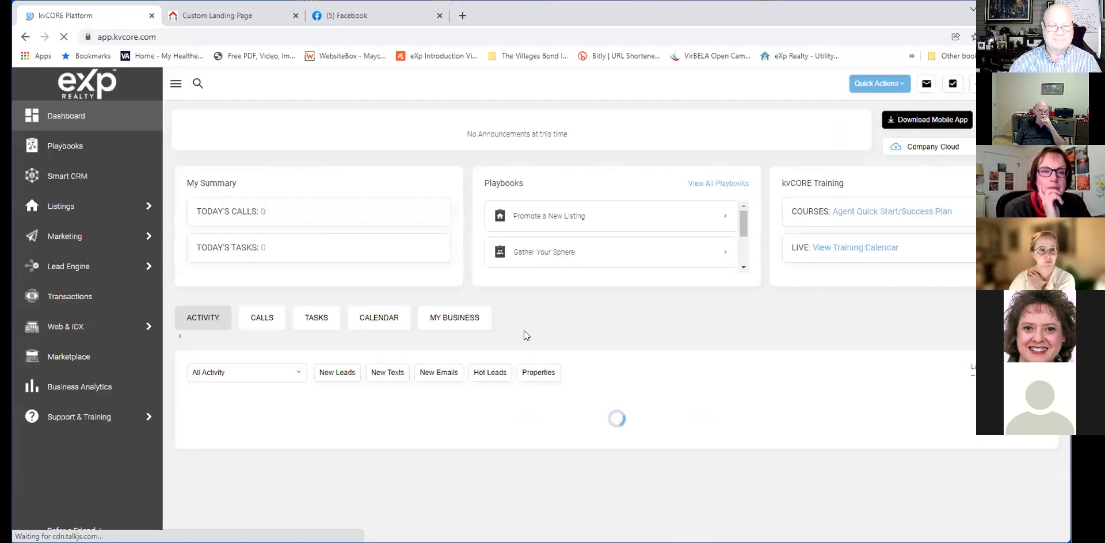
{"action": "scroll", "coordinate": [530, 333], "scroll_direction": "down", "scroll_amount": 2}
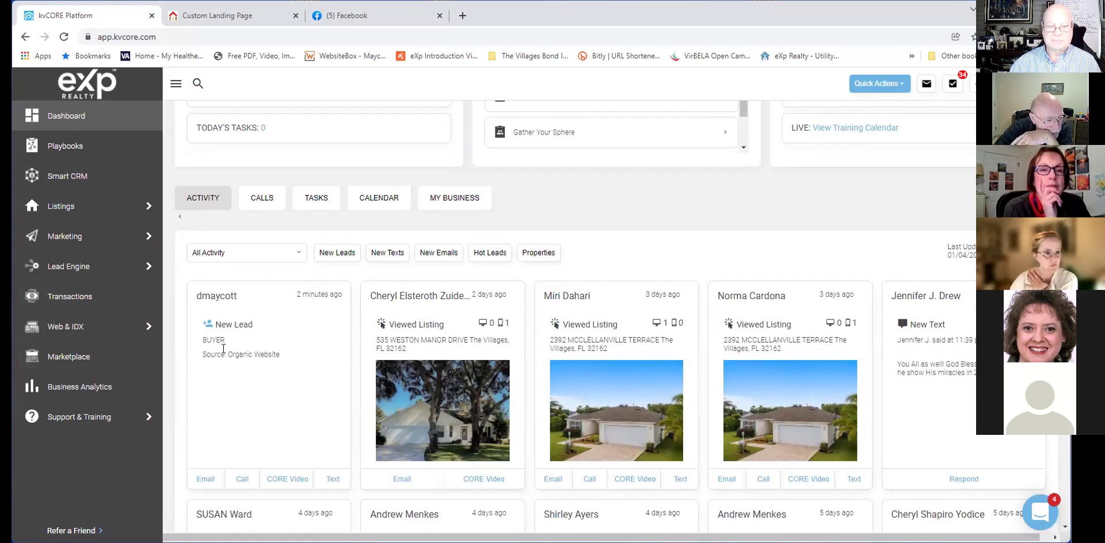
{"action": "scroll", "coordinate": [274, 374], "scroll_direction": "down", "scroll_amount": 1}
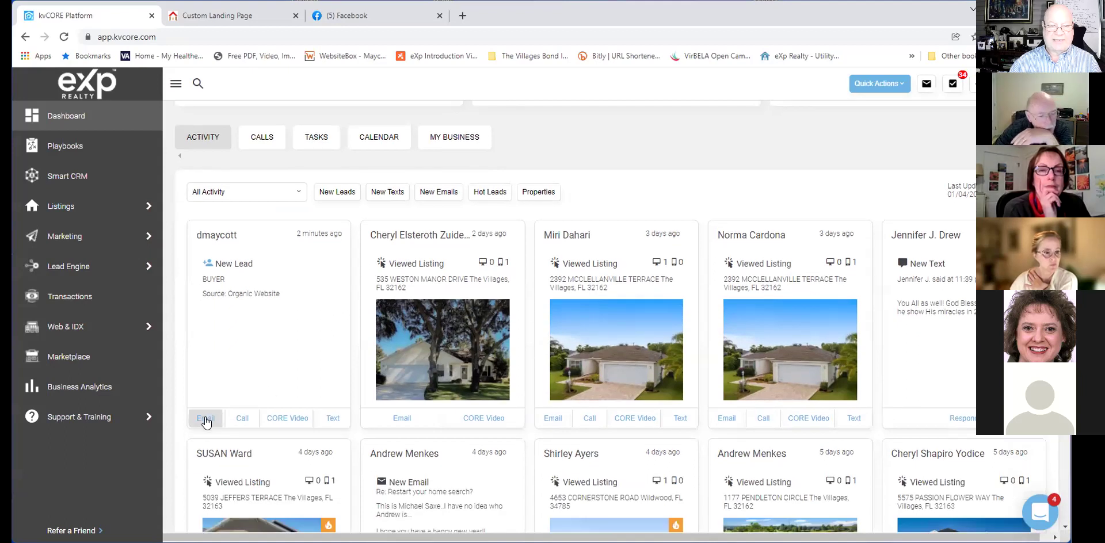
Start an email to the new lead, then close and discard it.
{"action": "left_click", "coordinate": [206, 418]}
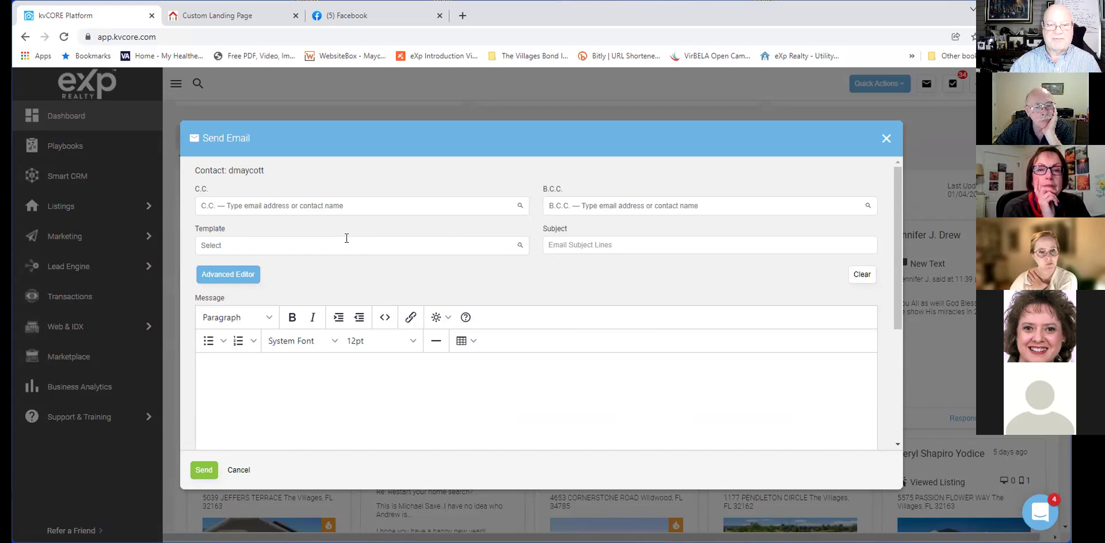
{"action": "left_click", "coordinate": [886, 140]}
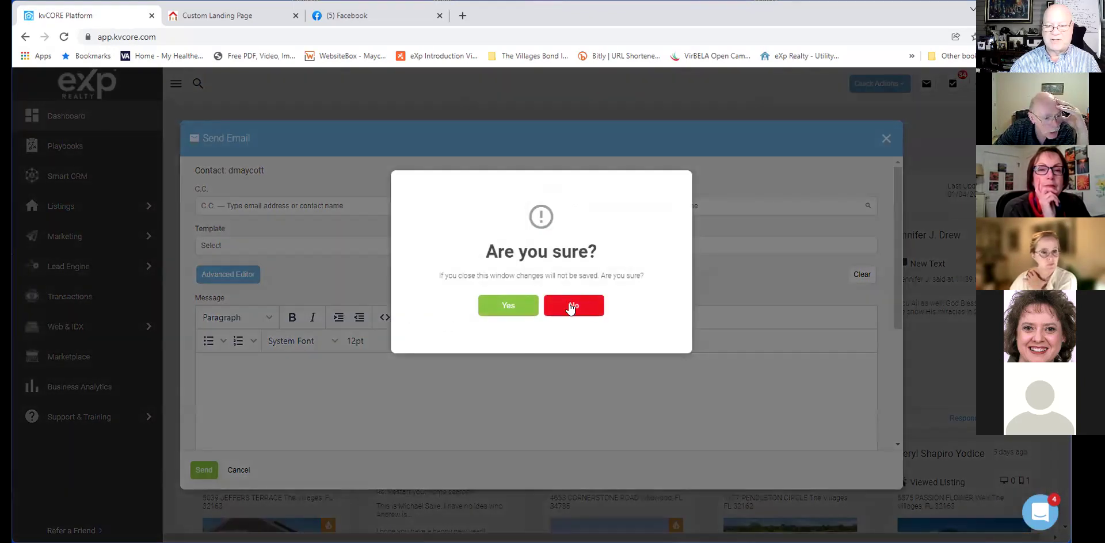
{"action": "left_click", "coordinate": [514, 305]}
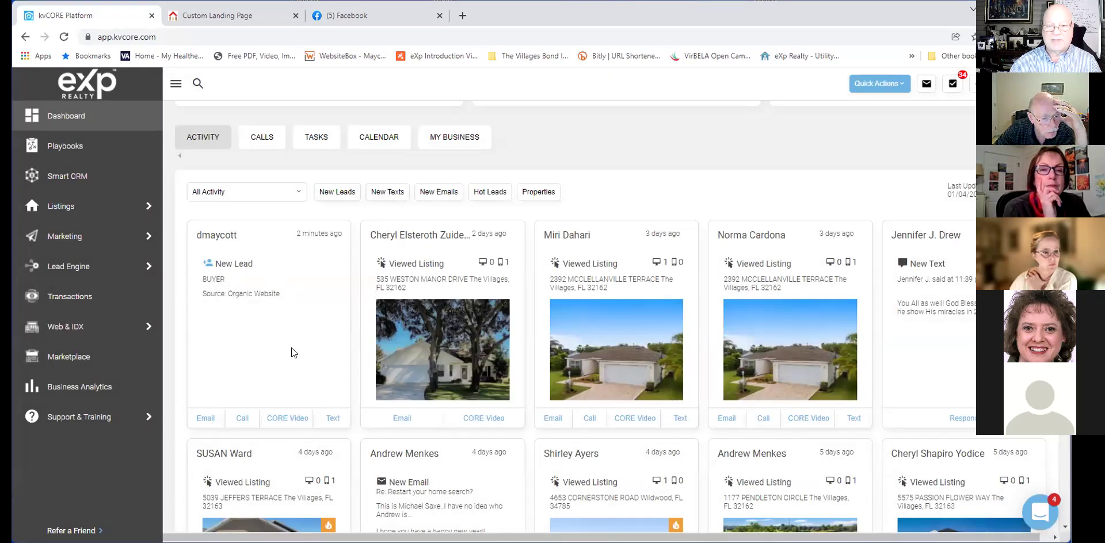
View the new lead's contact profile Timeline, then go back, landing on Marketplace > Leads.
{"action": "left_click", "coordinate": [216, 238]}
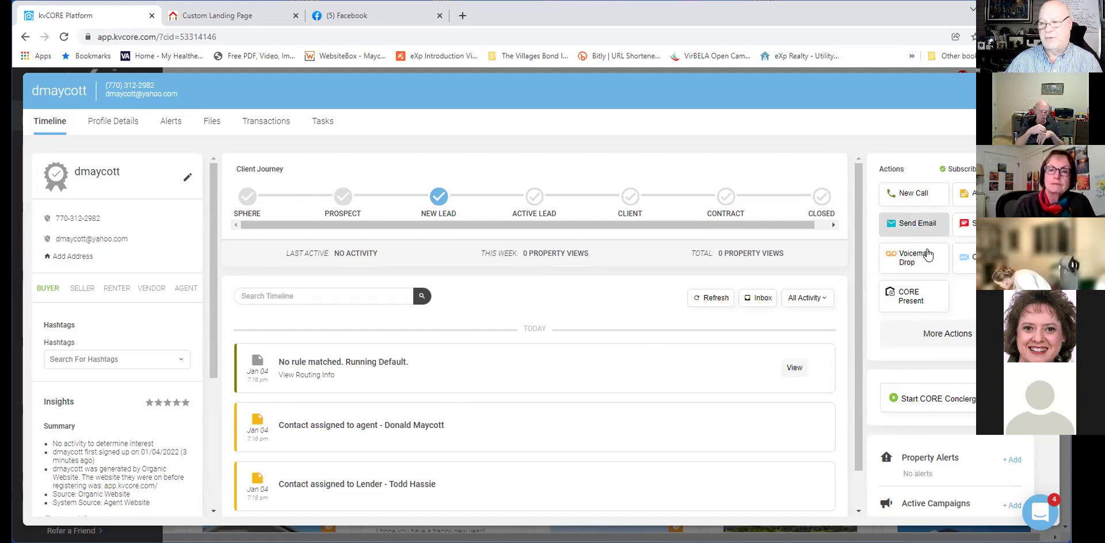
{"action": "left_click", "coordinate": [26, 38]}
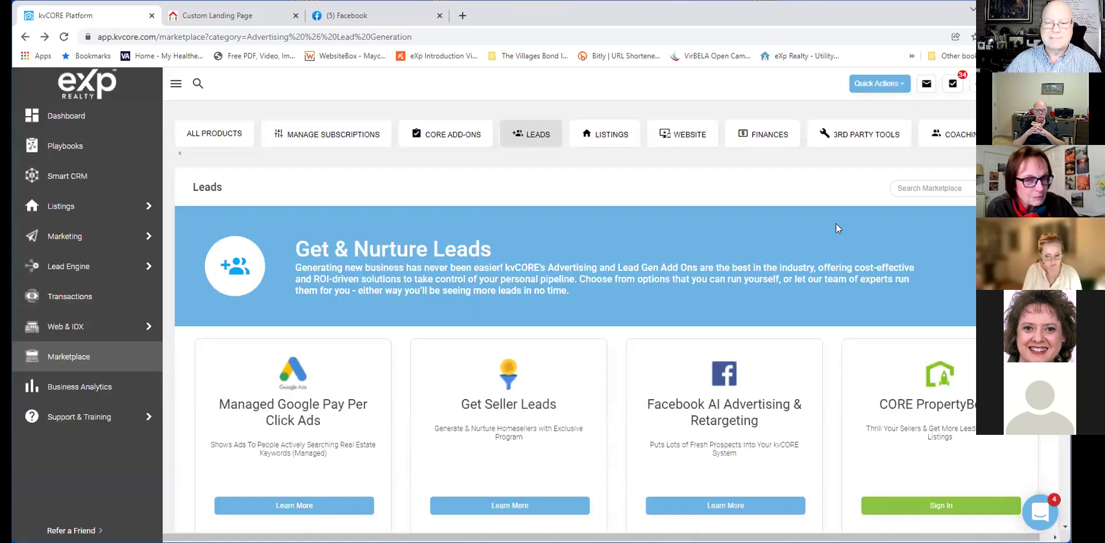
Go back to the kvCORE dashboard and scroll to the test submission listed as a New Lead.
{"action": "mouse_move", "coordinate": [63, 240]}
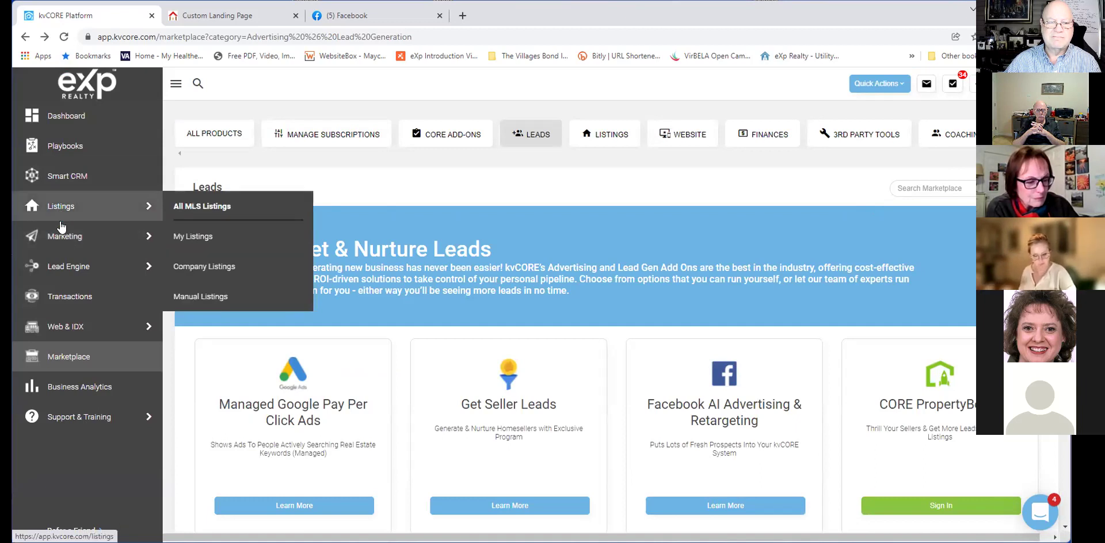
{"action": "left_click", "coordinate": [28, 42]}
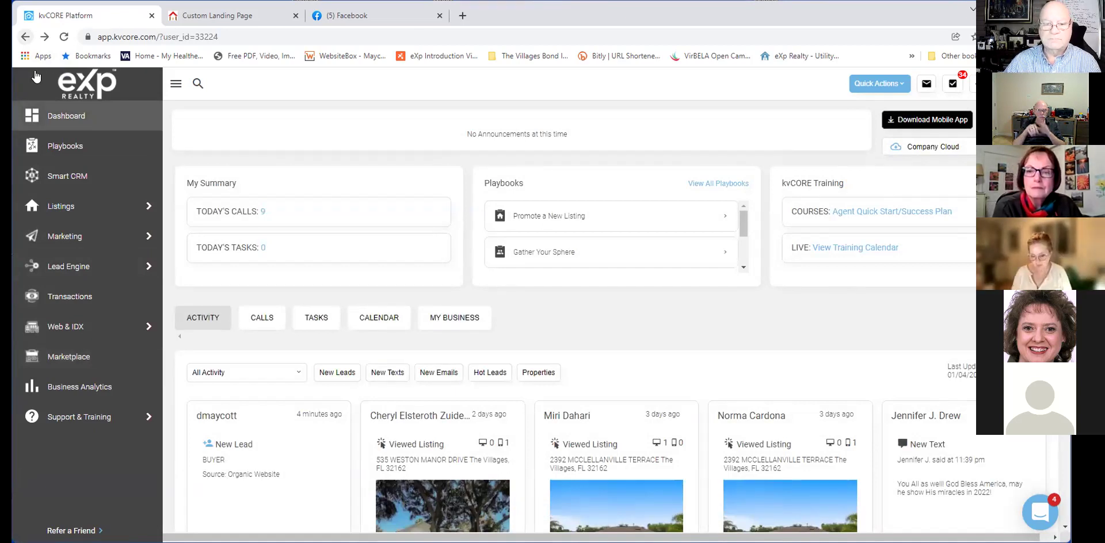
{"action": "scroll", "coordinate": [715, 341], "scroll_direction": "down", "scroll_amount": 1}
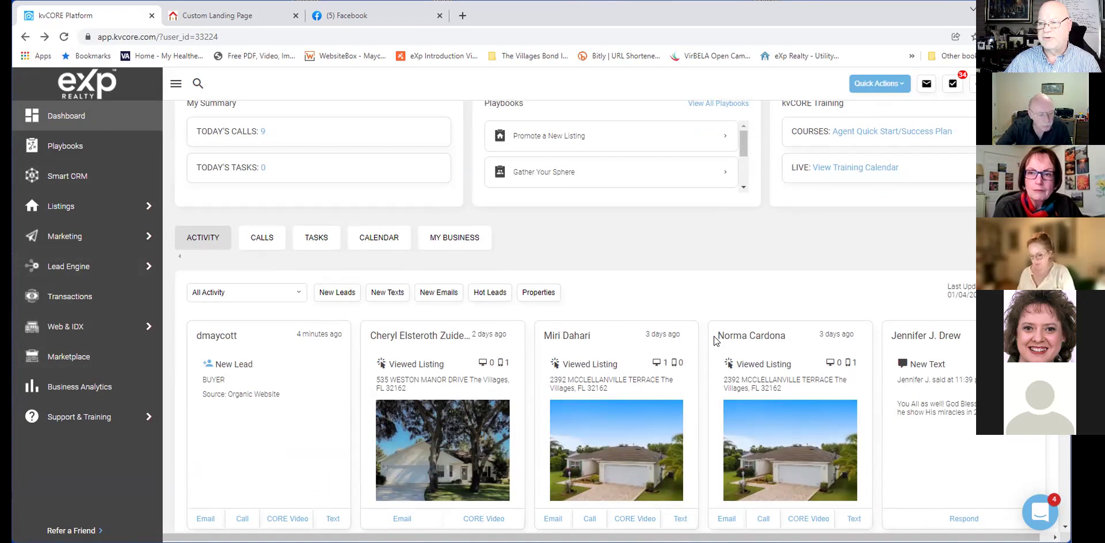
{"action": "scroll", "coordinate": [714, 341], "scroll_direction": "up", "scroll_amount": 1}
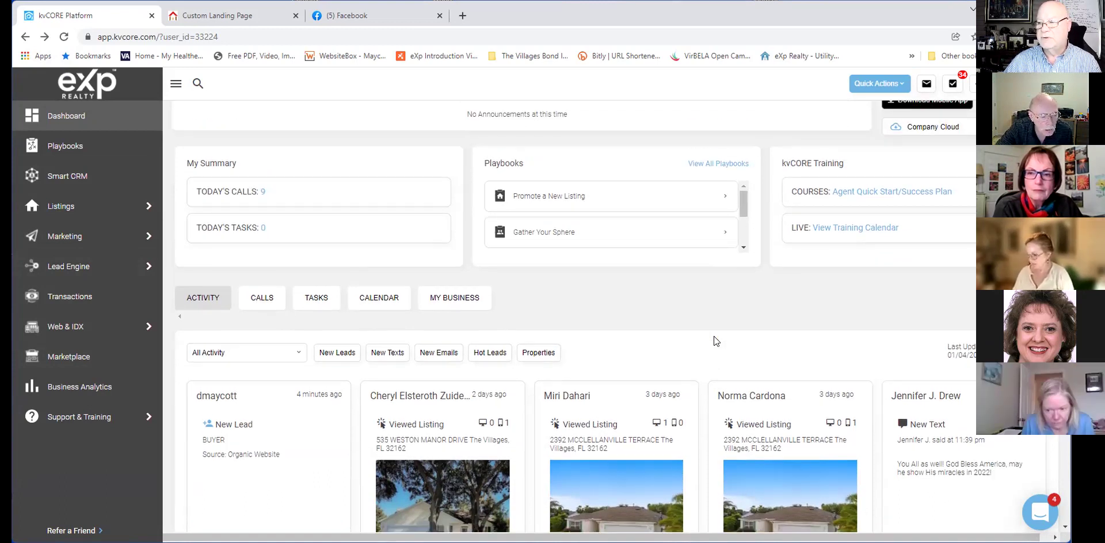
{"action": "scroll", "coordinate": [713, 336], "scroll_direction": "down", "scroll_amount": 1}
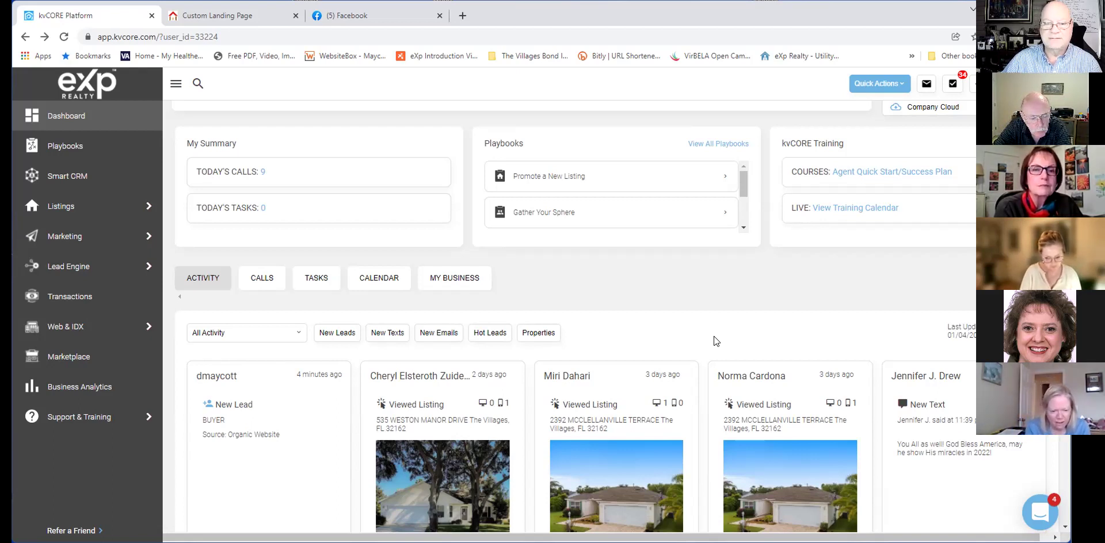
{"action": "scroll", "coordinate": [714, 337], "scroll_direction": "down", "scroll_amount": 1}
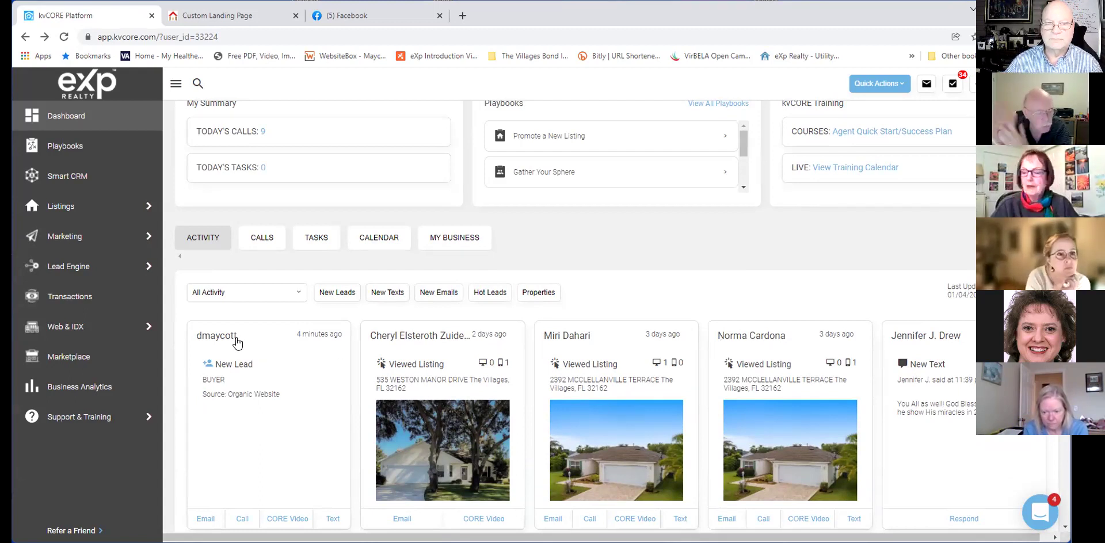
On the landing page, fill the sign-up form's Email and Cell Phone with saved values.
{"action": "left_click", "coordinate": [225, 20]}
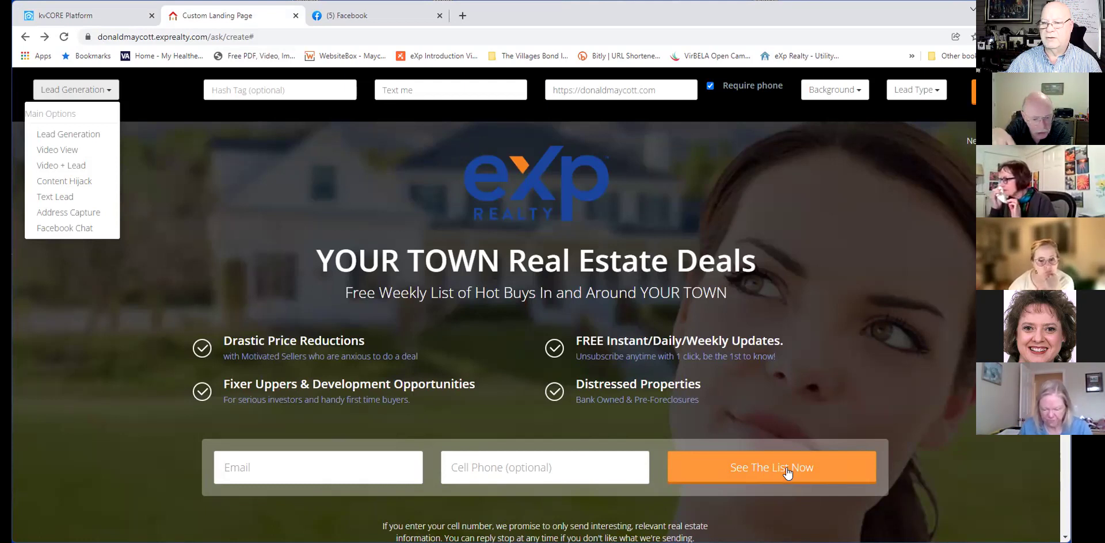
{"action": "left_click", "coordinate": [787, 473]}
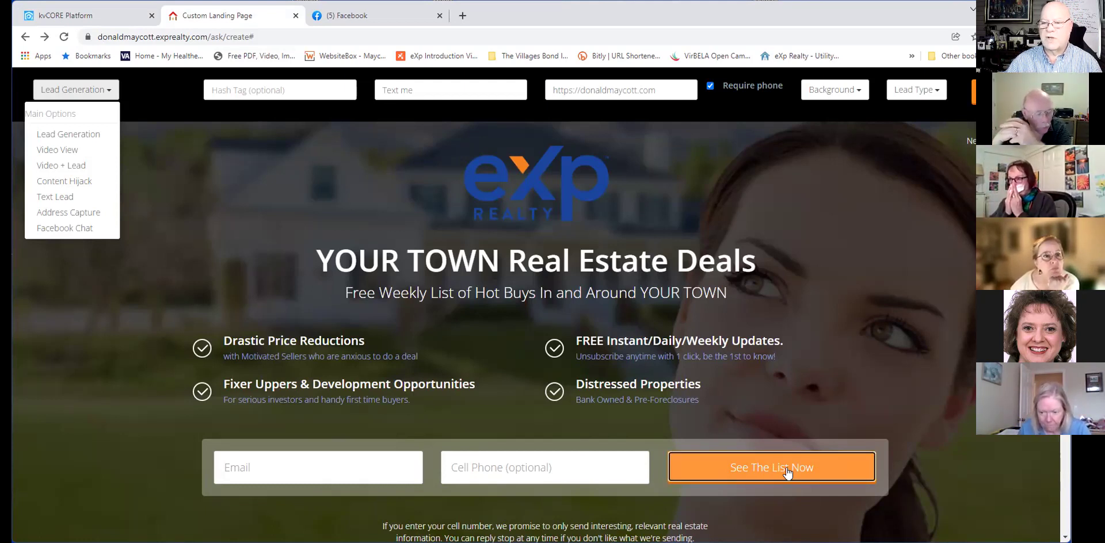
{"action": "left_click", "coordinate": [788, 473]}
{"action": "left_click", "coordinate": [301, 459]}
{"action": "left_click", "coordinate": [302, 498]}
{"action": "left_click", "coordinate": [513, 467]}
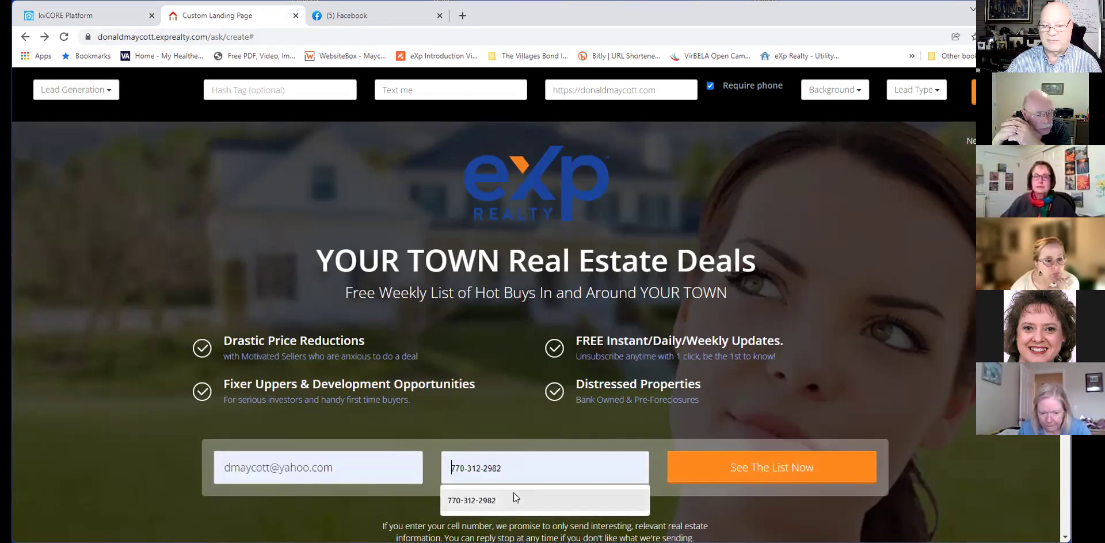
{"action": "left_click", "coordinate": [513, 499]}
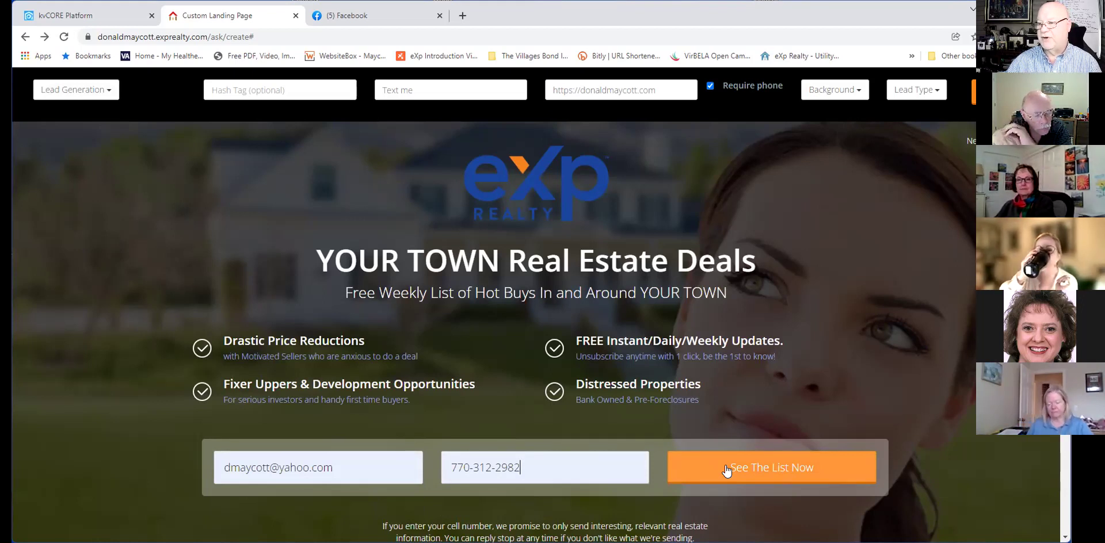
Submit the test sign-up via See The List Now, go back, and view the kvCORE dashboard.
{"action": "left_click", "coordinate": [726, 471]}
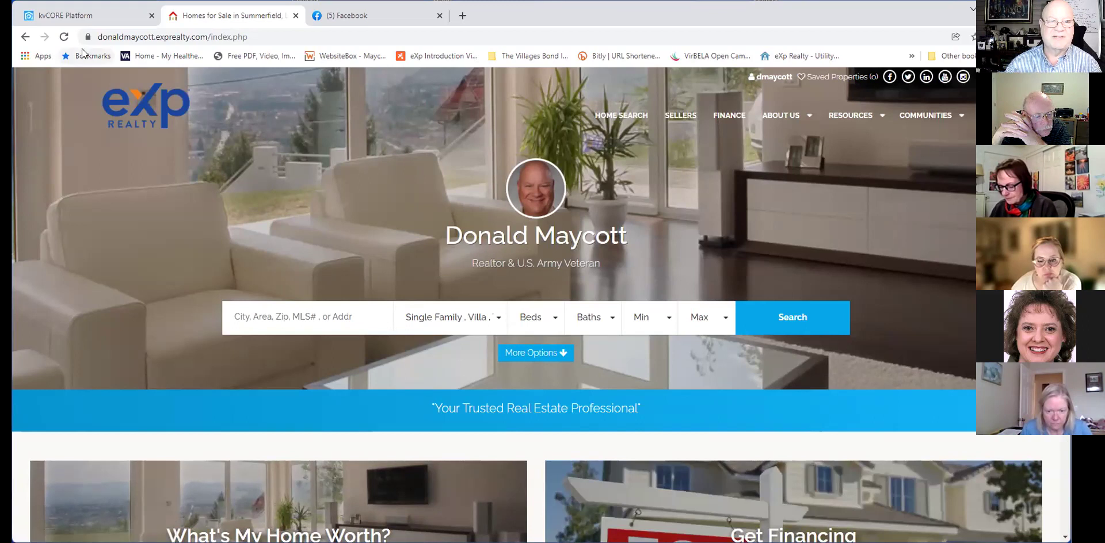
{"action": "left_click", "coordinate": [25, 37]}
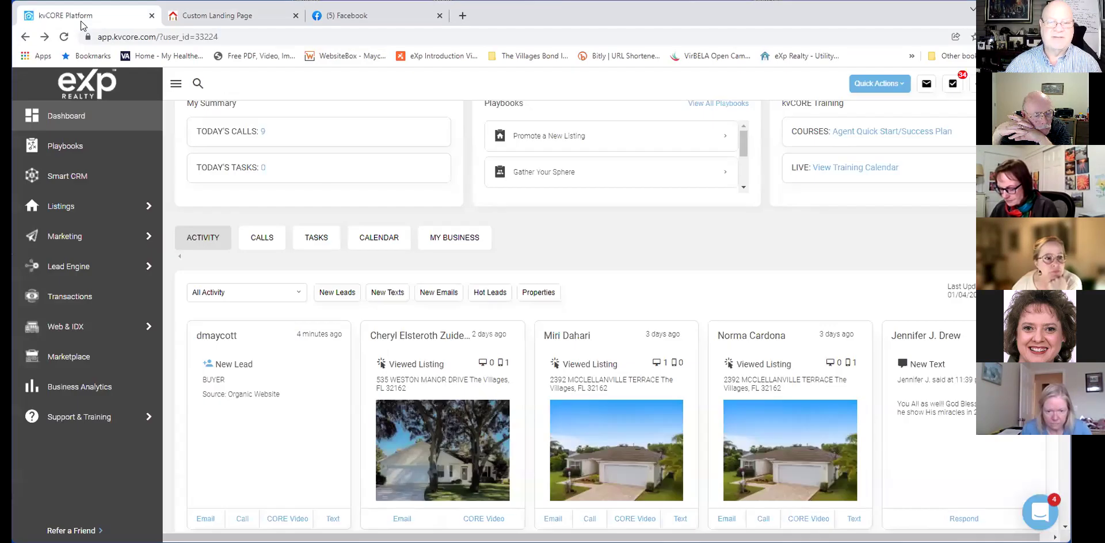
{"action": "left_click", "coordinate": [81, 21]}
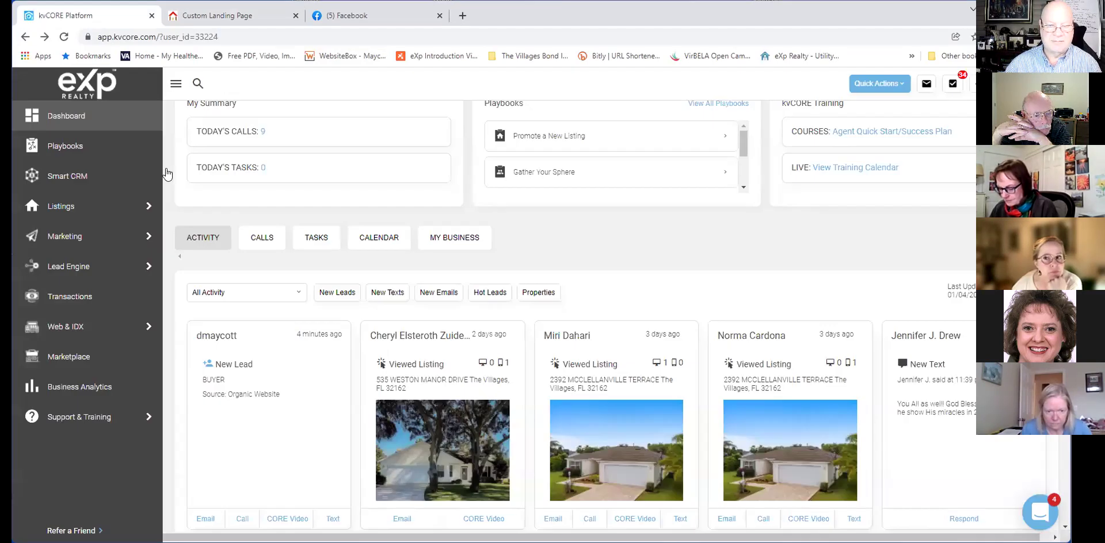
Open the new test lead's contact profile from its dashboard card.
{"action": "left_click", "coordinate": [230, 337]}
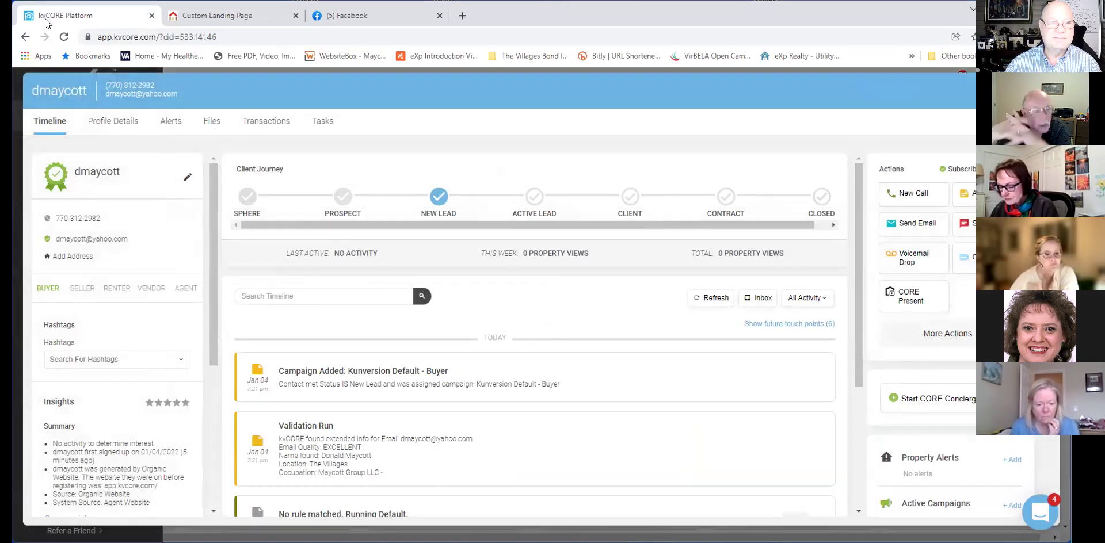
{"action": "left_click", "coordinate": [24, 36]}
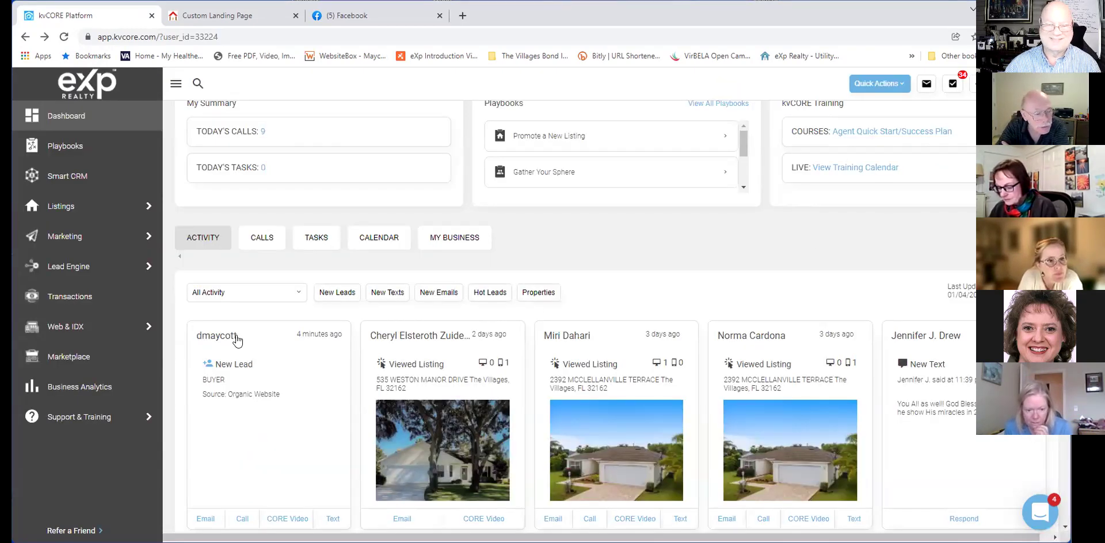
{"action": "right_click", "coordinate": [237, 341]}
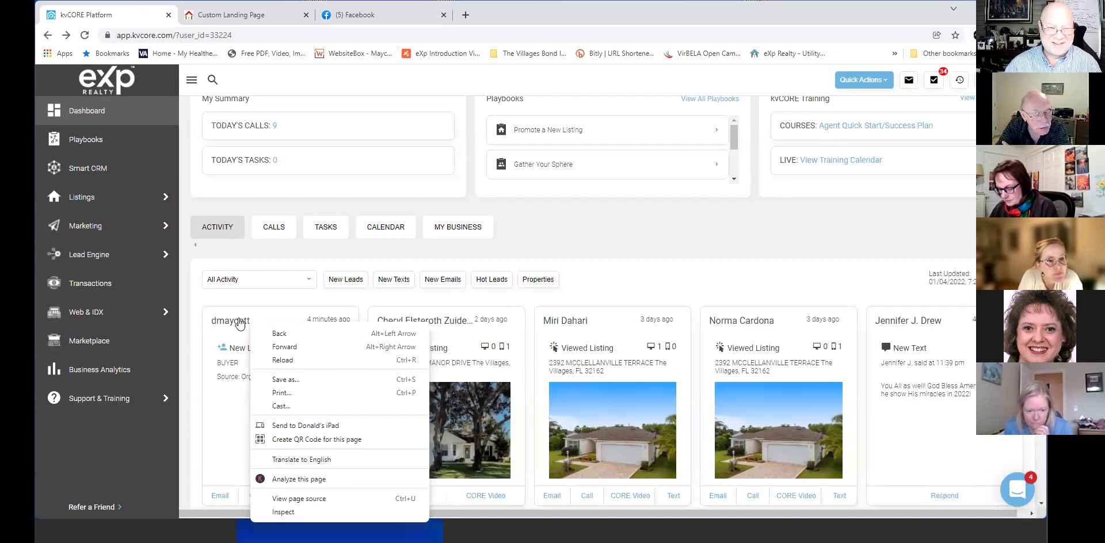
{"action": "left_click", "coordinate": [236, 320]}
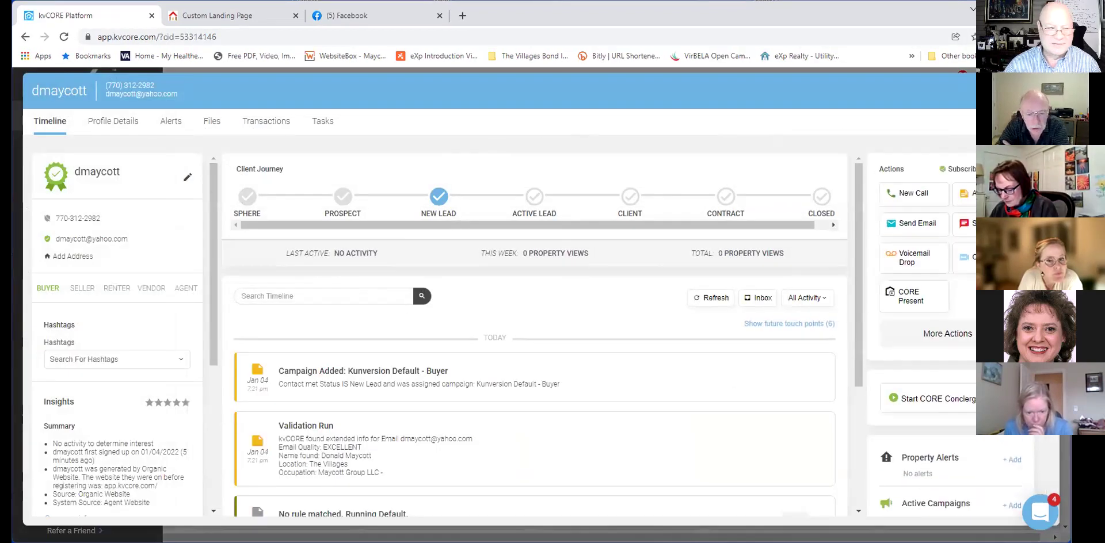
Edit the lead's name details, save them, and bring up More Actions.
{"action": "left_click", "coordinate": [186, 178]}
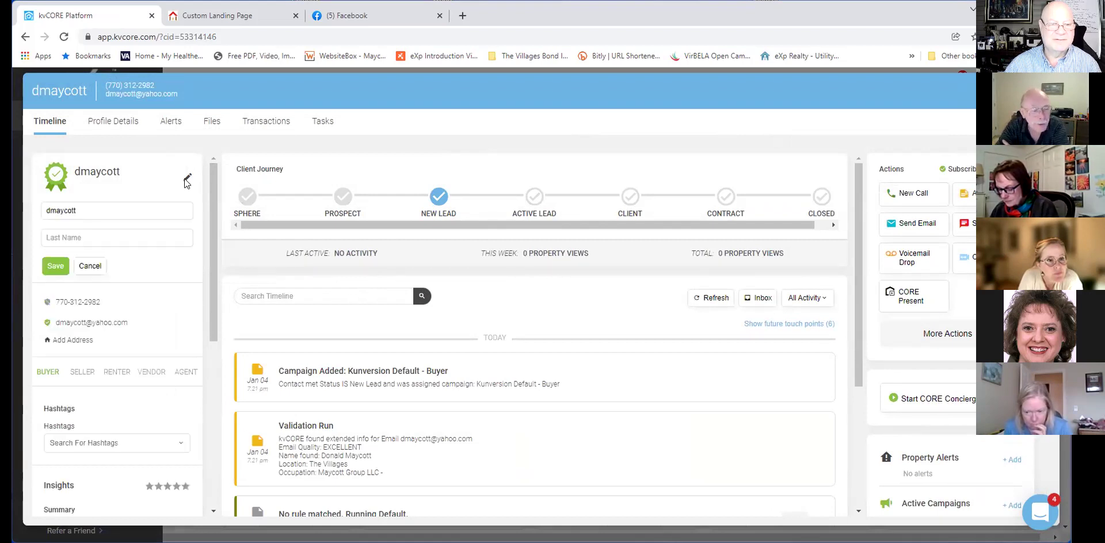
{"action": "left_click", "coordinate": [61, 266]}
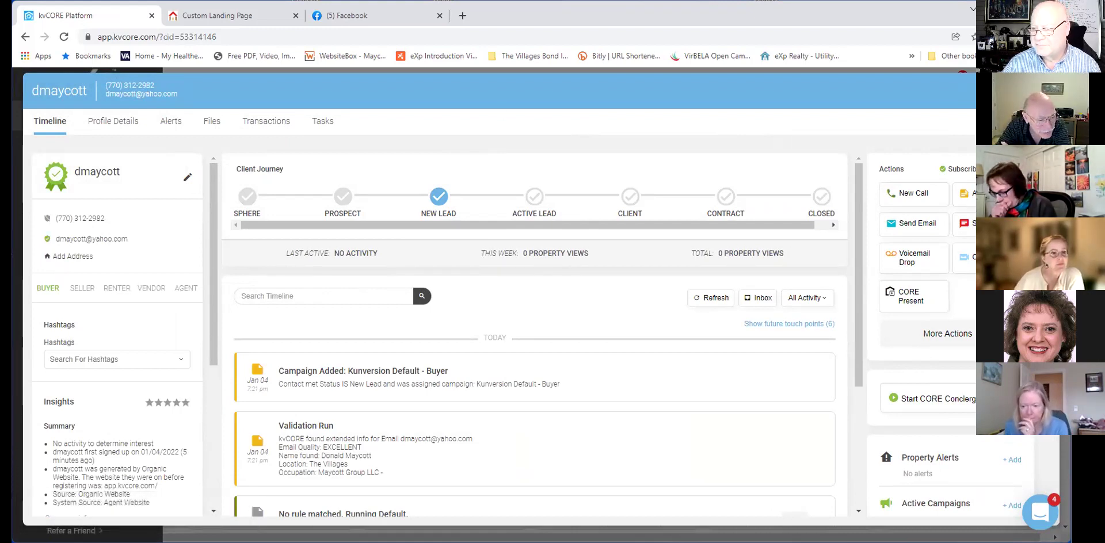
{"action": "key", "text": "ctrl+a"}
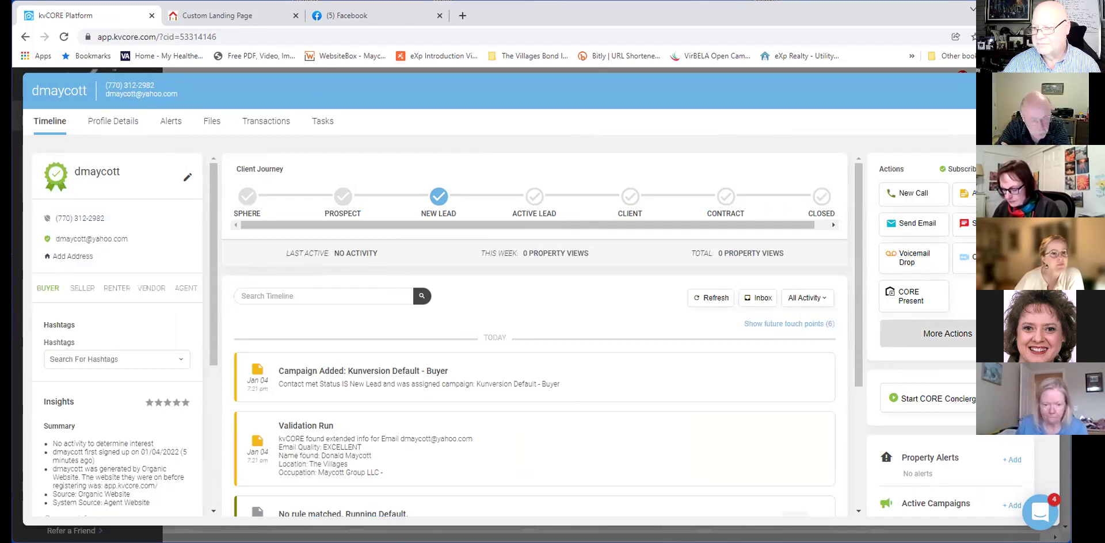
{"action": "left_click", "coordinate": [947, 333]}
Delete the test lead's contact via Delete Contact and confirm with Yes.
{"action": "scroll", "coordinate": [956, 456], "scroll_direction": "down", "scroll_amount": 1}
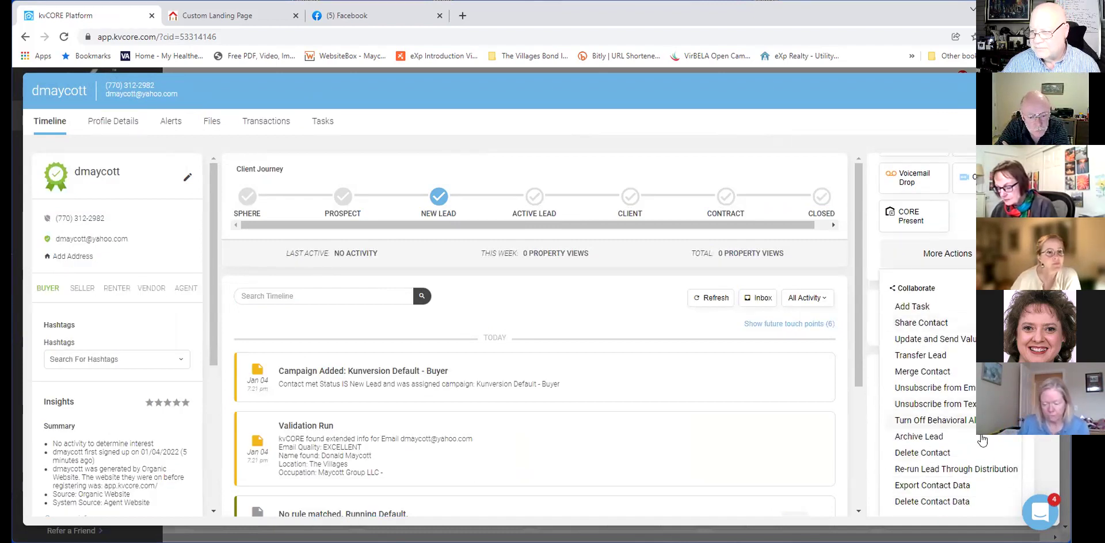
{"action": "left_click", "coordinate": [956, 456]}
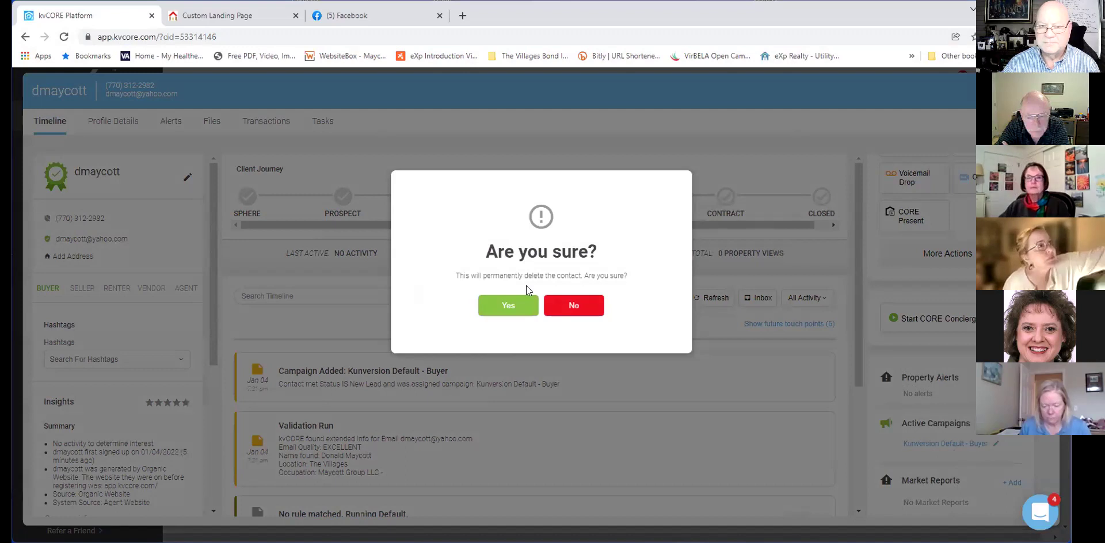
{"action": "left_click", "coordinate": [509, 310]}
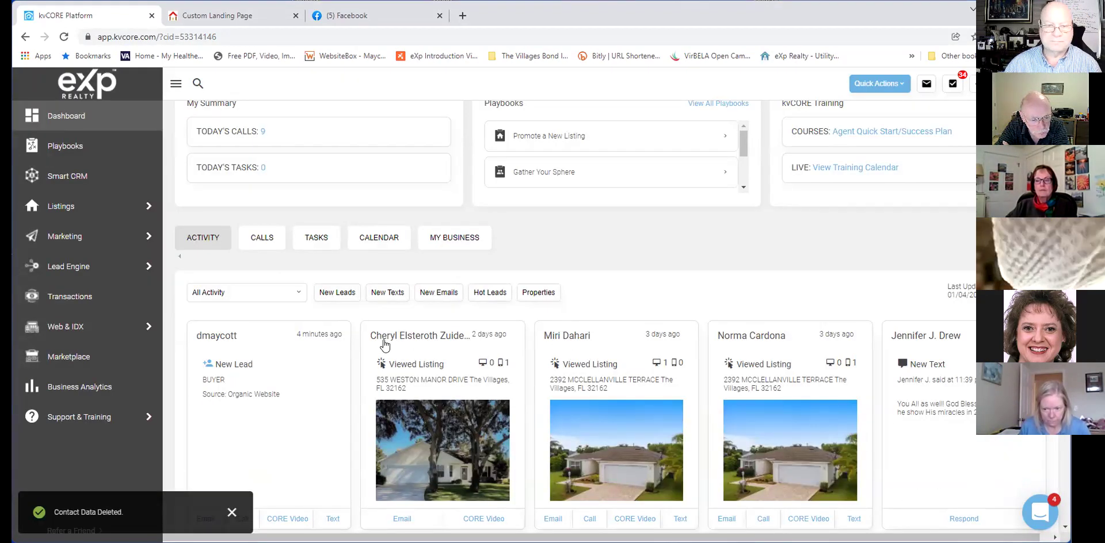
Reload the dashboard, then return to the Custom Landing Page editor.
{"action": "left_click", "coordinate": [64, 37]}
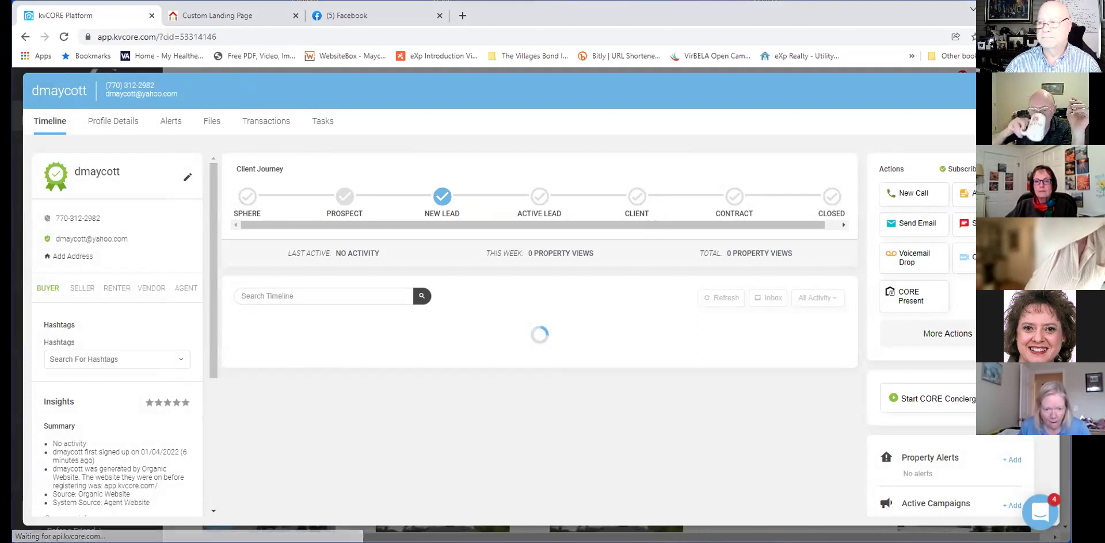
{"action": "key", "text": "Escape"}
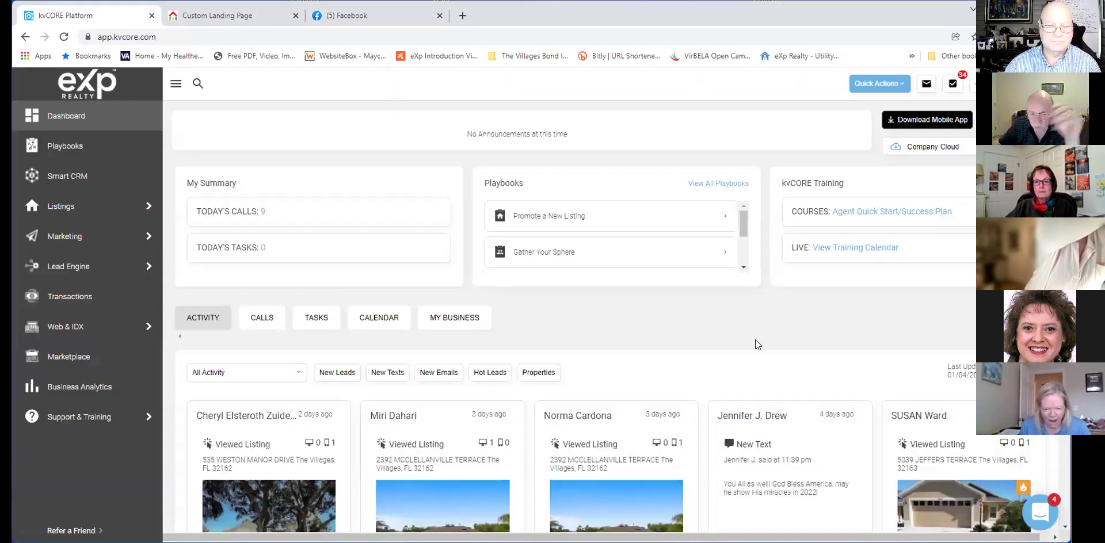
{"action": "scroll", "coordinate": [756, 340], "scroll_direction": "down", "scroll_amount": 2}
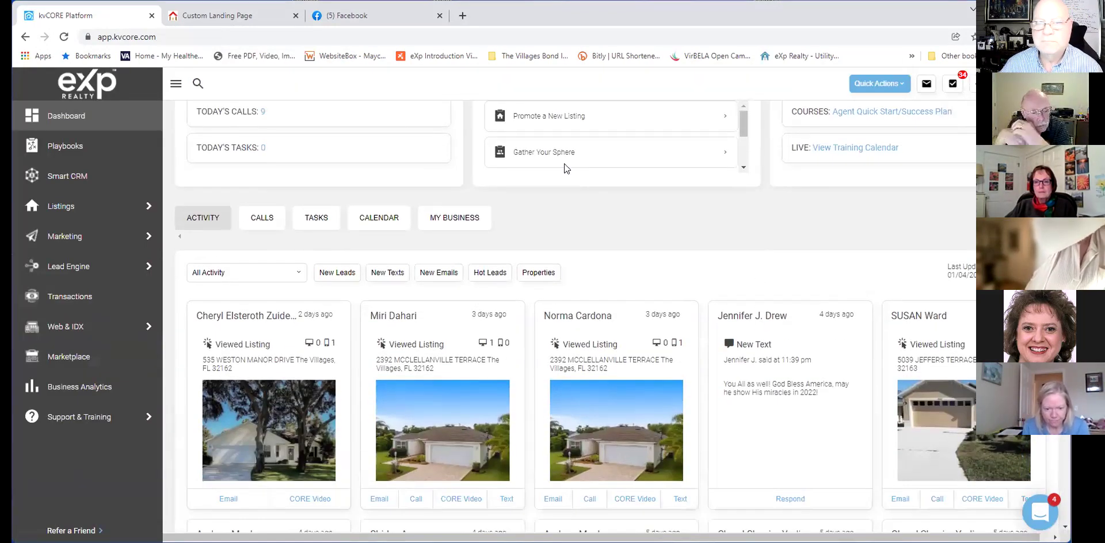
{"action": "left_click", "coordinate": [219, 21]}
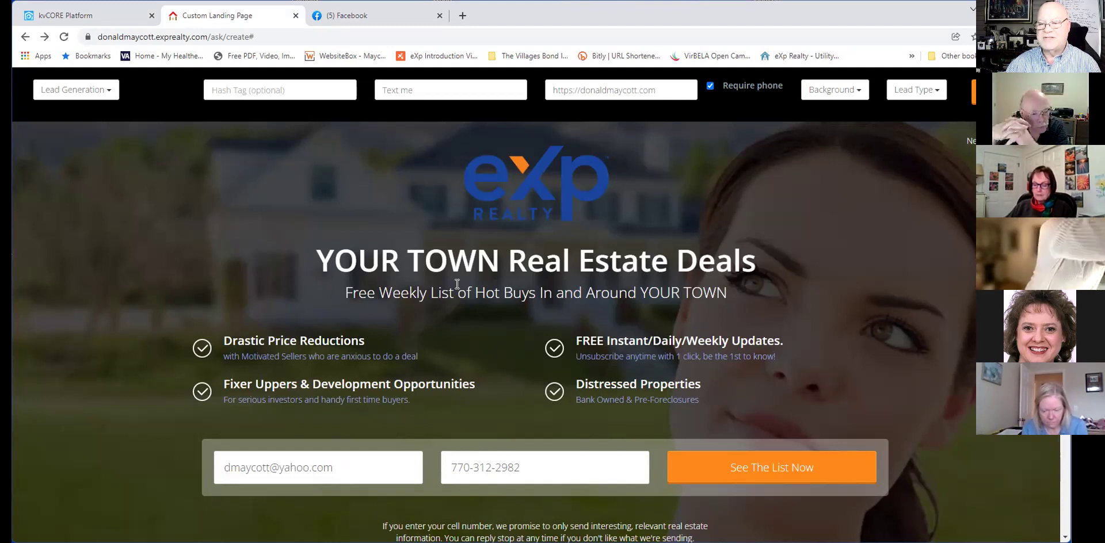
Select and delete the agent's website address in URL After Login, leaving the field empty.
{"action": "left_click", "coordinate": [672, 84]}
{"action": "left_click_drag", "start_coordinate": [672, 84], "coordinate": [517, 89]}
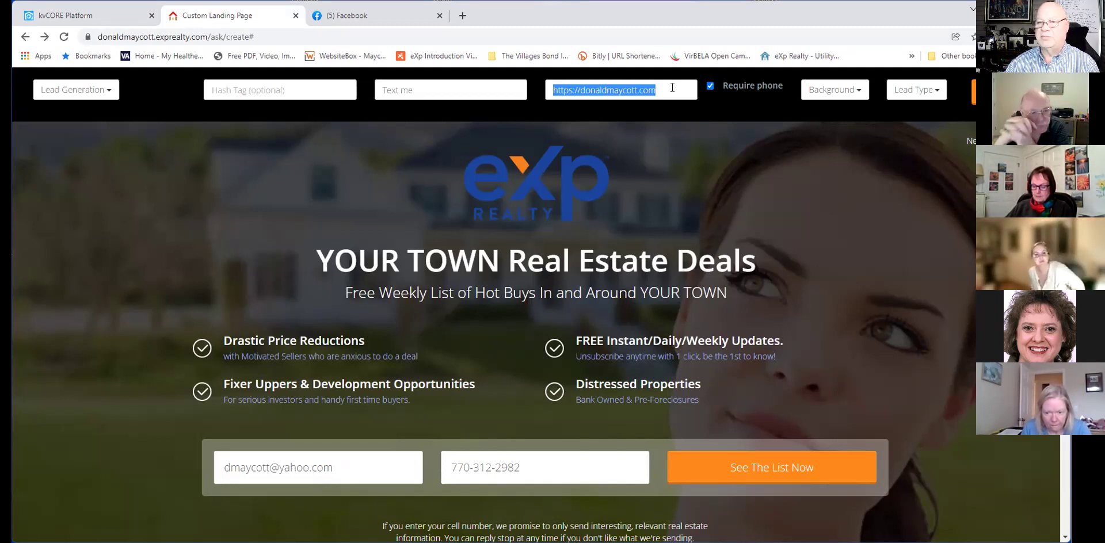
{"action": "left_click", "coordinate": [580, 85]}
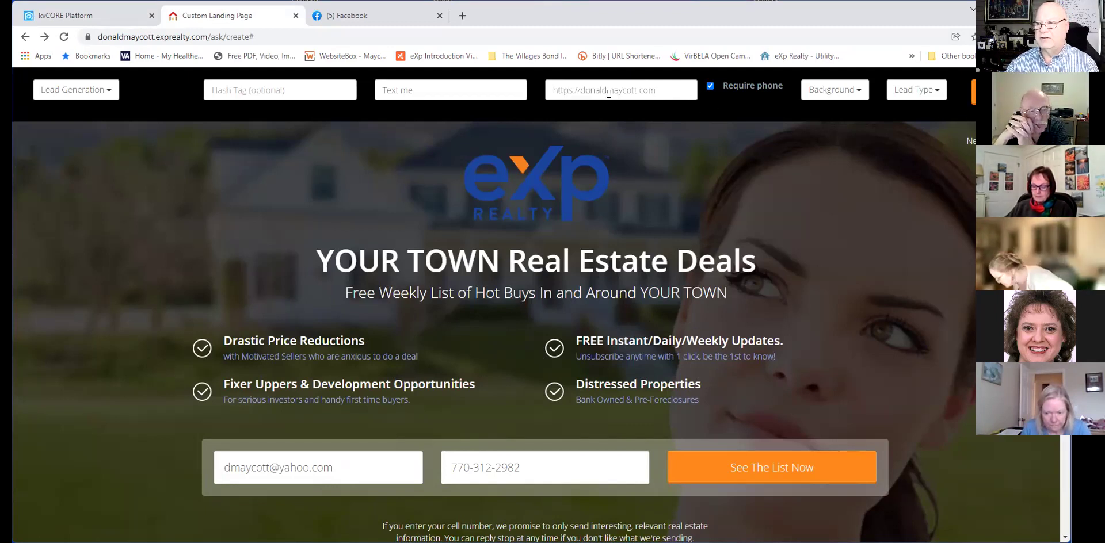
{"action": "triple_click", "coordinate": [661, 92]}
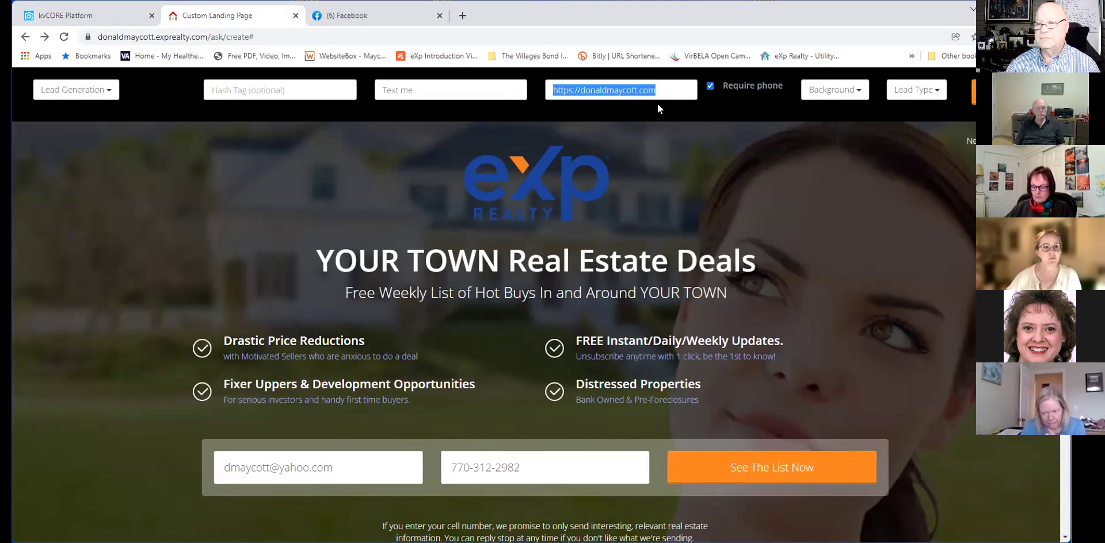
{"action": "key", "text": "BackSpace"}
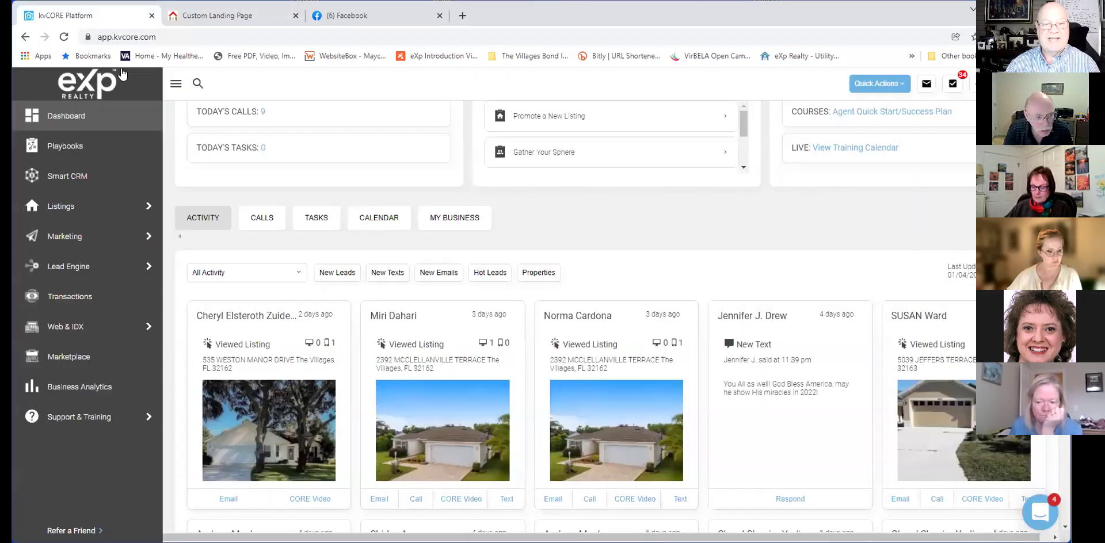
Check the kvCORE dashboard, submit another test sign-up via See The List Now, and return to the editor.
{"action": "left_click", "coordinate": [86, 16]}
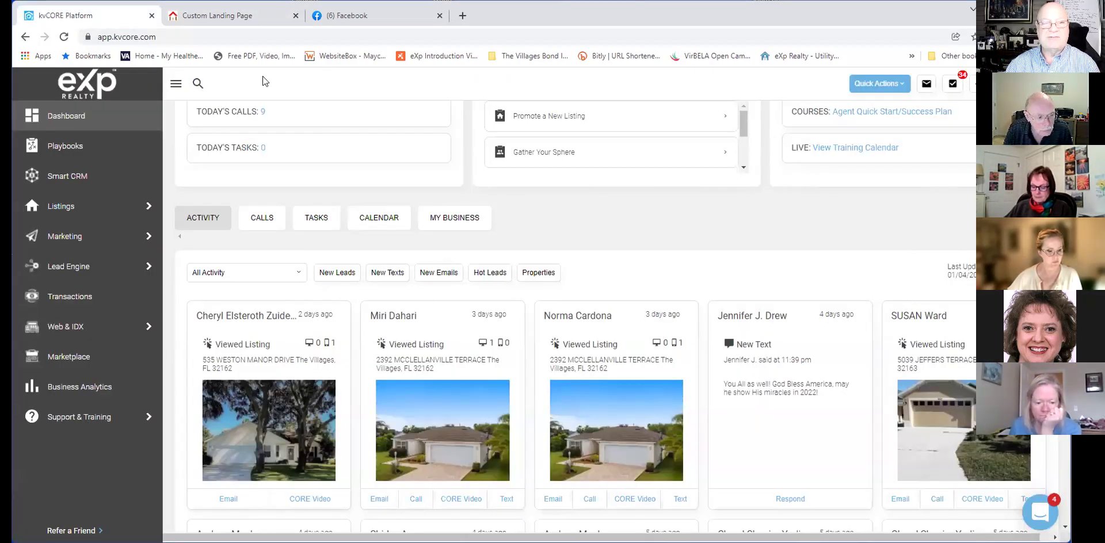
{"action": "left_click", "coordinate": [242, 18]}
{"action": "left_click", "coordinate": [806, 469]}
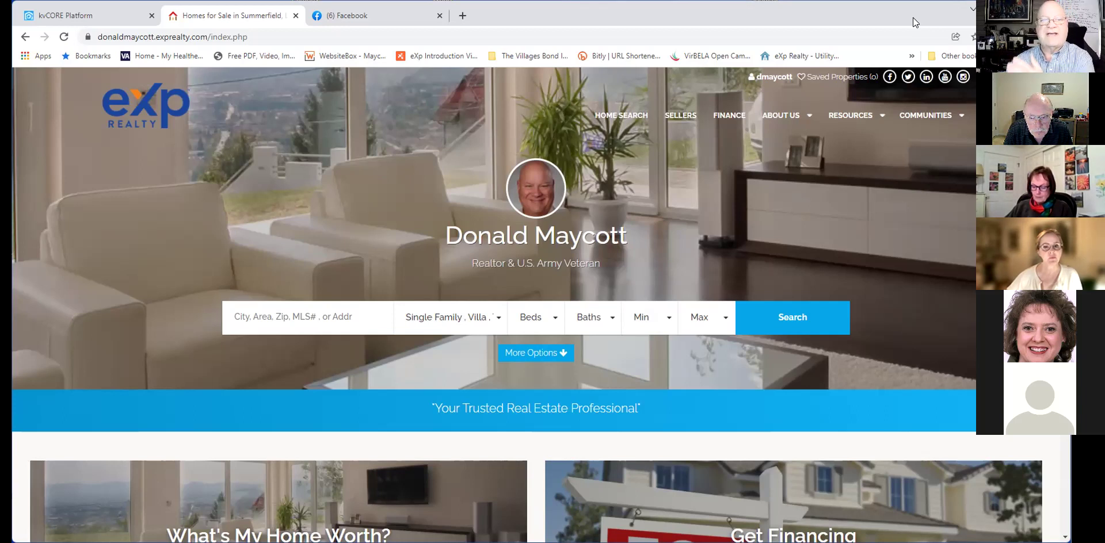
{"action": "left_click", "coordinate": [23, 38]}
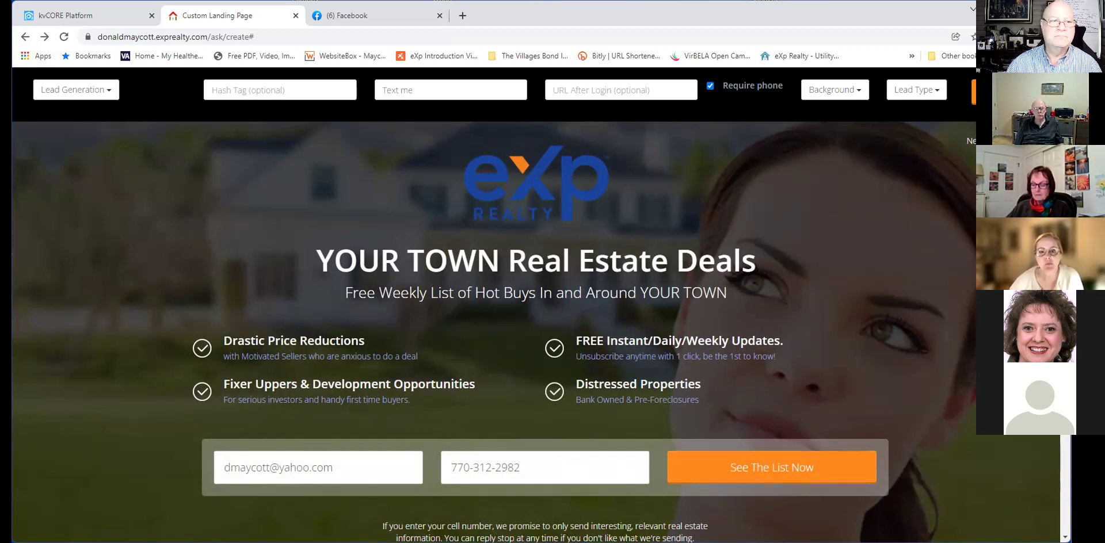
Delete the 'FREE Instant/Daily/Weekly Updates.' heading and its unsubscribe subtitle.
{"action": "left_click", "coordinate": [302, 342]}
{"action": "left_click", "coordinate": [284, 356]}
{"action": "left_click", "coordinate": [295, 384]}
{"action": "left_click", "coordinate": [298, 401]}
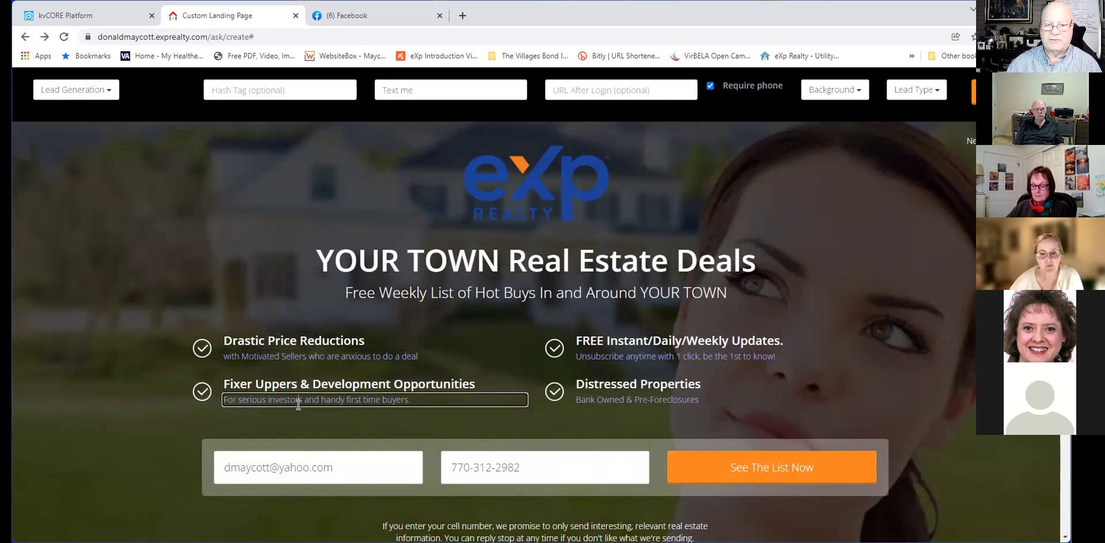
{"action": "left_click", "coordinate": [610, 340]}
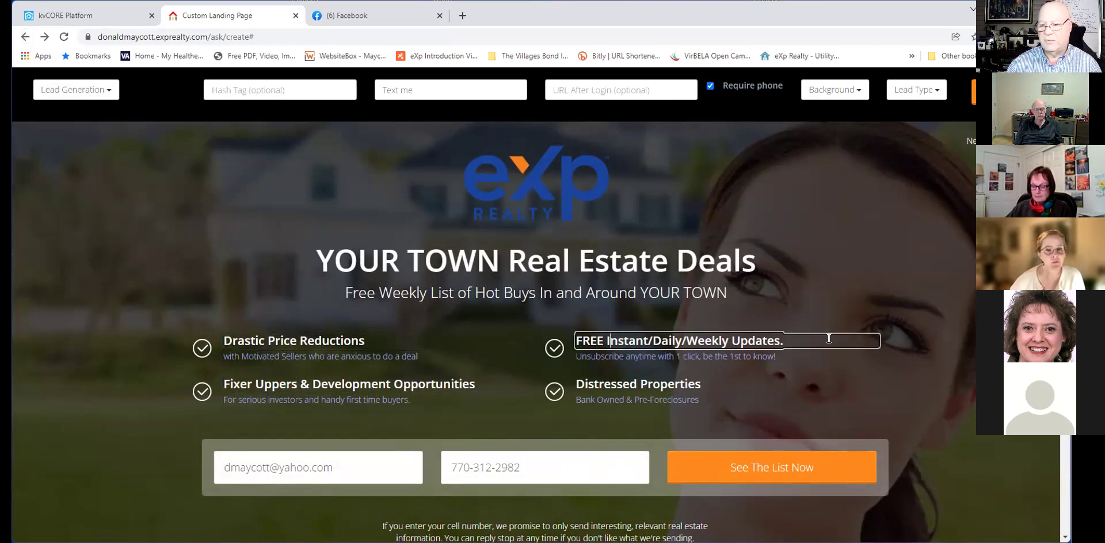
{"action": "left_click_drag", "start_coordinate": [829, 340], "coordinate": [410, 322]}
{"action": "key", "text": "BackSpace"}
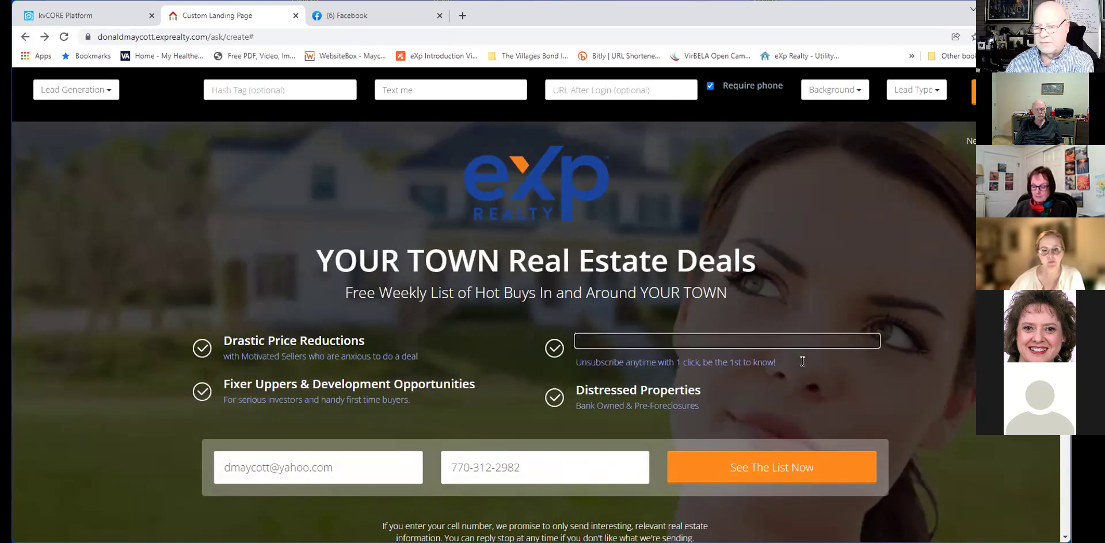
{"action": "left_click", "coordinate": [769, 363]}
{"action": "left_click_drag", "start_coordinate": [769, 363], "coordinate": [464, 348]}
{"action": "key", "text": "BackSpace"}
{"action": "left_click", "coordinate": [550, 352]}
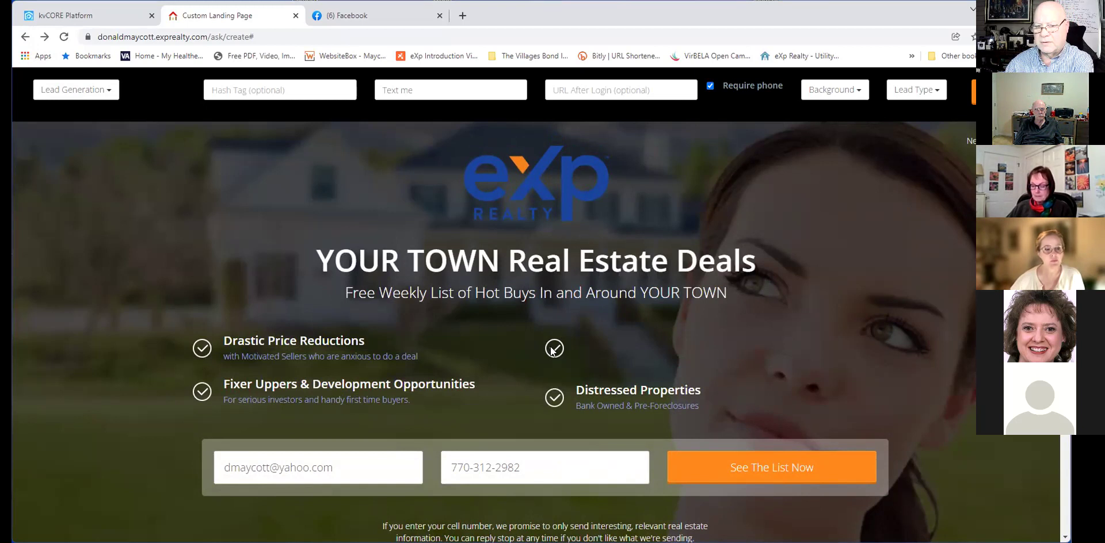
Delete the Distressed Properties title text.
{"action": "left_click", "coordinate": [633, 406]}
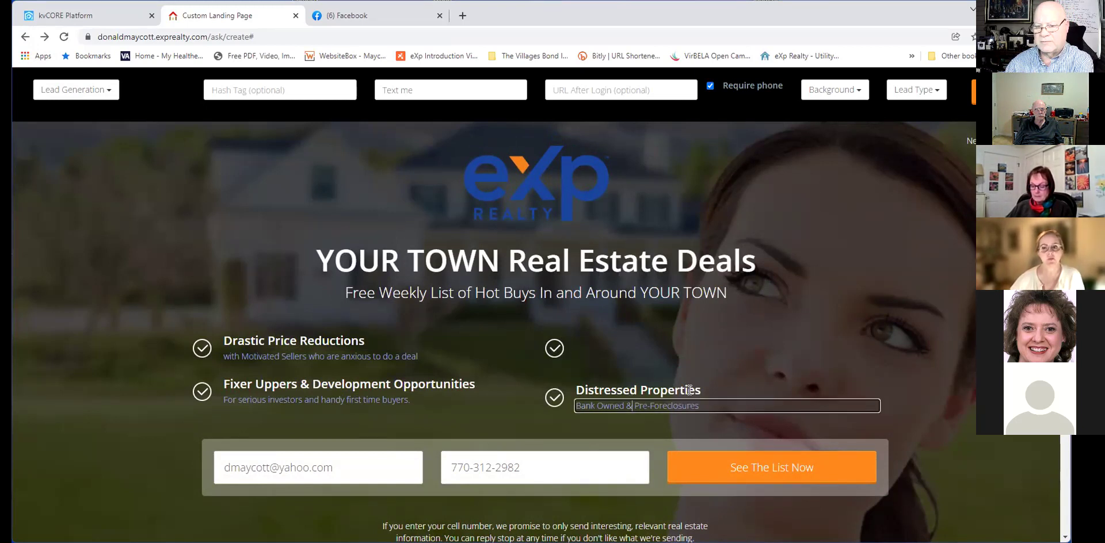
{"action": "left_click", "coordinate": [761, 363]}
{"action": "left_click", "coordinate": [554, 350]}
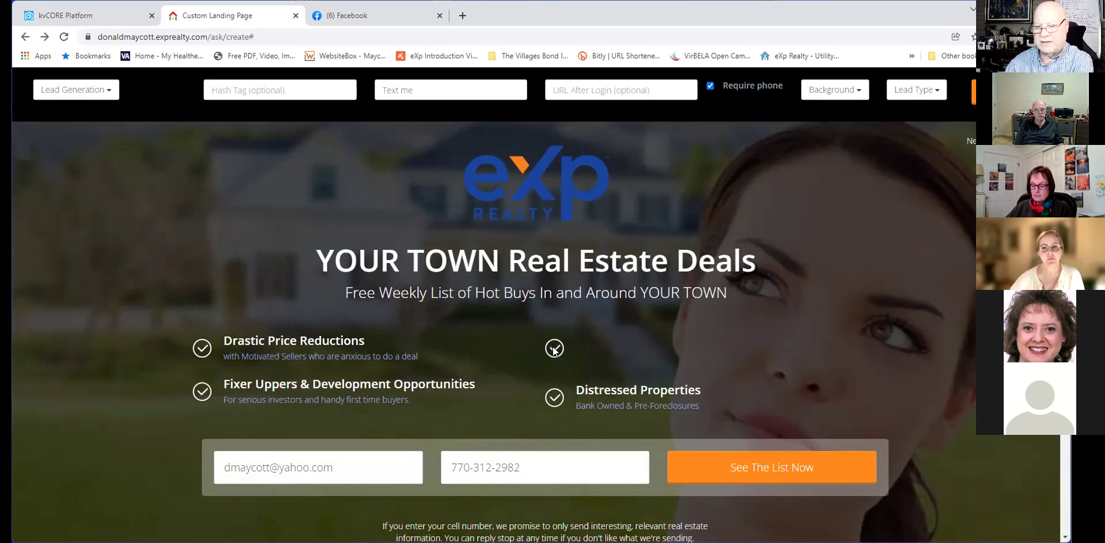
{"action": "left_click", "coordinate": [518, 359]}
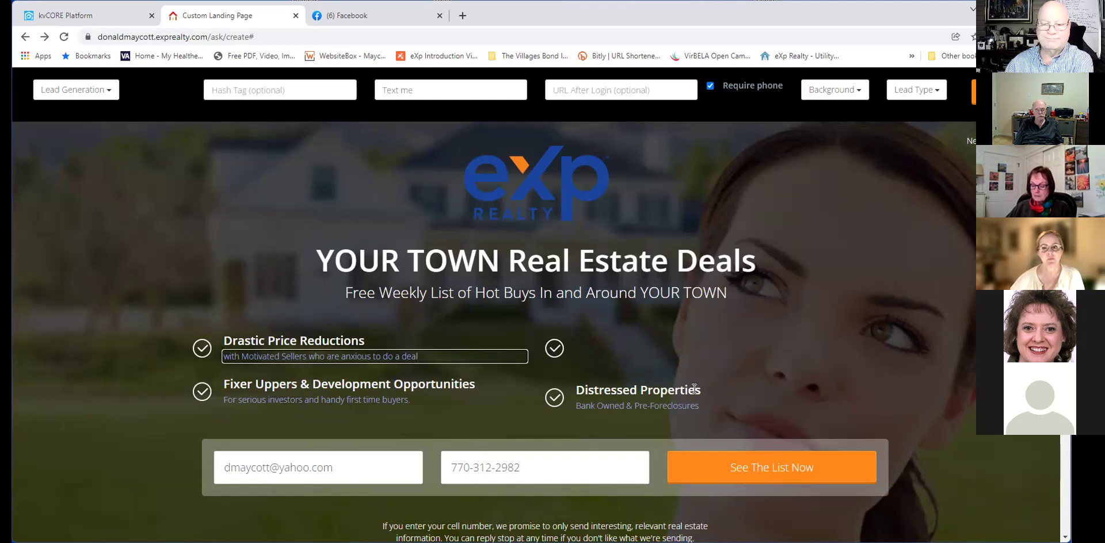
{"action": "left_click", "coordinate": [722, 390]}
{"action": "key", "text": "ctrl+a"}
{"action": "key", "text": "BackSpace"}
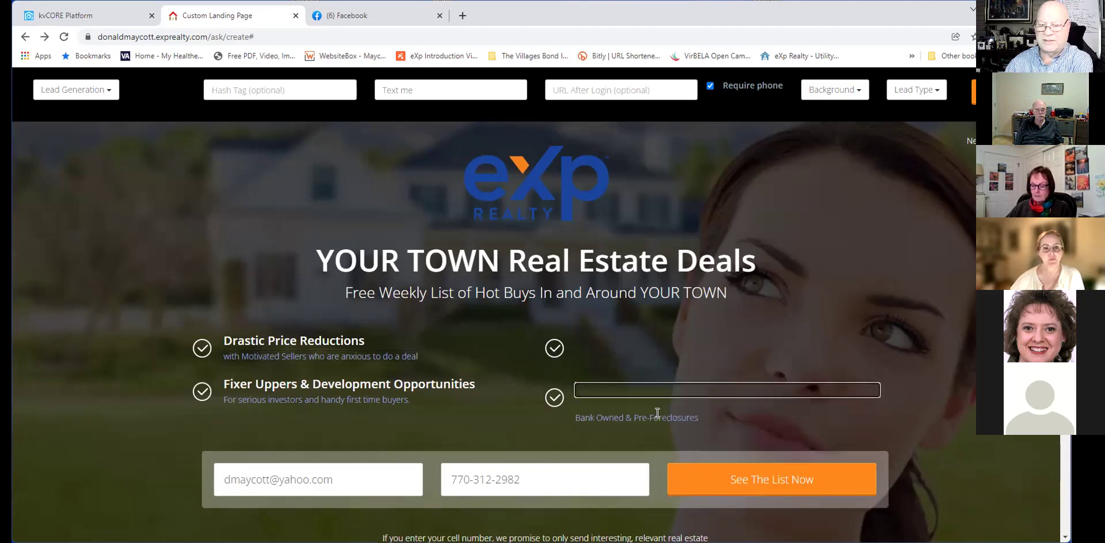
Delete the Bank Owned & Pre-Foreclosures subtitle and remove the empty right-hand check items.
{"action": "left_click", "coordinate": [706, 417]}
{"action": "key", "text": "ctrl+a"}
{"action": "key", "text": "BackSpace"}
{"action": "left_click", "coordinate": [611, 378]}
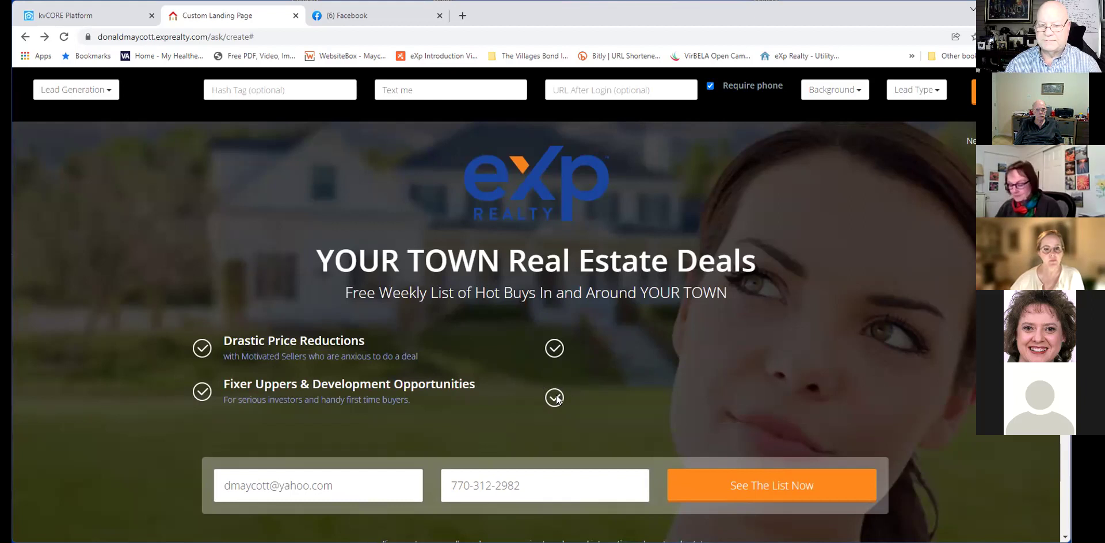
{"action": "left_click", "coordinate": [555, 348]}
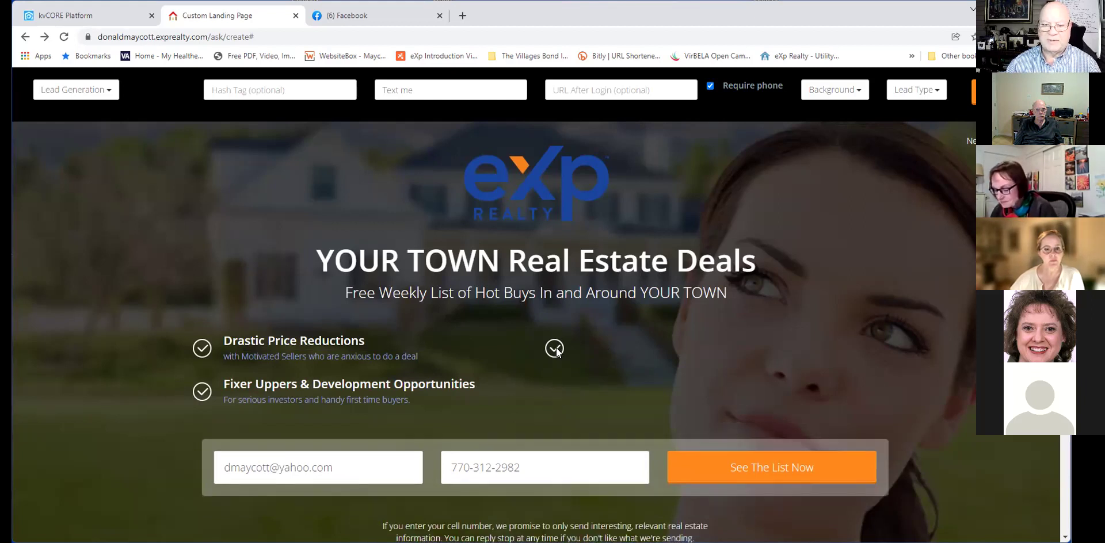
{"action": "left_click", "coordinate": [555, 350]}
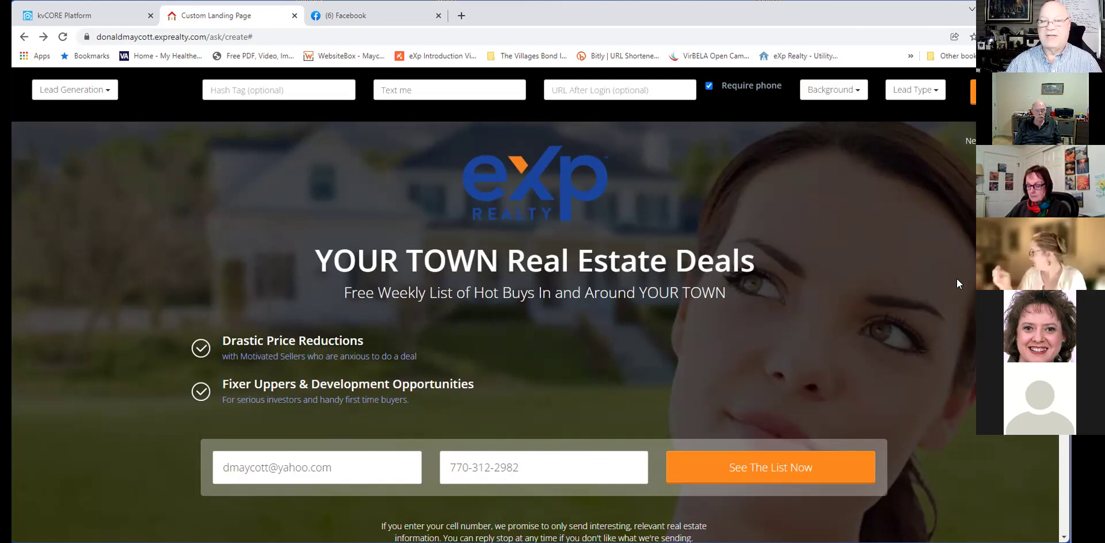
Look through the Lead Generation page-type list, then switch to the Facebook post draft.
{"action": "left_click", "coordinate": [109, 92]}
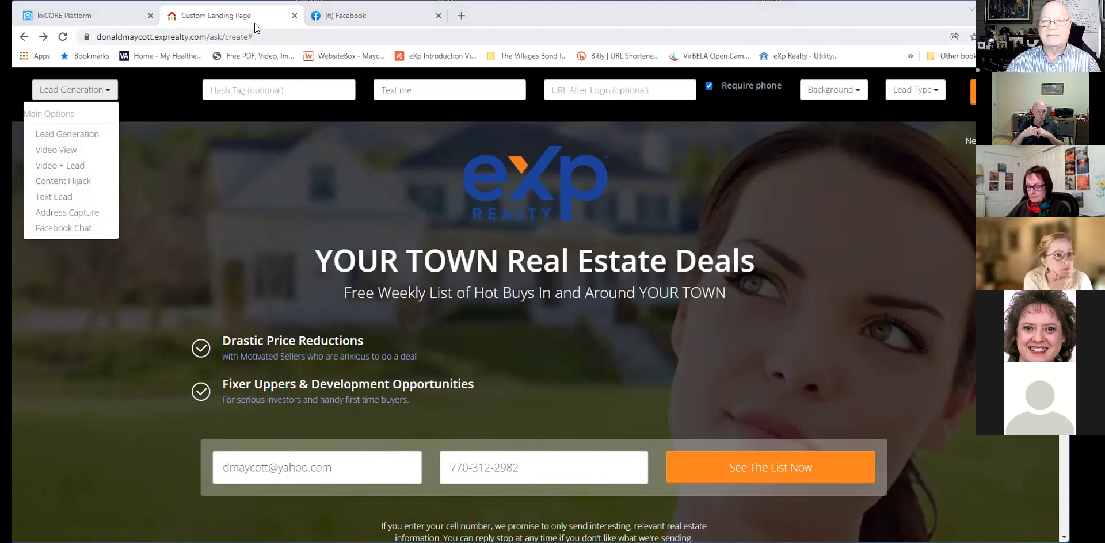
{"action": "left_click", "coordinate": [353, 20]}
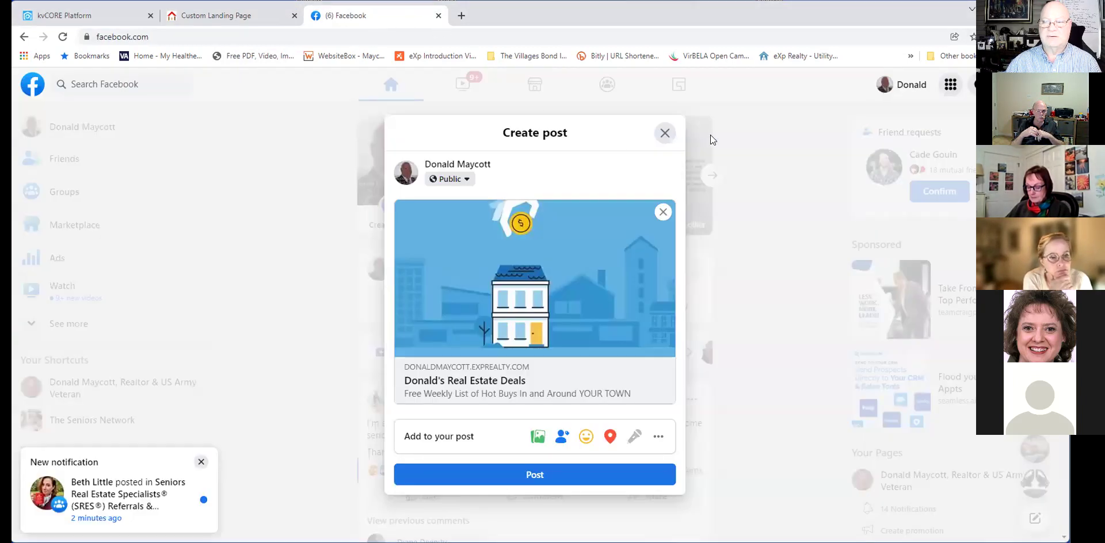
Close Facebook's Create post draft, return to the landing page, and dismiss the page-type dropdown.
{"action": "left_click", "coordinate": [664, 133]}
{"action": "left_click", "coordinate": [198, 16]}
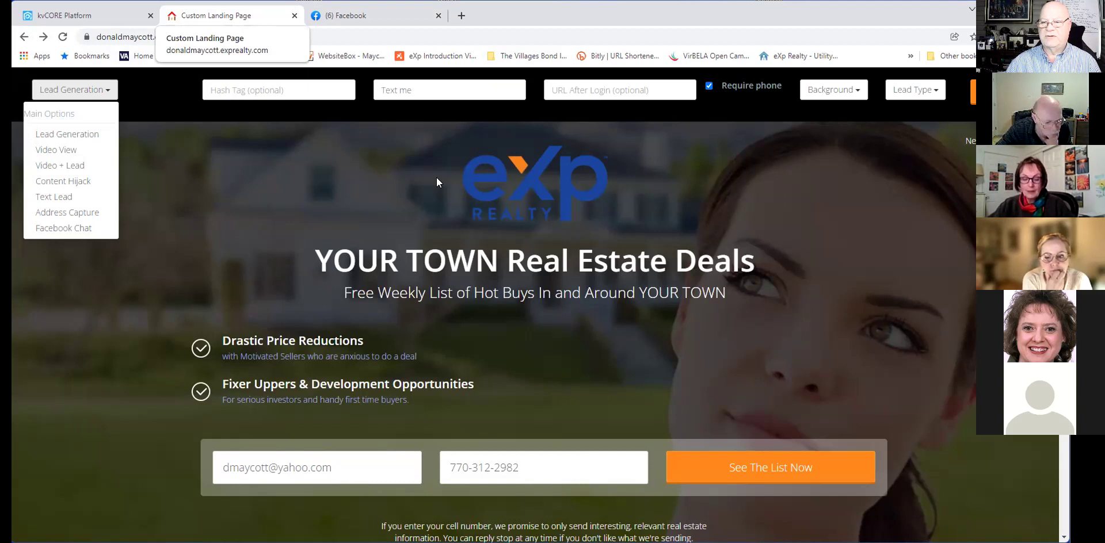
{"action": "left_click", "coordinate": [742, 205]}
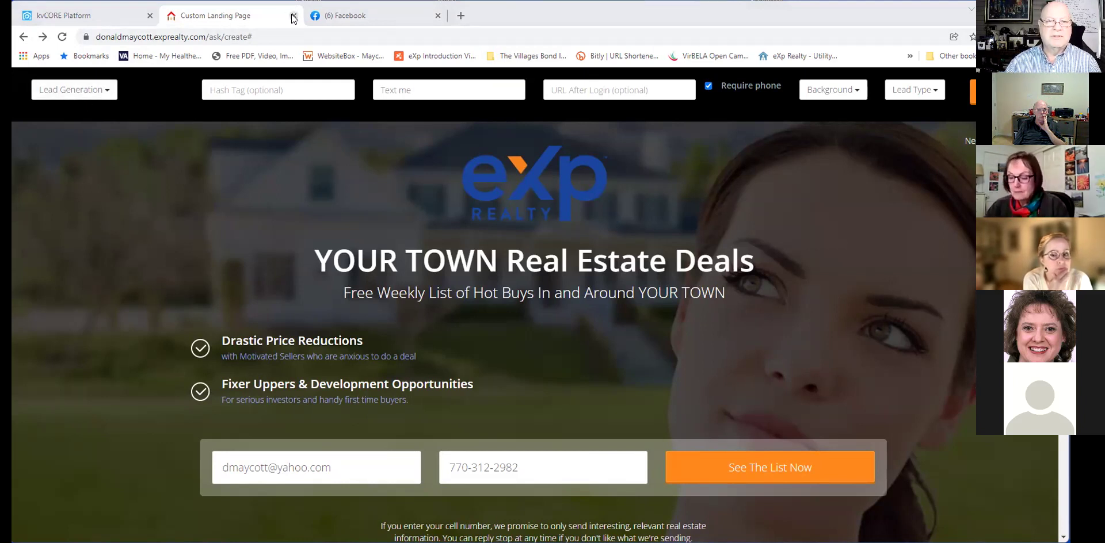
From the kvCORE dashboard's Lead Engine menu, open the Multi-Property IDX Squeeze Page builder.
{"action": "left_click", "coordinate": [81, 17]}
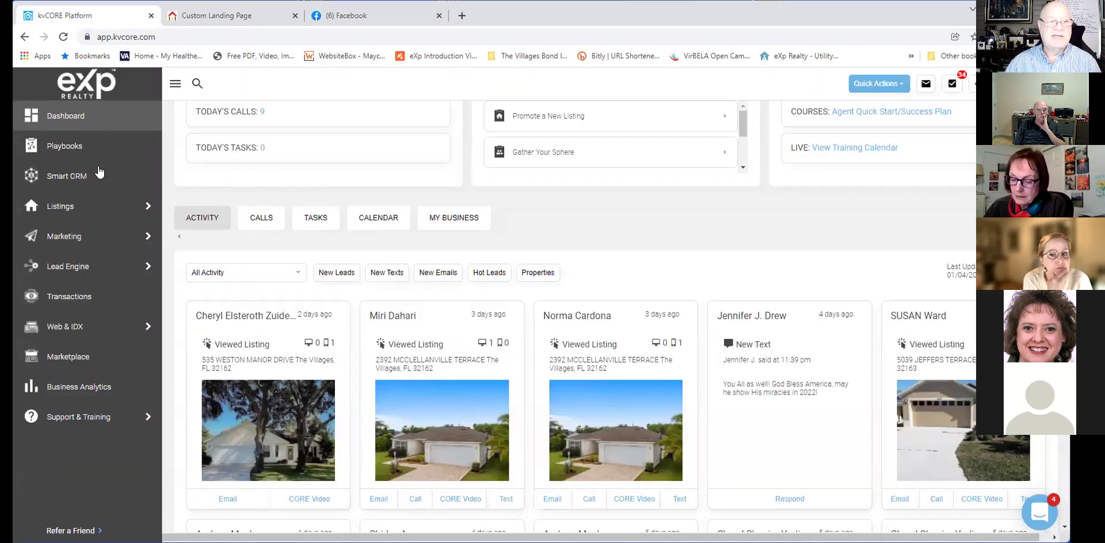
{"action": "mouse_move", "coordinate": [92, 269]}
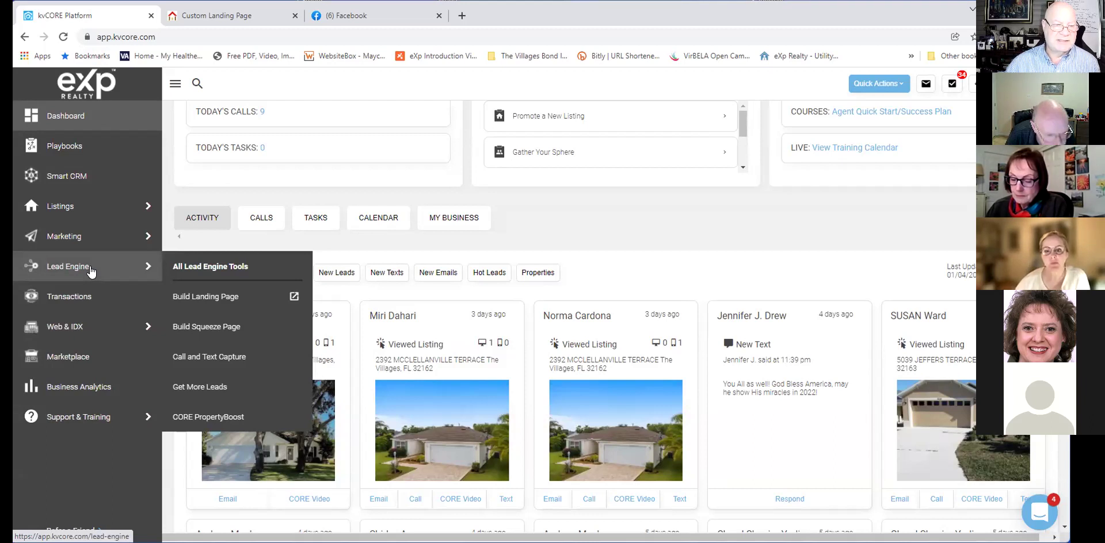
{"action": "mouse_move", "coordinate": [154, 266]}
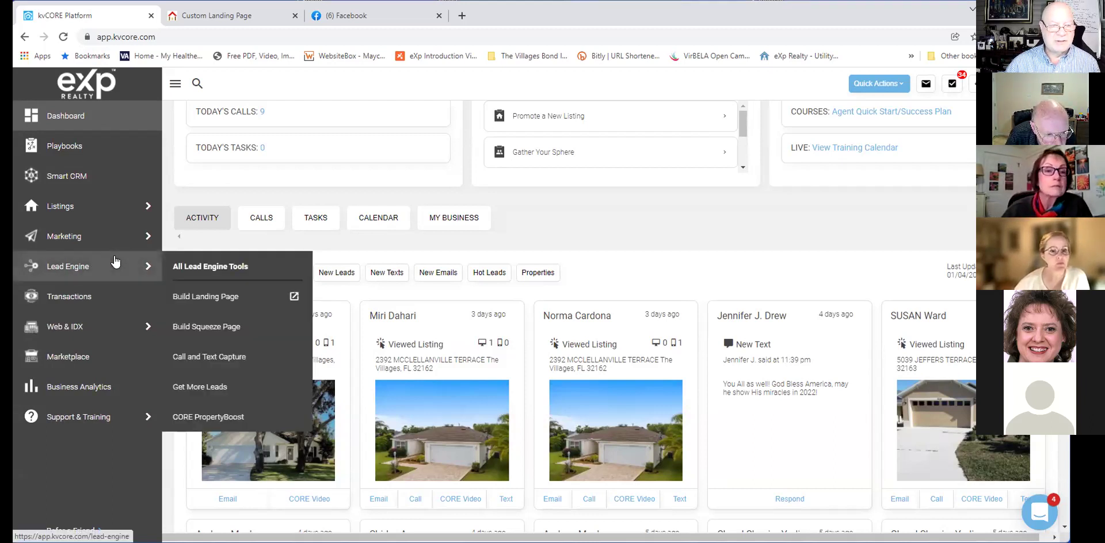
{"action": "left_click", "coordinate": [203, 327]}
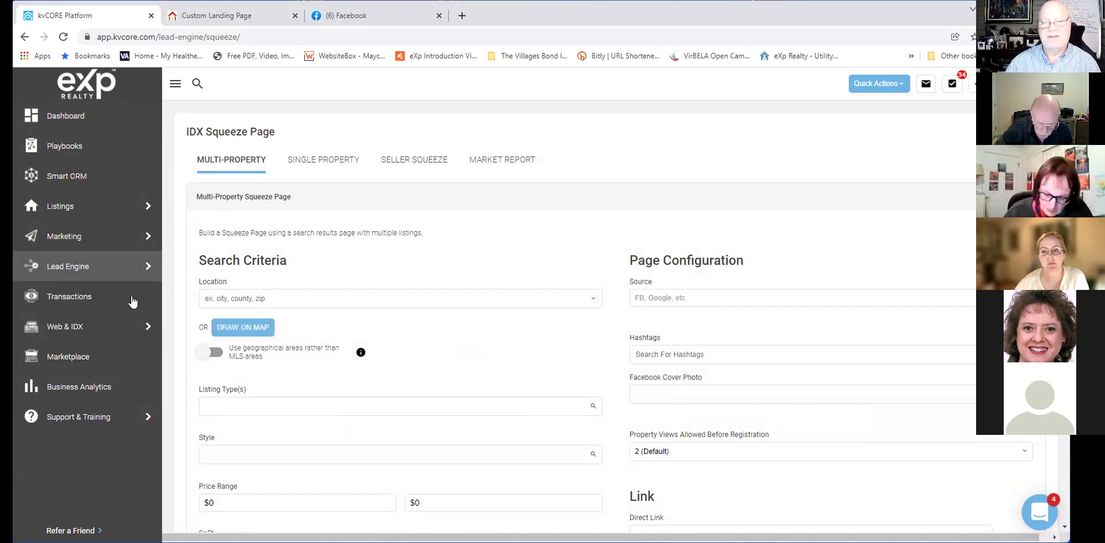
Choose the agent's personal exprealty.com domain for the new squeeze page.
{"action": "scroll", "coordinate": [499, 208], "scroll_direction": "up", "scroll_amount": 1}
{"action": "scroll", "coordinate": [498, 205], "scroll_direction": "up", "scroll_amount": 2}
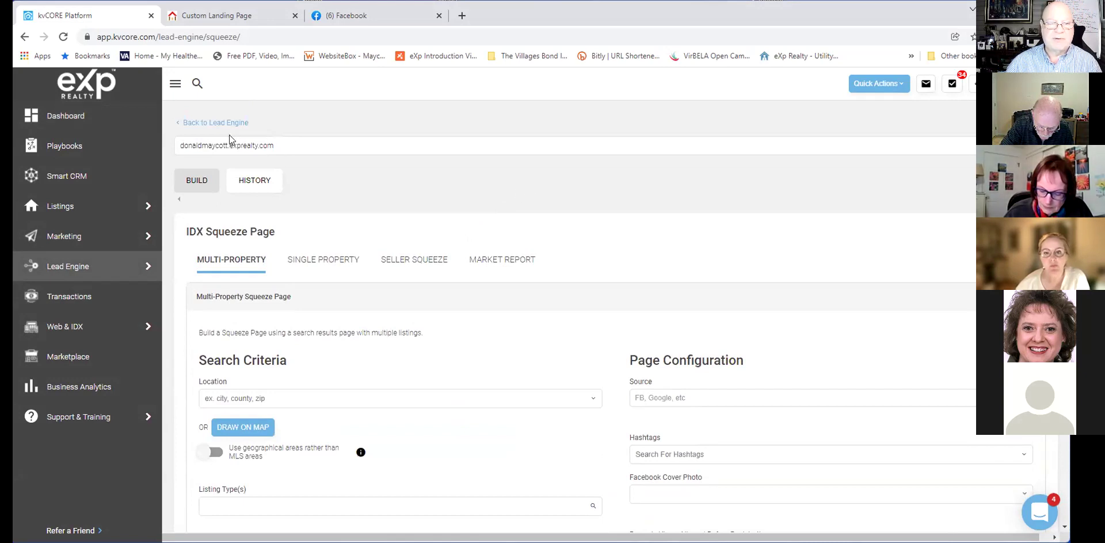
{"action": "left_click", "coordinate": [328, 146]}
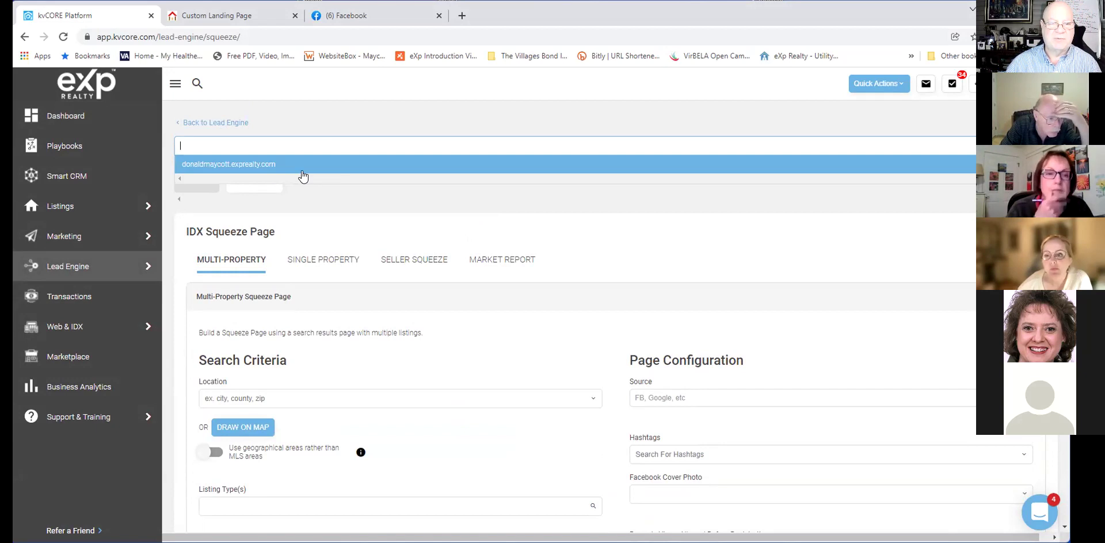
{"action": "left_click", "coordinate": [242, 164]}
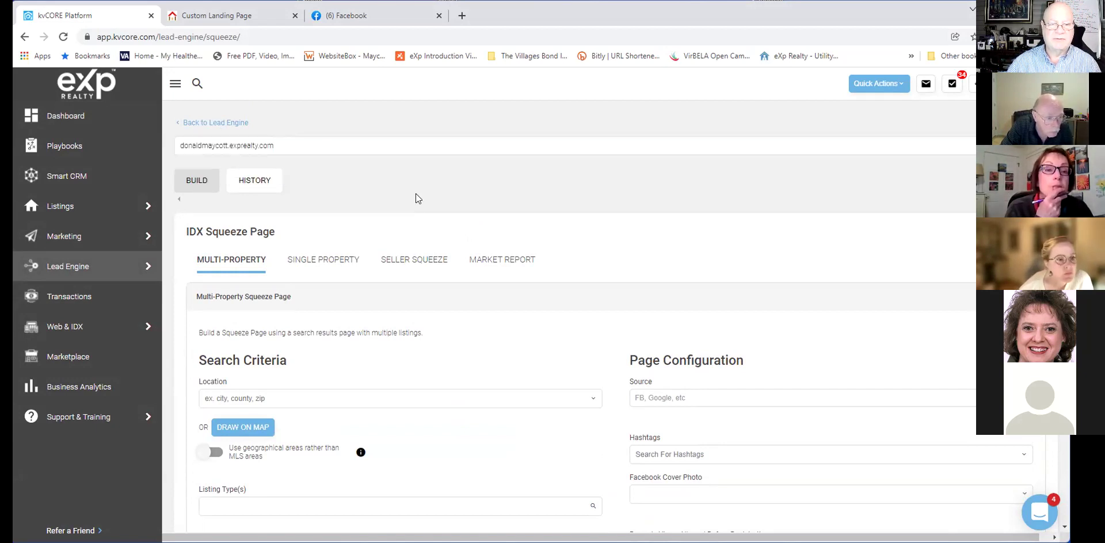
{"action": "scroll", "coordinate": [413, 199], "scroll_direction": "down", "scroll_amount": 2}
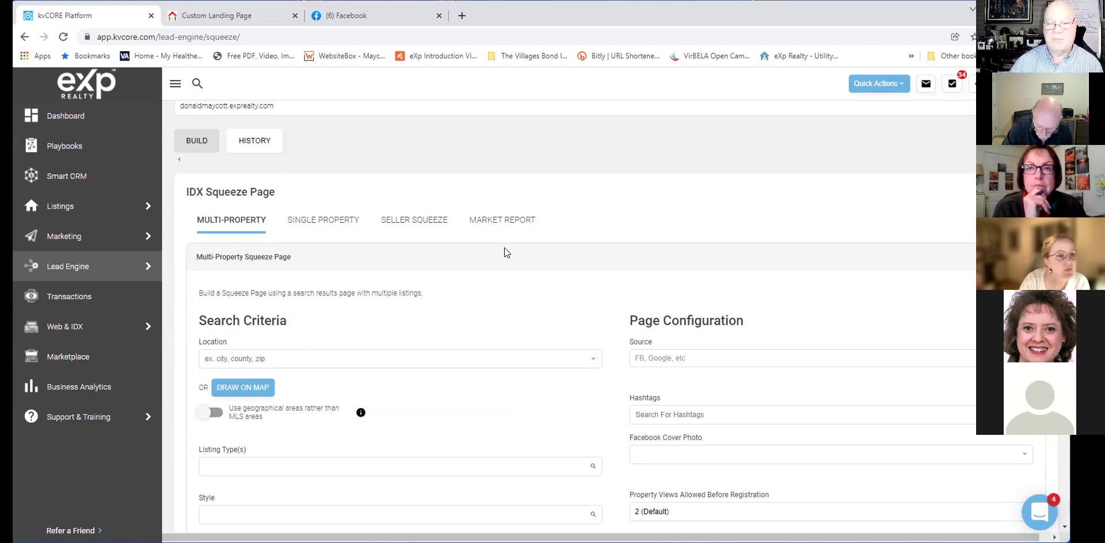
{"action": "scroll", "coordinate": [504, 253], "scroll_direction": "down", "scroll_amount": 1}
{"action": "scroll", "coordinate": [504, 252], "scroll_direction": "up", "scroll_amount": 1}
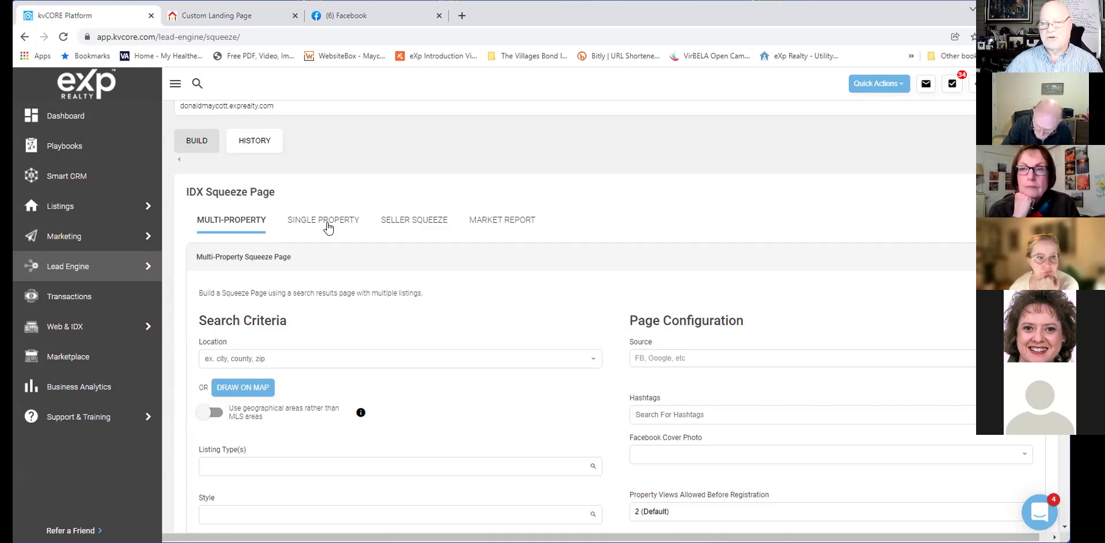
{"action": "left_click", "coordinate": [328, 227]}
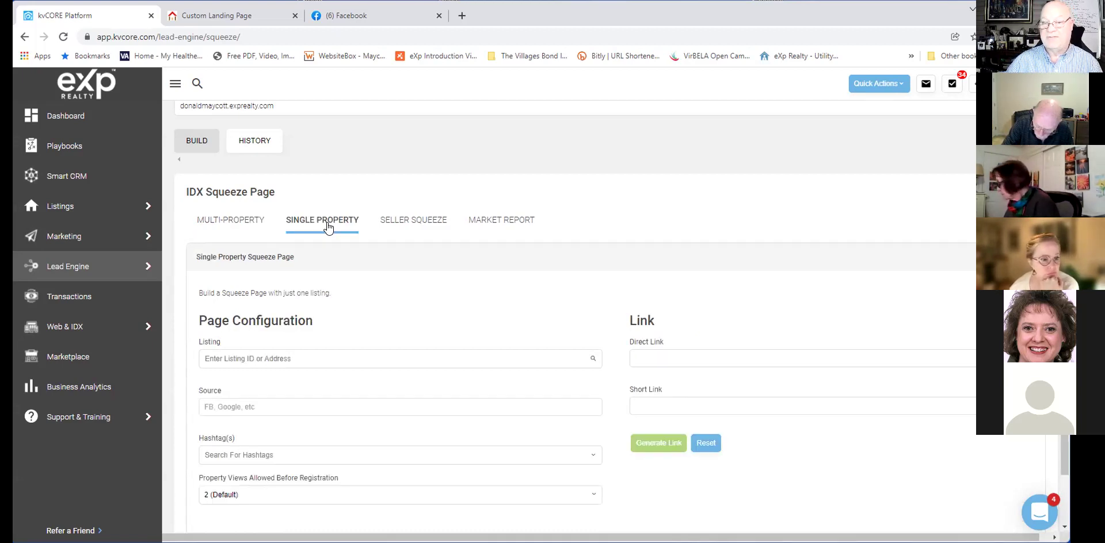
{"action": "left_click", "coordinate": [233, 227]}
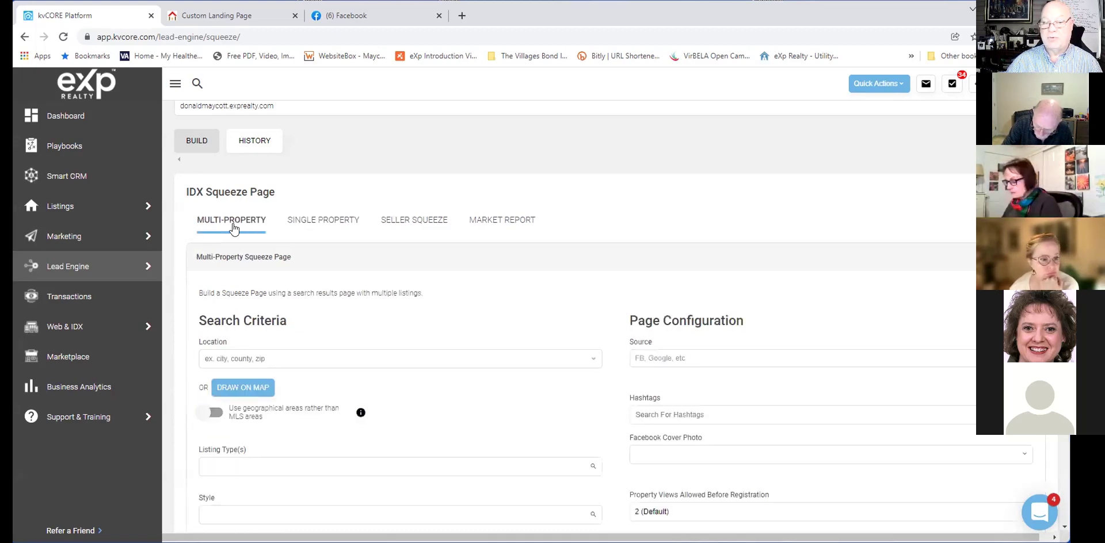
{"action": "left_click", "coordinate": [419, 226]}
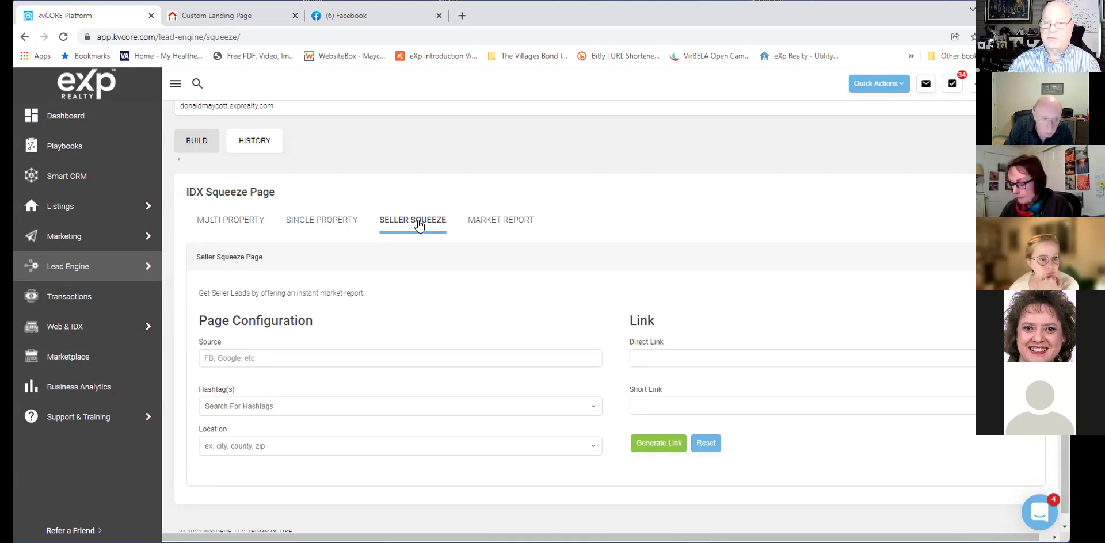
{"action": "left_click", "coordinate": [503, 223]}
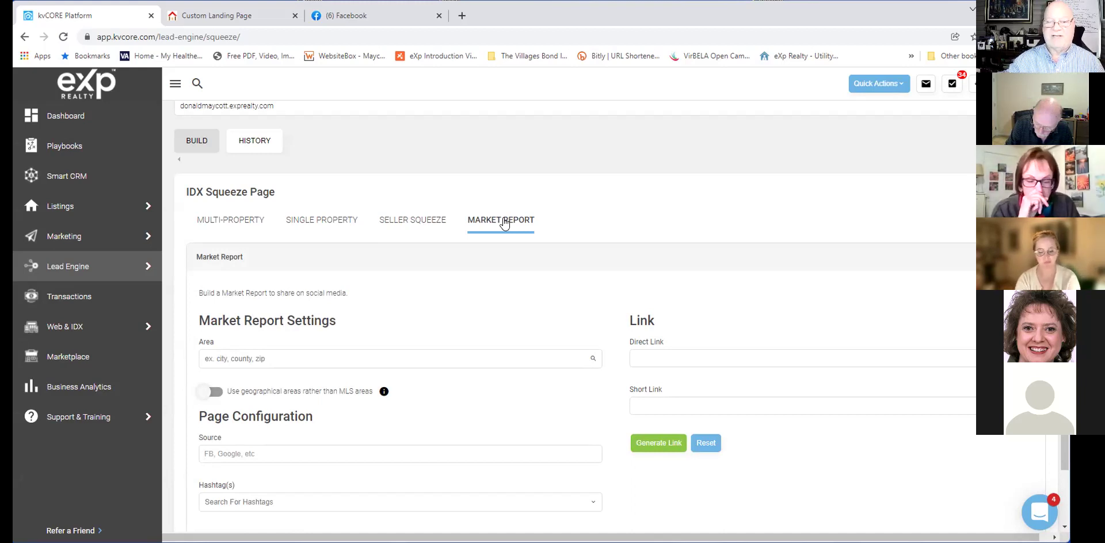
{"action": "left_click", "coordinate": [313, 361]}
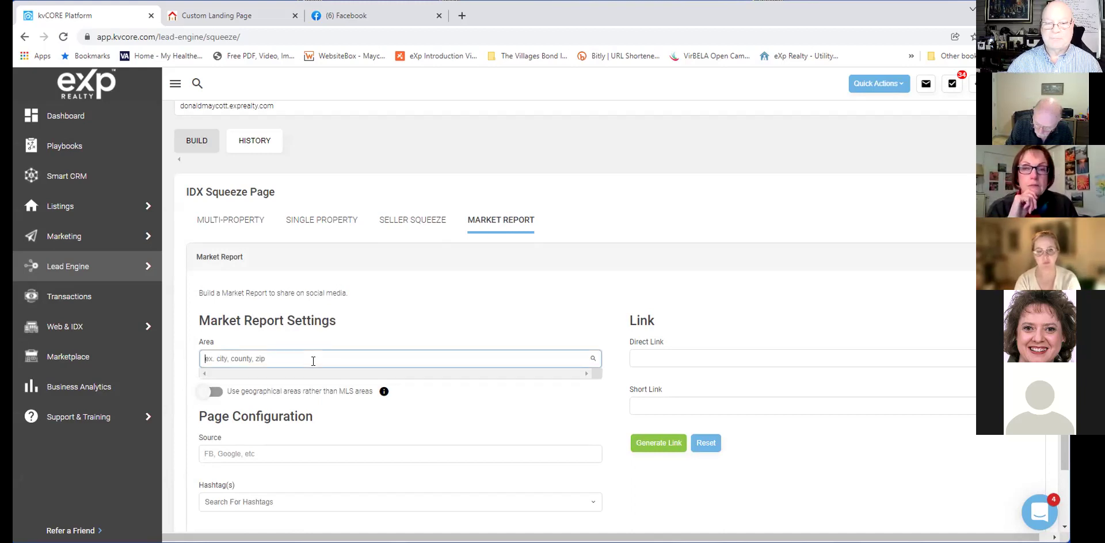
{"action": "left_click", "coordinate": [249, 226]}
{"action": "scroll", "coordinate": [579, 231], "scroll_direction": "down", "scroll_amount": 3}
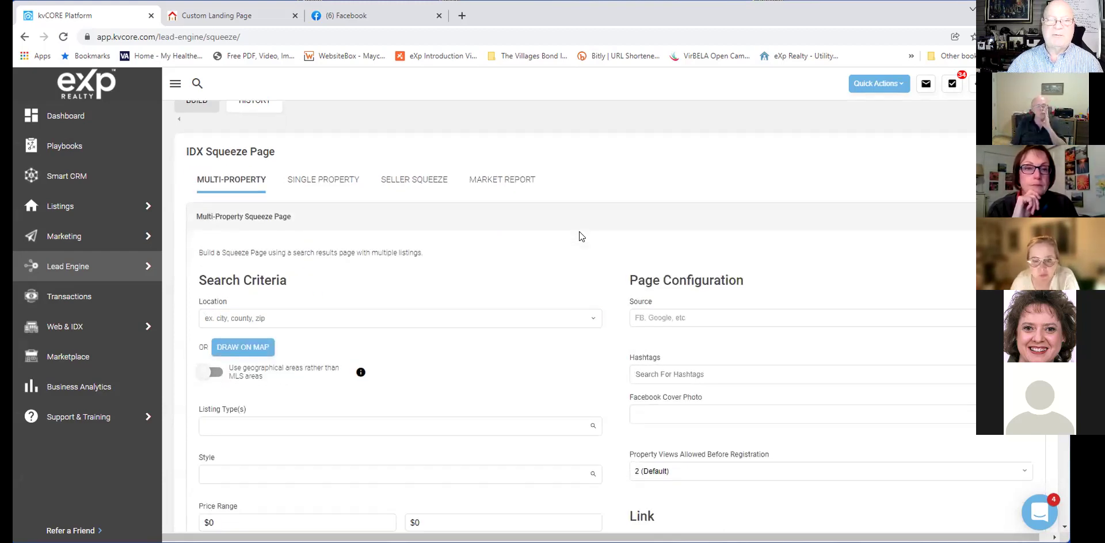
{"action": "scroll", "coordinate": [580, 236], "scroll_direction": "down", "scroll_amount": 3}
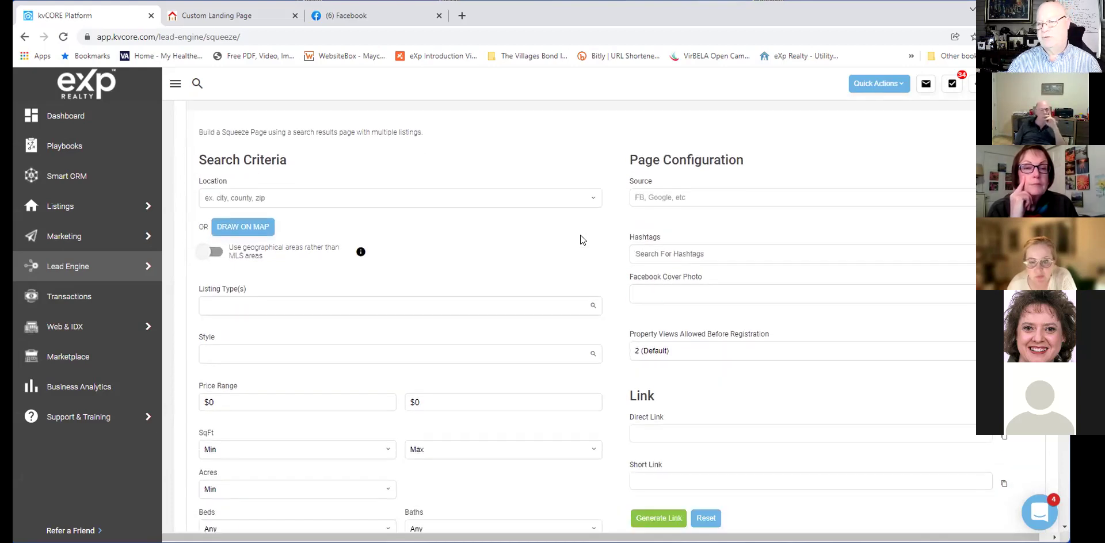
{"action": "scroll", "coordinate": [580, 236], "scroll_direction": "down", "scroll_amount": 1}
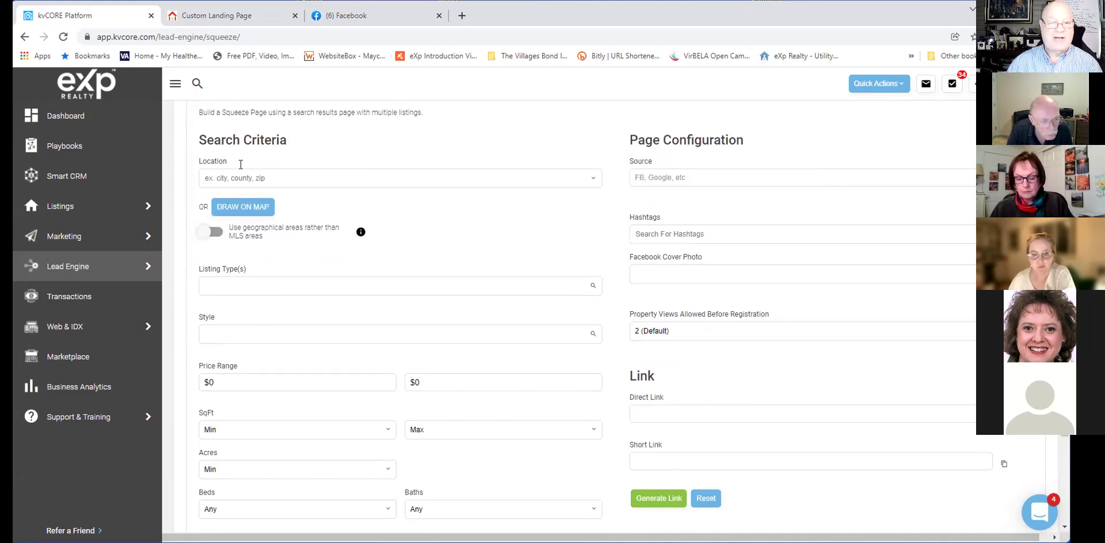
{"action": "scroll", "coordinate": [429, 215], "scroll_direction": "up", "scroll_amount": 5}
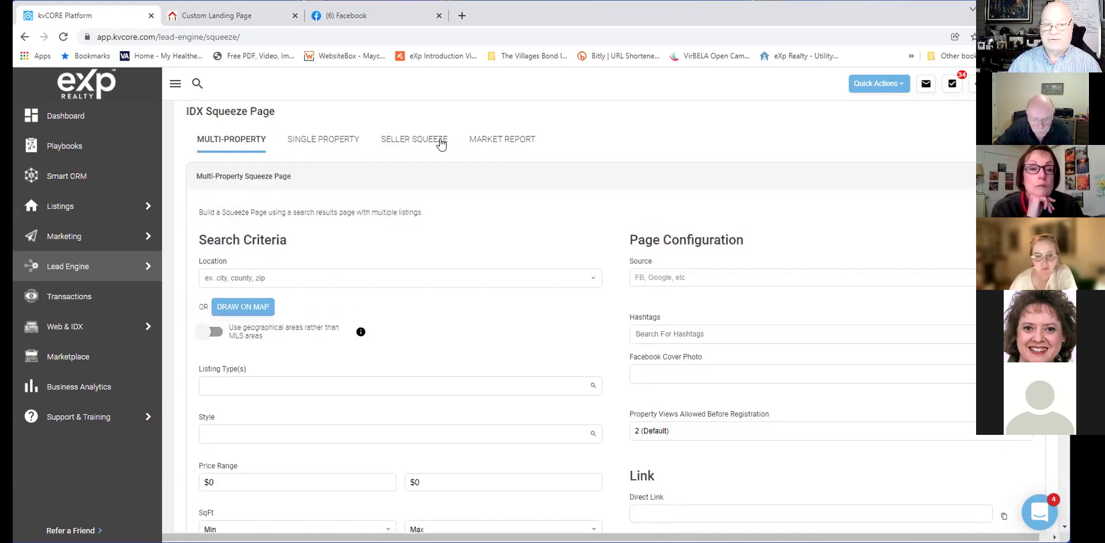
{"action": "scroll", "coordinate": [499, 221], "scroll_direction": "down", "scroll_amount": 3}
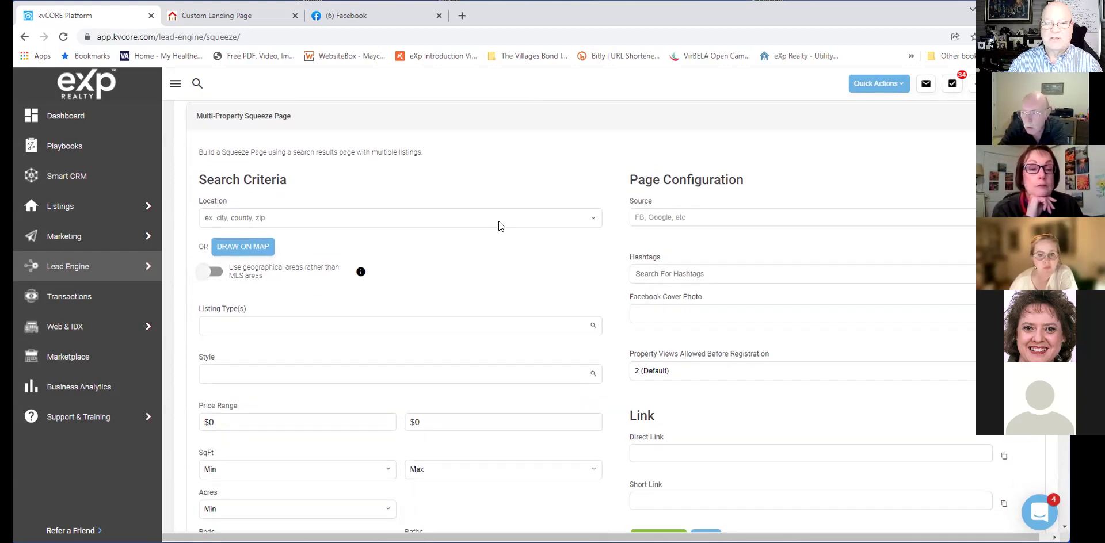
{"action": "left_click", "coordinate": [368, 216]}
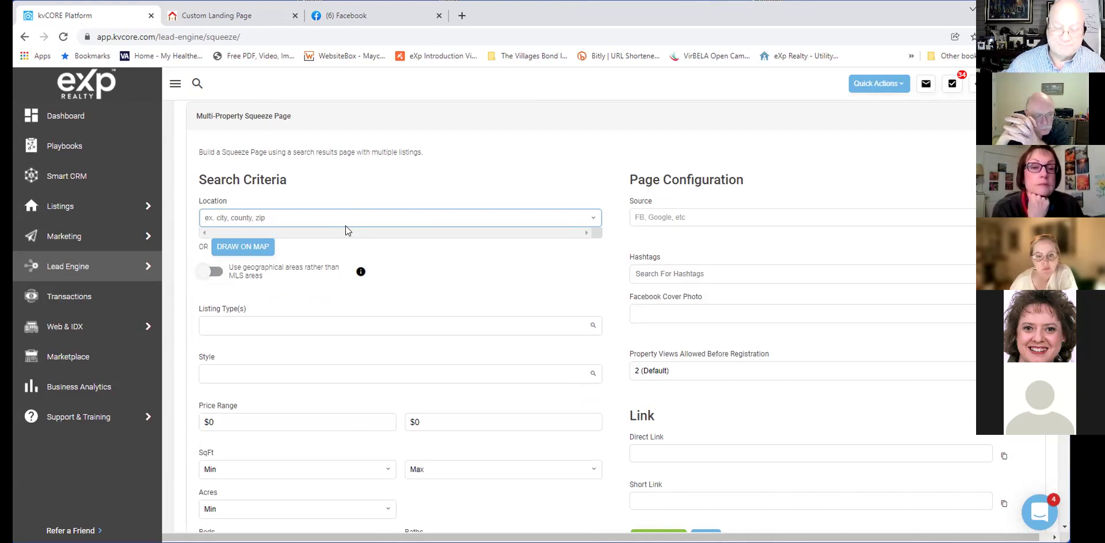
Enter "The Village" in the Location field to bring up matching Florida suggestions.
{"action": "type", "text": "Th"}
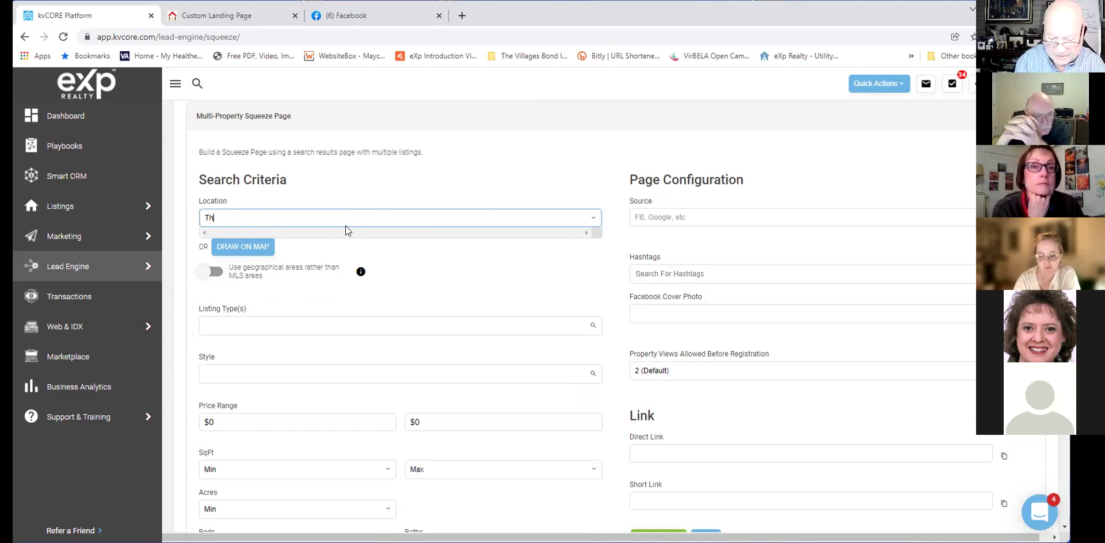
{"action": "type", "text": "e Village"}
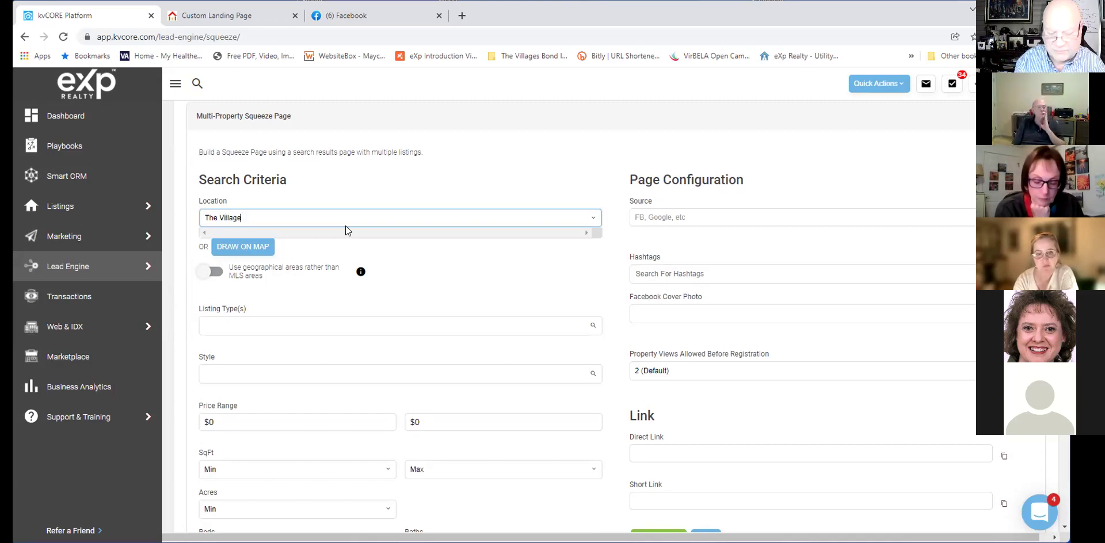
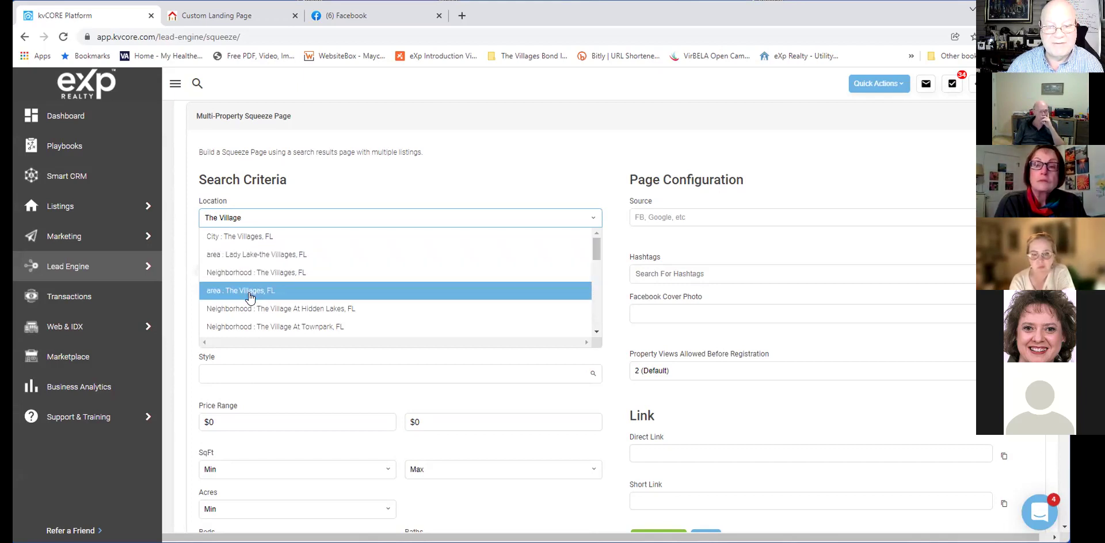
Pick 'Neighborhood : The Villages, FL' as the location and open Draw on Map.
{"action": "scroll", "coordinate": [305, 310], "scroll_direction": "down", "scroll_amount": 2}
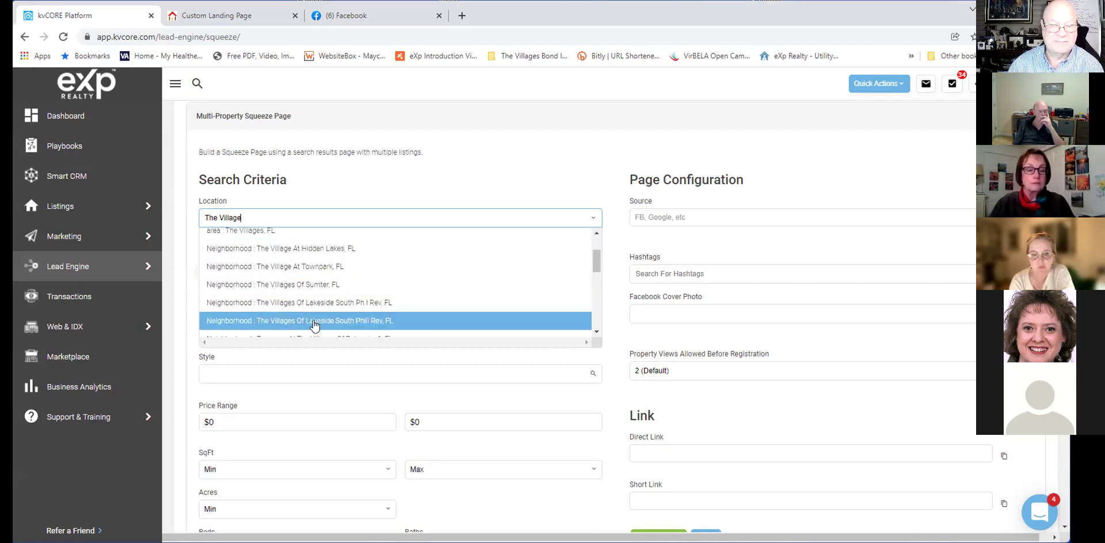
{"action": "scroll", "coordinate": [313, 325], "scroll_direction": "down", "scroll_amount": 3}
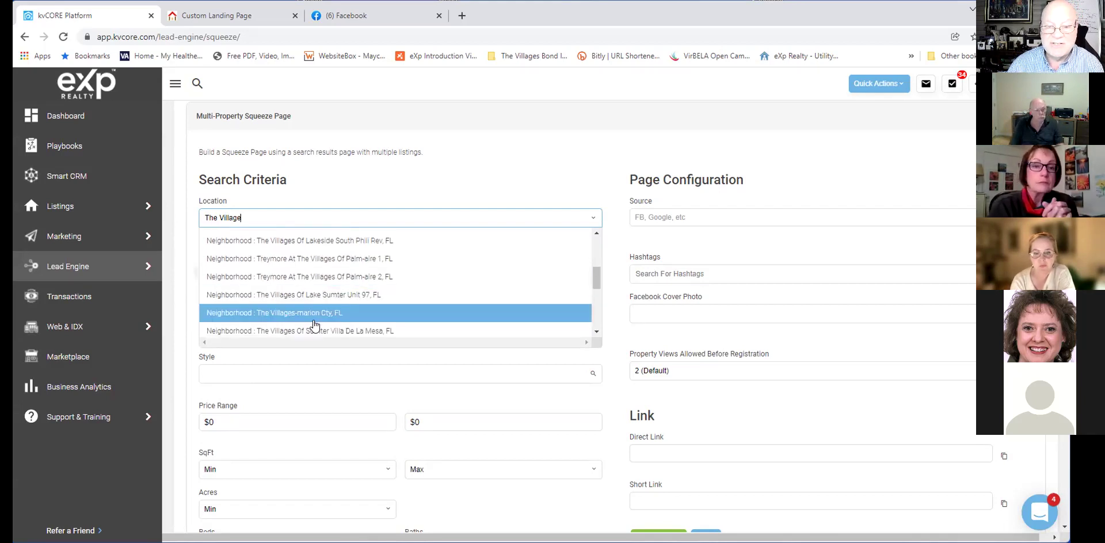
{"action": "scroll", "coordinate": [314, 325], "scroll_direction": "down", "scroll_amount": 3}
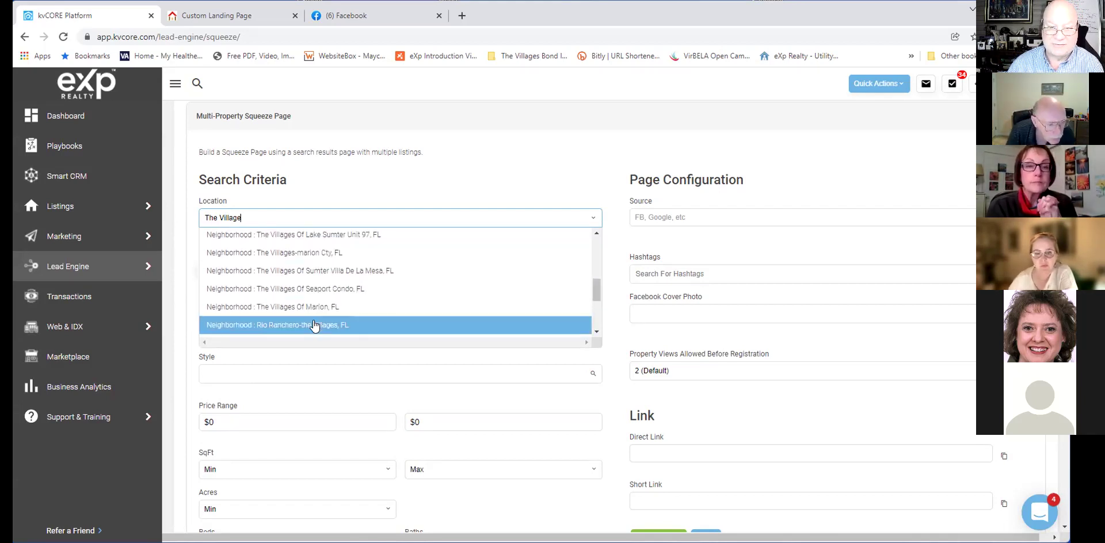
{"action": "scroll", "coordinate": [316, 324], "scroll_direction": "down", "scroll_amount": 2}
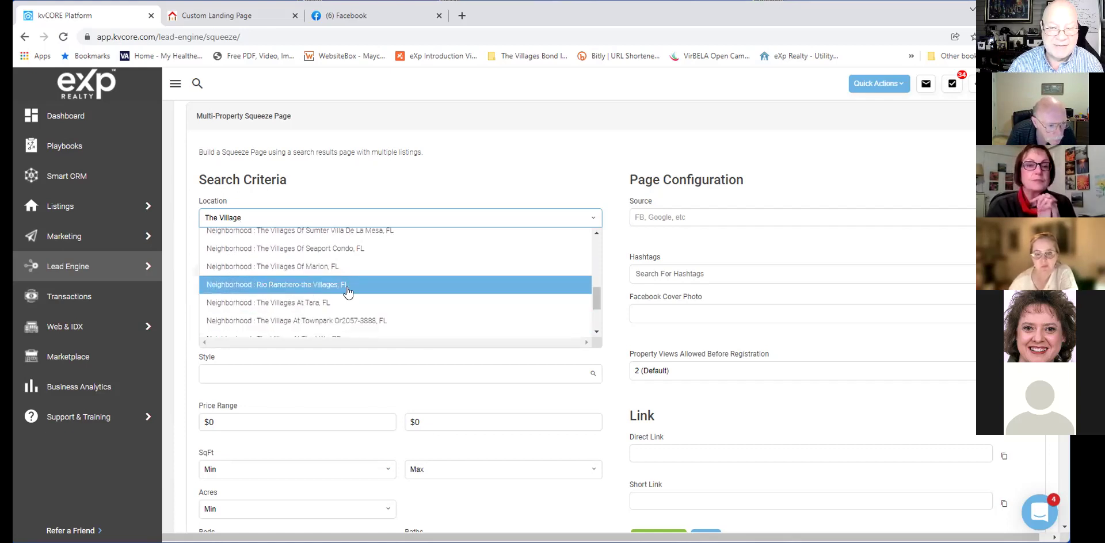
{"action": "scroll", "coordinate": [347, 293], "scroll_direction": "down", "scroll_amount": 4}
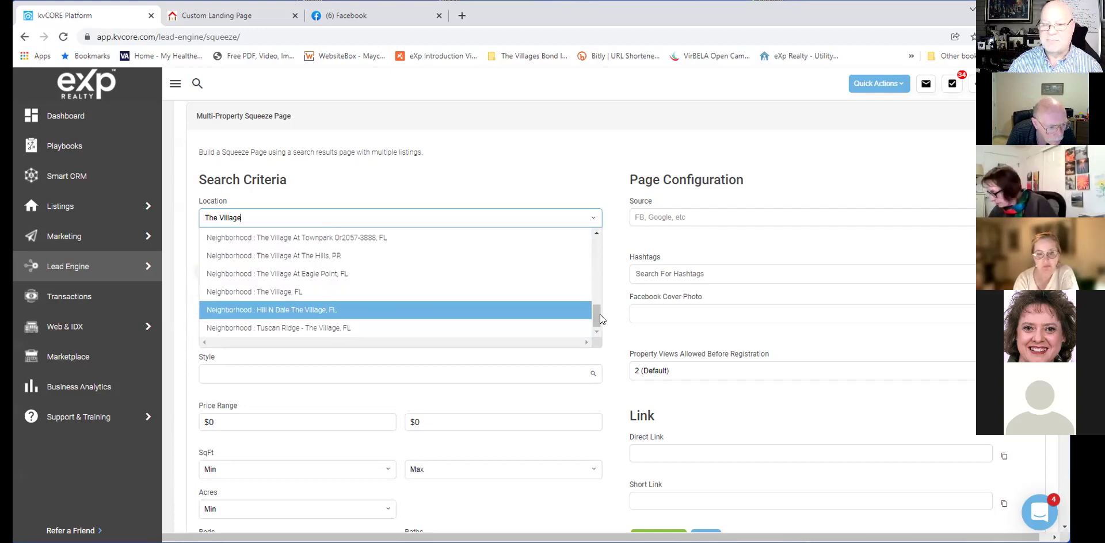
{"action": "left_click_drag", "start_coordinate": [597, 318], "coordinate": [597, 249]}
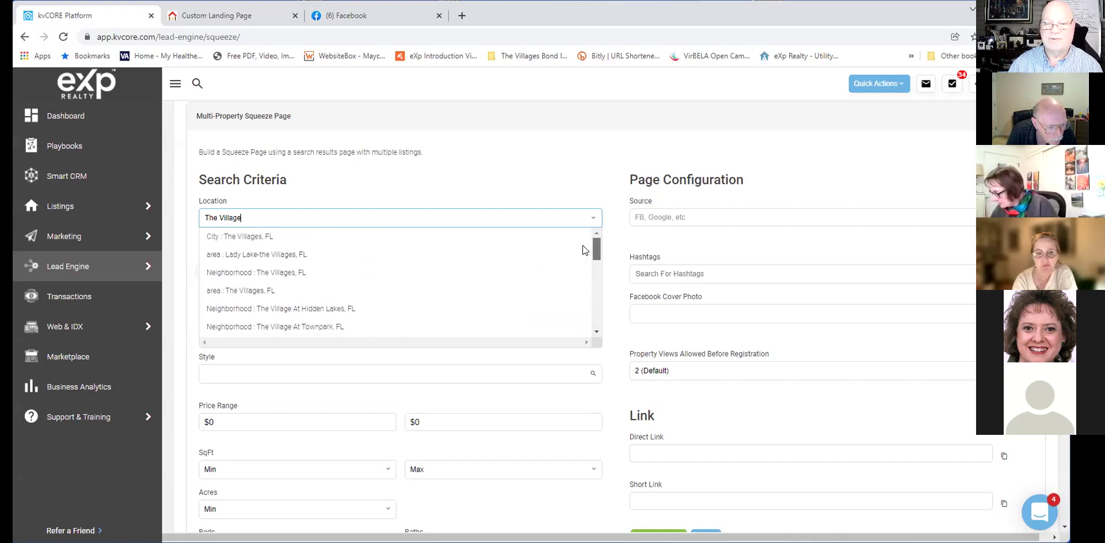
{"action": "left_click", "coordinate": [404, 275]}
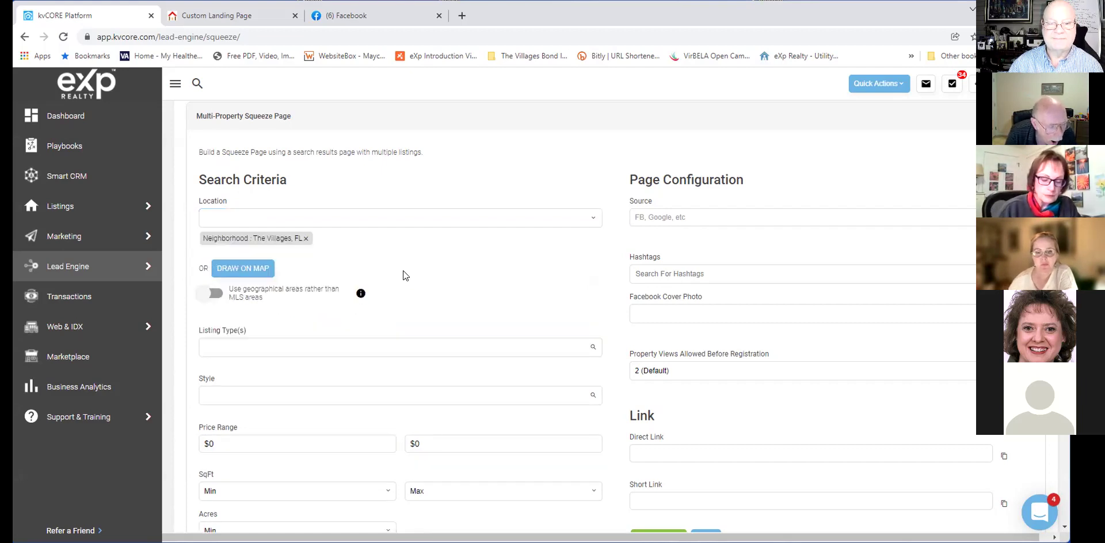
{"action": "left_click", "coordinate": [260, 275]}
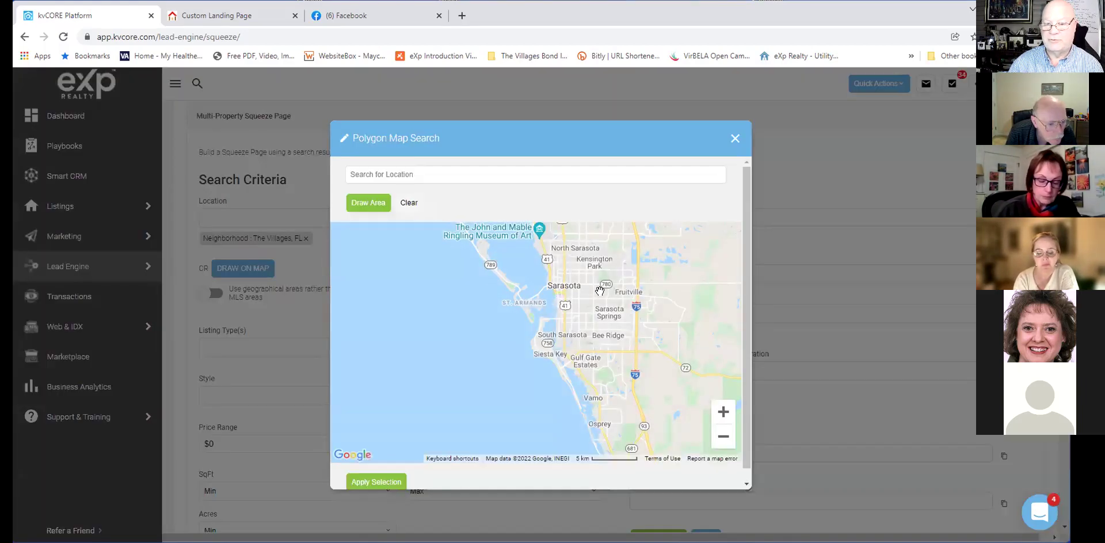
Pan the map north from Sarasota until The Villages is centered in view.
{"action": "left_click_drag", "start_coordinate": [618, 333], "coordinate": [483, 470]}
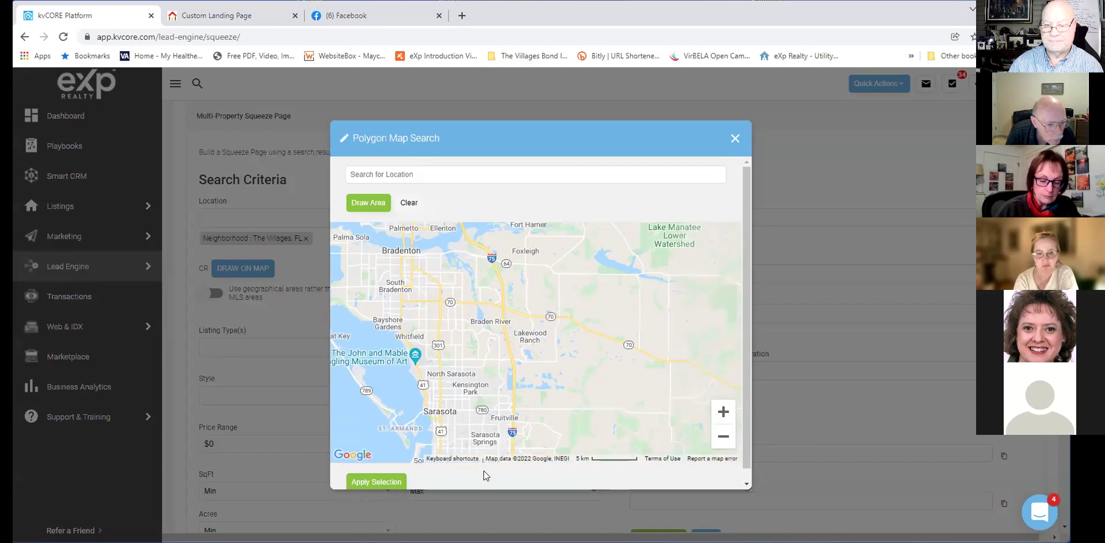
{"action": "left_click_drag", "start_coordinate": [575, 285], "coordinate": [595, 458]}
{"action": "left_click_drag", "start_coordinate": [598, 338], "coordinate": [581, 420]}
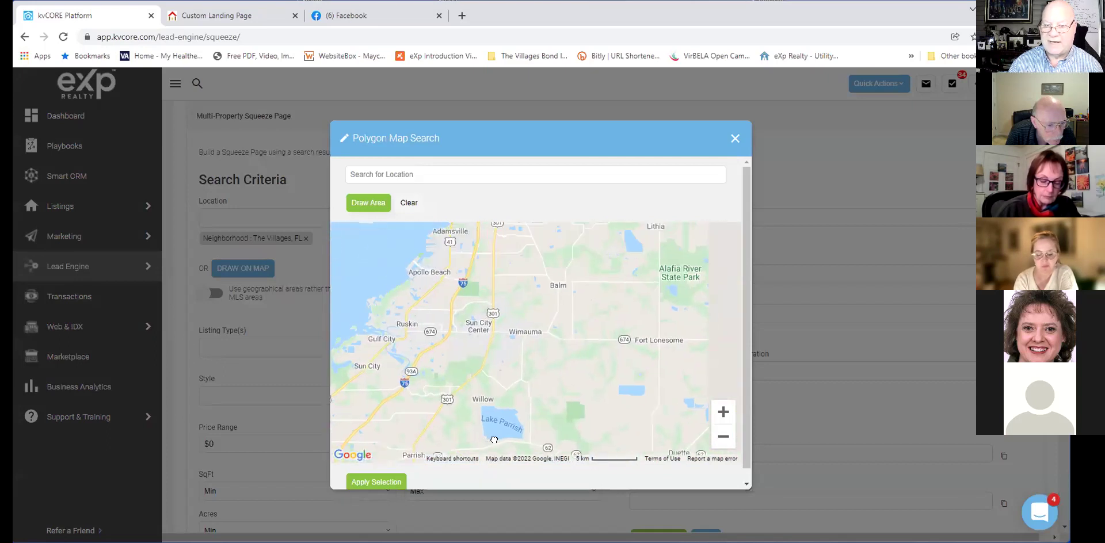
{"action": "left_click_drag", "start_coordinate": [500, 343], "coordinate": [460, 455]}
{"action": "left_click_drag", "start_coordinate": [518, 302], "coordinate": [540, 412]}
{"action": "left_click_drag", "start_coordinate": [518, 240], "coordinate": [577, 319]}
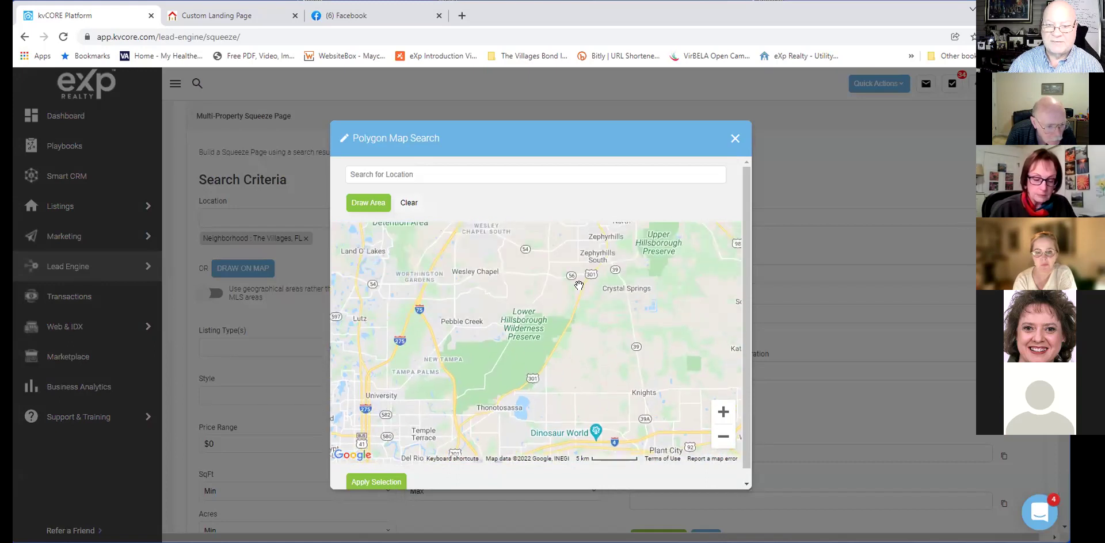
{"action": "left_click_drag", "start_coordinate": [578, 285], "coordinate": [580, 420]}
{"action": "left_click_drag", "start_coordinate": [579, 317], "coordinate": [576, 403]}
{"action": "left_click_drag", "start_coordinate": [538, 241], "coordinate": [532, 397]}
{"action": "left_click_drag", "start_coordinate": [533, 311], "coordinate": [536, 397]}
{"action": "left_click_drag", "start_coordinate": [564, 334], "coordinate": [533, 404]}
{"action": "left_click_drag", "start_coordinate": [505, 315], "coordinate": [398, 359]}
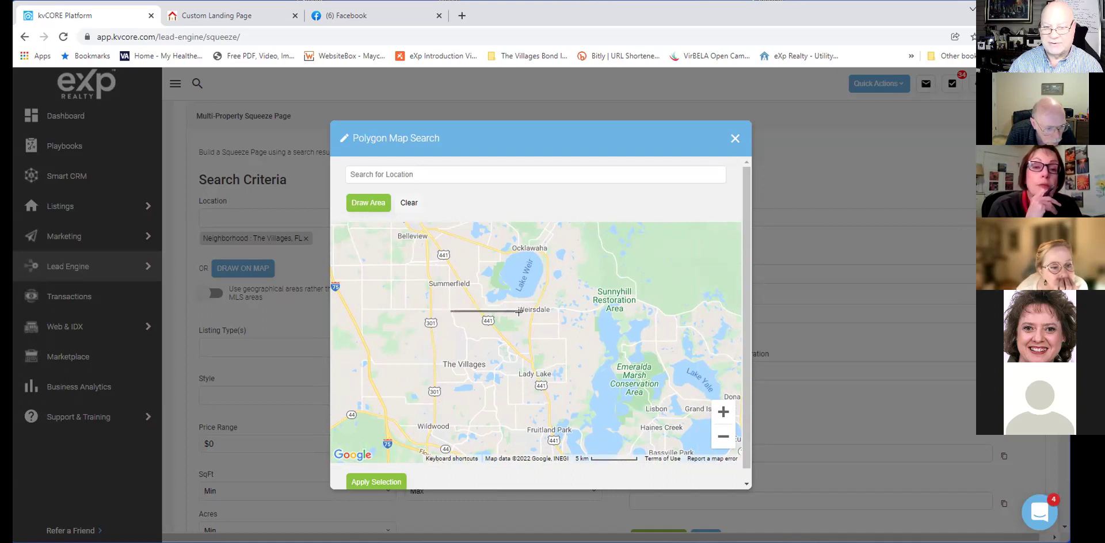
Draw a closed polygon around The Villages from Summerfield to Wildwood, then zoom in.
{"action": "left_click", "coordinate": [480, 313]}
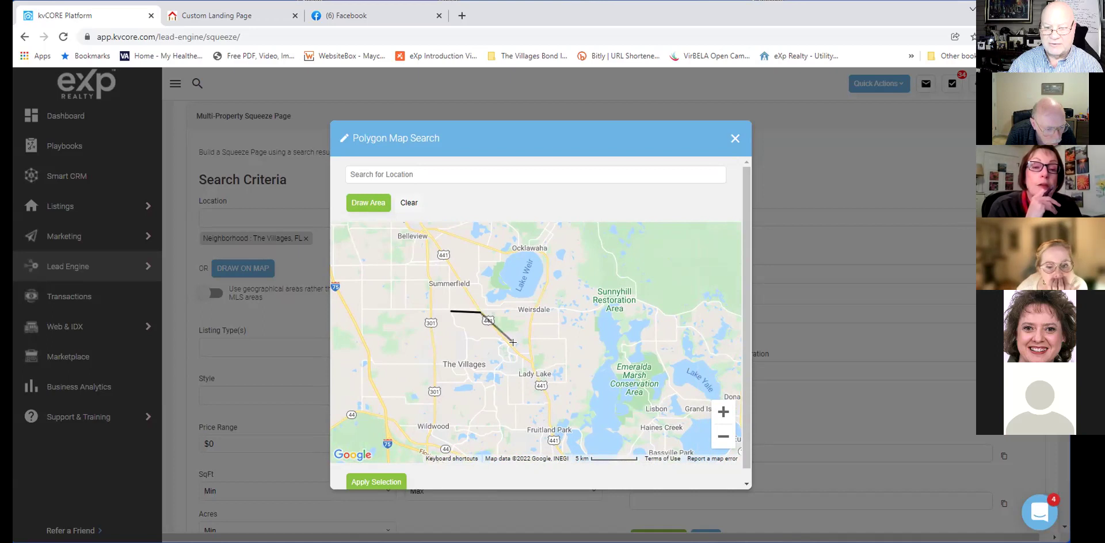
{"action": "left_click", "coordinate": [532, 372]}
{"action": "left_click", "coordinate": [525, 409]}
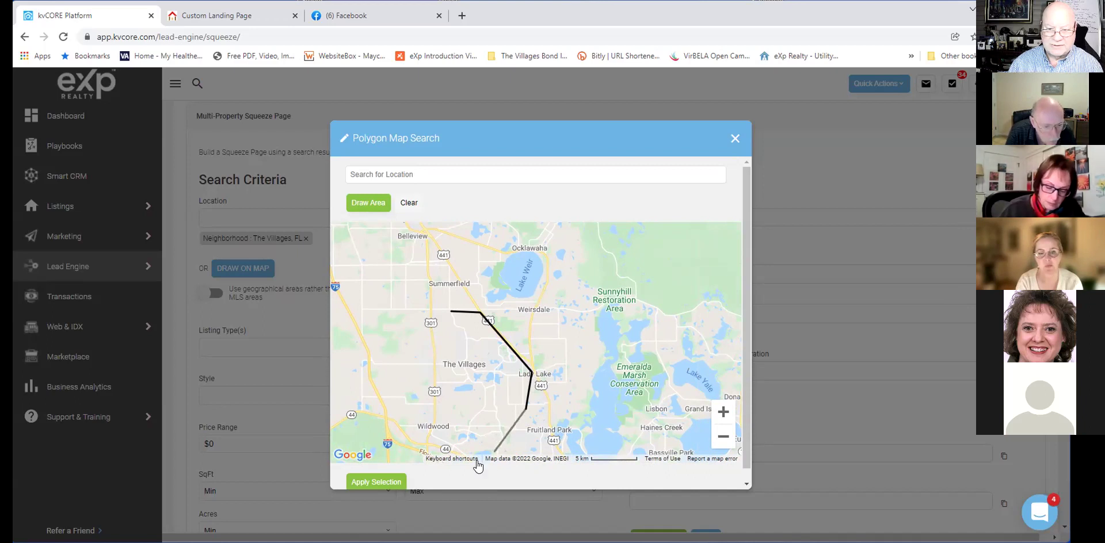
{"action": "left_click", "coordinate": [472, 460]}
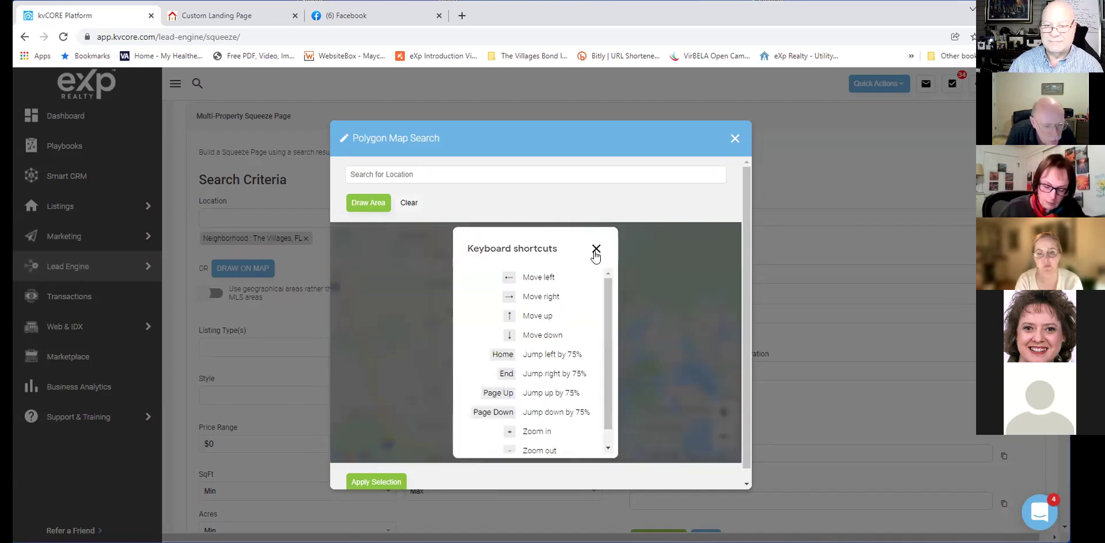
{"action": "left_click", "coordinate": [596, 249]}
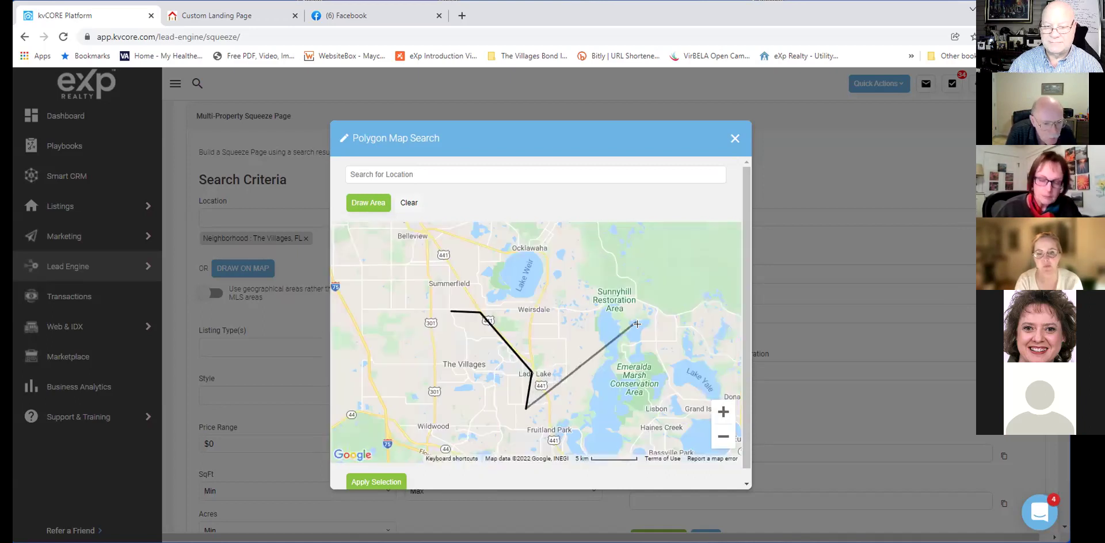
{"action": "left_click", "coordinate": [485, 448]}
{"action": "left_click", "coordinate": [433, 436]}
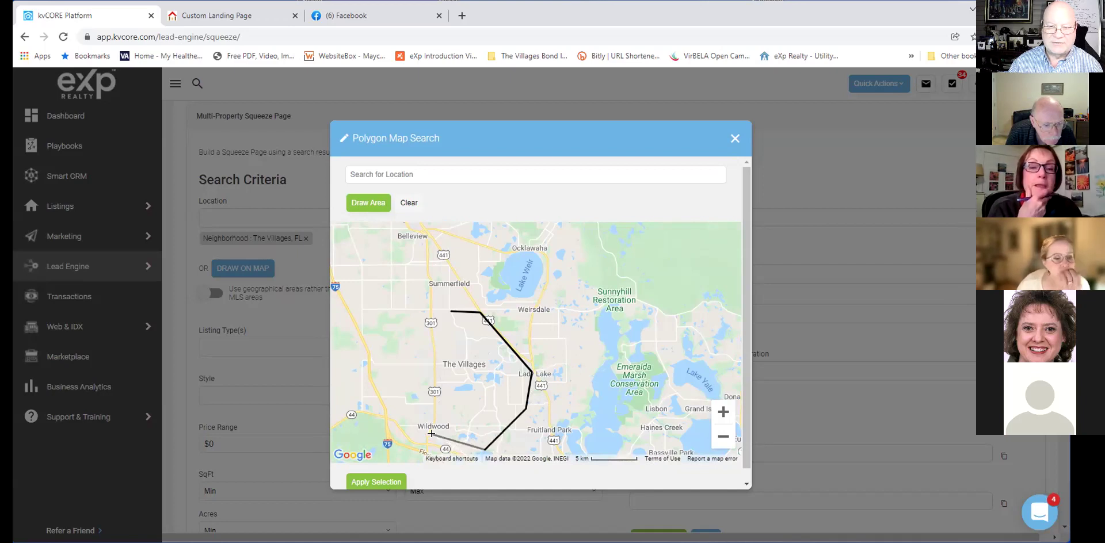
{"action": "left_click", "coordinate": [451, 313]}
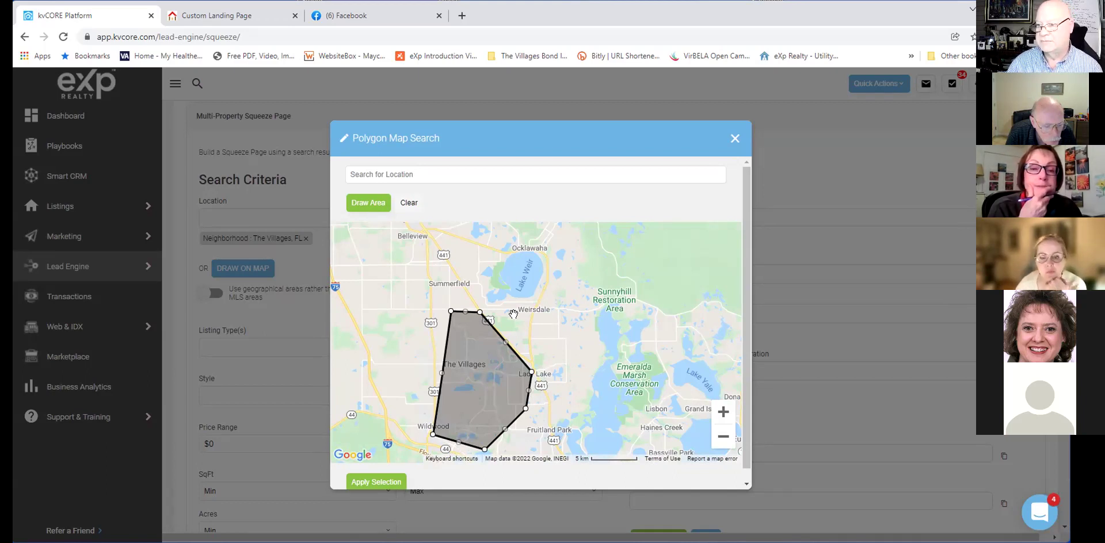
{"action": "left_click", "coordinate": [724, 435]}
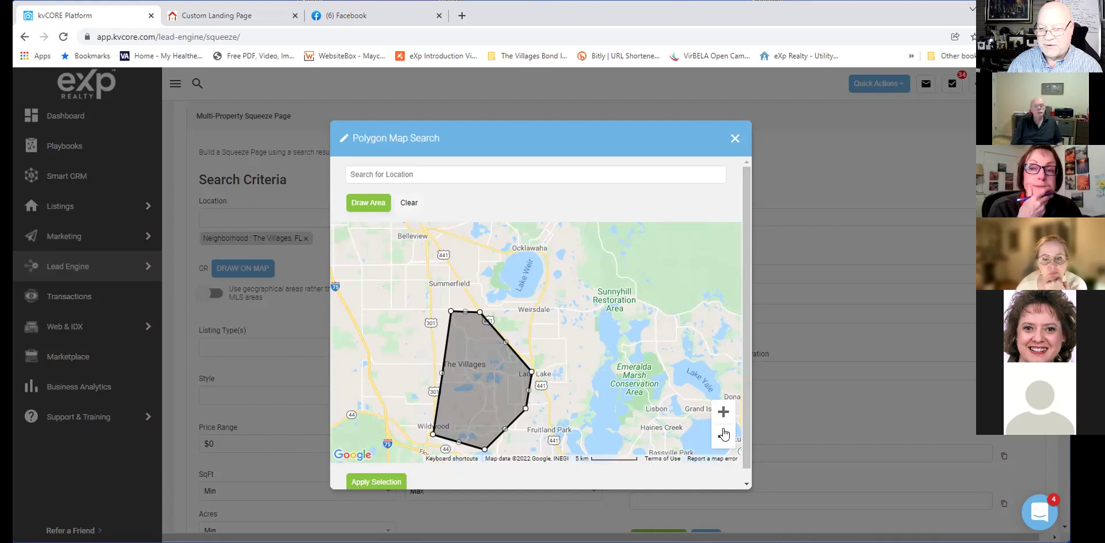
{"action": "left_click", "coordinate": [723, 412]}
{"action": "left_click", "coordinate": [724, 412]}
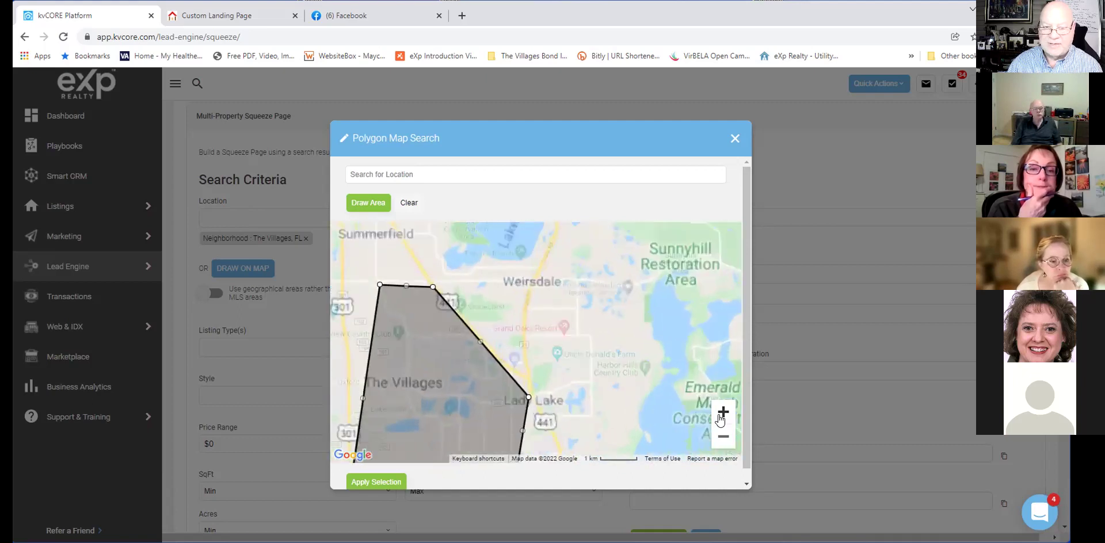
{"action": "left_click", "coordinate": [723, 412]}
{"action": "left_click_drag", "start_coordinate": [584, 389], "coordinate": [753, 267]}
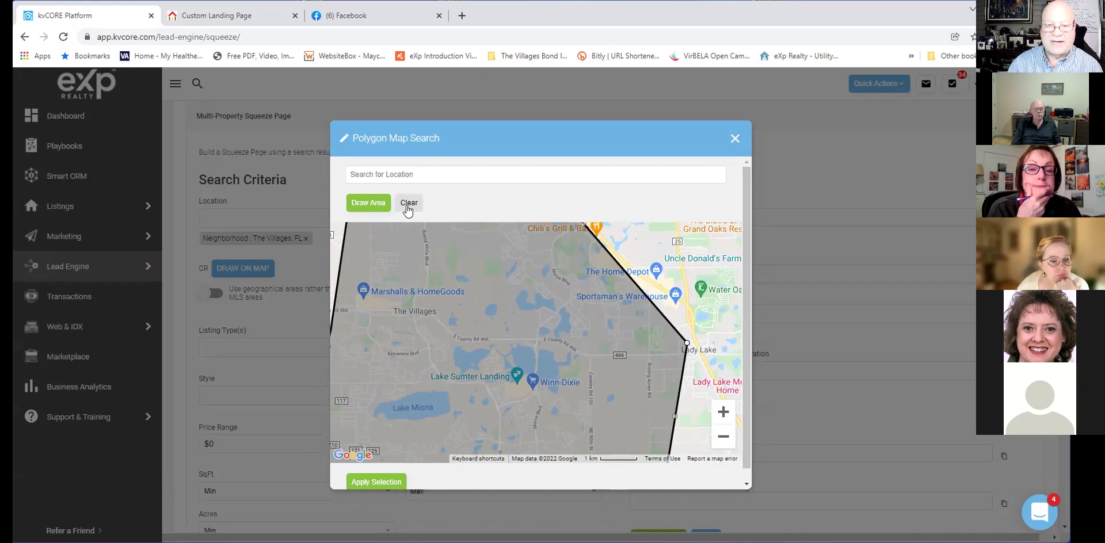
Clear the drawn outline and zoom in around Lake Sumter Landing.
{"action": "left_click", "coordinate": [409, 202]}
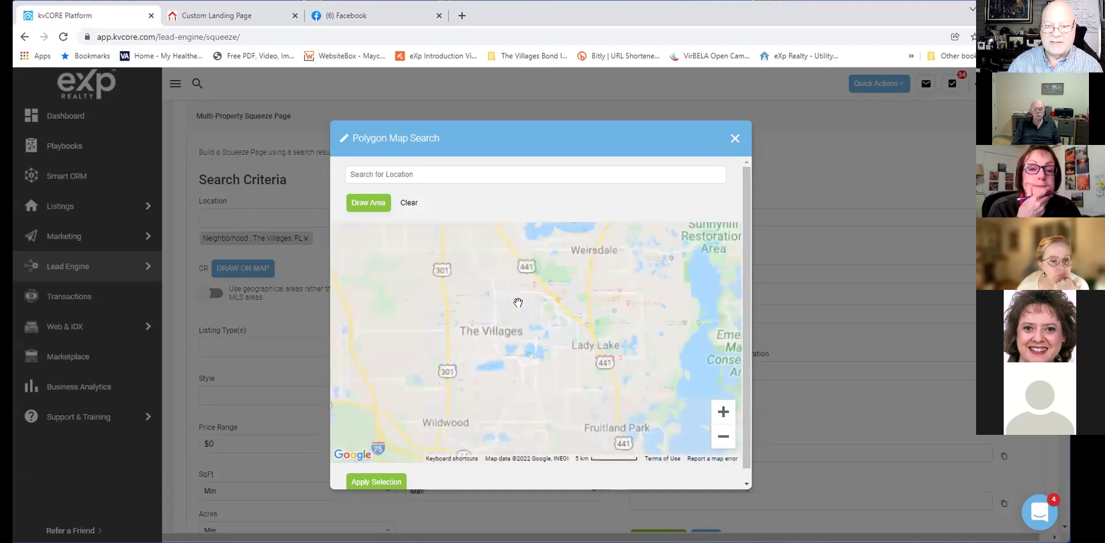
{"action": "left_click", "coordinate": [723, 438]}
{"action": "left_click", "coordinate": [723, 413]}
{"action": "left_click", "coordinate": [723, 413]}
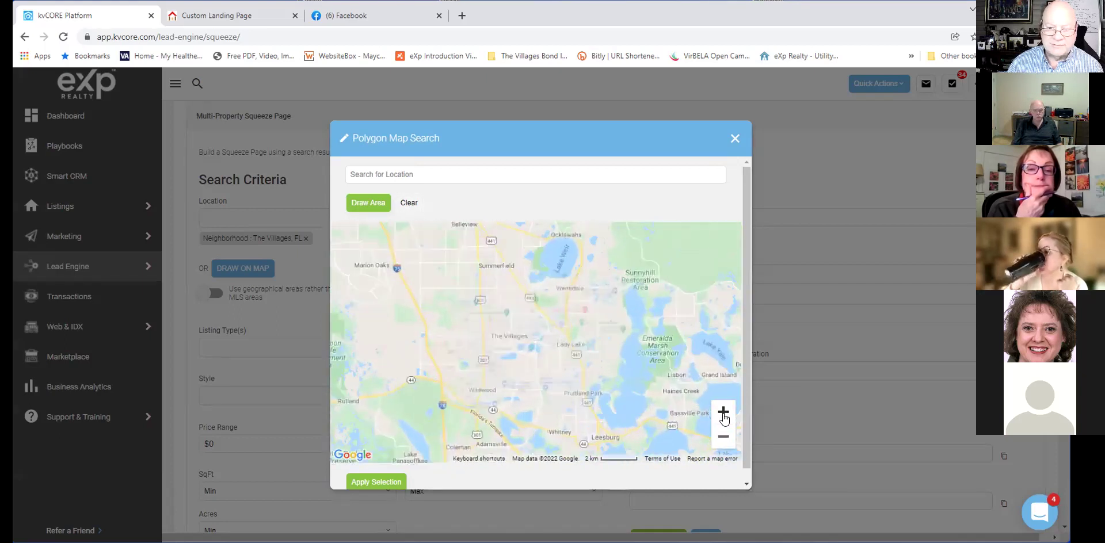
{"action": "left_click_drag", "start_coordinate": [511, 390], "coordinate": [521, 382]}
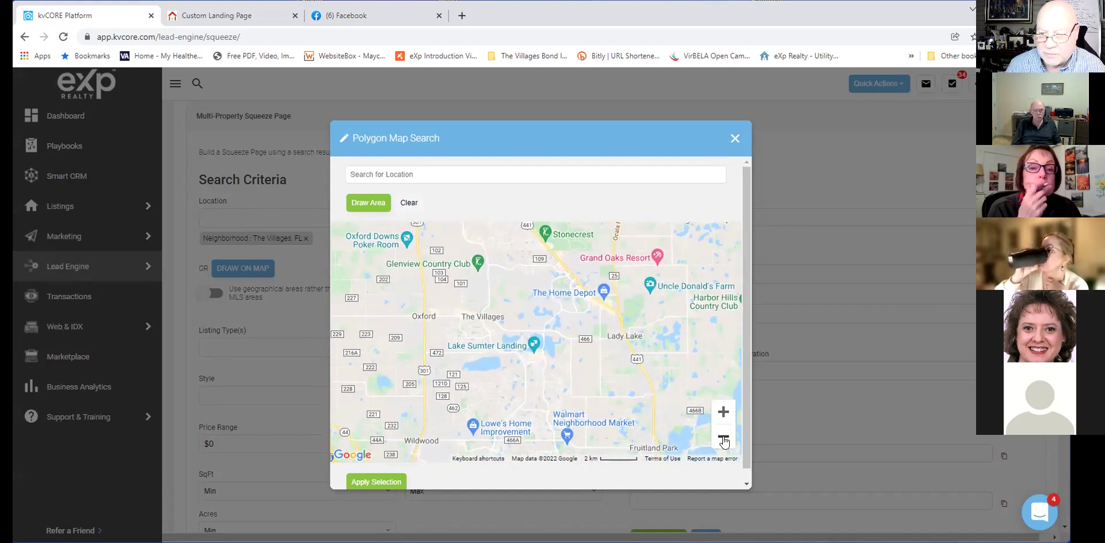
{"action": "left_click", "coordinate": [723, 416]}
{"action": "left_click", "coordinate": [723, 416]}
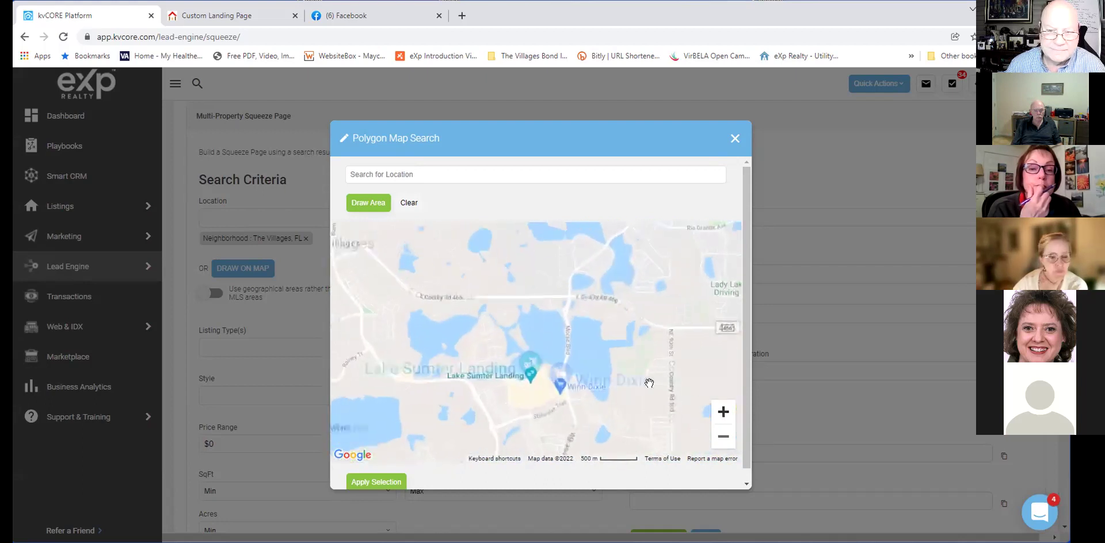
{"action": "left_click_drag", "start_coordinate": [453, 328], "coordinate": [585, 349]}
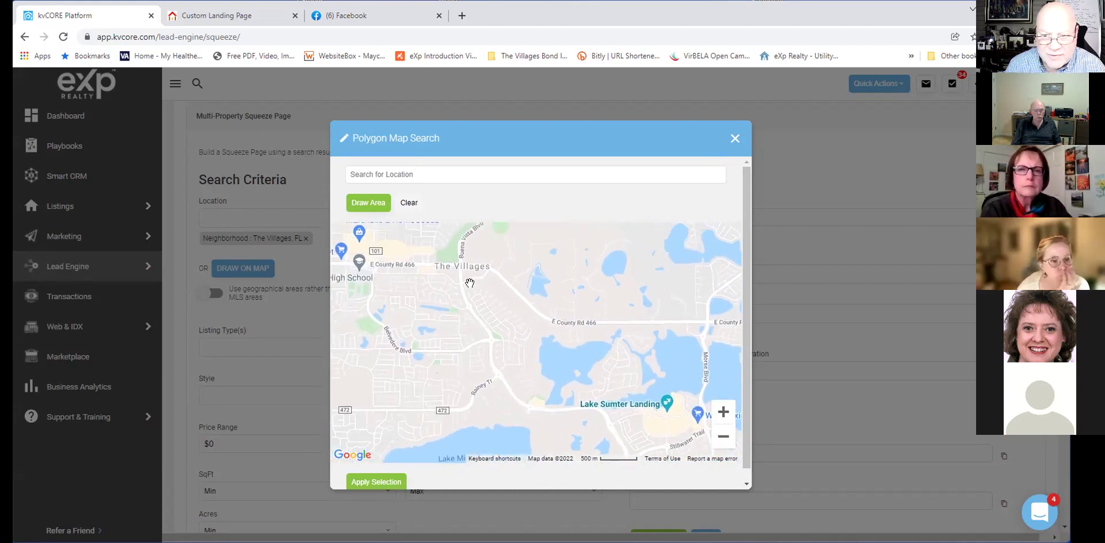
Draw a smaller outline near Lake Sumter Landing, then close the Polygon Map Search.
{"action": "left_click", "coordinate": [368, 202]}
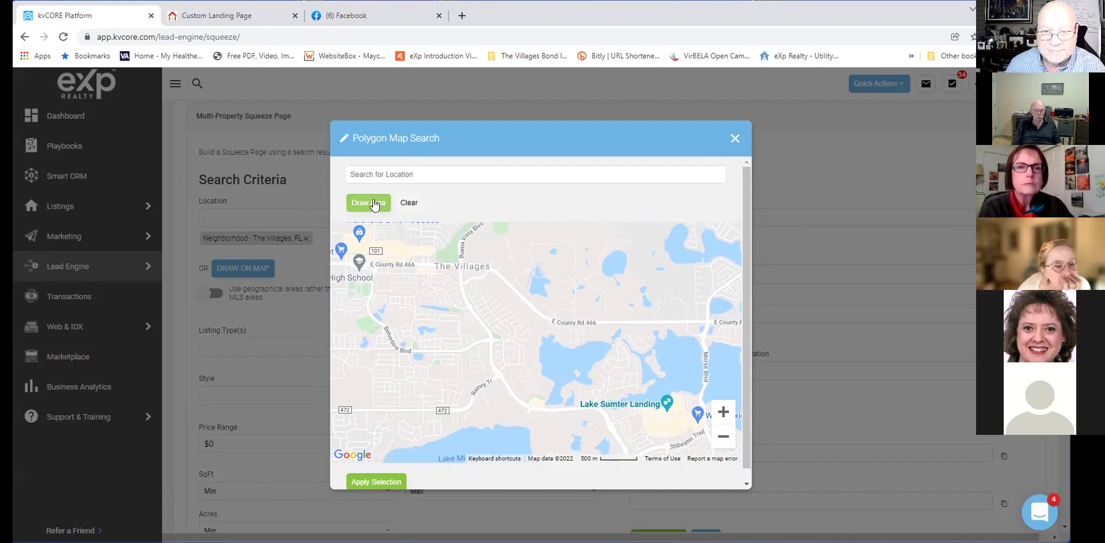
{"action": "left_click_drag", "start_coordinate": [459, 275], "coordinate": [495, 285]}
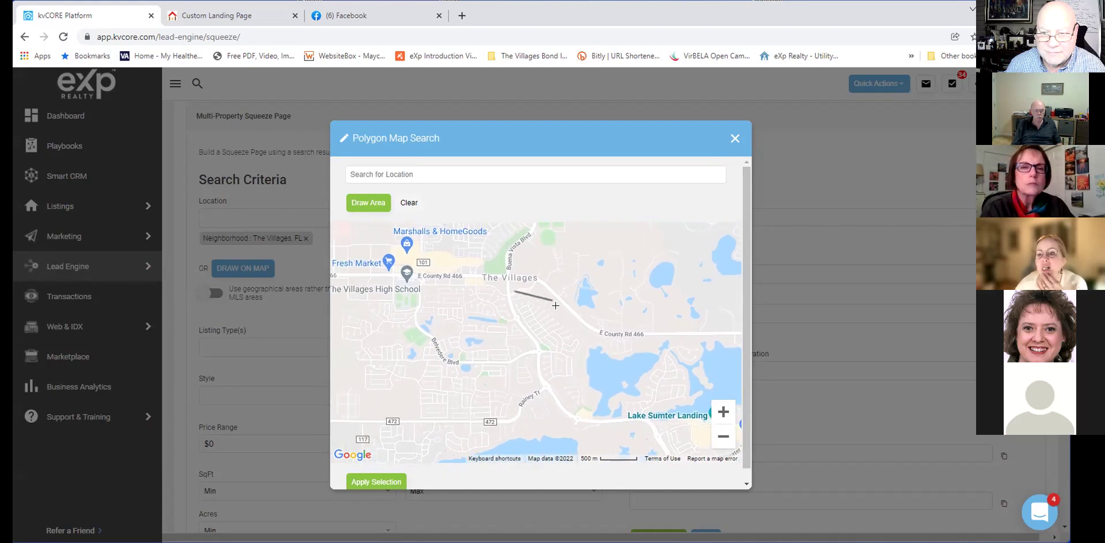
{"action": "left_click", "coordinate": [582, 338]}
{"action": "left_click", "coordinate": [584, 410]}
{"action": "left_click", "coordinate": [571, 411]}
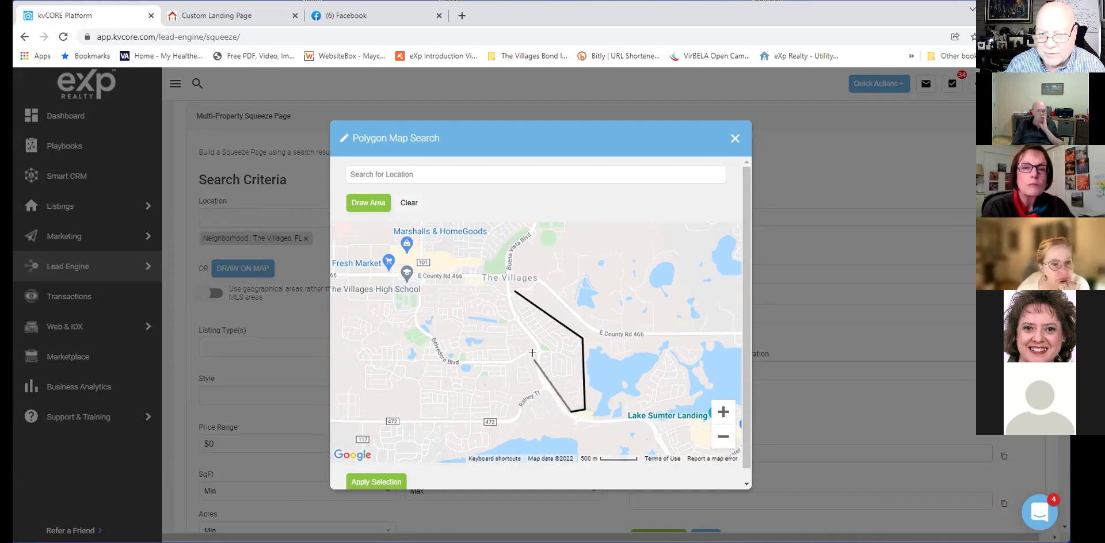
{"action": "left_click", "coordinate": [505, 294]}
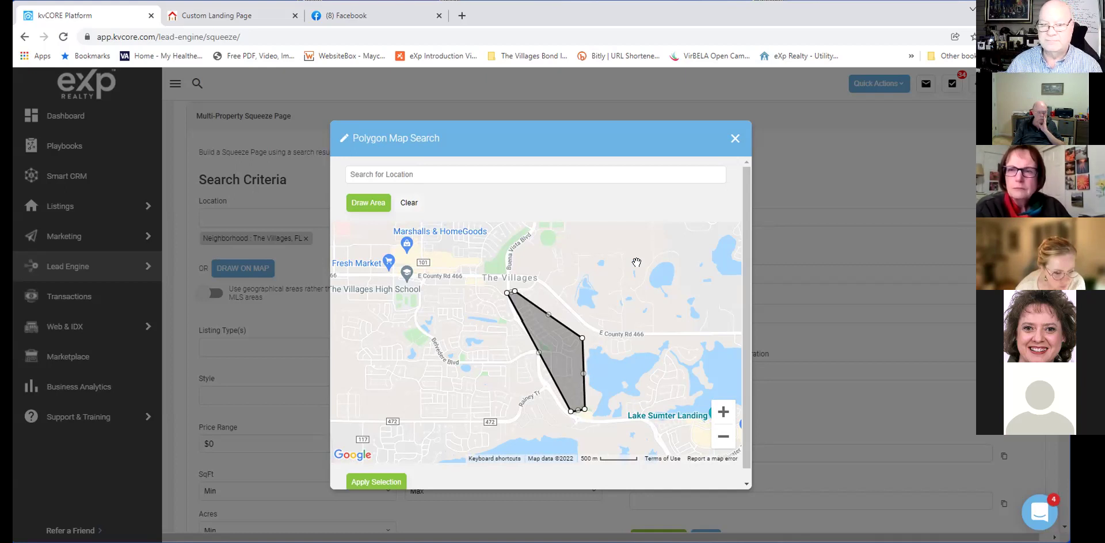
{"action": "scroll", "coordinate": [414, 242], "scroll_direction": "down", "scroll_amount": 3}
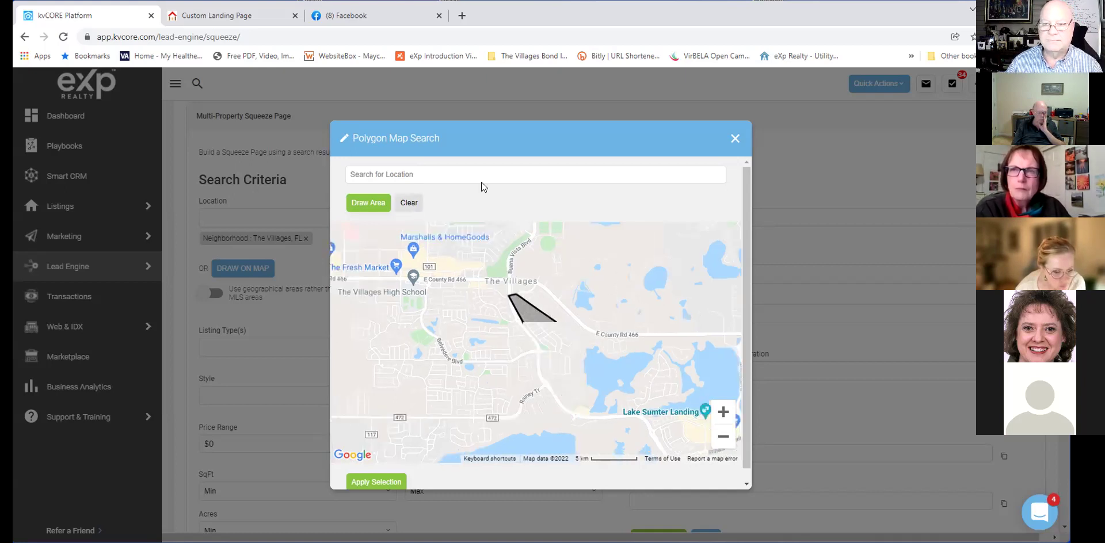
{"action": "left_click", "coordinate": [736, 138]}
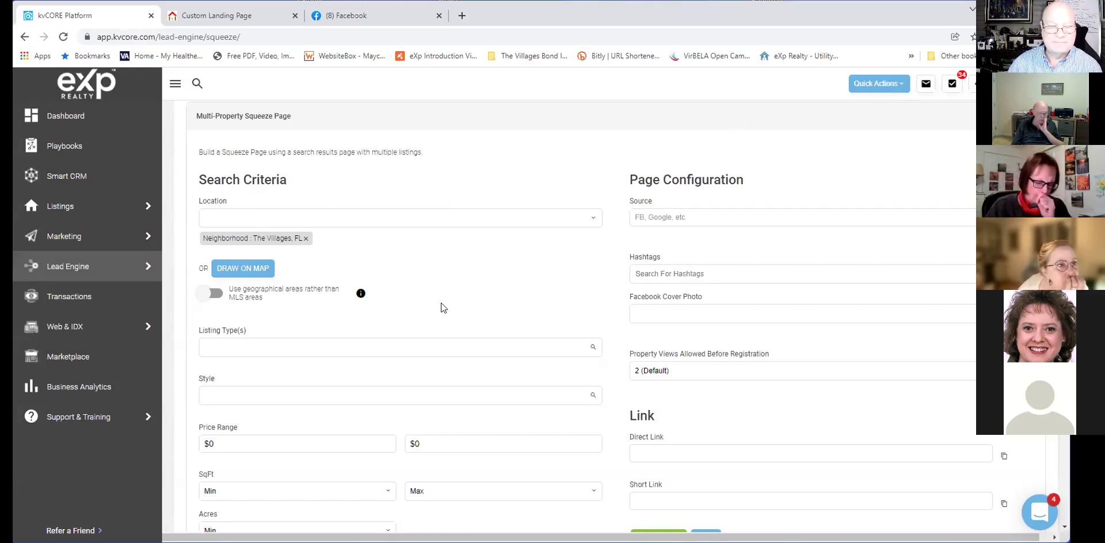
Choose Single Family from the Listing Type(s) dropdown.
{"action": "scroll", "coordinate": [469, 383], "scroll_direction": "down", "scroll_amount": 2}
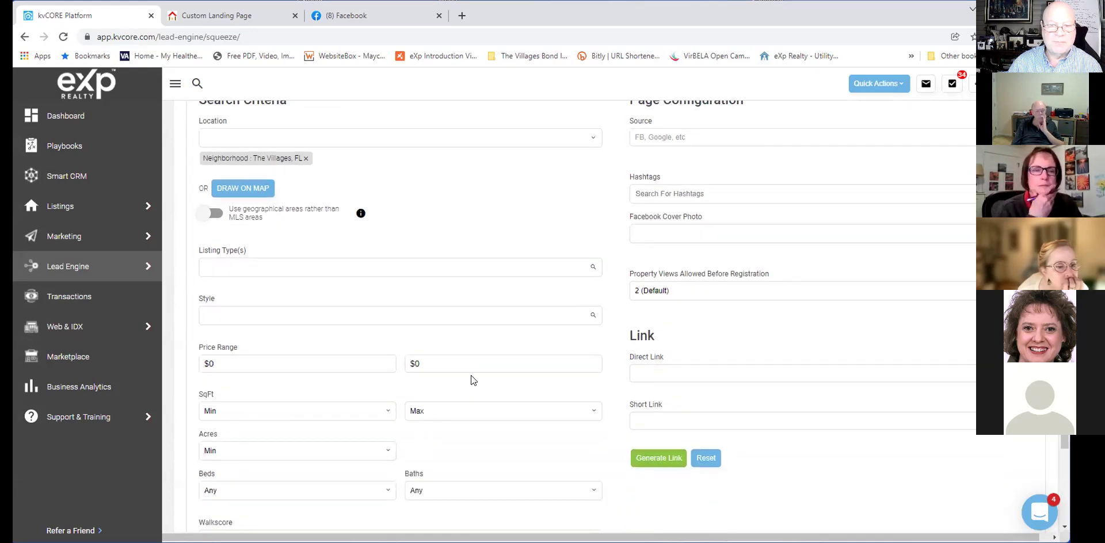
{"action": "left_click", "coordinate": [510, 271]}
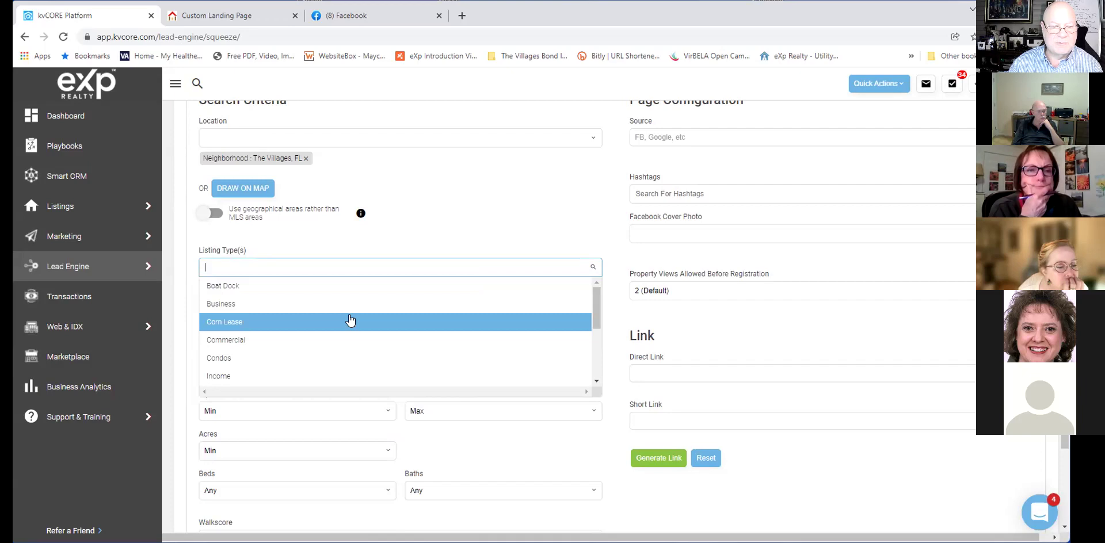
{"action": "scroll", "coordinate": [350, 321], "scroll_direction": "down", "scroll_amount": 4}
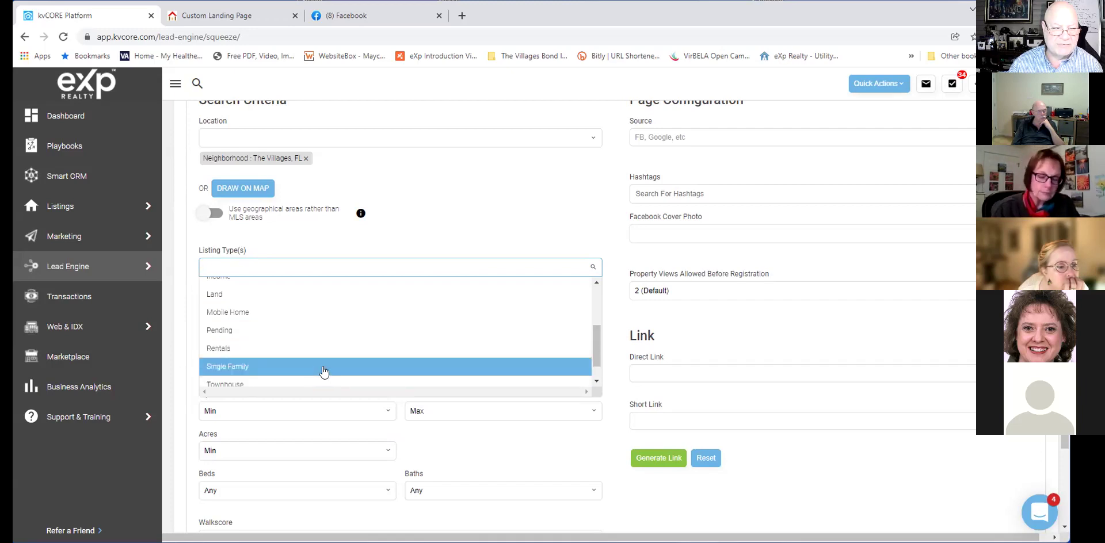
{"action": "scroll", "coordinate": [323, 372], "scroll_direction": "down", "scroll_amount": 2}
{"action": "scroll", "coordinate": [322, 368], "scroll_direction": "up", "scroll_amount": 3}
{"action": "scroll", "coordinate": [323, 363], "scroll_direction": "up", "scroll_amount": 1}
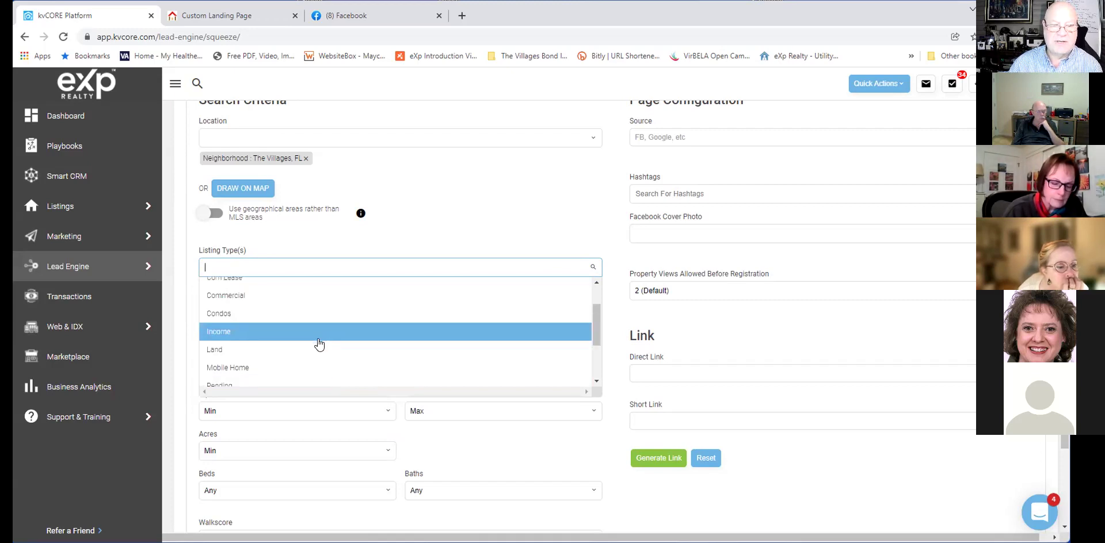
{"action": "scroll", "coordinate": [320, 344], "scroll_direction": "up", "scroll_amount": 1}
{"action": "scroll", "coordinate": [319, 344], "scroll_direction": "down", "scroll_amount": 3}
{"action": "scroll", "coordinate": [319, 344], "scroll_direction": "down", "scroll_amount": 1}
{"action": "left_click", "coordinate": [317, 362]}
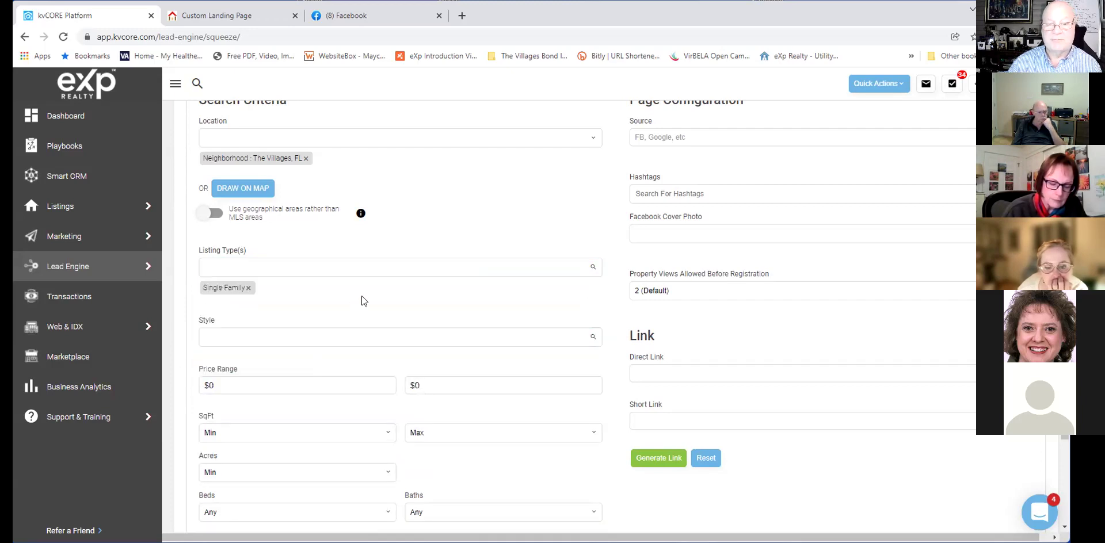
Pick Single Family Residence from the Style list, filtering it with 's'.
{"action": "left_click", "coordinate": [352, 337]}
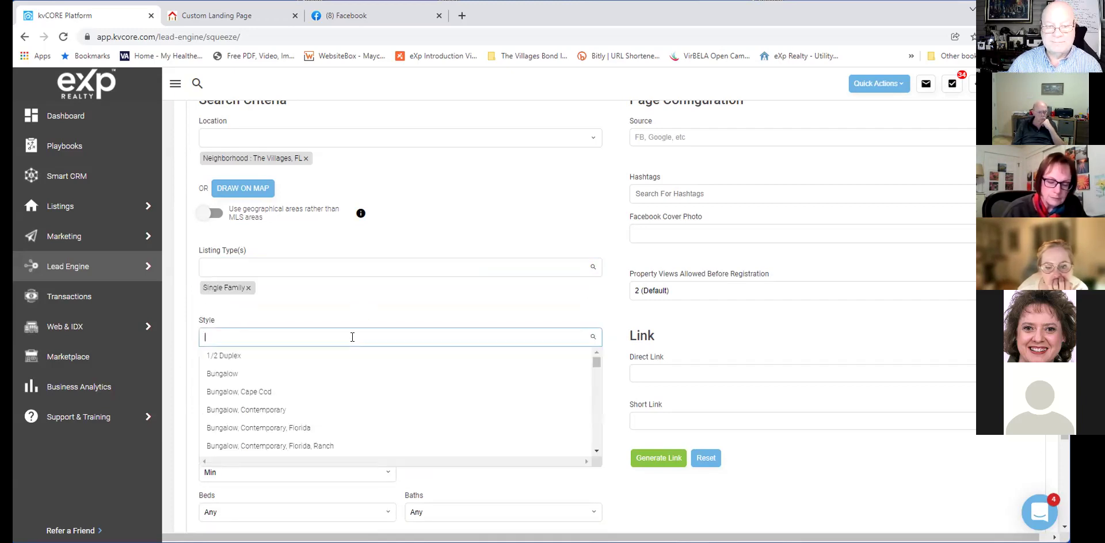
{"action": "scroll", "coordinate": [352, 338], "scroll_direction": "down", "scroll_amount": 1}
{"action": "scroll", "coordinate": [328, 357], "scroll_direction": "down", "scroll_amount": 2}
{"action": "scroll", "coordinate": [331, 358], "scroll_direction": "down", "scroll_amount": 5}
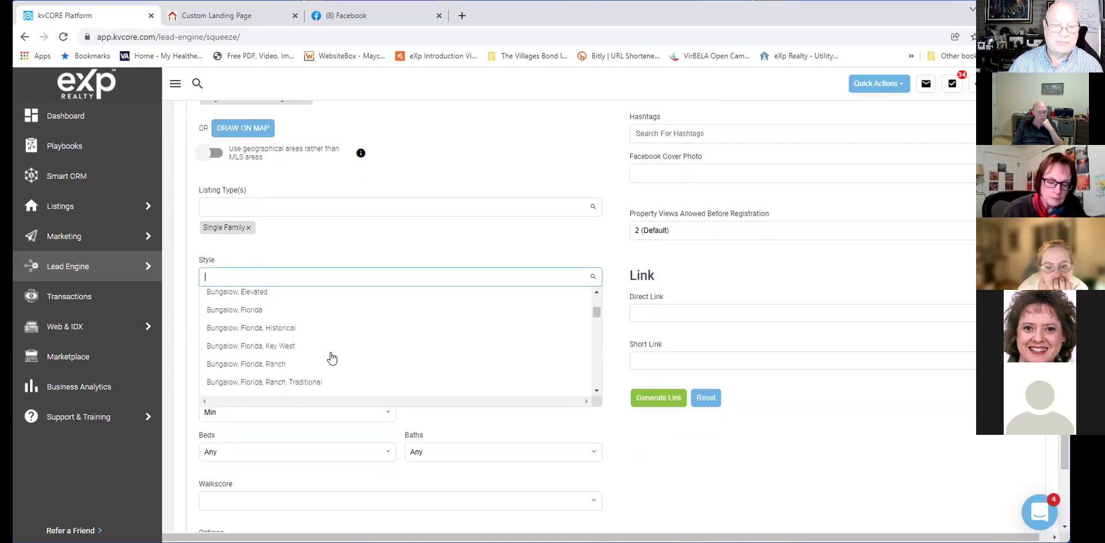
{"action": "scroll", "coordinate": [331, 358], "scroll_direction": "down", "scroll_amount": 6}
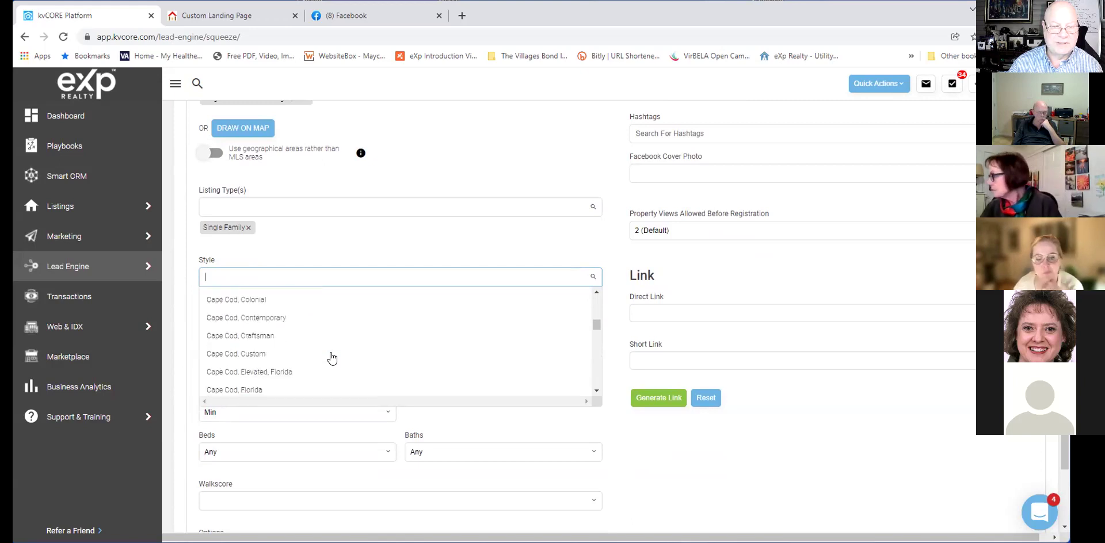
{"action": "scroll", "coordinate": [331, 358], "scroll_direction": "down", "scroll_amount": 5}
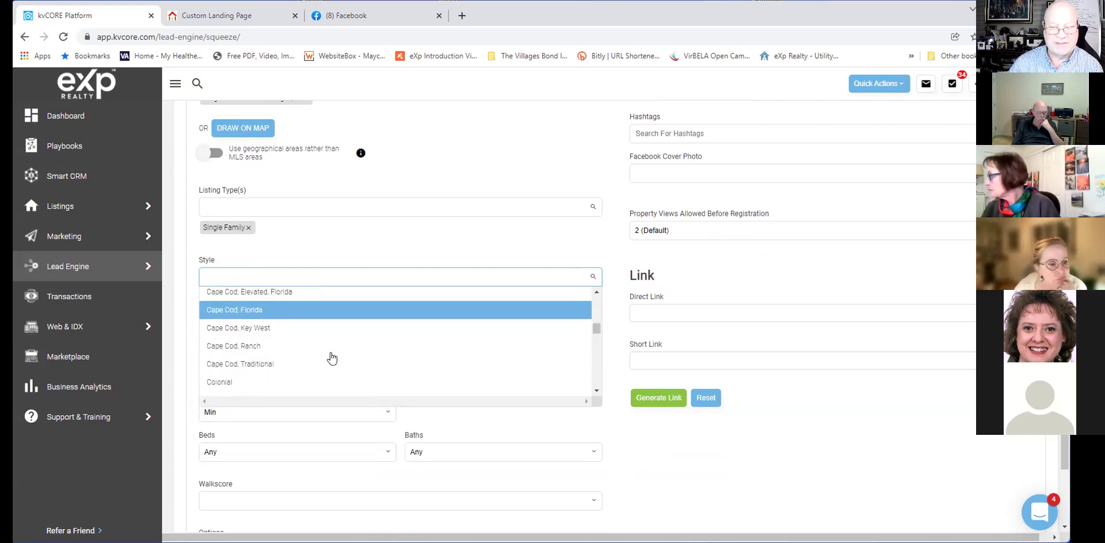
{"action": "scroll", "coordinate": [331, 358], "scroll_direction": "down", "scroll_amount": 4}
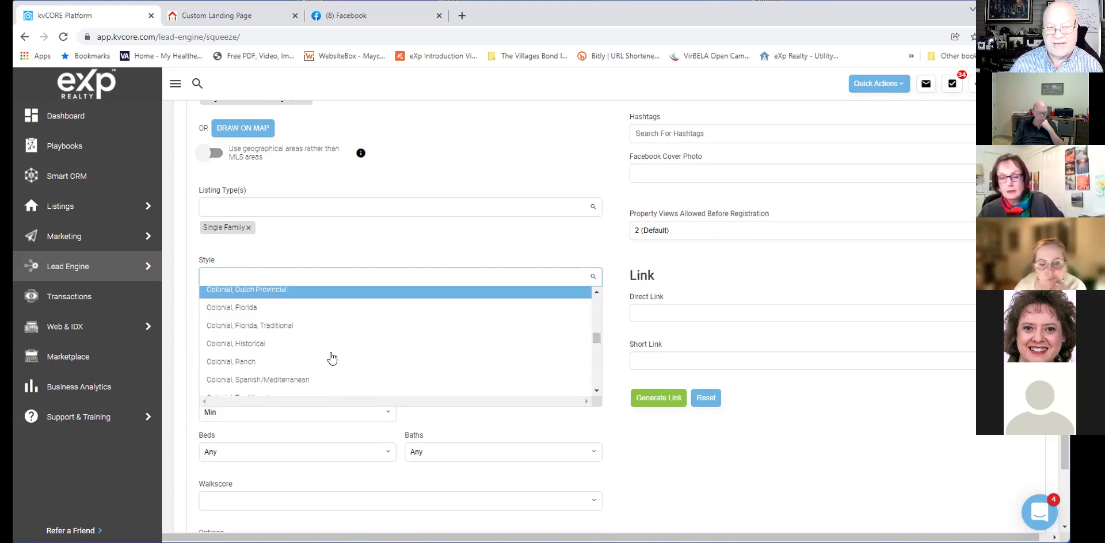
{"action": "scroll", "coordinate": [331, 358], "scroll_direction": "down", "scroll_amount": 5}
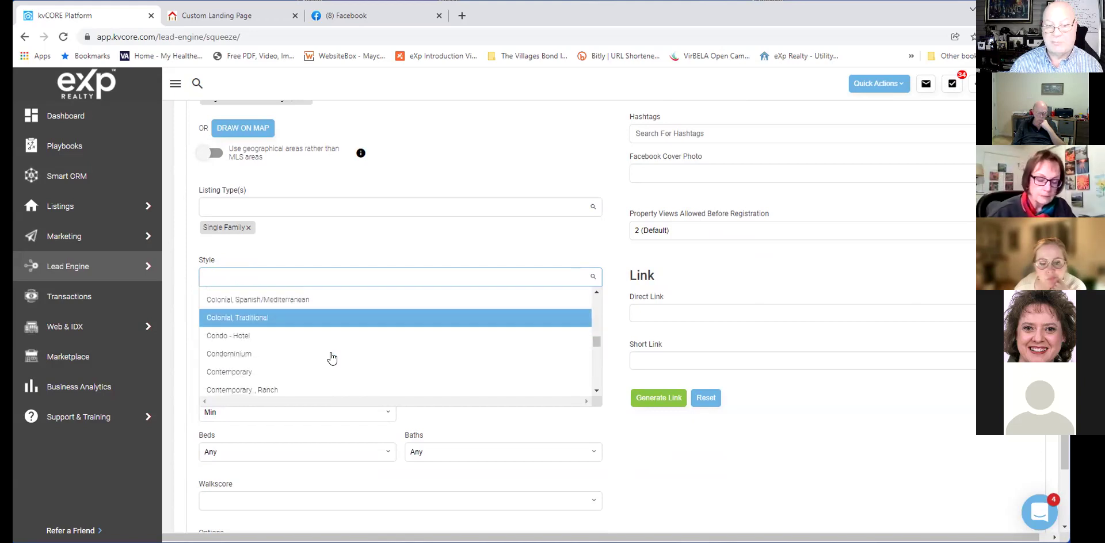
{"action": "scroll", "coordinate": [331, 358], "scroll_direction": "down", "scroll_amount": 5}
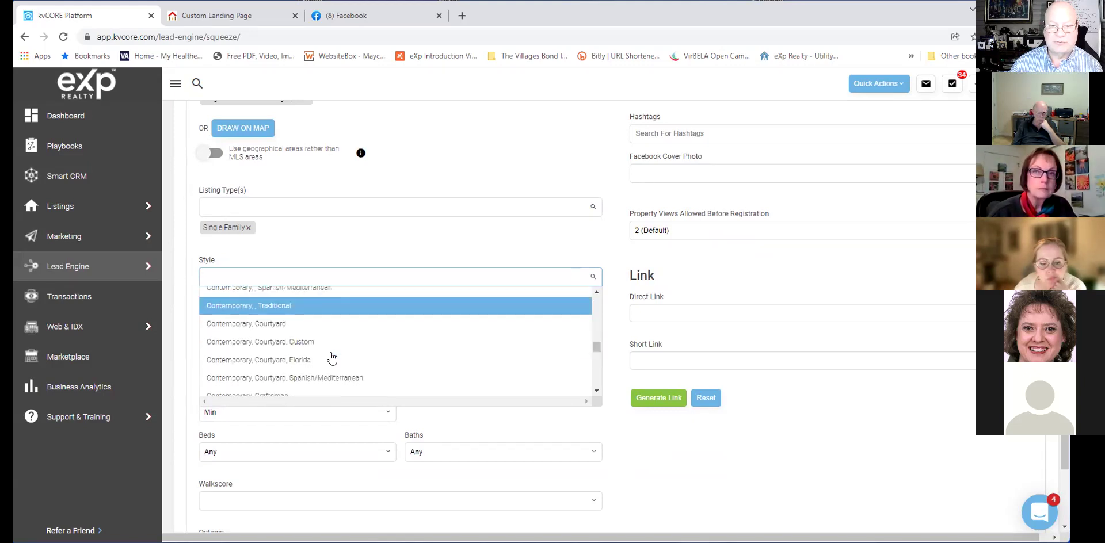
{"action": "scroll", "coordinate": [332, 358], "scroll_direction": "down", "scroll_amount": 5}
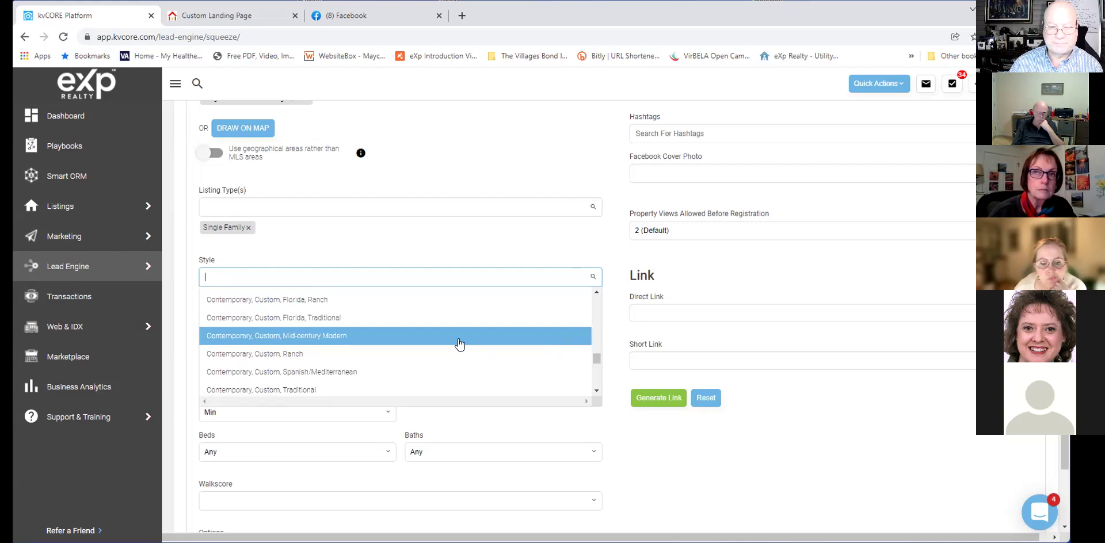
{"action": "scroll", "coordinate": [460, 344], "scroll_direction": "down", "scroll_amount": 3}
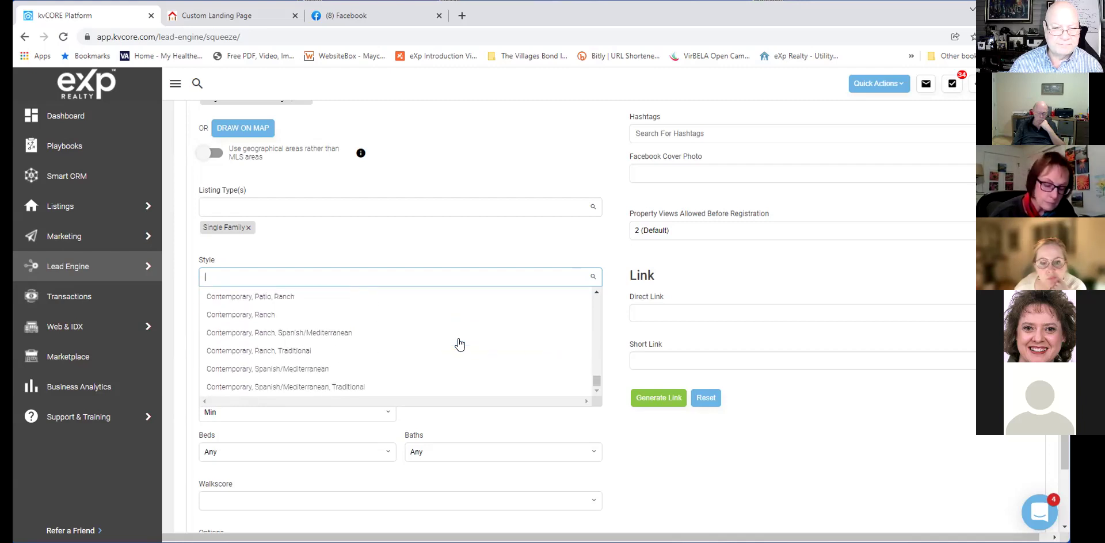
{"action": "scroll", "coordinate": [459, 344], "scroll_direction": "up", "scroll_amount": 3}
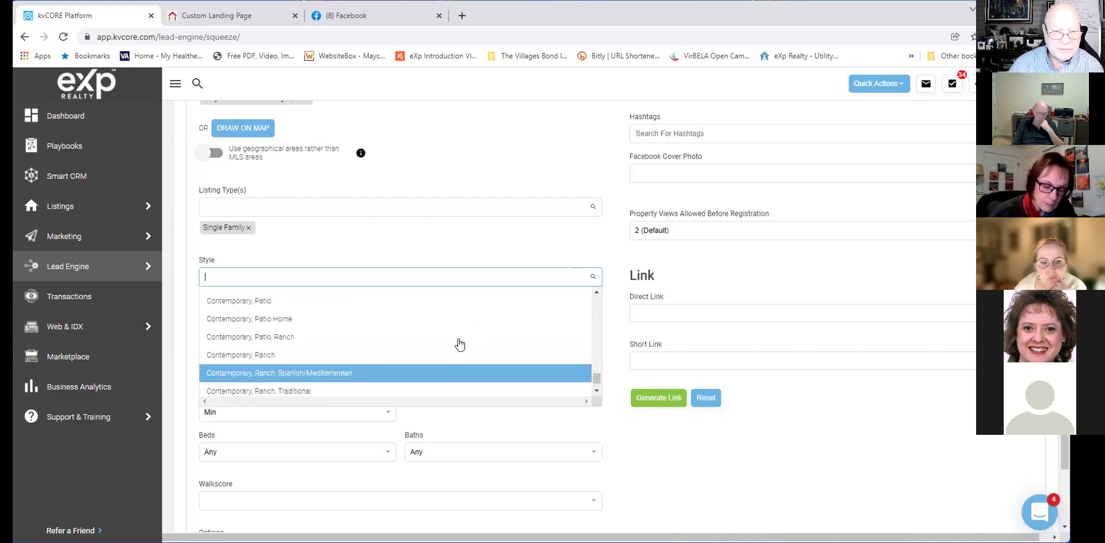
{"action": "scroll", "coordinate": [459, 344], "scroll_direction": "up", "scroll_amount": 3}
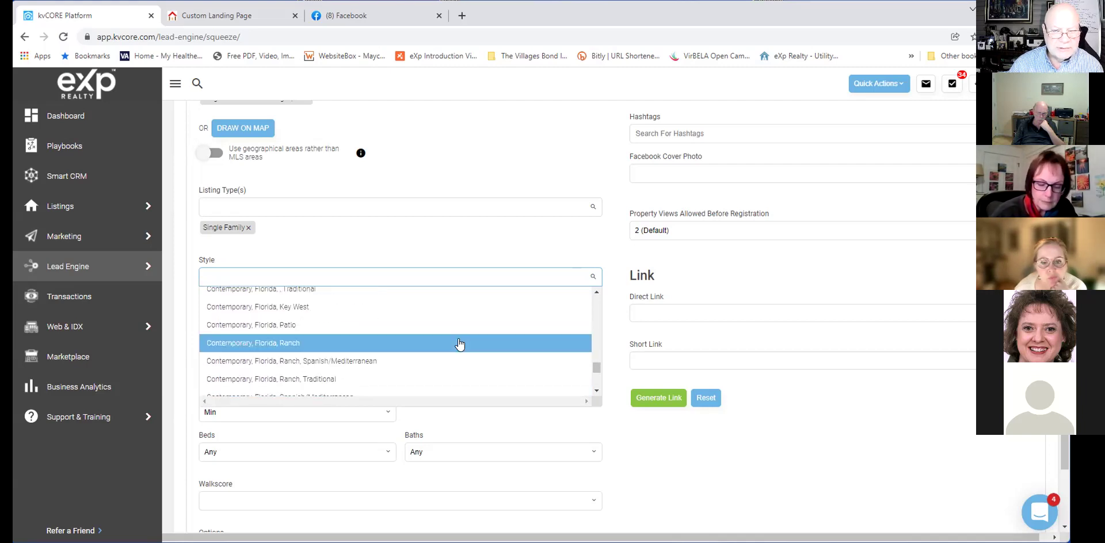
{"action": "scroll", "coordinate": [458, 344], "scroll_direction": "up", "scroll_amount": 4}
{"action": "scroll", "coordinate": [458, 344], "scroll_direction": "up", "scroll_amount": 5}
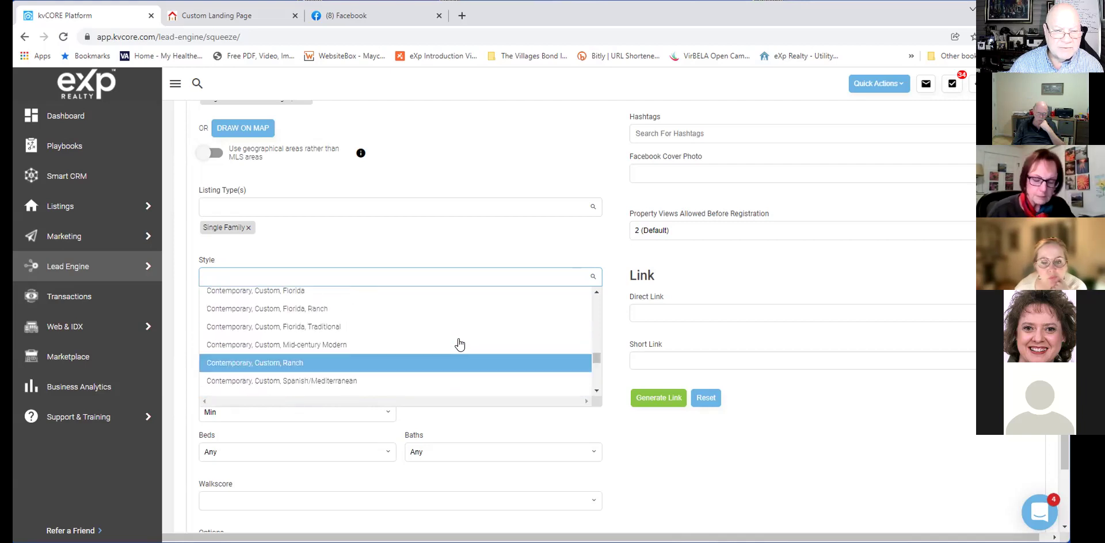
{"action": "scroll", "coordinate": [459, 344], "scroll_direction": "up", "scroll_amount": 3}
{"action": "type", "text": "si"}
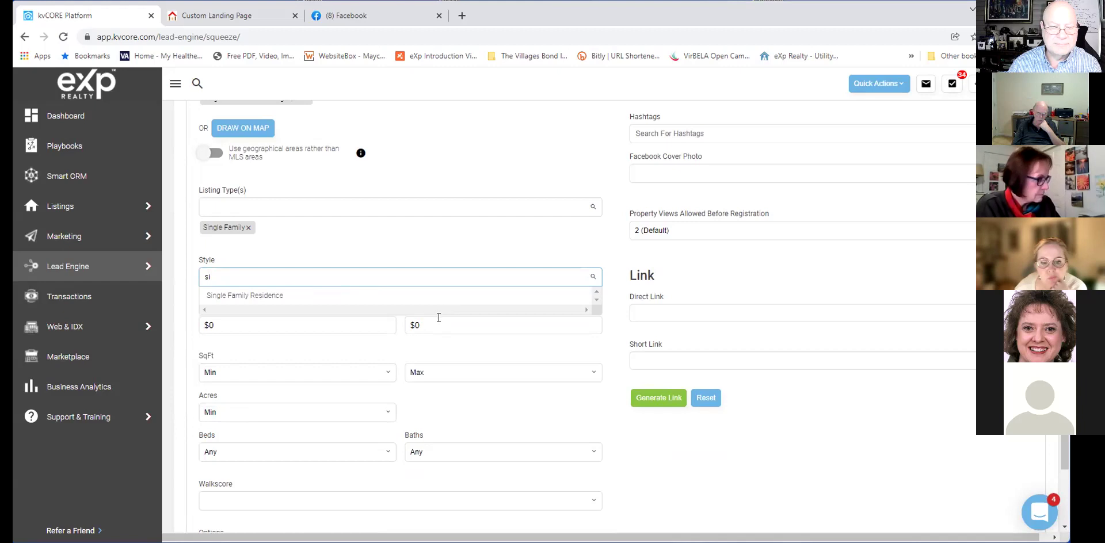
{"action": "left_click", "coordinate": [321, 297]}
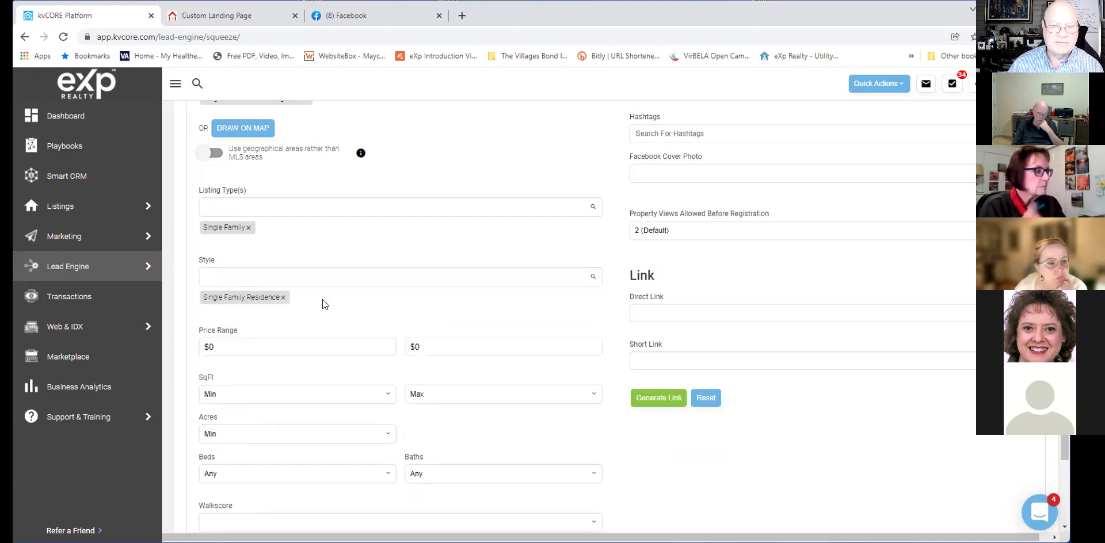
Enter a price range of 300,000 to 500,000.
{"action": "left_click", "coordinate": [293, 345]}
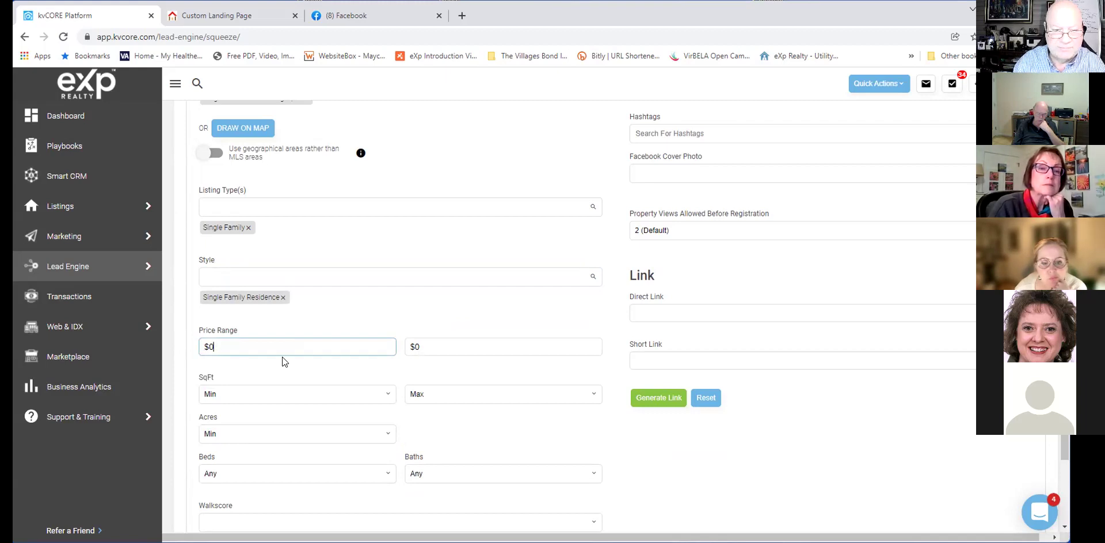
{"action": "type", "text": "3"}
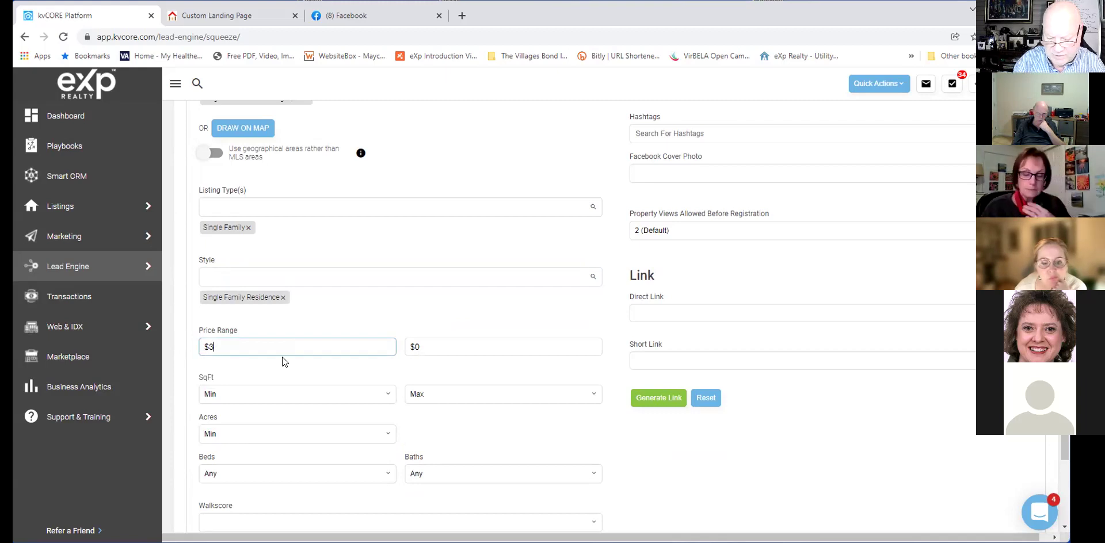
{"action": "type", "text": "00,000"}
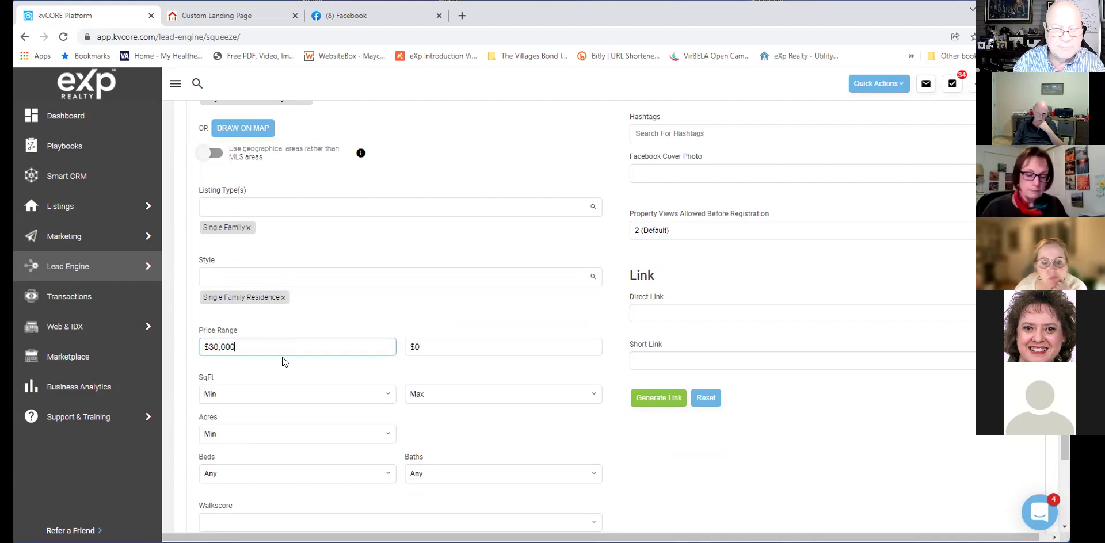
{"action": "key", "text": "Tab"}
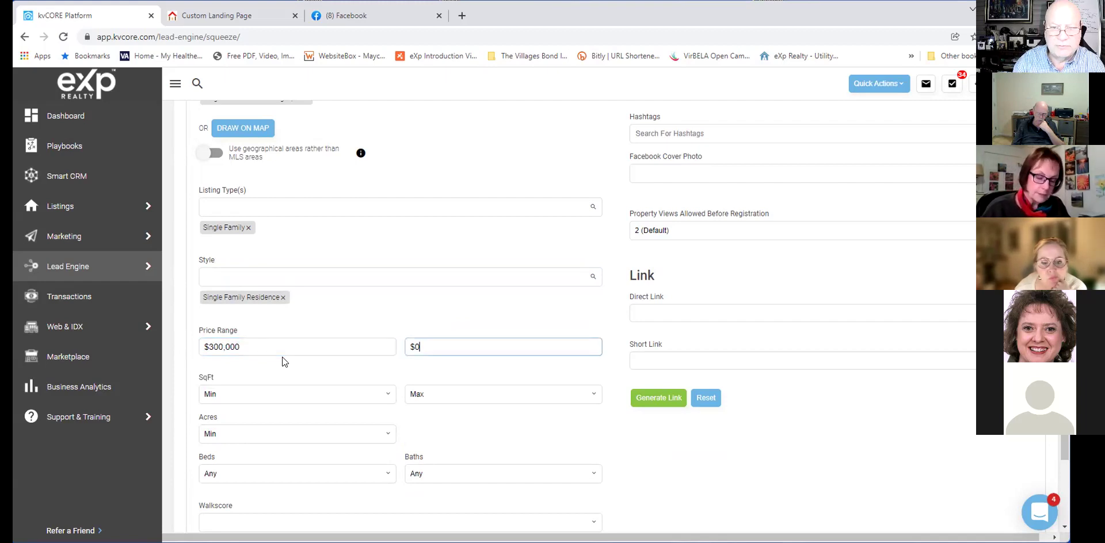
{"action": "type", "text": "500,0"}
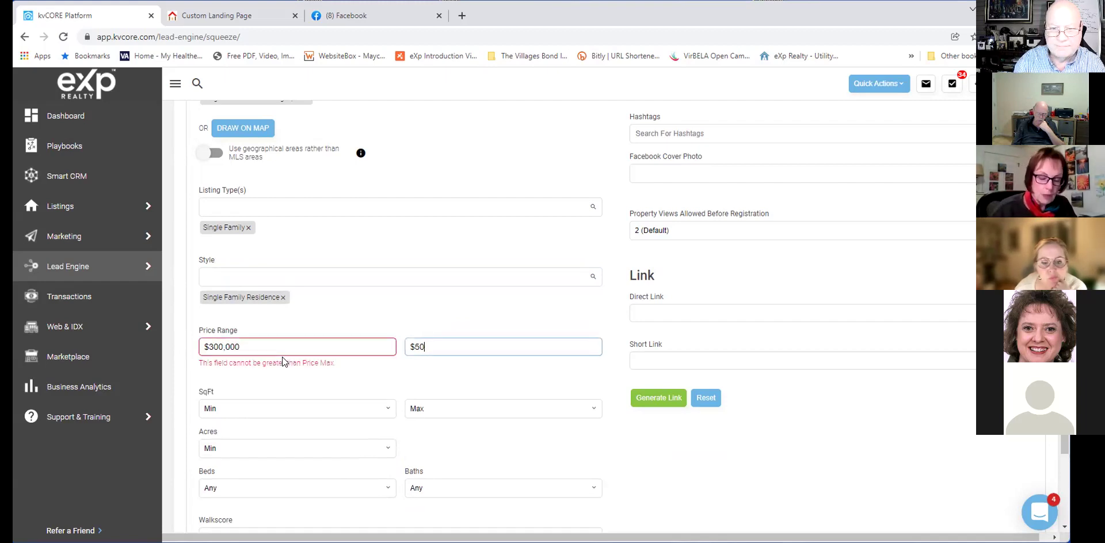
{"action": "type", "text": "00"}
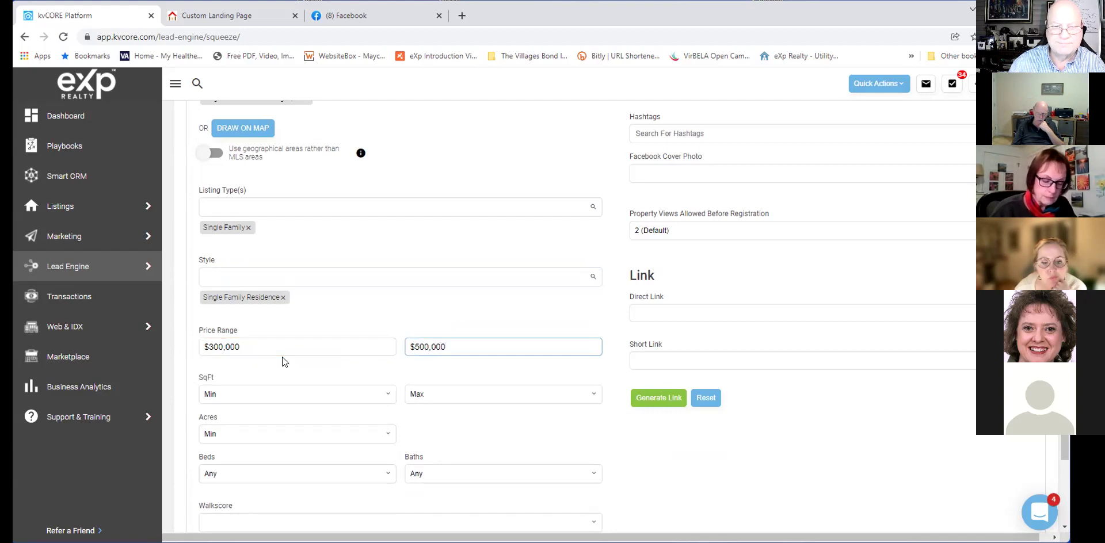
Check the SqFt and Acres dropdowns, leaving them at Min/Max.
{"action": "scroll", "coordinate": [329, 340], "scroll_direction": "down", "scroll_amount": 1}
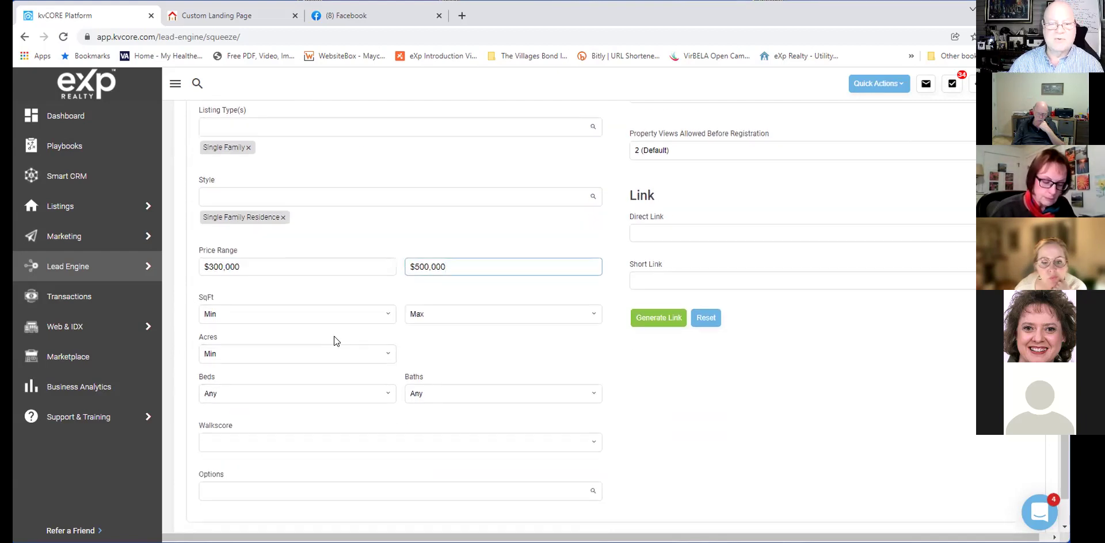
{"action": "left_click", "coordinate": [335, 314]}
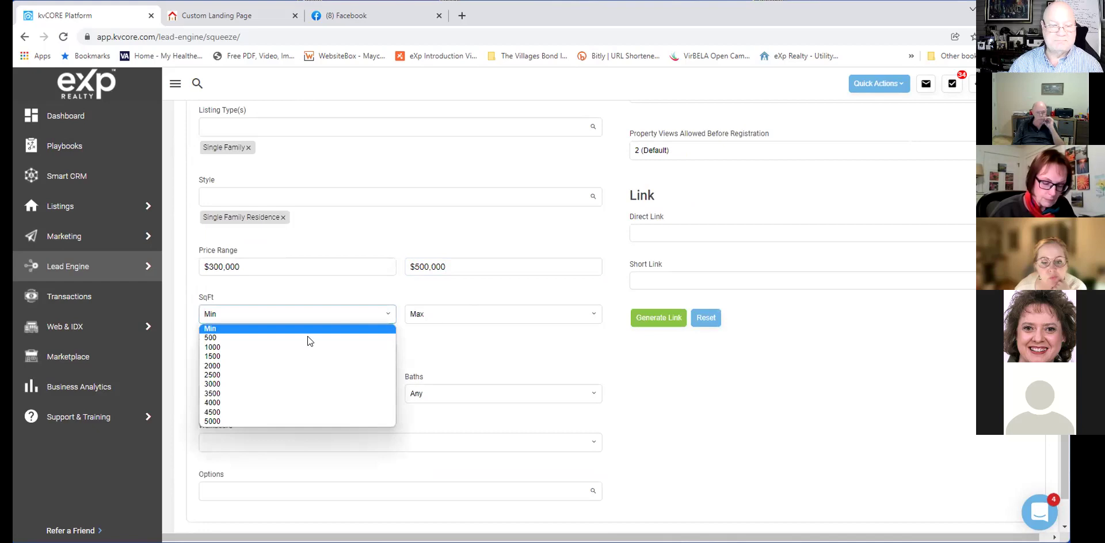
{"action": "left_click", "coordinate": [520, 321]}
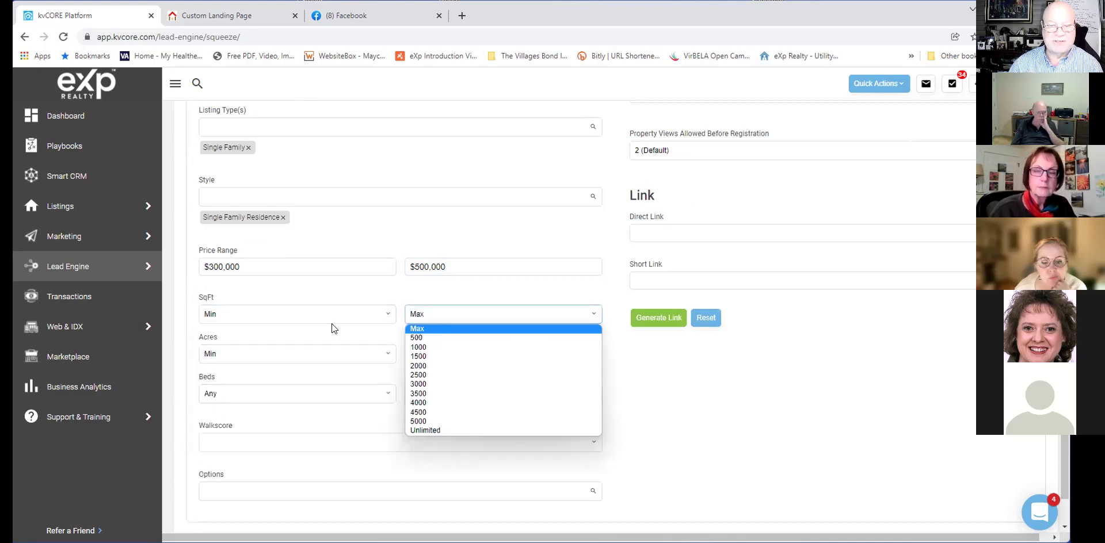
{"action": "left_click", "coordinate": [291, 355]}
{"action": "left_click", "coordinate": [291, 355]}
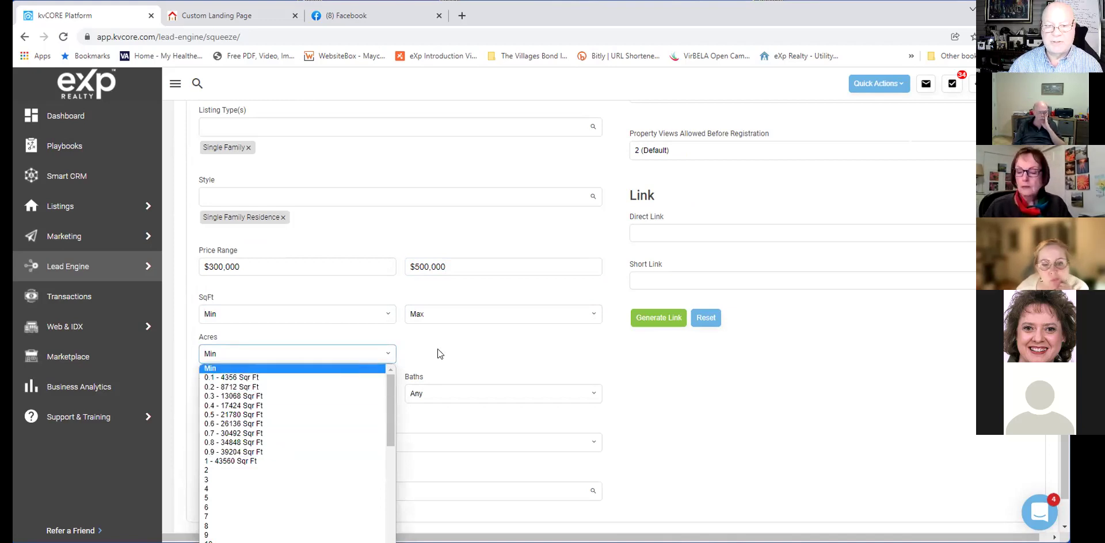
{"action": "scroll", "coordinate": [437, 349], "scroll_direction": "down", "scroll_amount": 1}
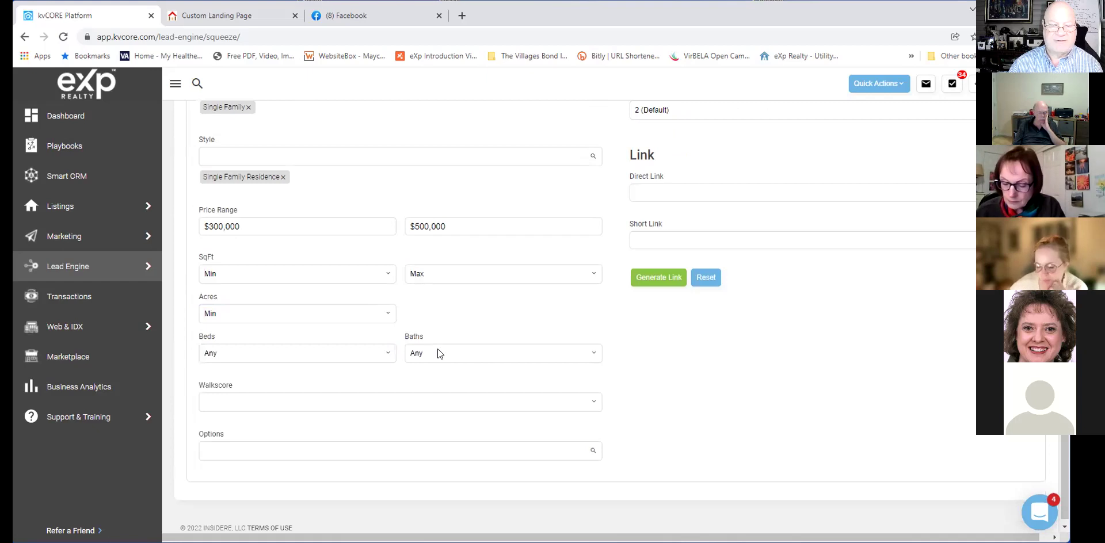
Leave Acres at Min and set Beds to 3+ and Baths to 2+.
{"action": "left_click", "coordinate": [385, 309]}
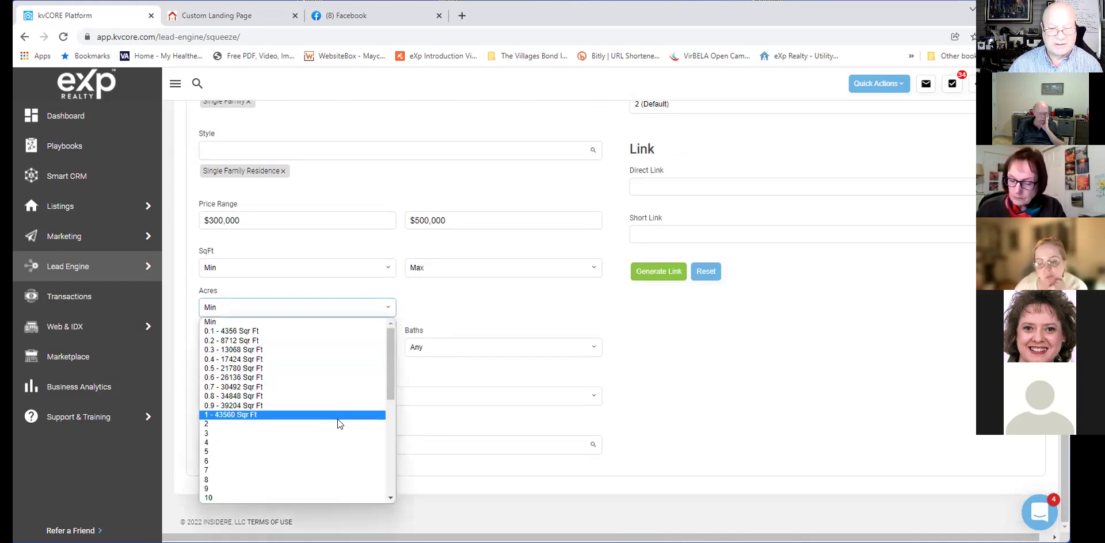
{"action": "left_click", "coordinate": [468, 304]}
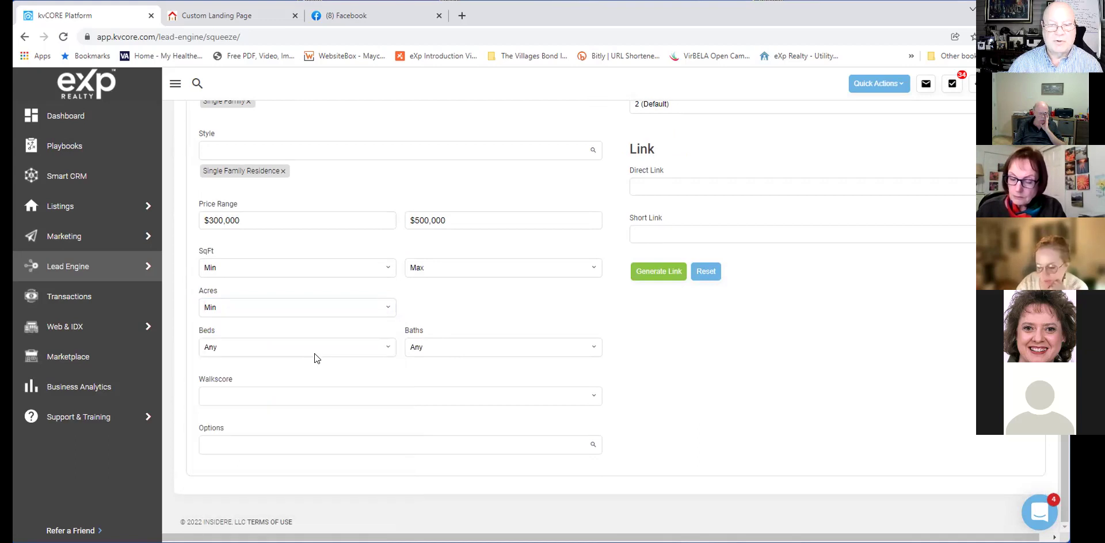
{"action": "left_click", "coordinate": [314, 353]}
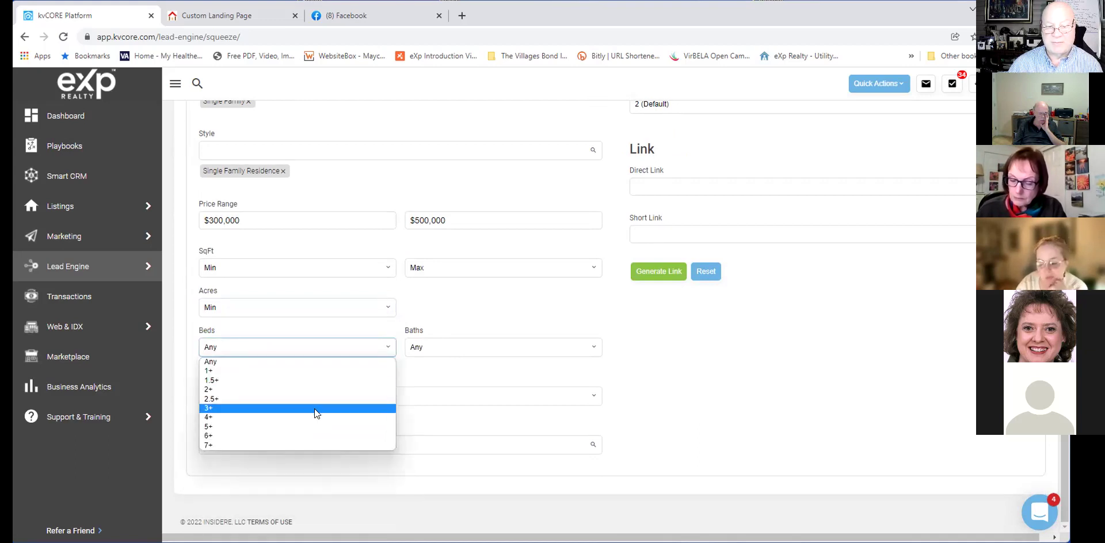
{"action": "left_click", "coordinate": [314, 409]}
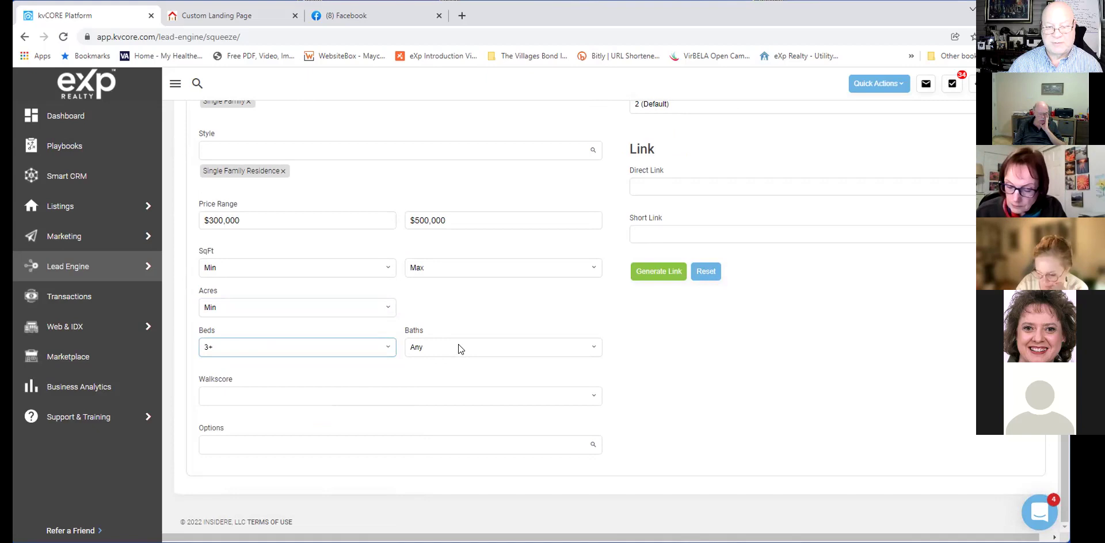
{"action": "left_click", "coordinate": [458, 347]}
{"action": "left_click", "coordinate": [450, 387]}
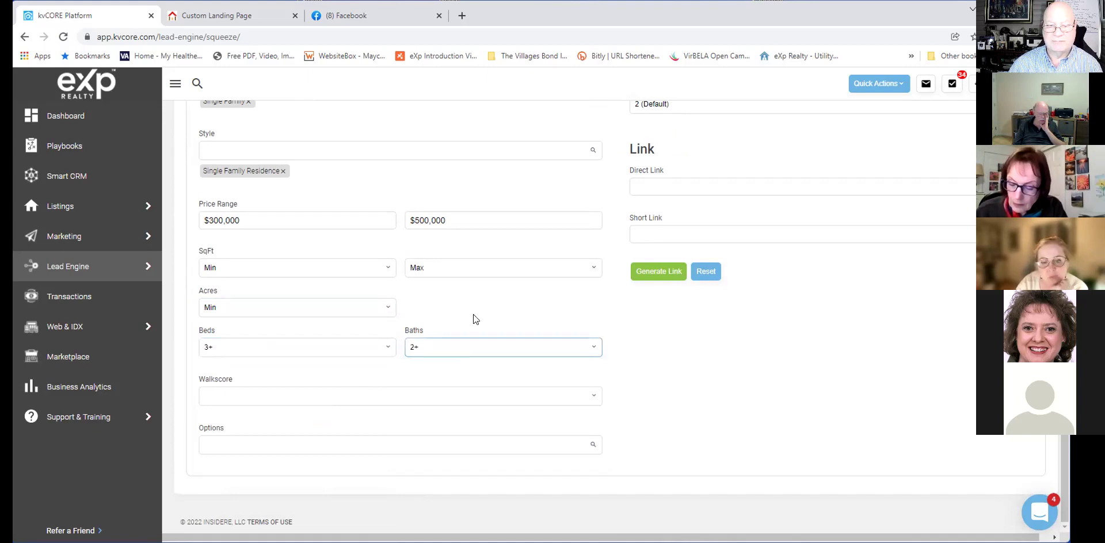
{"action": "left_click", "coordinate": [481, 345]}
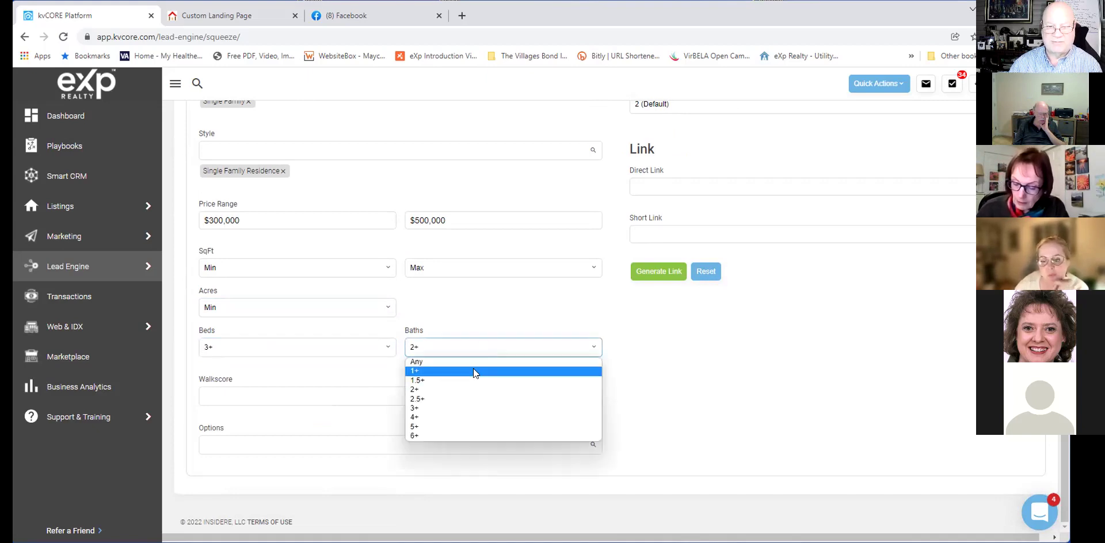
{"action": "left_click", "coordinate": [244, 343]}
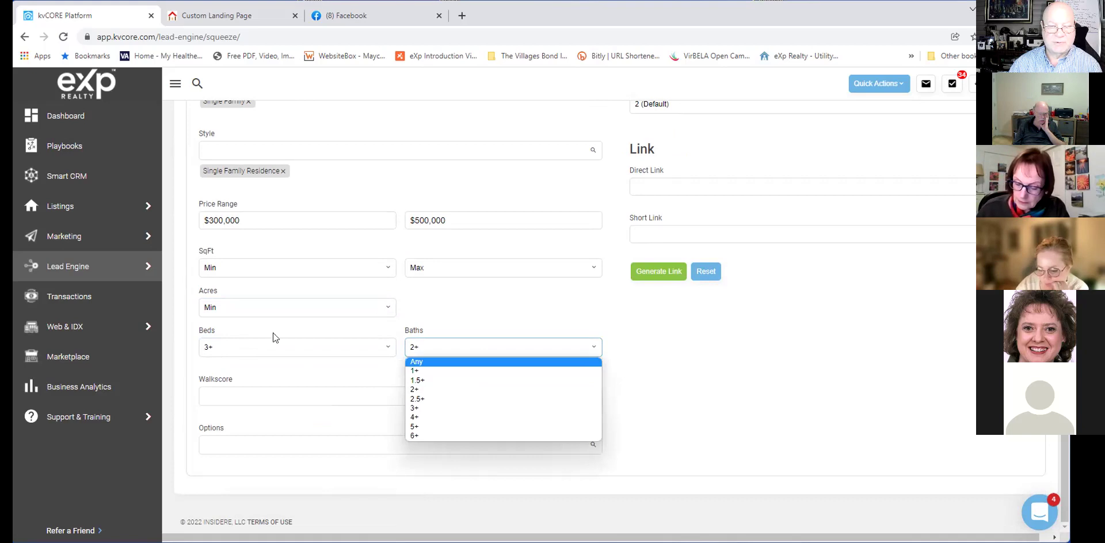
{"action": "left_click", "coordinate": [481, 311]}
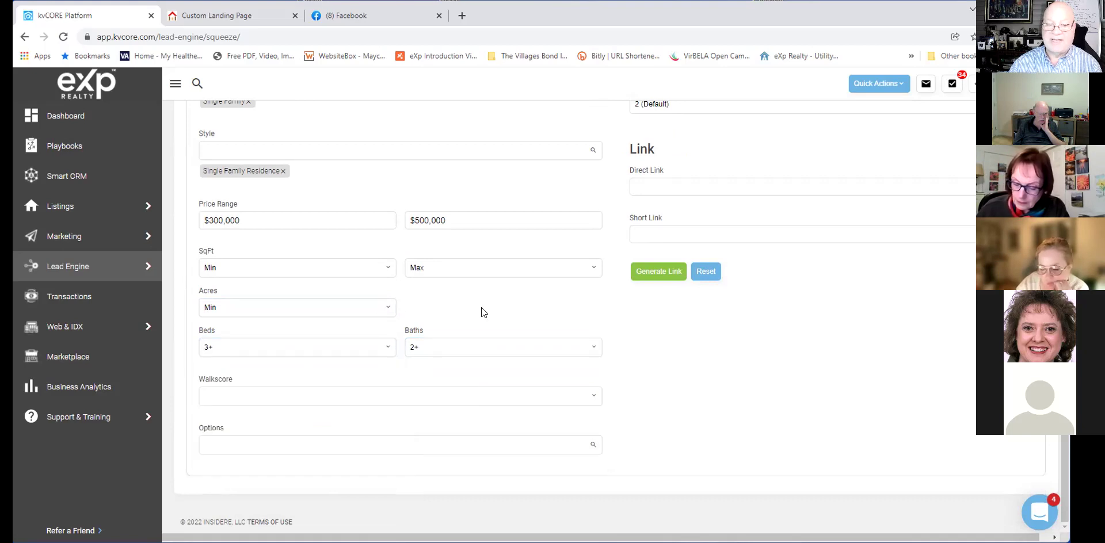
Leave the Walkscore filter blank after reviewing its choices.
{"action": "left_click", "coordinate": [548, 399]}
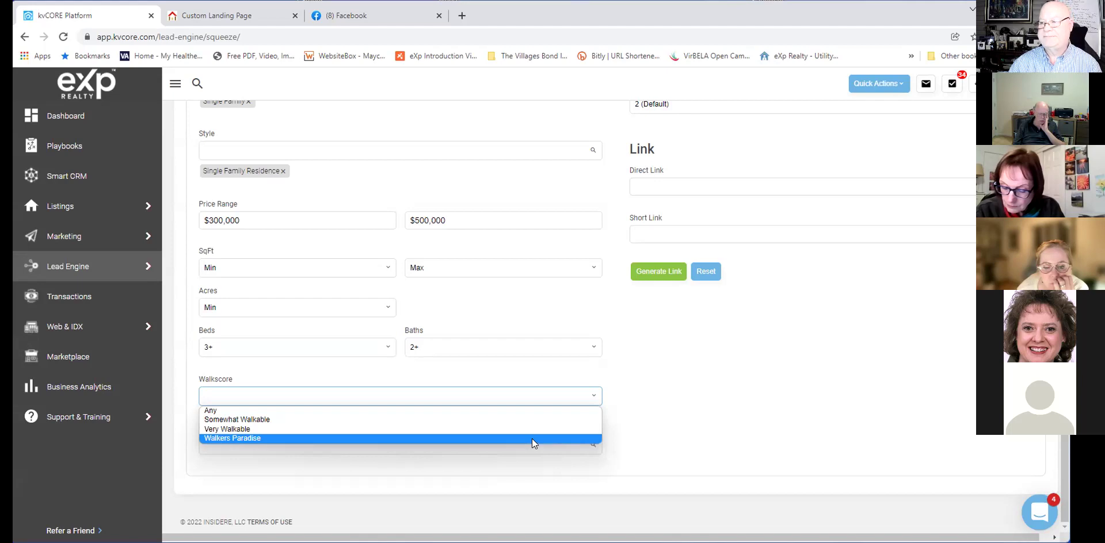
{"action": "left_click", "coordinate": [549, 370]}
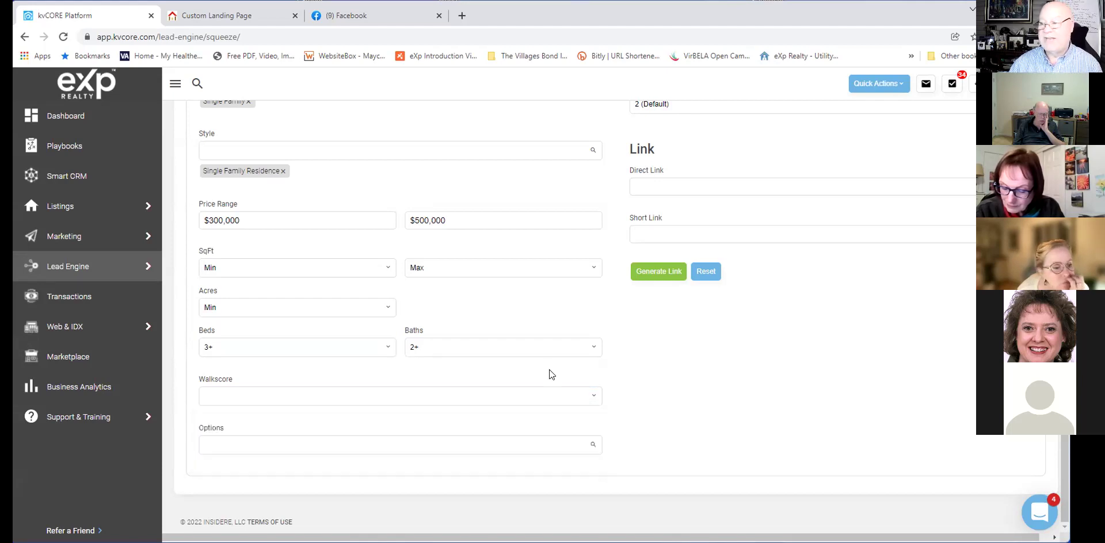
{"action": "left_click", "coordinate": [547, 401]}
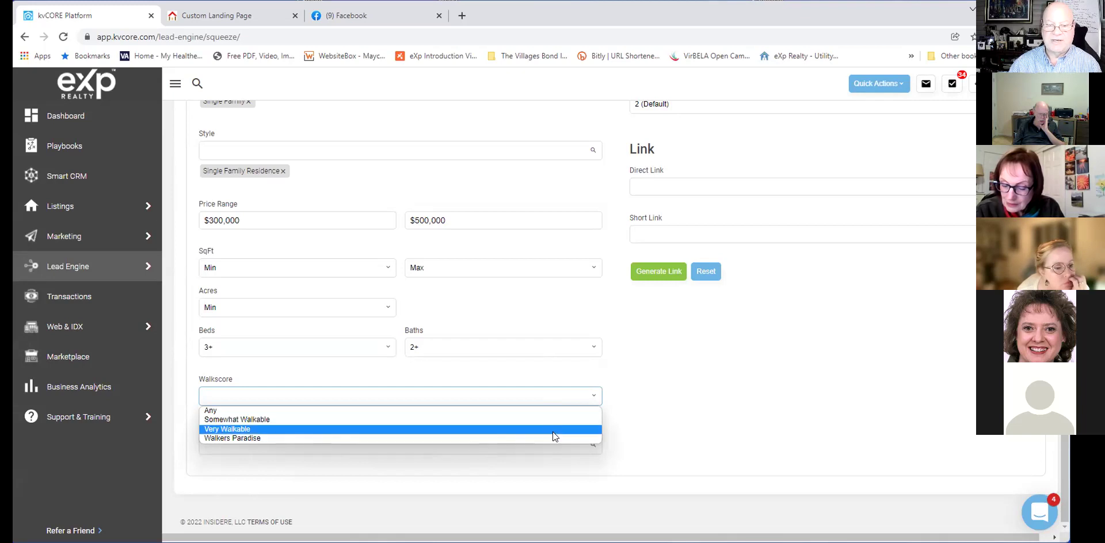
{"action": "left_click", "coordinate": [571, 378]}
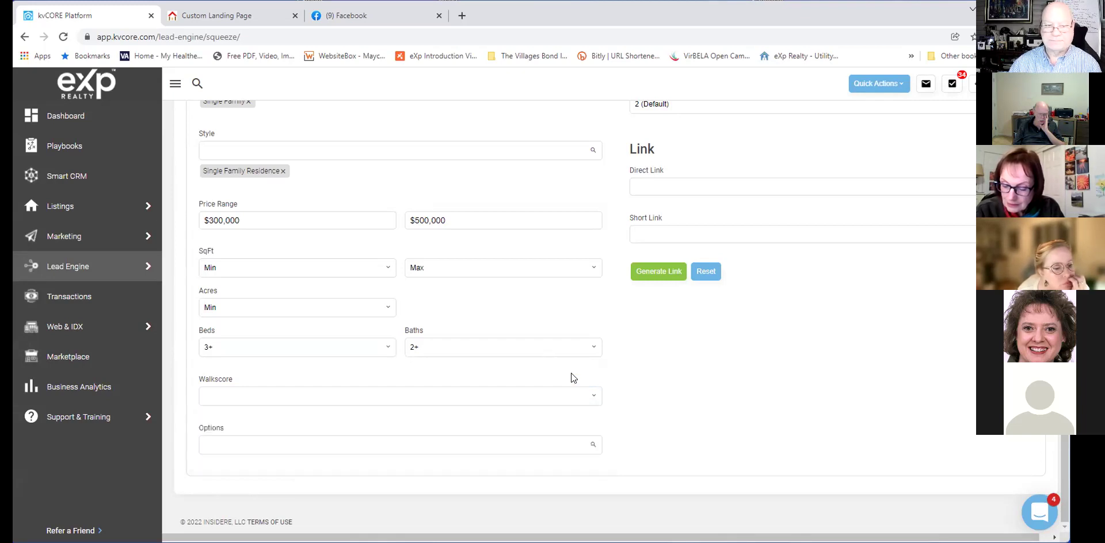
Add the Adult 55+ tag from the Options dropdown.
{"action": "left_click", "coordinate": [544, 446]}
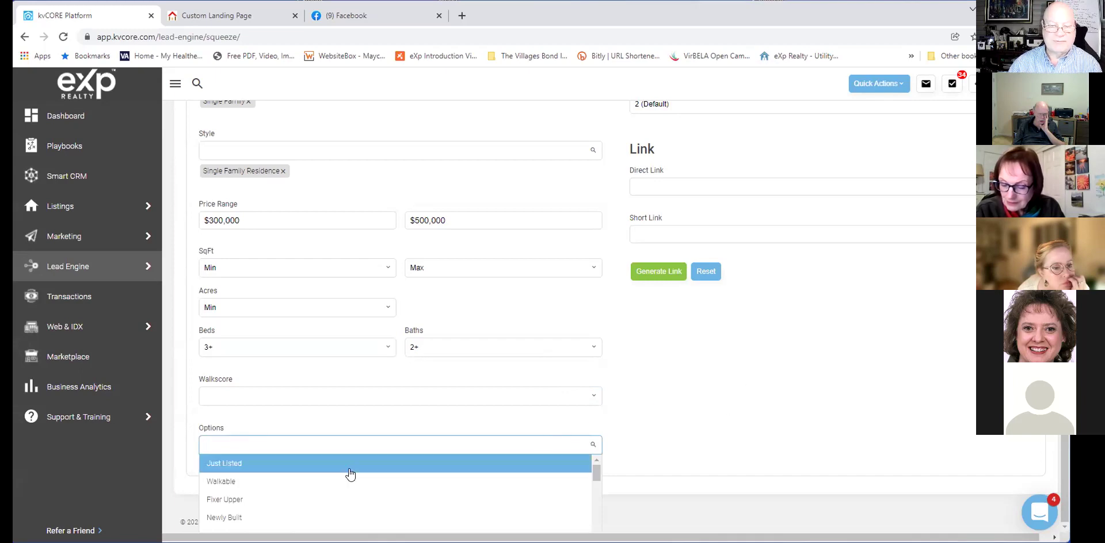
{"action": "scroll", "coordinate": [350, 473], "scroll_direction": "down", "scroll_amount": 2}
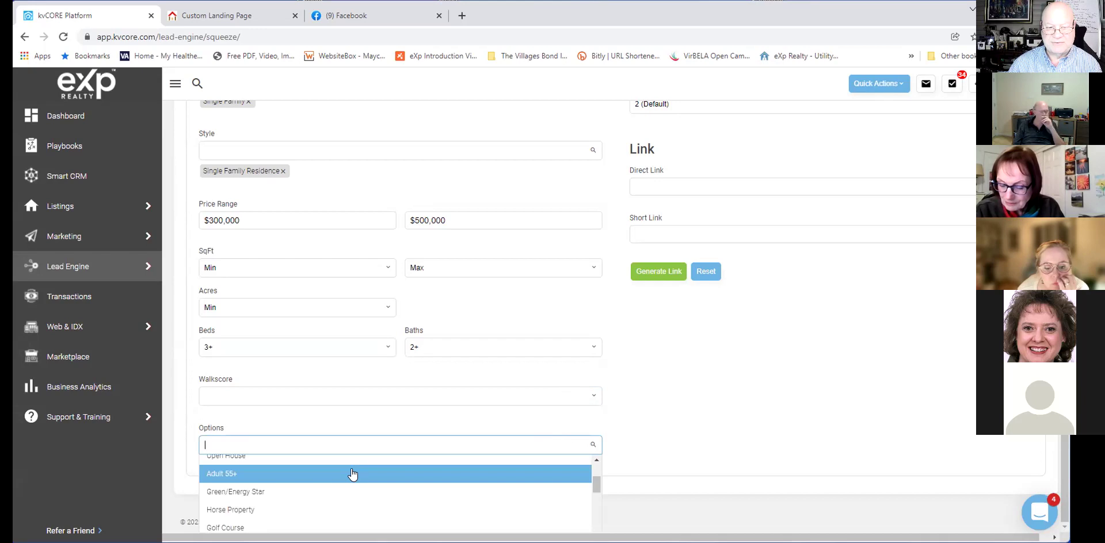
{"action": "scroll", "coordinate": [352, 474], "scroll_direction": "down", "scroll_amount": 3}
{"action": "scroll", "coordinate": [352, 474], "scroll_direction": "down", "scroll_amount": 3}
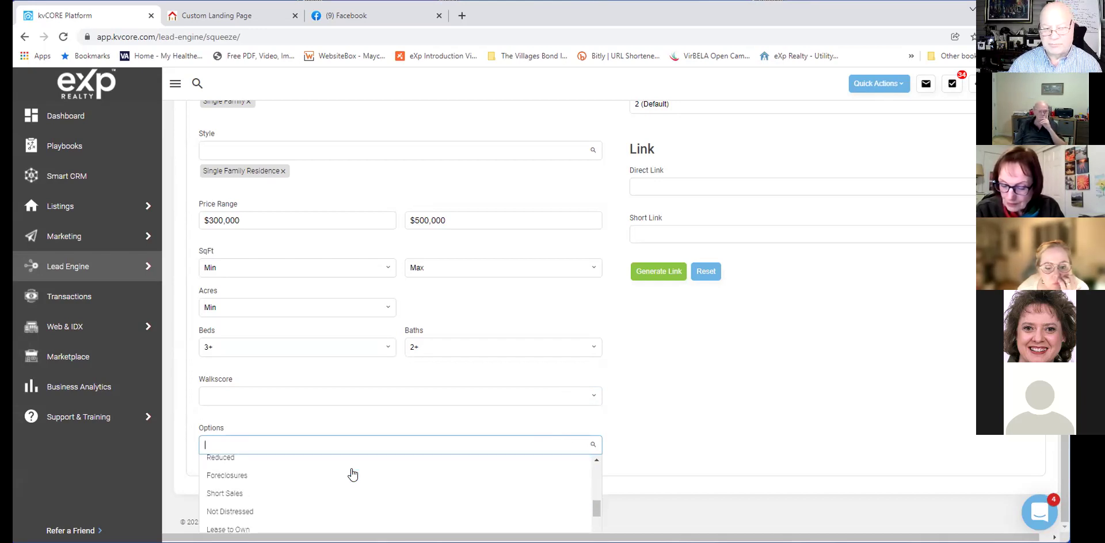
{"action": "scroll", "coordinate": [352, 473], "scroll_direction": "down", "scroll_amount": 1}
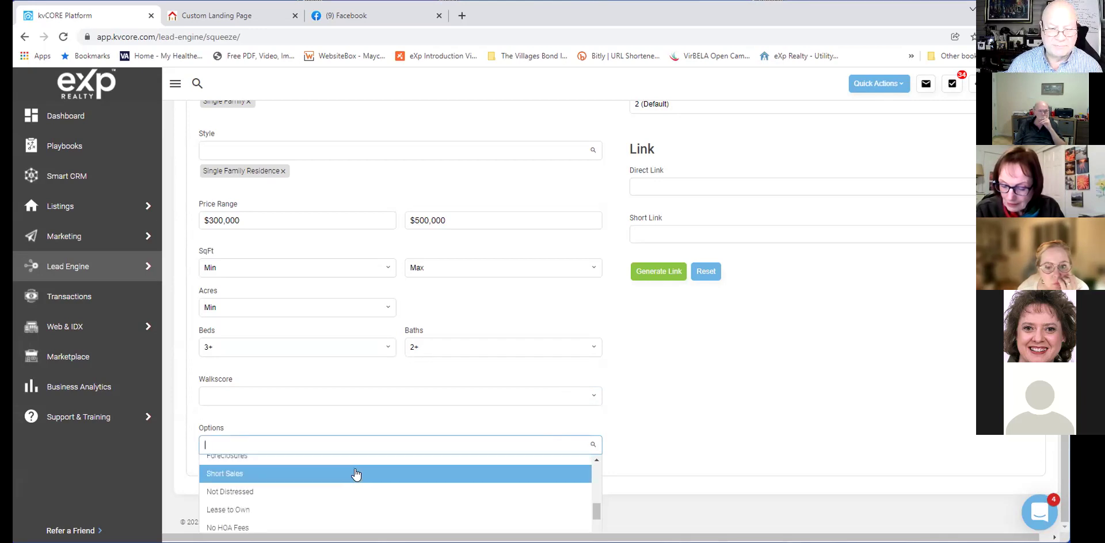
{"action": "scroll", "coordinate": [355, 474], "scroll_direction": "down", "scroll_amount": 1}
{"action": "scroll", "coordinate": [356, 474], "scroll_direction": "up", "scroll_amount": 3}
{"action": "scroll", "coordinate": [357, 474], "scroll_direction": "up", "scroll_amount": 3}
{"action": "scroll", "coordinate": [357, 474], "scroll_direction": "down", "scroll_amount": 5}
{"action": "scroll", "coordinate": [356, 474], "scroll_direction": "down", "scroll_amount": 1}
{"action": "scroll", "coordinate": [354, 476], "scroll_direction": "down", "scroll_amount": 2}
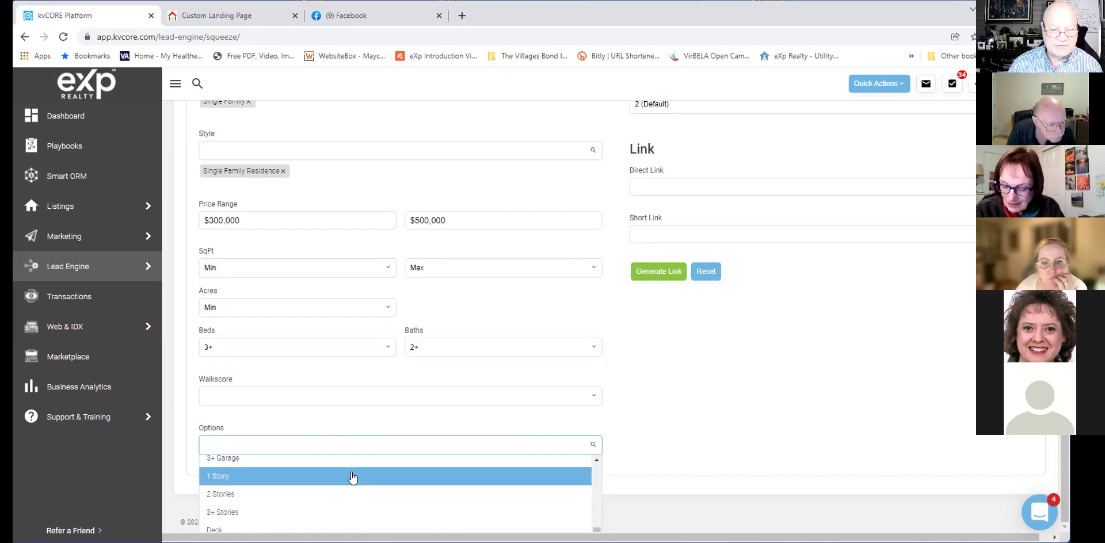
{"action": "scroll", "coordinate": [352, 481], "scroll_direction": "down", "scroll_amount": 2}
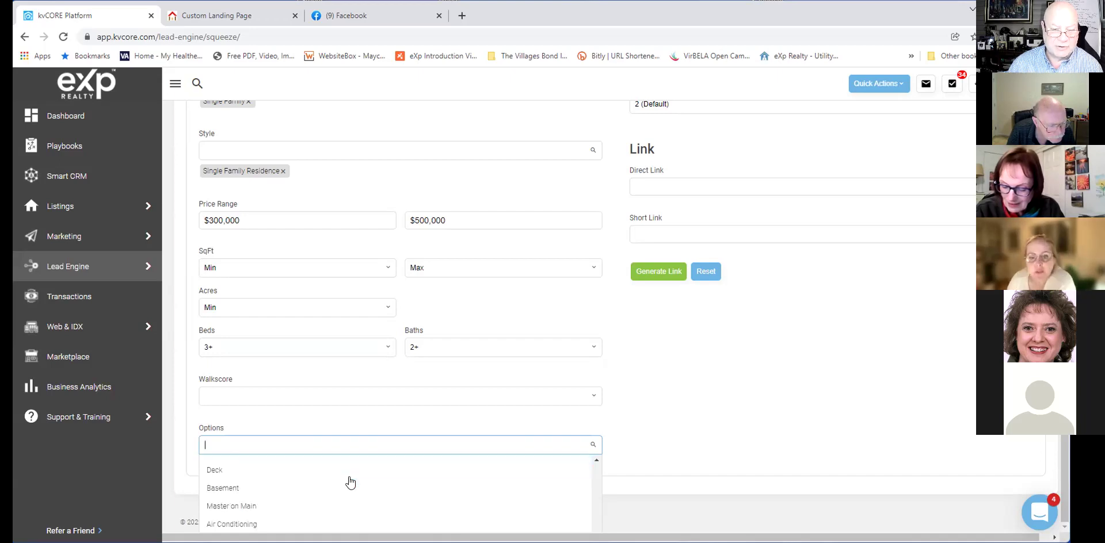
{"action": "scroll", "coordinate": [351, 482], "scroll_direction": "down", "scroll_amount": 1}
{"action": "scroll", "coordinate": [350, 482], "scroll_direction": "up", "scroll_amount": 2}
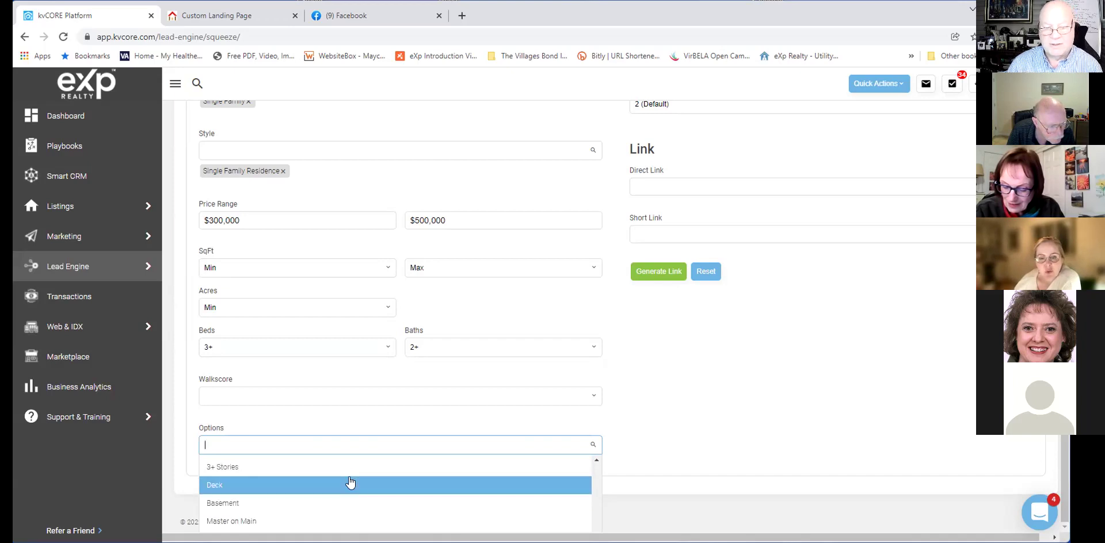
{"action": "scroll", "coordinate": [350, 482], "scroll_direction": "up", "scroll_amount": 3}
{"action": "scroll", "coordinate": [350, 483], "scroll_direction": "down", "scroll_amount": 10}
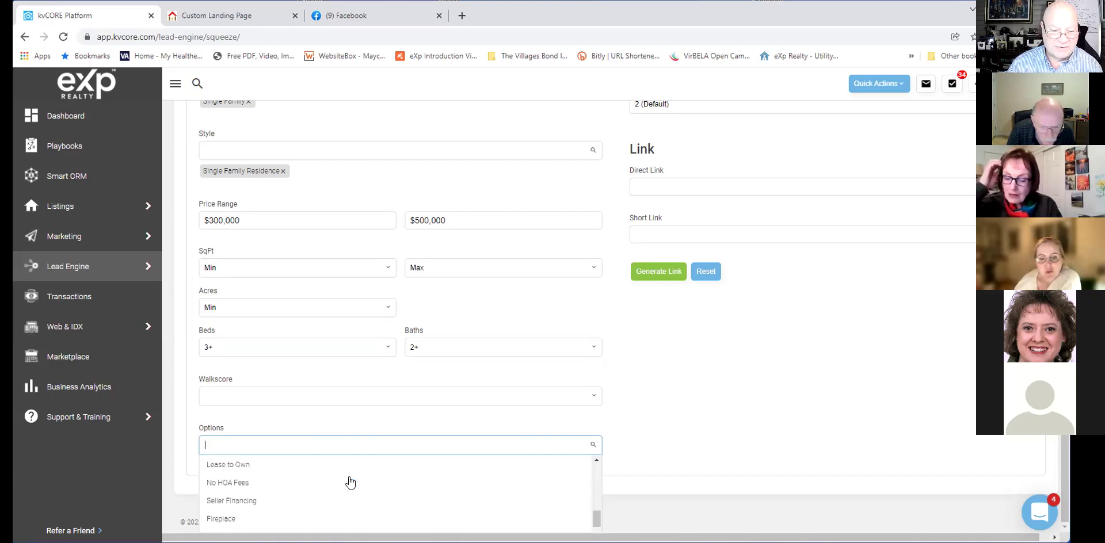
{"action": "scroll", "coordinate": [353, 483], "scroll_direction": "up", "scroll_amount": 5}
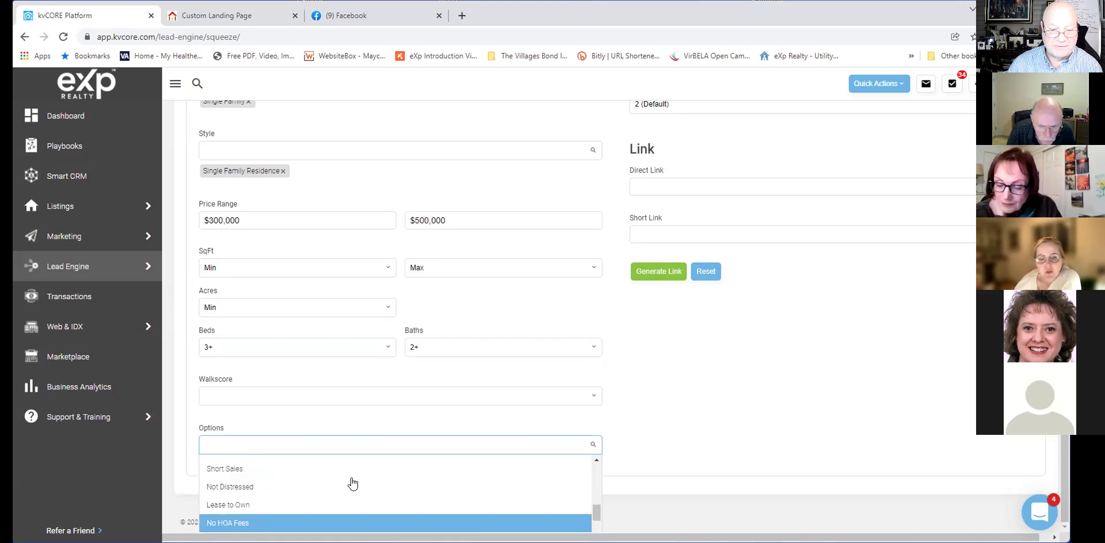
{"action": "scroll", "coordinate": [353, 483], "scroll_direction": "up", "scroll_amount": 5}
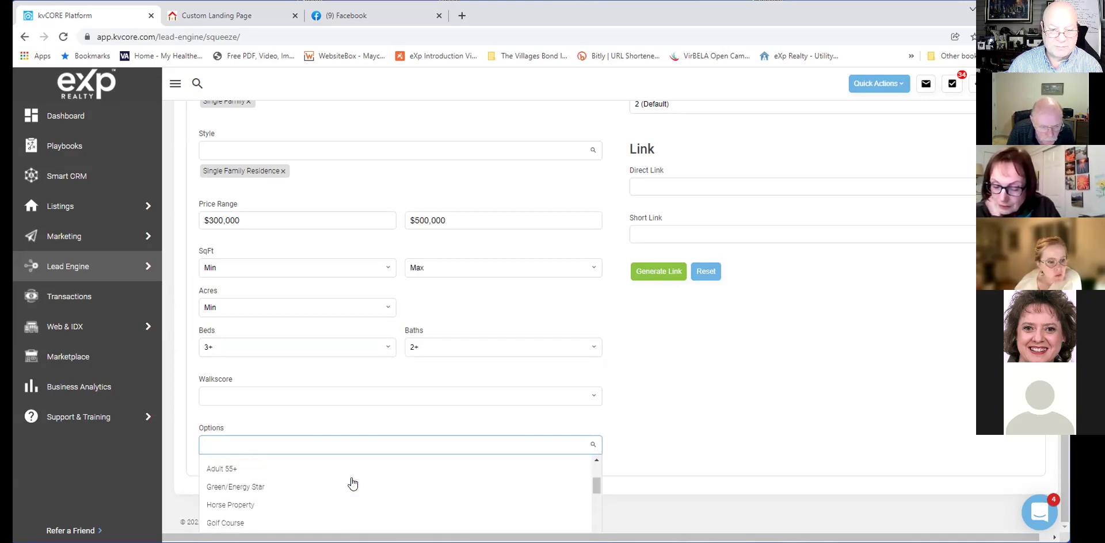
{"action": "left_click", "coordinate": [354, 467]}
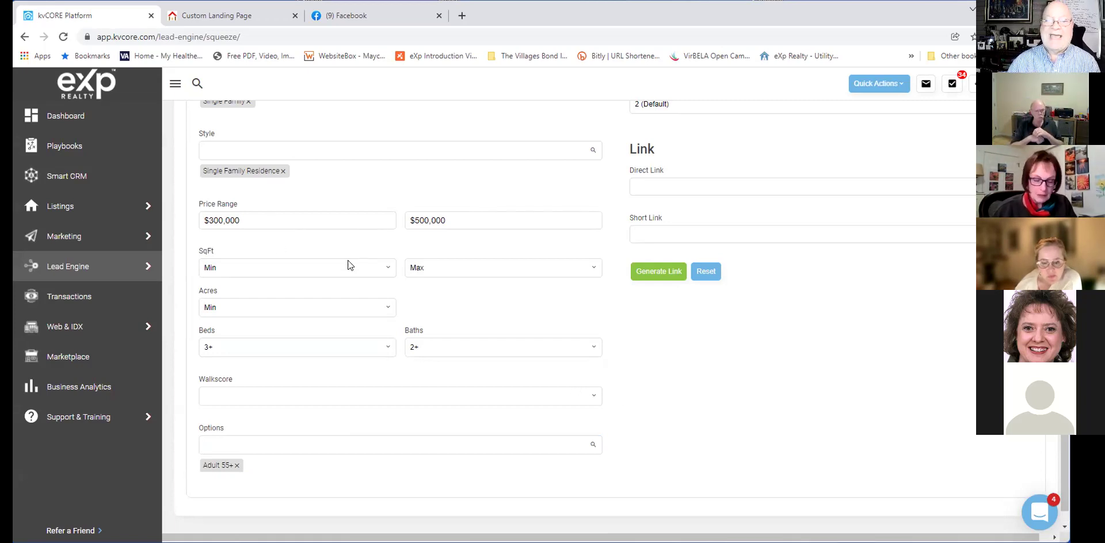
Set SqFt Min to 1500 and Max to Unlimited, then return to the form's top.
{"action": "left_click", "coordinate": [313, 271]}
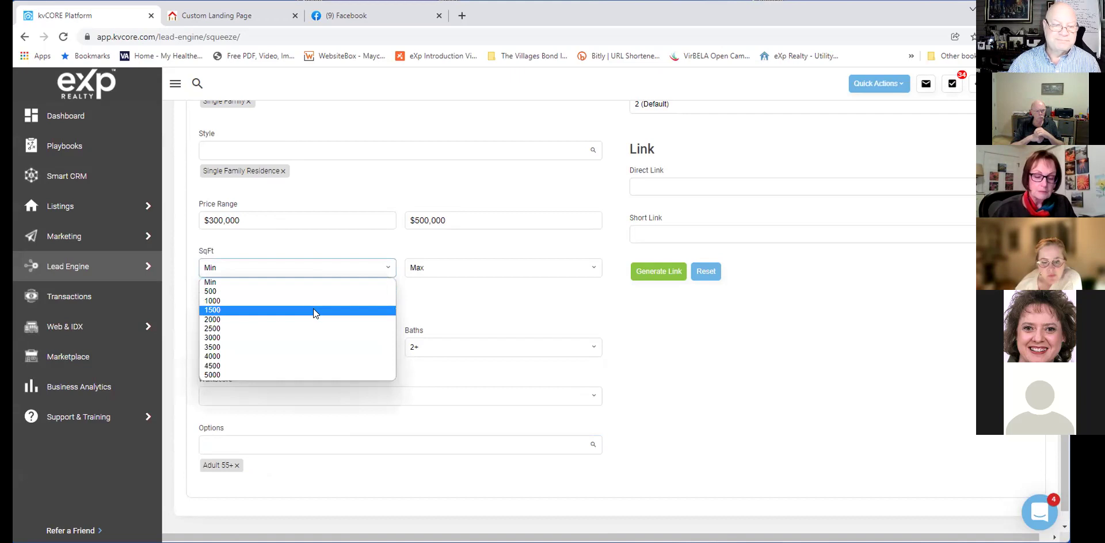
{"action": "left_click", "coordinate": [313, 311]}
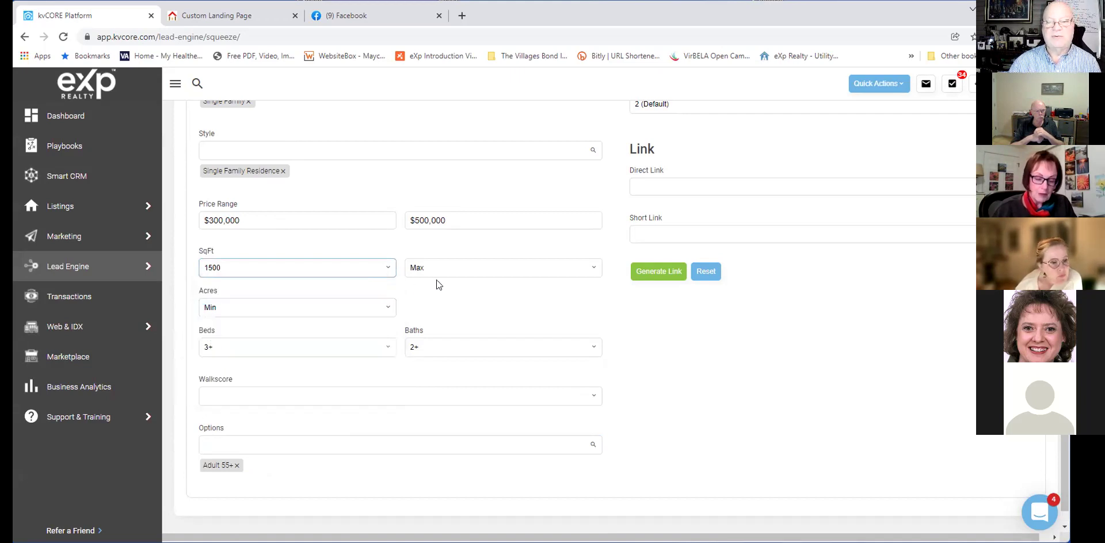
{"action": "left_click", "coordinate": [452, 271]}
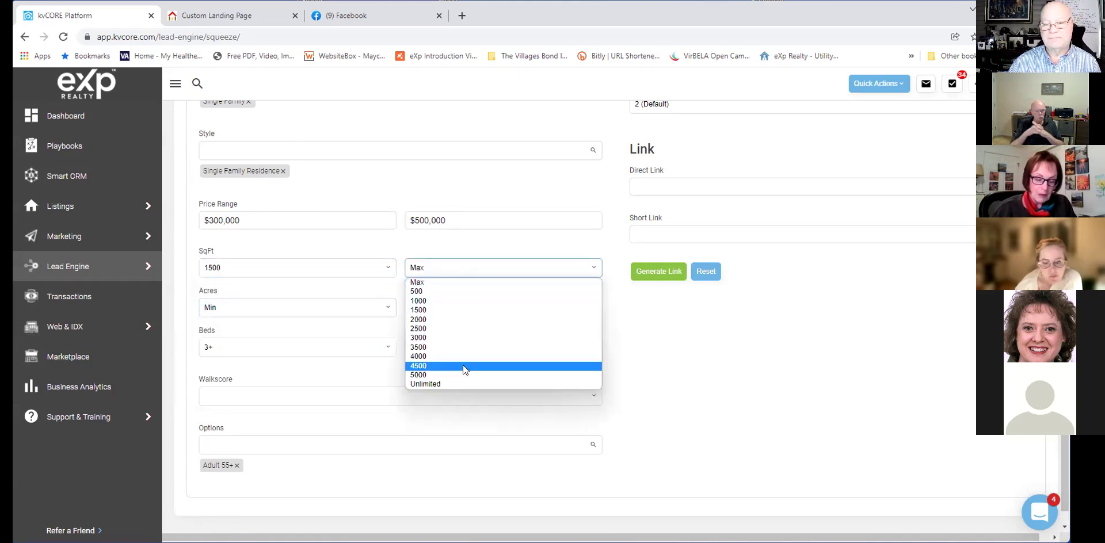
{"action": "left_click", "coordinate": [463, 384]}
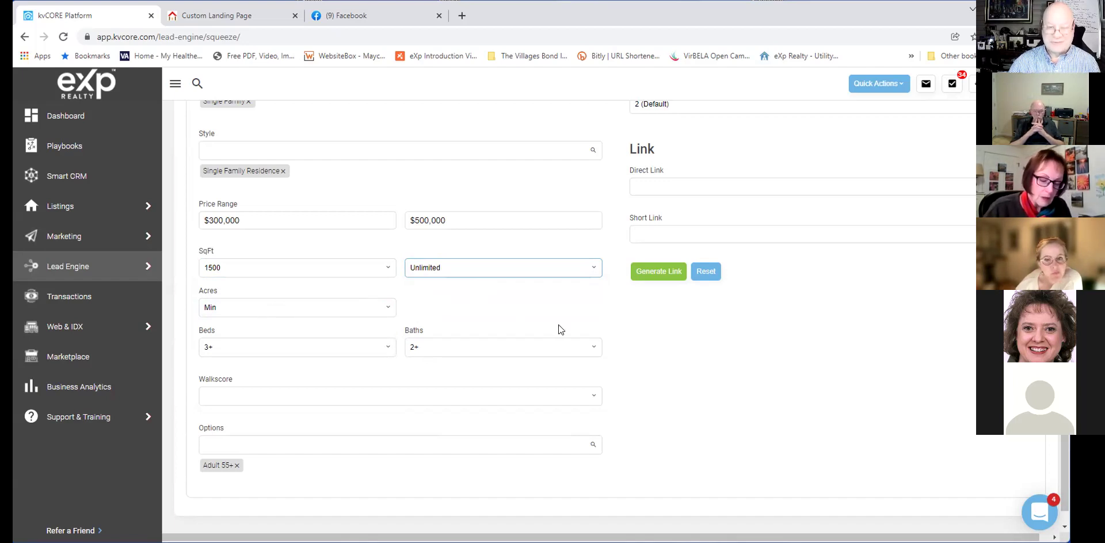
{"action": "scroll", "coordinate": [558, 324], "scroll_direction": "up", "scroll_amount": 2}
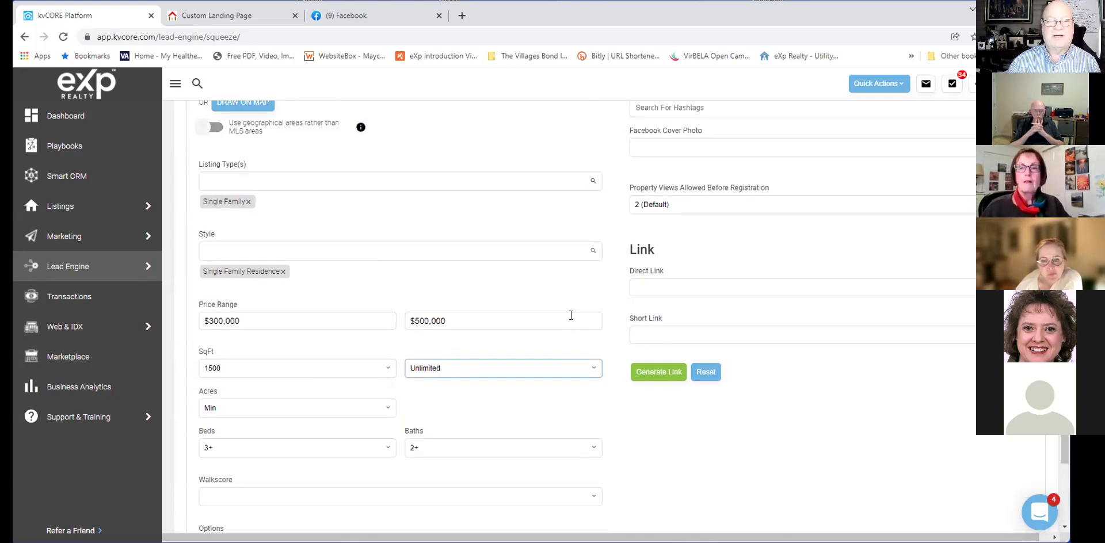
{"action": "scroll", "coordinate": [571, 315], "scroll_direction": "up", "scroll_amount": 2}
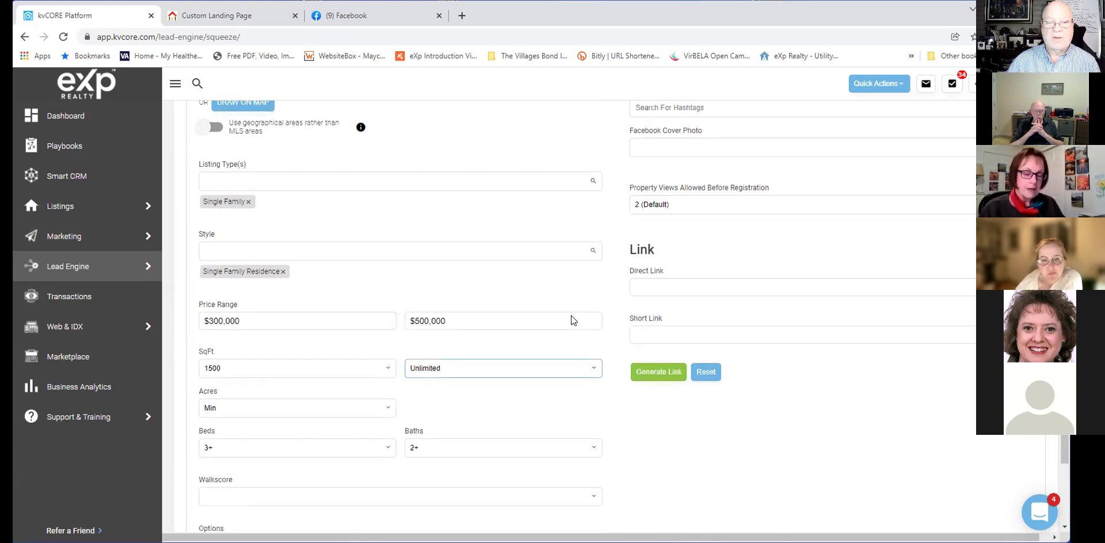
{"action": "scroll", "coordinate": [571, 315], "scroll_direction": "up", "scroll_amount": 3}
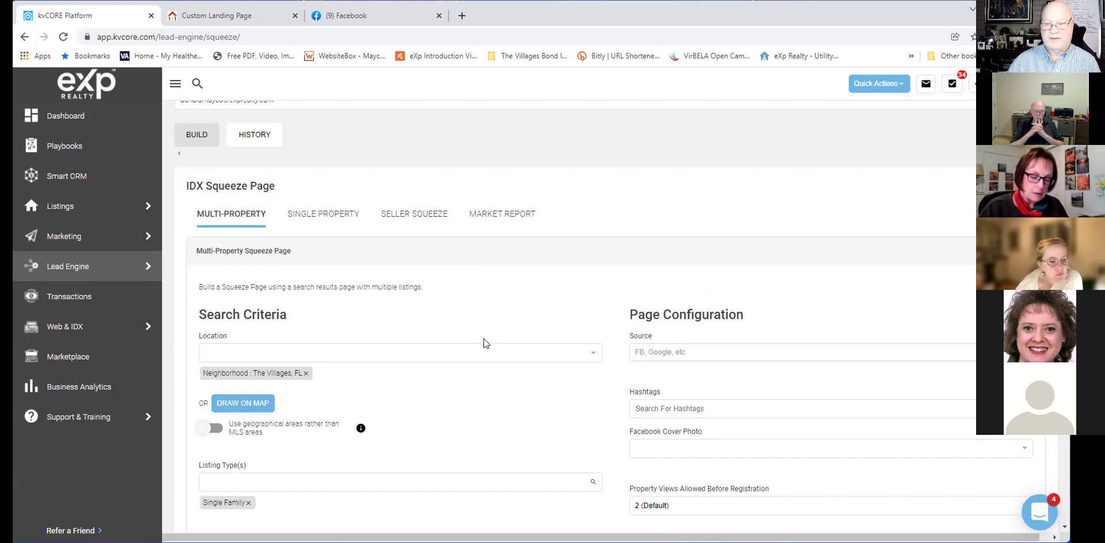
{"action": "scroll", "coordinate": [484, 342], "scroll_direction": "down", "scroll_amount": 2}
{"action": "scroll", "coordinate": [484, 343], "scroll_direction": "down", "scroll_amount": 1}
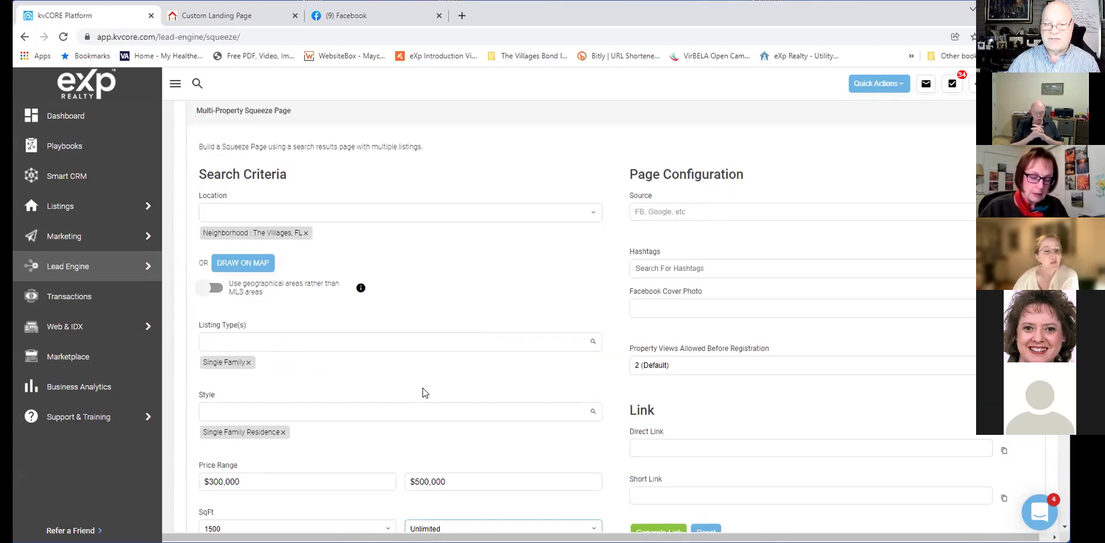
{"action": "scroll", "coordinate": [431, 372], "scroll_direction": "down", "scroll_amount": 3}
{"action": "scroll", "coordinate": [431, 376], "scroll_direction": "down", "scroll_amount": 1}
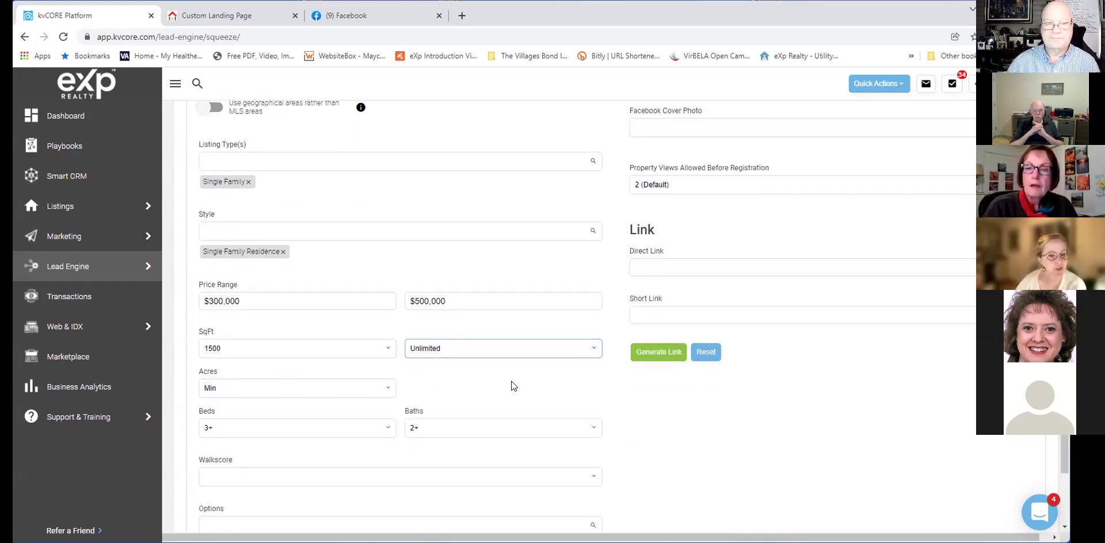
{"action": "scroll", "coordinate": [511, 381], "scroll_direction": "up", "scroll_amount": 5}
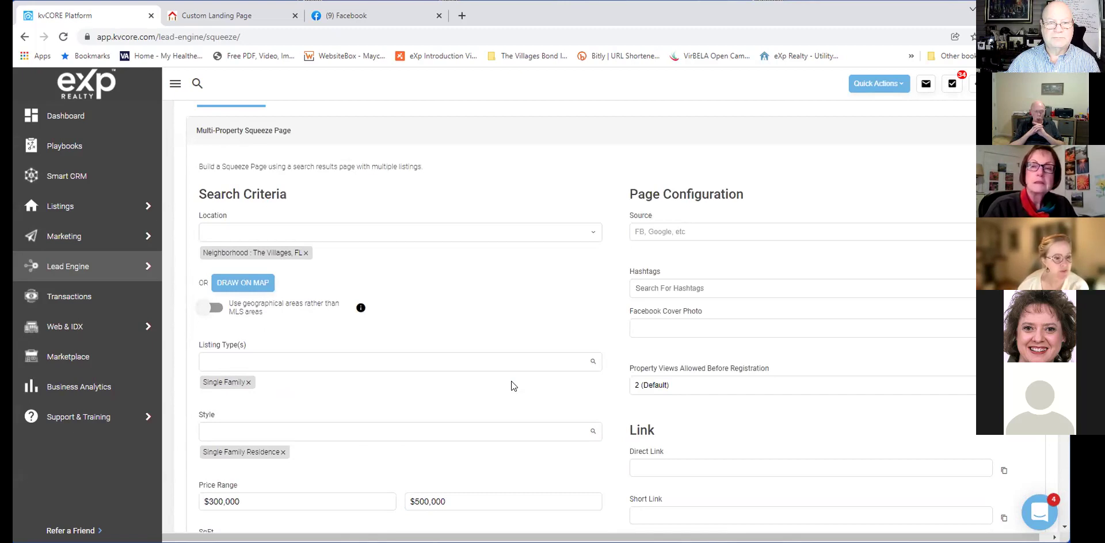
{"action": "scroll", "coordinate": [513, 384], "scroll_direction": "up", "scroll_amount": 3}
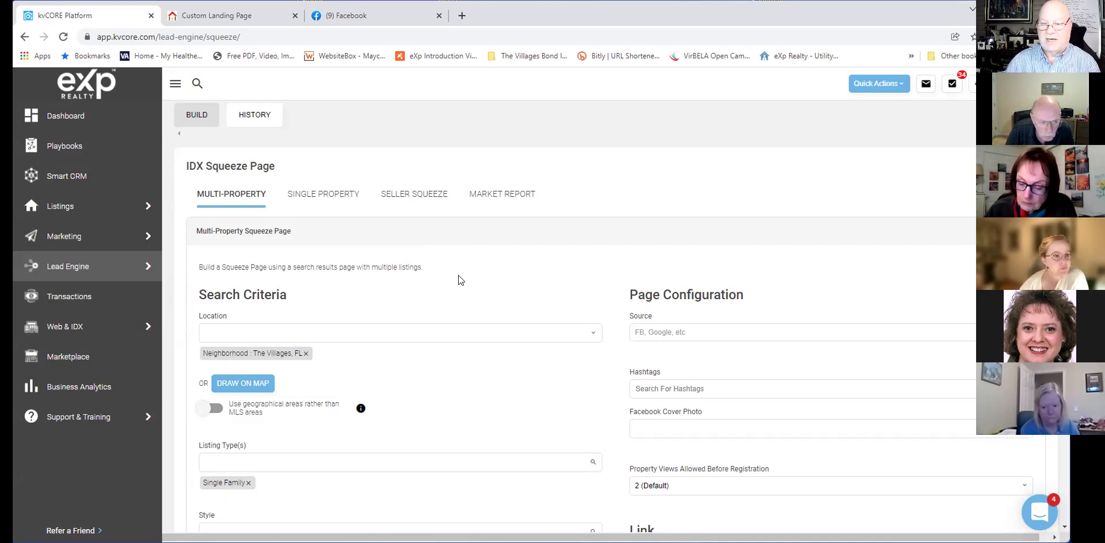
{"action": "scroll", "coordinate": [472, 282], "scroll_direction": "down", "scroll_amount": 2}
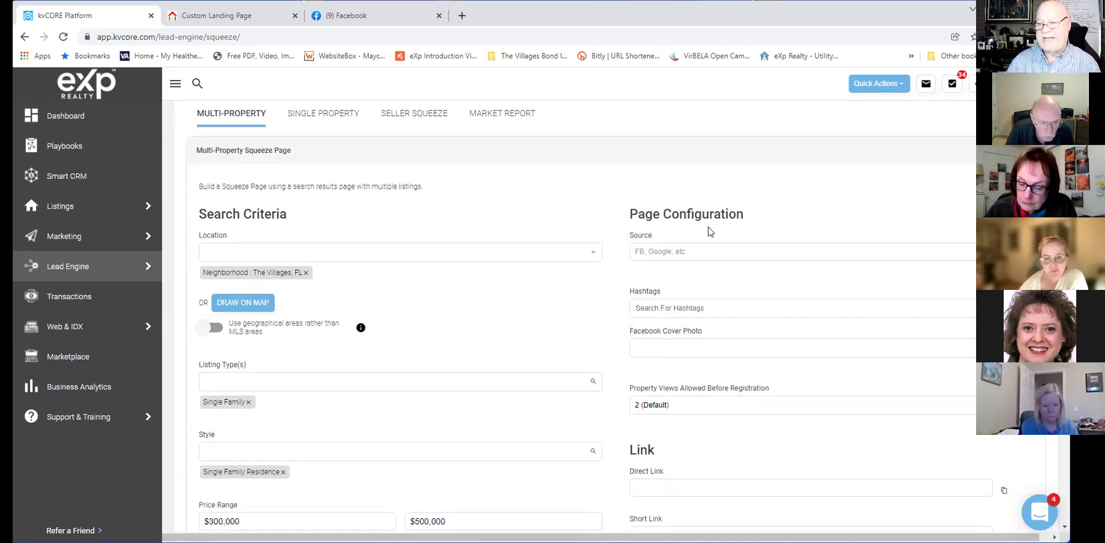
{"action": "scroll", "coordinate": [698, 217], "scroll_direction": "down", "scroll_amount": 2}
Enter FB as the lead source and try pasting a prepared line of hashtags.
{"action": "left_click", "coordinate": [656, 191]}
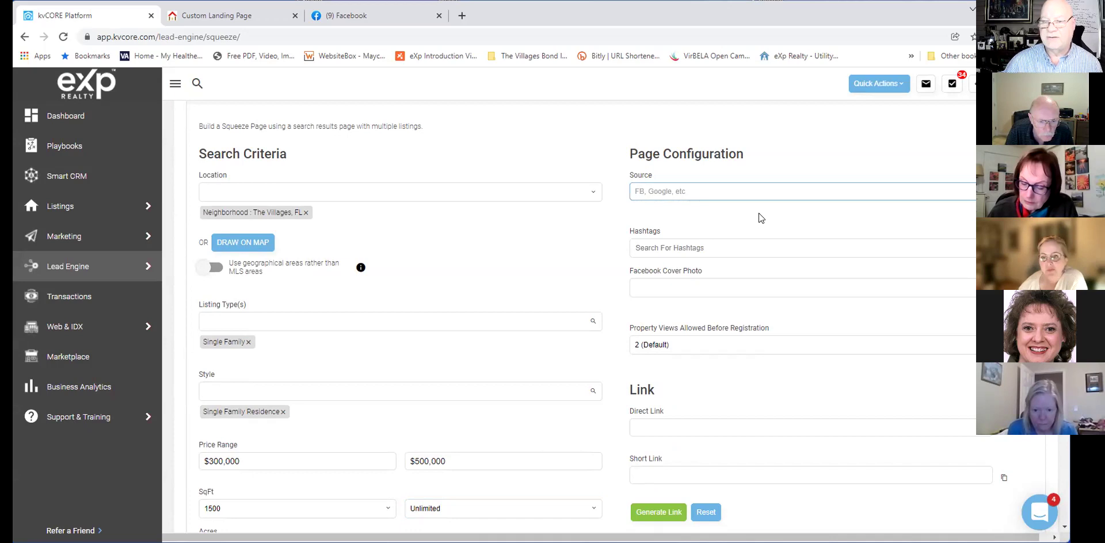
{"action": "type", "text": "FB"}
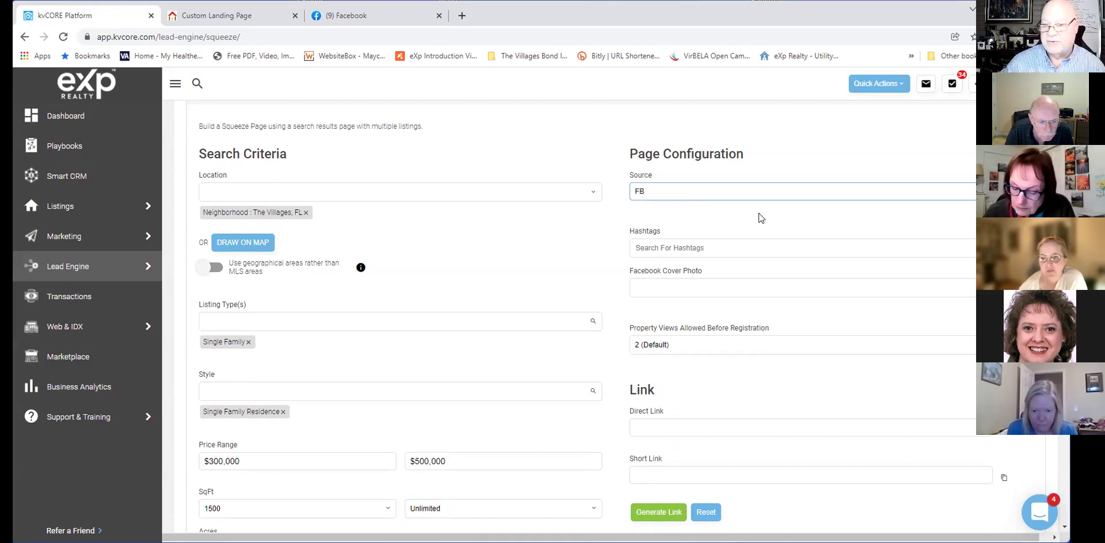
{"action": "left_click", "coordinate": [747, 247]}
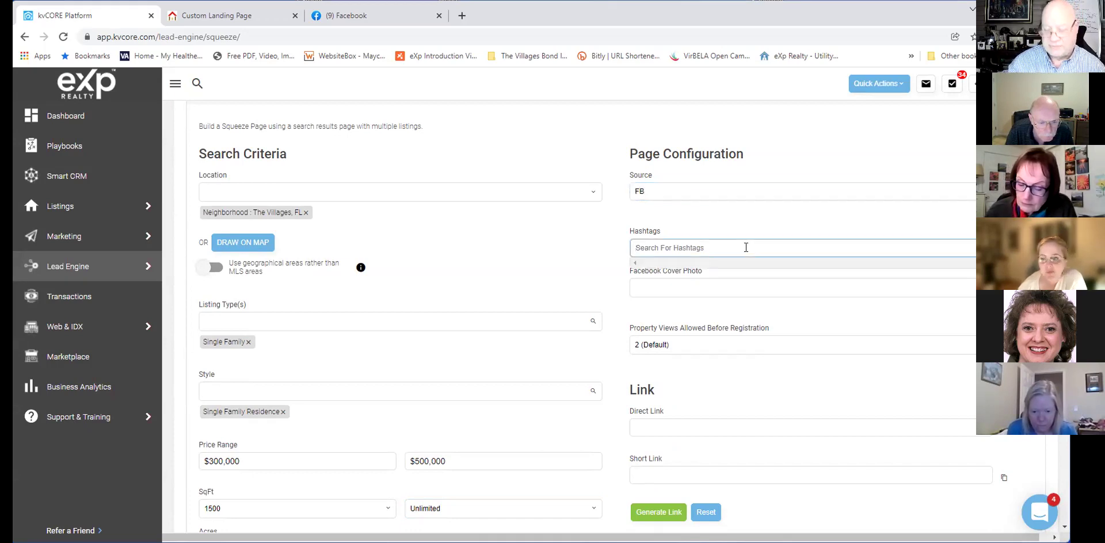
{"action": "type", "text": "#"}
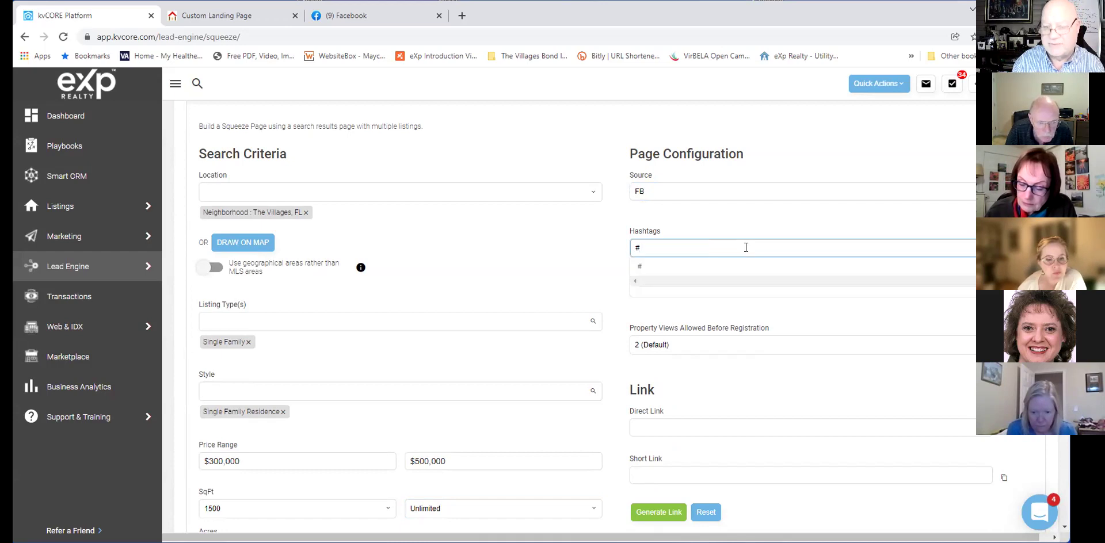
{"action": "type", "text": "homesforsale #TheVillagesFL #Florida #homesforsaleinthevillages"}
{"action": "key", "text": "Return"}
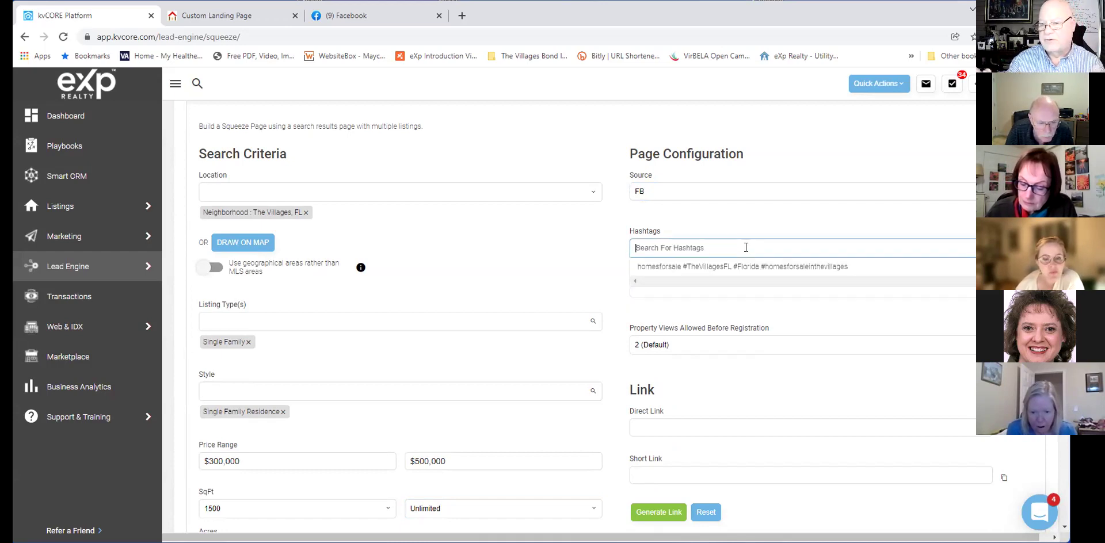
Add the cashbuyer hashtag from the existing hashtags list.
{"action": "left_click", "coordinate": [662, 266]}
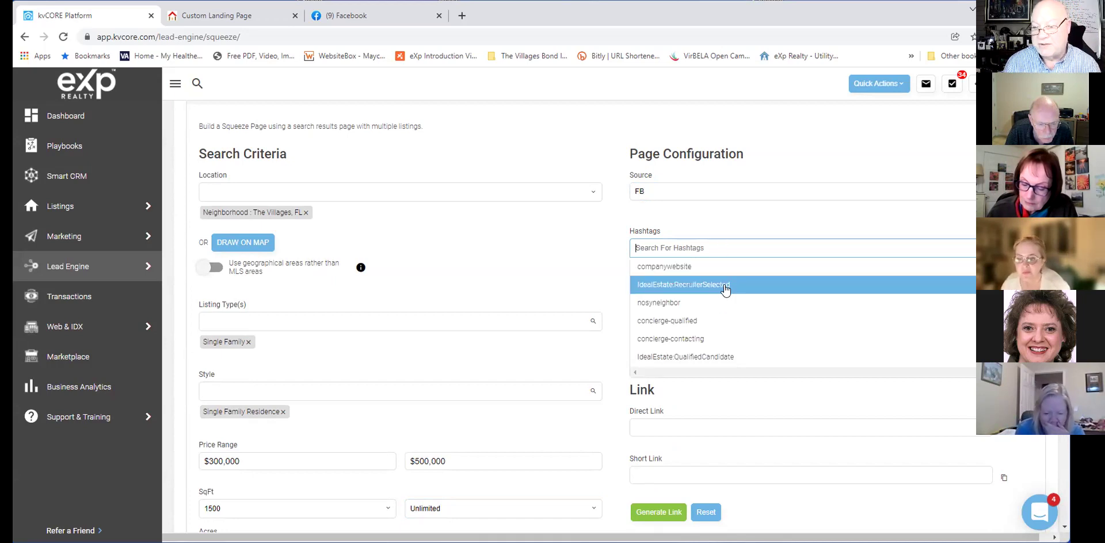
{"action": "scroll", "coordinate": [725, 294], "scroll_direction": "down", "scroll_amount": 4}
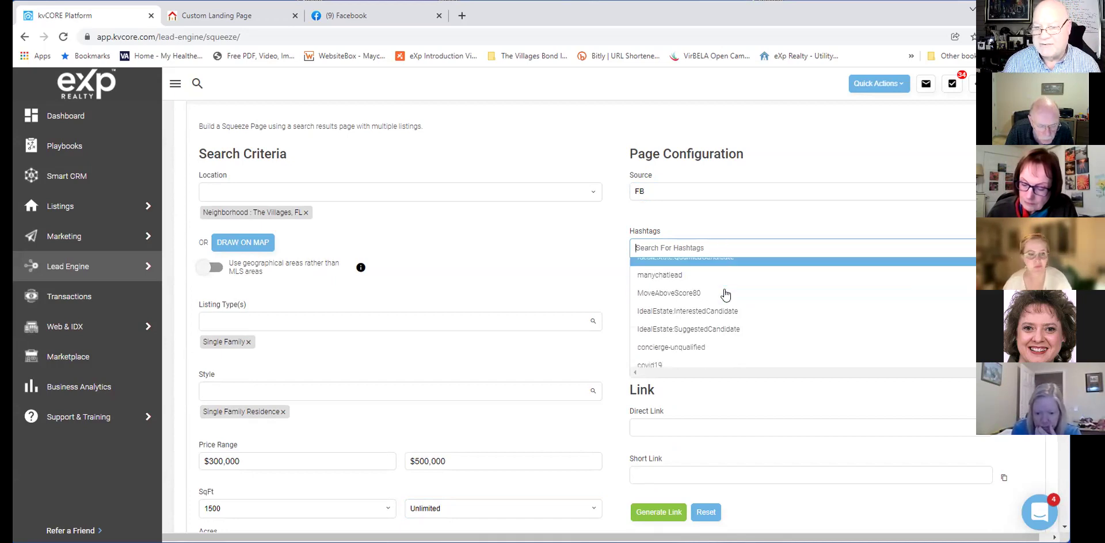
{"action": "scroll", "coordinate": [725, 294], "scroll_direction": "down", "scroll_amount": 2}
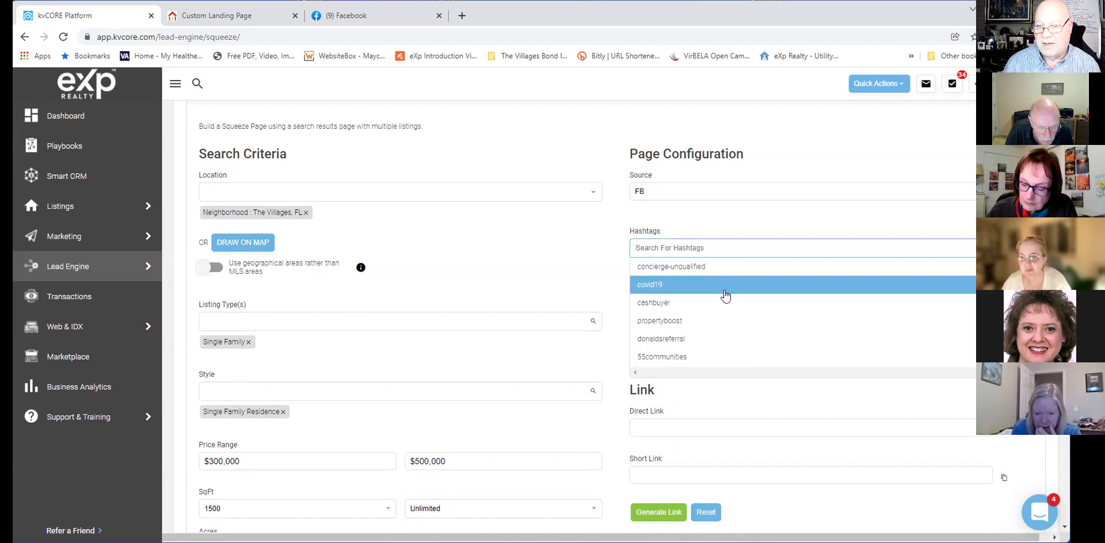
{"action": "left_click", "coordinate": [725, 303]}
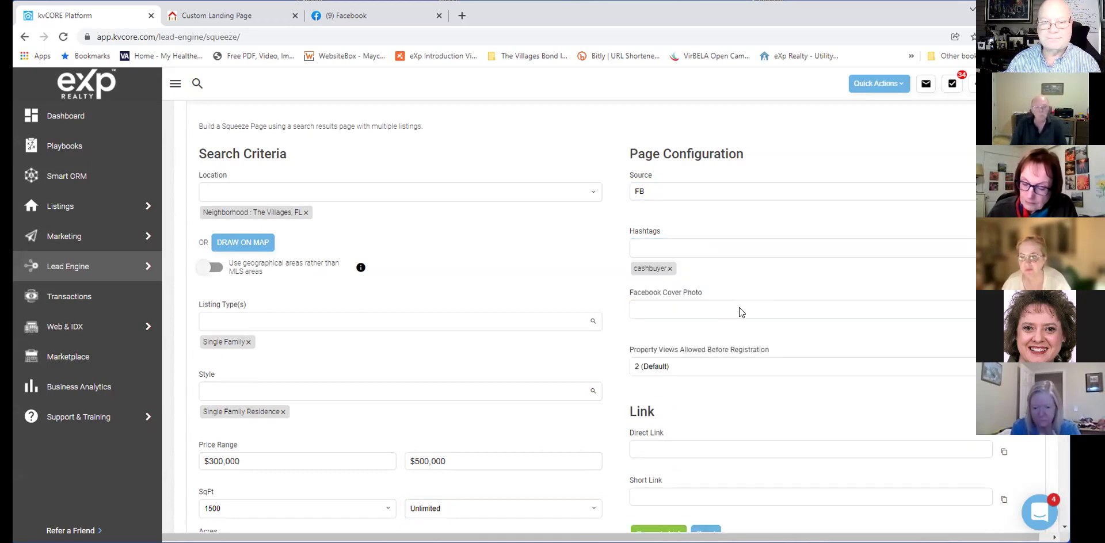
Browse the hashtag list again, close it, and remove the cashbuyer hashtag.
{"action": "left_click", "coordinate": [717, 254]}
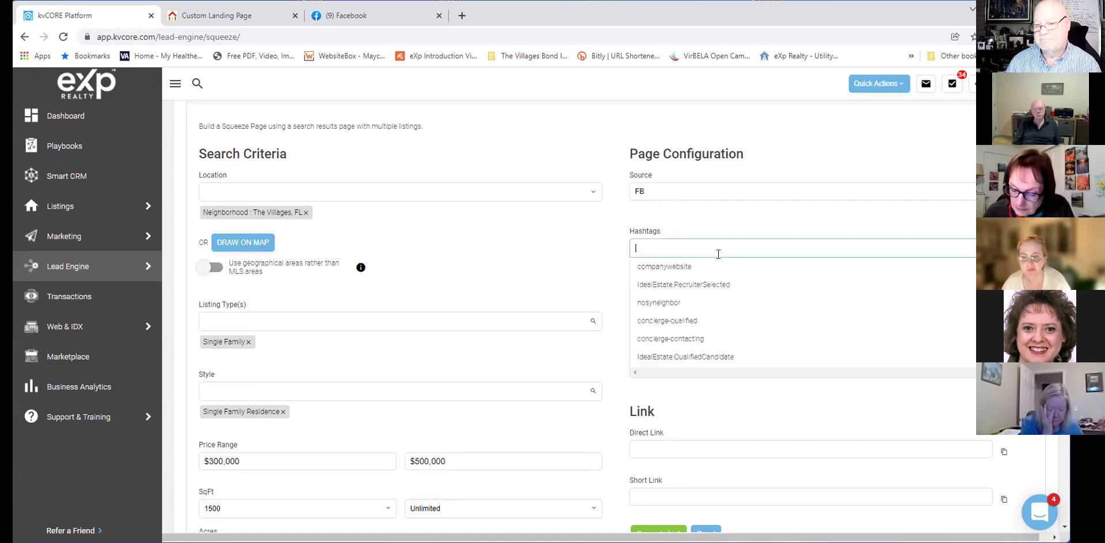
{"action": "scroll", "coordinate": [715, 311], "scroll_direction": "down", "scroll_amount": 3}
{"action": "scroll", "coordinate": [715, 311], "scroll_direction": "down", "scroll_amount": 3}
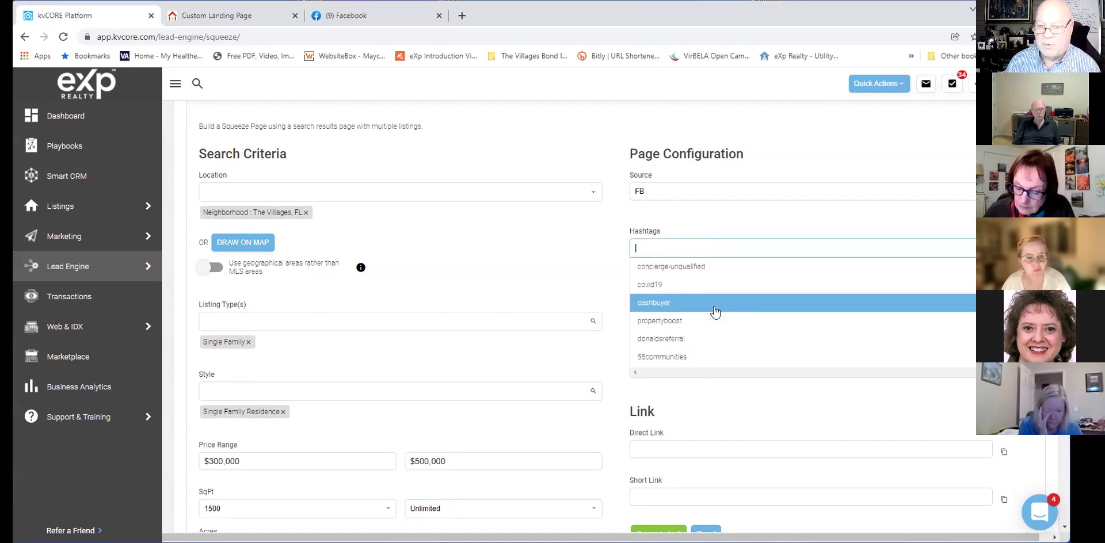
{"action": "left_click", "coordinate": [718, 322], "text": "ctrl"}
{"action": "scroll", "coordinate": [719, 324], "scroll_direction": "down", "scroll_amount": 5}
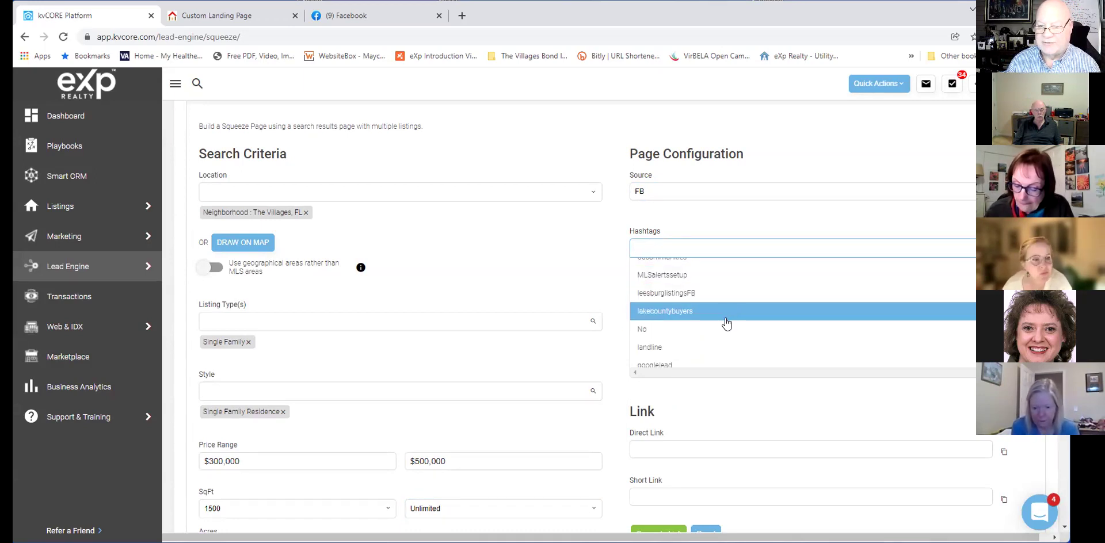
{"action": "scroll", "coordinate": [728, 317], "scroll_direction": "down", "scroll_amount": 3}
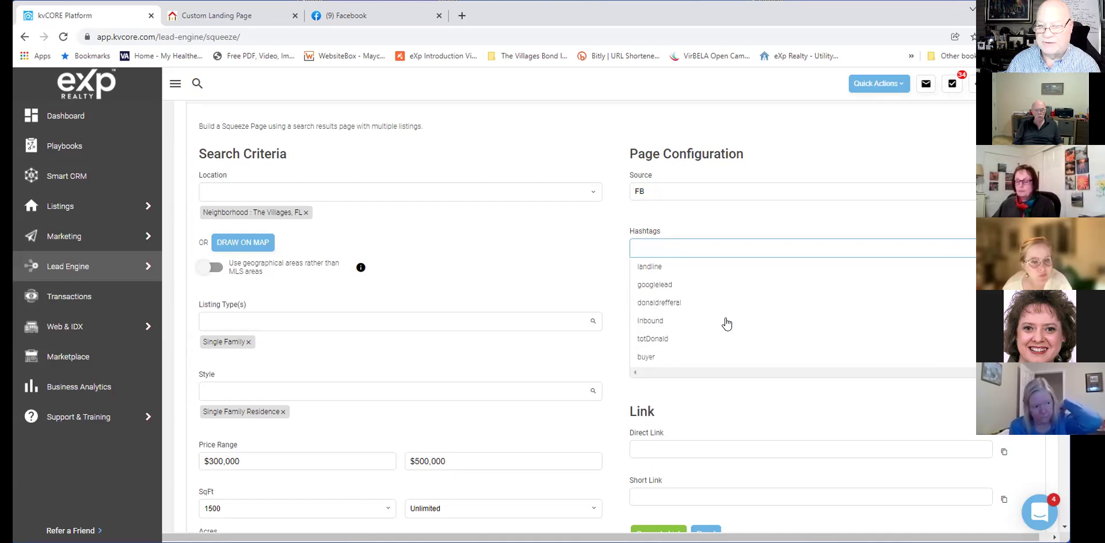
{"action": "scroll", "coordinate": [726, 320], "scroll_direction": "down", "scroll_amount": 3}
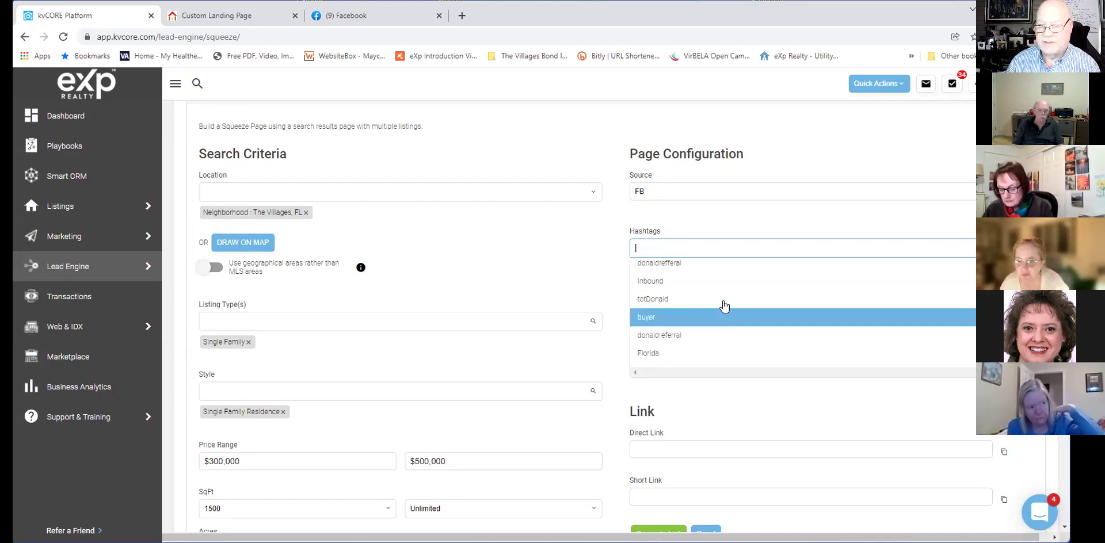
{"action": "scroll", "coordinate": [729, 311], "scroll_direction": "down", "scroll_amount": 3}
{"action": "scroll", "coordinate": [730, 307], "scroll_direction": "down", "scroll_amount": 5}
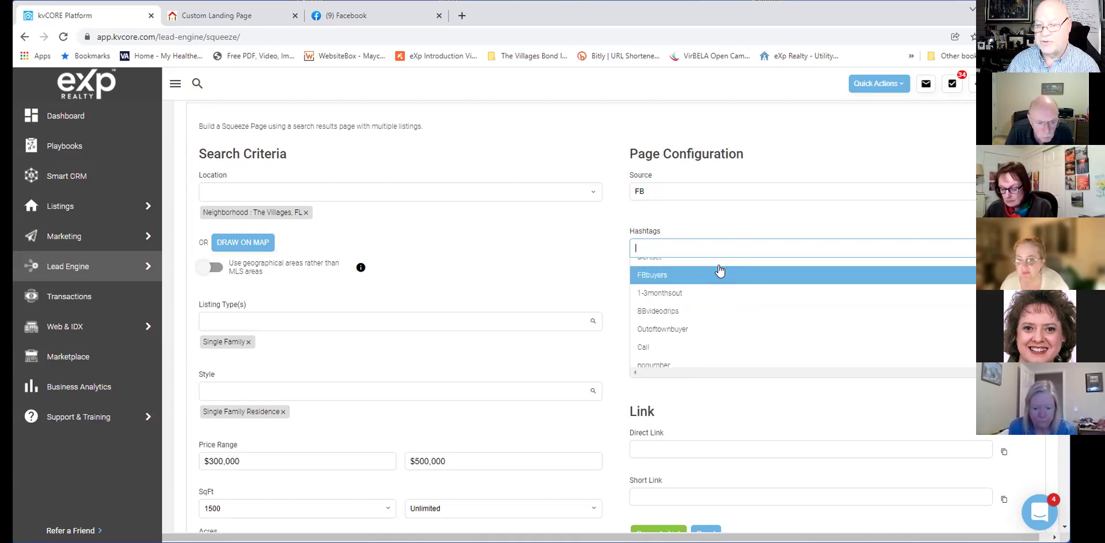
{"action": "left_click", "coordinate": [718, 210]}
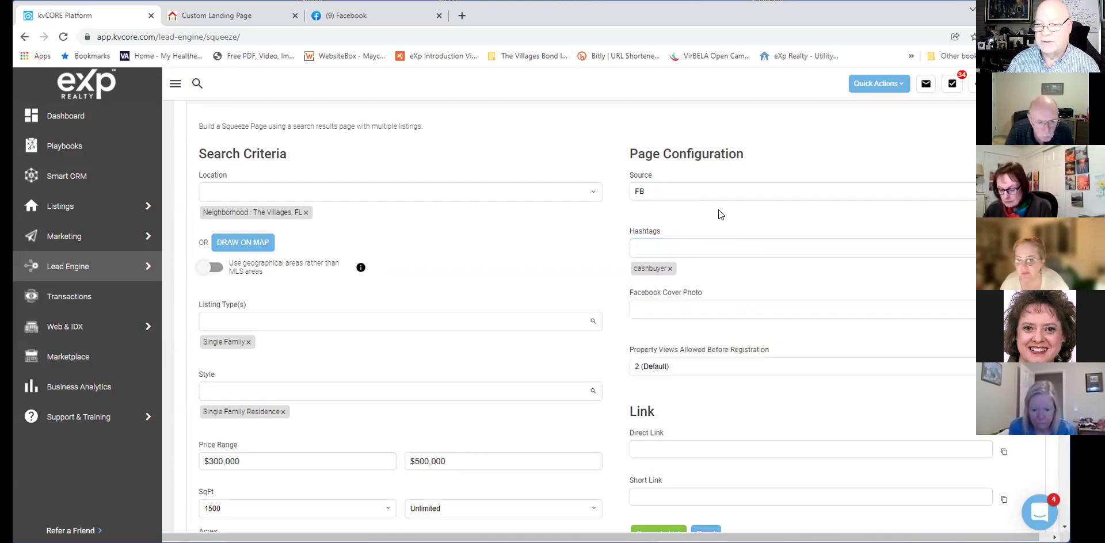
{"action": "left_click", "coordinate": [669, 269]}
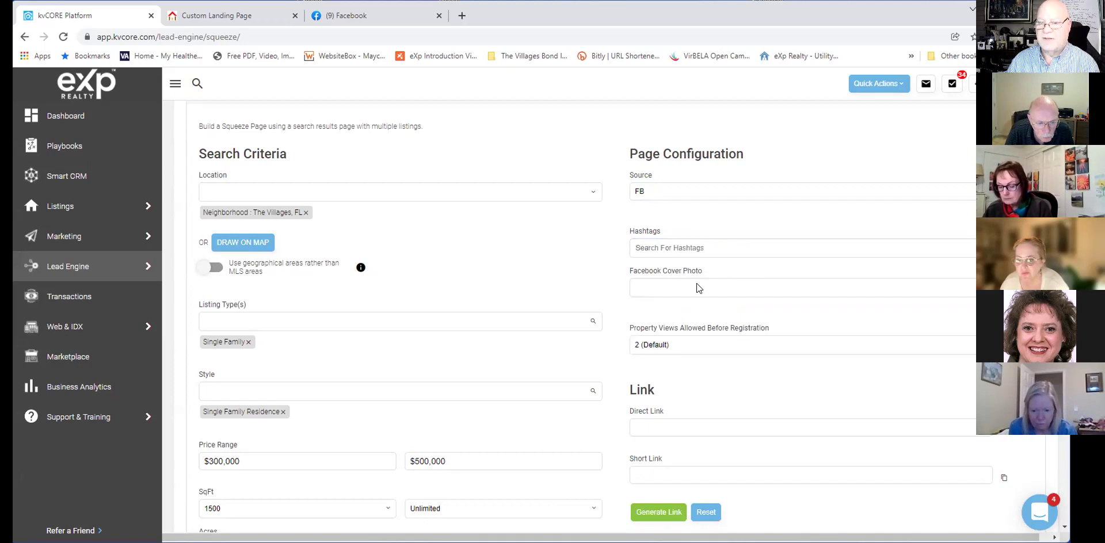
{"action": "left_click", "coordinate": [696, 284]}
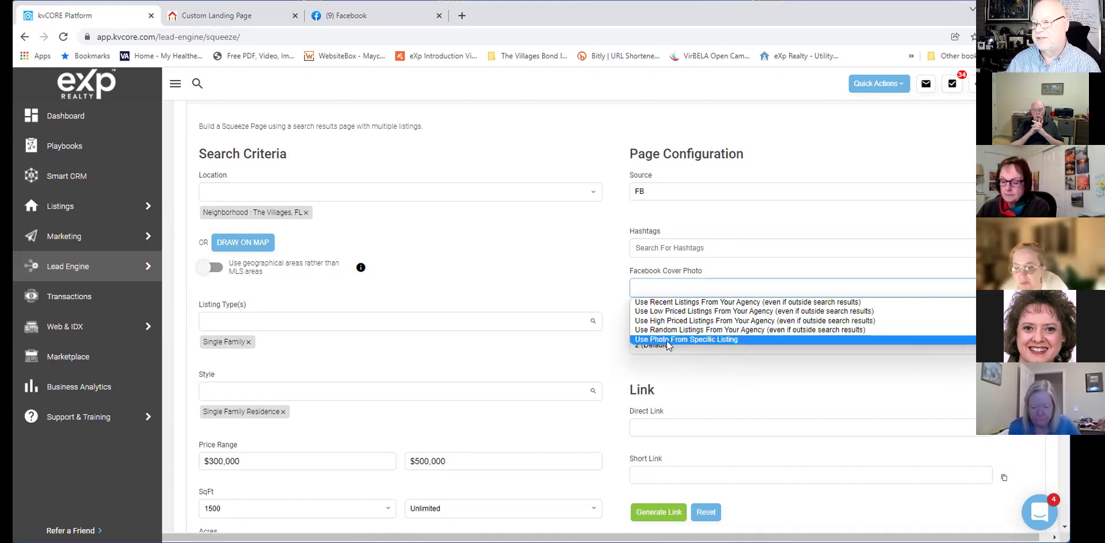
{"action": "left_click", "coordinate": [744, 364]}
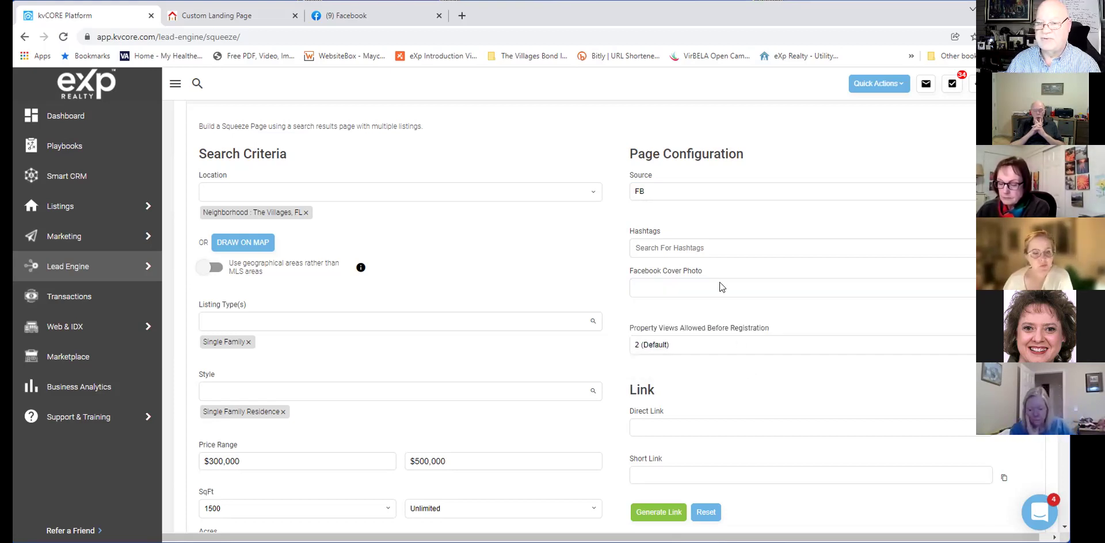
{"action": "scroll", "coordinate": [720, 282], "scroll_direction": "down", "scroll_amount": 1}
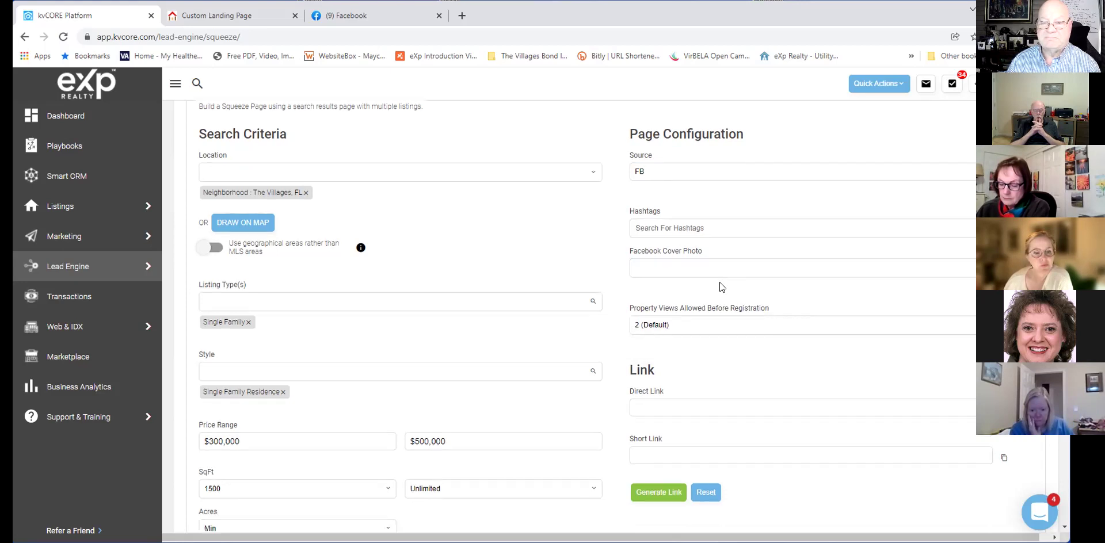
{"action": "scroll", "coordinate": [733, 295], "scroll_direction": "down", "scroll_amount": 1}
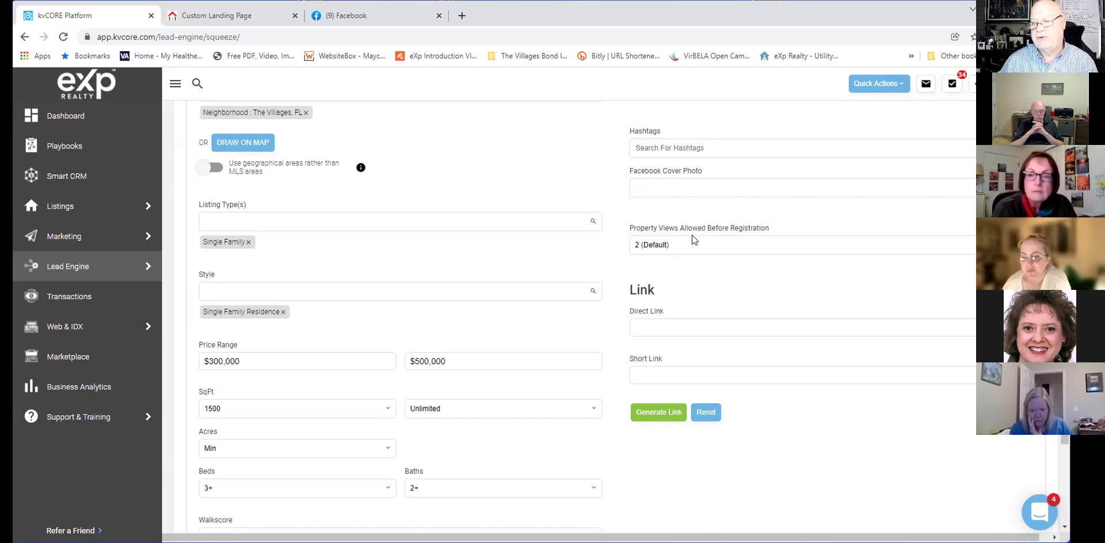
{"action": "left_click", "coordinate": [741, 242]}
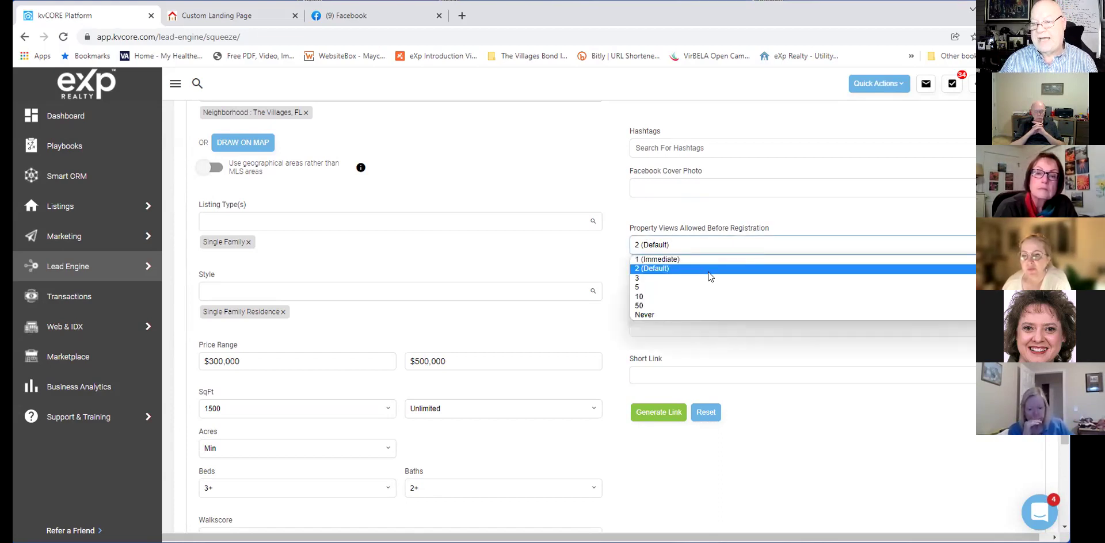
{"action": "left_click", "coordinate": [696, 270]}
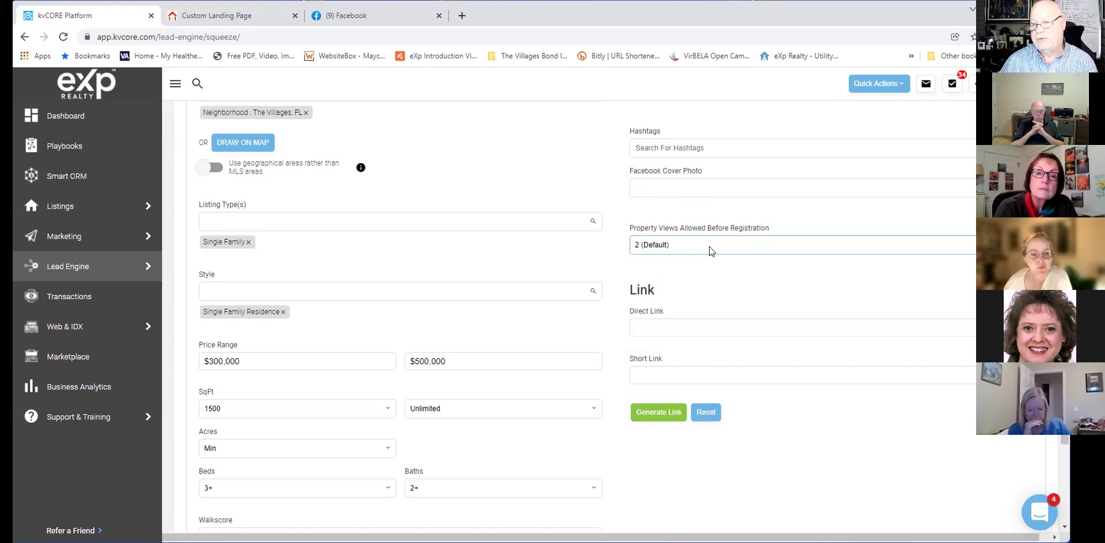
{"action": "left_click", "coordinate": [709, 246]}
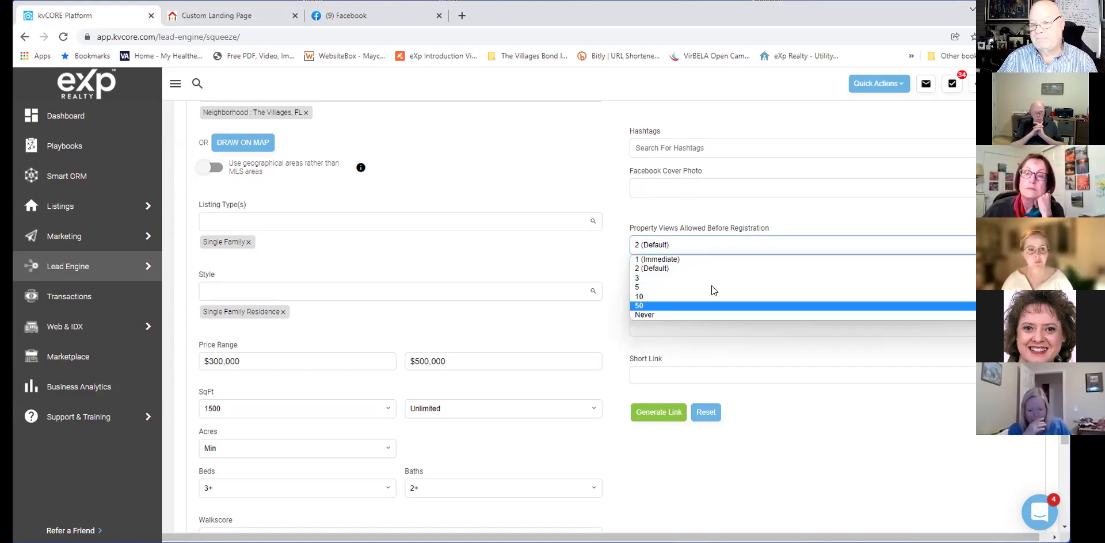
{"action": "left_click", "coordinate": [746, 216]}
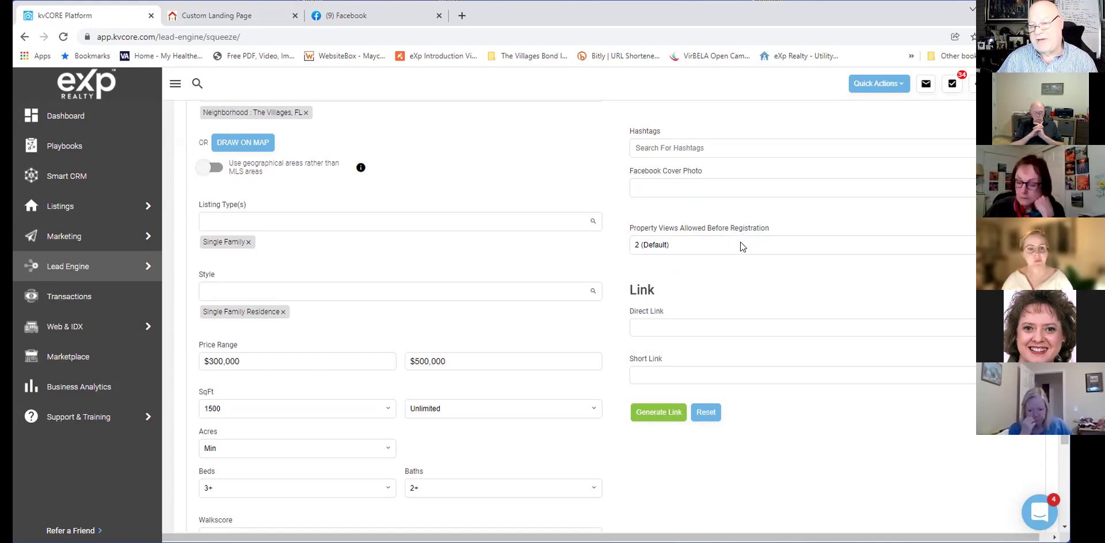
{"action": "left_click", "coordinate": [740, 242]}
{"action": "left_click", "coordinate": [738, 210]}
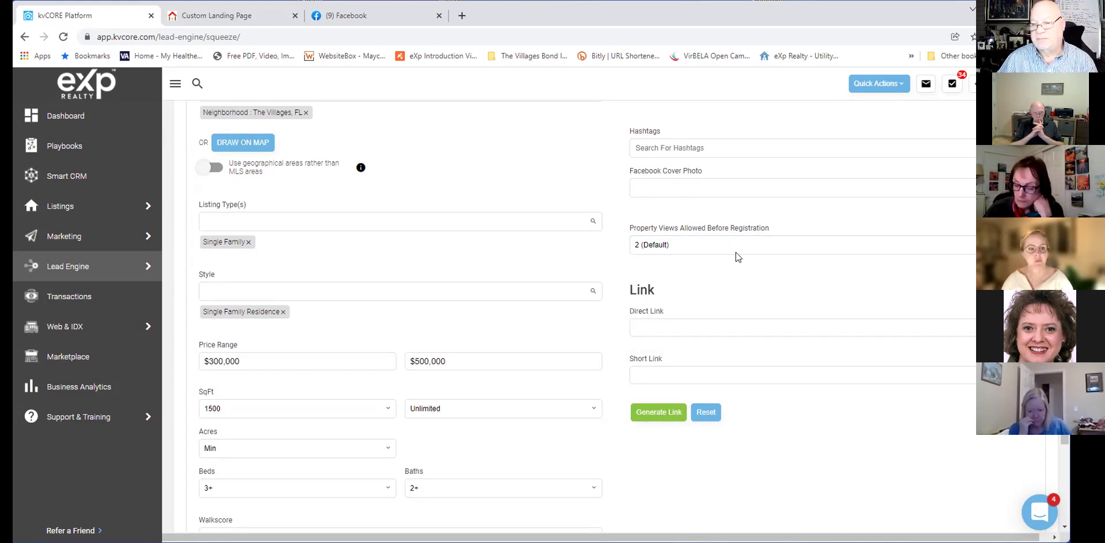
{"action": "scroll", "coordinate": [736, 252], "scroll_direction": "down", "scroll_amount": 1}
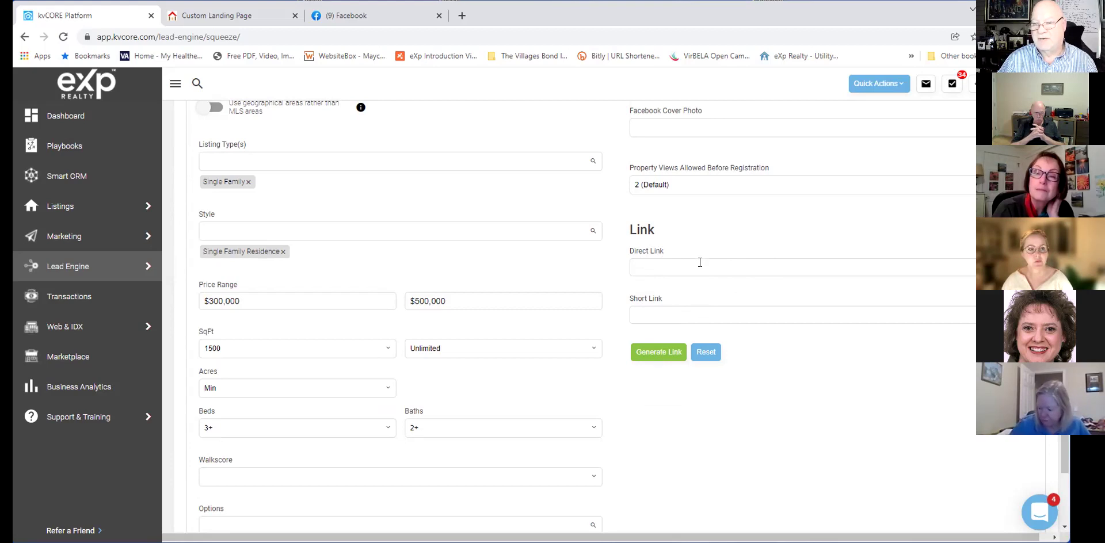
Generate the page's direct and short links, select the short link URL, and open a new tab.
{"action": "left_click", "coordinate": [662, 353]}
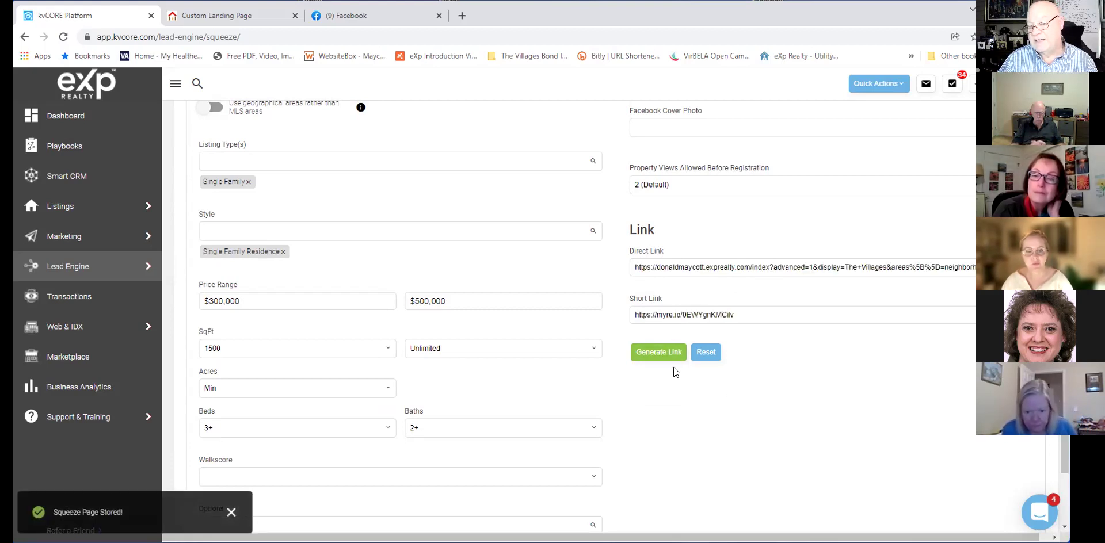
{"action": "left_click_drag", "start_coordinate": [740, 311], "coordinate": [599, 322]}
{"action": "key", "text": "ctrl+c"}
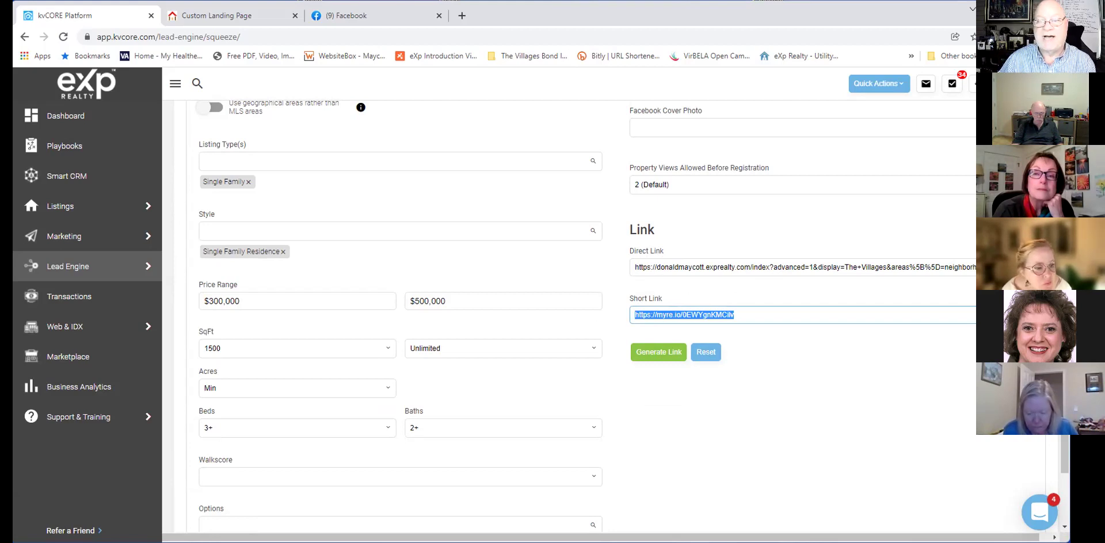
{"action": "left_click", "coordinate": [461, 16]}
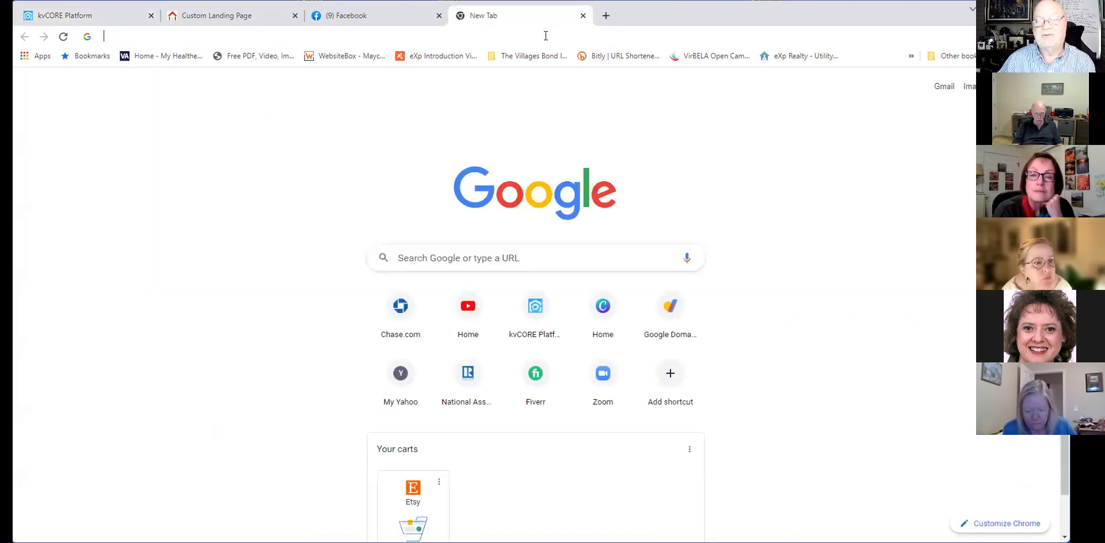
Open the copied squeeze page short link in the new tab.
{"action": "left_click", "coordinate": [545, 36]}
{"action": "key", "text": "ctrl+v"}
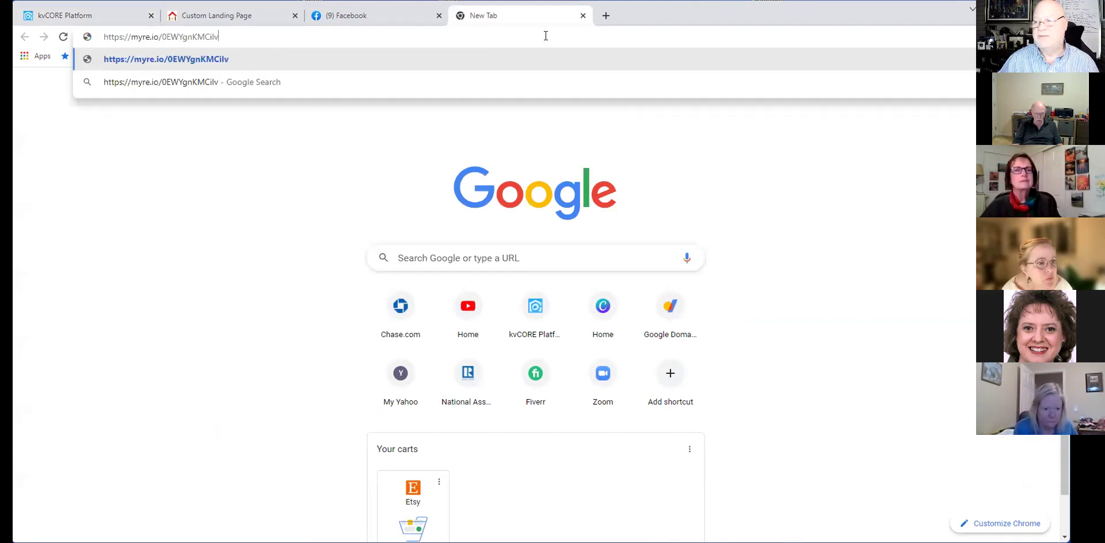
{"action": "key", "text": "Return"}
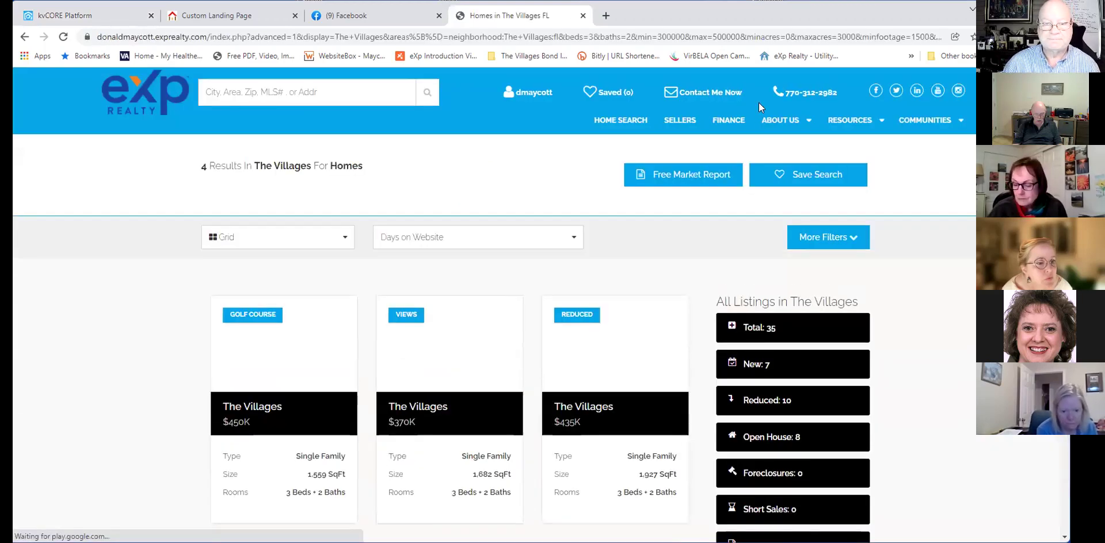
Scroll through the 4 matching homes in The Villages.
{"action": "scroll", "coordinate": [896, 245], "scroll_direction": "down", "scroll_amount": 2}
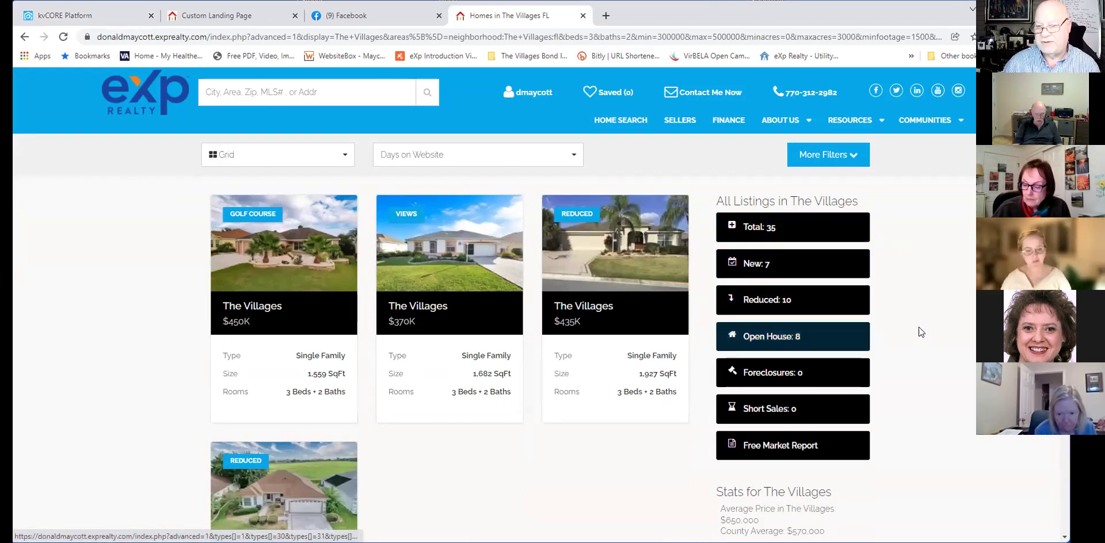
{"action": "scroll", "coordinate": [919, 325], "scroll_direction": "down", "scroll_amount": 1}
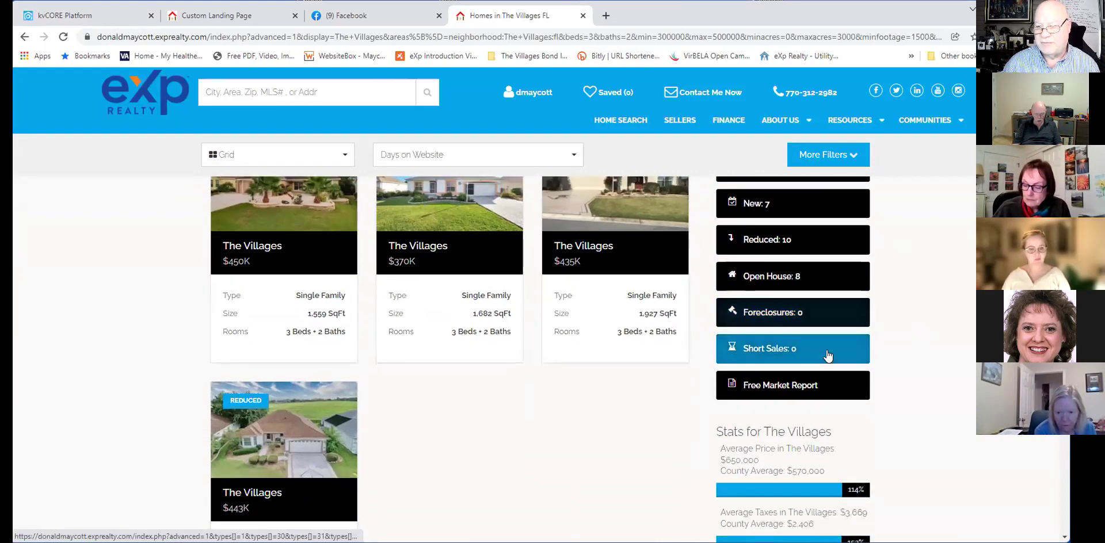
{"action": "scroll", "coordinate": [912, 340], "scroll_direction": "down", "scroll_amount": 1}
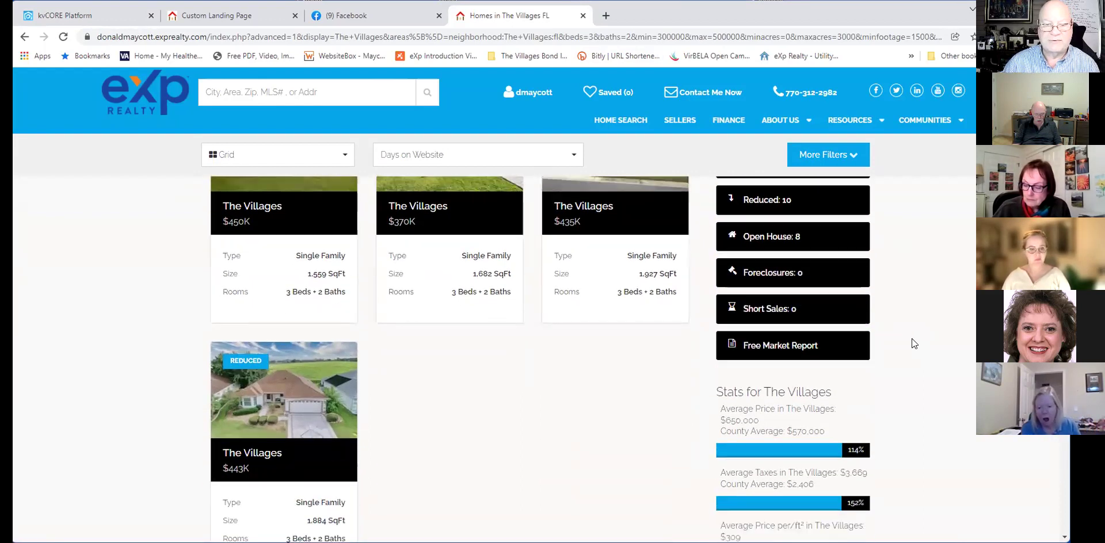
{"action": "scroll", "coordinate": [911, 338], "scroll_direction": "up", "scroll_amount": 3}
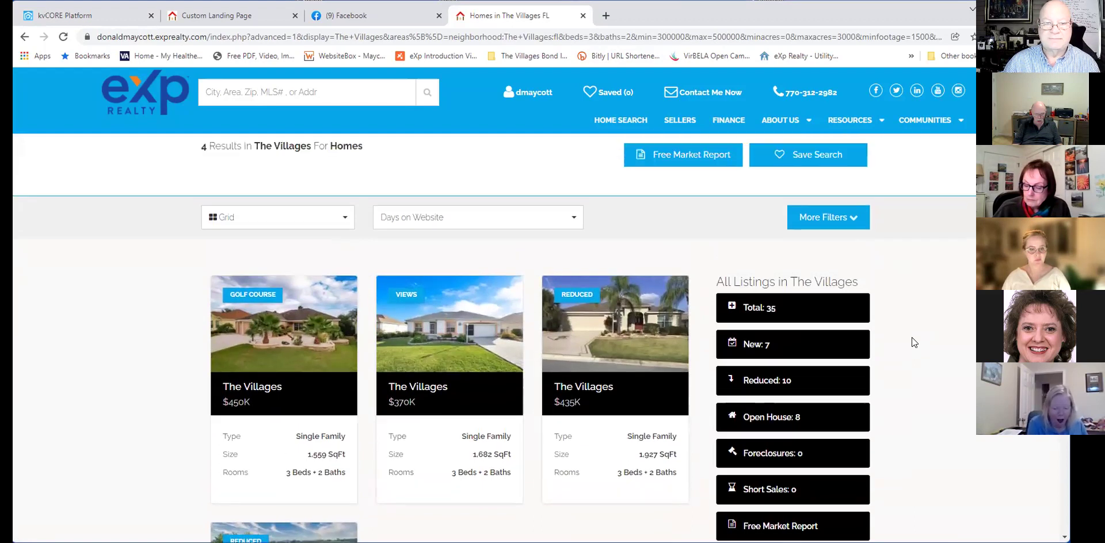
{"action": "scroll", "coordinate": [911, 337], "scroll_direction": "down", "scroll_amount": 4}
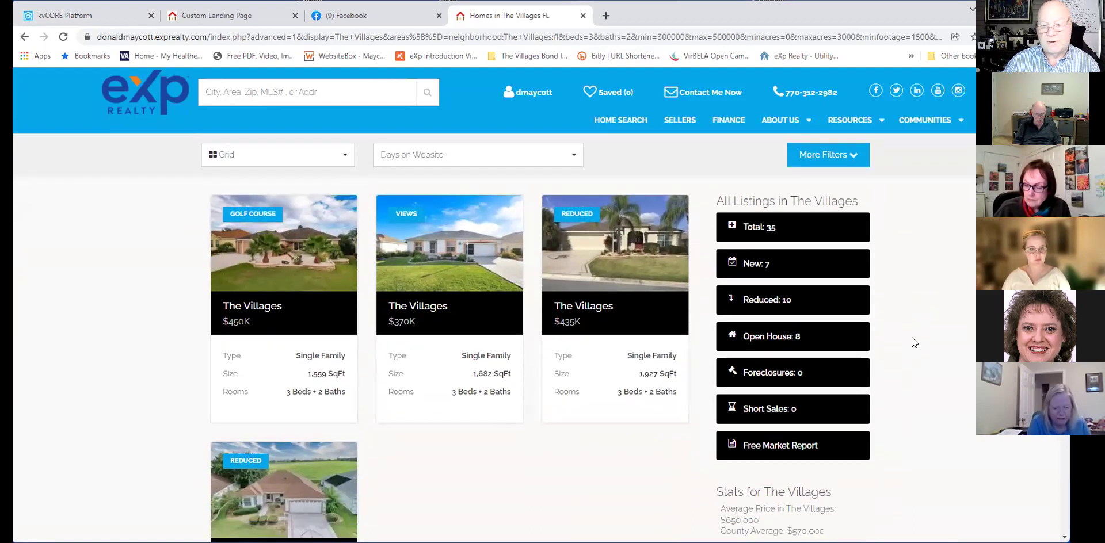
{"action": "scroll", "coordinate": [910, 336], "scroll_direction": "down", "scroll_amount": 2}
{"action": "scroll", "coordinate": [911, 336], "scroll_direction": "up", "scroll_amount": 5}
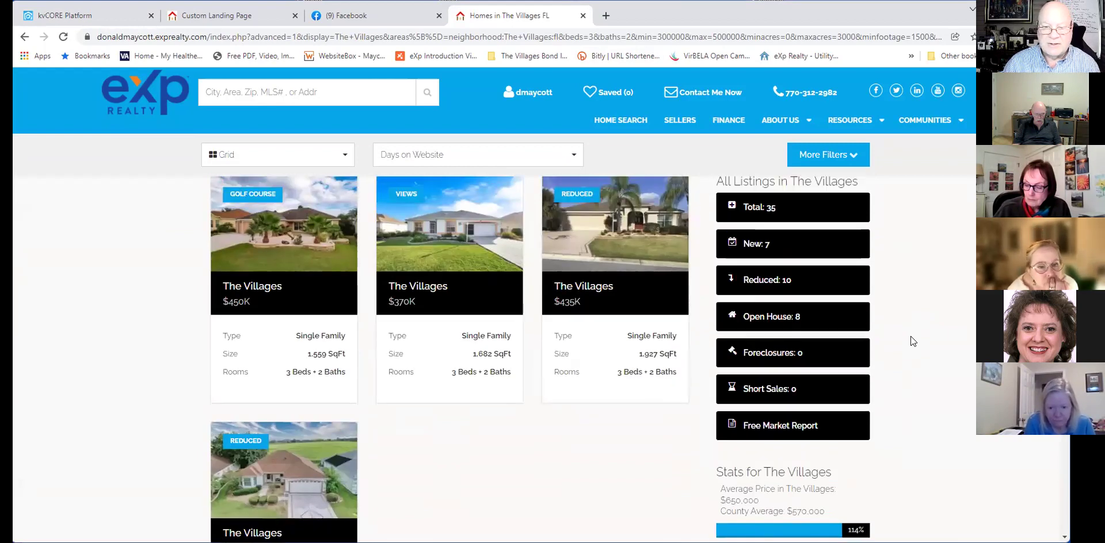
{"action": "scroll", "coordinate": [911, 336], "scroll_direction": "up", "scroll_amount": 1}
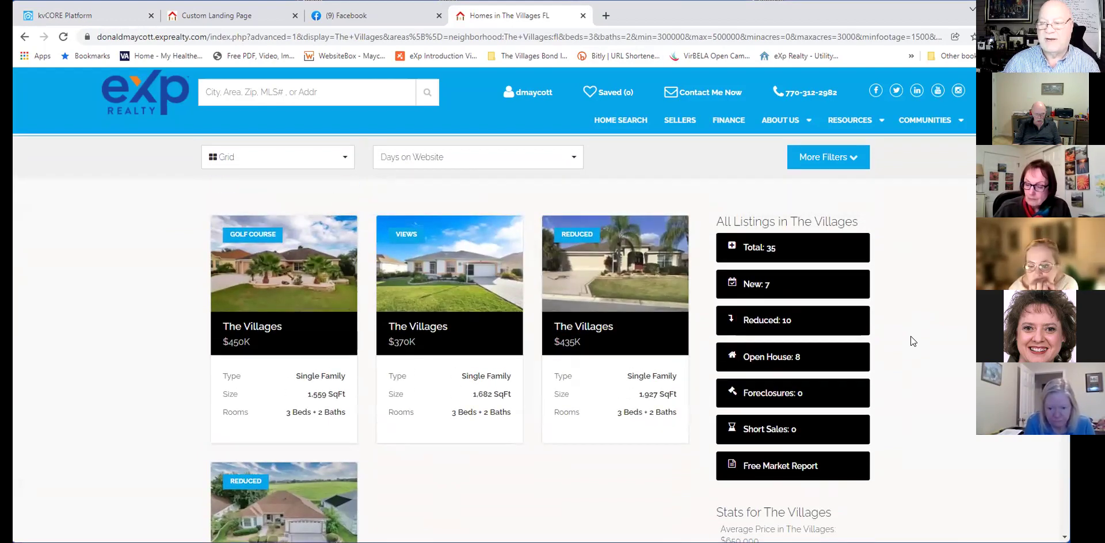
{"action": "scroll", "coordinate": [910, 336], "scroll_direction": "up", "scroll_amount": 1}
{"action": "scroll", "coordinate": [910, 336], "scroll_direction": "up", "scroll_amount": 1}
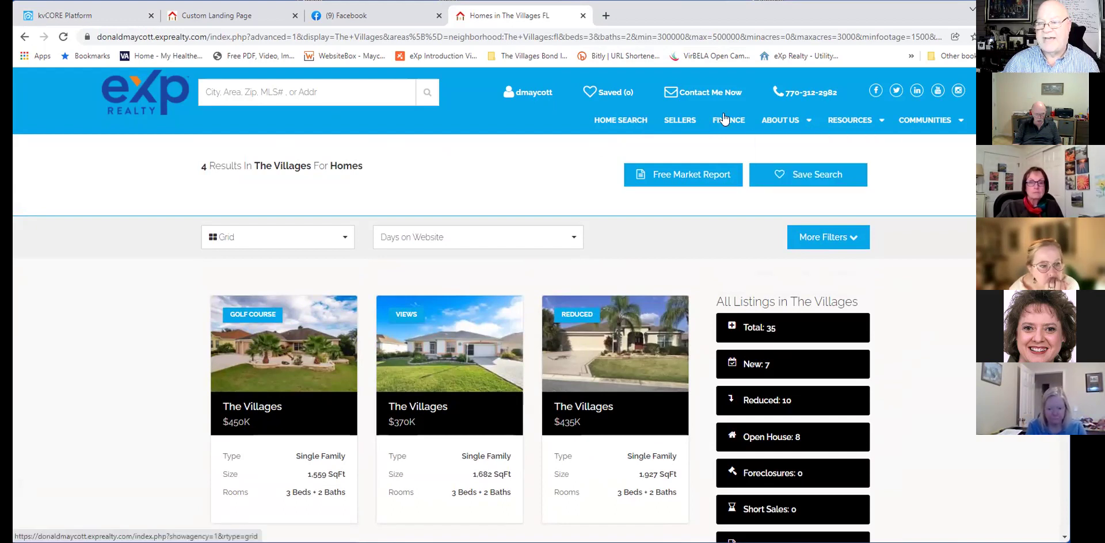
{"action": "mouse_move", "coordinate": [917, 118]}
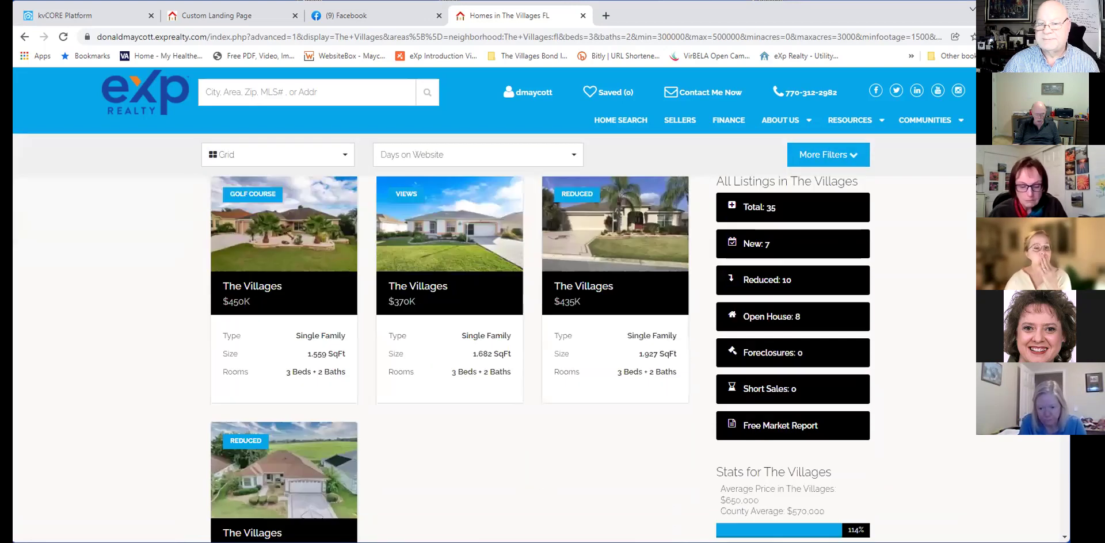
{"action": "scroll", "coordinate": [495, 345], "scroll_direction": "down", "scroll_amount": 2}
{"action": "scroll", "coordinate": [825, 219], "scroll_direction": "down", "scroll_amount": 1}
{"action": "scroll", "coordinate": [748, 218], "scroll_direction": "up", "scroll_amount": 1}
{"action": "mouse_move", "coordinate": [645, 214]}
{"action": "scroll", "coordinate": [433, 250], "scroll_direction": "up", "scroll_amount": 1}
{"action": "mouse_move", "coordinate": [273, 255]}
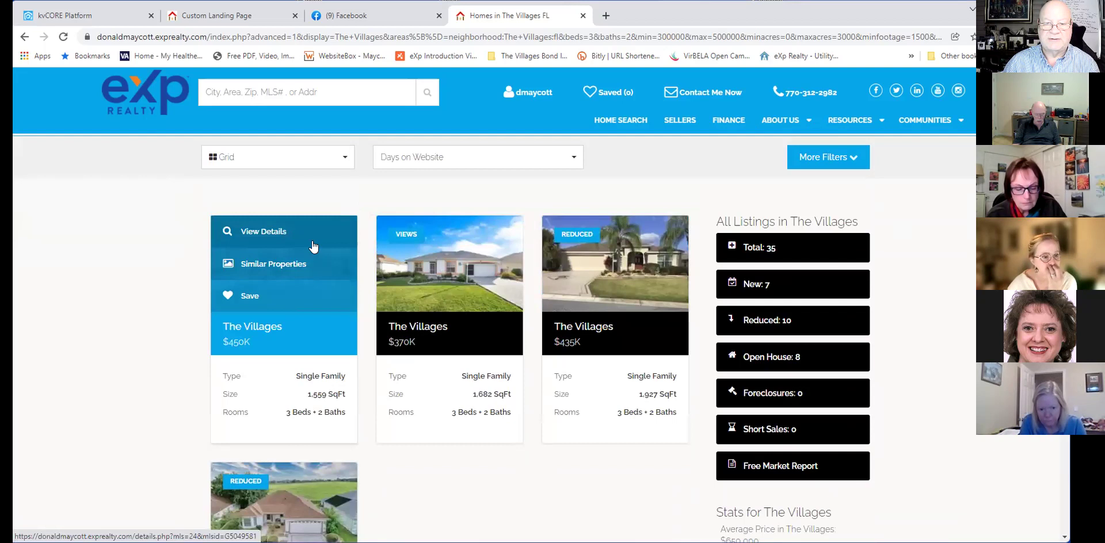
{"action": "left_click", "coordinate": [277, 242]}
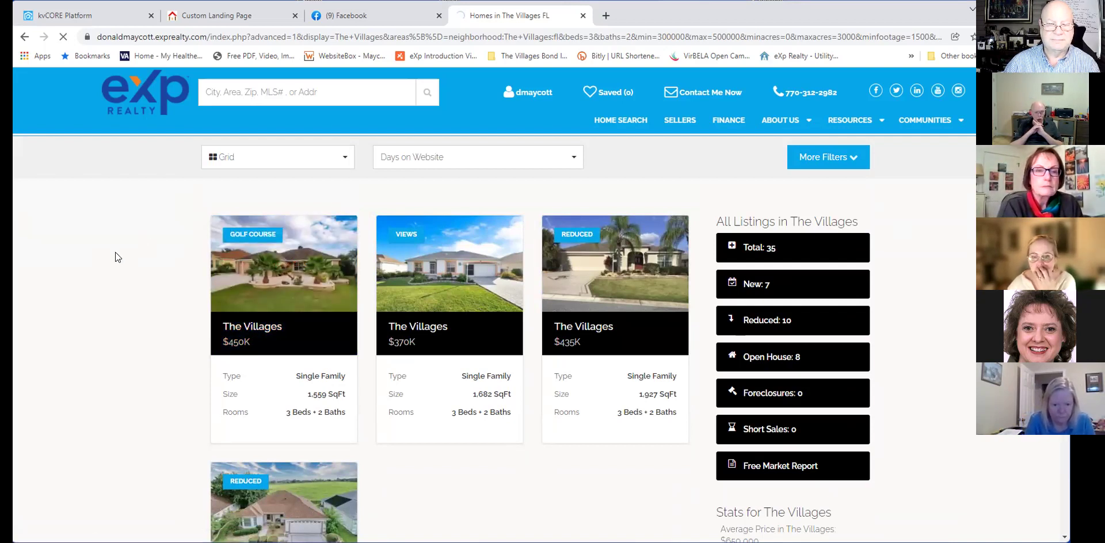
{"action": "mouse_move", "coordinate": [256, 253]}
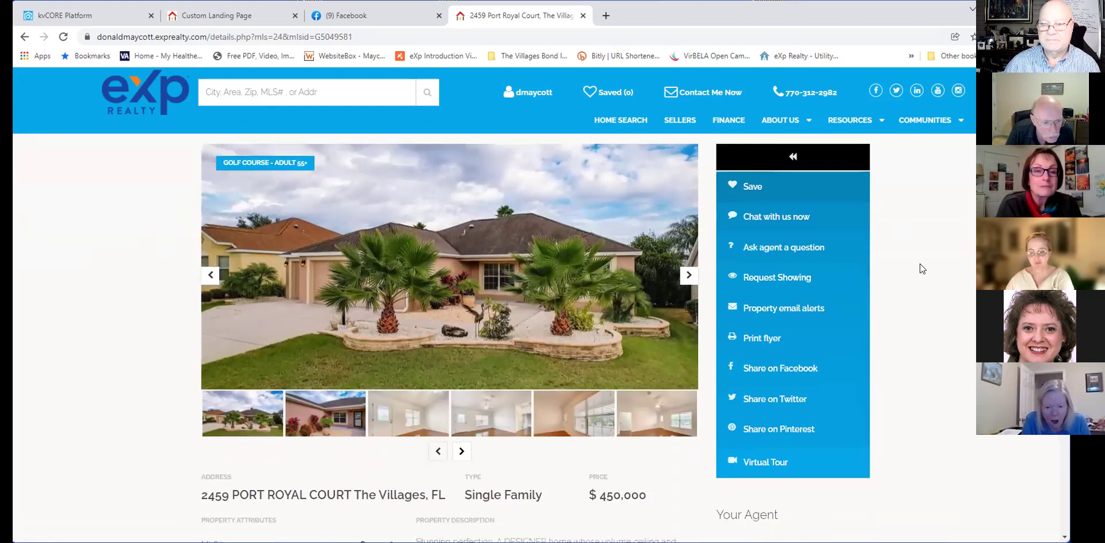
{"action": "scroll", "coordinate": [919, 263], "scroll_direction": "down", "scroll_amount": 3}
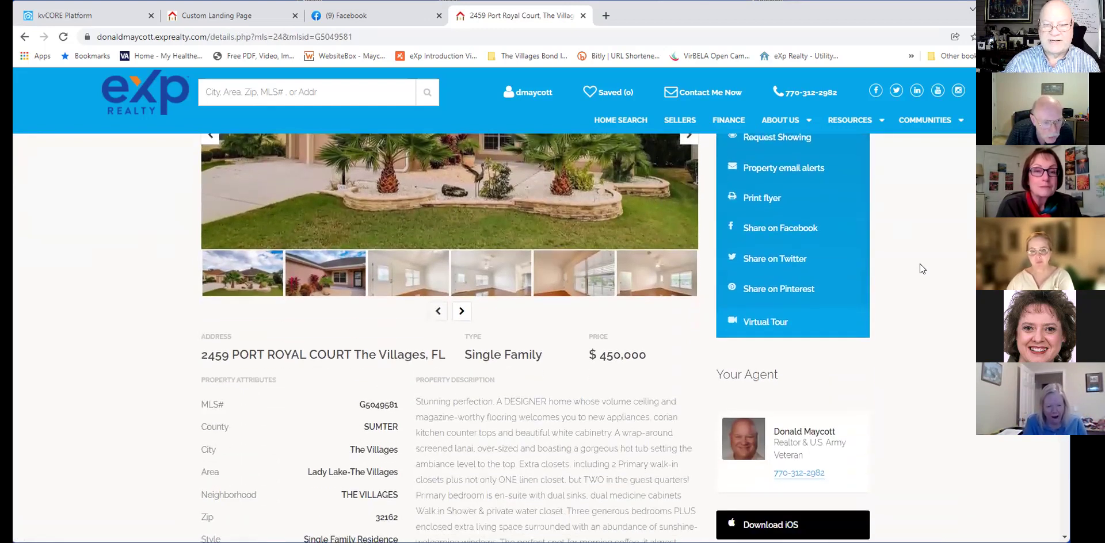
{"action": "scroll", "coordinate": [920, 264], "scroll_direction": "down", "scroll_amount": 2}
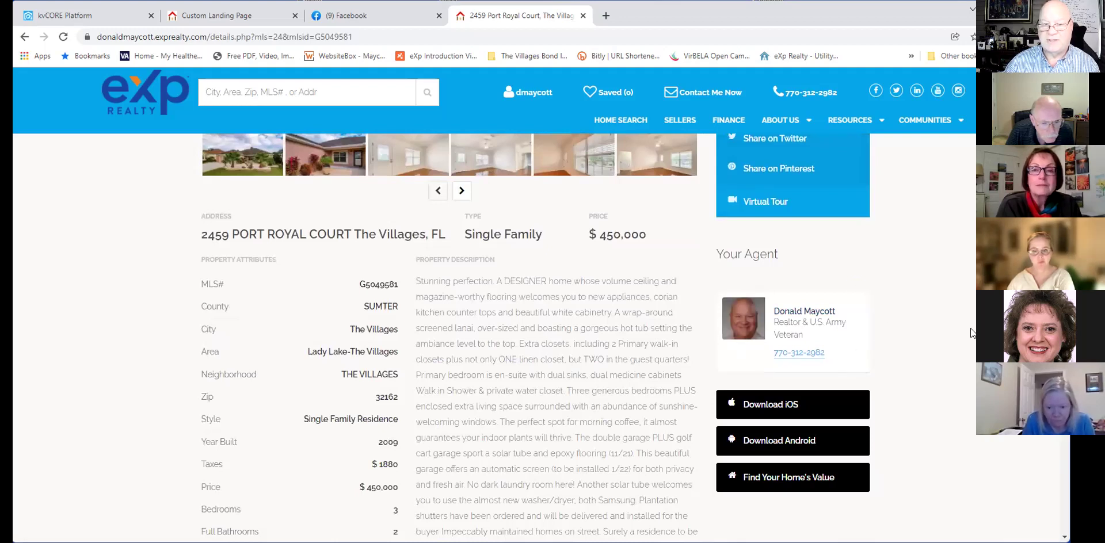
{"action": "scroll", "coordinate": [970, 328], "scroll_direction": "down", "scroll_amount": 3}
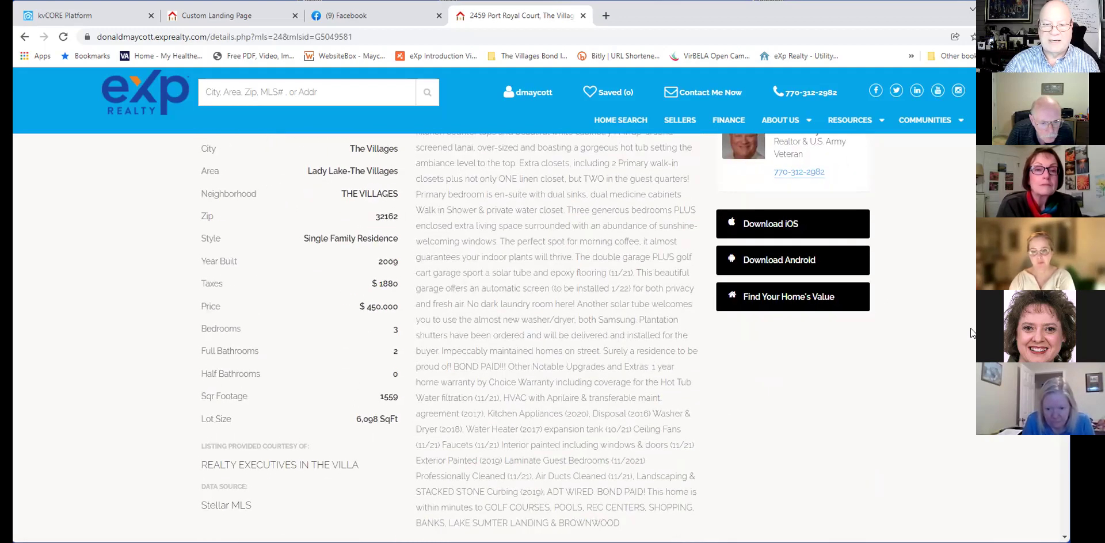
{"action": "scroll", "coordinate": [970, 328], "scroll_direction": "down", "scroll_amount": 1}
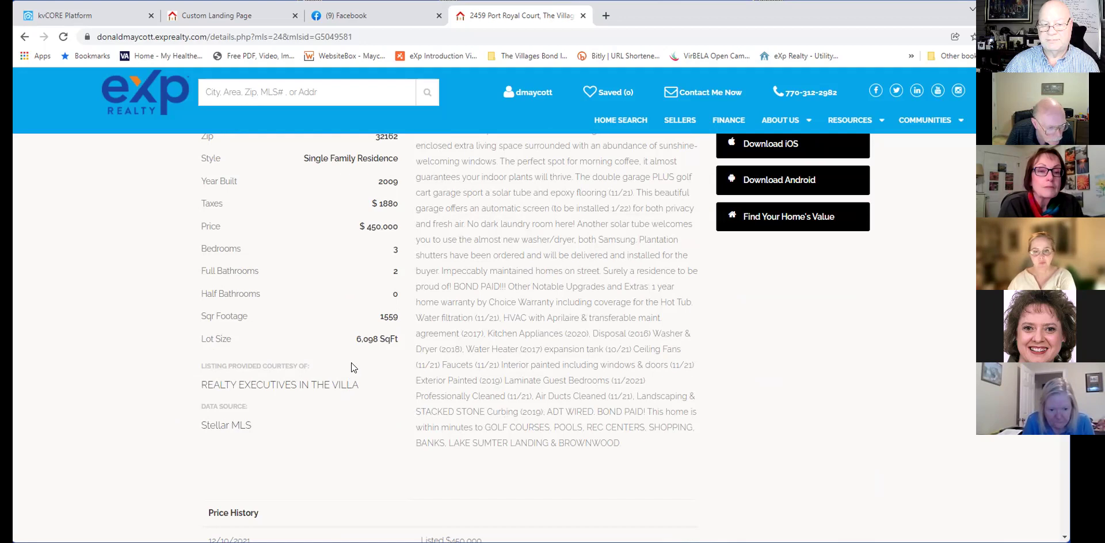
{"action": "scroll", "coordinate": [445, 408], "scroll_direction": "up", "scroll_amount": 4}
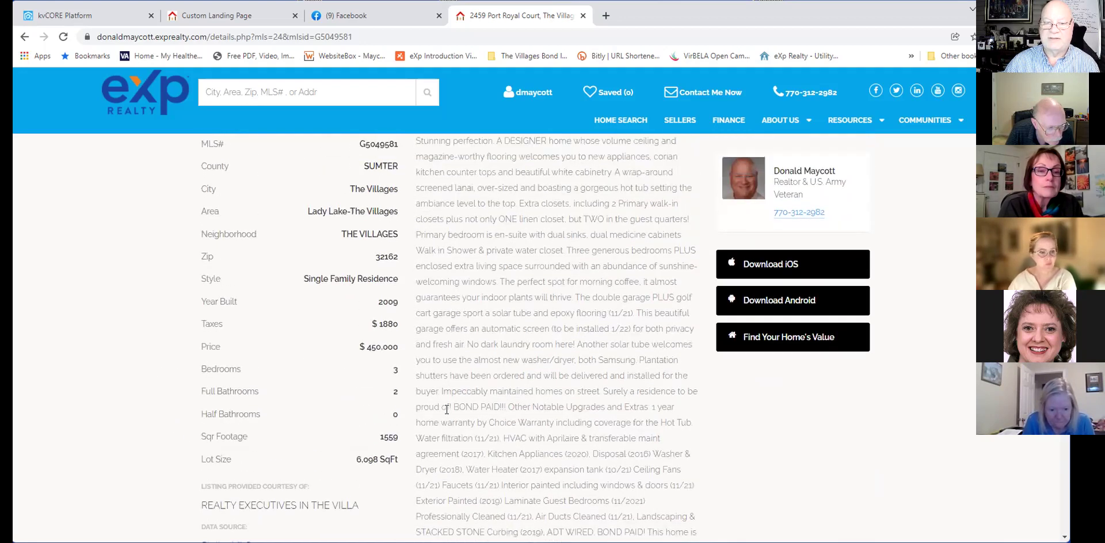
{"action": "scroll", "coordinate": [403, 334], "scroll_direction": "up", "scroll_amount": 1}
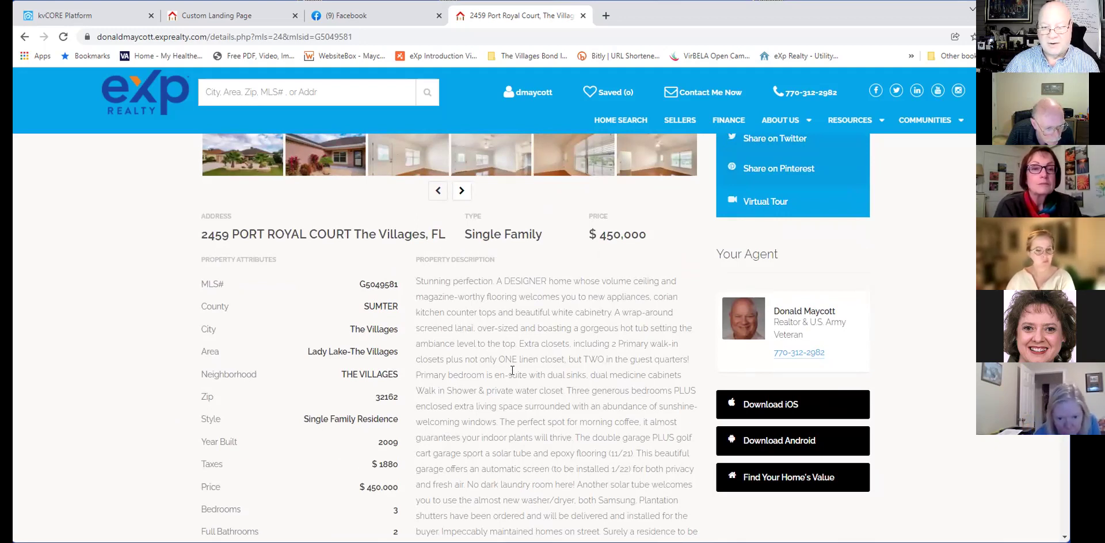
{"action": "scroll", "coordinate": [515, 426], "scroll_direction": "down", "scroll_amount": 3}
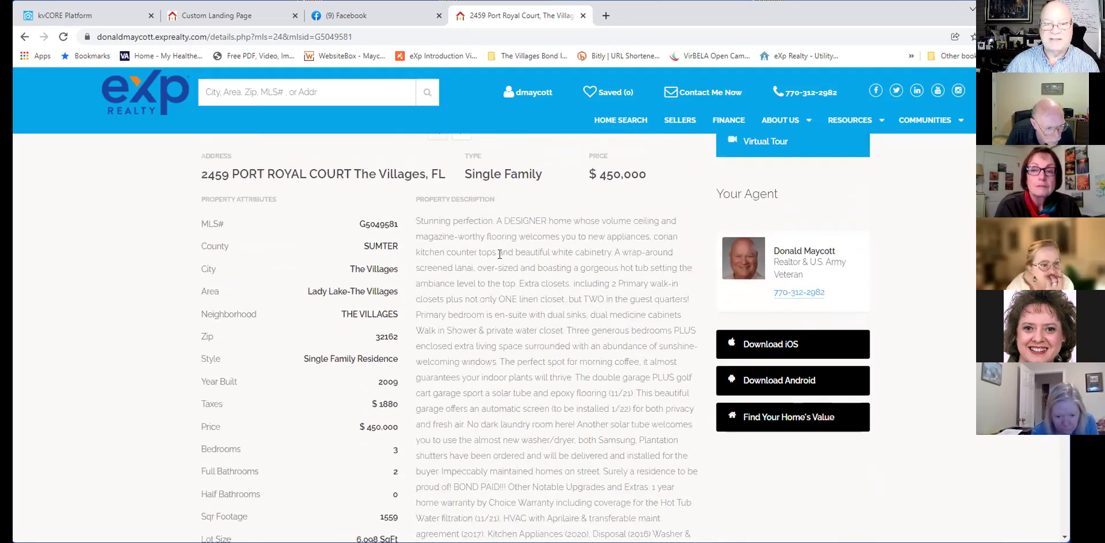
{"action": "scroll", "coordinate": [498, 253], "scroll_direction": "down", "scroll_amount": 2}
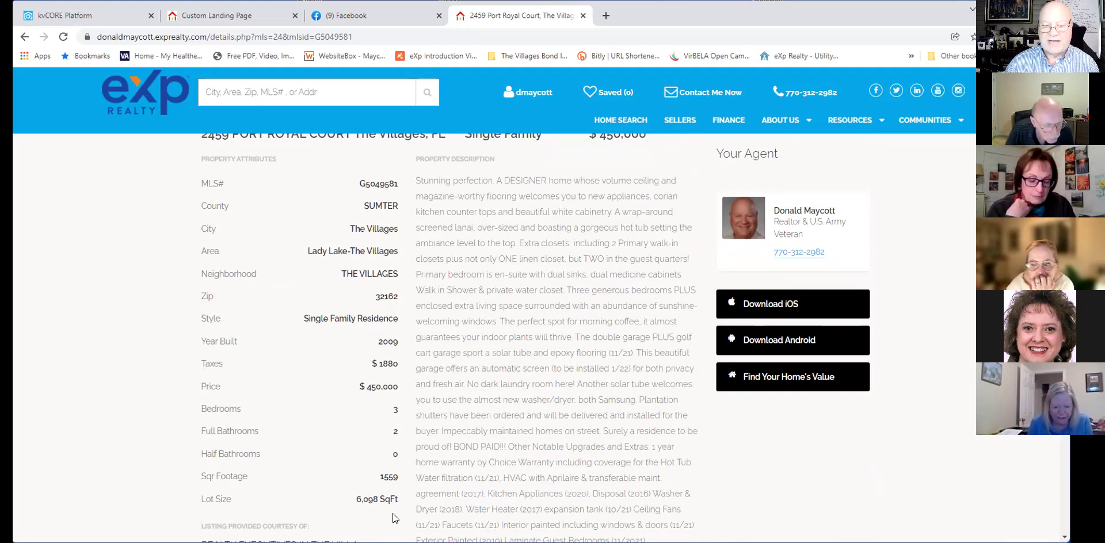
{"action": "scroll", "coordinate": [452, 352], "scroll_direction": "up", "scroll_amount": 7}
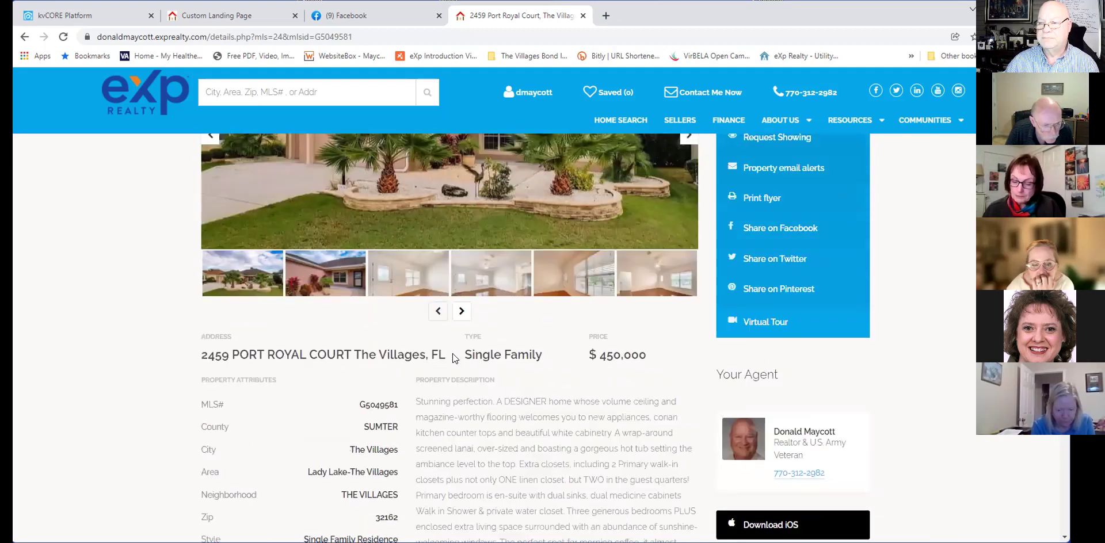
{"action": "key", "text": "alt+Left"}
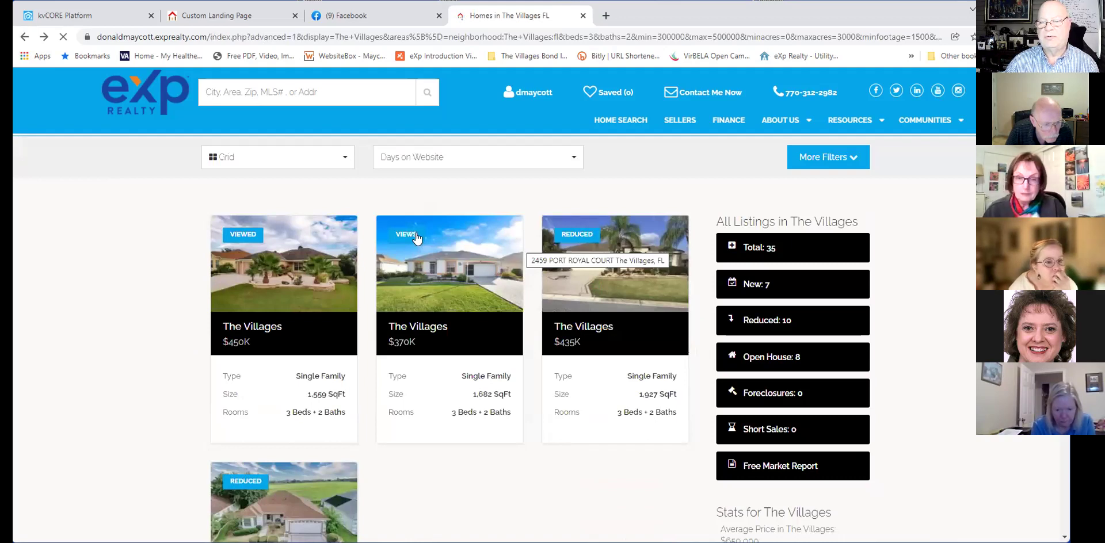
{"action": "mouse_move", "coordinate": [417, 230]}
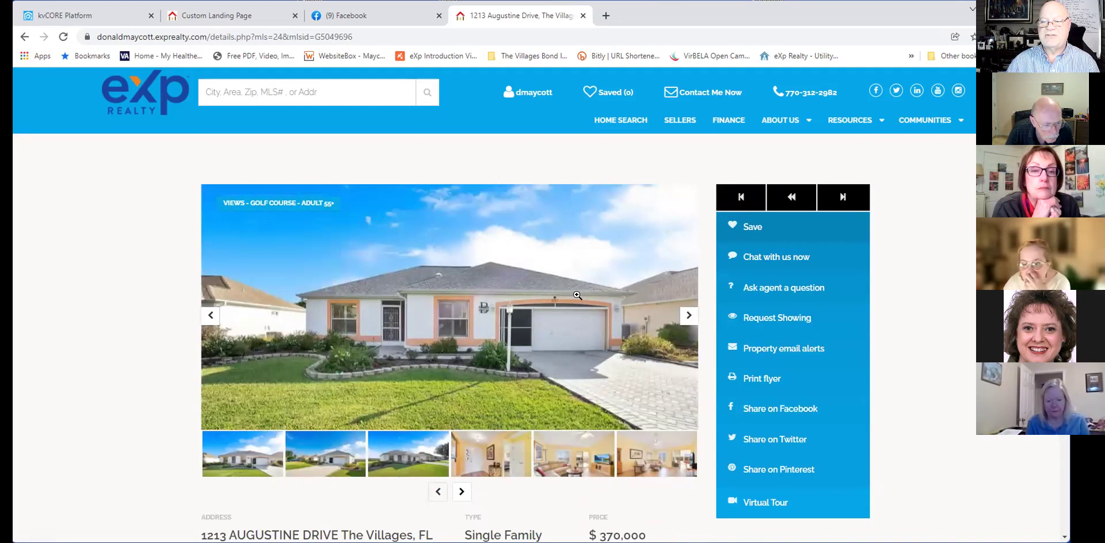
{"action": "scroll", "coordinate": [577, 288], "scroll_direction": "down", "scroll_amount": 2}
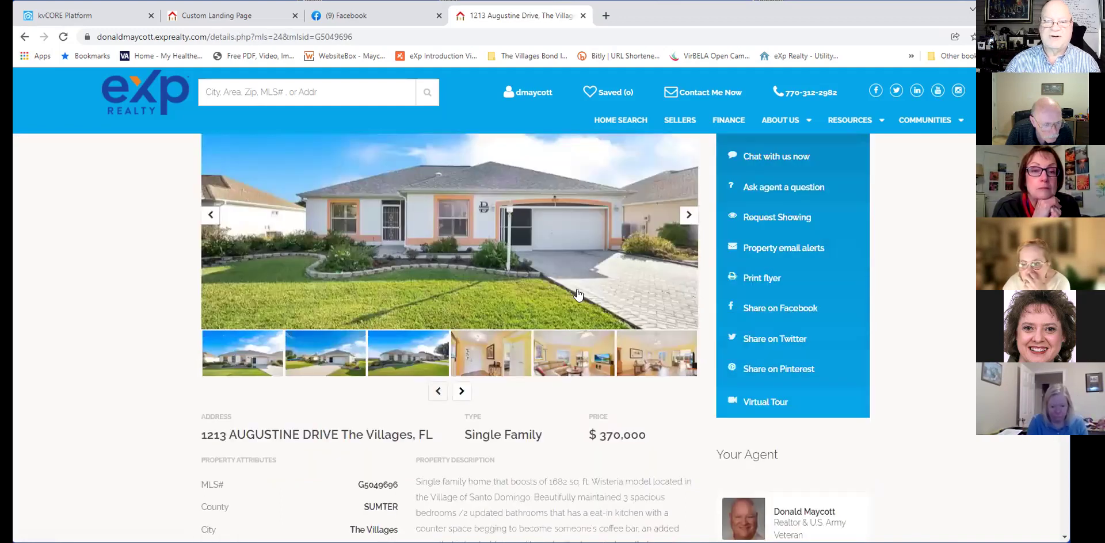
{"action": "scroll", "coordinate": [577, 289], "scroll_direction": "down", "scroll_amount": 1}
{"action": "left_click", "coordinate": [387, 193]}
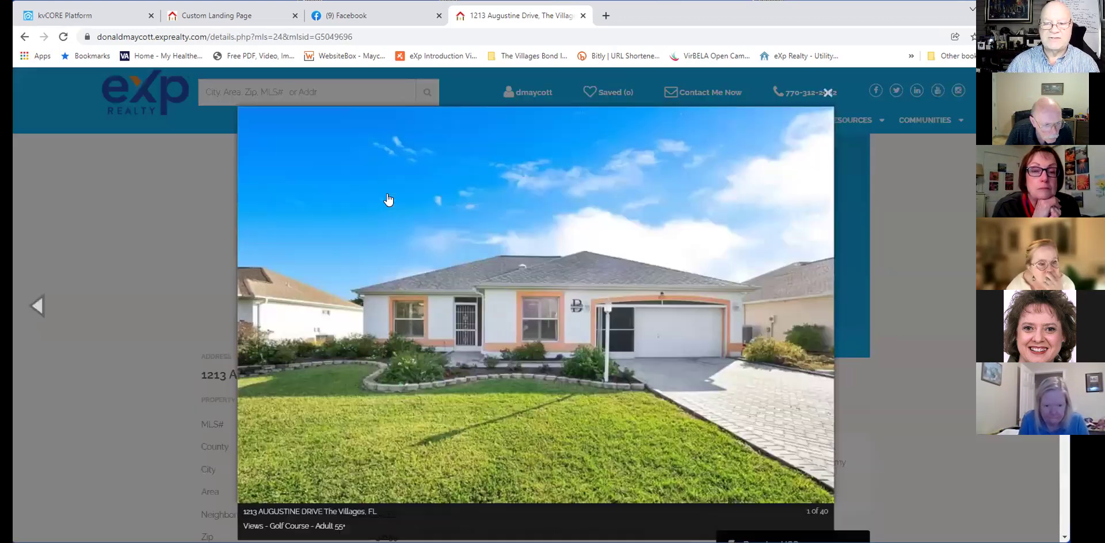
{"action": "left_click", "coordinate": [40, 310]}
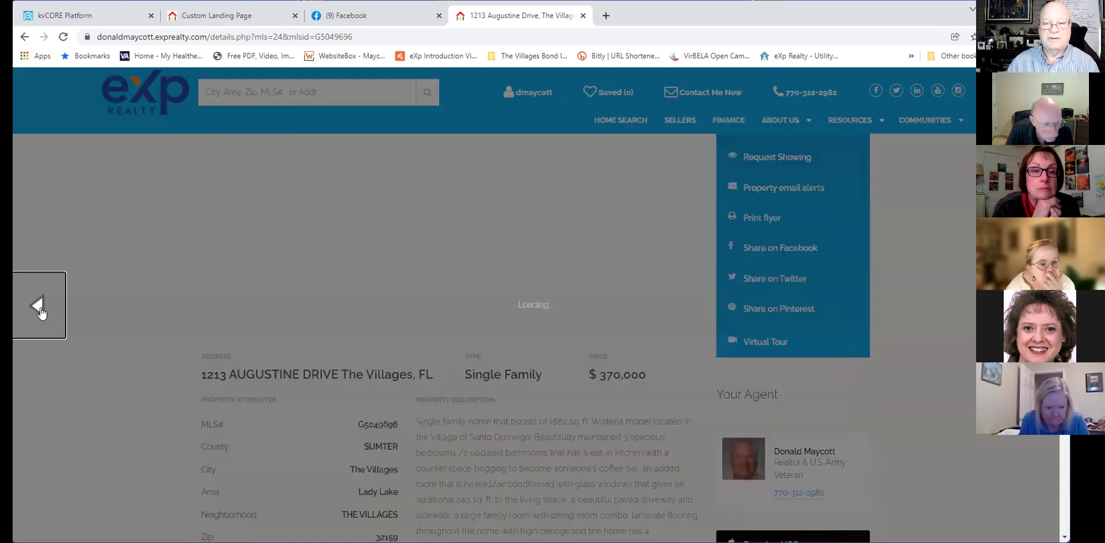
{"action": "left_click", "coordinate": [40, 306]}
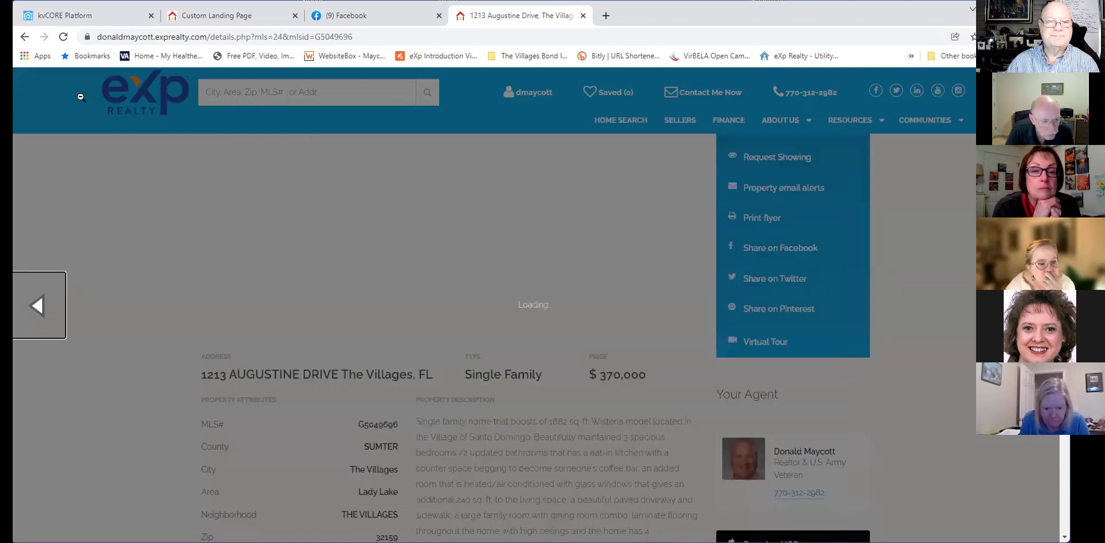
{"action": "left_click", "coordinate": [122, 99]}
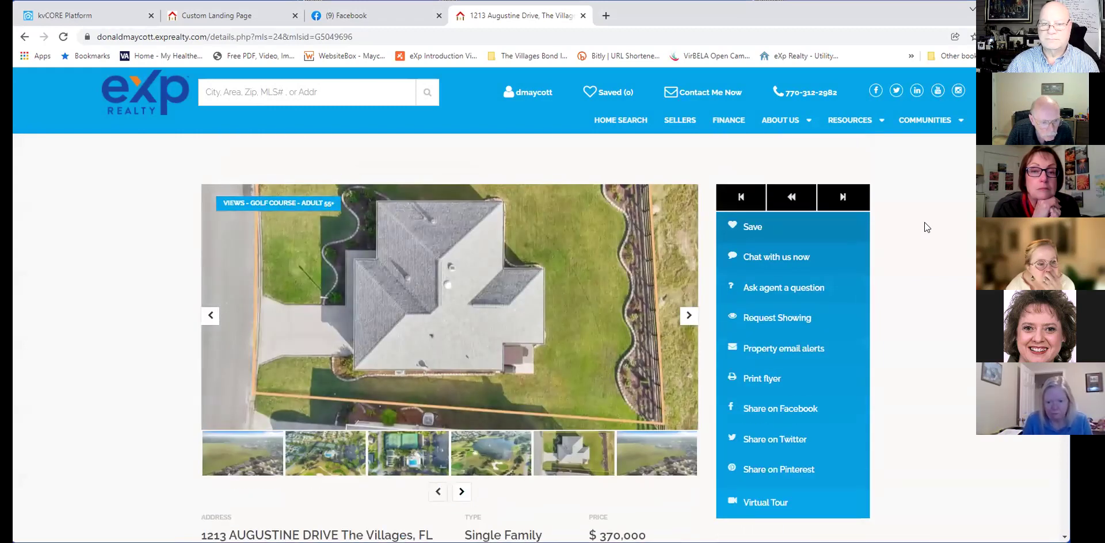
{"action": "left_click", "coordinate": [23, 37]}
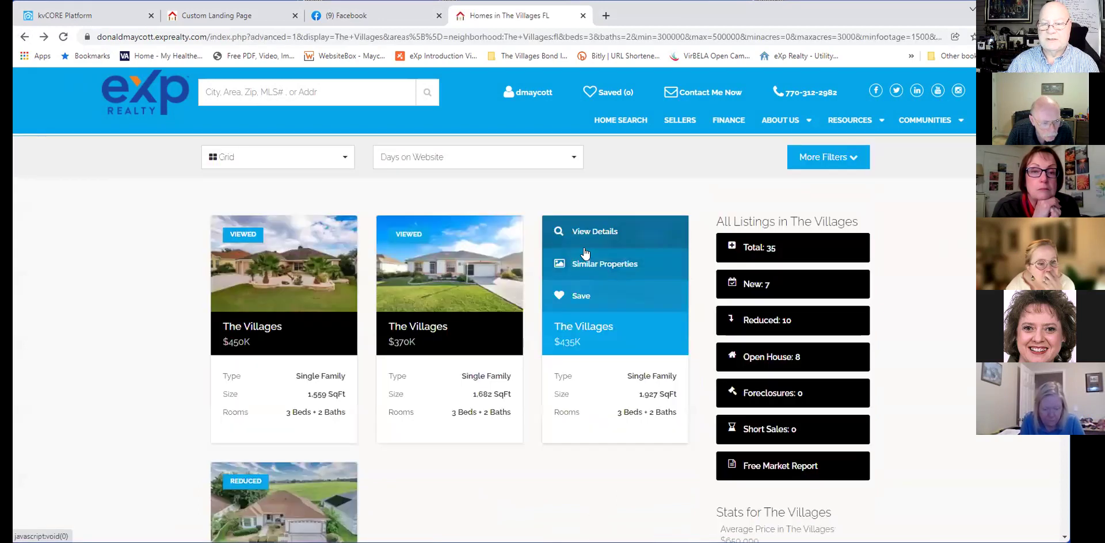
{"action": "left_click", "coordinate": [587, 231]}
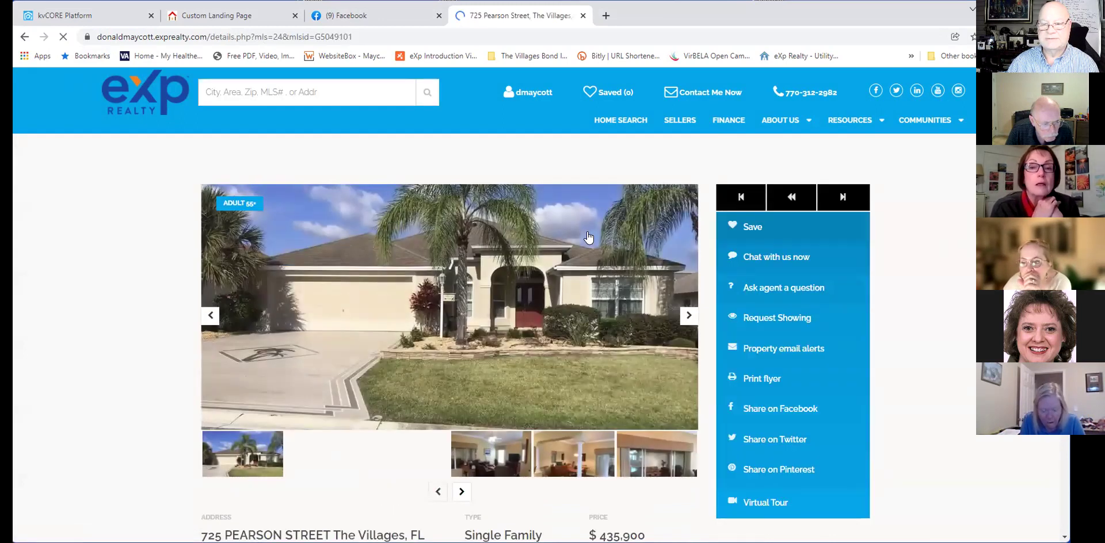
{"action": "scroll", "coordinate": [588, 237], "scroll_direction": "down", "scroll_amount": 3}
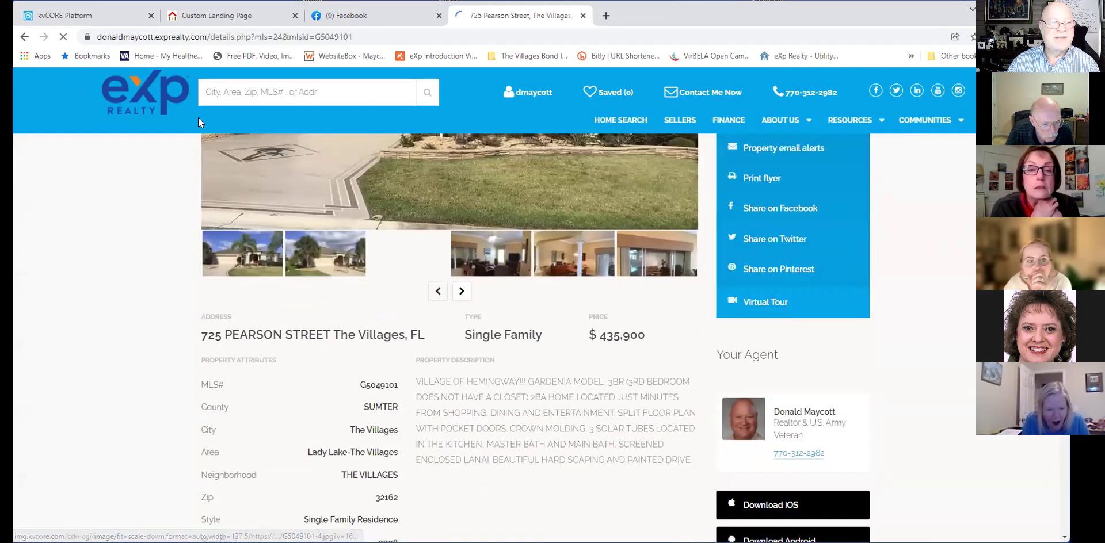
{"action": "key", "text": "ctrl+1"}
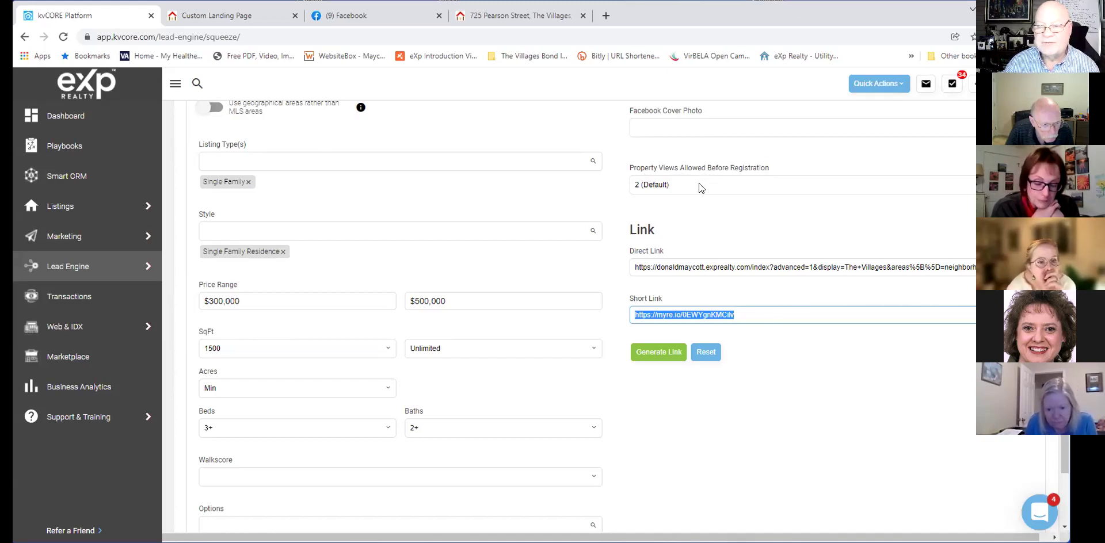
{"action": "left_click", "coordinate": [220, 20]}
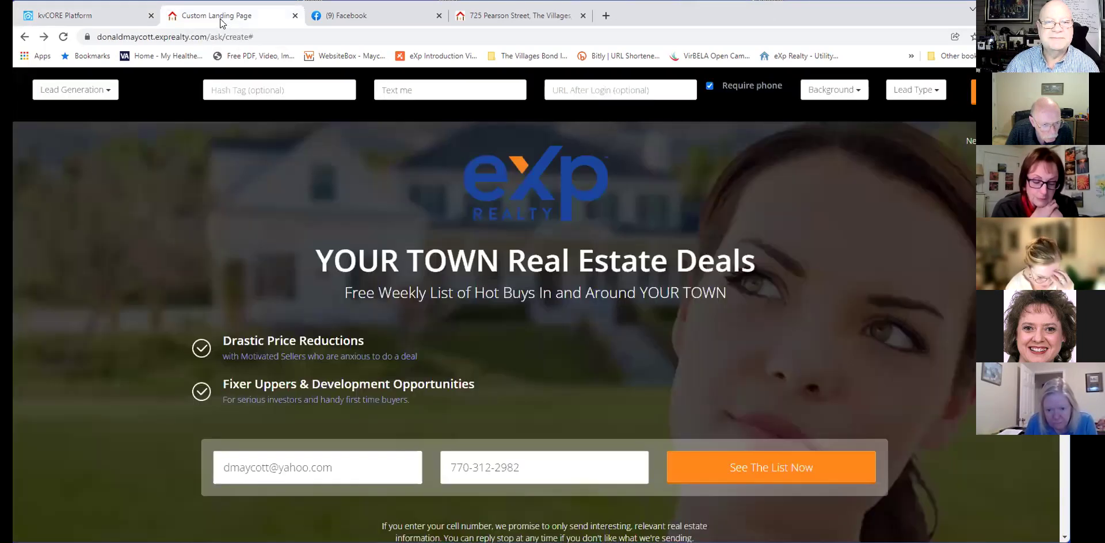
{"action": "left_click", "coordinate": [352, 17]}
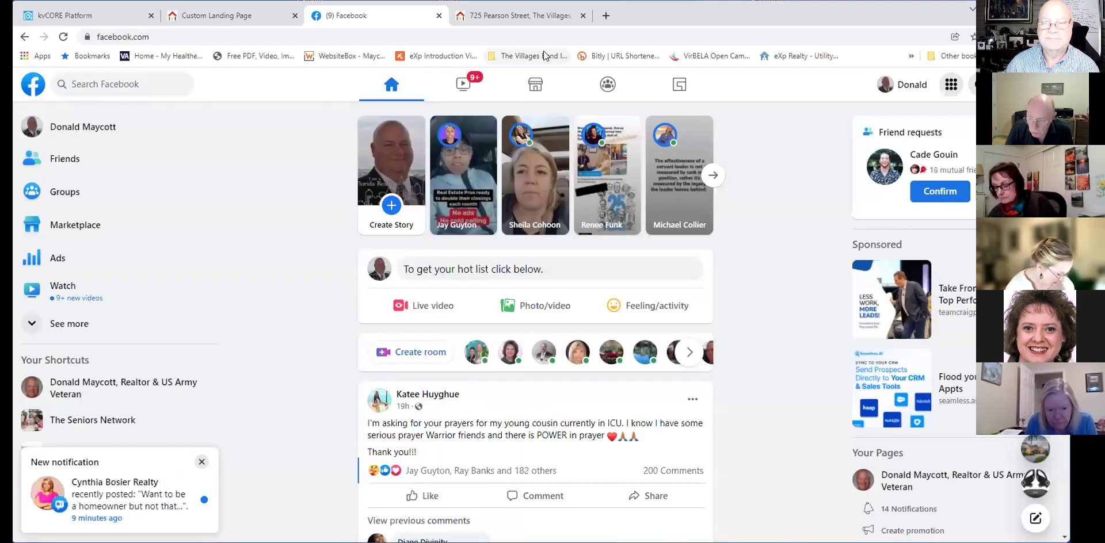
{"action": "left_click", "coordinate": [518, 15]}
{"action": "scroll", "coordinate": [913, 324], "scroll_direction": "down", "scroll_amount": 2}
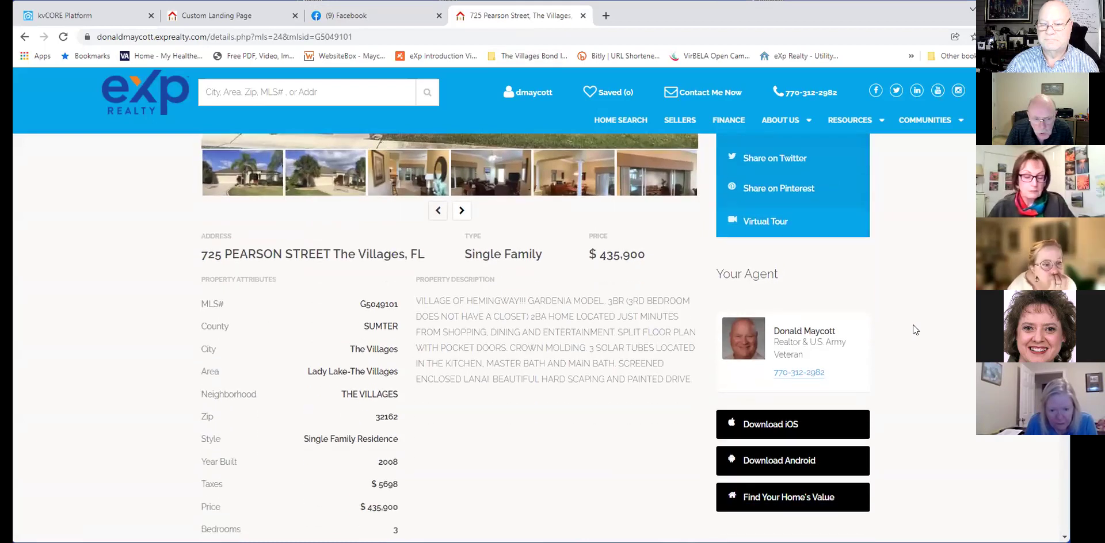
{"action": "scroll", "coordinate": [912, 324], "scroll_direction": "up", "scroll_amount": 3}
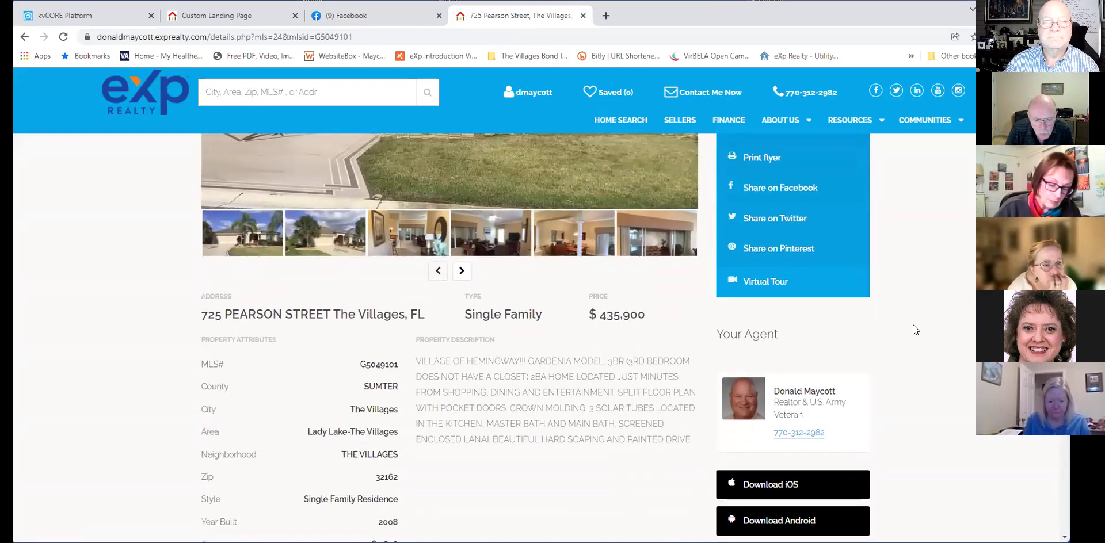
{"action": "scroll", "coordinate": [628, 169], "scroll_direction": "up", "scroll_amount": 3}
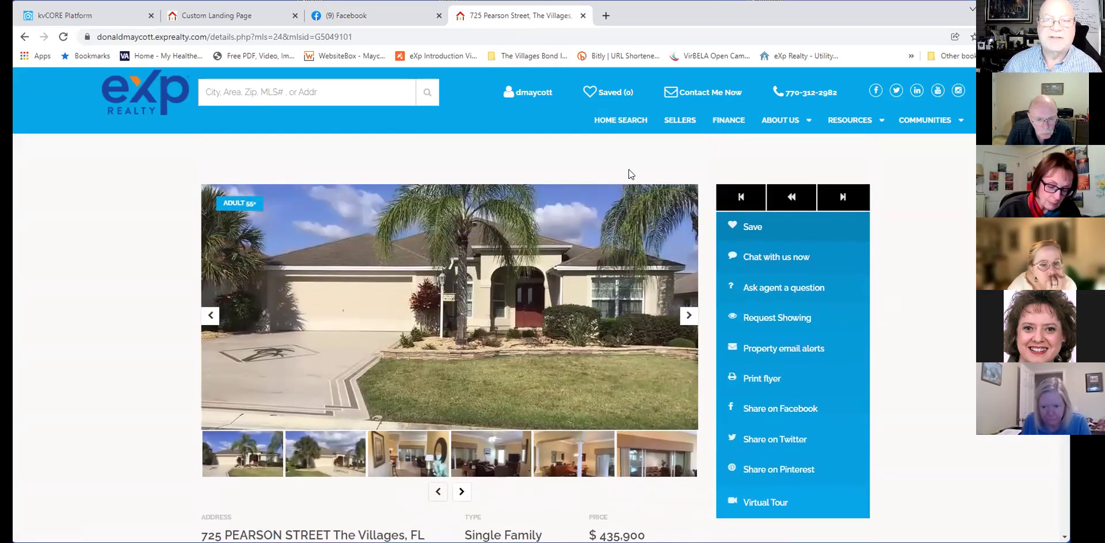
{"action": "left_click", "coordinate": [63, 36]}
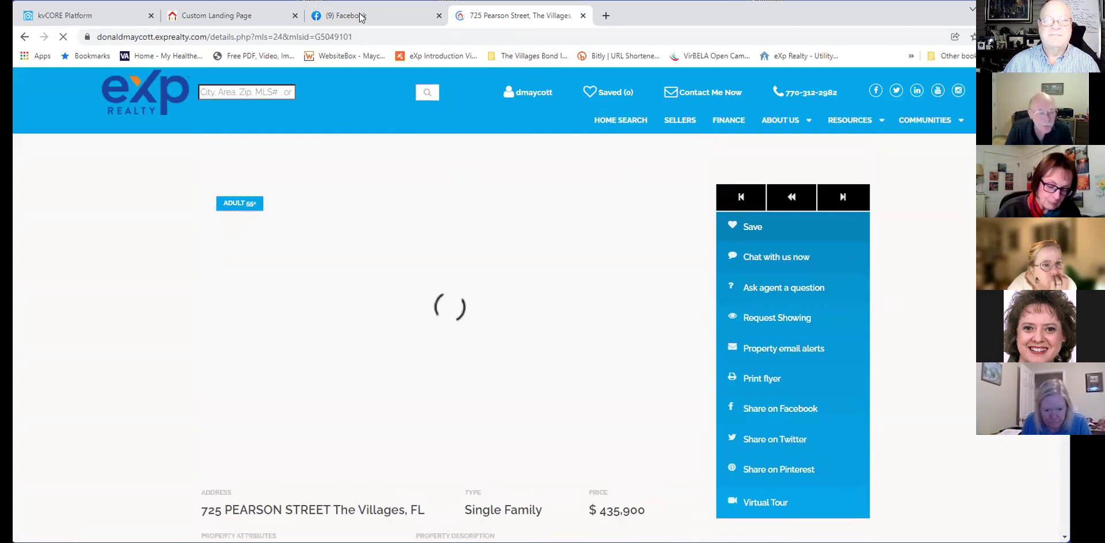
Start a new Facebook post and clear its old hot-list text and link preview.
{"action": "left_click", "coordinate": [362, 18]}
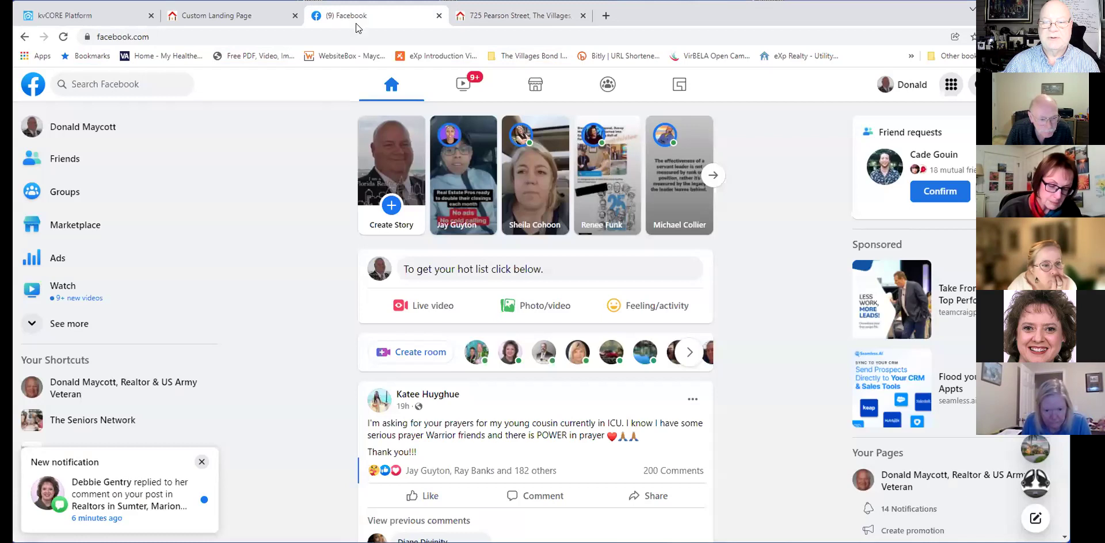
{"action": "left_click", "coordinate": [485, 268]}
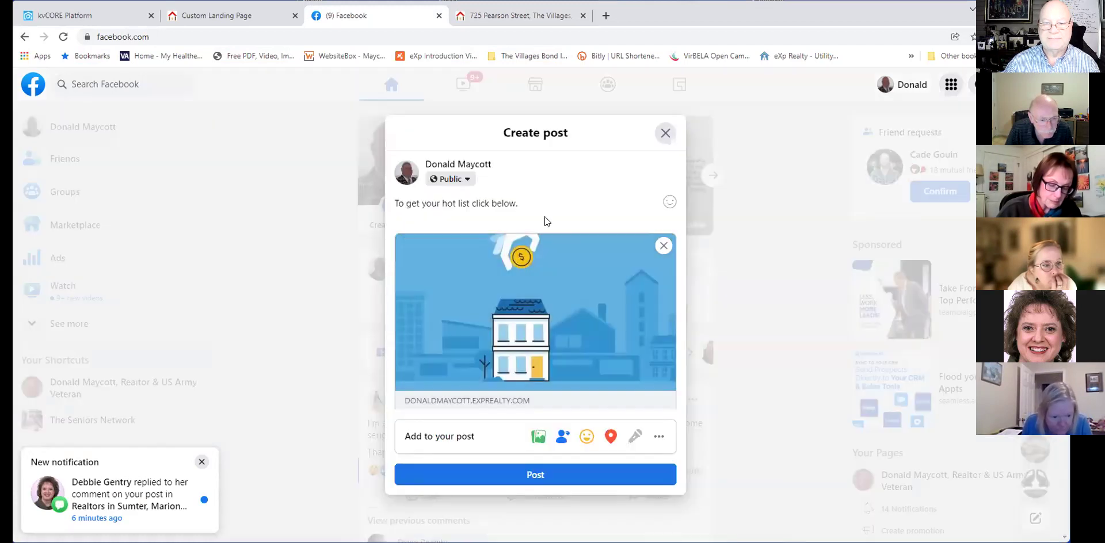
{"action": "left_click_drag", "start_coordinate": [520, 203], "coordinate": [388, 196]}
{"action": "key", "text": "BackSpace"}
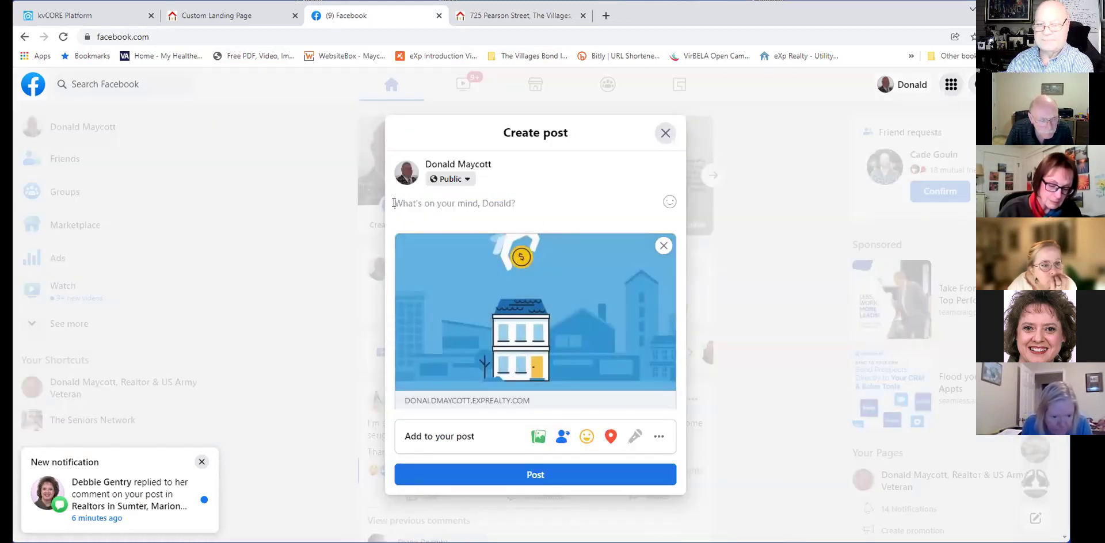
{"action": "left_click", "coordinate": [658, 244]}
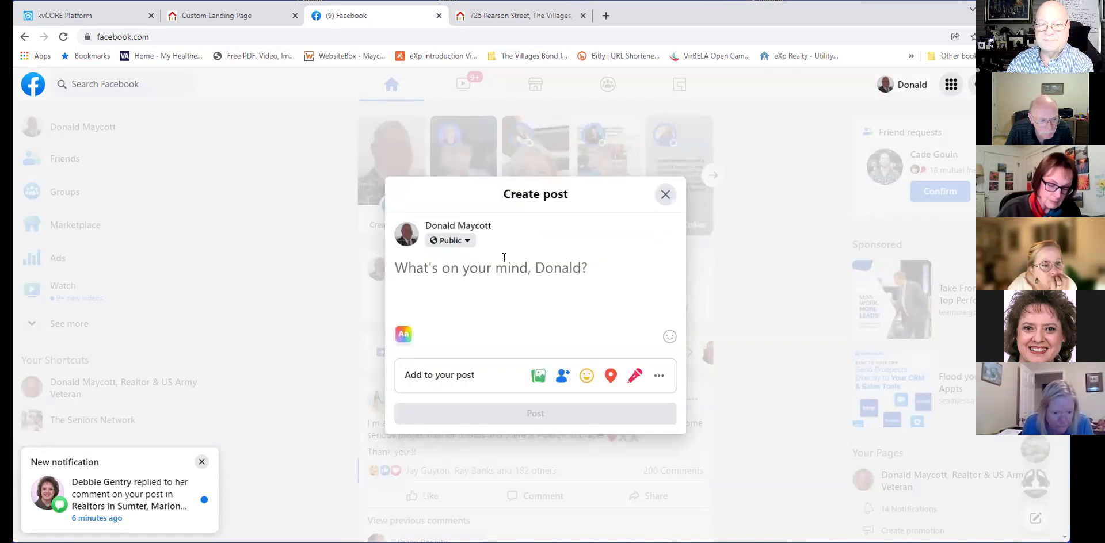
{"action": "left_click", "coordinate": [517, 16]}
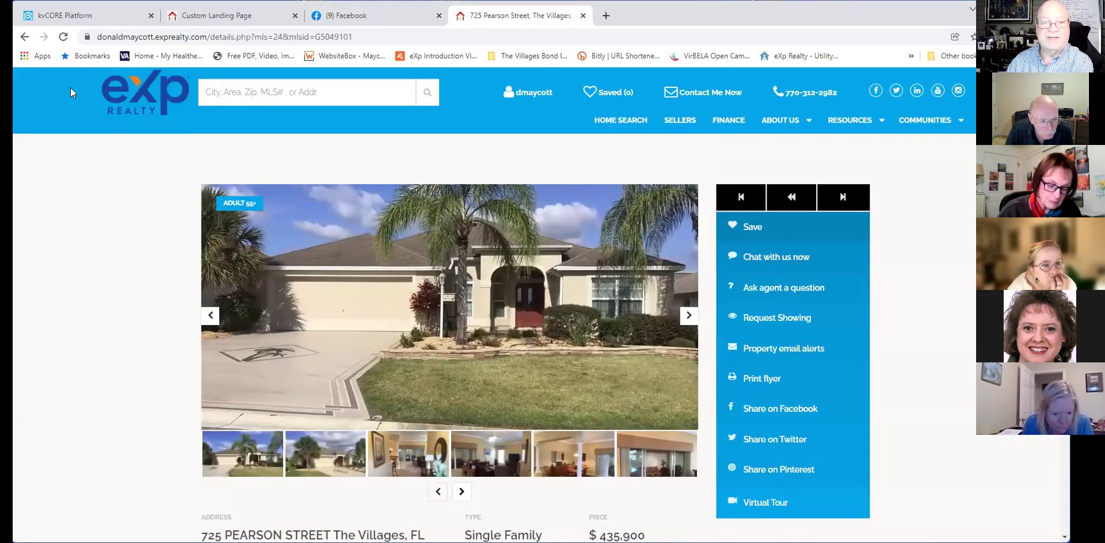
{"action": "left_click", "coordinate": [18, 39]}
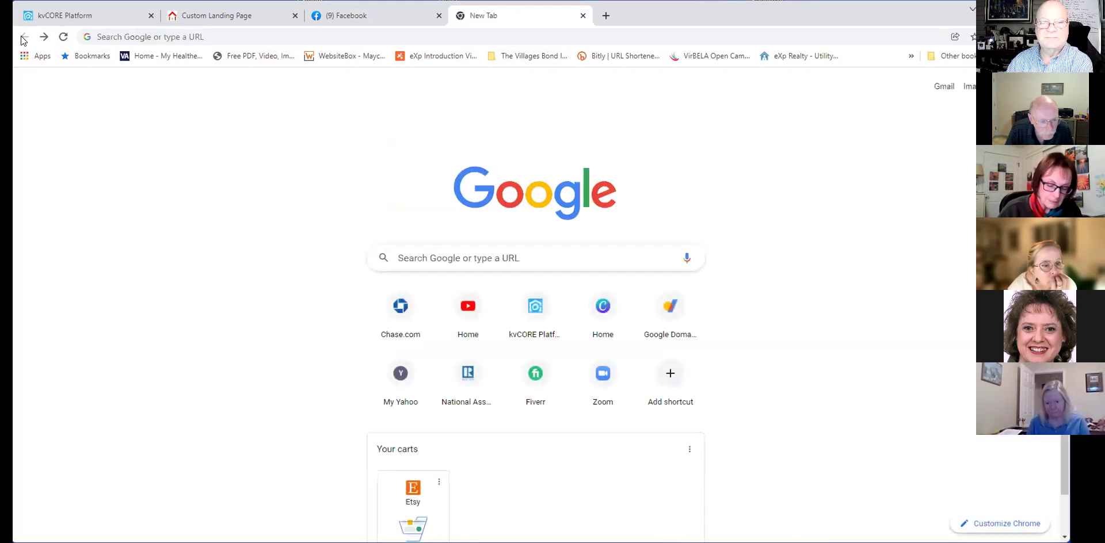
{"action": "left_click", "coordinate": [45, 38]}
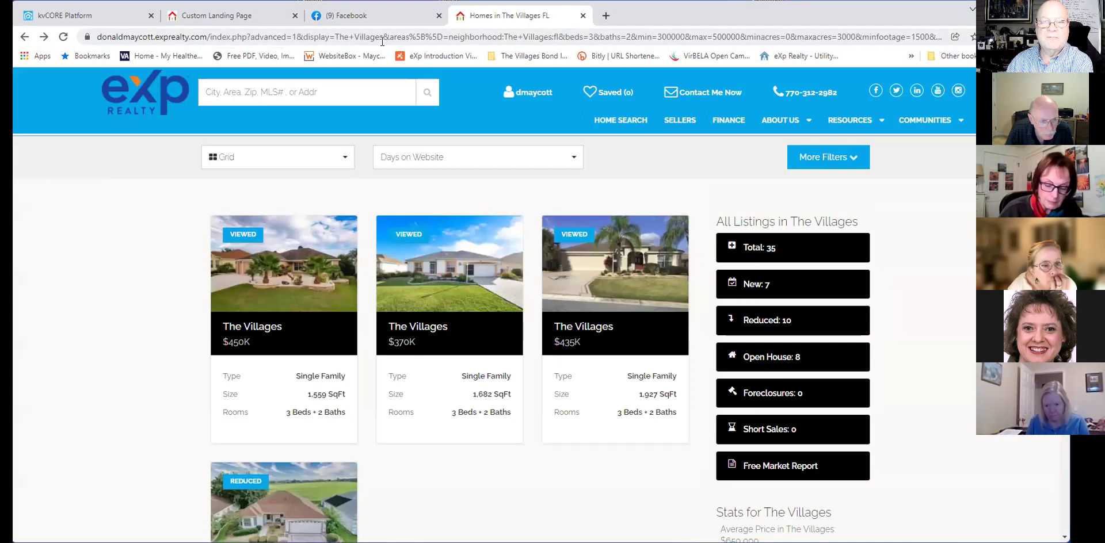
Paste the squeeze page short link into the post draft and select the link text.
{"action": "left_click", "coordinate": [386, 15]}
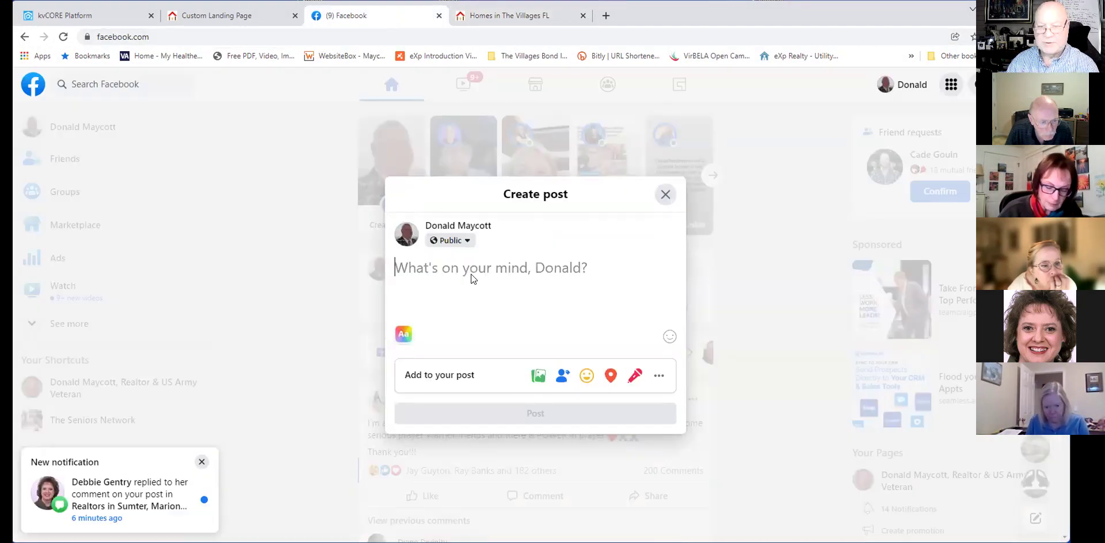
{"action": "type", "text": "https://myre.io/0EWYgnKMCilv"}
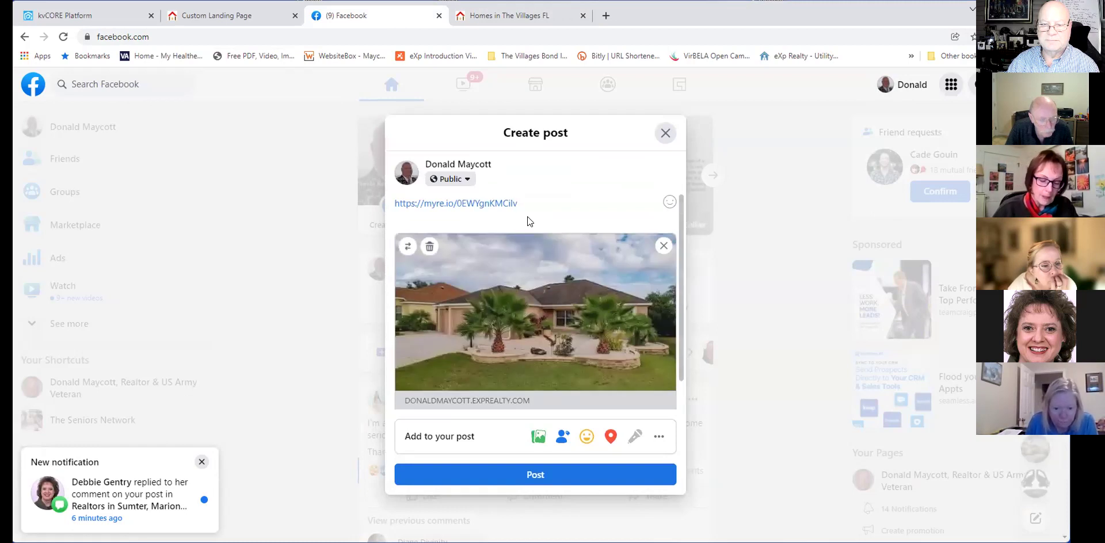
{"action": "left_click_drag", "start_coordinate": [518, 204], "coordinate": [393, 204]}
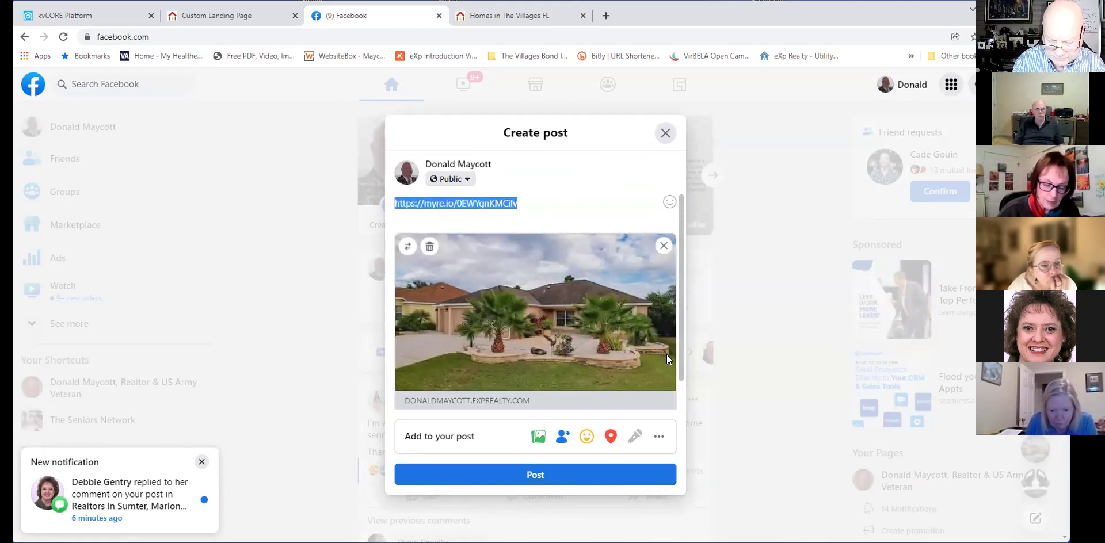
Write 'Looking for a home in The Villages FL priced from $300,000-$500,000', ending with the agent's phone number for appointments.
{"action": "type", "text": "Looking for a home i"}
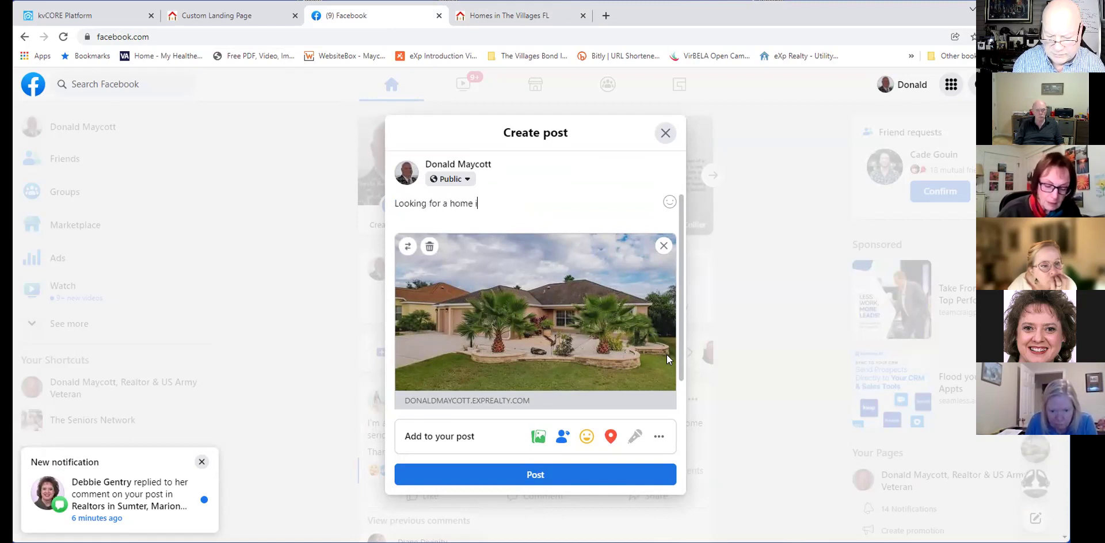
{"action": "type", "text": "n The Villages FL"}
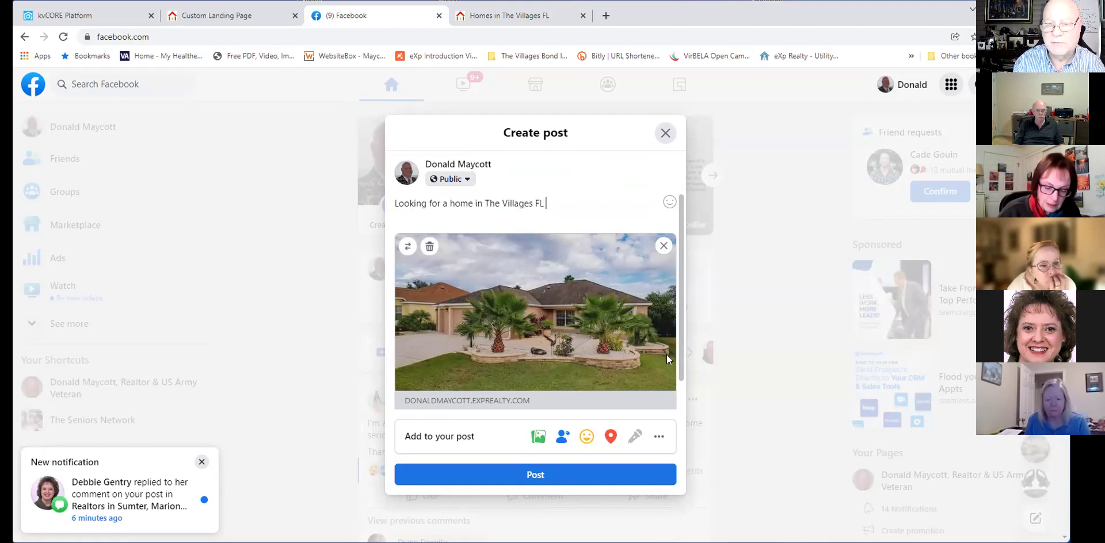
{"action": "type", "text": " priced"}
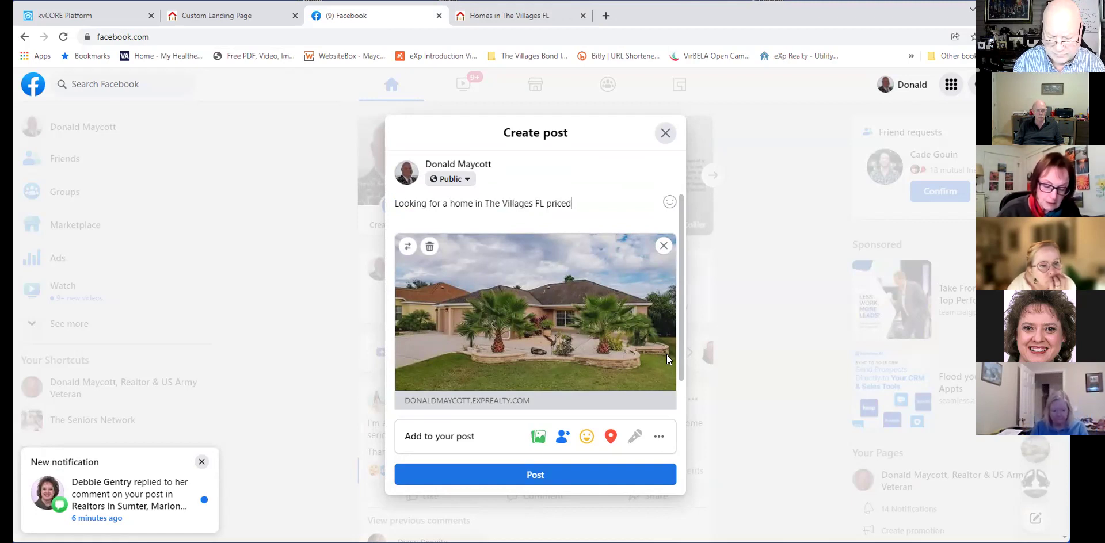
{"action": "type", "text": " from "}
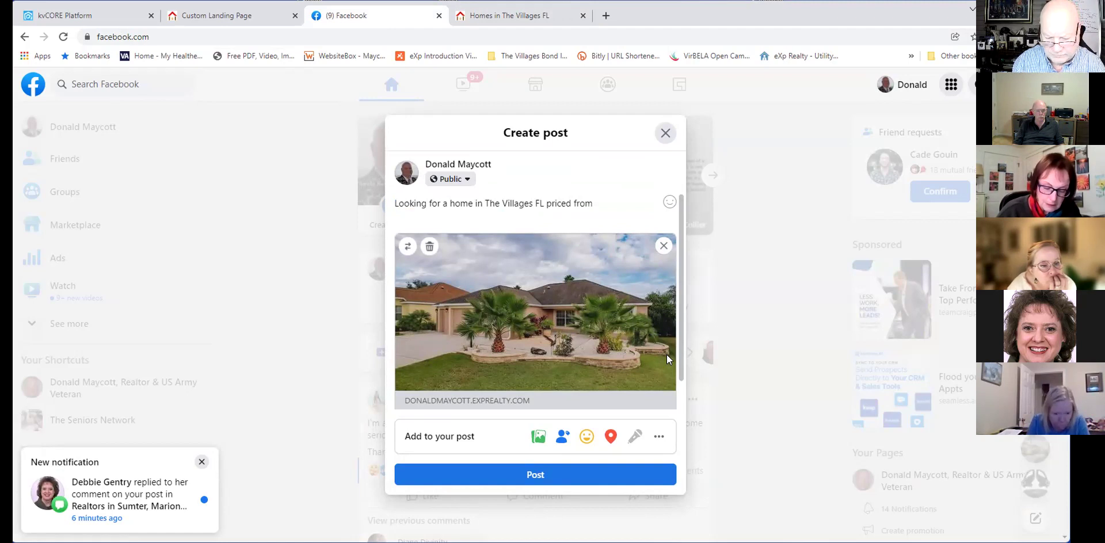
{"action": "type", "text": "$300,00"}
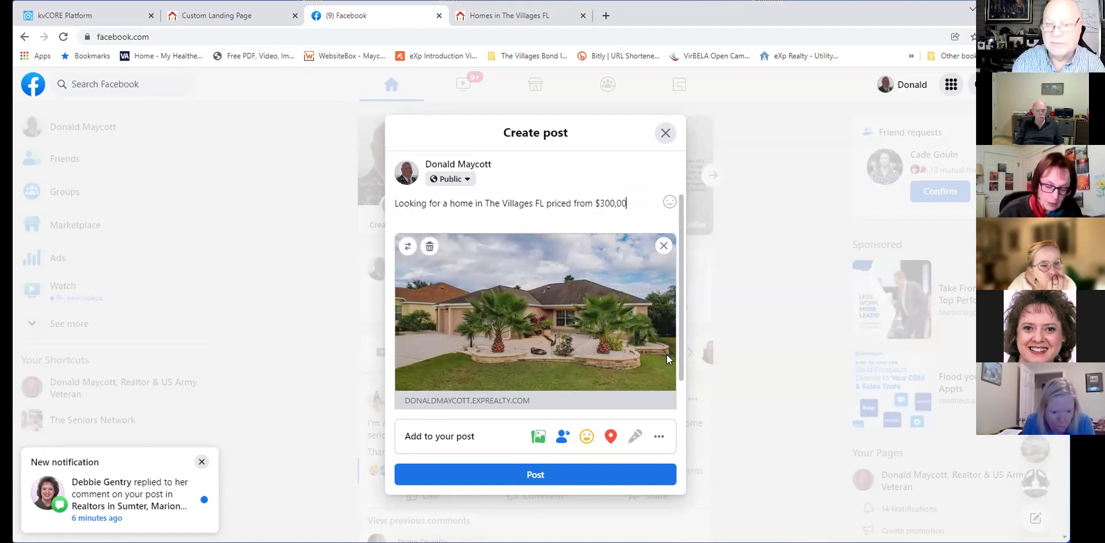
{"action": "type", "text": "0-"}
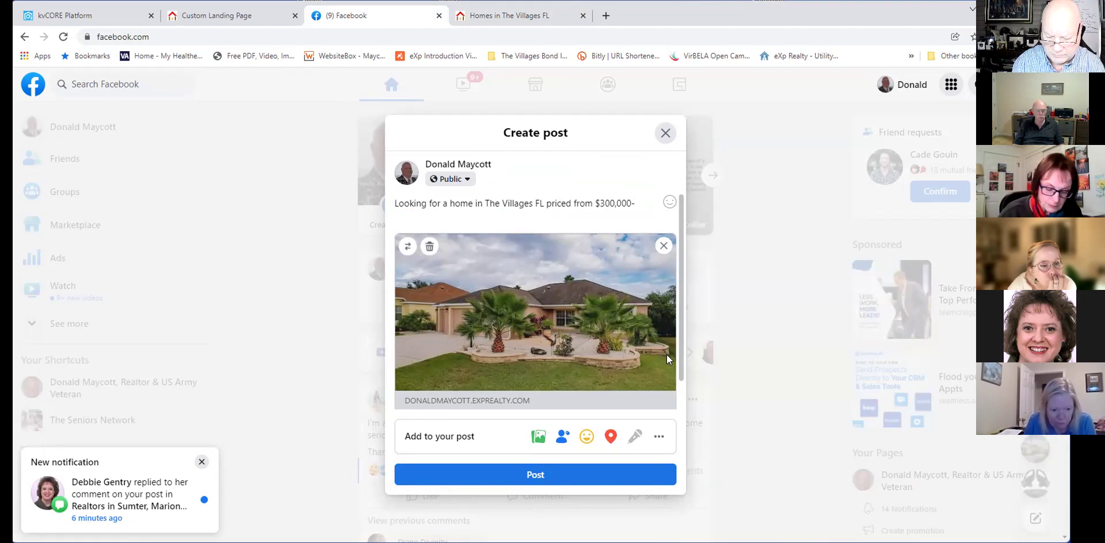
{"action": "type", "text": "$500,000, 3br 2ba."}
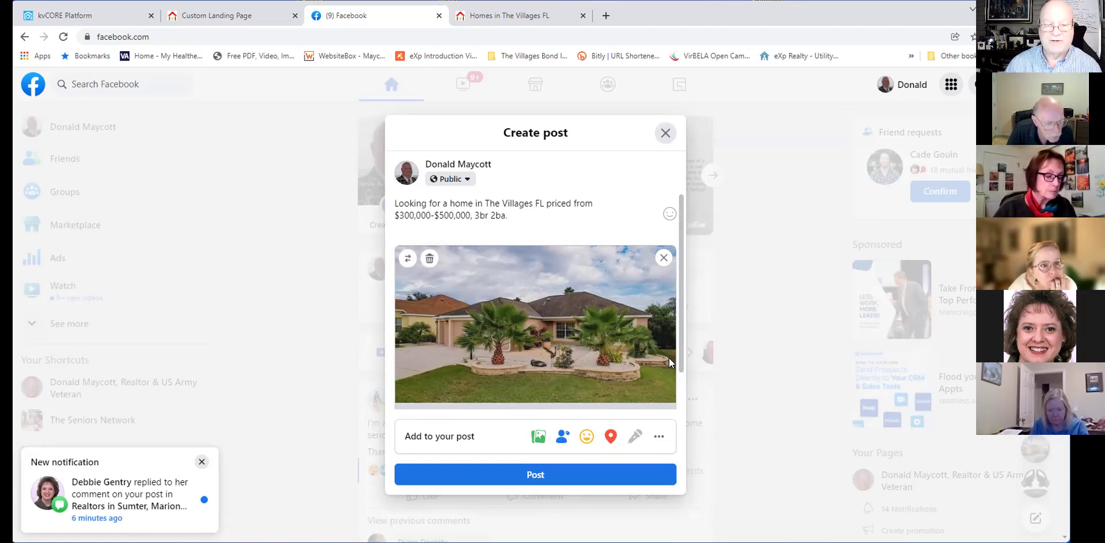
{"action": "left_click", "coordinate": [200, 462]}
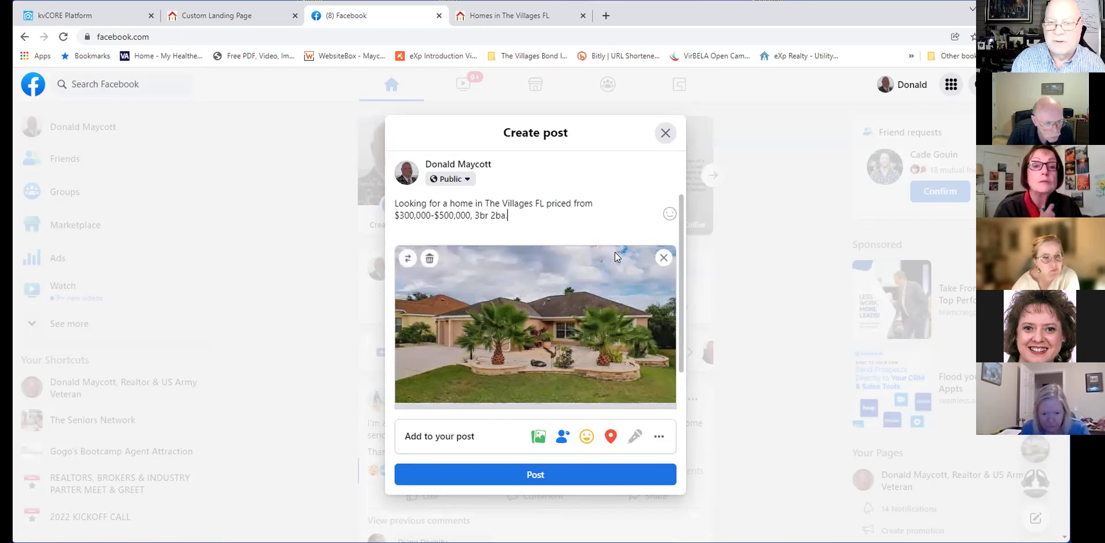
{"action": "type", "text": "Co"}
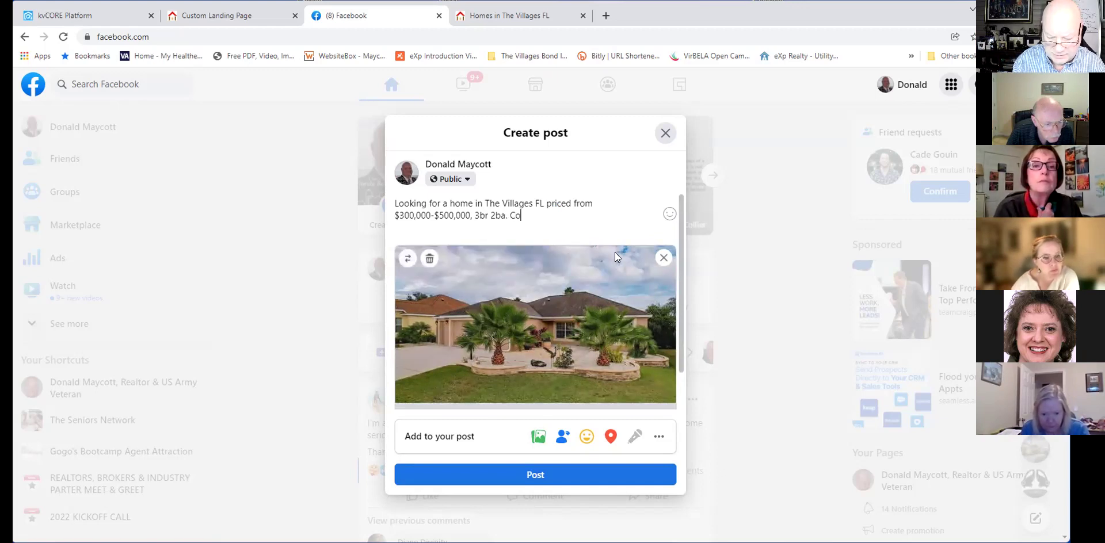
{"action": "type", "text": "ntact me "}
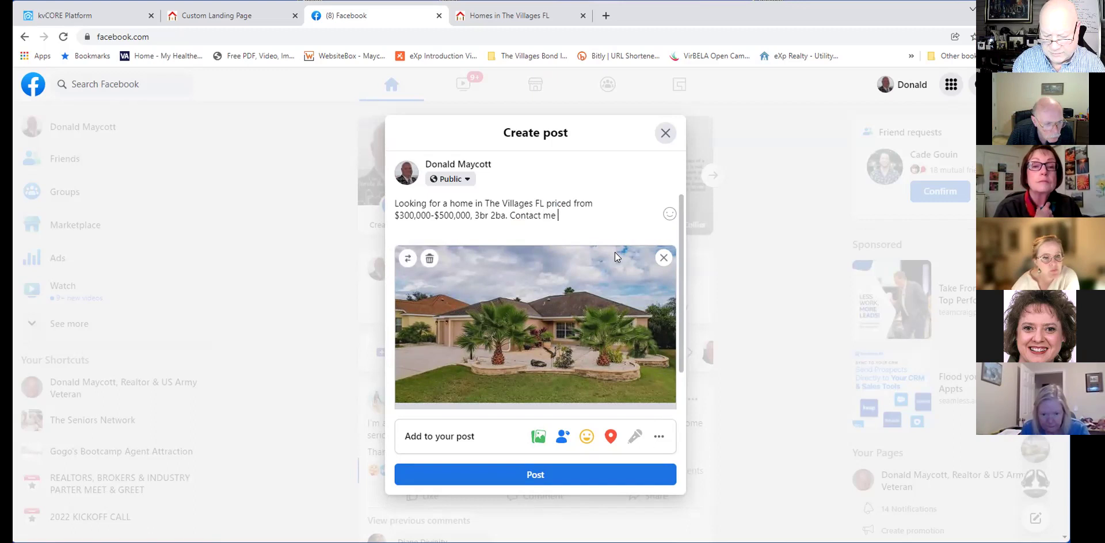
{"action": "type", "text": "for"}
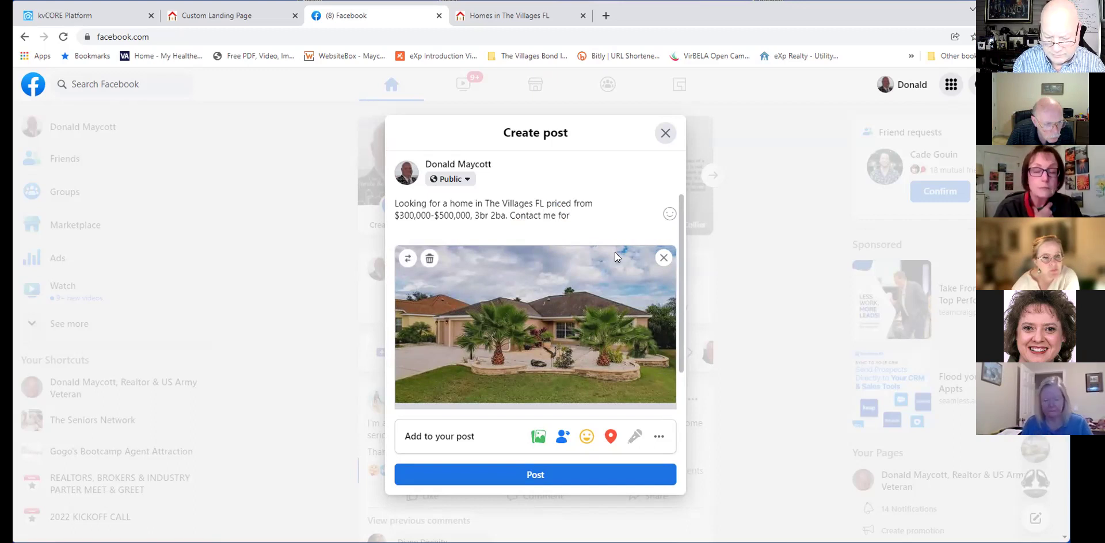
{"action": "key", "text": "BackSpace"}
{"action": "key", "text": "BackSpace"}
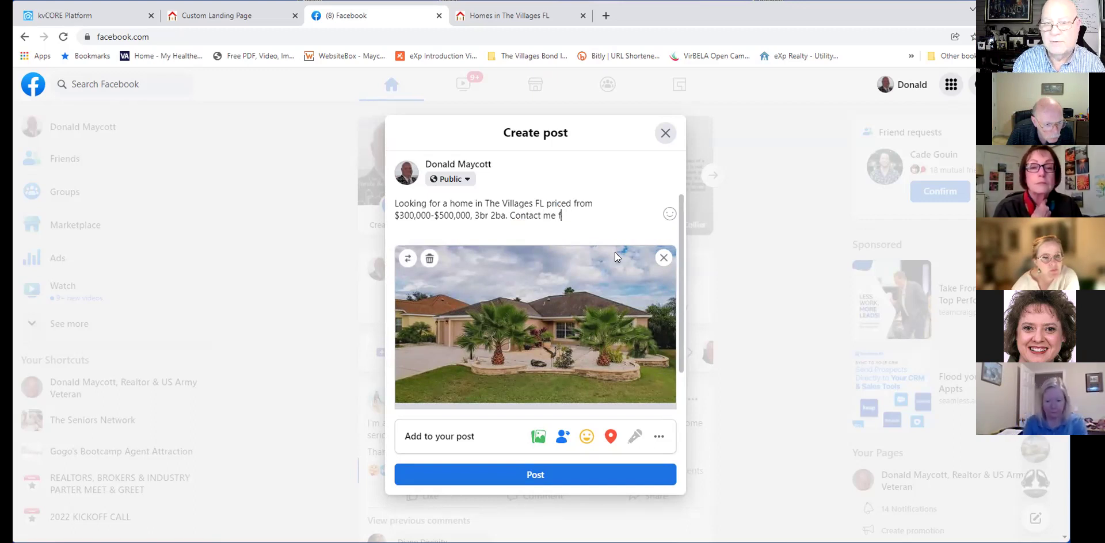
{"action": "type", "text": "to schedule "}
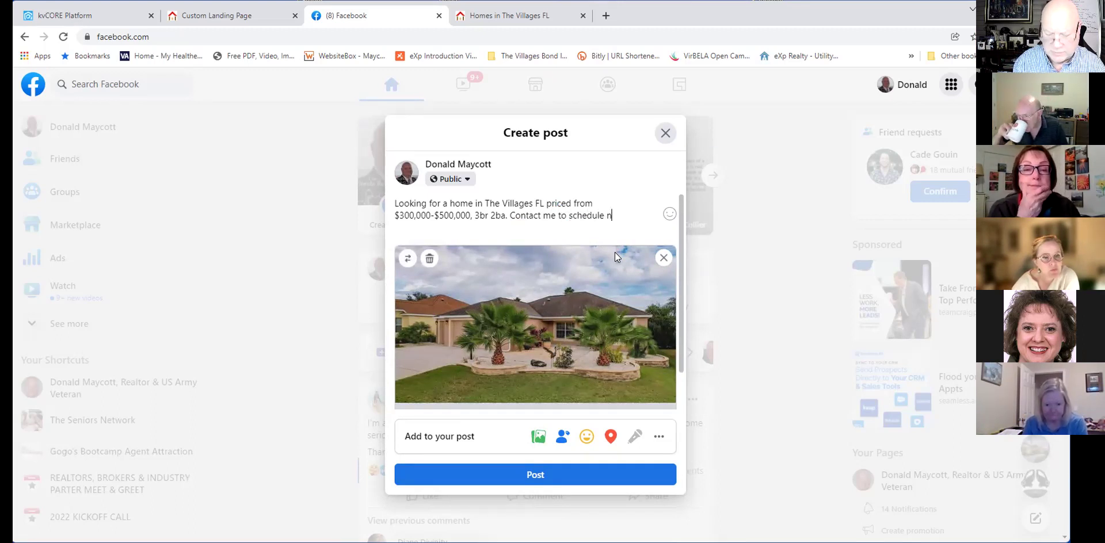
{"action": "type", "text": "an"}
{"action": "type", "text": " appoin"}
{"action": "type", "text": "tment"}
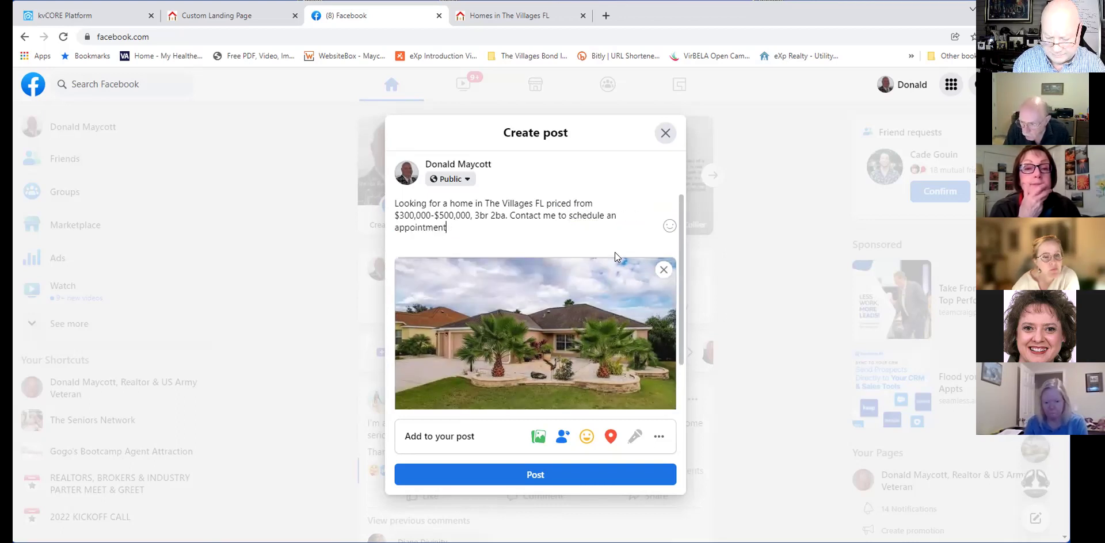
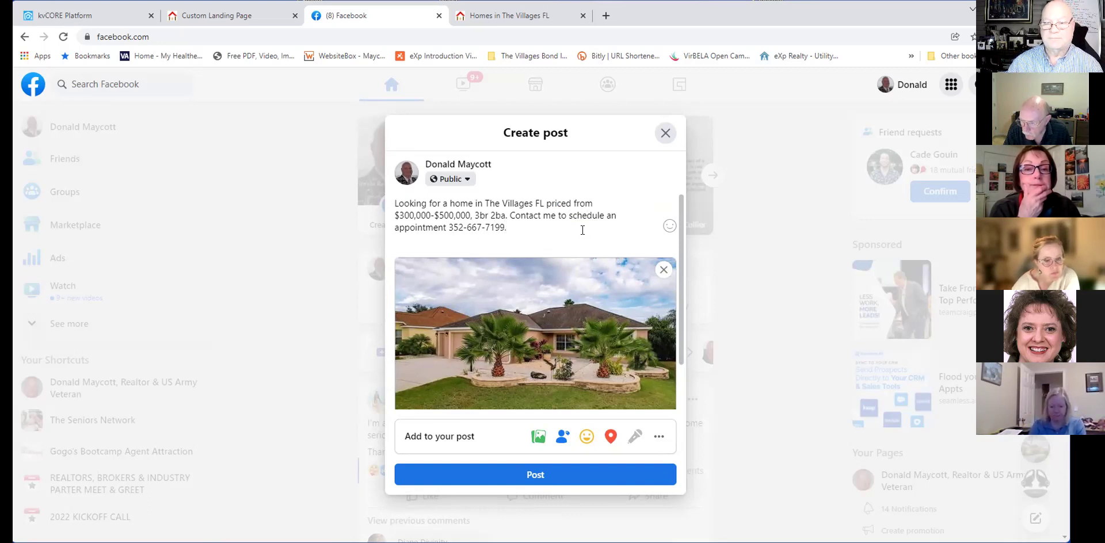
Publish the post, then reload the home feed and scroll down to find it.
{"action": "left_click", "coordinate": [564, 477]}
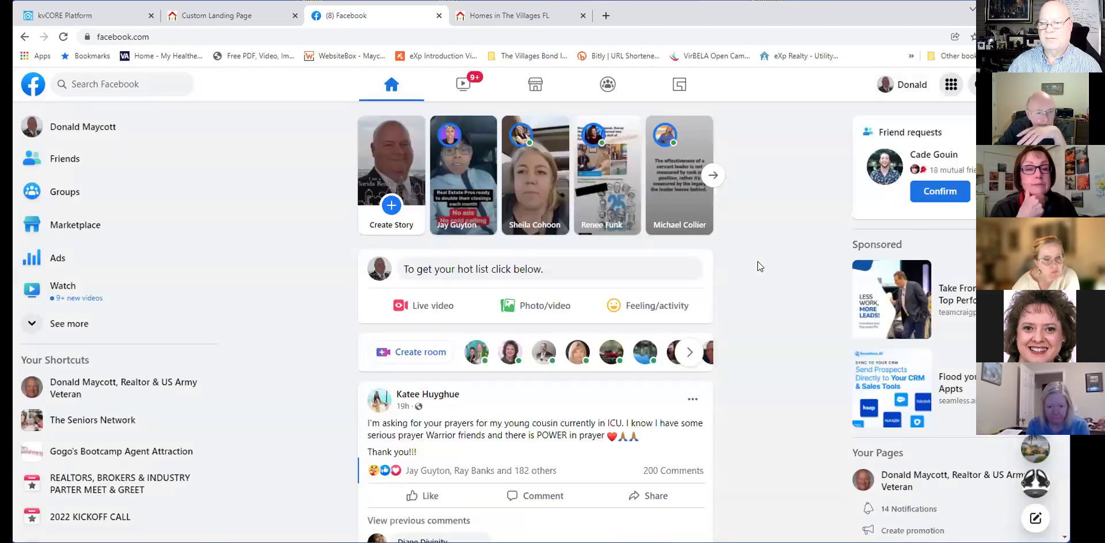
{"action": "left_click", "coordinate": [33, 85]}
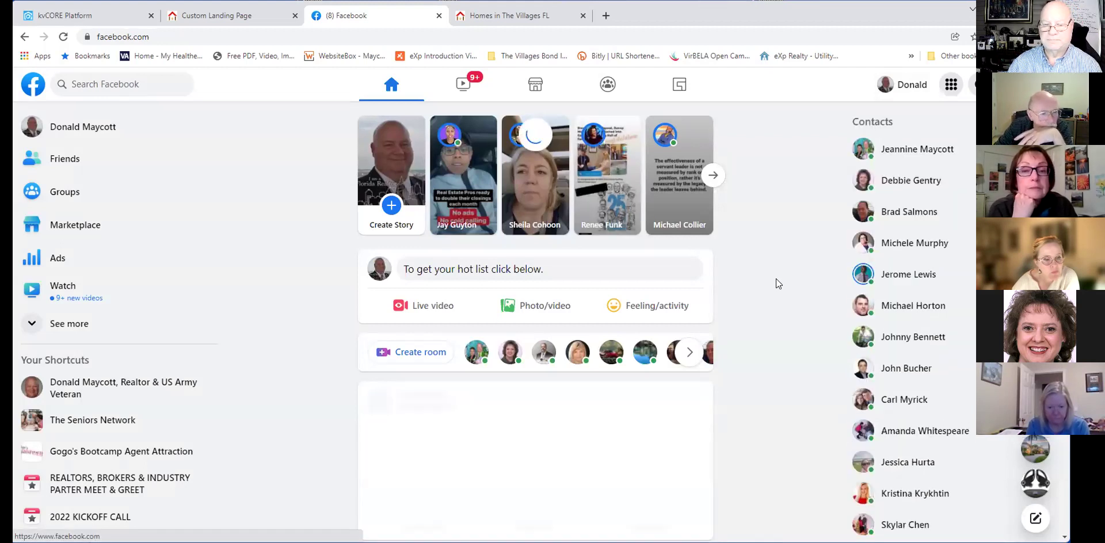
{"action": "scroll", "coordinate": [776, 282], "scroll_direction": "down", "scroll_amount": 2}
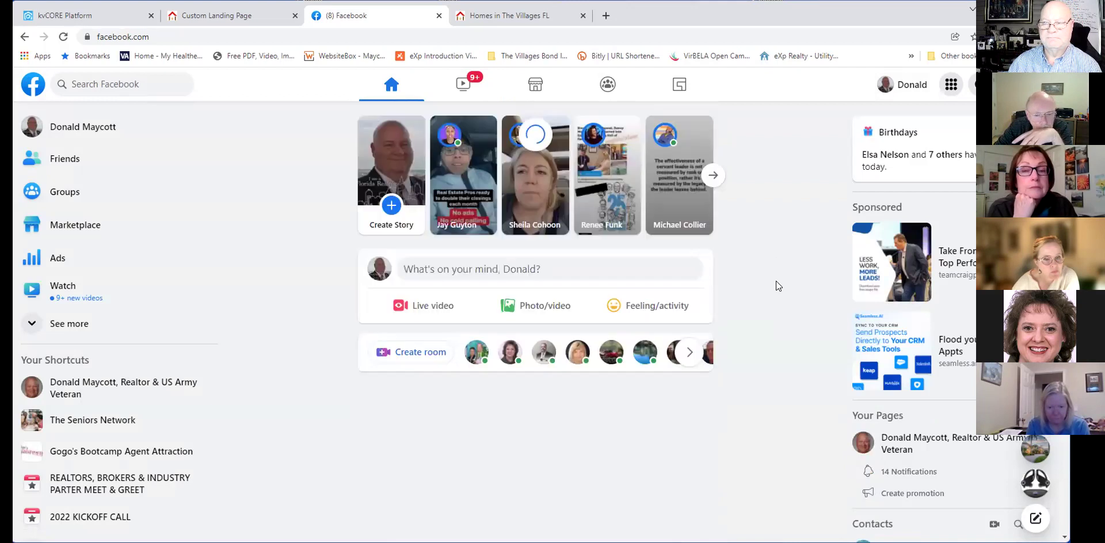
{"action": "scroll", "coordinate": [775, 285], "scroll_direction": "down", "scroll_amount": 5}
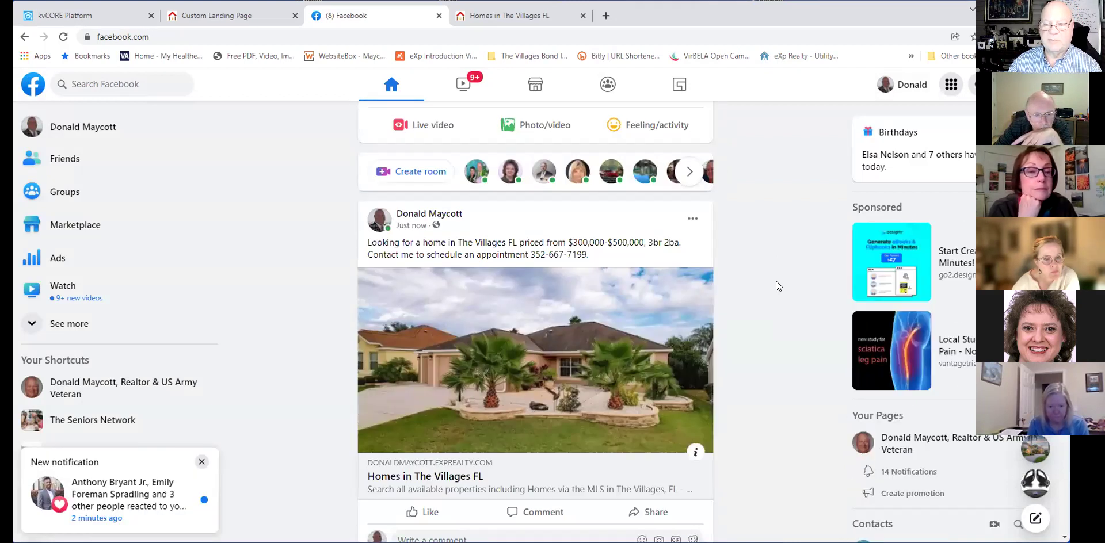
{"action": "scroll", "coordinate": [790, 321], "scroll_direction": "down", "scroll_amount": 1}
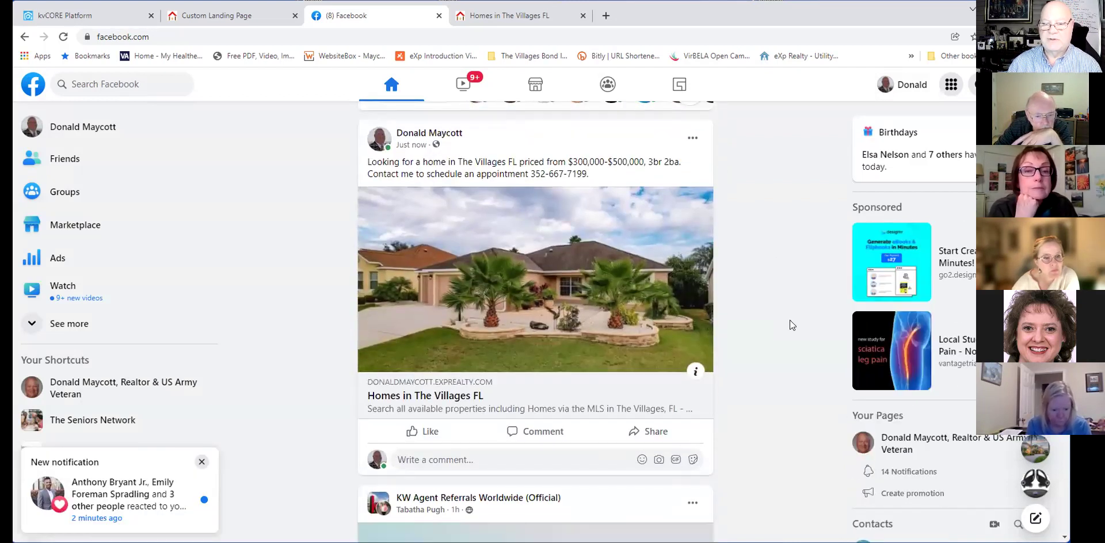
{"action": "scroll", "coordinate": [790, 320], "scroll_direction": "down", "scroll_amount": 2}
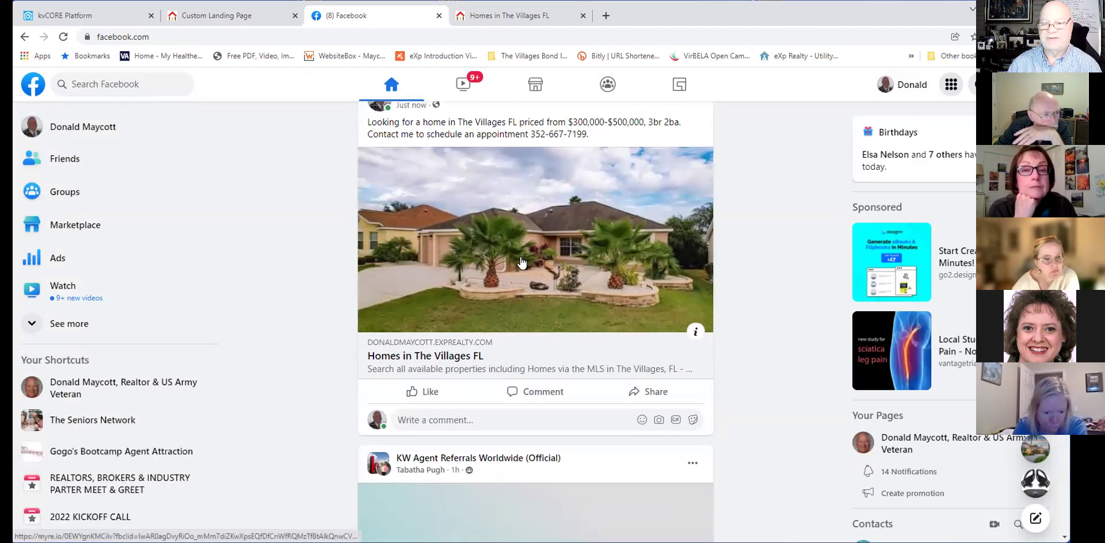
Follow the post's link to The Villages results and close the duplicate results tab.
{"action": "left_click", "coordinate": [522, 262]}
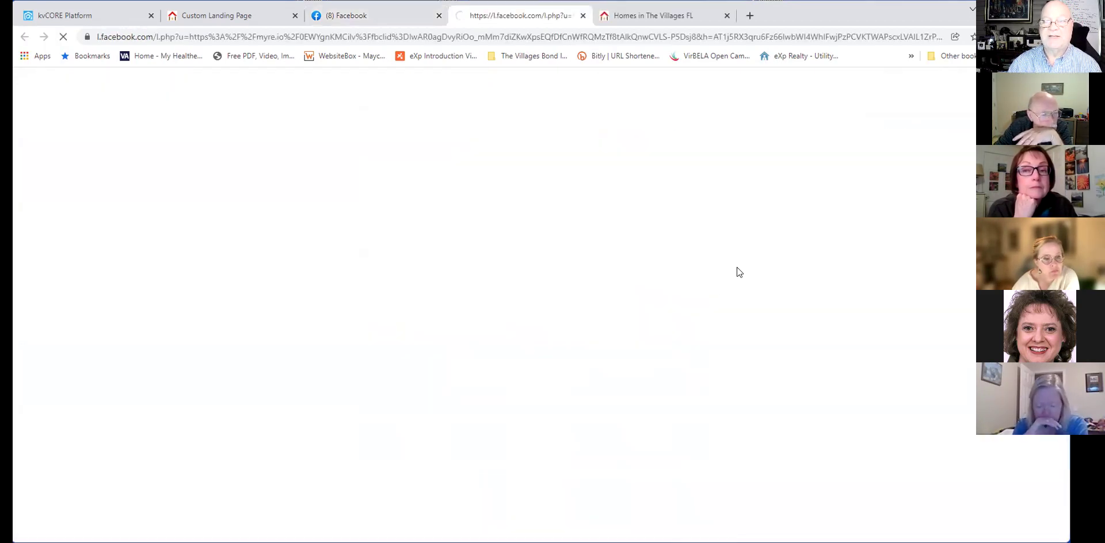
{"action": "left_click", "coordinate": [656, 16]}
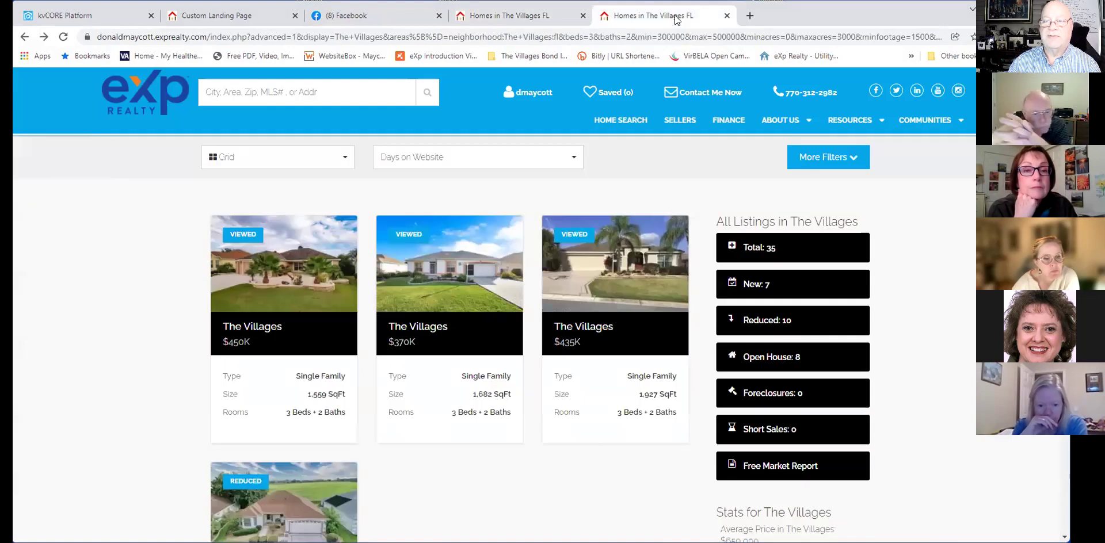
{"action": "left_click", "coordinate": [488, 22]}
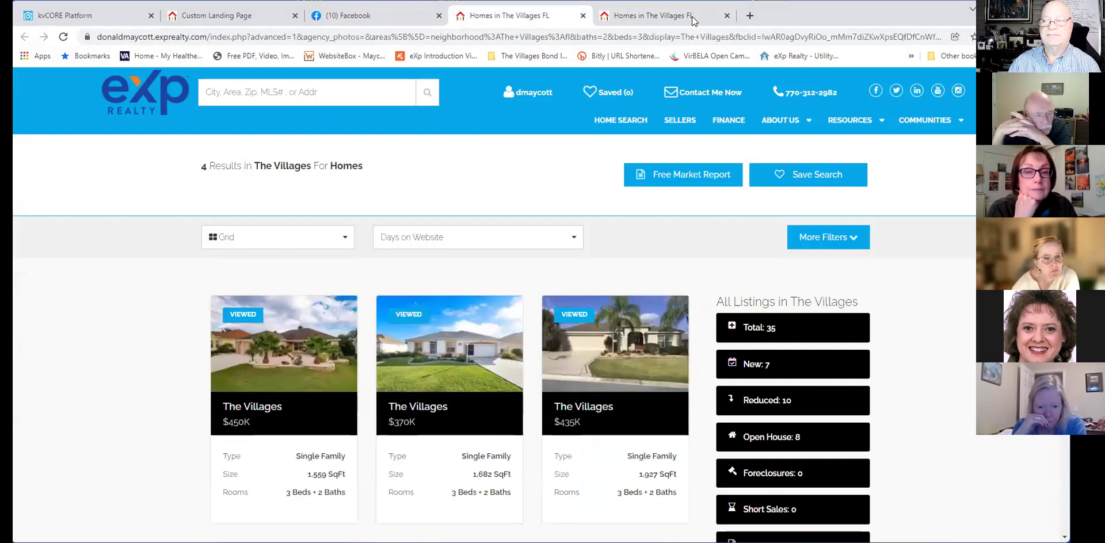
{"action": "left_click", "coordinate": [726, 16]}
{"action": "scroll", "coordinate": [481, 239], "scroll_direction": "down", "scroll_amount": 3}
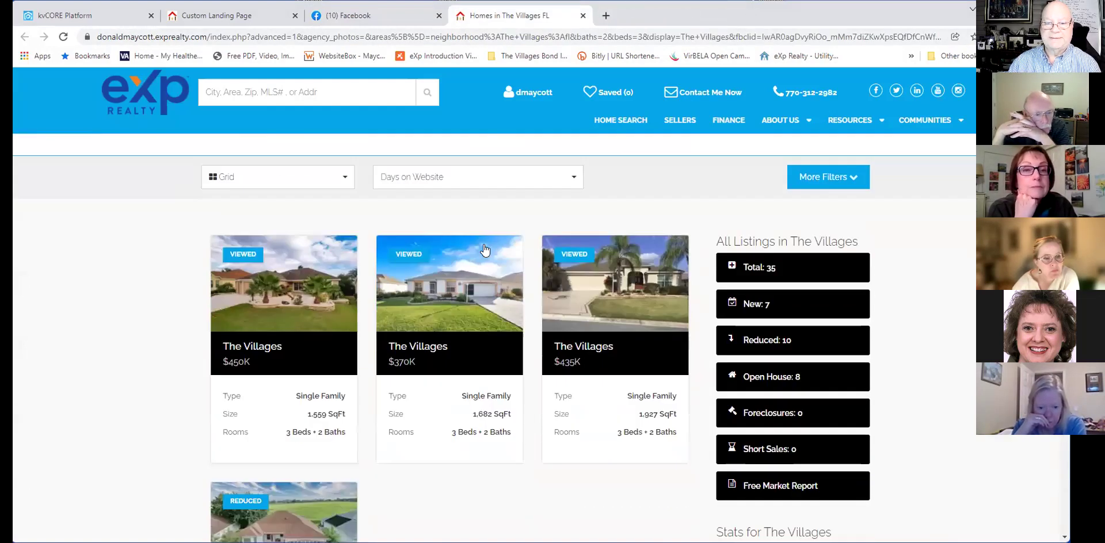
Preview the $450K listing's next photo, then go back to the results list.
{"action": "left_click", "coordinate": [281, 209]}
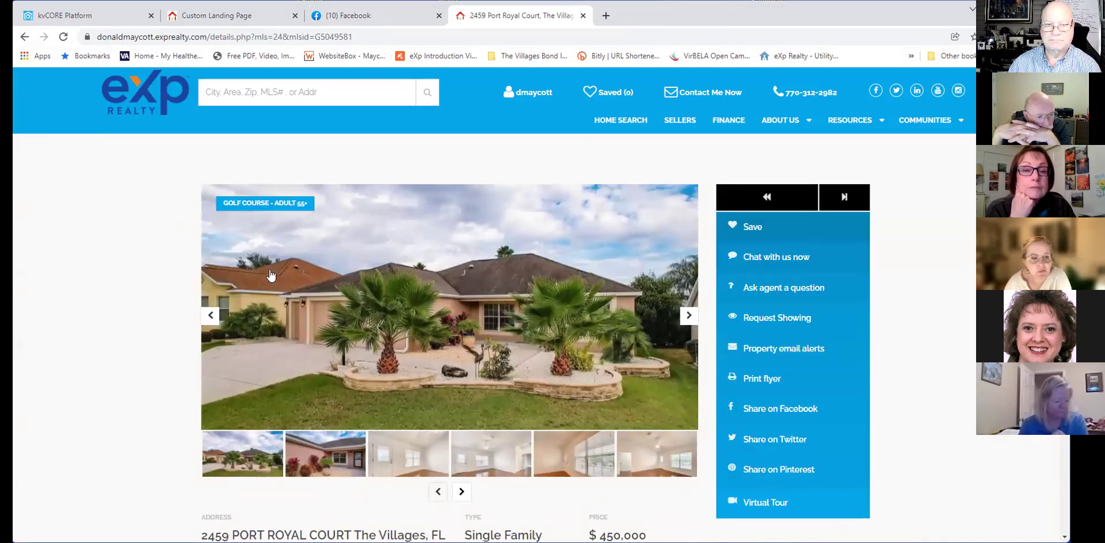
{"action": "left_click", "coordinate": [689, 315]}
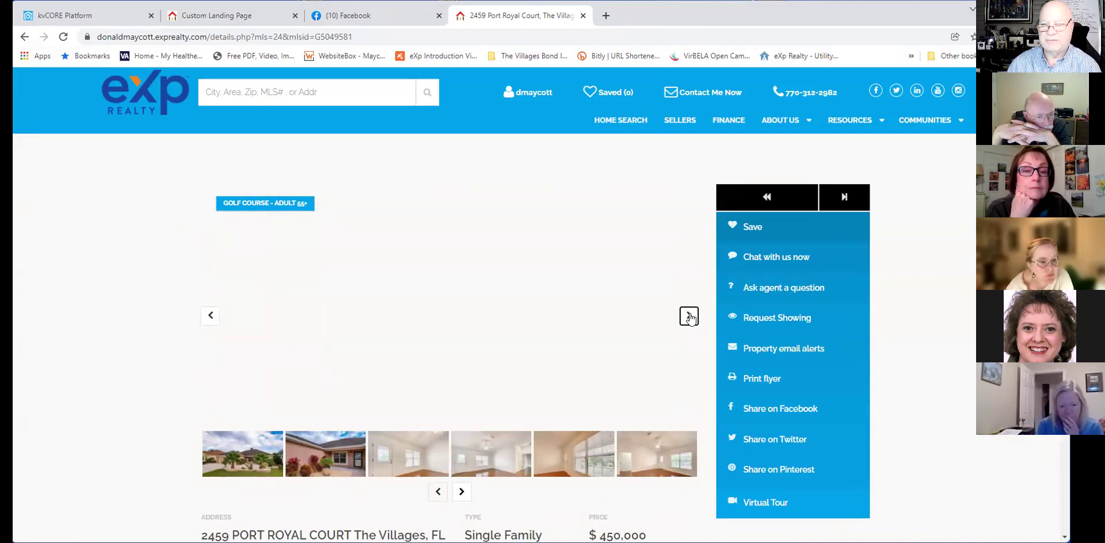
{"action": "scroll", "coordinate": [691, 314], "scroll_direction": "down", "scroll_amount": 2}
{"action": "scroll", "coordinate": [689, 313], "scroll_direction": "up", "scroll_amount": 1}
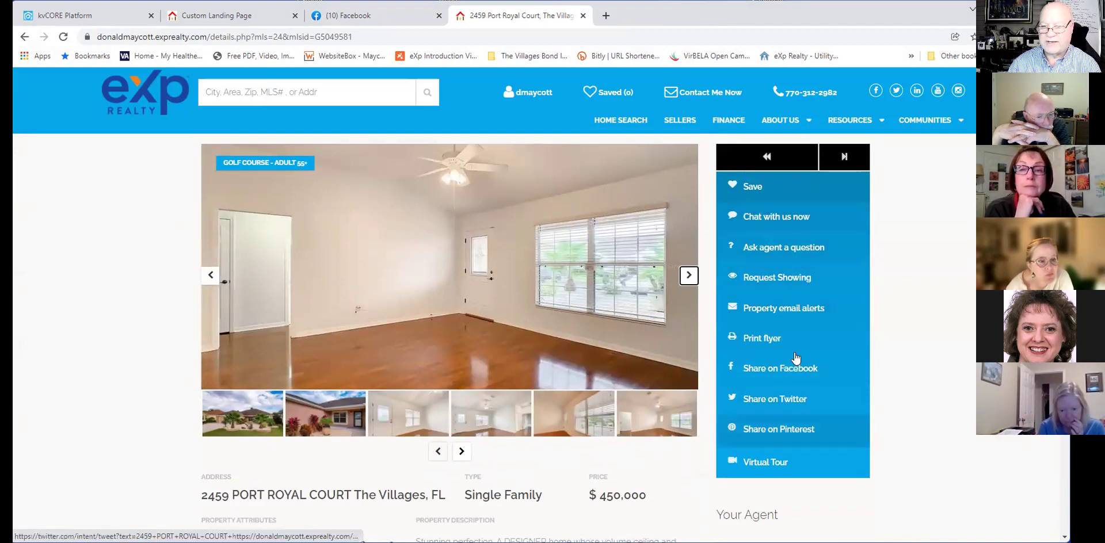
{"action": "scroll", "coordinate": [785, 391], "scroll_direction": "down", "scroll_amount": 2}
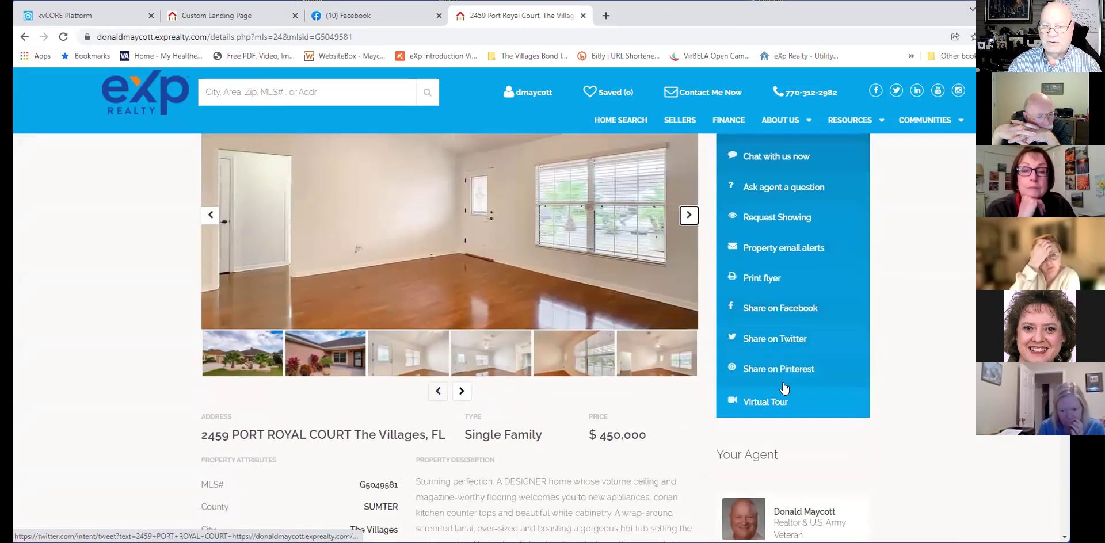
{"action": "key", "text": "alt+Left"}
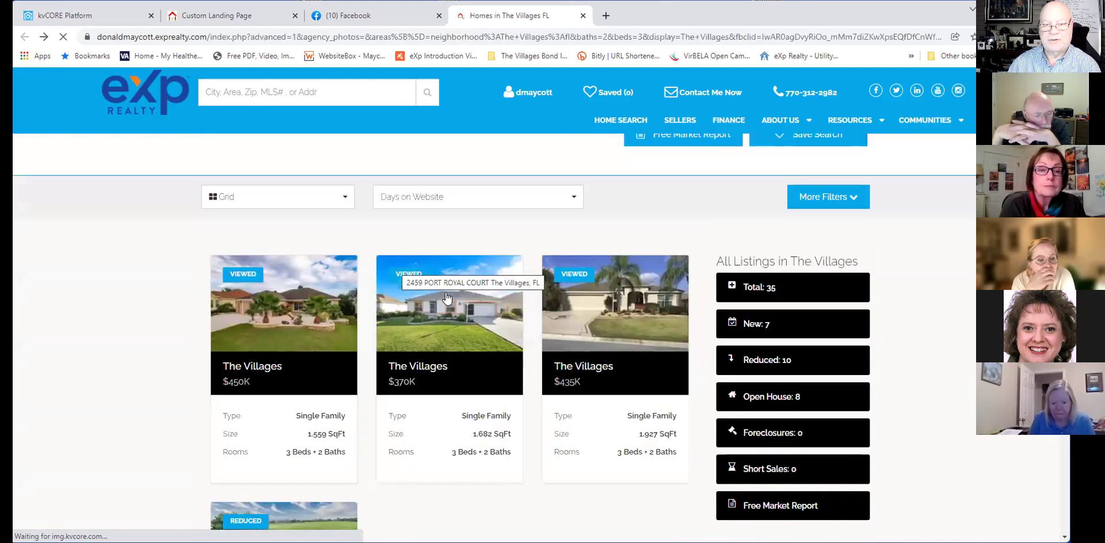
Browse a few photos of the $370K Villages listing, then return to the results.
{"action": "left_click", "coordinate": [432, 277]}
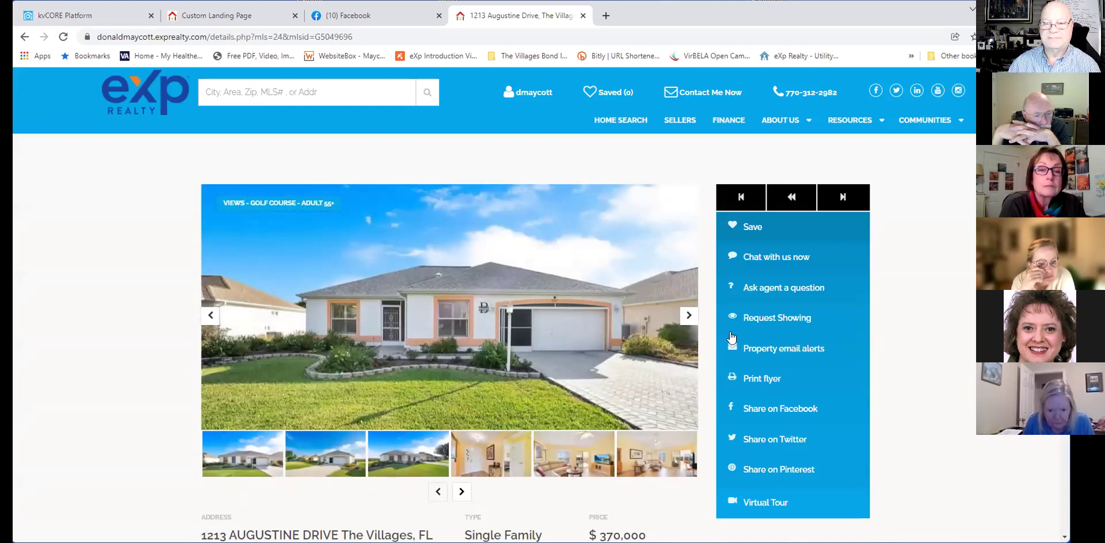
{"action": "left_click", "coordinate": [688, 315]}
{"action": "left_click", "coordinate": [688, 316]}
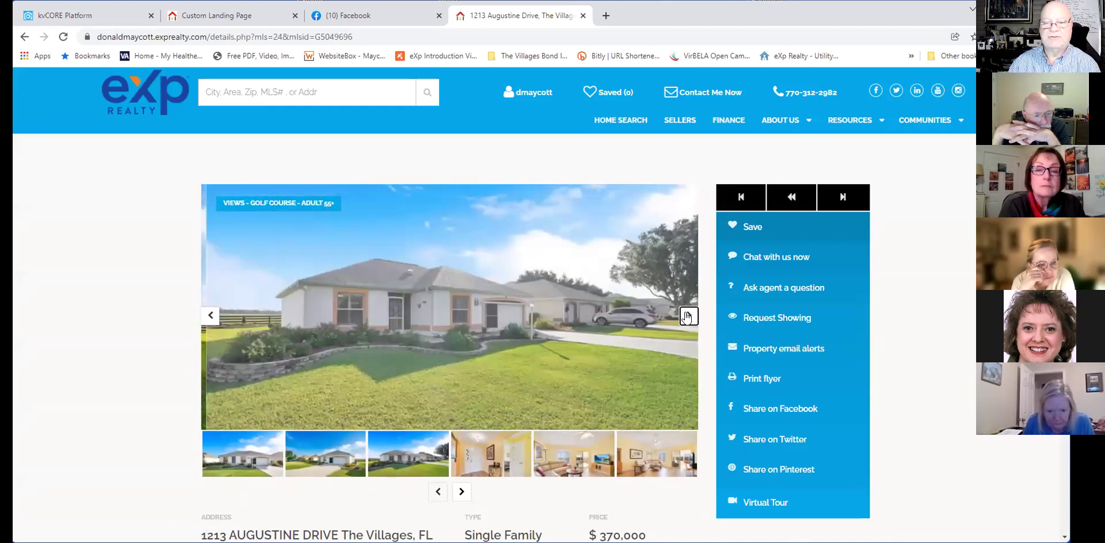
{"action": "left_click", "coordinate": [688, 316]}
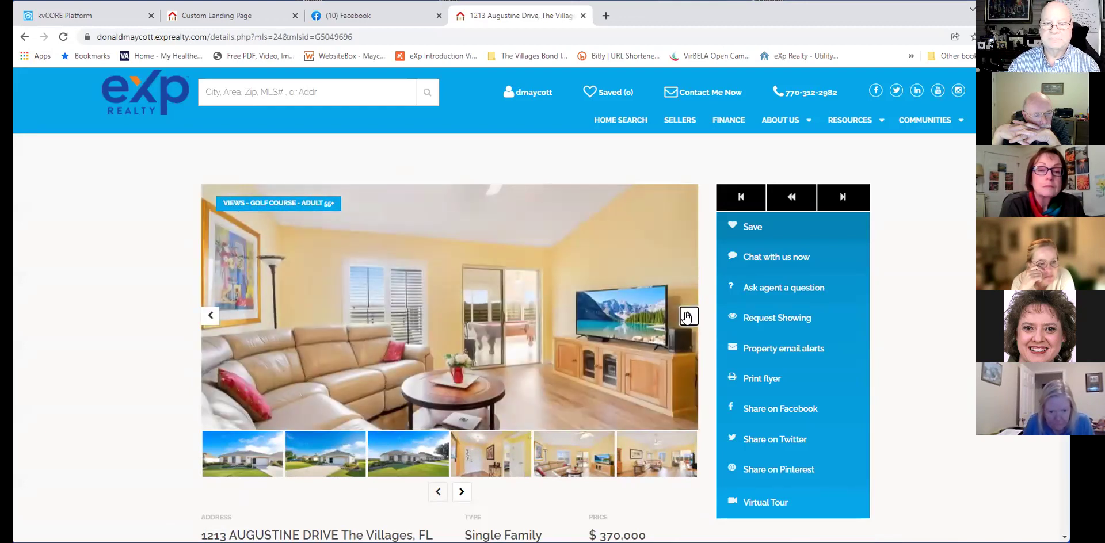
{"action": "left_click", "coordinate": [25, 36]}
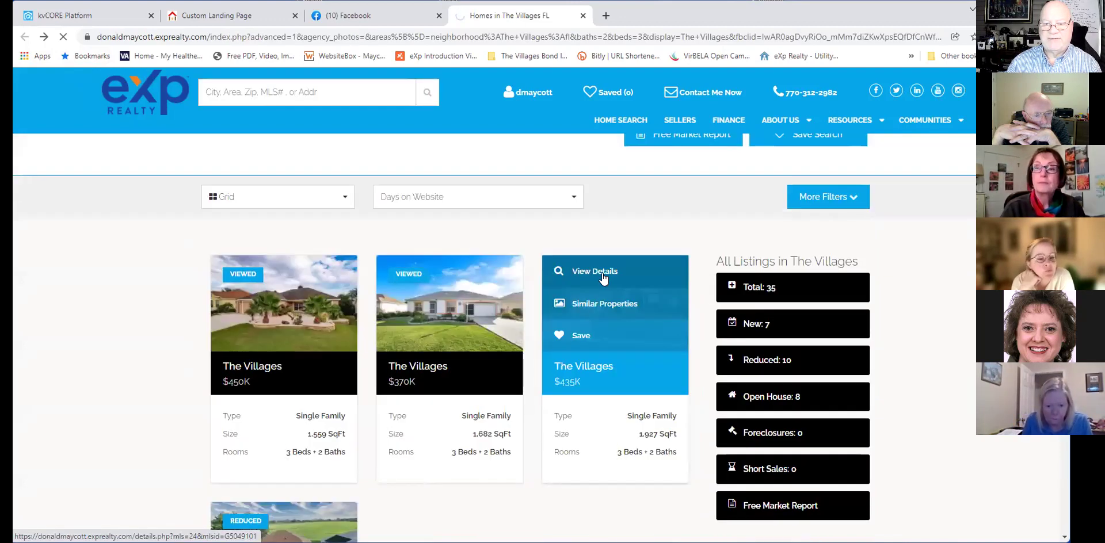
Page through the $435K listing's enlarged photo gallery, then go back to The Villages results.
{"action": "left_click", "coordinate": [602, 278]}
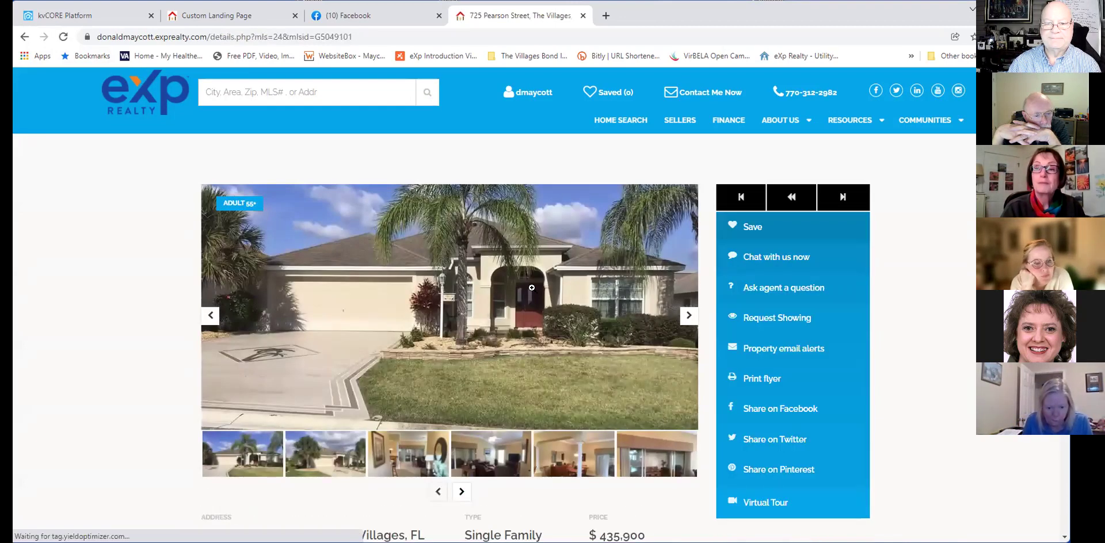
{"action": "left_click", "coordinate": [670, 330]}
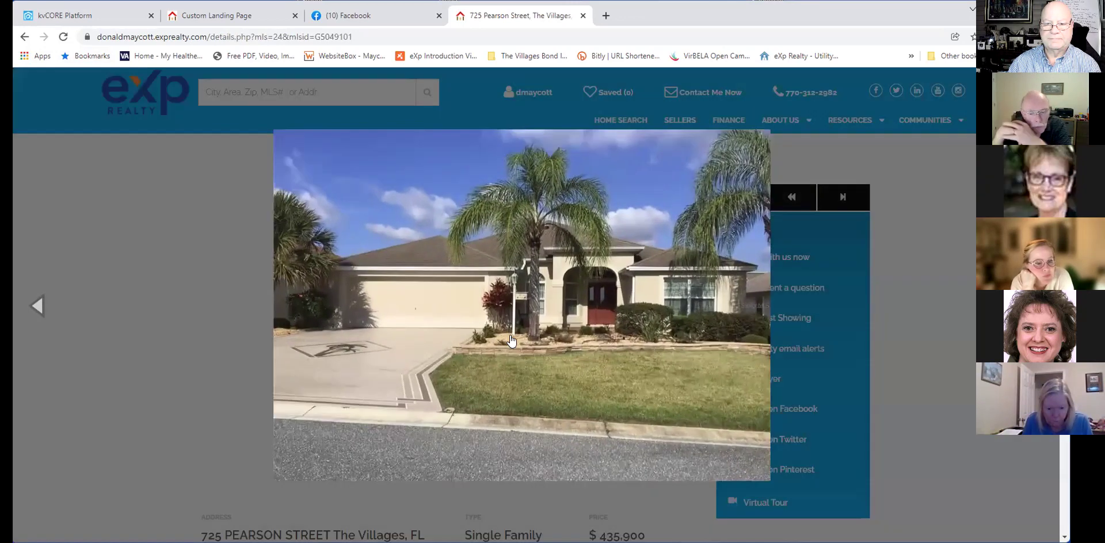
{"action": "key", "text": "Right"}
{"action": "key", "text": "Right"}
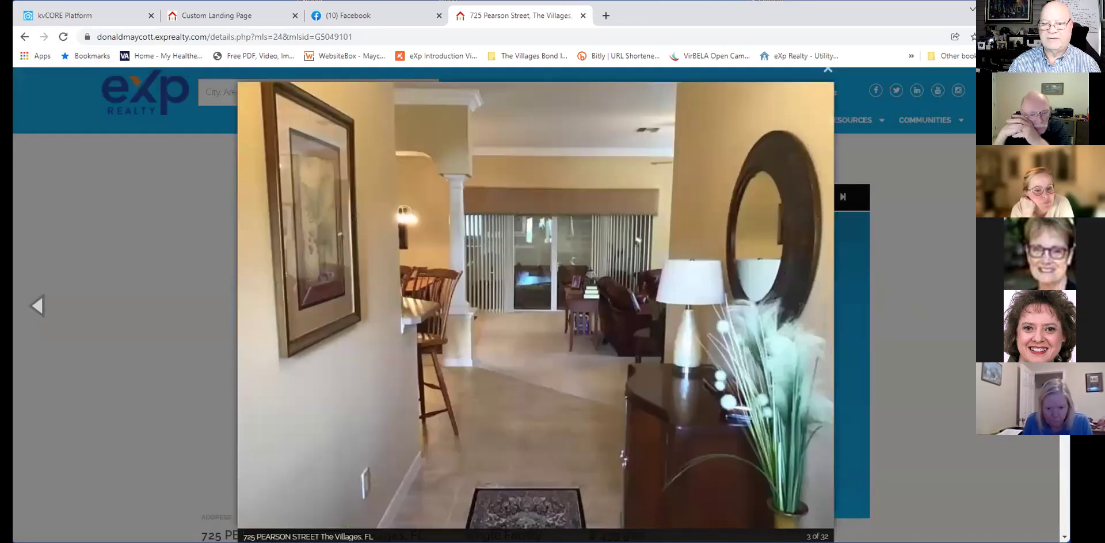
{"action": "key", "text": "Right"}
{"action": "key", "text": "Right"}
{"action": "key", "text": "Right"}
{"action": "key", "text": "Right"}
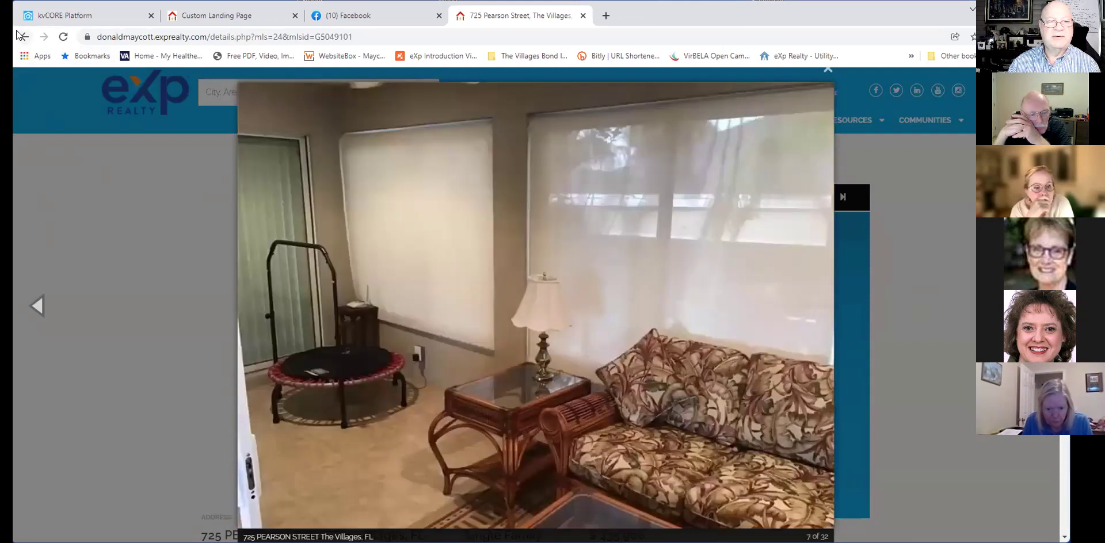
{"action": "left_click", "coordinate": [22, 37]}
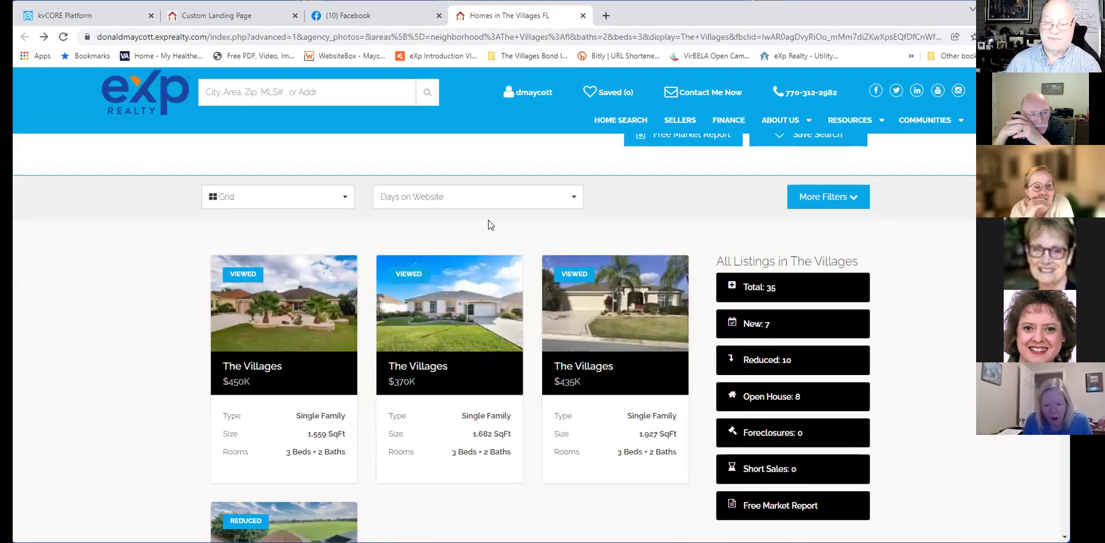
{"action": "mouse_move", "coordinate": [620, 287]}
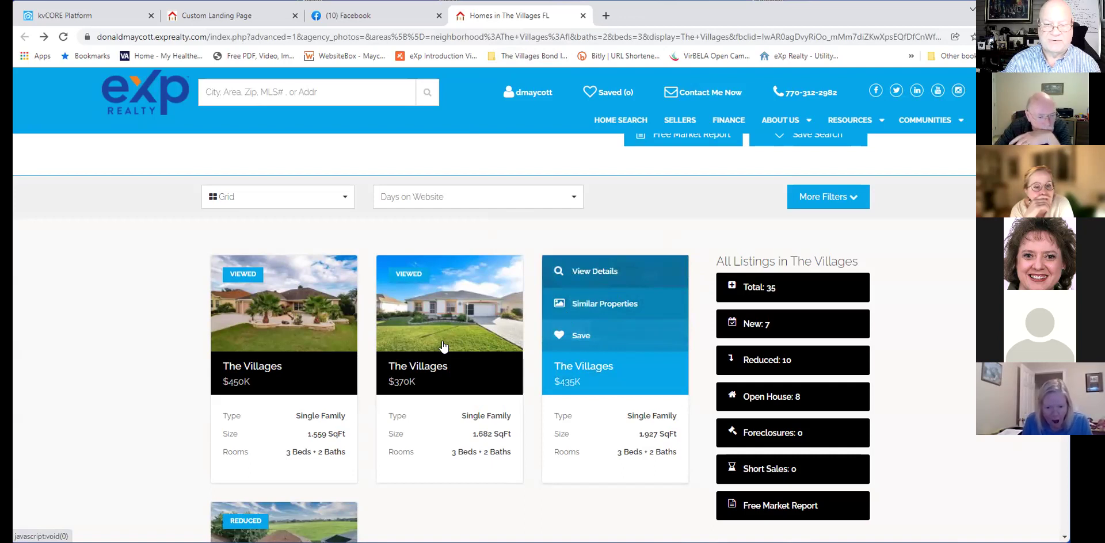
{"action": "scroll", "coordinate": [276, 420], "scroll_direction": "down", "scroll_amount": 2}
{"action": "left_click", "coordinate": [250, 420]}
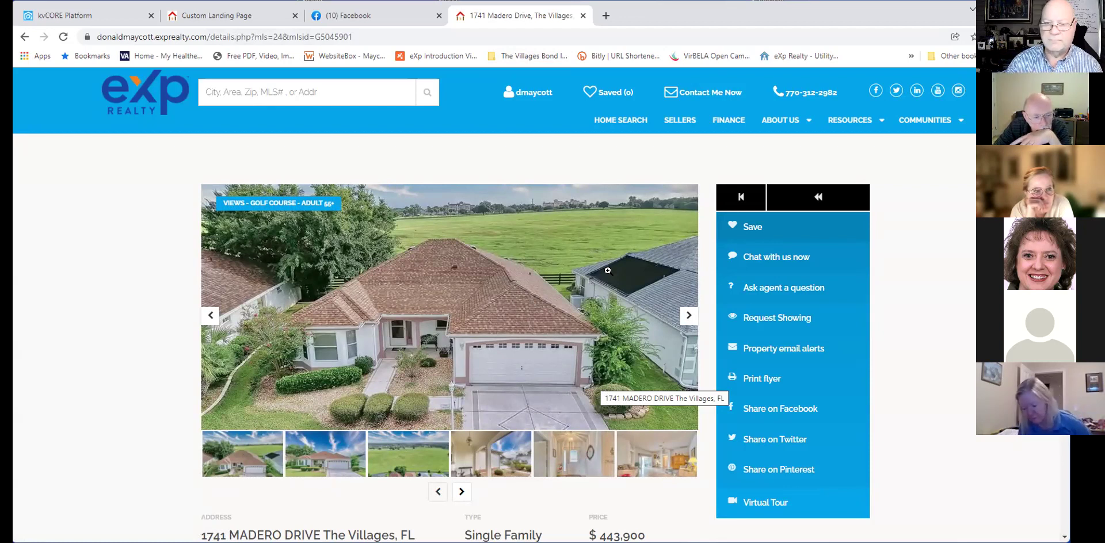
{"action": "left_click", "coordinate": [375, 17]}
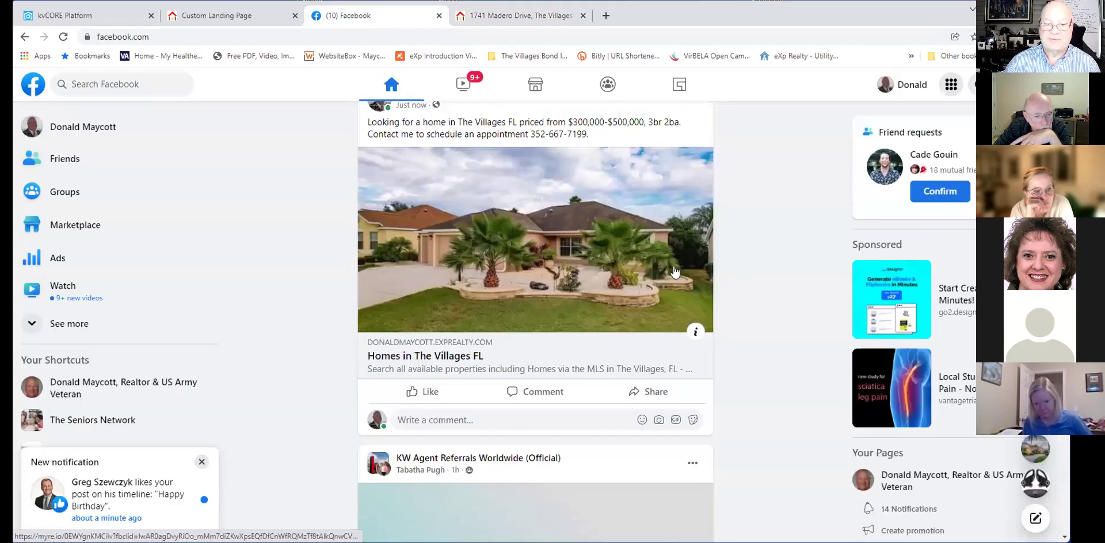
{"action": "scroll", "coordinate": [727, 270], "scroll_direction": "down", "scroll_amount": 1}
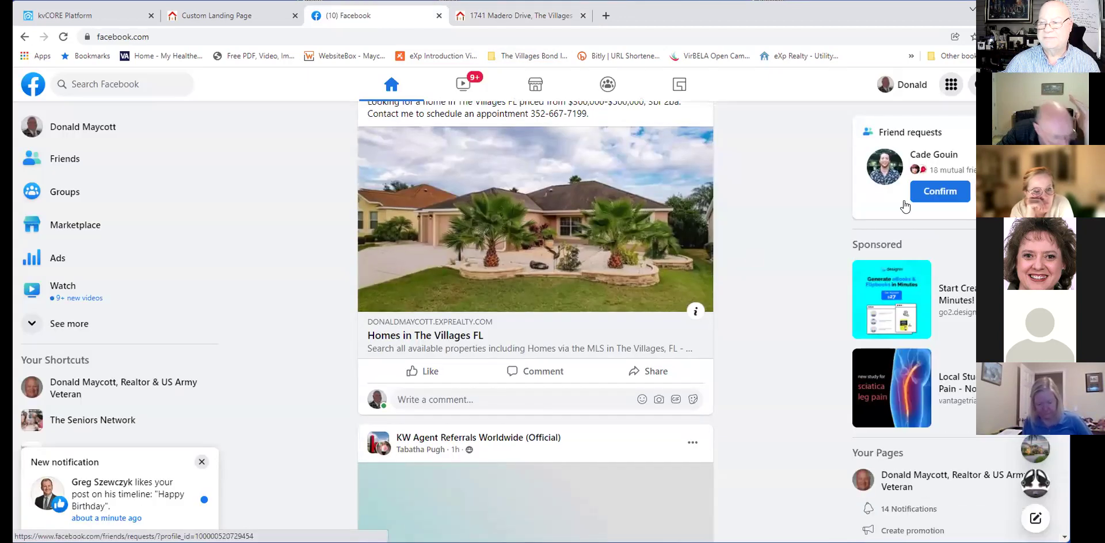
{"action": "scroll", "coordinate": [698, 199], "scroll_direction": "up", "scroll_amount": 2}
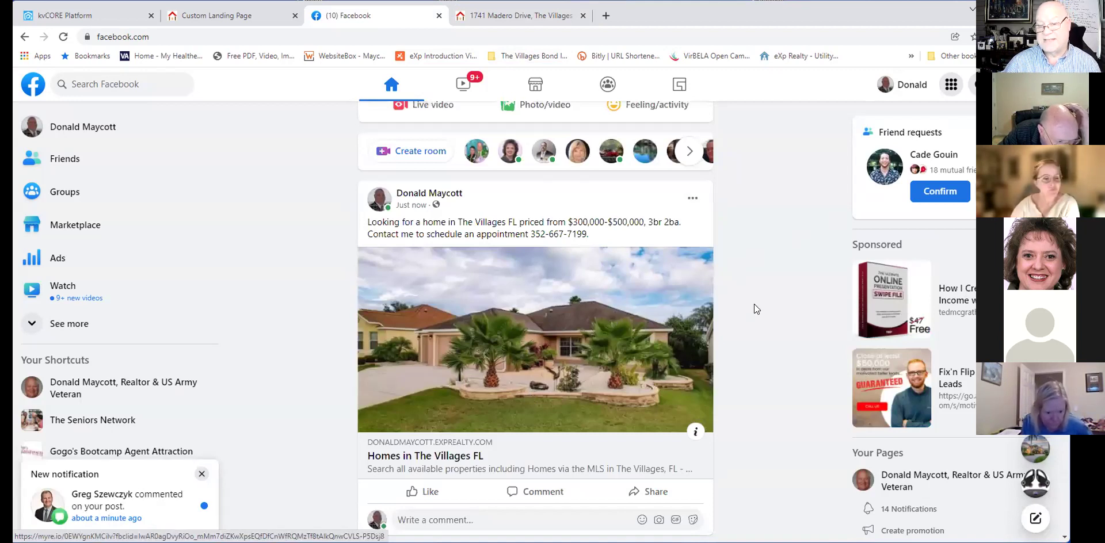
{"action": "left_click", "coordinate": [512, 17]}
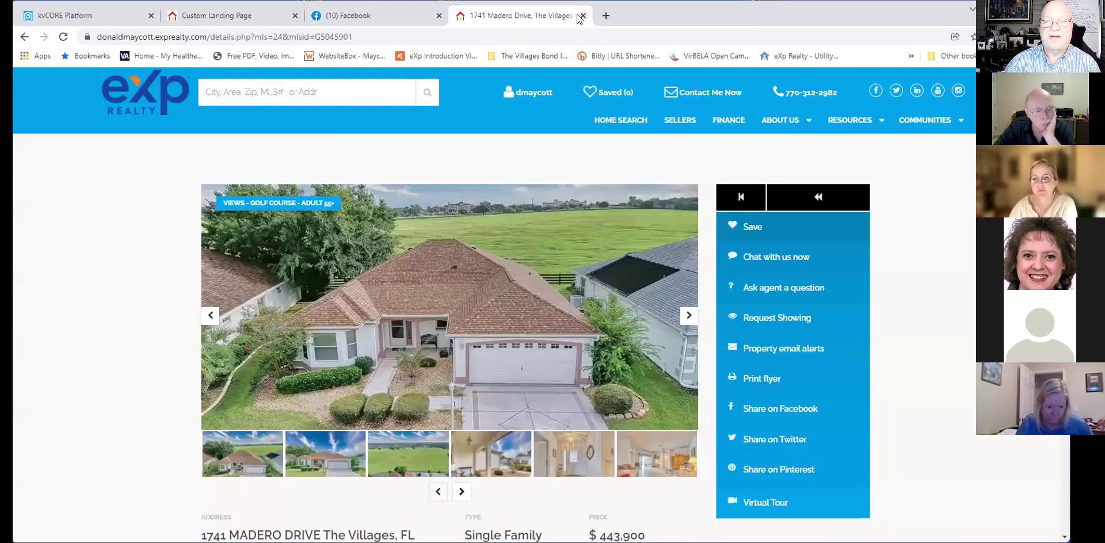
{"action": "left_click", "coordinate": [583, 15]}
Compare the custom landing page with the kvCORE Villages squeeze page form, reviewing its criteria.
{"action": "left_click", "coordinate": [231, 19]}
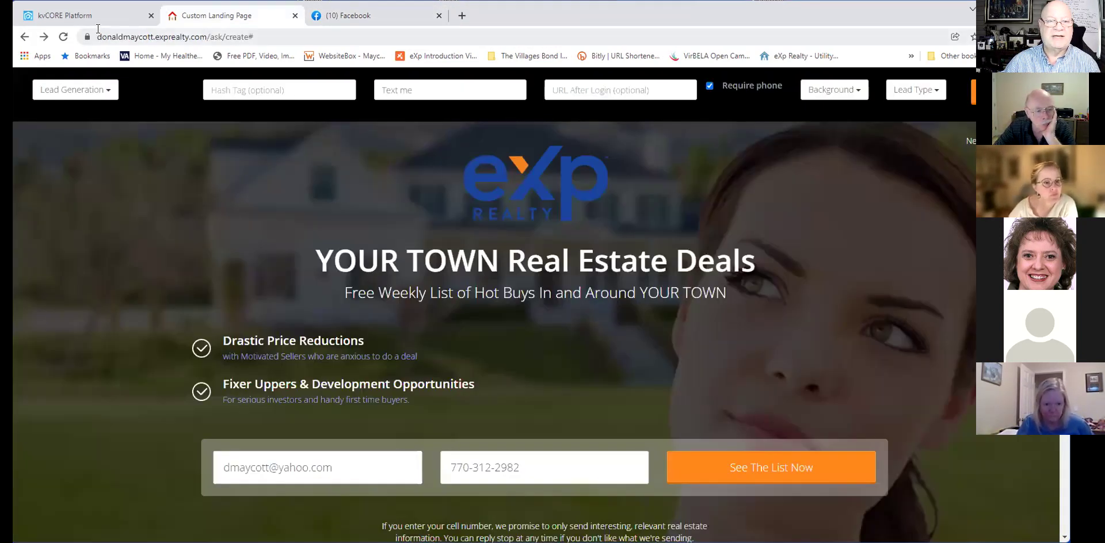
{"action": "left_click", "coordinate": [39, 14]}
{"action": "left_click", "coordinate": [215, 17]}
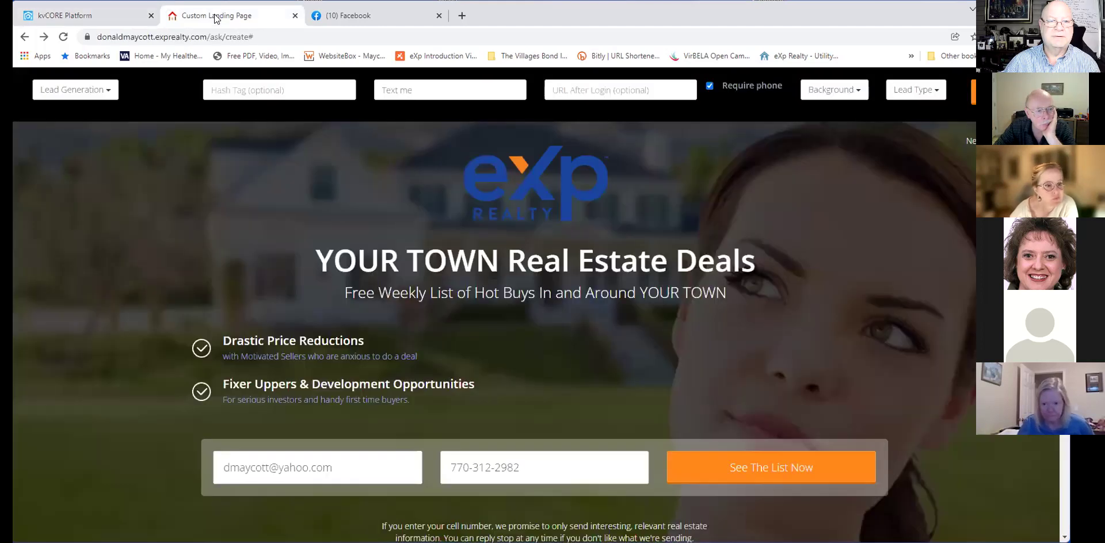
{"action": "left_click", "coordinate": [109, 18]}
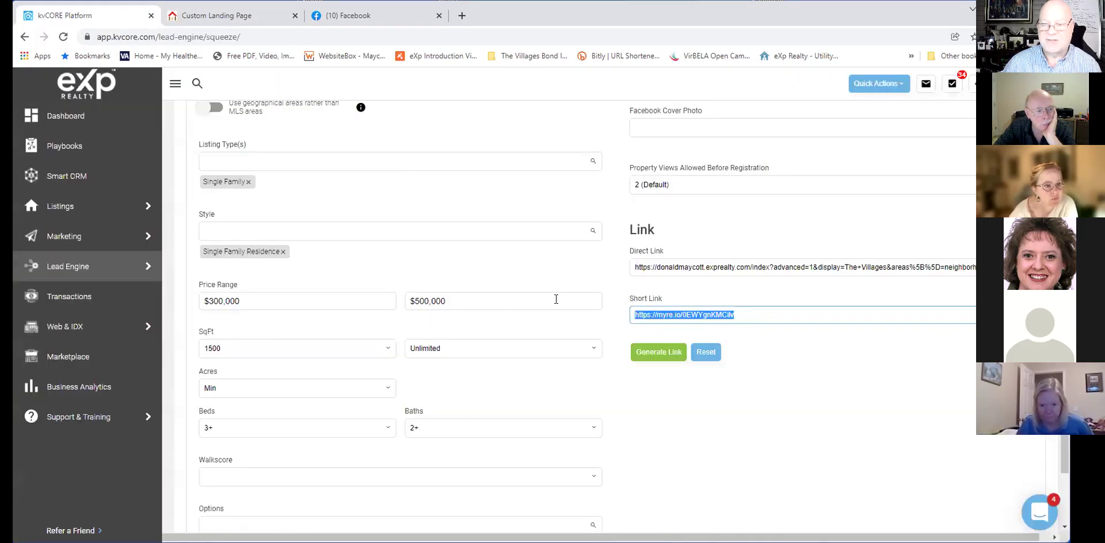
{"action": "scroll", "coordinate": [556, 299], "scroll_direction": "up", "scroll_amount": 6}
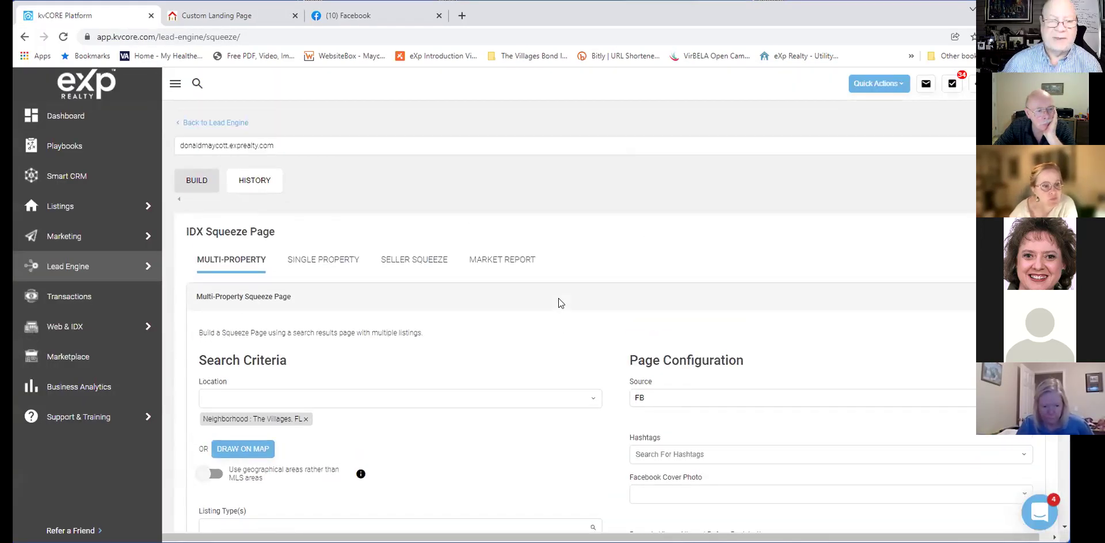
{"action": "scroll", "coordinate": [482, 294], "scroll_direction": "down", "scroll_amount": 2}
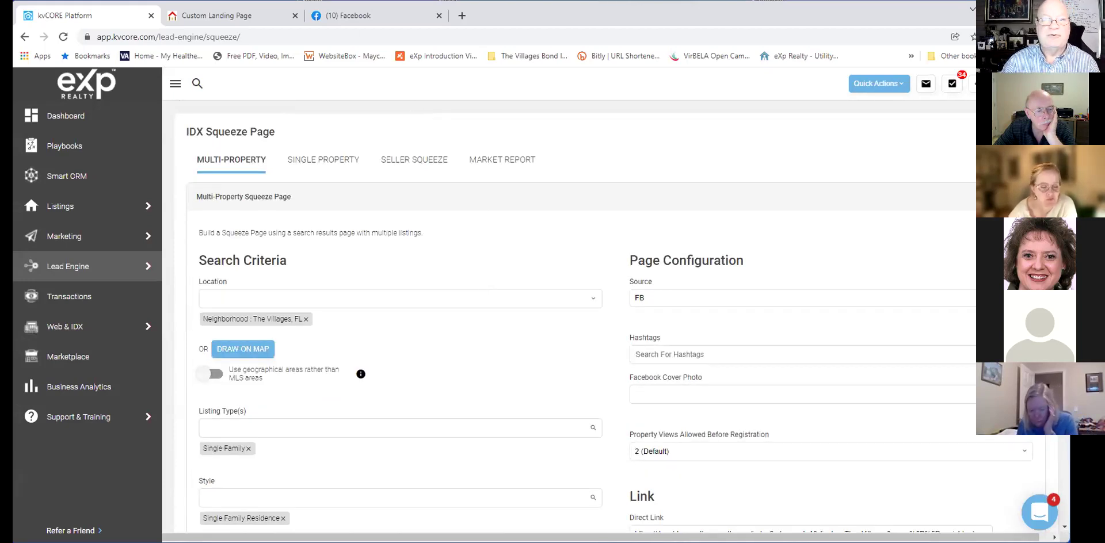
Follow the Facebook post's link preview to the 4 Homes in The Villages FL results.
{"action": "left_click", "coordinate": [366, 17]}
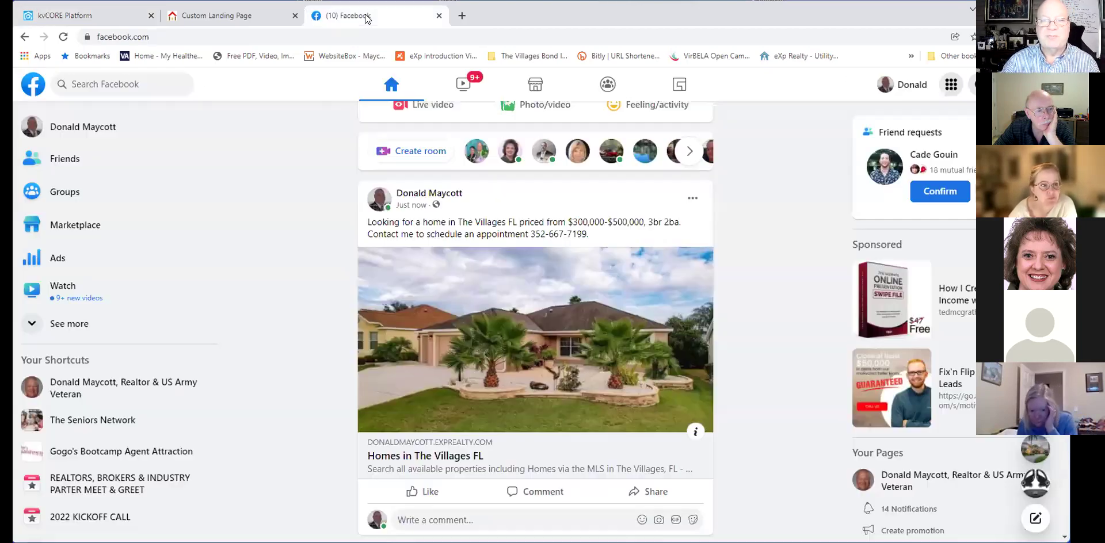
{"action": "left_click", "coordinate": [599, 344]}
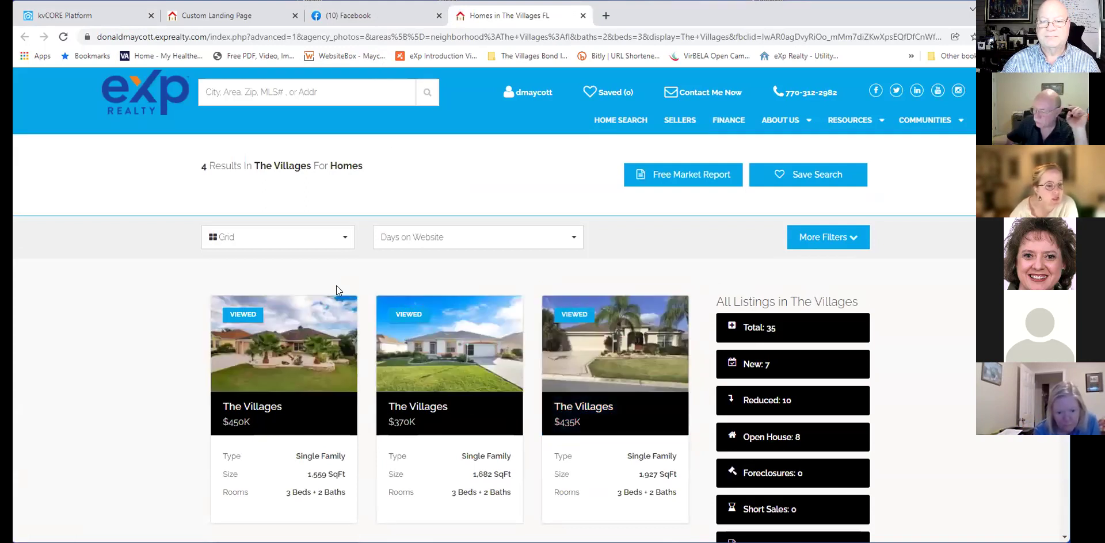
{"action": "scroll", "coordinate": [338, 291], "scroll_direction": "down", "scroll_amount": 2}
{"action": "scroll", "coordinate": [336, 300], "scroll_direction": "up", "scroll_amount": 2}
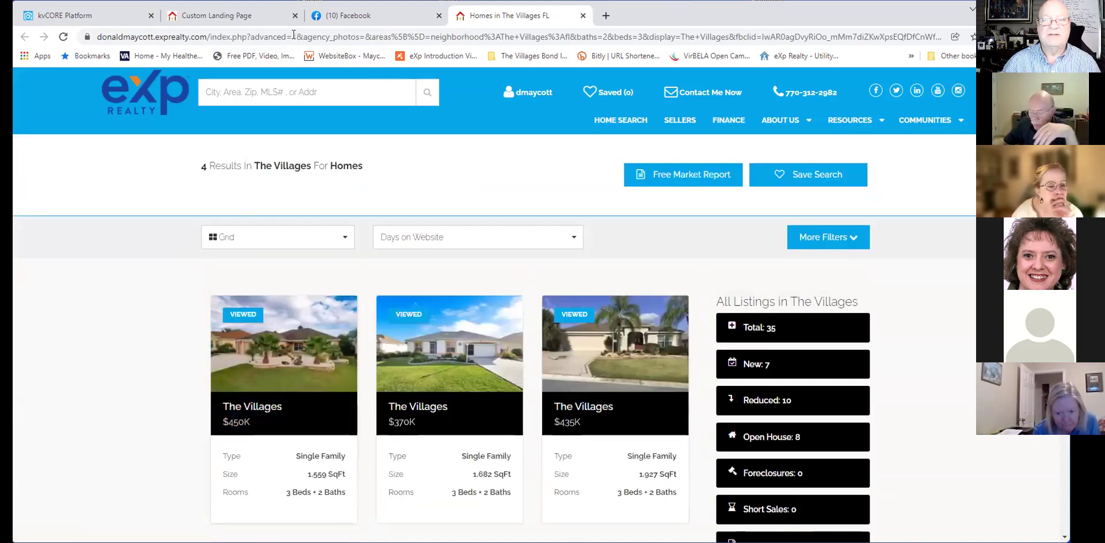
{"action": "left_click", "coordinate": [363, 19]}
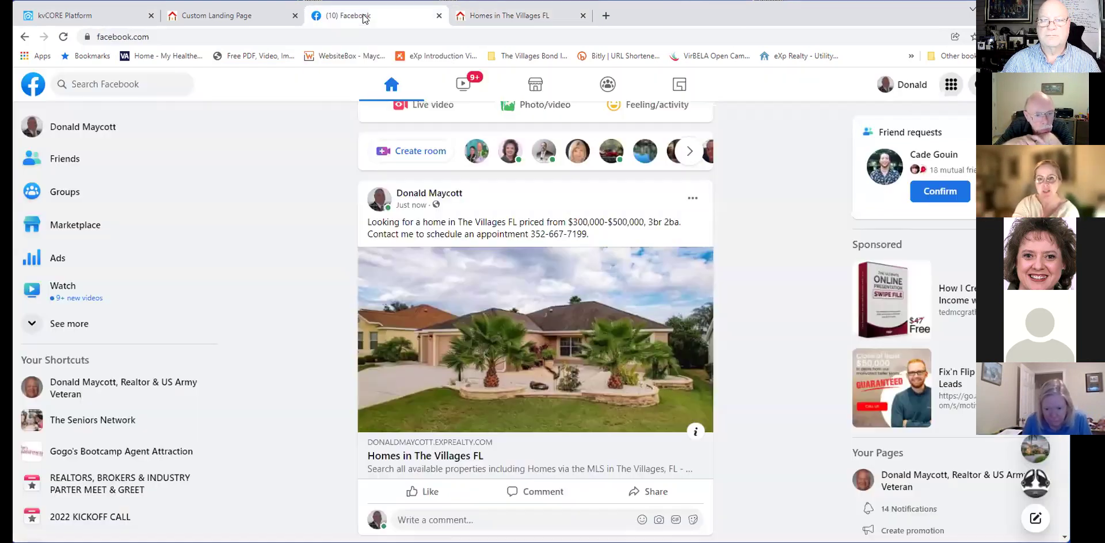
{"action": "left_click", "coordinate": [224, 21]}
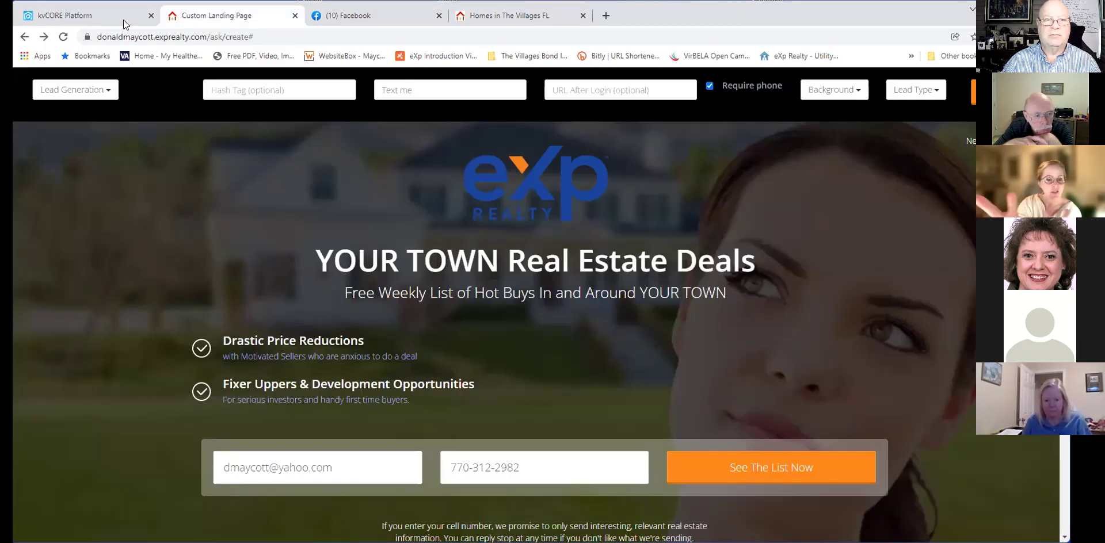
{"action": "left_click", "coordinate": [363, 17]}
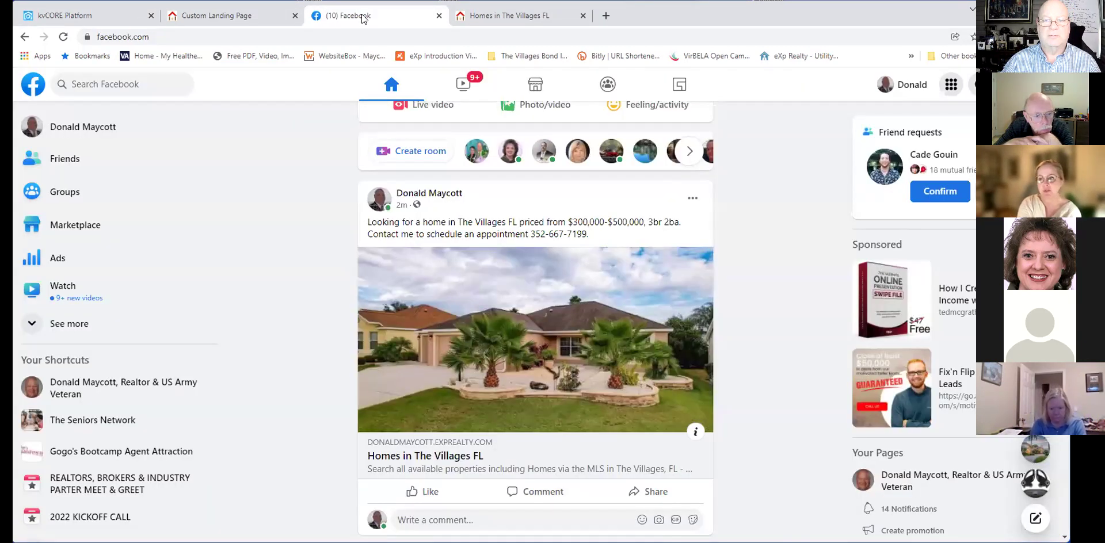
{"action": "key", "text": "ctrl+Tab"}
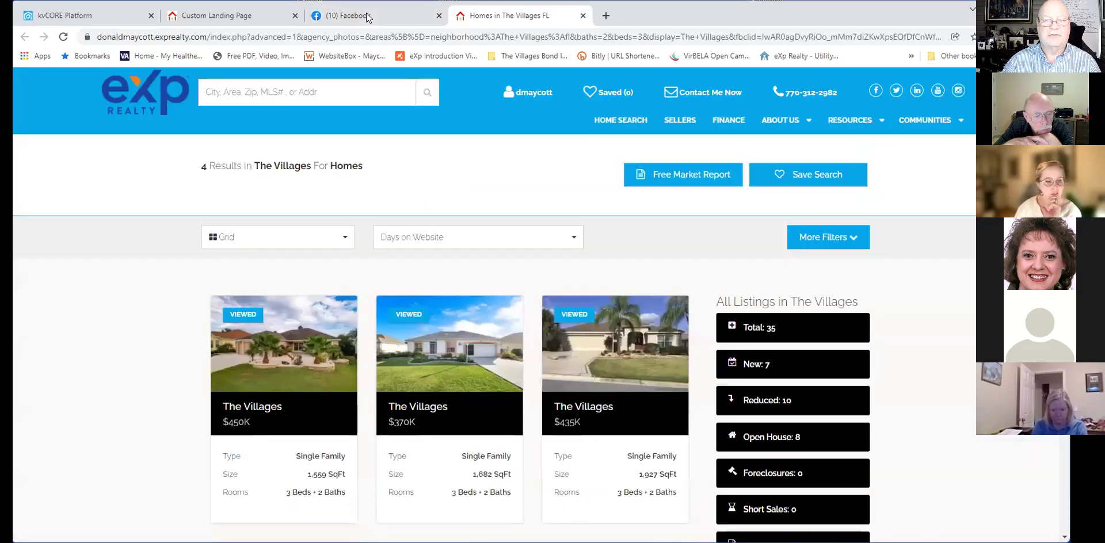
Select and copy the Villages squeeze page's Short Link from kvCORE's Link section.
{"action": "left_click", "coordinate": [103, 21]}
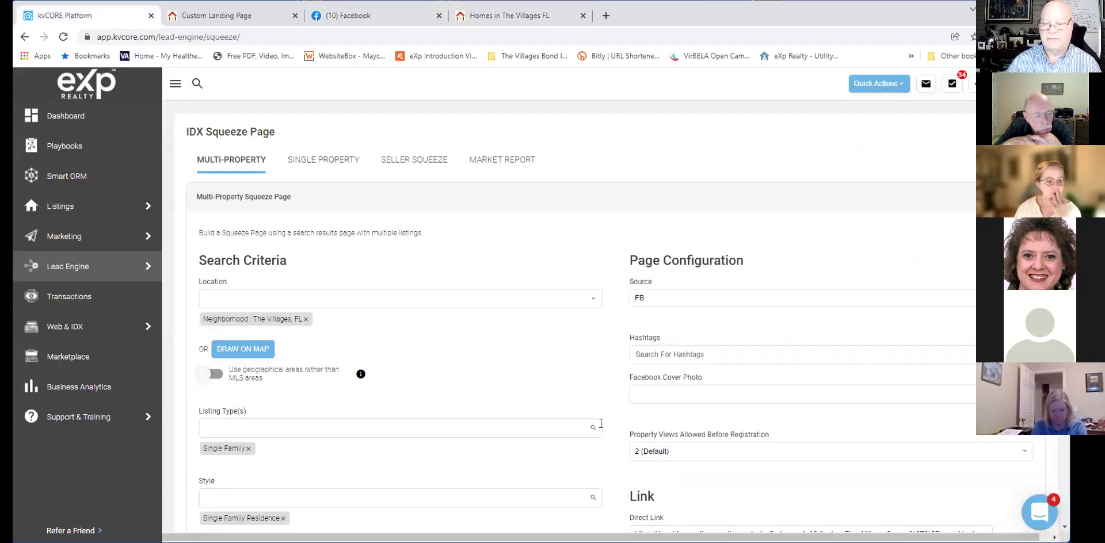
{"action": "scroll", "coordinate": [600, 423], "scroll_direction": "down", "scroll_amount": 4}
{"action": "left_click", "coordinate": [857, 409]}
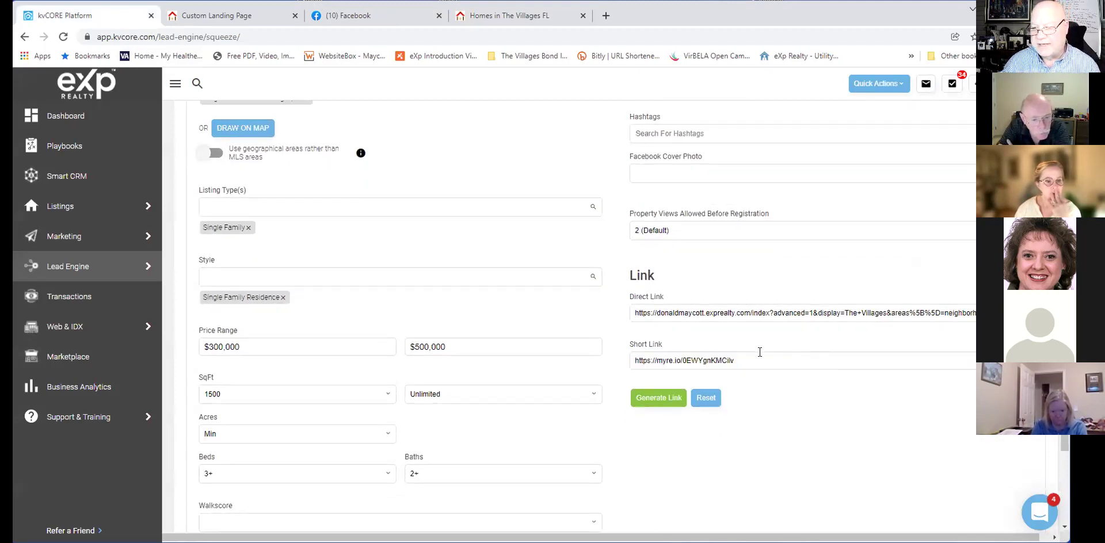
{"action": "left_click_drag", "start_coordinate": [752, 361], "coordinate": [613, 366]}
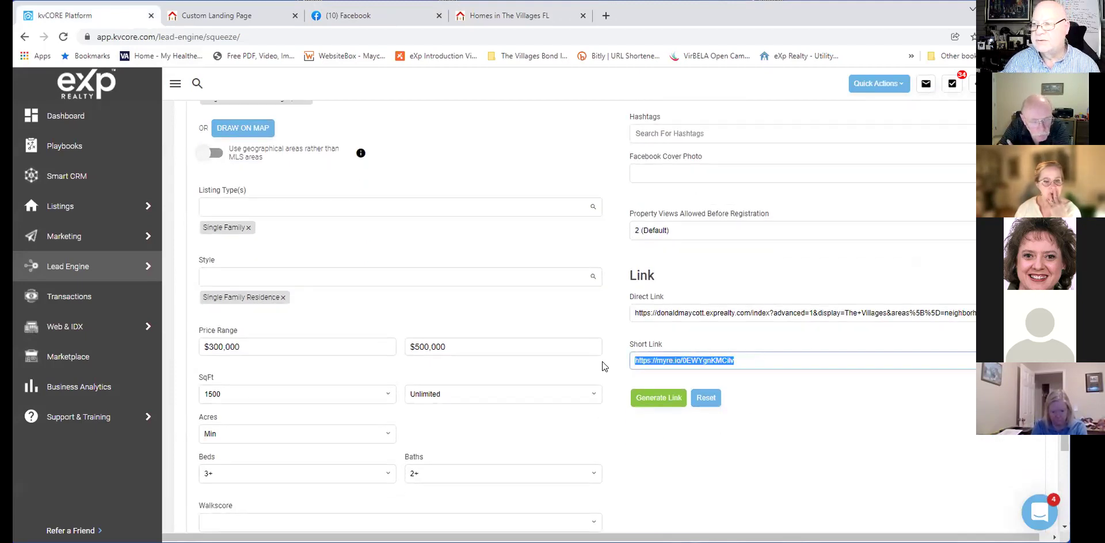
{"action": "scroll", "coordinate": [602, 363], "scroll_direction": "up", "scroll_amount": 2}
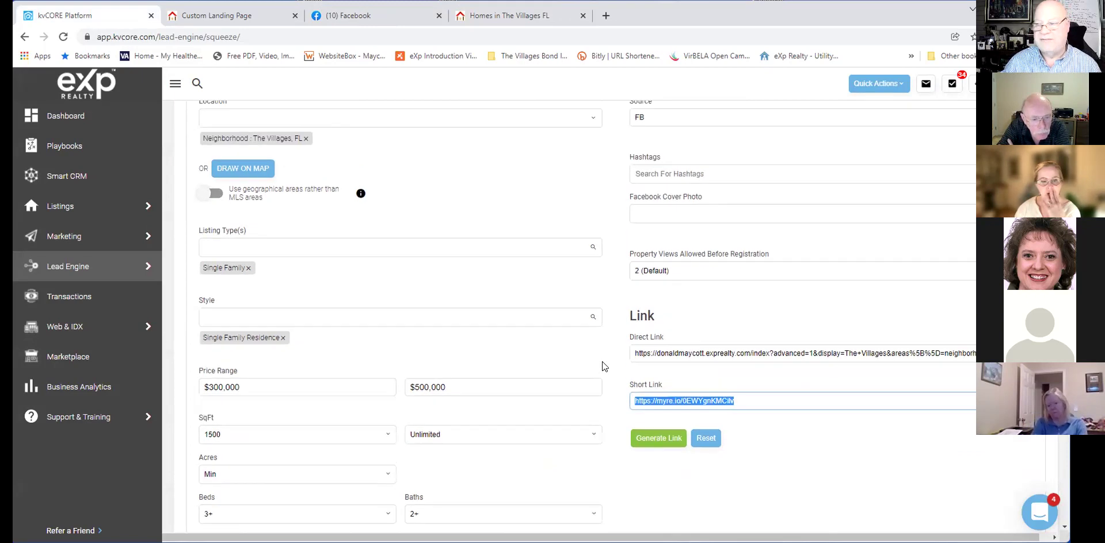
{"action": "scroll", "coordinate": [602, 366], "scroll_direction": "up", "scroll_amount": 2}
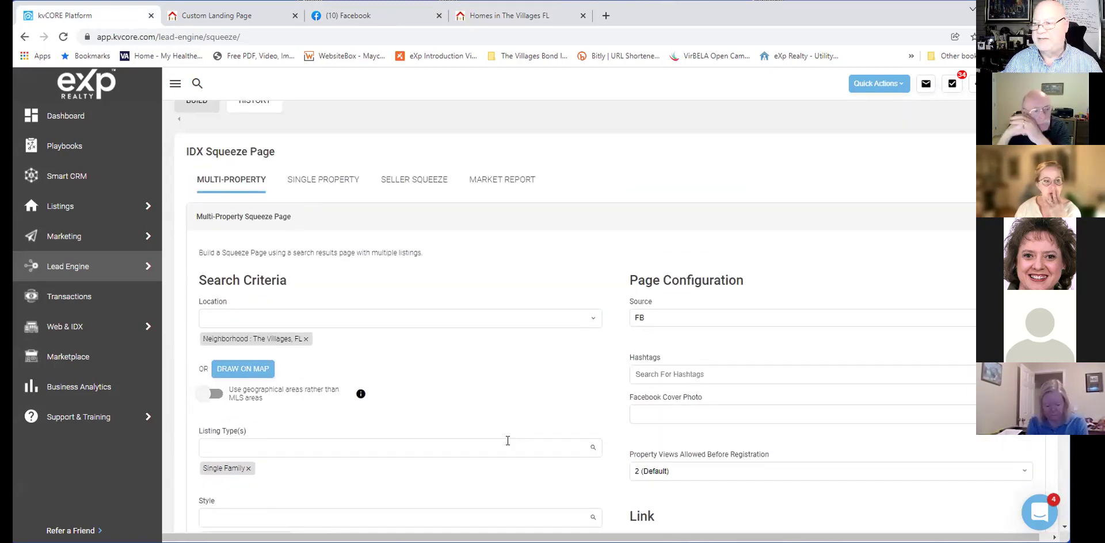
{"action": "scroll", "coordinate": [442, 395], "scroll_direction": "down", "scroll_amount": 1}
{"action": "scroll", "coordinate": [532, 387], "scroll_direction": "down", "scroll_amount": 2}
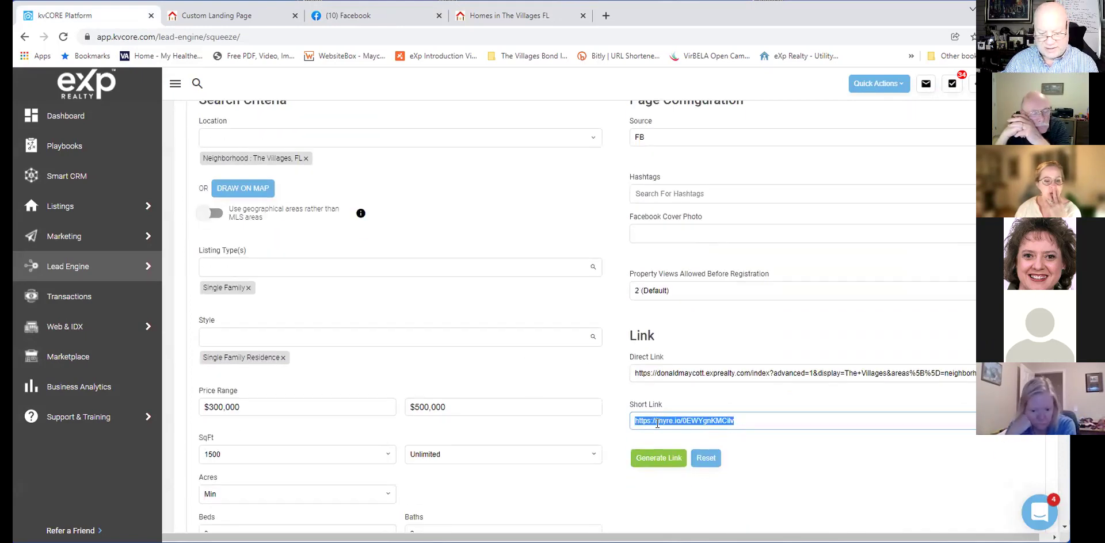
{"action": "left_click", "coordinate": [605, 15]}
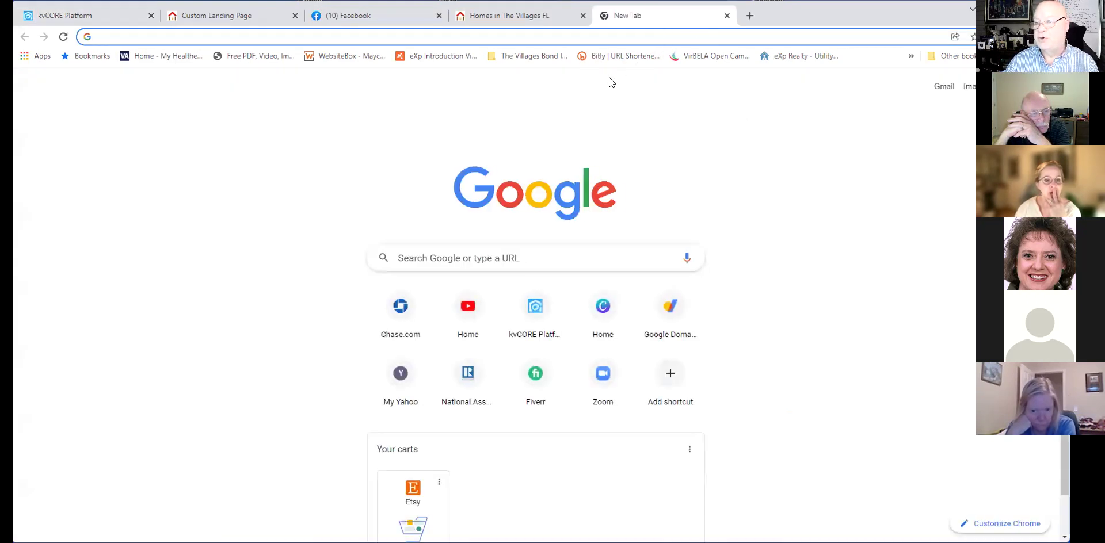
Paste the short link into a new tab's address bar and load the Villages homes.
{"action": "left_click", "coordinate": [599, 31]}
{"action": "type", "text": "https://myre.io/0EWYgnKMCilv"}
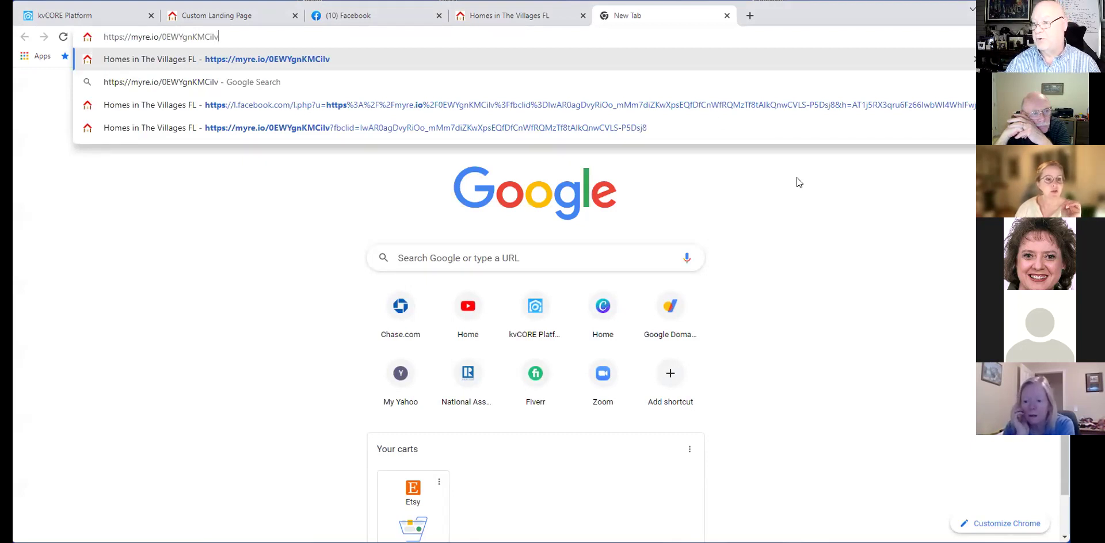
{"action": "key", "text": "Return"}
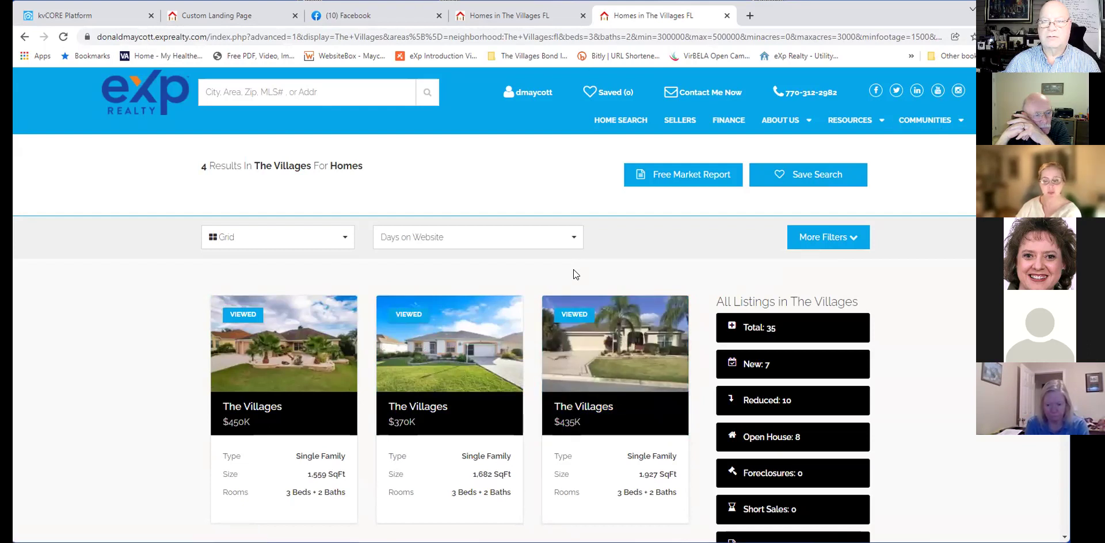
{"action": "left_click", "coordinate": [245, 22]}
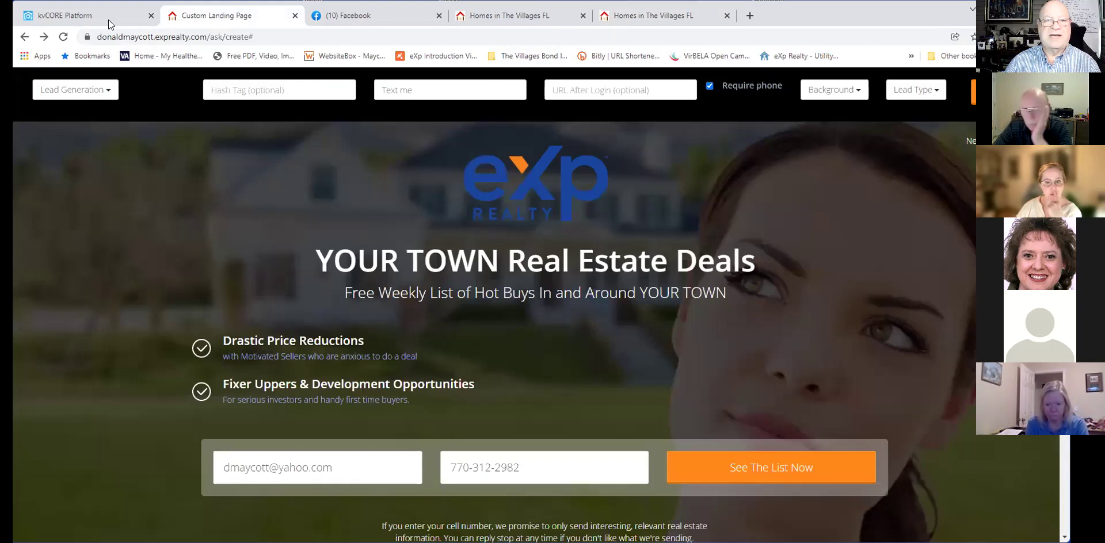
Review the kvCORE Villages search criteria, then bring up the Homes in The Villages FL results.
{"action": "left_click", "coordinate": [111, 21]}
{"action": "scroll", "coordinate": [524, 308], "scroll_direction": "down", "scroll_amount": 1}
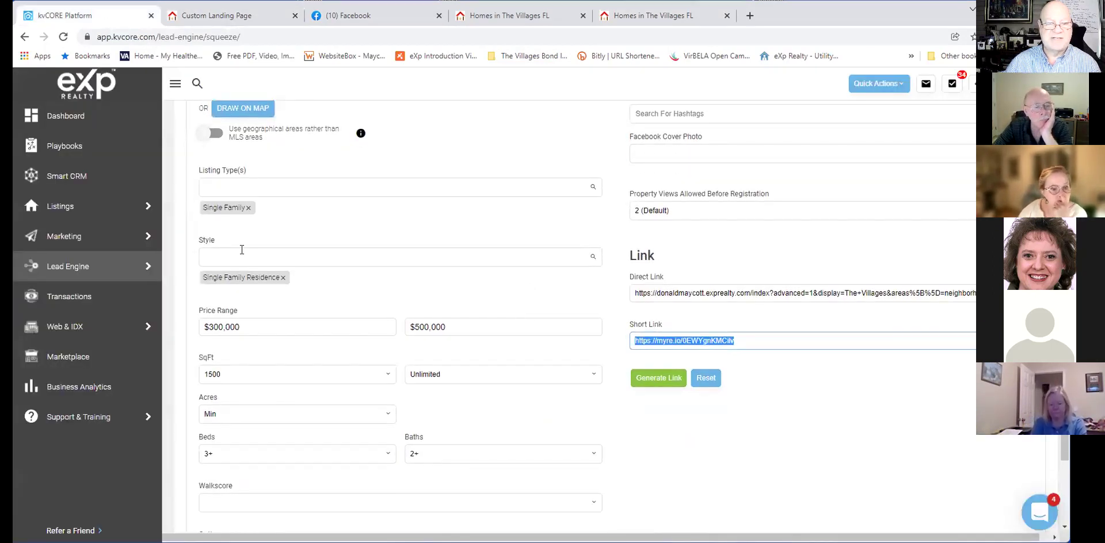
{"action": "scroll", "coordinate": [282, 279], "scroll_direction": "down", "scroll_amount": 1}
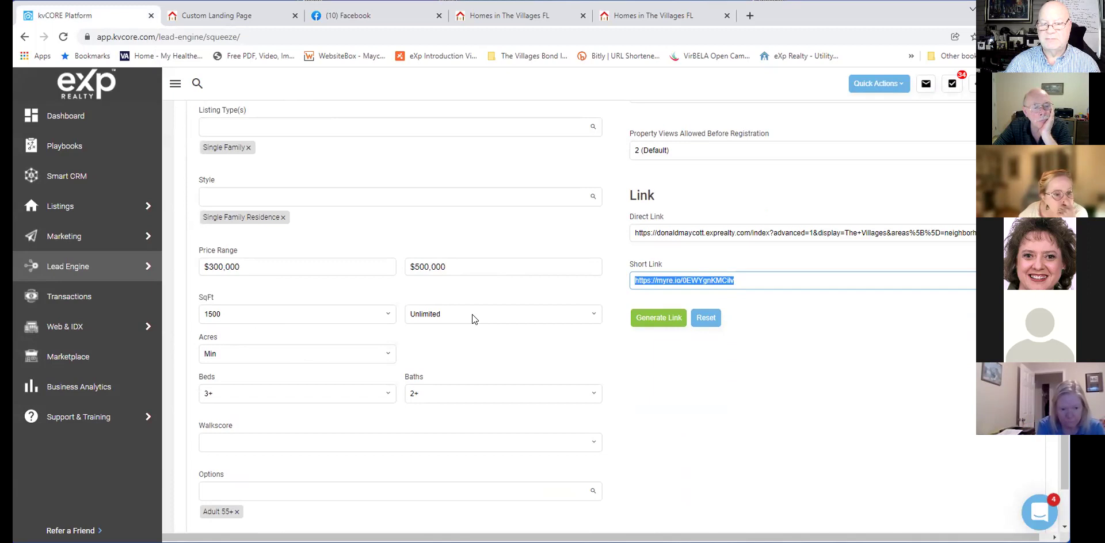
{"action": "scroll", "coordinate": [481, 358], "scroll_direction": "down", "scroll_amount": 1}
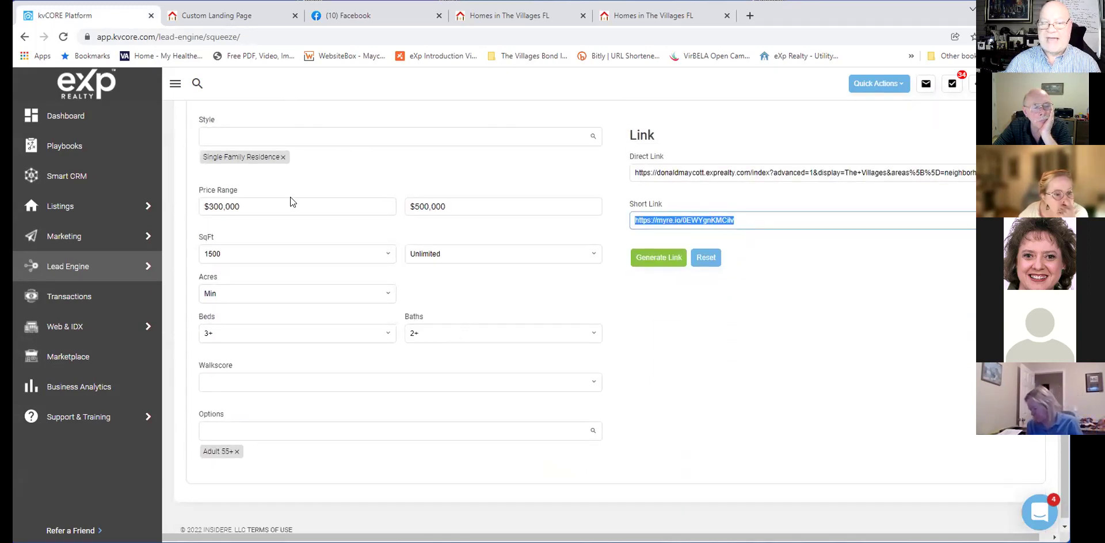
{"action": "scroll", "coordinate": [509, 291], "scroll_direction": "up", "scroll_amount": 1}
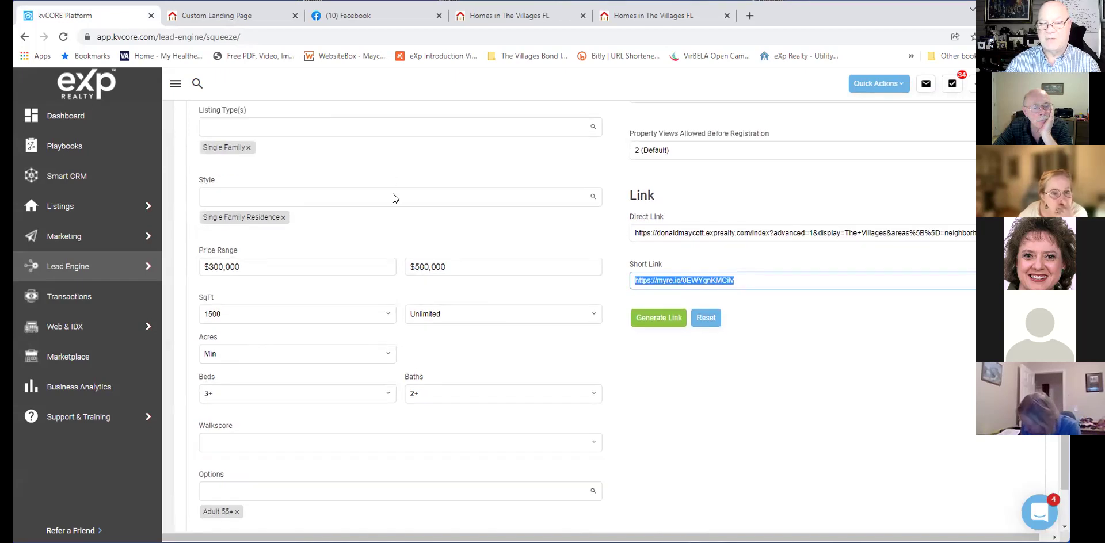
{"action": "scroll", "coordinate": [442, 242], "scroll_direction": "up", "scroll_amount": 2}
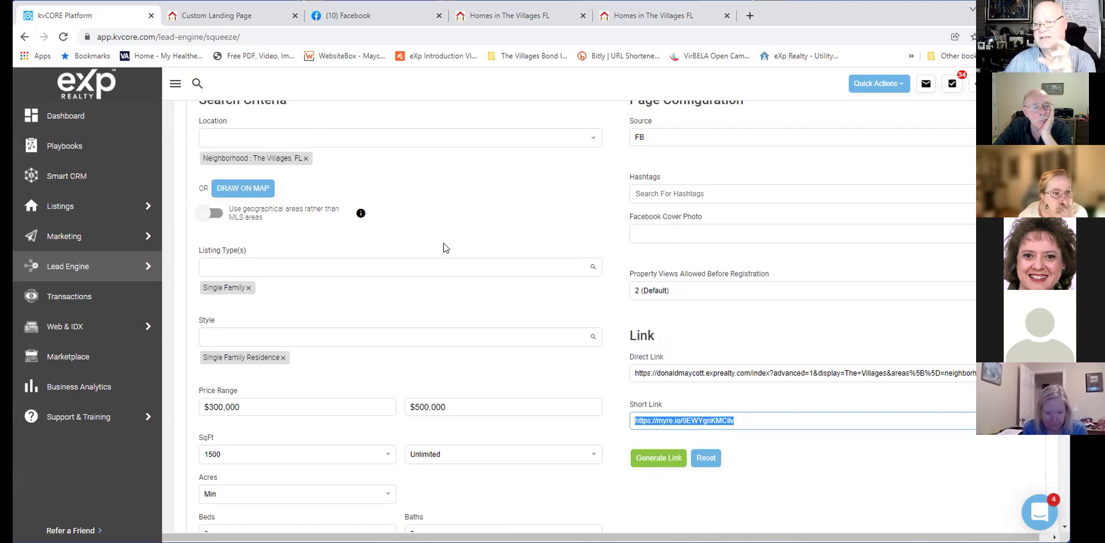
{"action": "scroll", "coordinate": [444, 249], "scroll_direction": "down", "scroll_amount": 1}
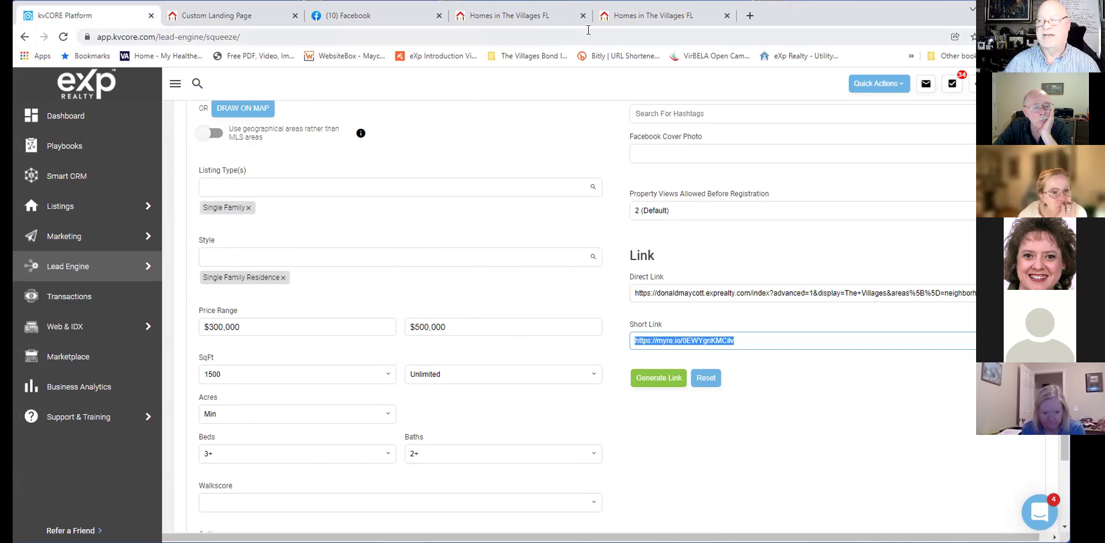
{"action": "scroll", "coordinate": [743, 245], "scroll_direction": "up", "scroll_amount": 1}
{"action": "scroll", "coordinate": [742, 254], "scroll_direction": "down", "scroll_amount": 1}
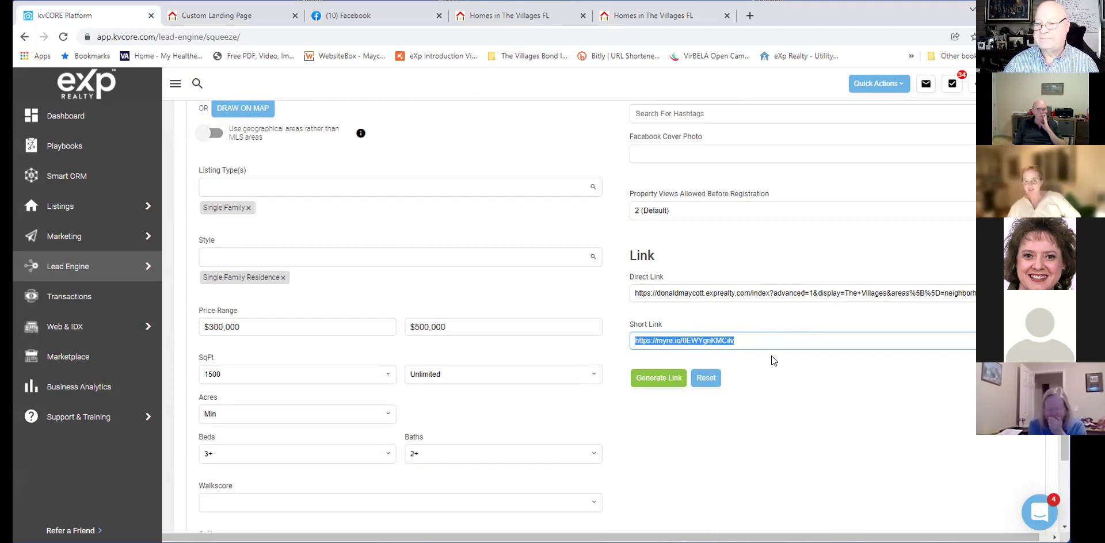
{"action": "left_click", "coordinate": [675, 23]}
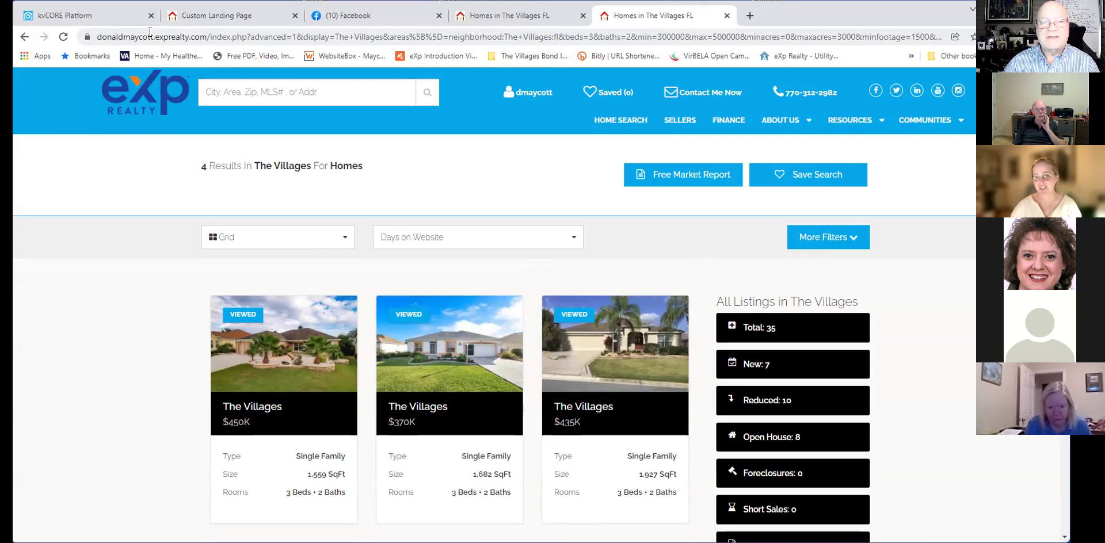
Close the extra Homes in The Villages FL results tab and return to Facebook.
{"action": "left_click_drag", "start_coordinate": [99, 36], "coordinate": [947, 37]}
{"action": "mouse_move", "coordinate": [925, 120]}
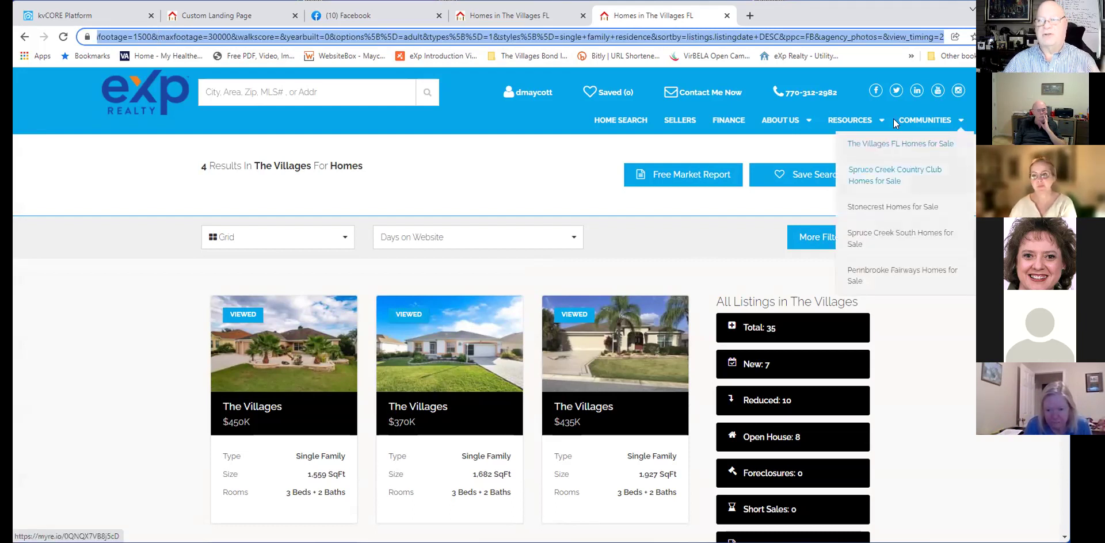
{"action": "left_click", "coordinate": [945, 205]}
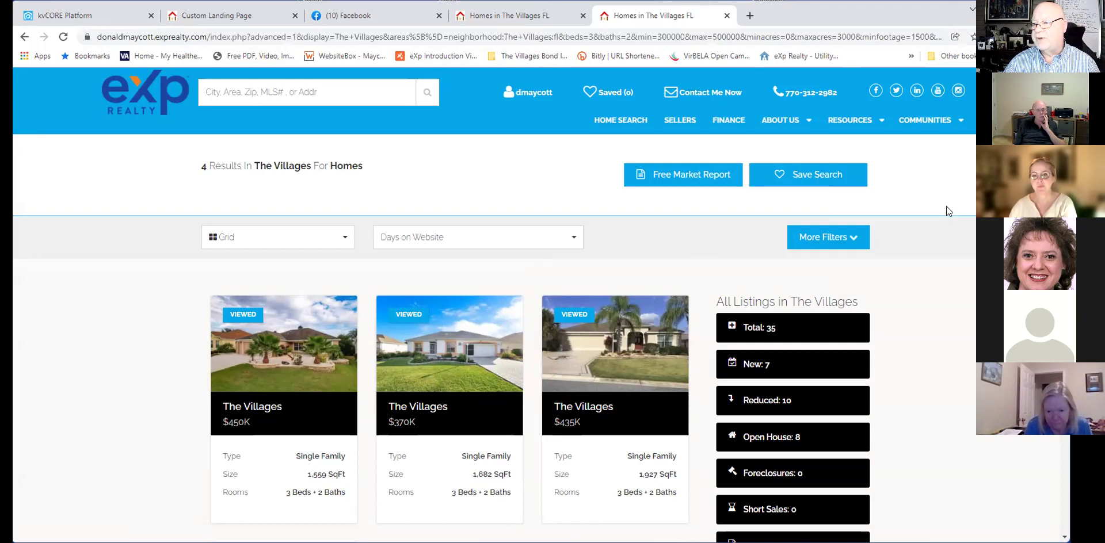
{"action": "left_click", "coordinate": [727, 16]}
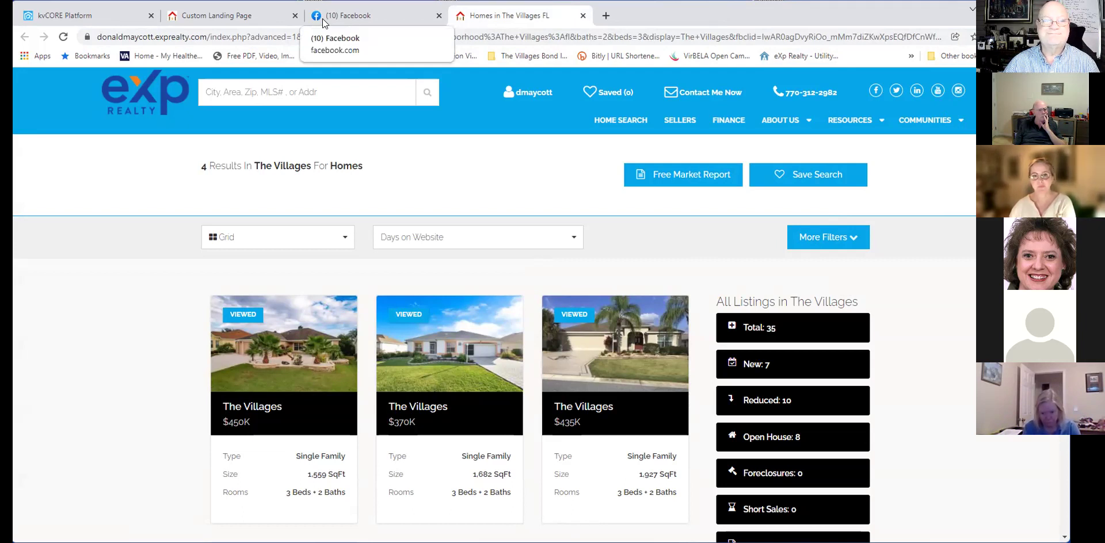
{"action": "left_click", "coordinate": [382, 17]}
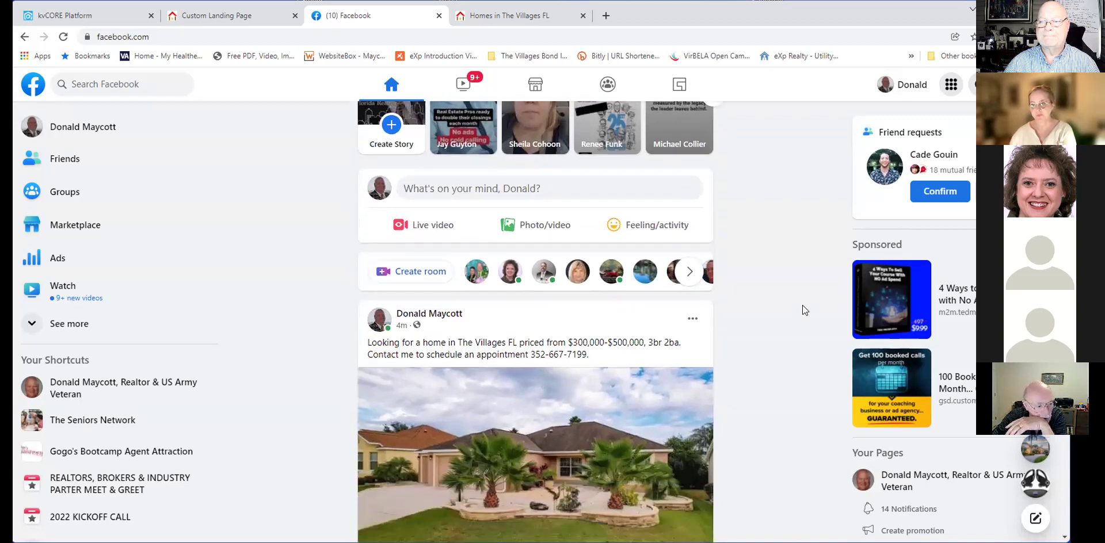
Open the Homes in The Villages FL link preview in the published post.
{"action": "scroll", "coordinate": [804, 310], "scroll_direction": "down", "scroll_amount": 1}
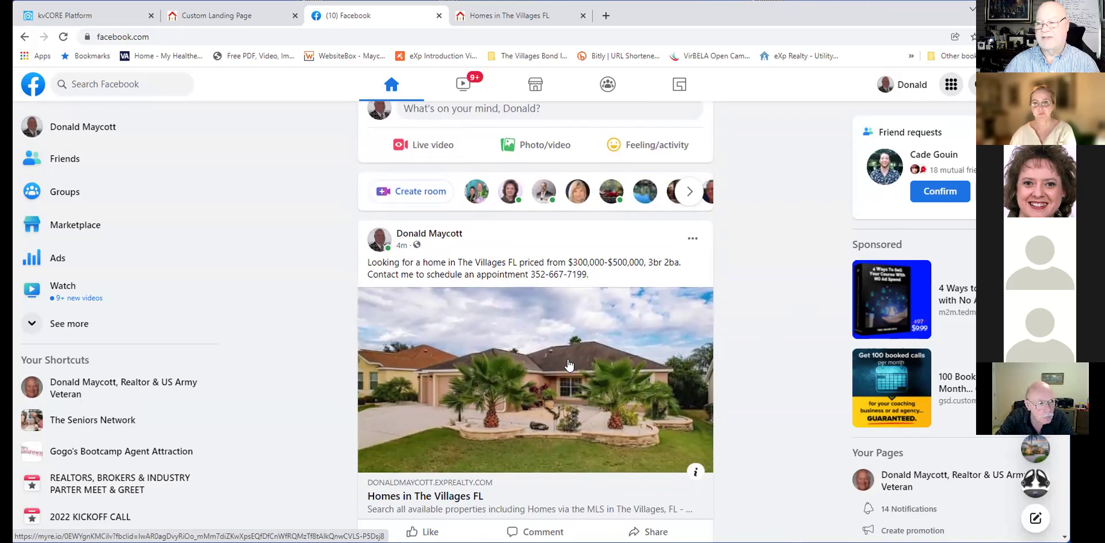
{"action": "left_click", "coordinate": [568, 364]}
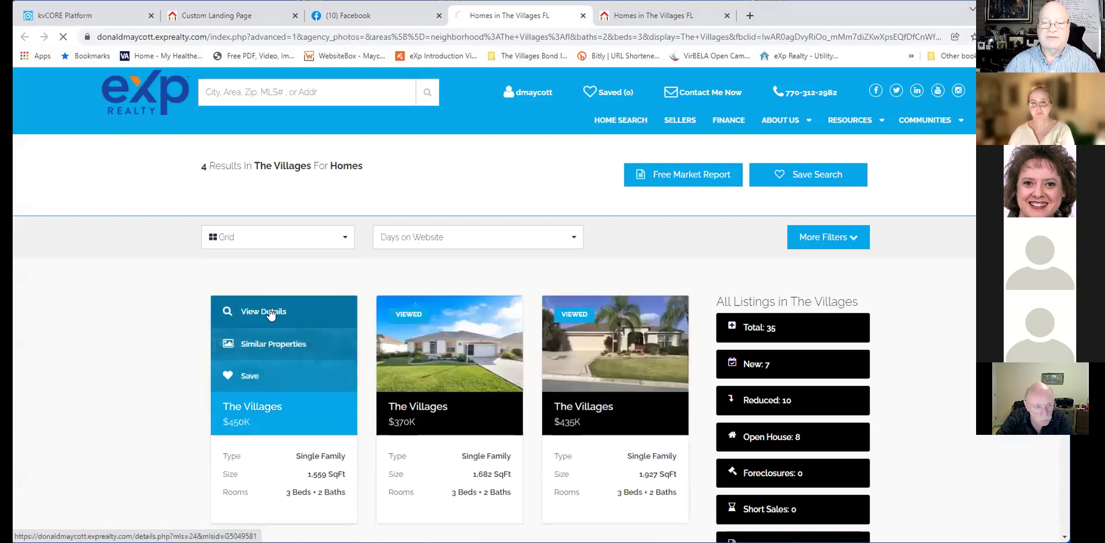
{"action": "left_click", "coordinate": [271, 313]}
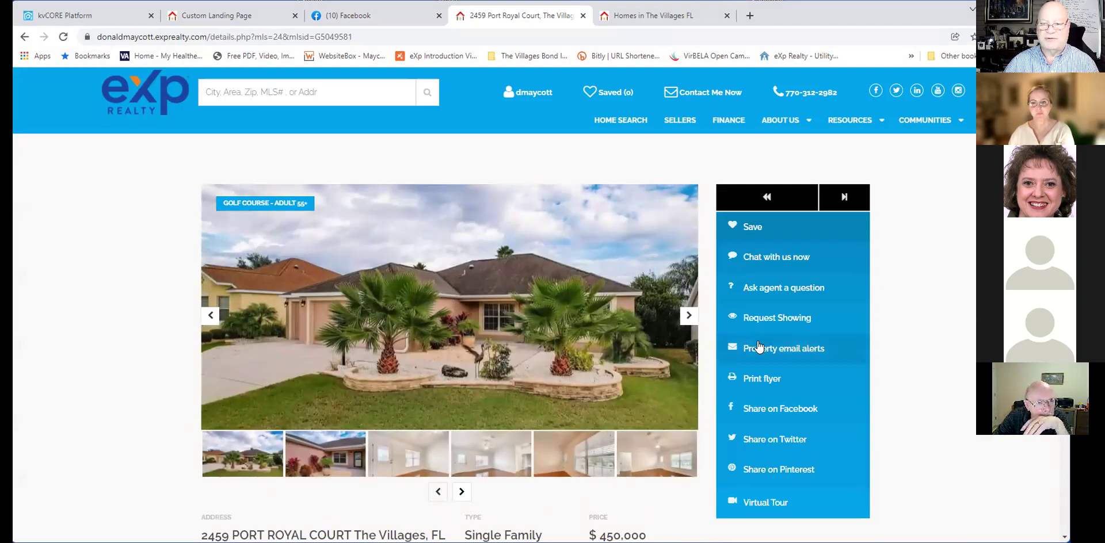
{"action": "left_click", "coordinate": [688, 316]}
{"action": "left_click", "coordinate": [688, 316]}
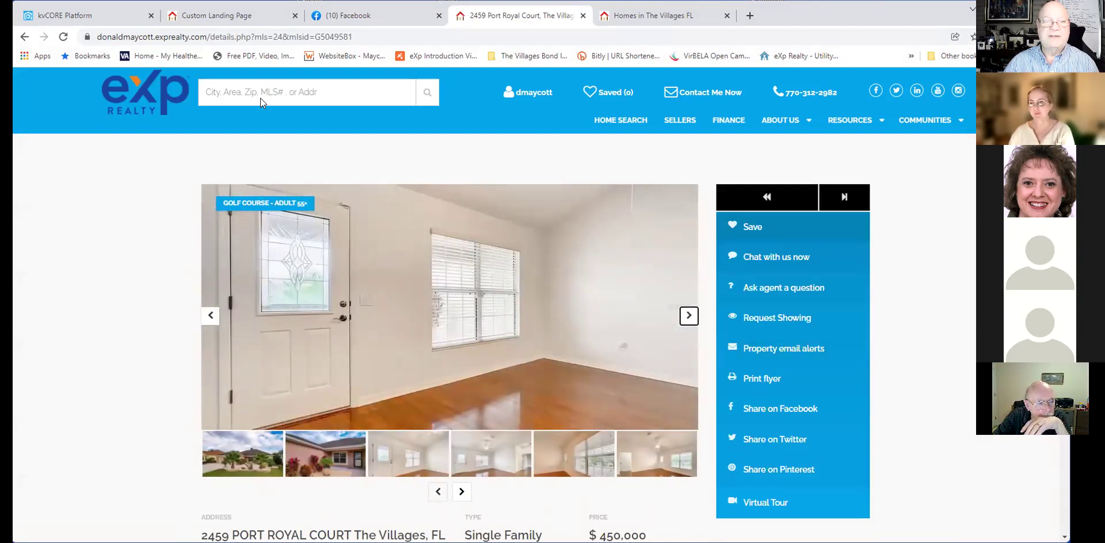
{"action": "left_click", "coordinate": [24, 36]}
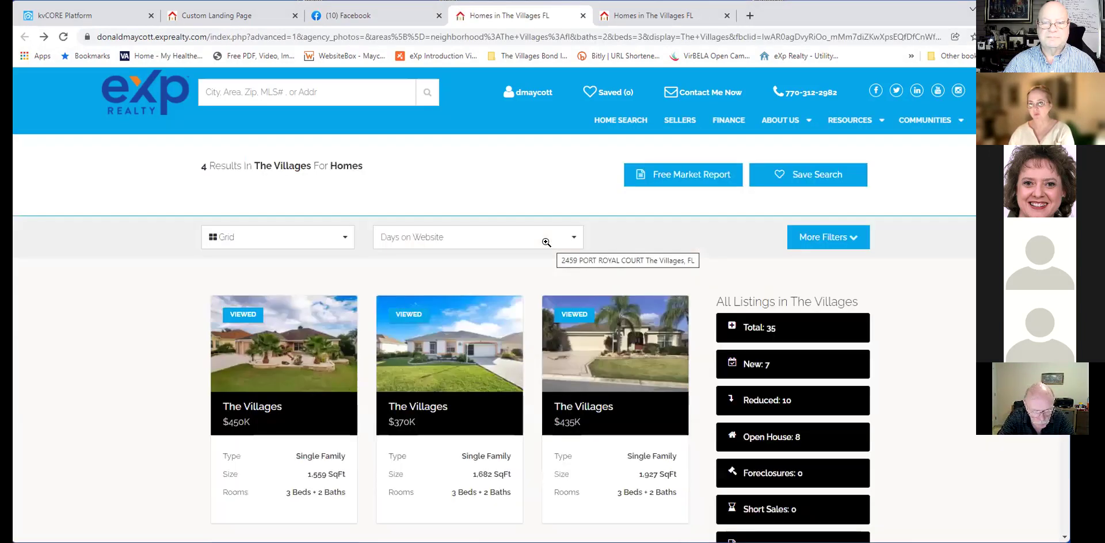
{"action": "mouse_move", "coordinate": [471, 329]}
{"action": "left_click", "coordinate": [435, 319]}
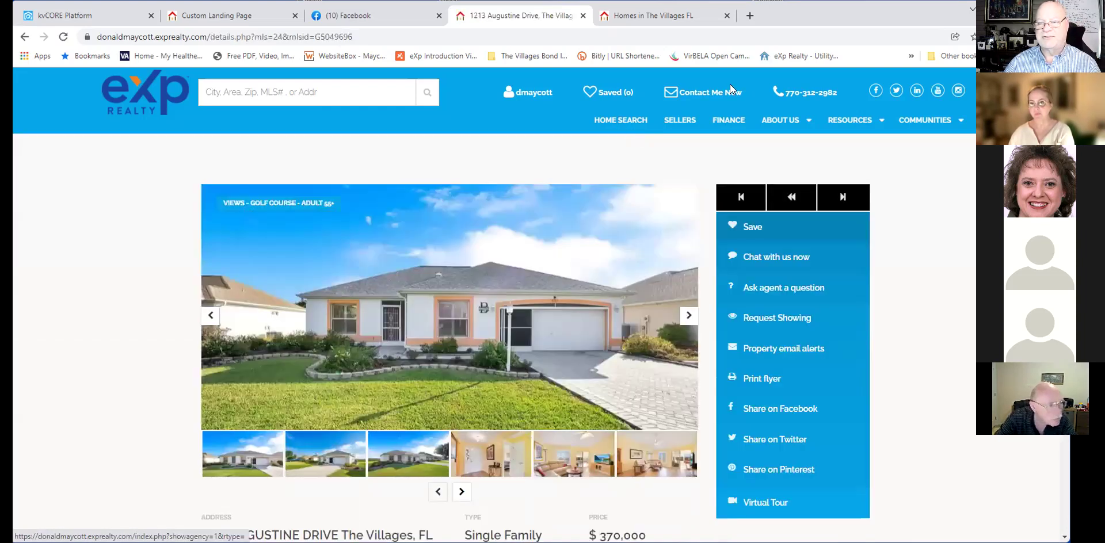
{"action": "scroll", "coordinate": [566, 263], "scroll_direction": "down", "scroll_amount": 1}
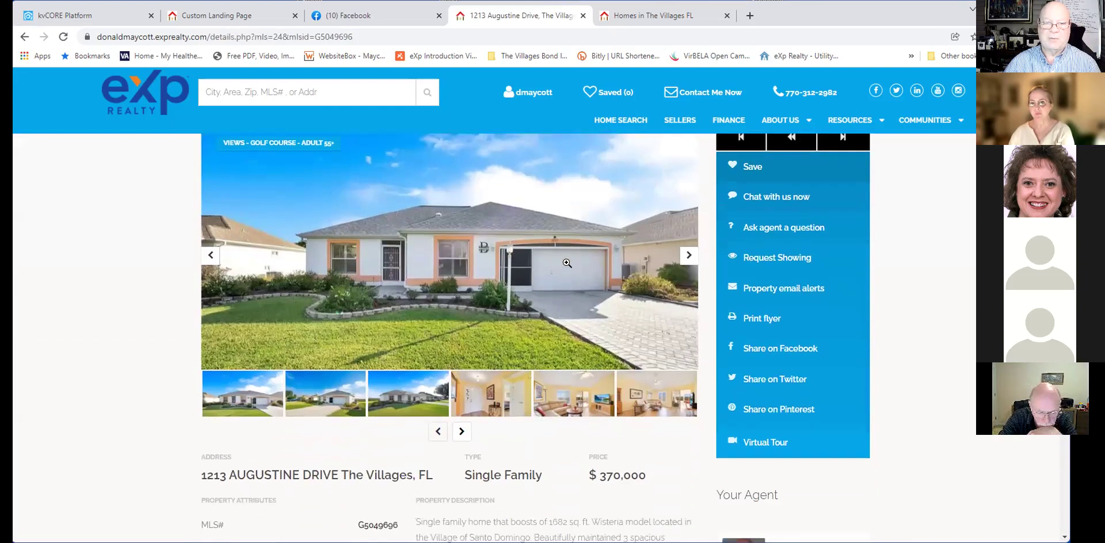
{"action": "scroll", "coordinate": [567, 263], "scroll_direction": "down", "scroll_amount": 1}
{"action": "scroll", "coordinate": [566, 262], "scroll_direction": "down", "scroll_amount": 1}
{"action": "scroll", "coordinate": [567, 263], "scroll_direction": "up", "scroll_amount": 2}
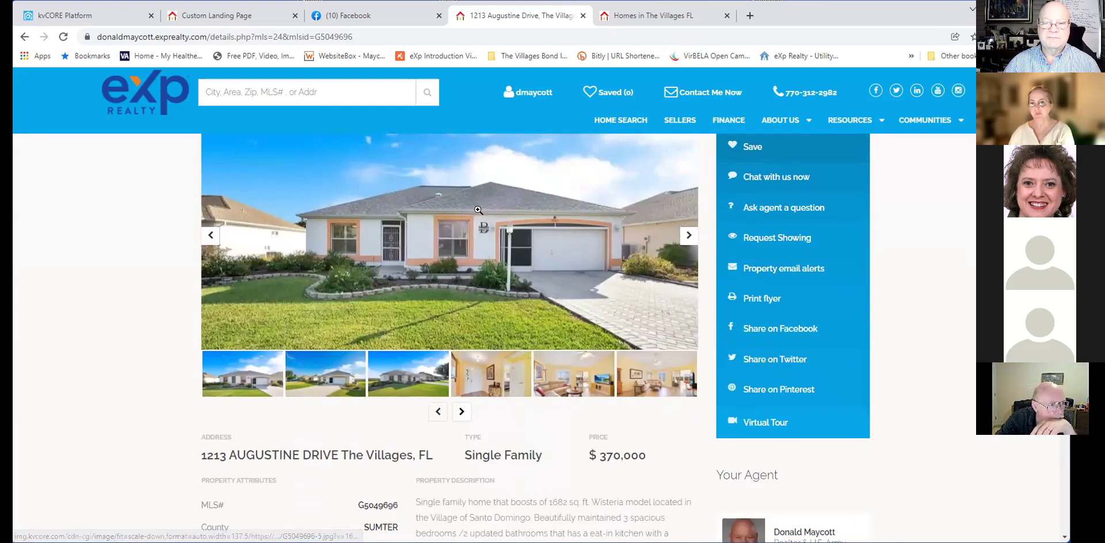
{"action": "left_click", "coordinate": [280, 206]}
{"action": "left_click", "coordinate": [26, 37]}
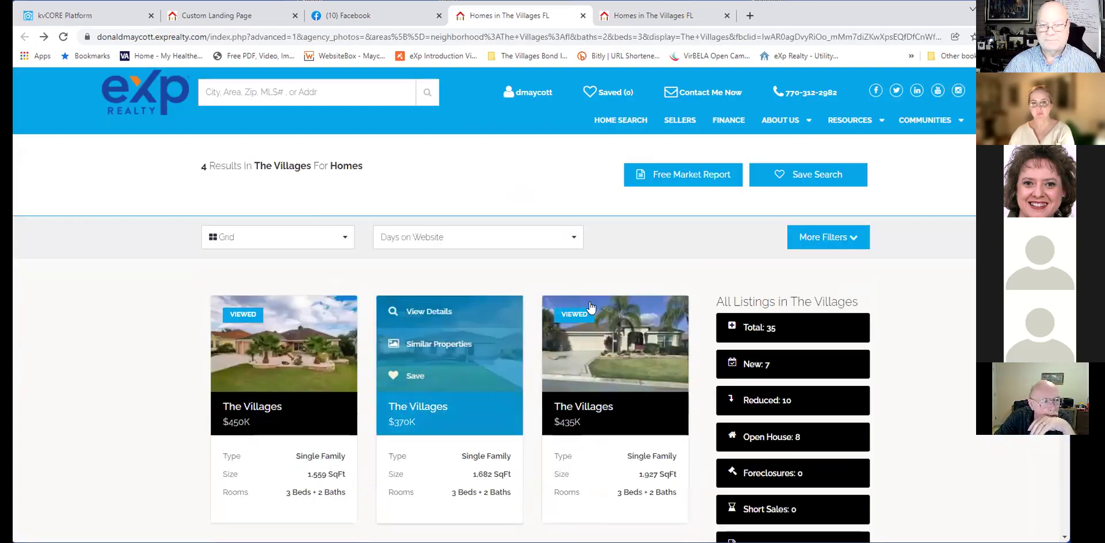
Close the duplicate Villages results tab, keeping one tab with 4 homes.
{"action": "mouse_move", "coordinate": [593, 311]}
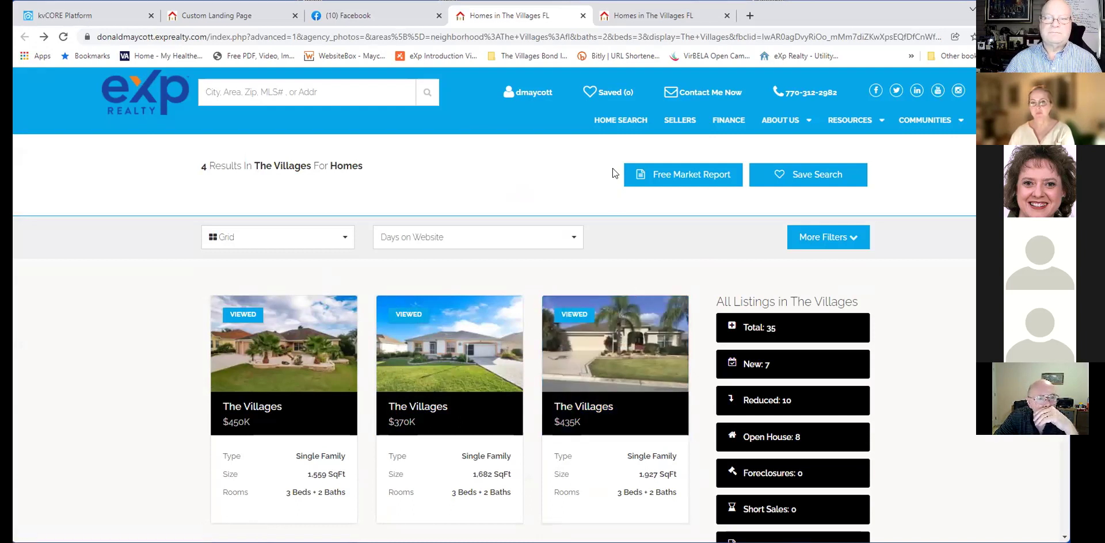
{"action": "left_click", "coordinate": [626, 22]}
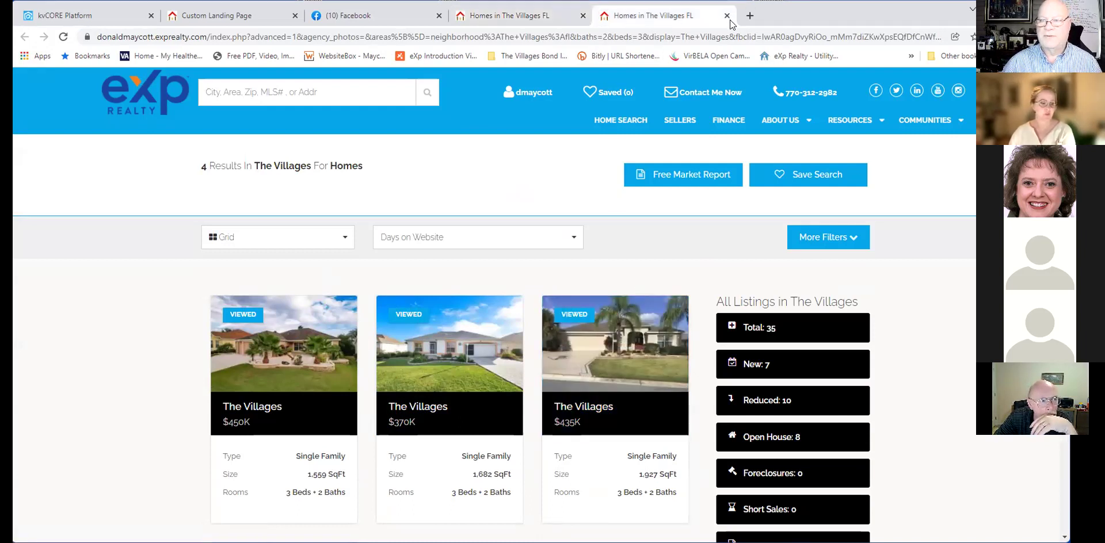
{"action": "left_click", "coordinate": [728, 16]}
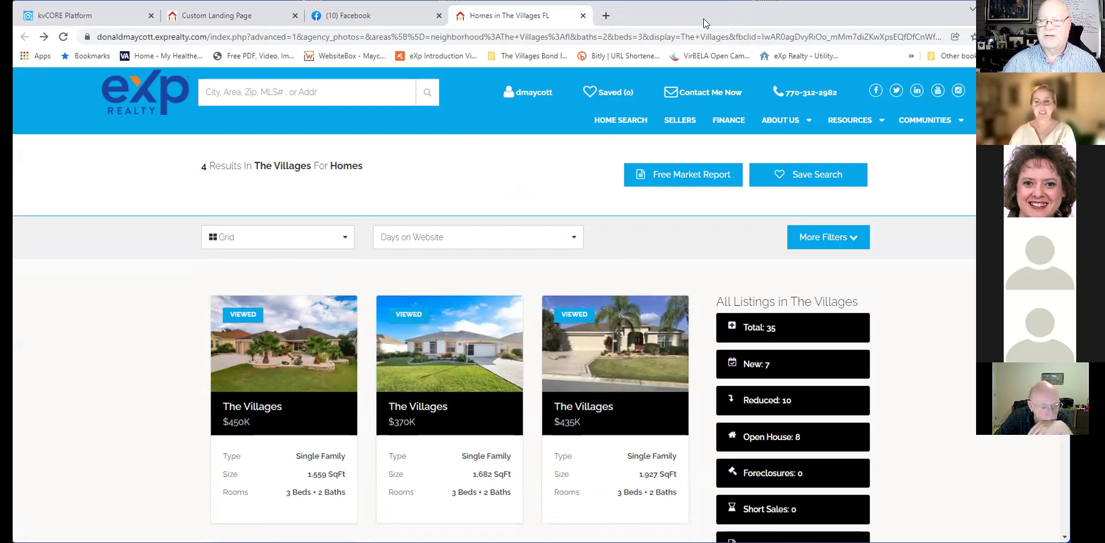
Close the listings results and Custom Landing Page tabs, leaving only Facebook and the kvCORE builder open.
{"action": "left_click", "coordinate": [583, 15]}
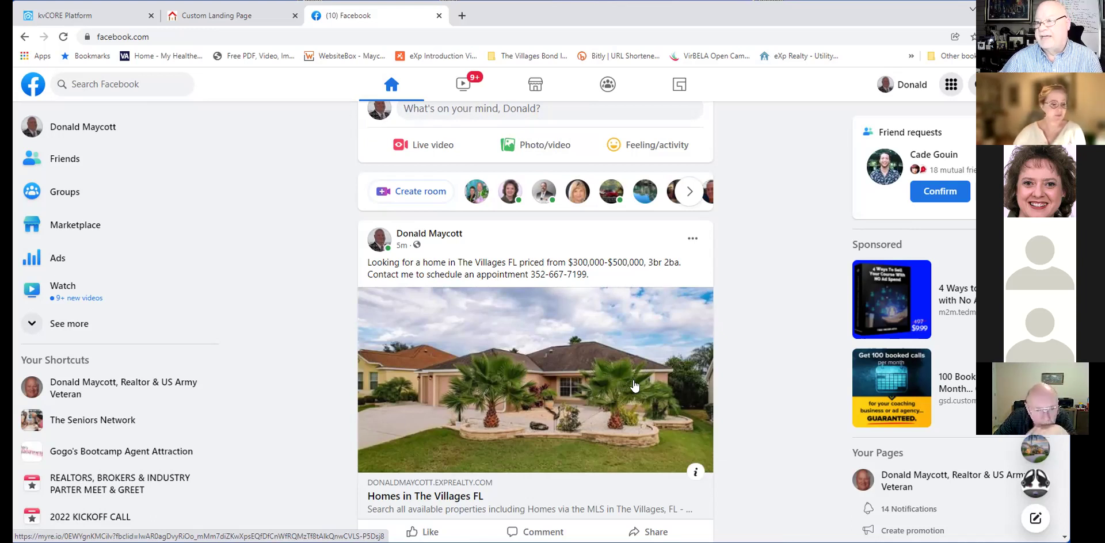
{"action": "scroll", "coordinate": [676, 386], "scroll_direction": "down", "scroll_amount": 1}
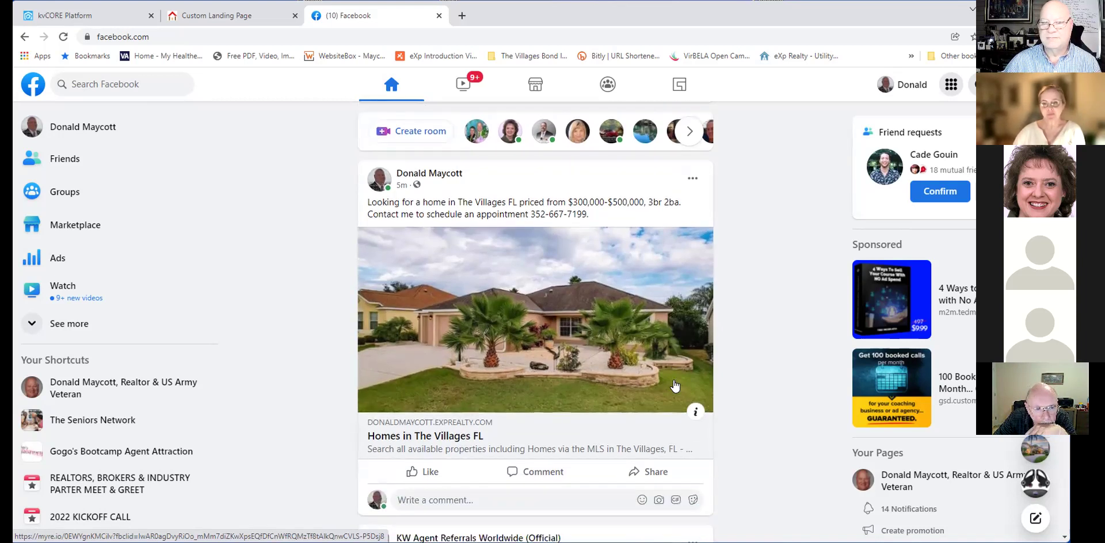
{"action": "scroll", "coordinate": [676, 386], "scroll_direction": "up", "scroll_amount": 1}
{"action": "left_click", "coordinate": [213, 16]}
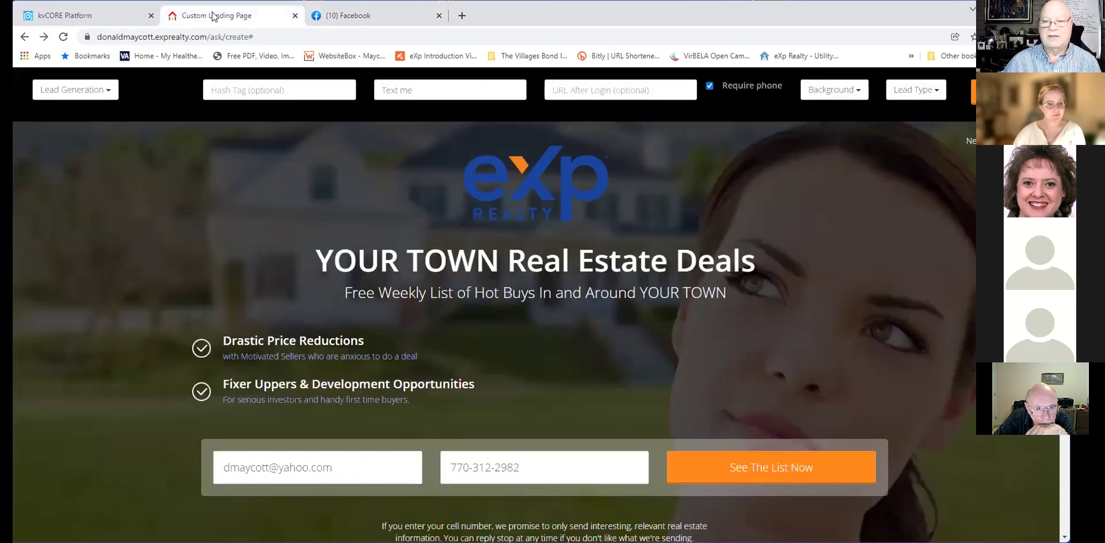
{"action": "left_click", "coordinate": [294, 16]}
{"action": "left_click", "coordinate": [99, 15]}
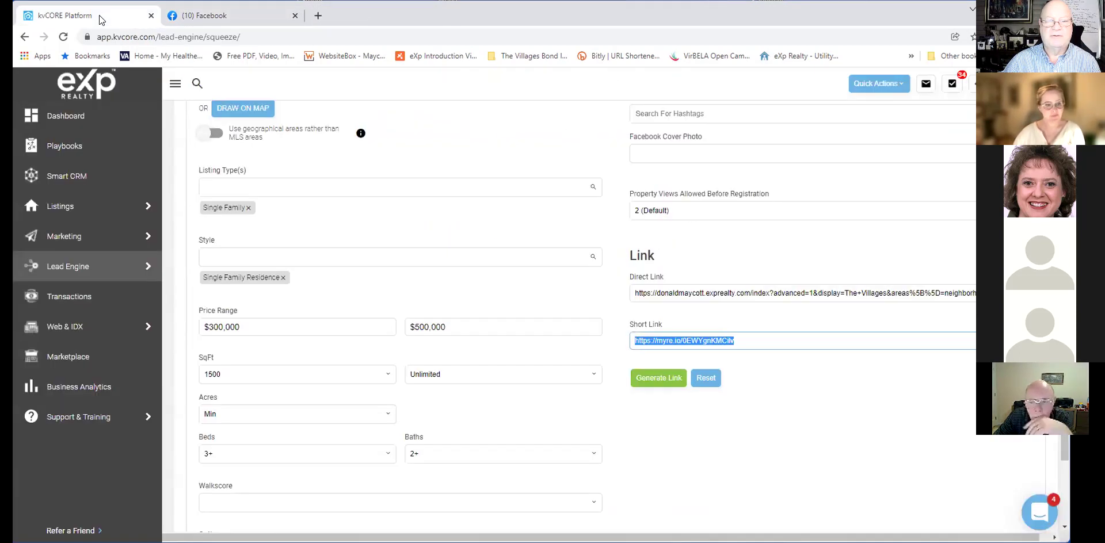
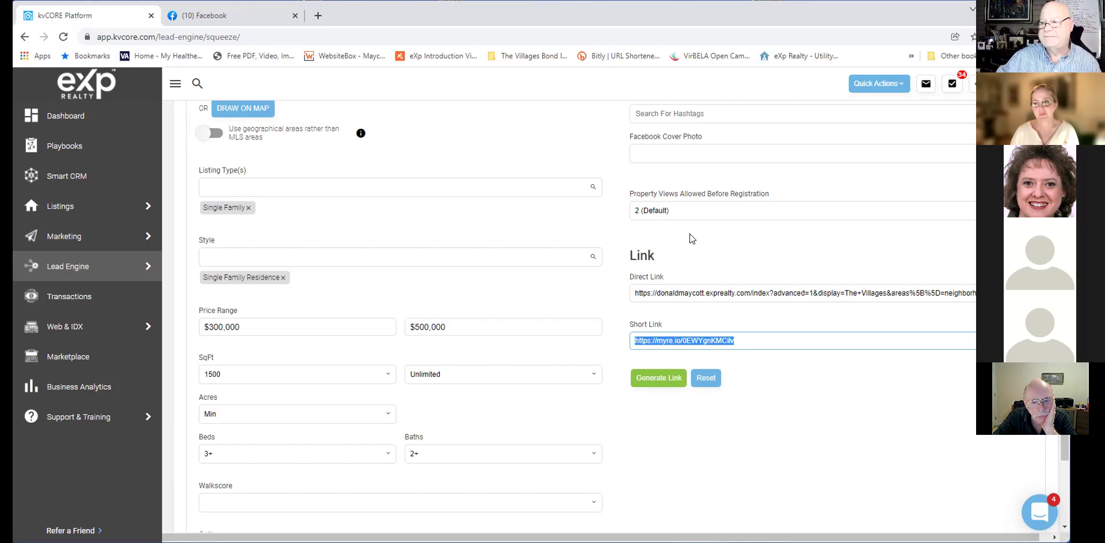
Review the available listing types, leaving Single Family selected.
{"action": "scroll", "coordinate": [780, 237], "scroll_direction": "up", "scroll_amount": 4}
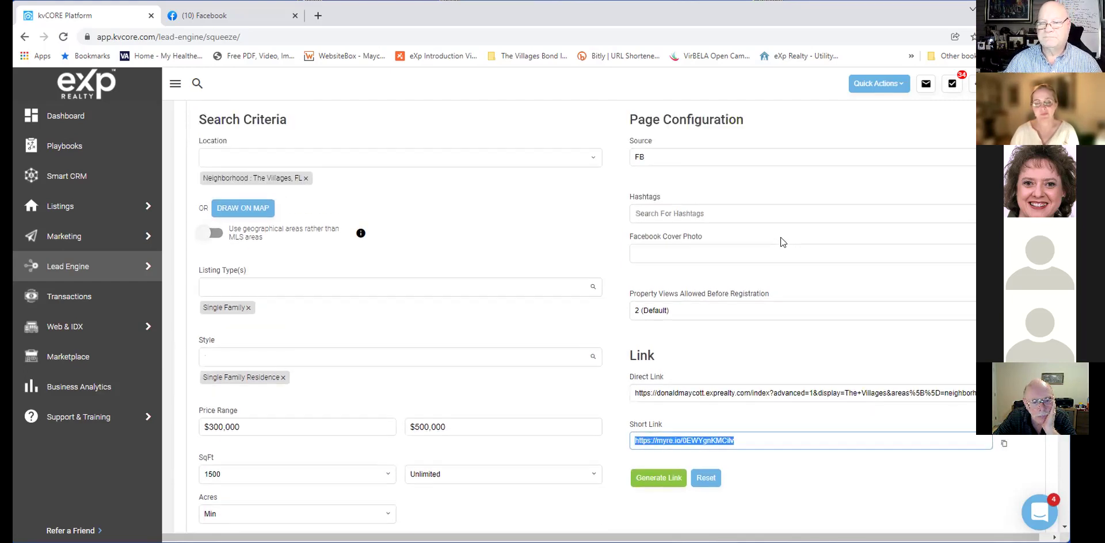
{"action": "scroll", "coordinate": [780, 237], "scroll_direction": "up", "scroll_amount": 1}
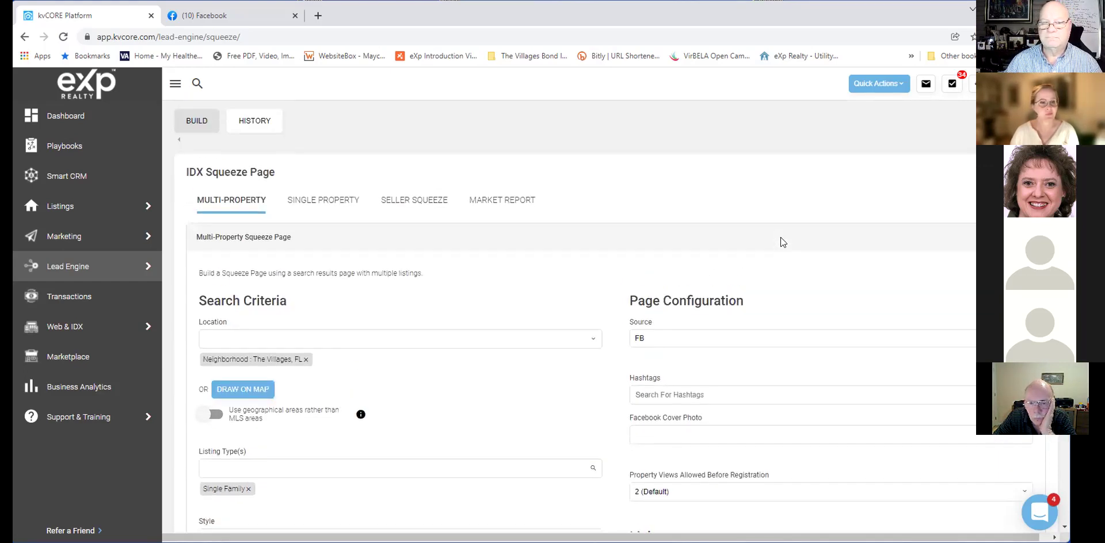
{"action": "scroll", "coordinate": [781, 237], "scroll_direction": "down", "scroll_amount": 1}
{"action": "scroll", "coordinate": [780, 237], "scroll_direction": "up", "scroll_amount": 2}
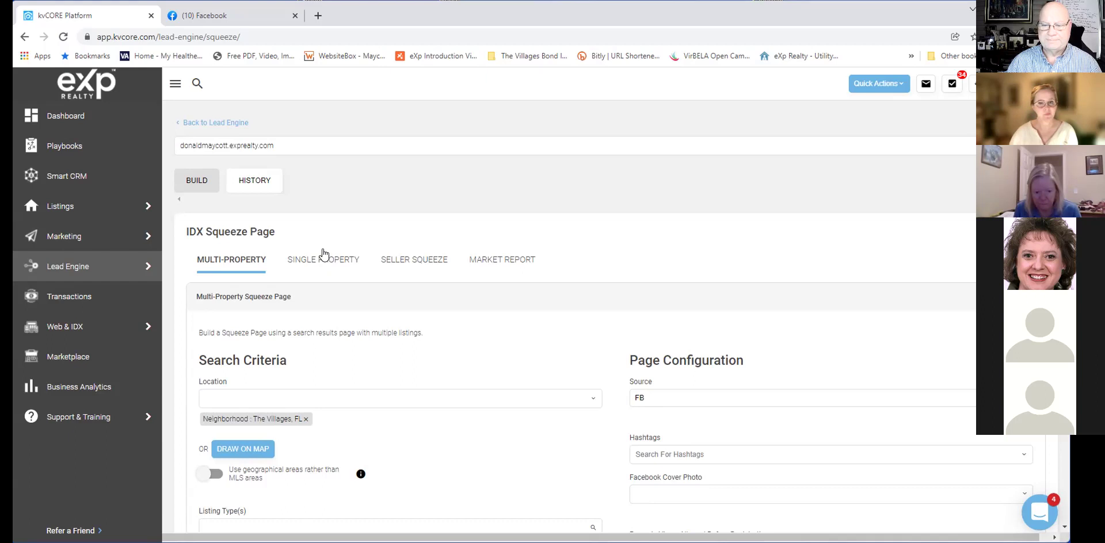
{"action": "scroll", "coordinate": [319, 256], "scroll_direction": "down", "scroll_amount": 4}
{"action": "scroll", "coordinate": [323, 254], "scroll_direction": "down", "scroll_amount": 2}
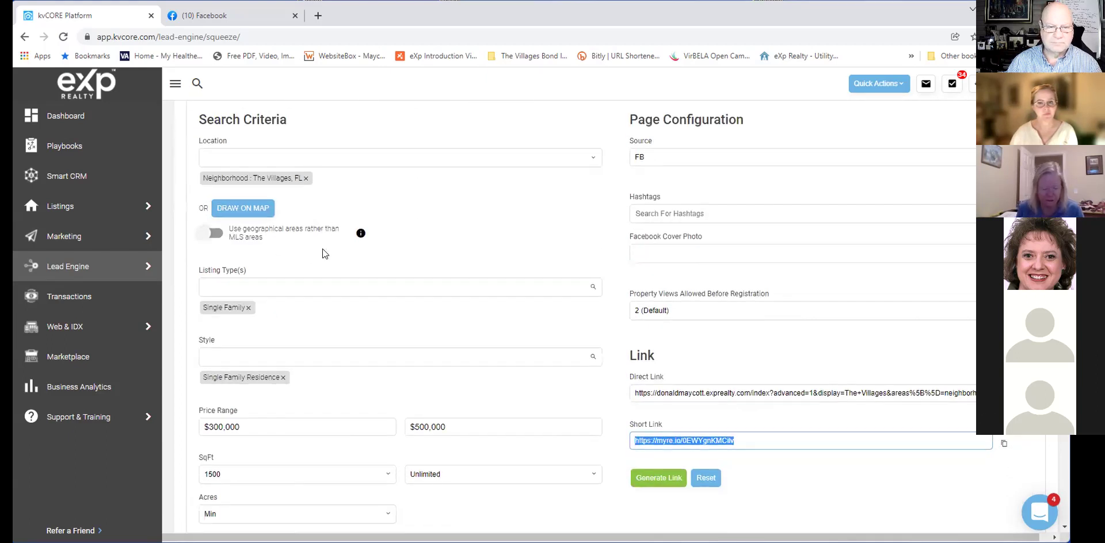
{"action": "scroll", "coordinate": [322, 248], "scroll_direction": "up", "scroll_amount": 1}
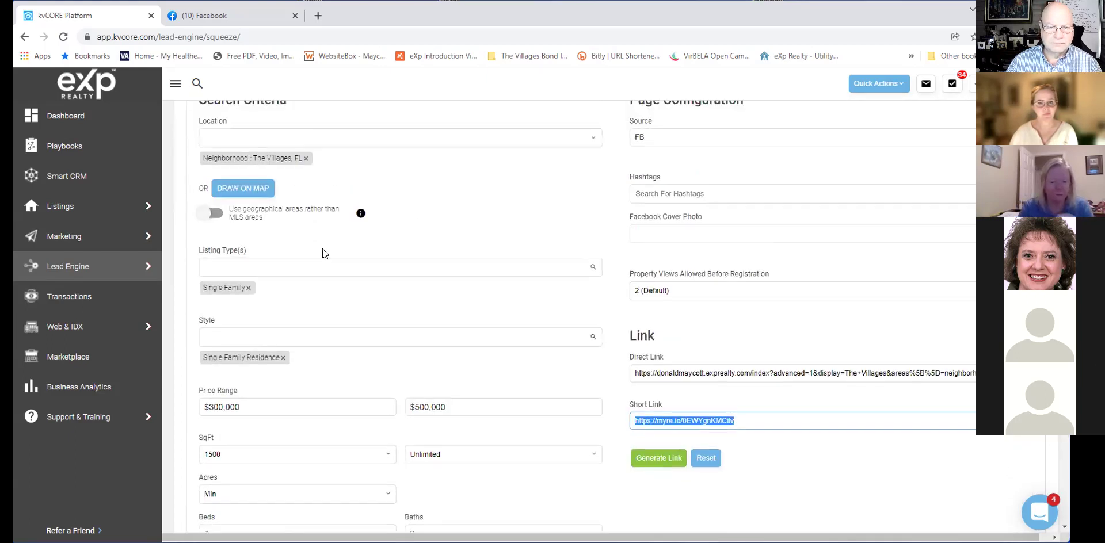
{"action": "left_click", "coordinate": [324, 244]}
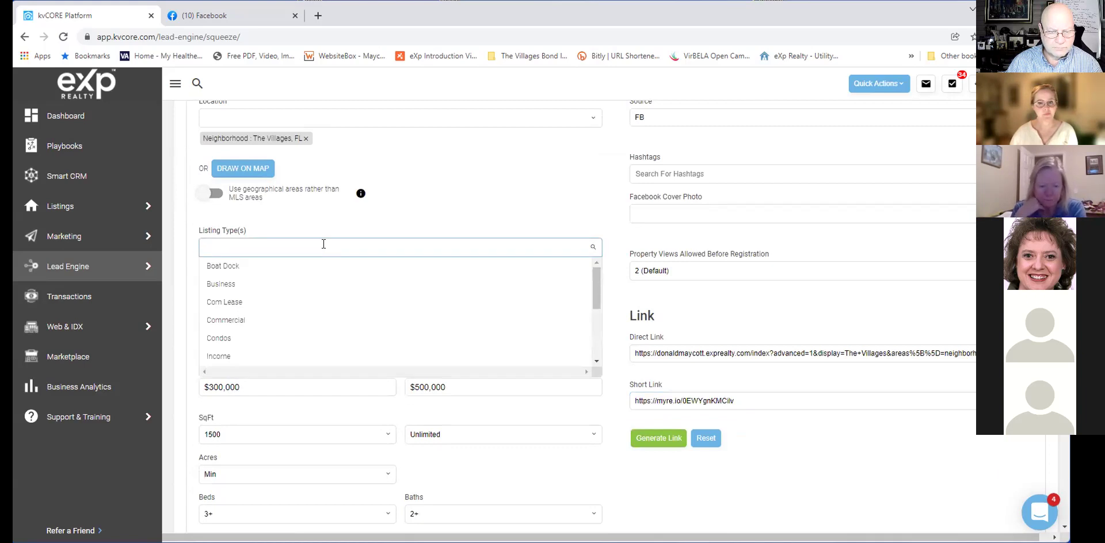
{"action": "scroll", "coordinate": [322, 261], "scroll_direction": "down", "scroll_amount": 3}
{"action": "scroll", "coordinate": [323, 263], "scroll_direction": "down", "scroll_amount": 1}
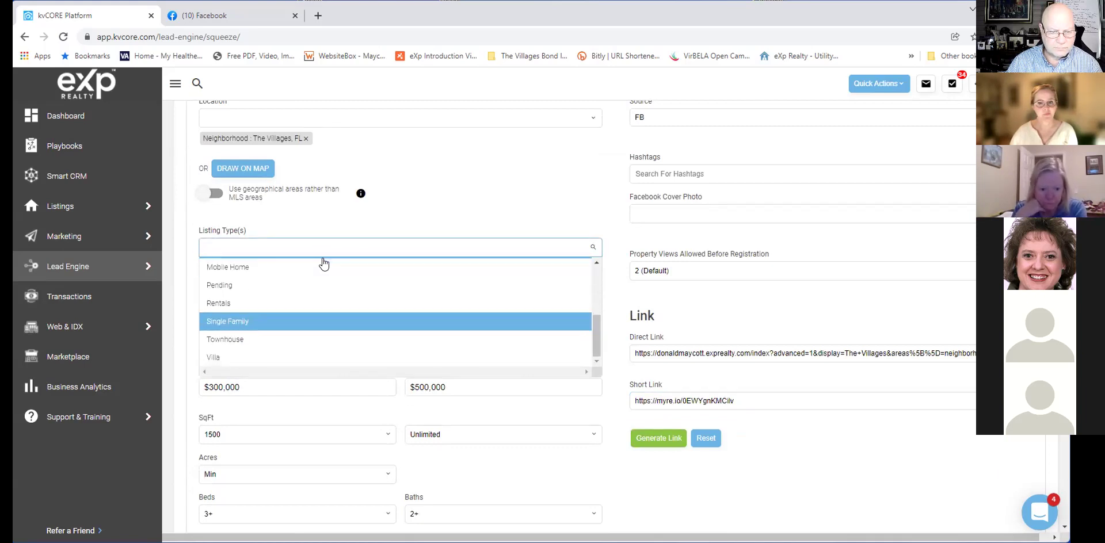
{"action": "scroll", "coordinate": [323, 263], "scroll_direction": "up", "scroll_amount": 3}
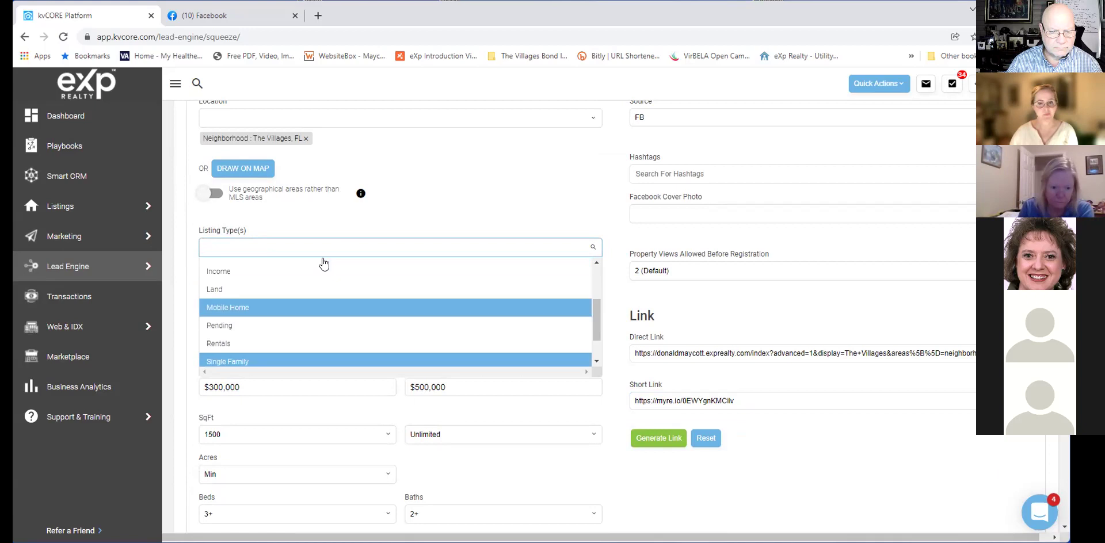
{"action": "scroll", "coordinate": [323, 263], "scroll_direction": "up", "scroll_amount": 5}
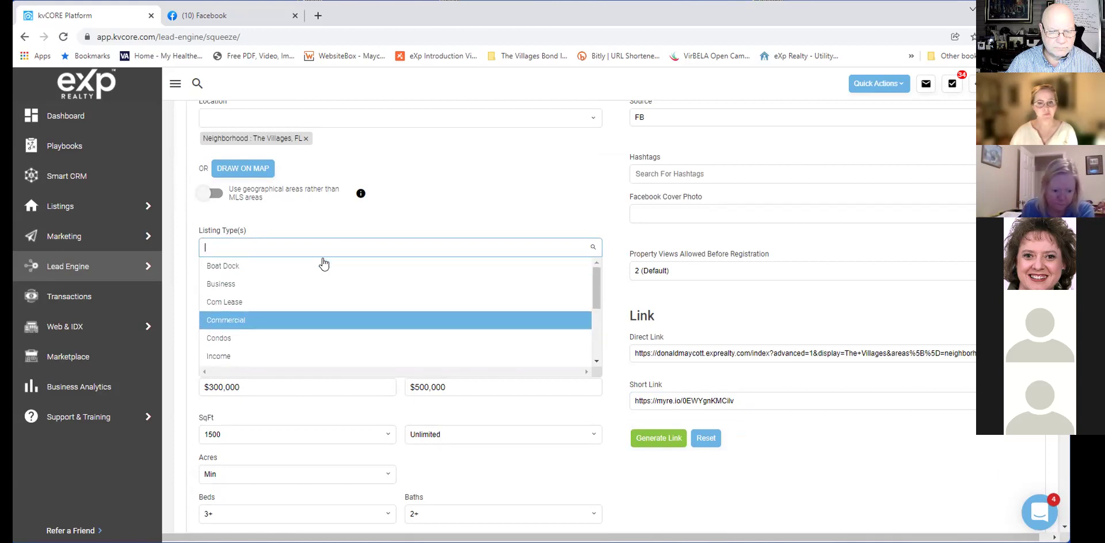
{"action": "left_click", "coordinate": [438, 229]}
Review the home style options, keeping Single Family Residence.
{"action": "scroll", "coordinate": [372, 330], "scroll_direction": "down", "scroll_amount": 2}
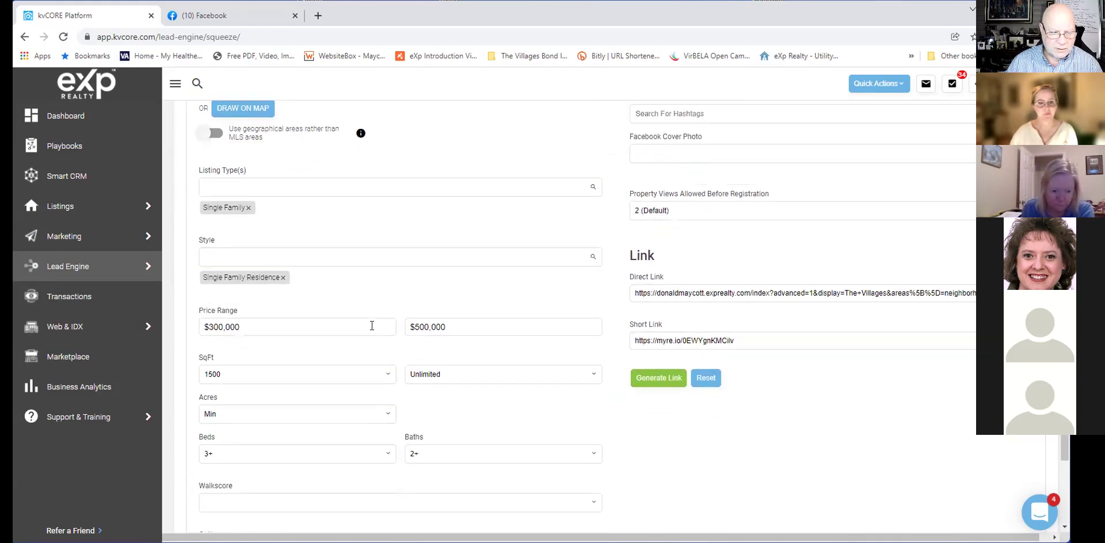
{"action": "left_click", "coordinate": [387, 257]}
{"action": "scroll", "coordinate": [387, 282], "scroll_direction": "down", "scroll_amount": 4}
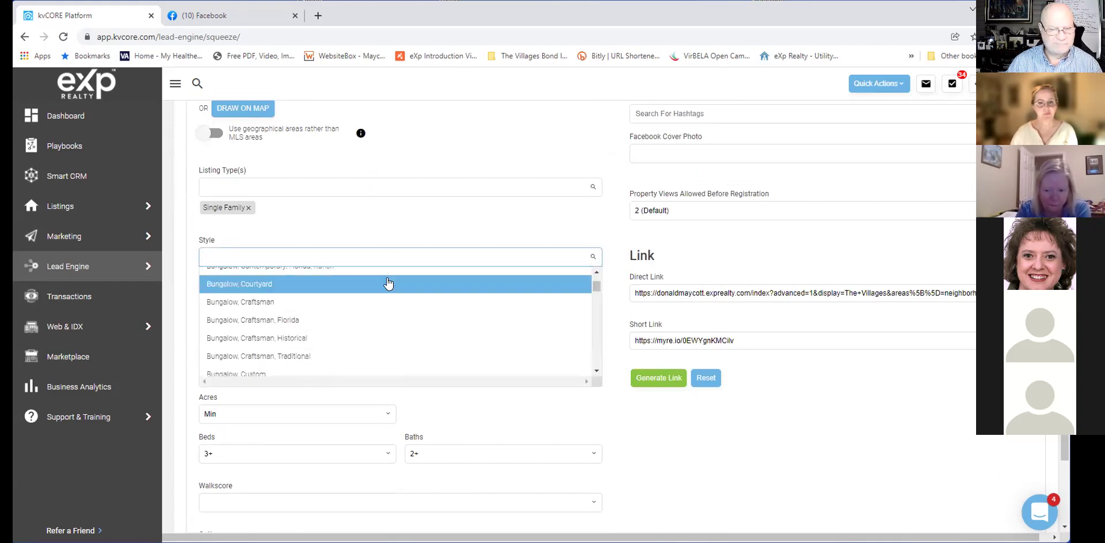
{"action": "scroll", "coordinate": [388, 282], "scroll_direction": "down", "scroll_amount": 6}
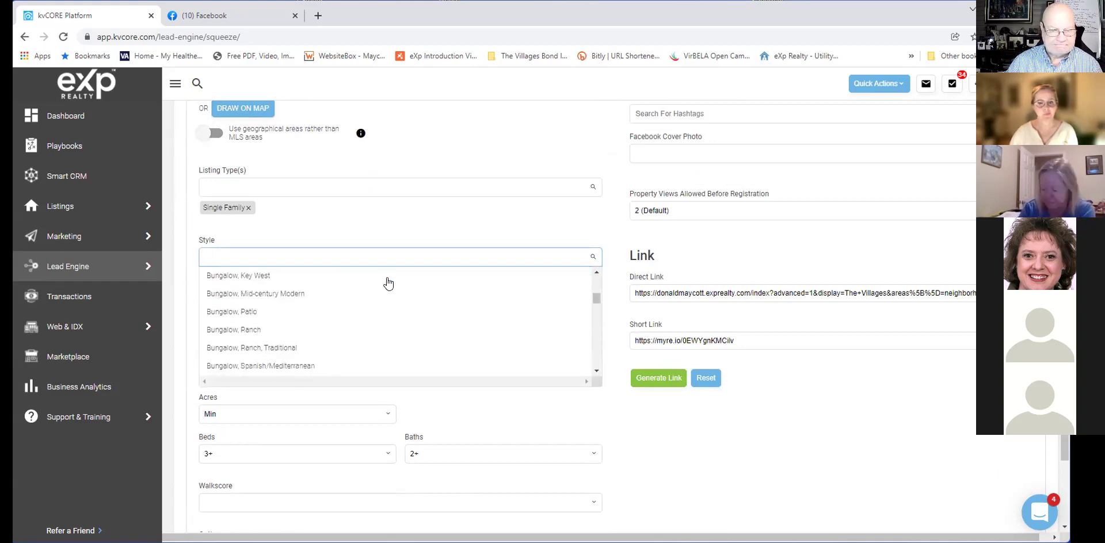
{"action": "scroll", "coordinate": [387, 282], "scroll_direction": "down", "scroll_amount": 4}
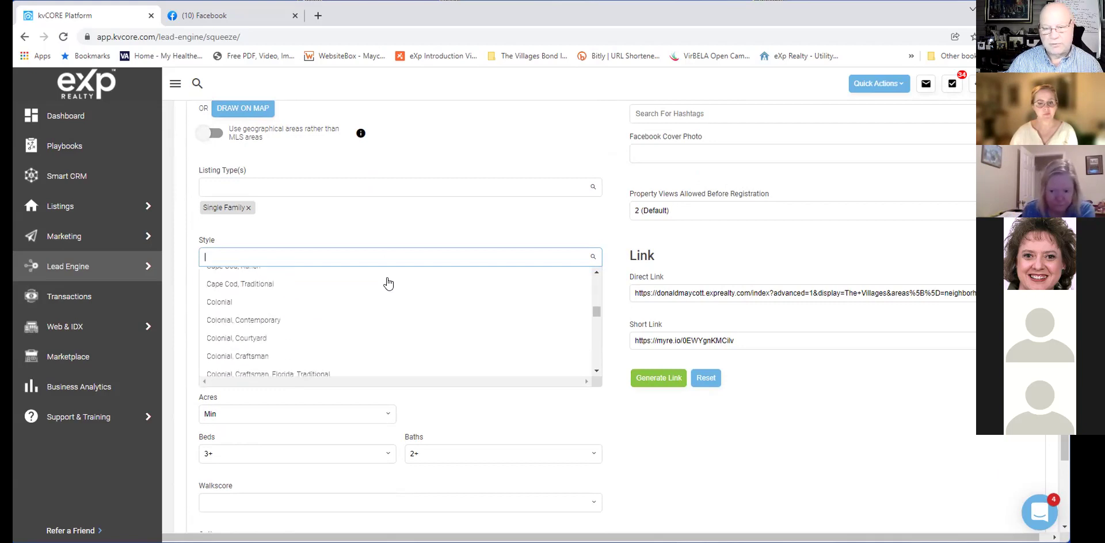
{"action": "scroll", "coordinate": [387, 282], "scroll_direction": "down", "scroll_amount": 2}
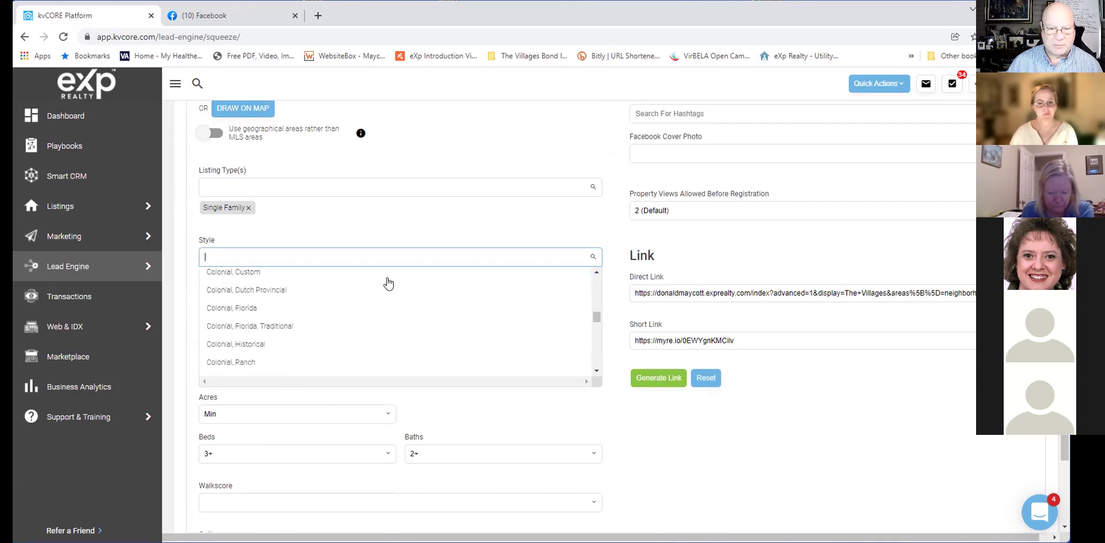
{"action": "left_click", "coordinate": [397, 232]}
Review the additional search options, keeping Adult 55+ selected.
{"action": "scroll", "coordinate": [397, 232], "scroll_direction": "down", "scroll_amount": 1}
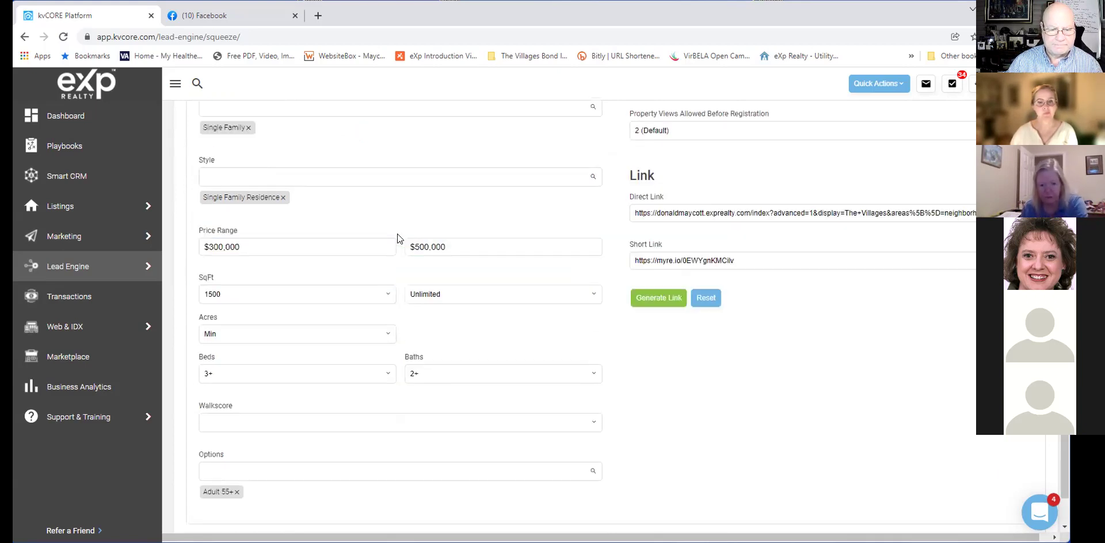
{"action": "left_click", "coordinate": [426, 467]}
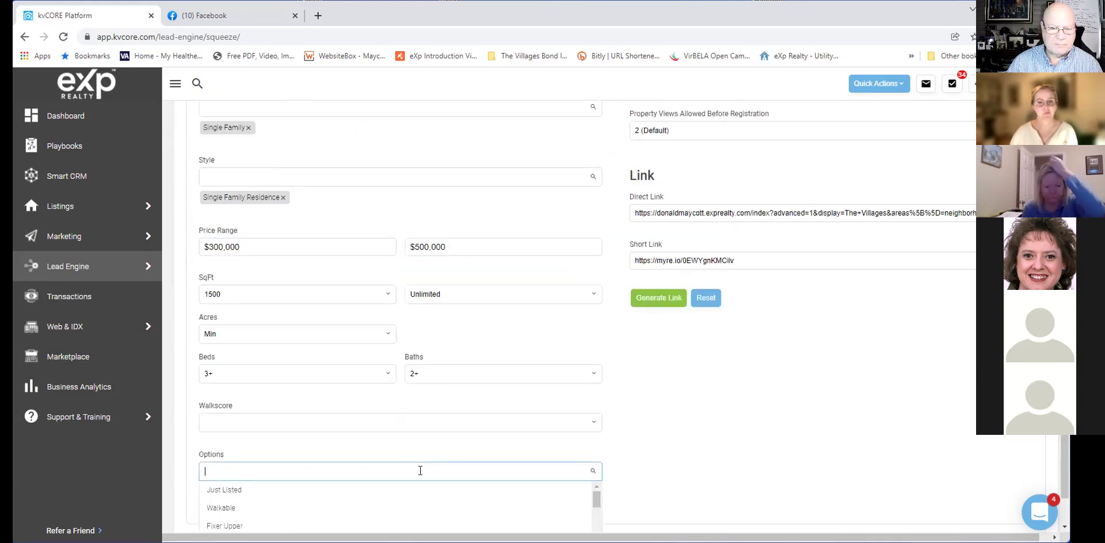
{"action": "scroll", "coordinate": [426, 467], "scroll_direction": "down", "scroll_amount": 1}
{"action": "scroll", "coordinate": [431, 496], "scroll_direction": "down", "scroll_amount": 5}
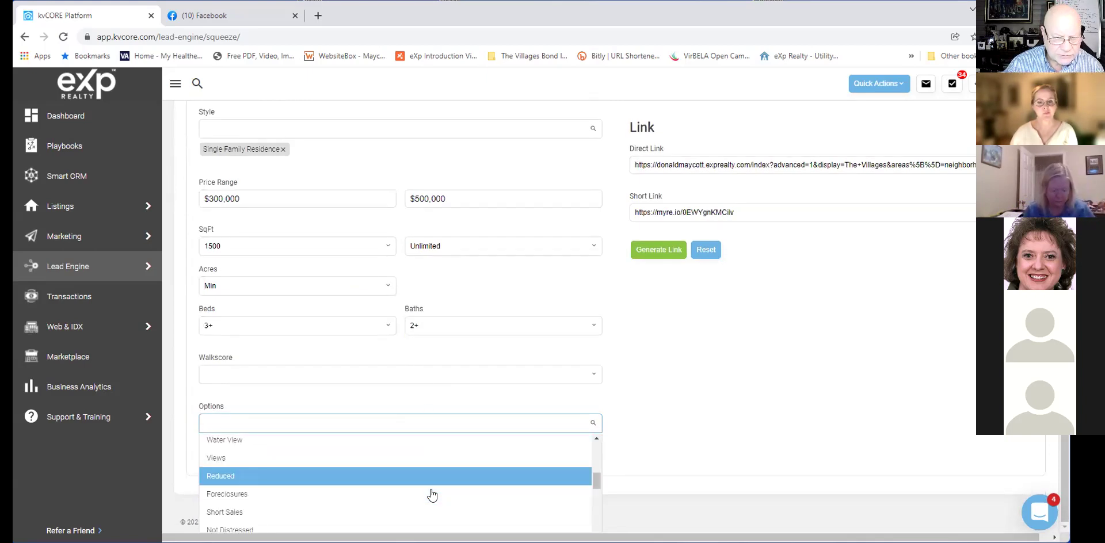
{"action": "scroll", "coordinate": [422, 511], "scroll_direction": "down", "scroll_amount": 1}
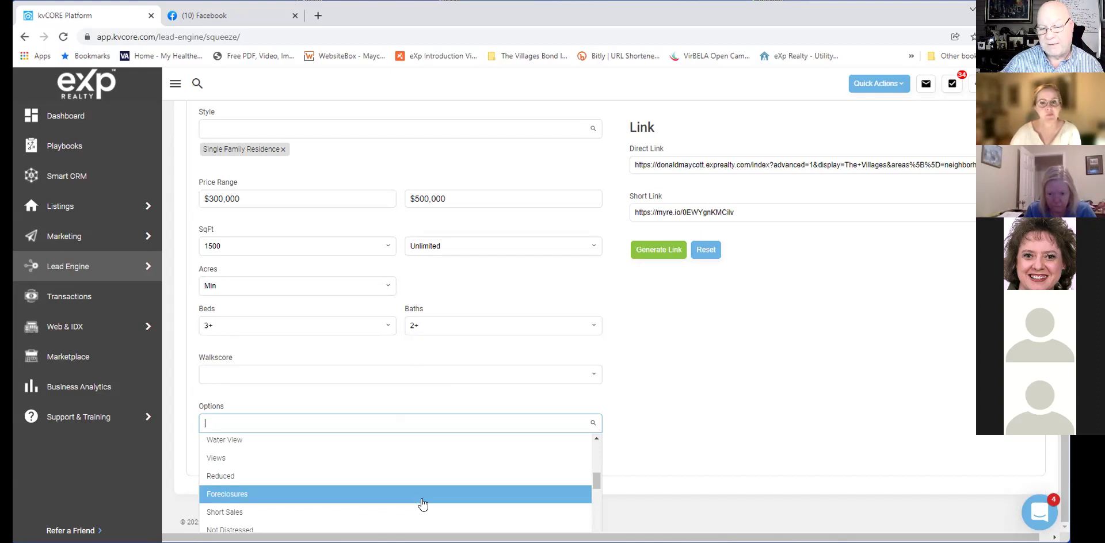
{"action": "left_click", "coordinate": [616, 383]}
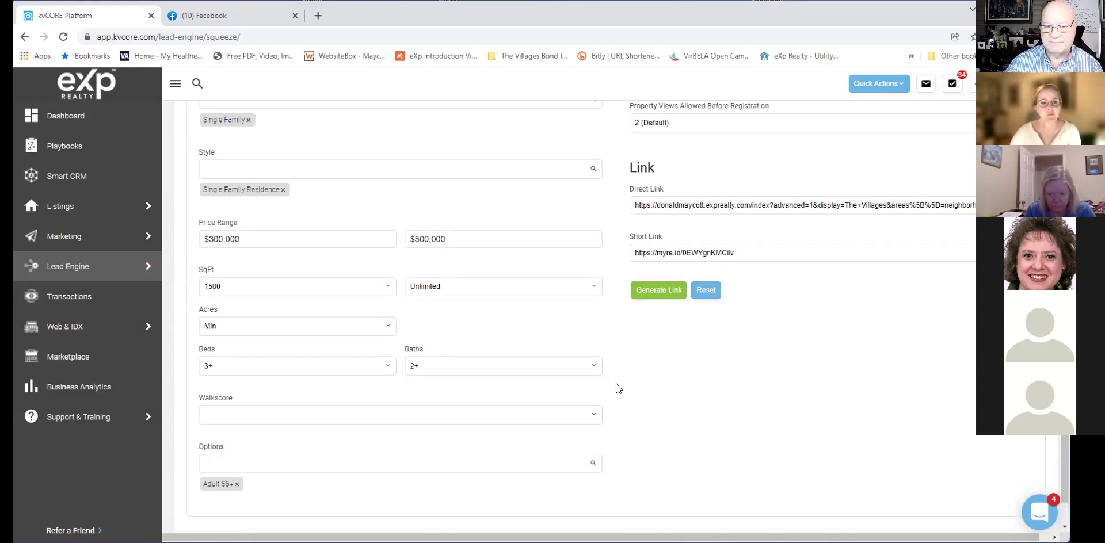
{"action": "scroll", "coordinate": [615, 384], "scroll_direction": "up", "scroll_amount": 6}
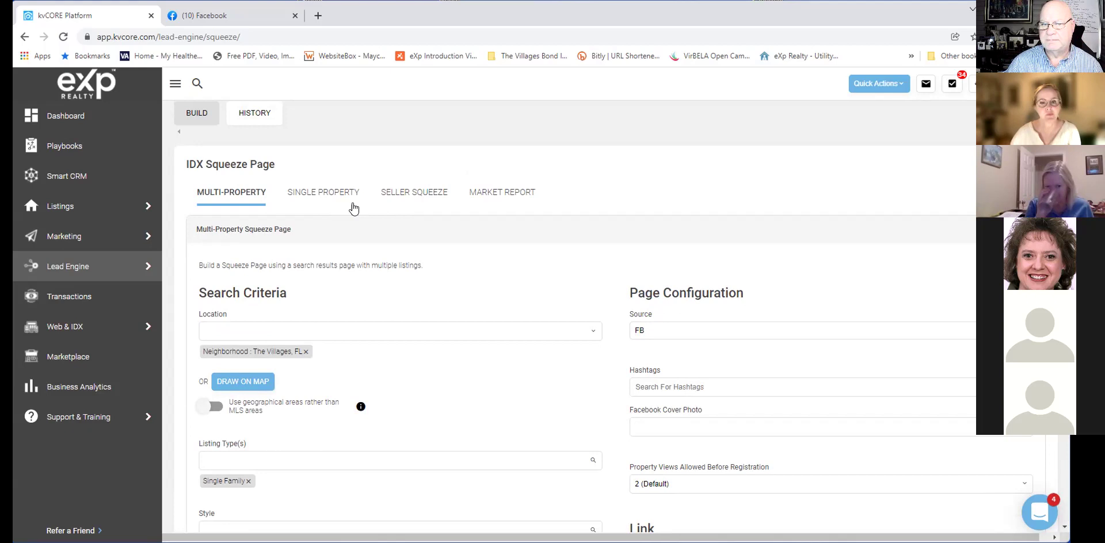
Switch to Single Property and search the Listing field with '2397 Ans', then clear it.
{"action": "scroll", "coordinate": [420, 223], "scroll_direction": "down", "scroll_amount": 1}
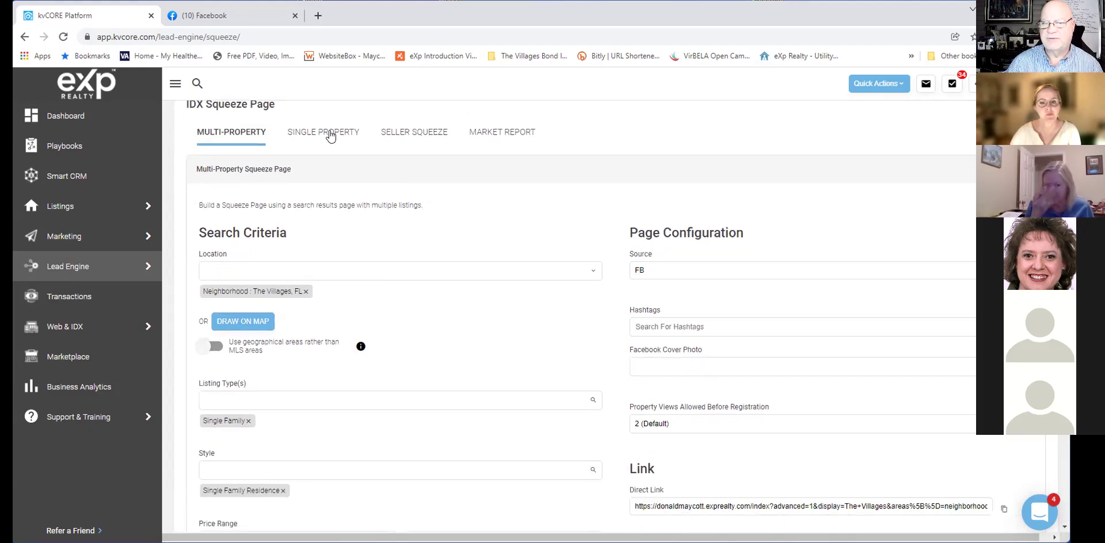
{"action": "left_click", "coordinate": [330, 136]}
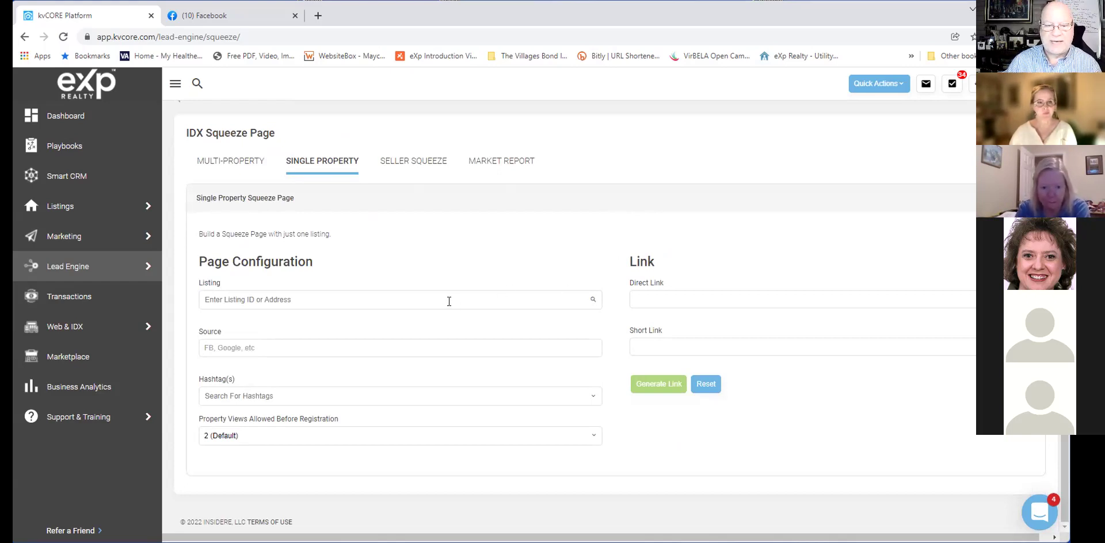
{"action": "left_click", "coordinate": [328, 292]}
{"action": "left_click", "coordinate": [364, 266]}
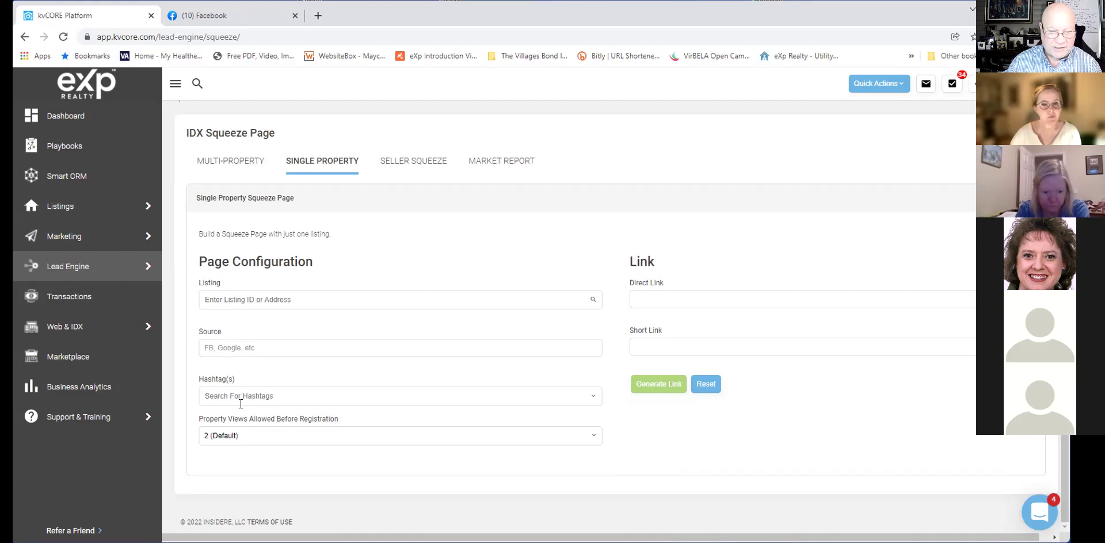
{"action": "left_click", "coordinate": [241, 292]}
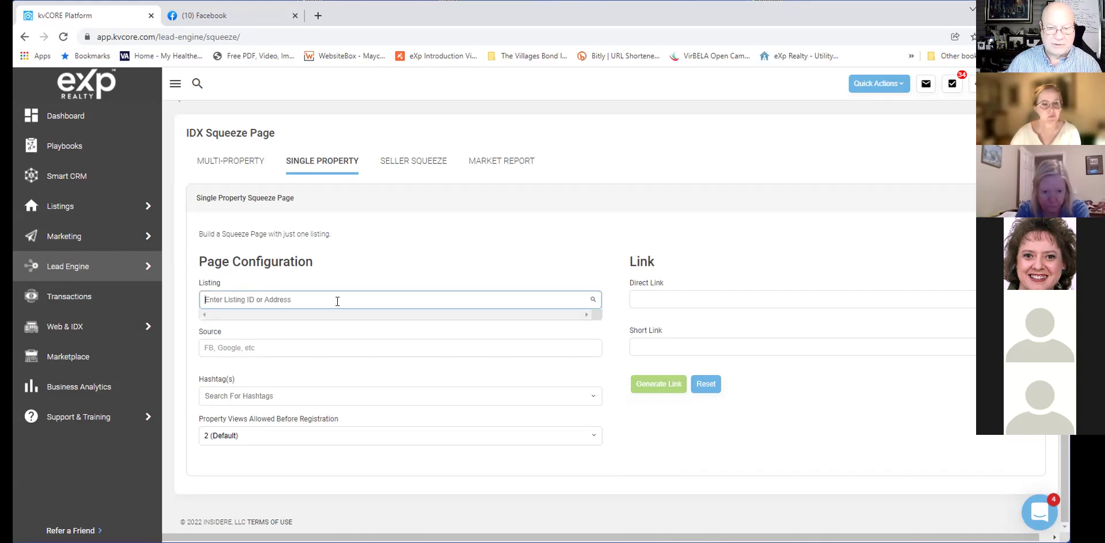
{"action": "type", "text": "2397 Ans"}
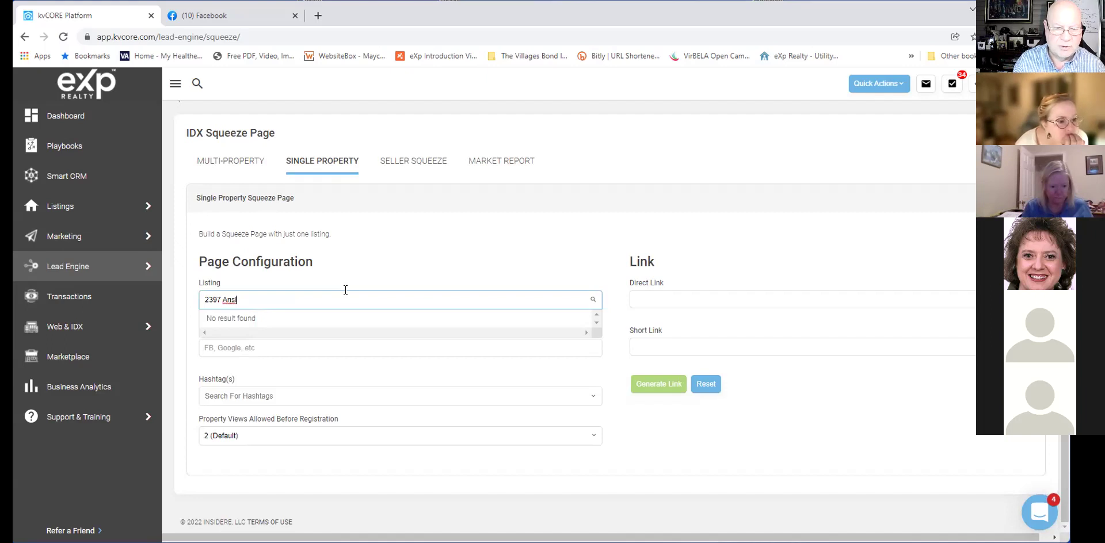
{"action": "key", "text": "BackSpace"}
{"action": "key", "text": "BackSpace"}
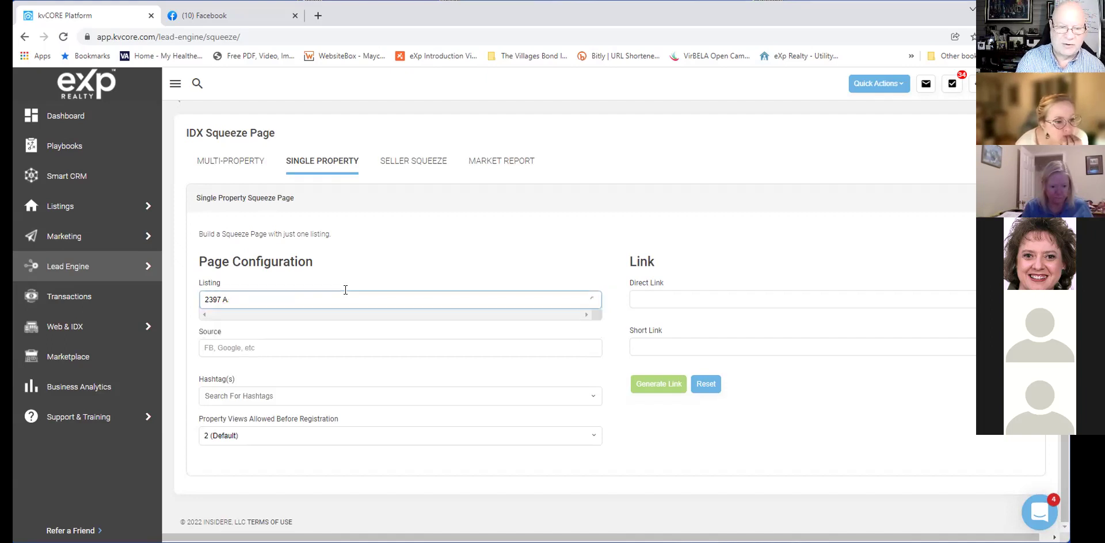
{"action": "key", "text": "BackSpace"}
{"action": "key", "text": "BackSpace"}
{"action": "key", "text": "BackSpace"}
{"action": "key", "text": "BackSpace"}
{"action": "key", "text": "BackSpace"}
{"action": "key", "text": "BackSpace"}
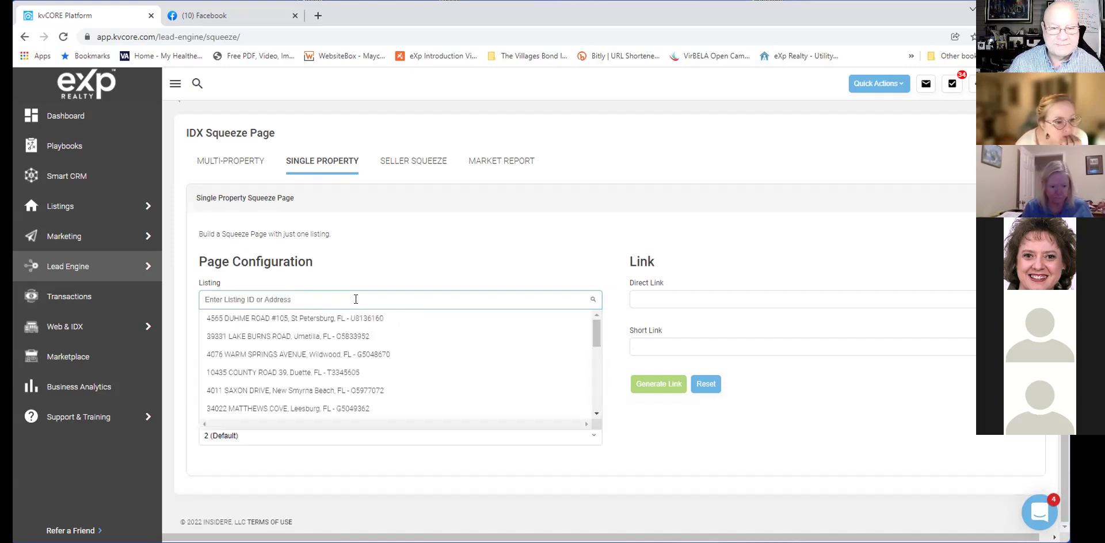
{"action": "left_click", "coordinate": [297, 354]}
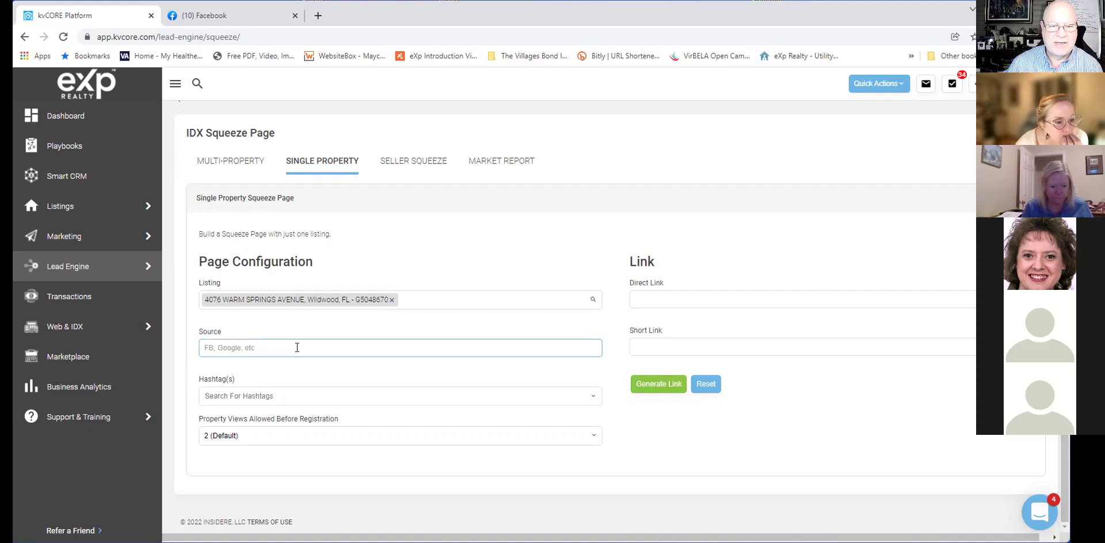
{"action": "type", "text": "FB"}
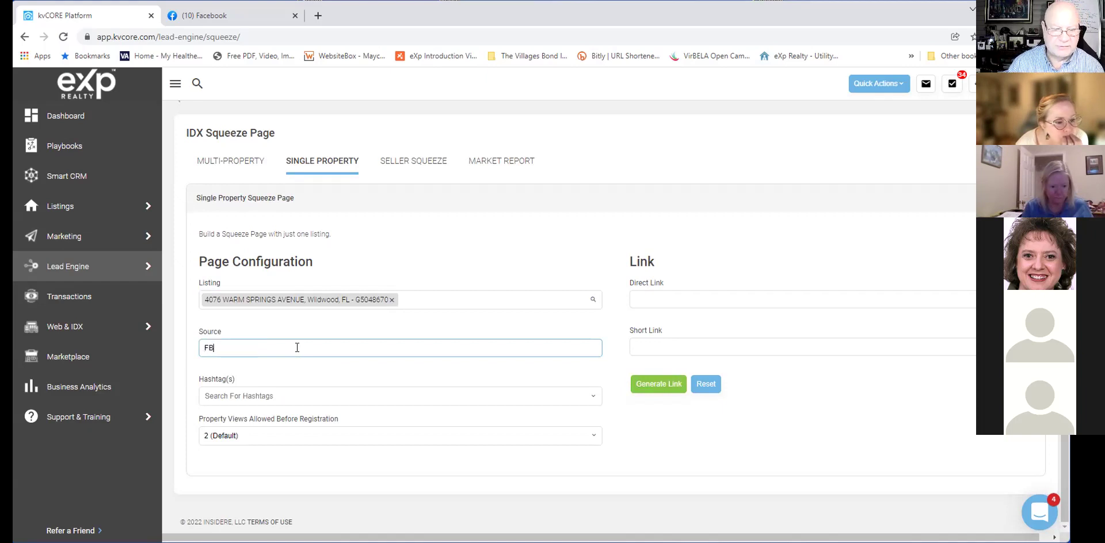
{"action": "left_click", "coordinate": [315, 396]}
{"action": "type", "text": "#"}
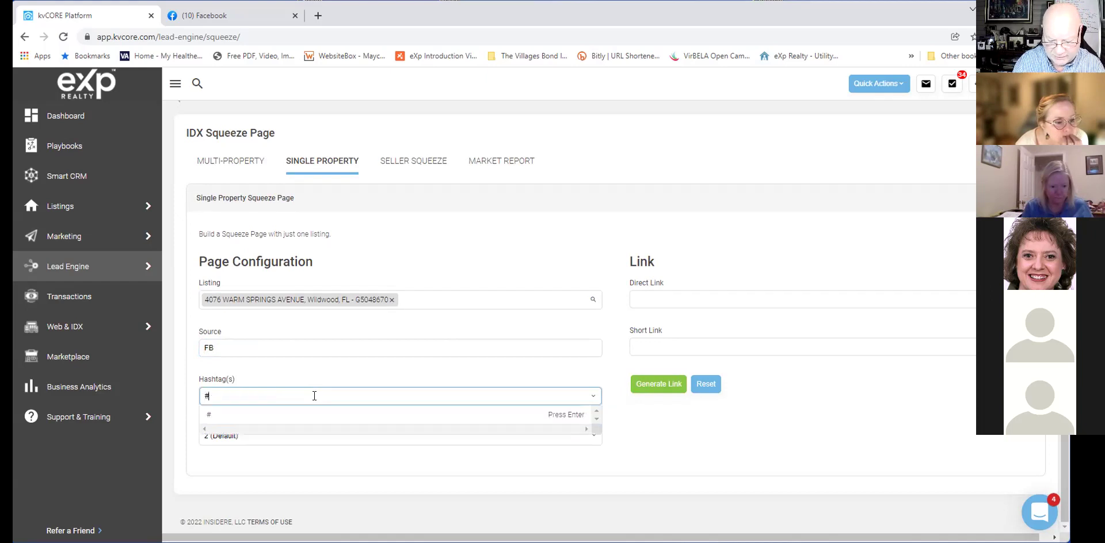
{"action": "type", "text": "h"}
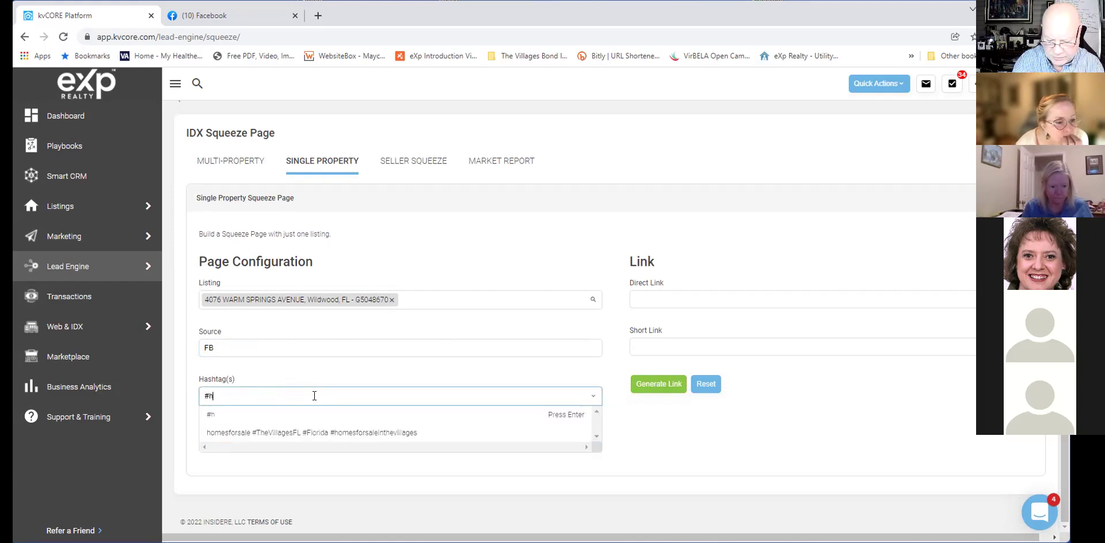
{"action": "type", "text": "omesforsale"}
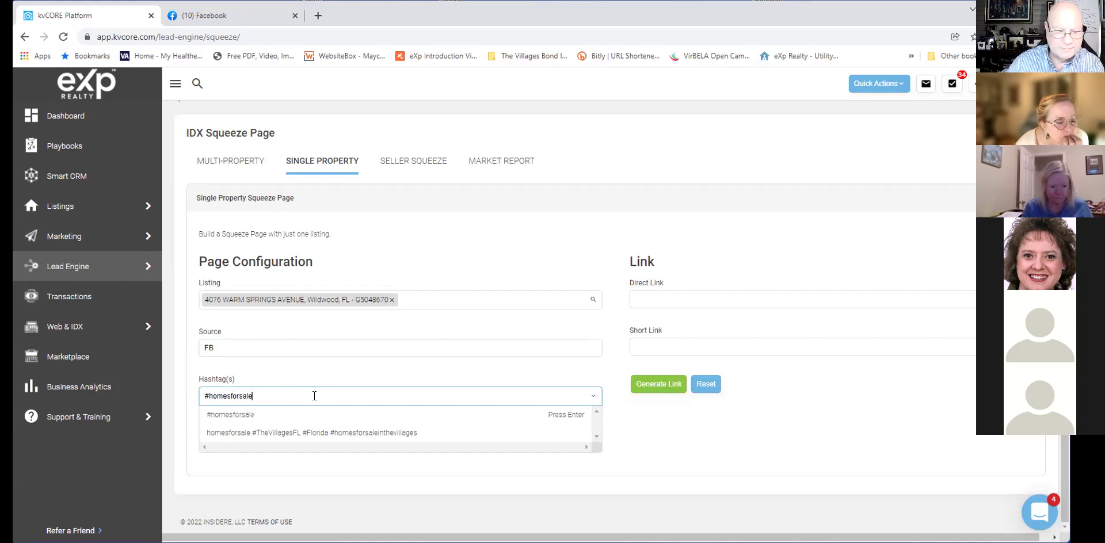
{"action": "type", "text": "in"}
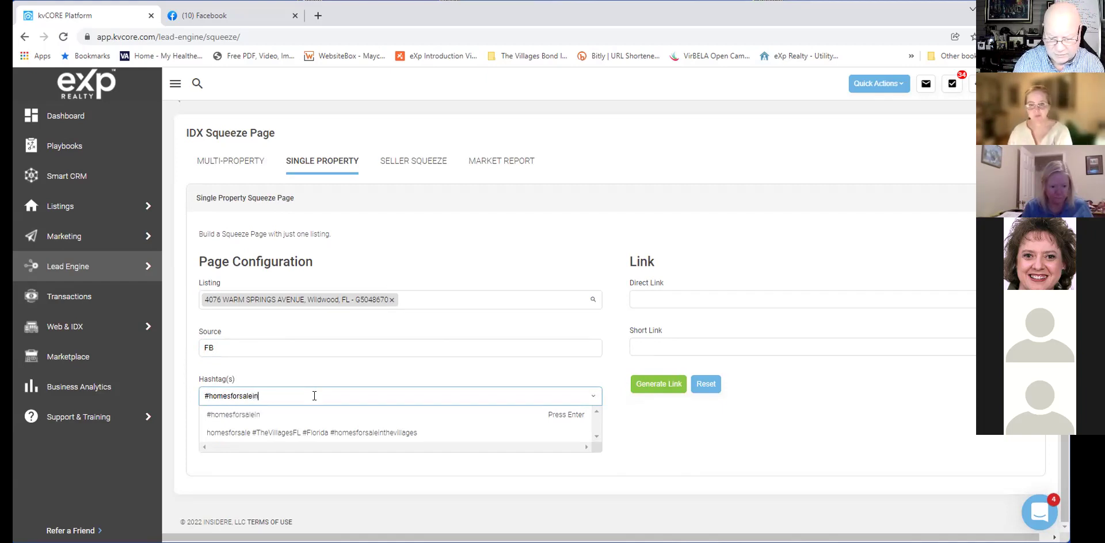
{"action": "type", "text": "wildwoodfl"}
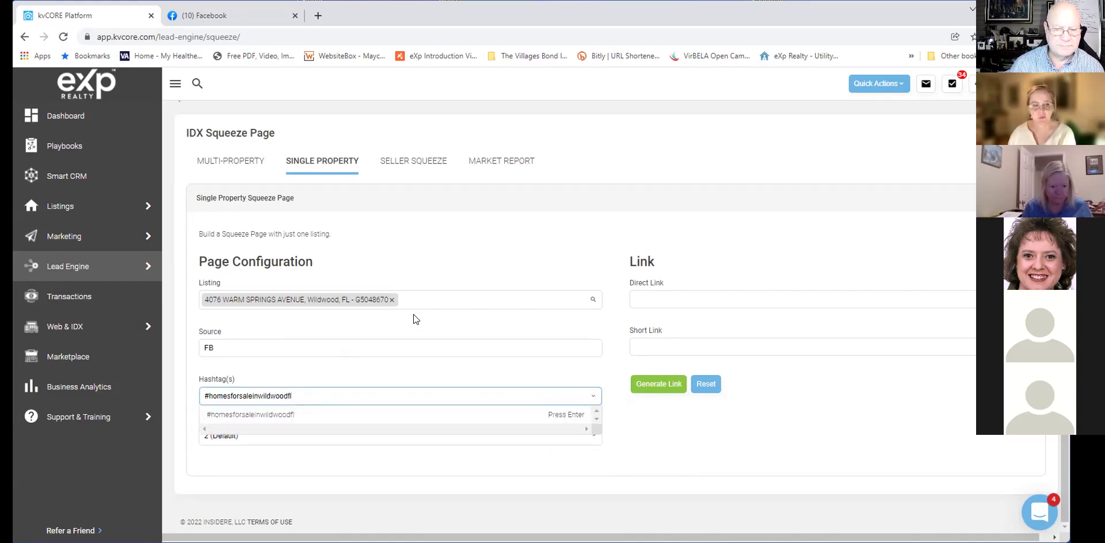
{"action": "left_click", "coordinate": [424, 292]}
{"action": "type", "text": "765"}
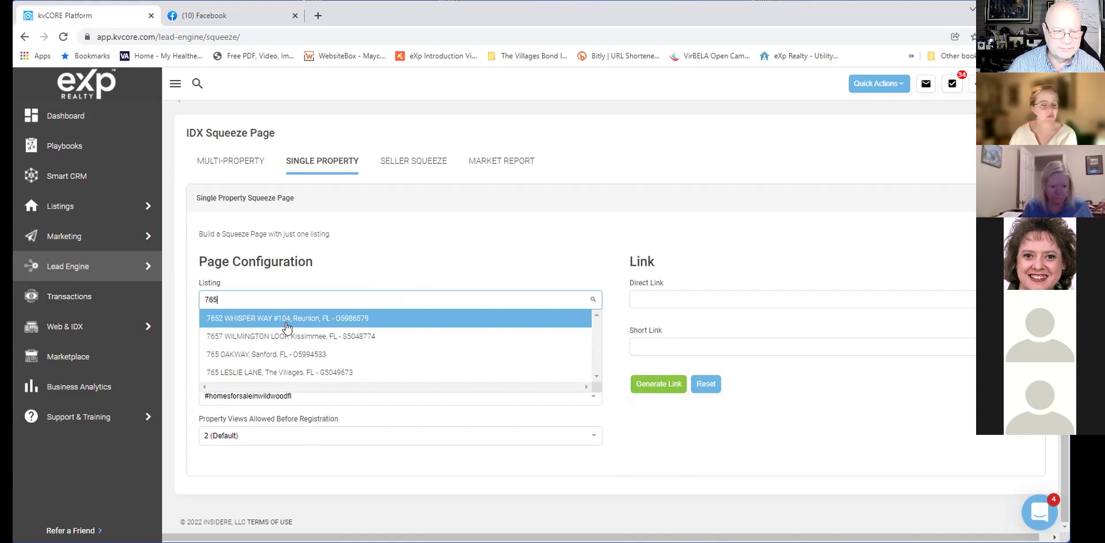
{"action": "left_click", "coordinate": [272, 374]}
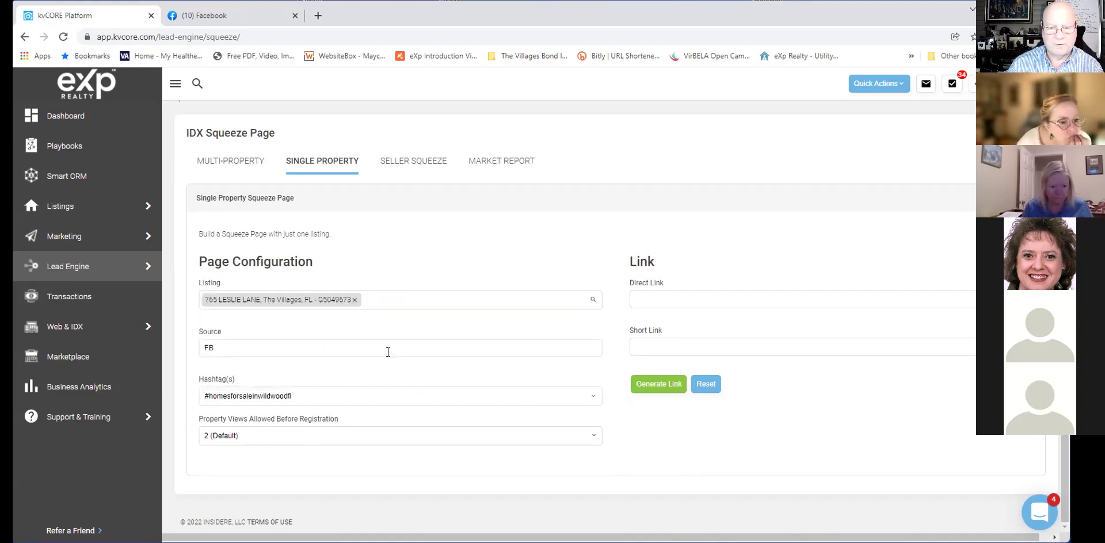
{"action": "left_click", "coordinate": [380, 387]}
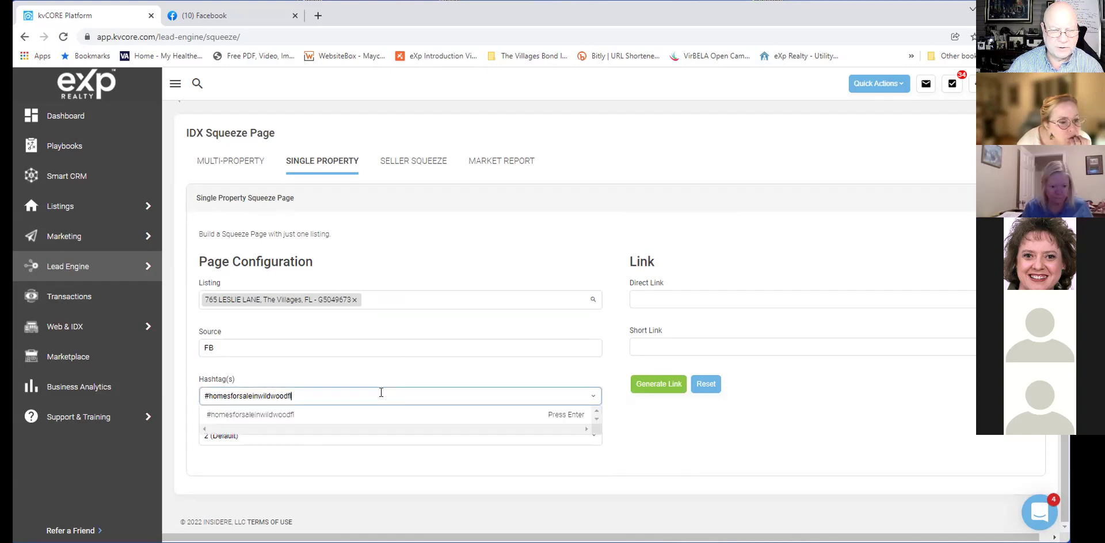
{"action": "left_click_drag", "start_coordinate": [381, 392], "coordinate": [168, 403]}
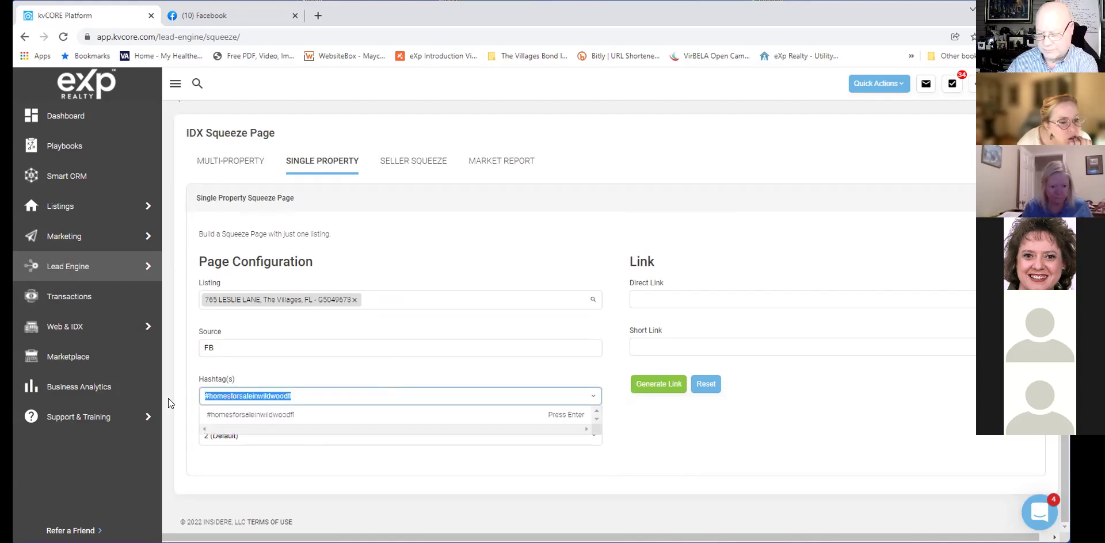
{"action": "key", "text": "BackSpace"}
{"action": "left_click", "coordinate": [289, 392]}
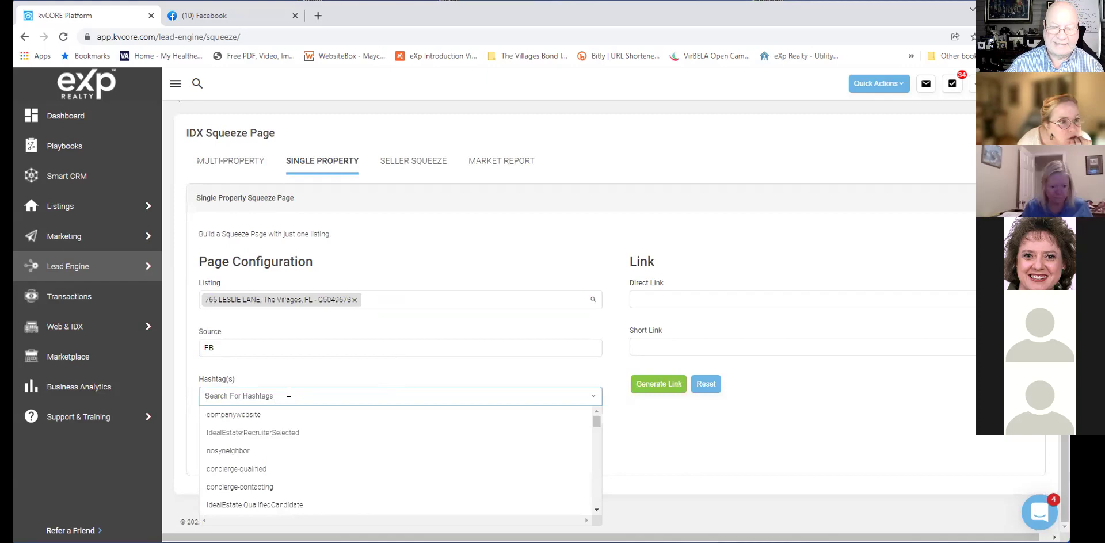
{"action": "left_click", "coordinate": [311, 376]}
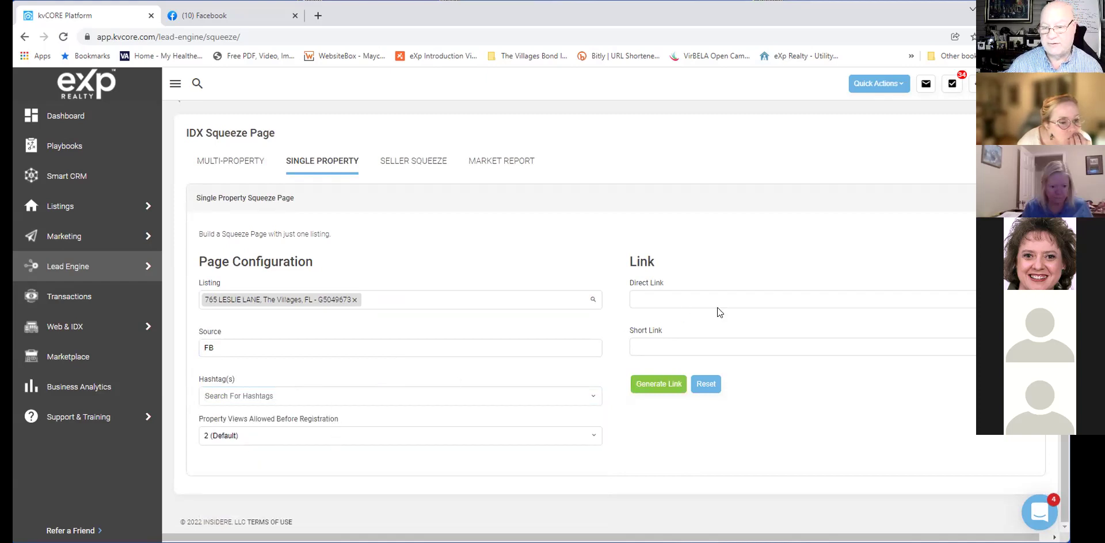
Generate the squeeze links and load the short link in a new browser tab.
{"action": "left_click", "coordinate": [657, 384]}
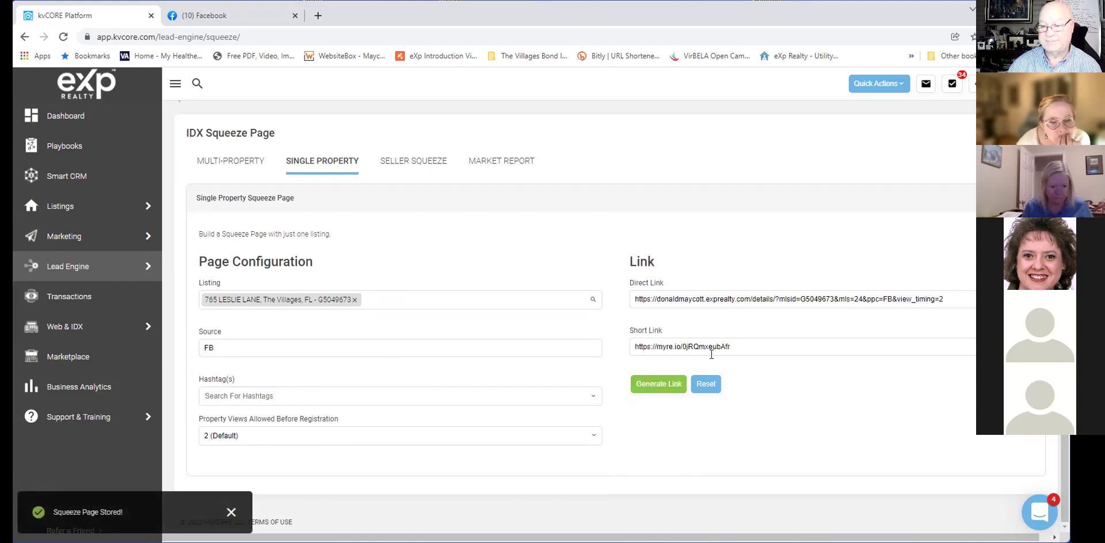
{"action": "left_click_drag", "start_coordinate": [770, 343], "coordinate": [550, 350]}
{"action": "key", "text": "ctrl+c"}
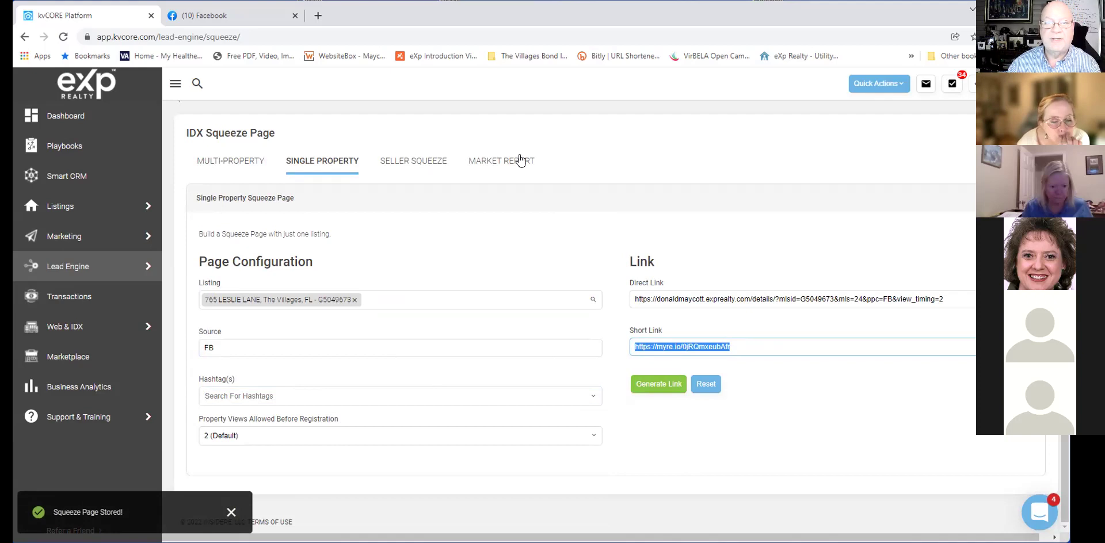
{"action": "left_click", "coordinate": [318, 17]}
{"action": "left_click", "coordinate": [354, 36]}
{"action": "key", "text": "ctrl+v"}
{"action": "key", "text": "Return"}
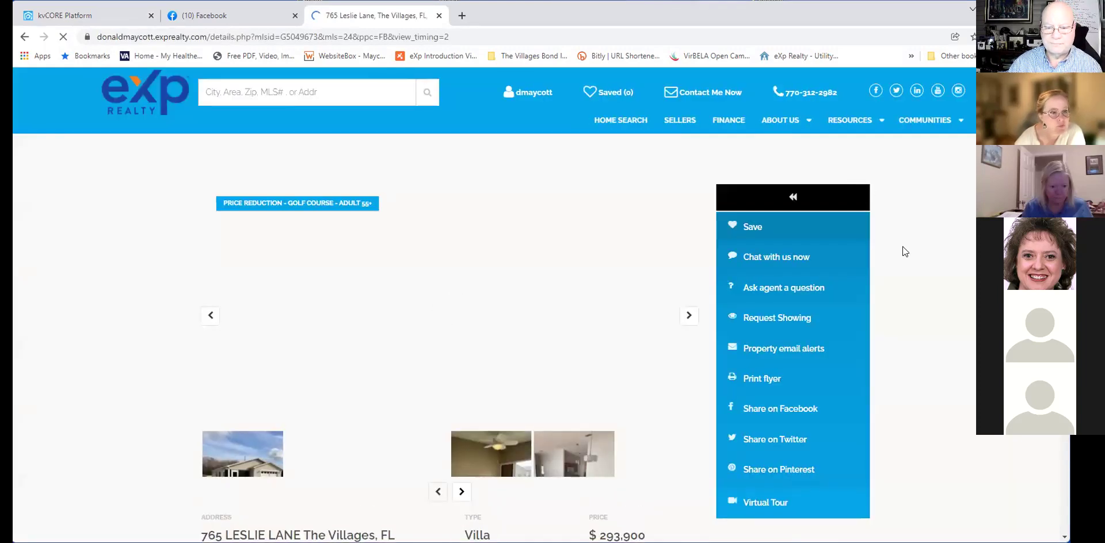
{"action": "scroll", "coordinate": [902, 251], "scroll_direction": "down", "scroll_amount": 1}
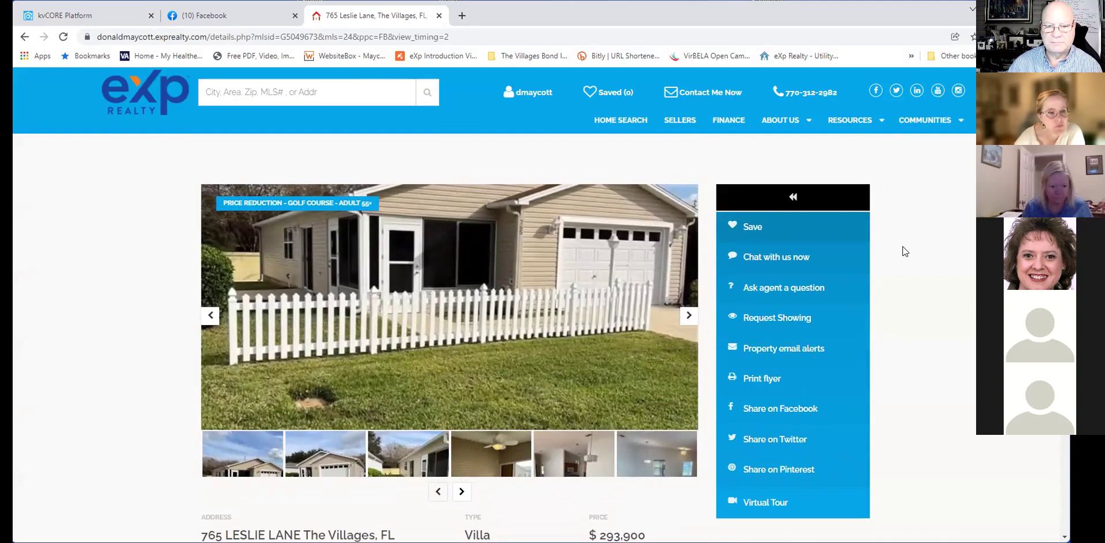
{"action": "scroll", "coordinate": [902, 252], "scroll_direction": "down", "scroll_amount": 1}
{"action": "scroll", "coordinate": [902, 252], "scroll_direction": "down", "scroll_amount": 4}
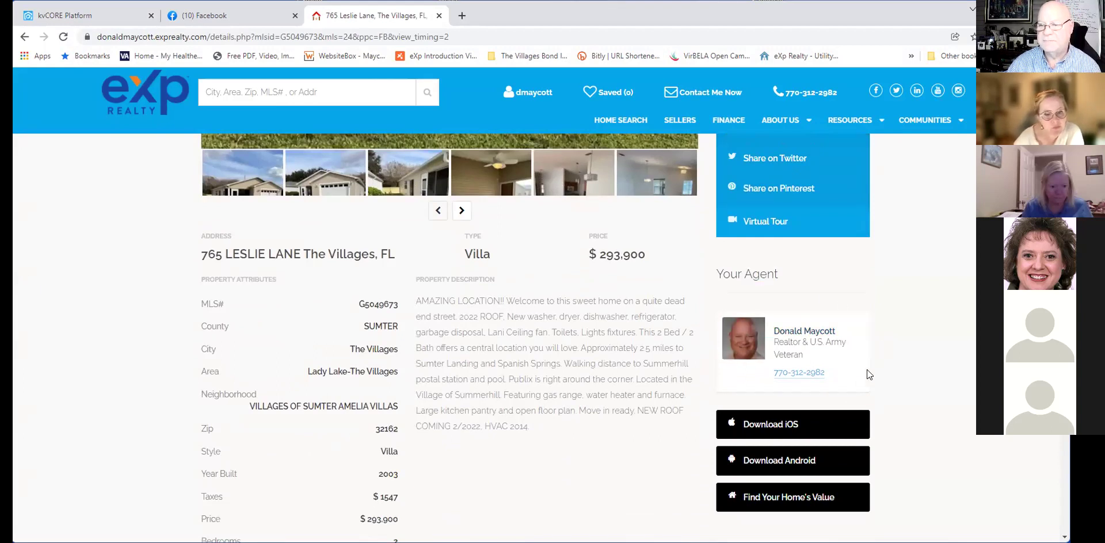
{"action": "scroll", "coordinate": [866, 372], "scroll_direction": "down", "scroll_amount": 2}
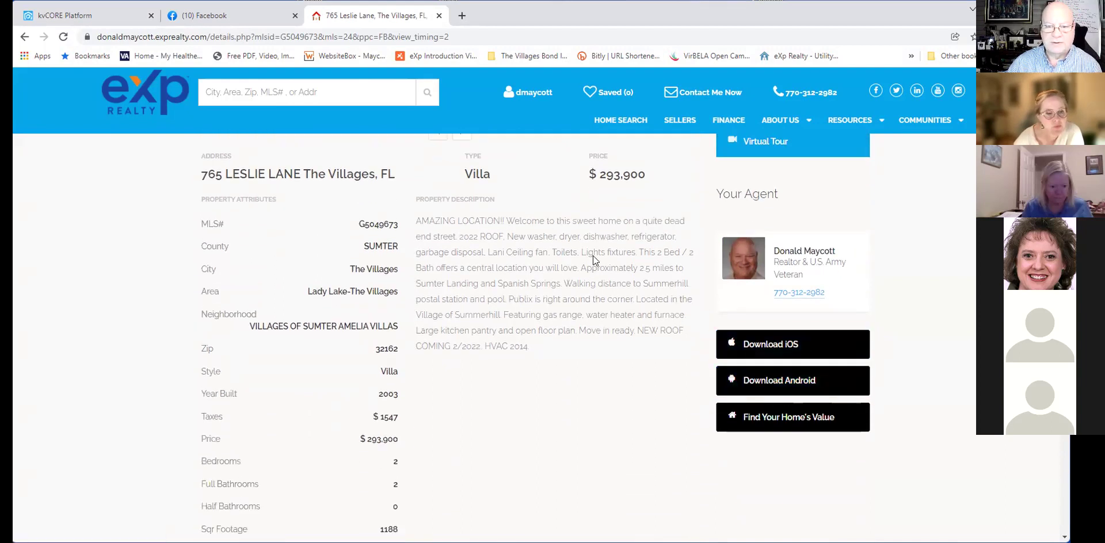
{"action": "scroll", "coordinate": [587, 381], "scroll_direction": "down", "scroll_amount": 1}
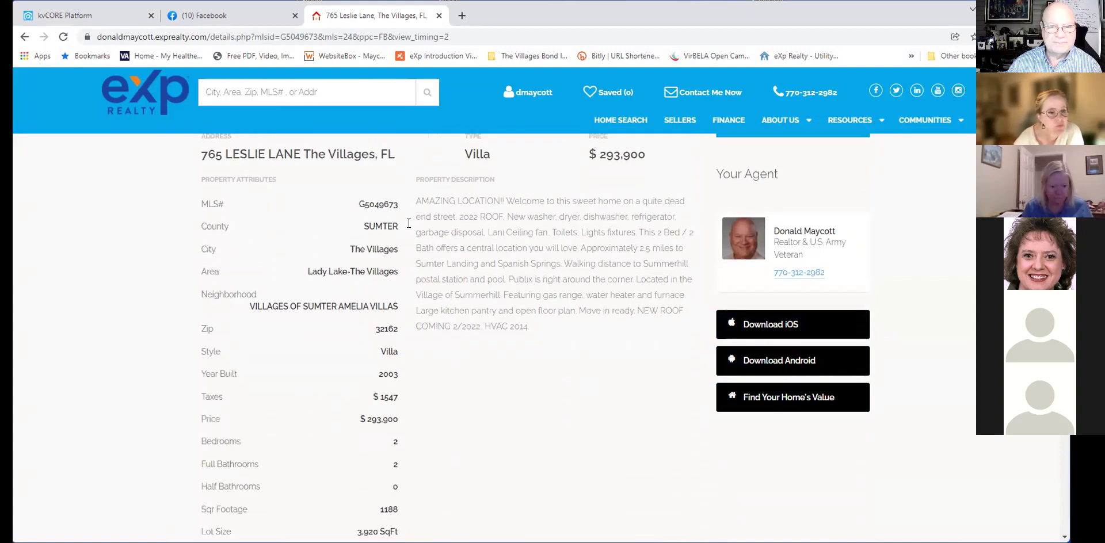
{"action": "scroll", "coordinate": [497, 405], "scroll_direction": "down", "scroll_amount": 2}
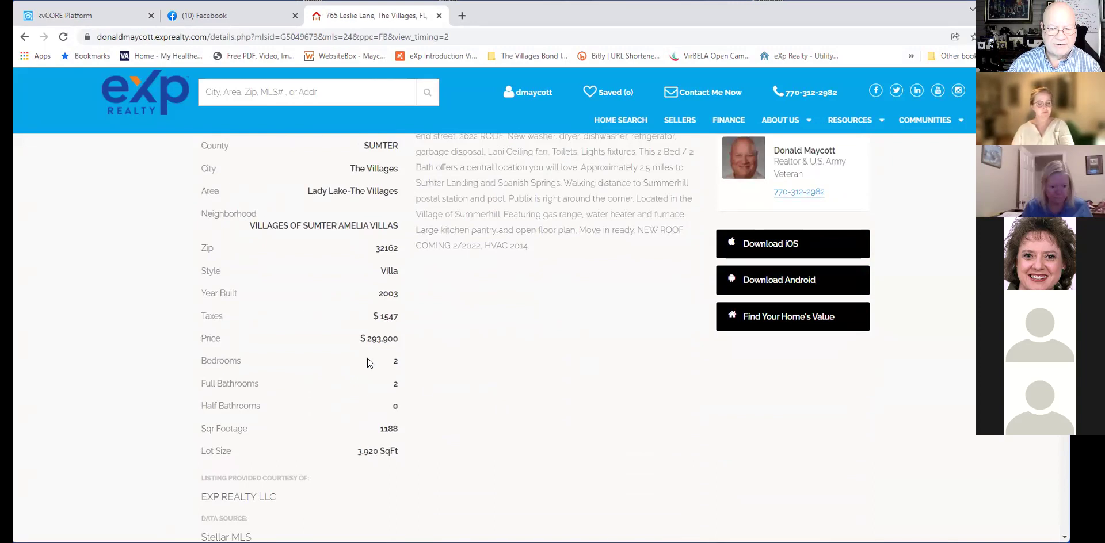
{"action": "scroll", "coordinate": [452, 346], "scroll_direction": "down", "scroll_amount": 3}
{"action": "scroll", "coordinate": [548, 362], "scroll_direction": "down", "scroll_amount": 1}
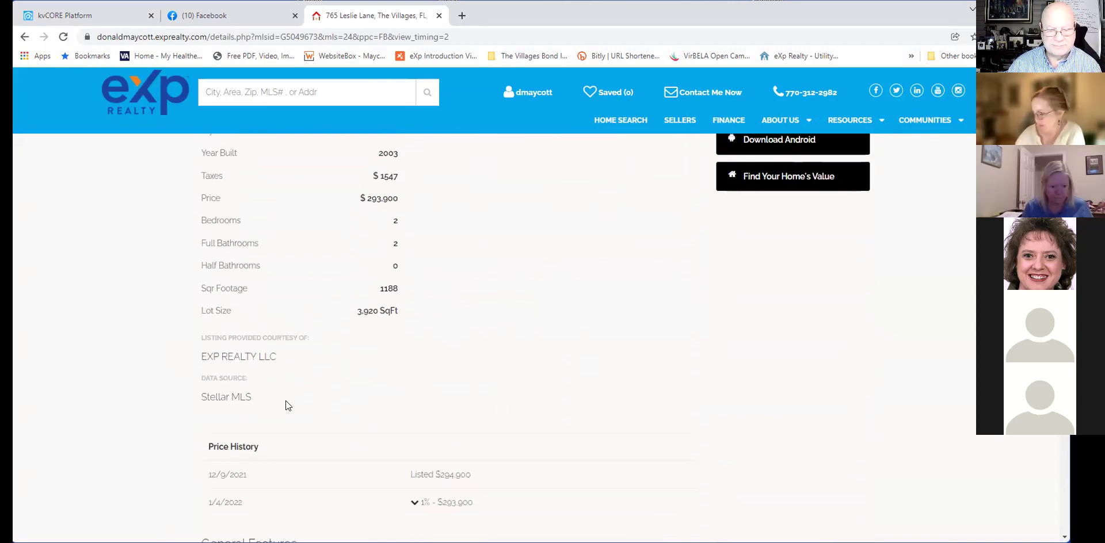
{"action": "scroll", "coordinate": [689, 410], "scroll_direction": "down", "scroll_amount": 2}
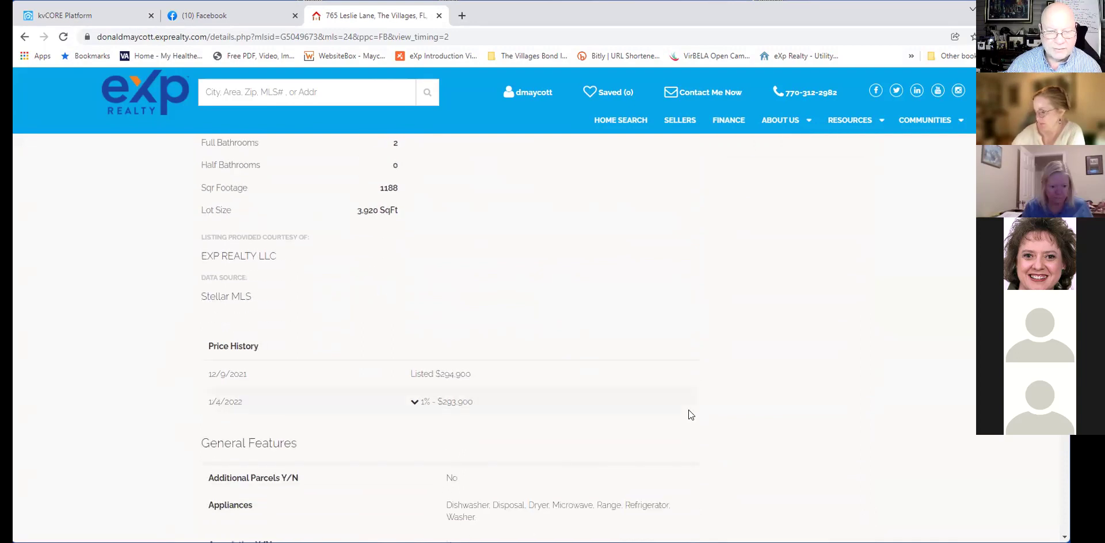
{"action": "scroll", "coordinate": [688, 410], "scroll_direction": "down", "scroll_amount": 3}
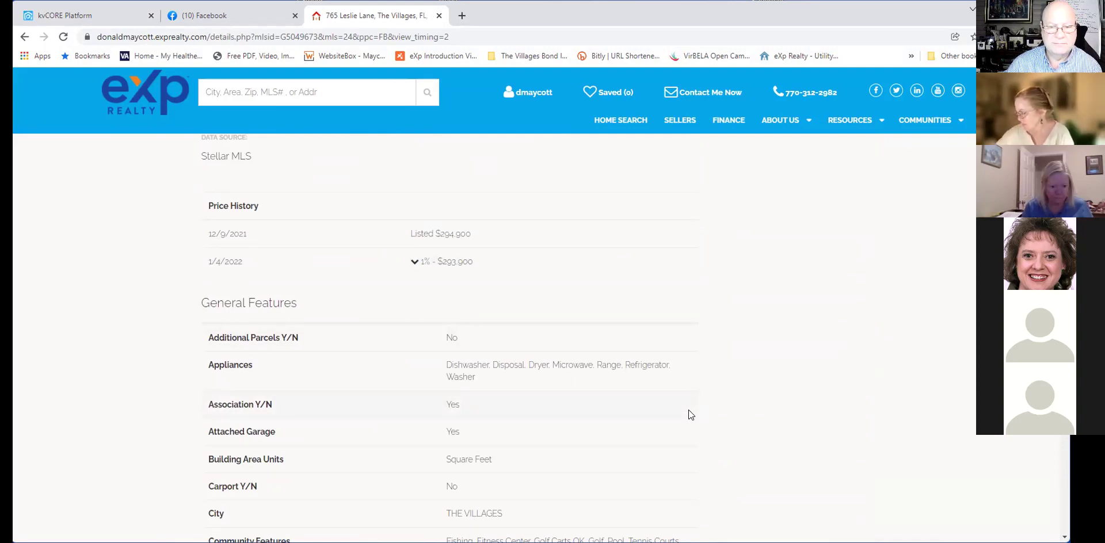
{"action": "scroll", "coordinate": [688, 409], "scroll_direction": "down", "scroll_amount": 1}
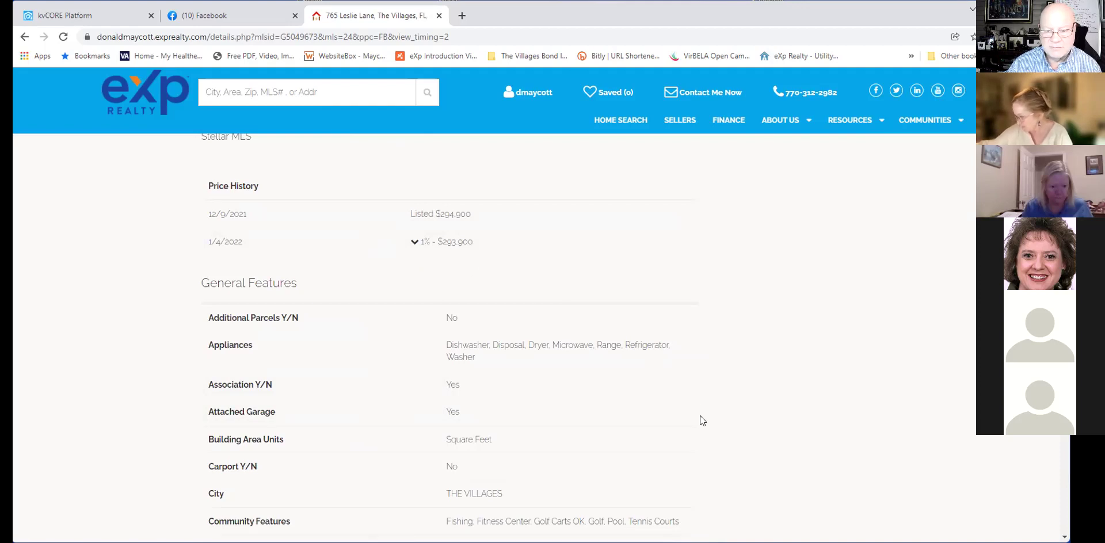
{"action": "scroll", "coordinate": [699, 415], "scroll_direction": "down", "scroll_amount": 6}
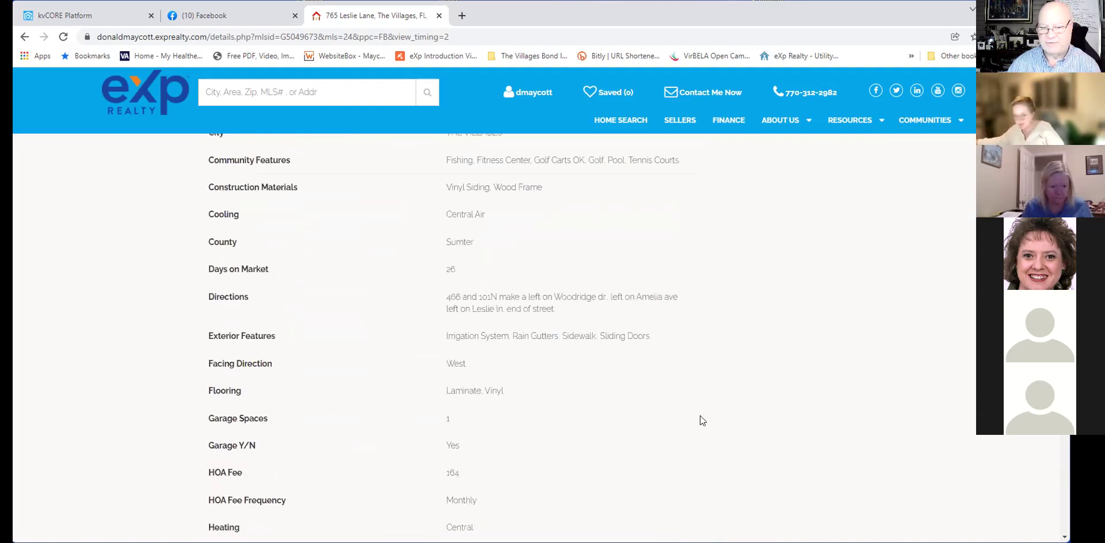
{"action": "scroll", "coordinate": [699, 416], "scroll_direction": "down", "scroll_amount": 2}
{"action": "scroll", "coordinate": [929, 303], "scroll_direction": "up", "scroll_amount": 15}
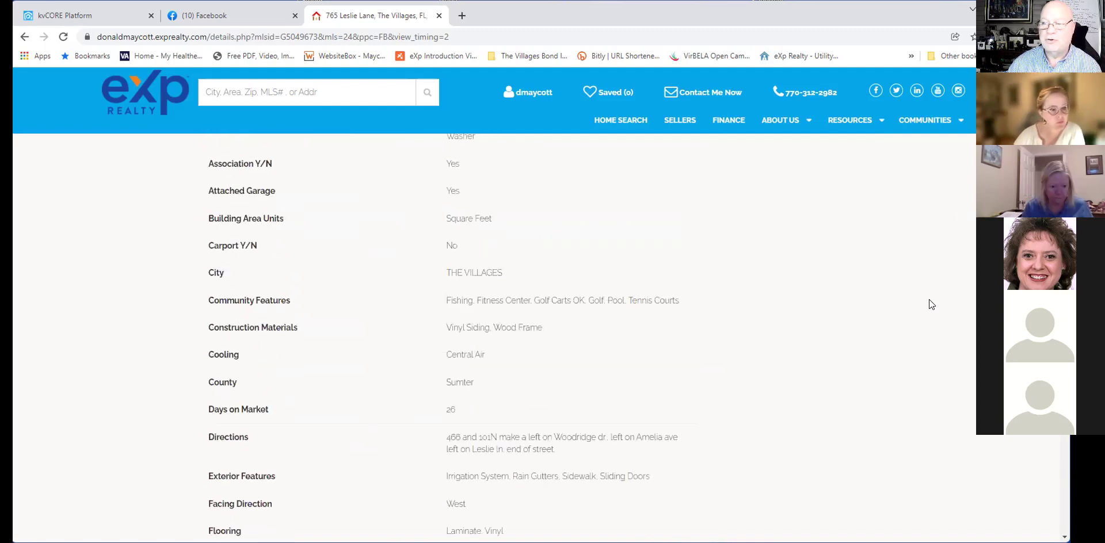
{"action": "scroll", "coordinate": [929, 299], "scroll_direction": "up", "scroll_amount": 8}
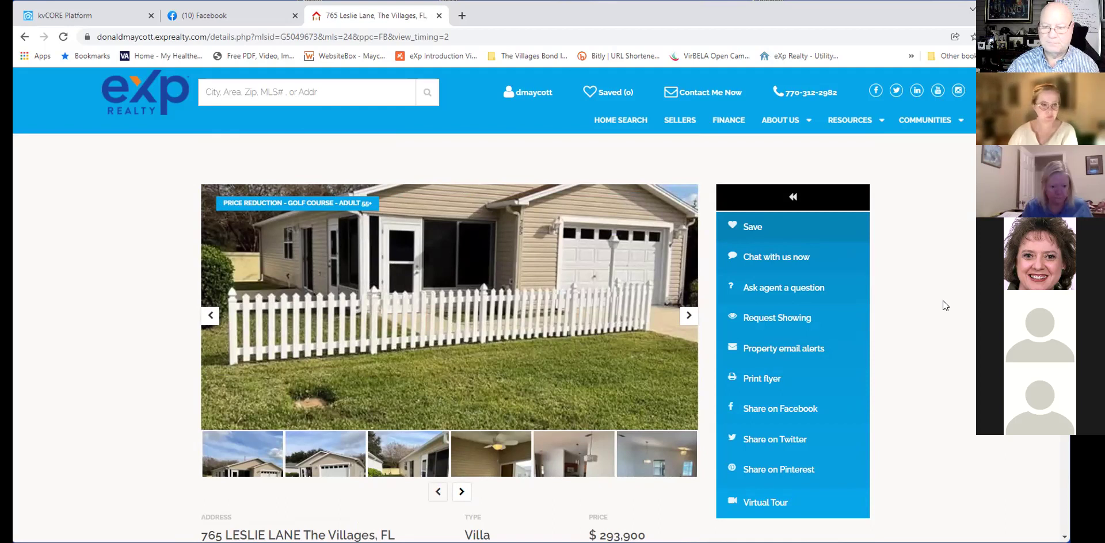
{"action": "scroll", "coordinate": [943, 301], "scroll_direction": "down", "scroll_amount": 1}
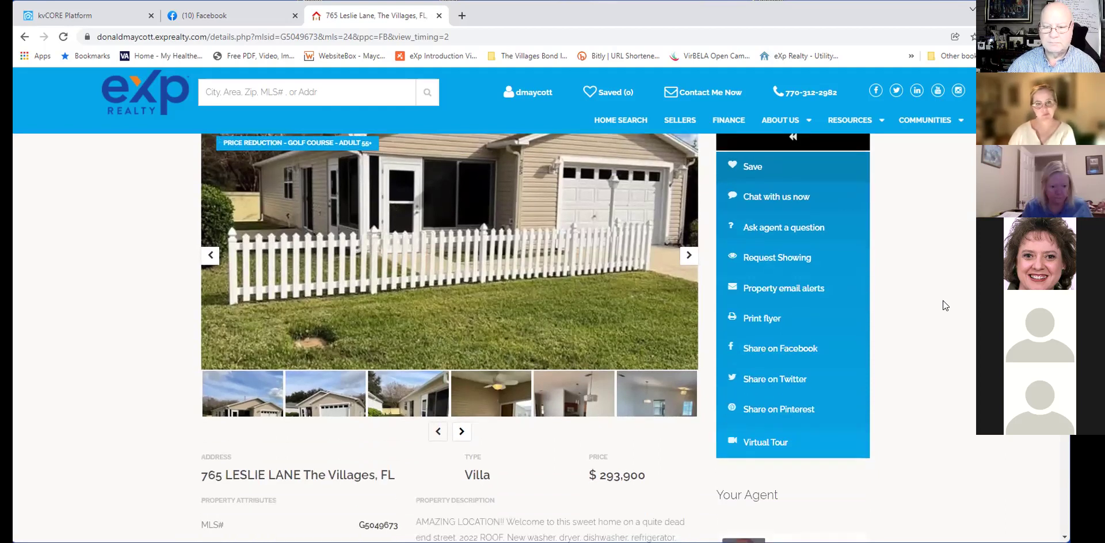
{"action": "scroll", "coordinate": [942, 303], "scroll_direction": "down", "scroll_amount": 3}
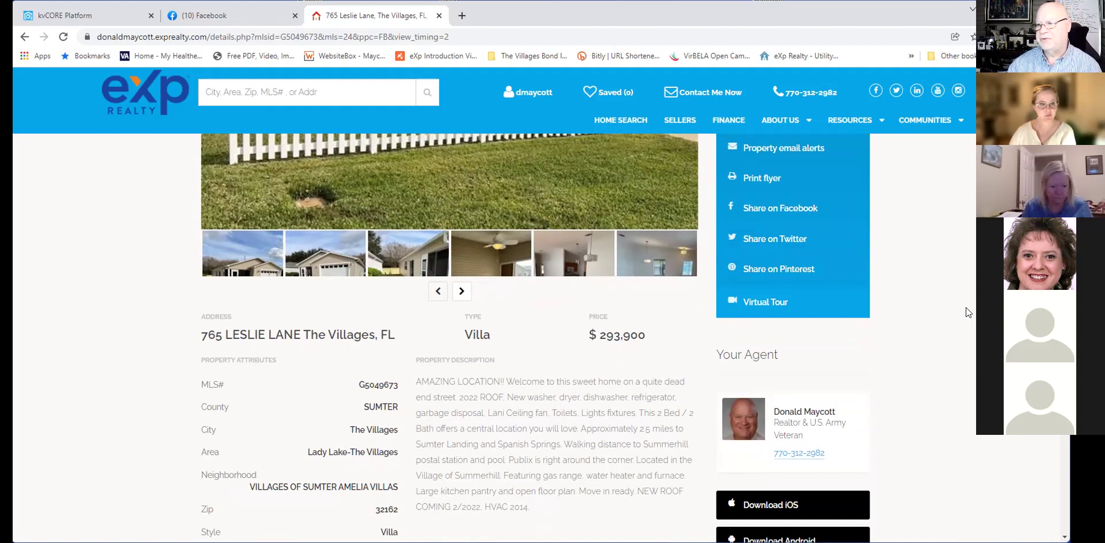
{"action": "scroll", "coordinate": [966, 307], "scroll_direction": "up", "scroll_amount": 3}
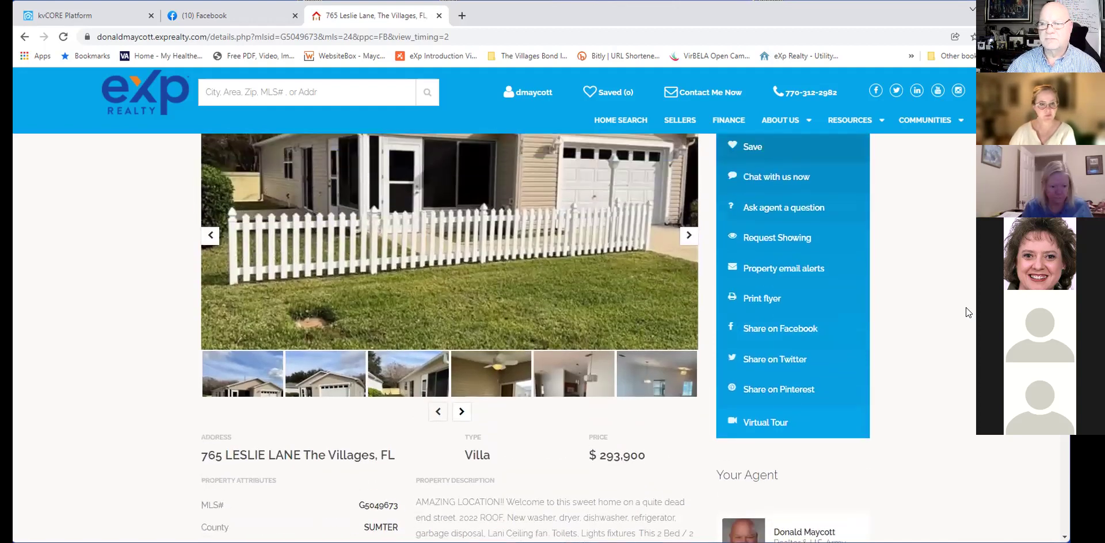
{"action": "scroll", "coordinate": [965, 307], "scroll_direction": "down", "scroll_amount": 1}
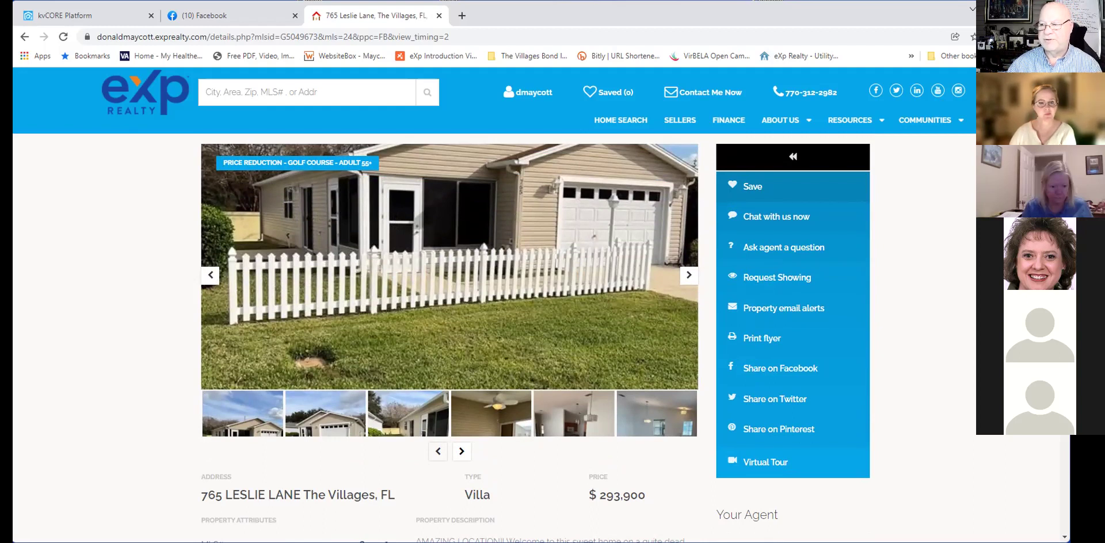
{"action": "scroll", "coordinate": [949, 357], "scroll_direction": "up", "scroll_amount": 1}
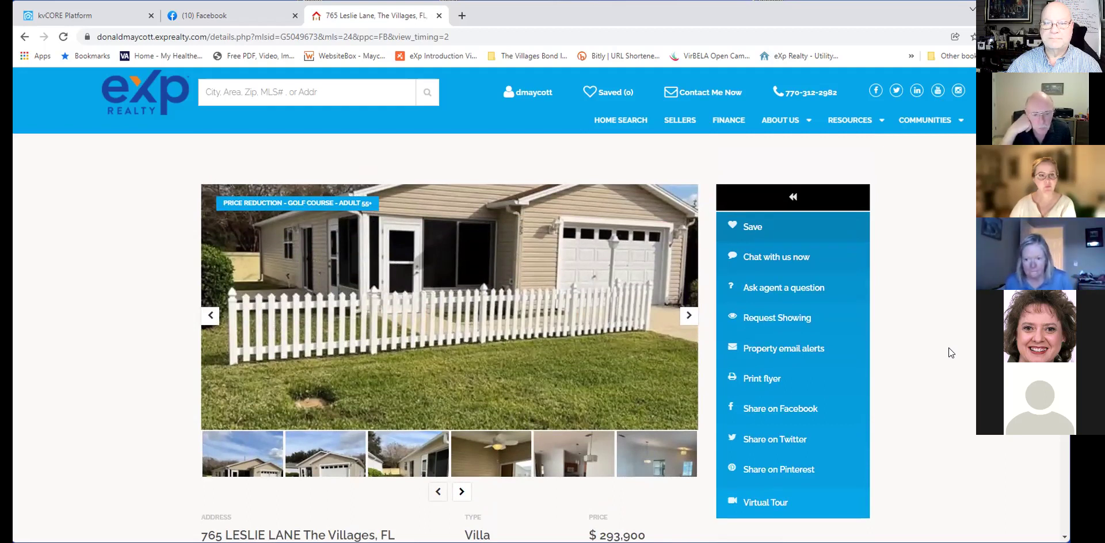
{"action": "left_click", "coordinate": [301, 90]}
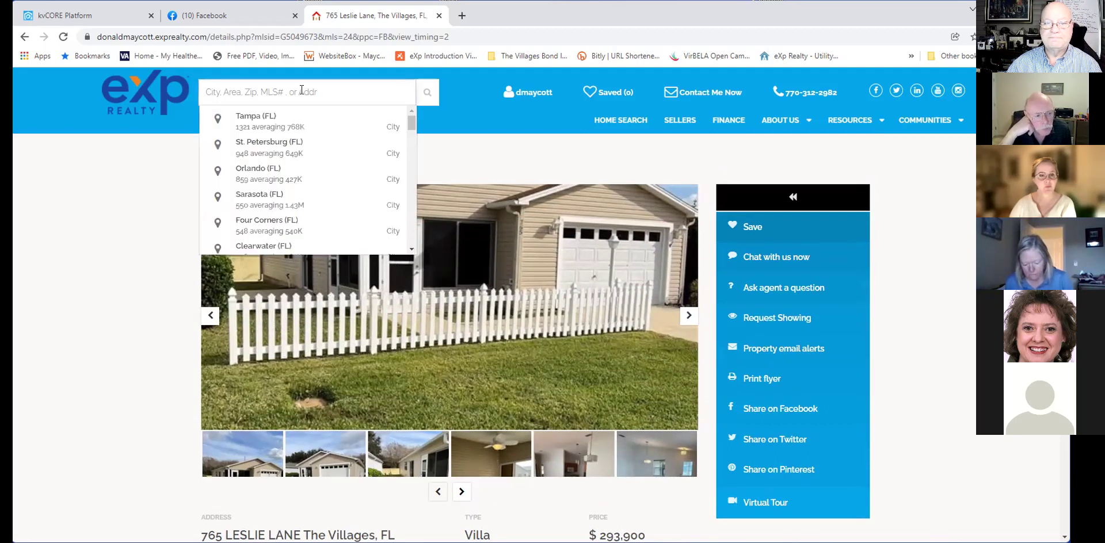
{"action": "left_click", "coordinate": [118, 215]}
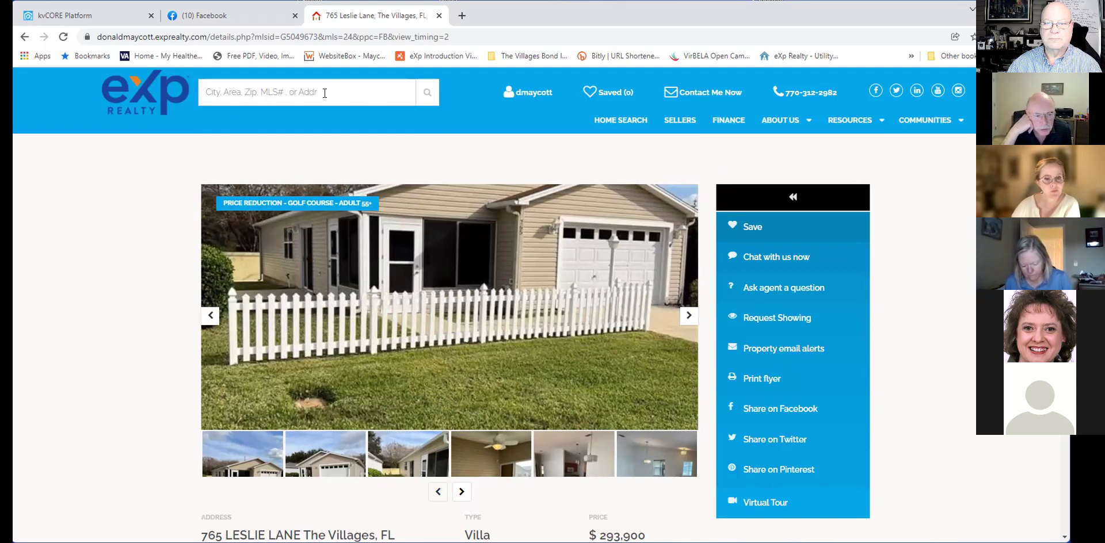
{"action": "left_click", "coordinate": [614, 122]}
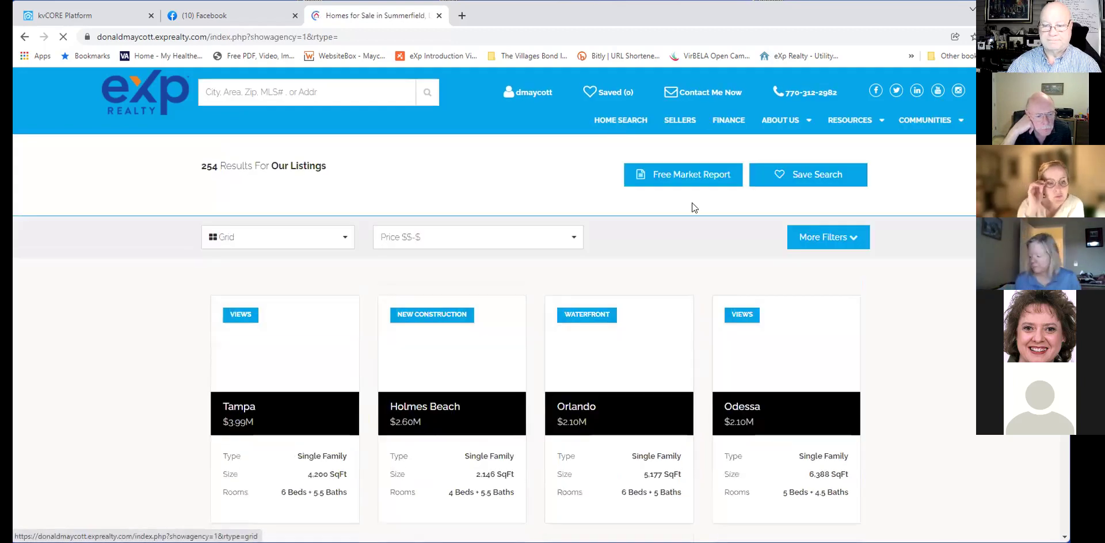
{"action": "scroll", "coordinate": [870, 331], "scroll_direction": "down", "scroll_amount": 3}
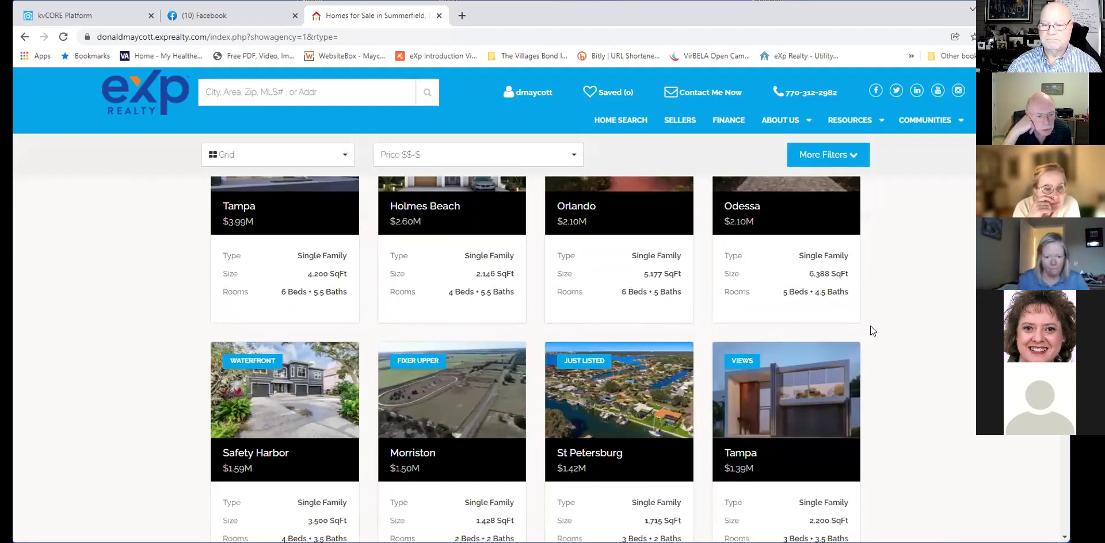
{"action": "scroll", "coordinate": [870, 325], "scroll_direction": "up", "scroll_amount": 3}
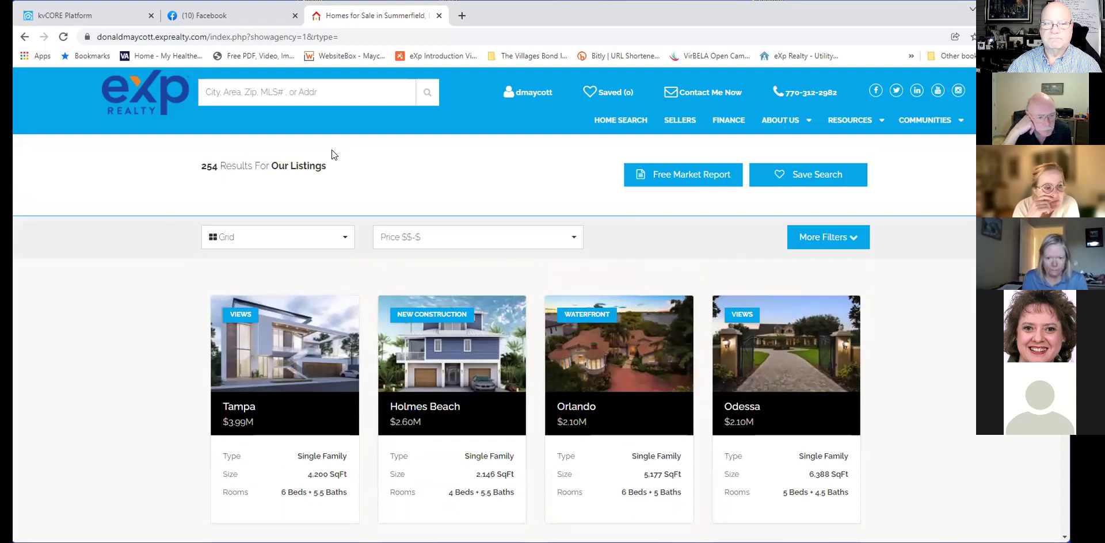
{"action": "left_click", "coordinate": [24, 36]}
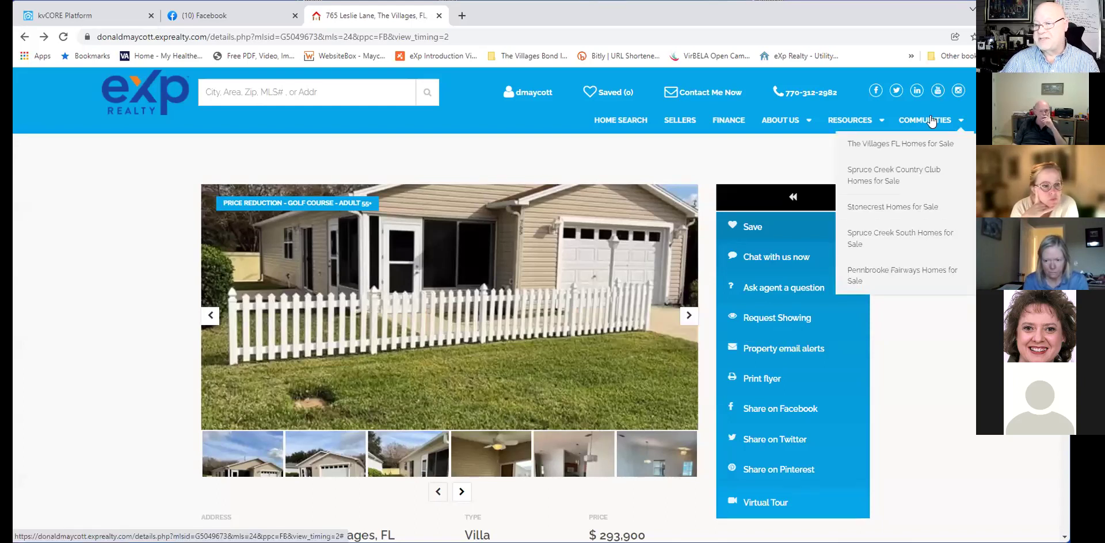
{"action": "mouse_move", "coordinate": [766, 120]}
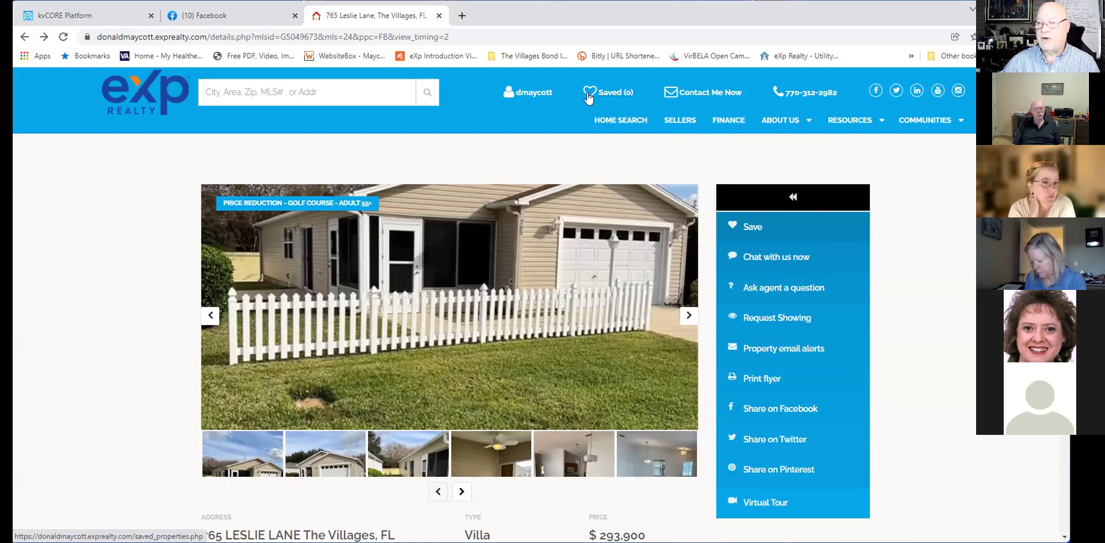
{"action": "left_click", "coordinate": [588, 98]}
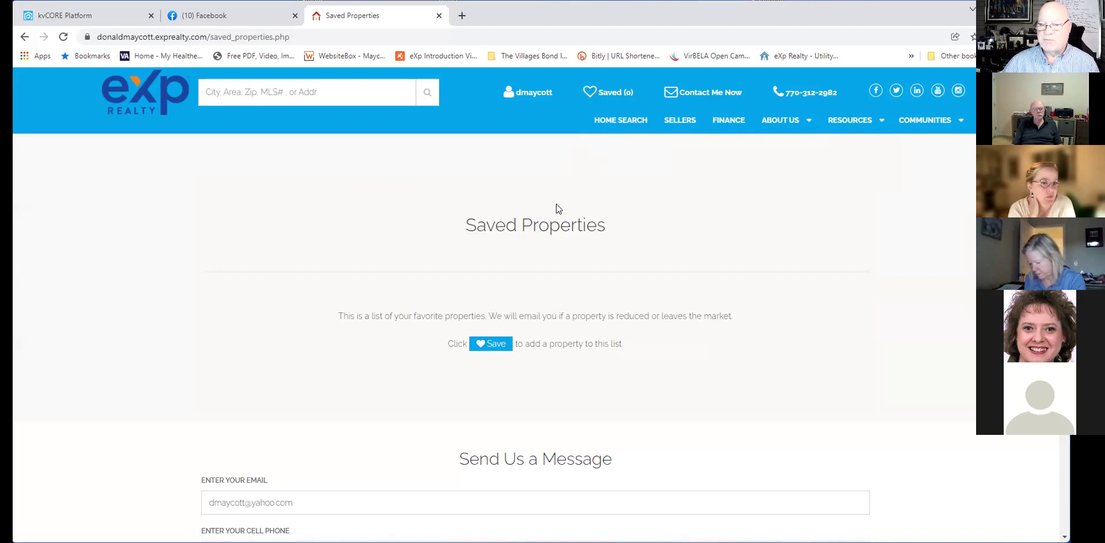
{"action": "left_click", "coordinate": [30, 38]}
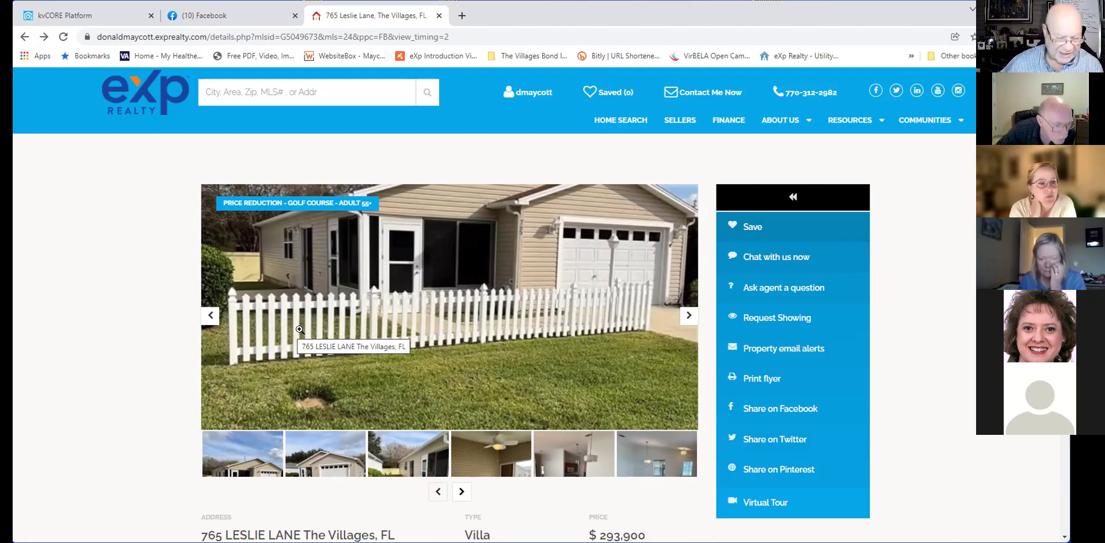
View the Homes in The Villages FL post on Facebook, then return to kvCORE.
{"action": "left_click", "coordinate": [201, 18]}
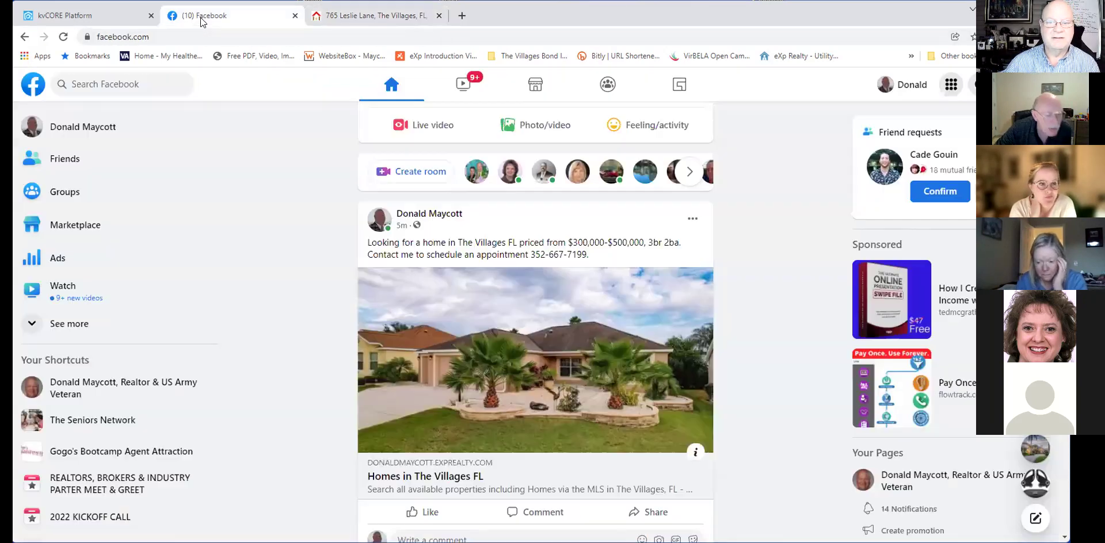
{"action": "left_click", "coordinate": [86, 17]}
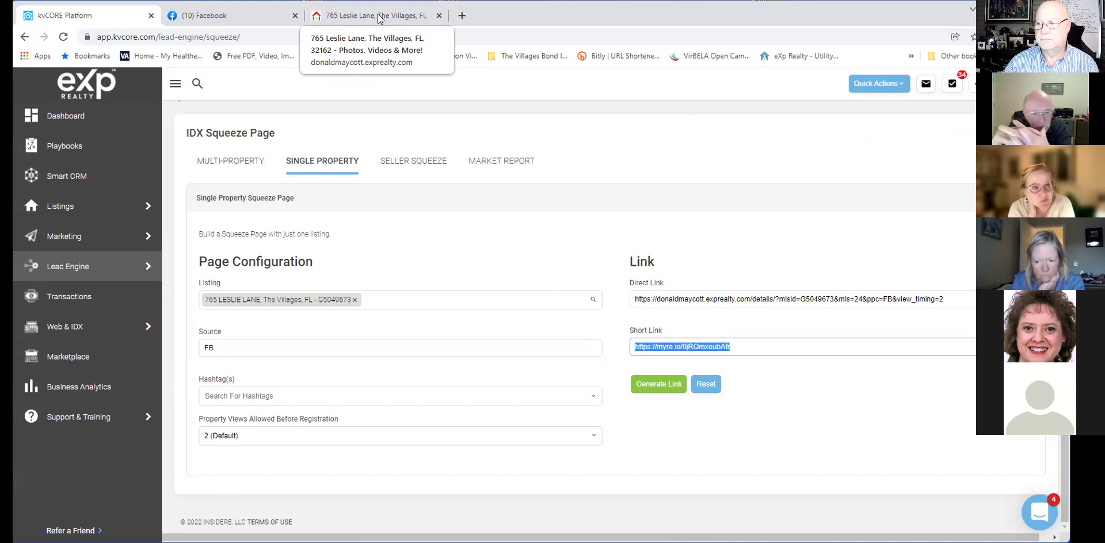
Glance at the Multi-Property and Single Property tabs, then scroll down the lead activity feed.
{"action": "left_click", "coordinate": [221, 163]}
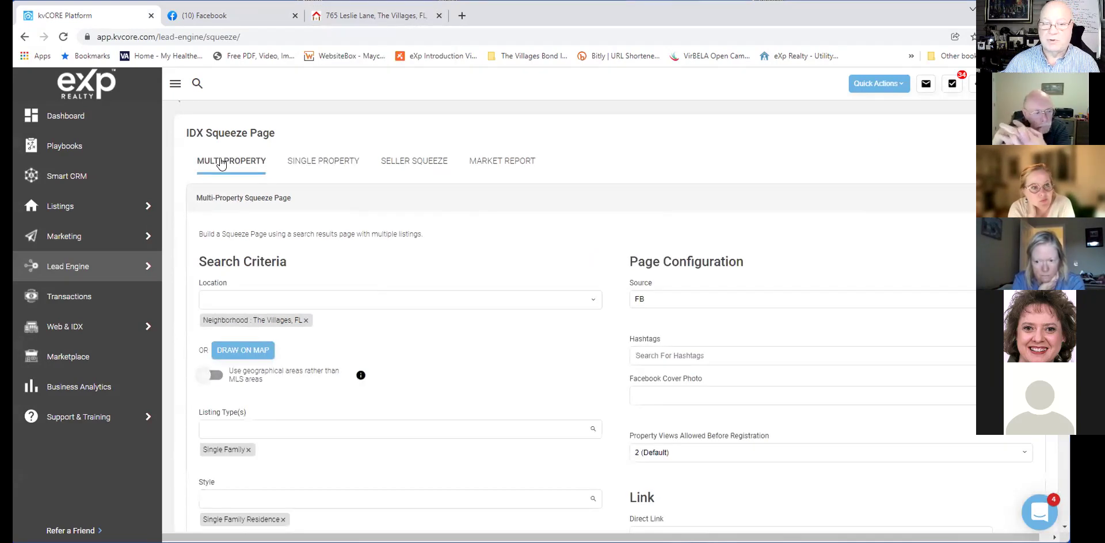
{"action": "left_click", "coordinate": [320, 163]}
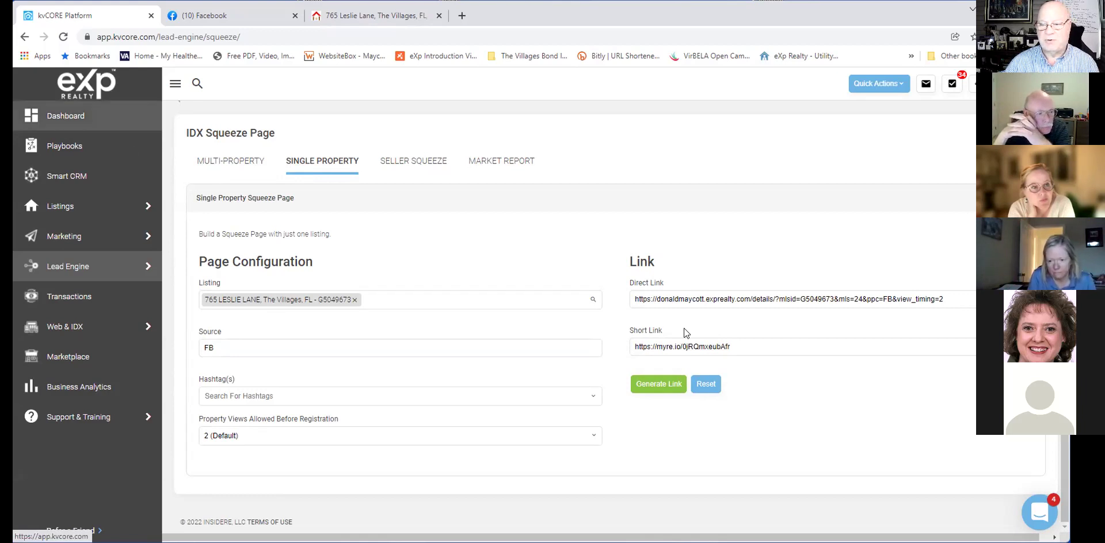
{"action": "scroll", "coordinate": [685, 332], "scroll_direction": "down", "scroll_amount": 2}
{"action": "scroll", "coordinate": [683, 333], "scroll_direction": "down", "scroll_amount": 3}
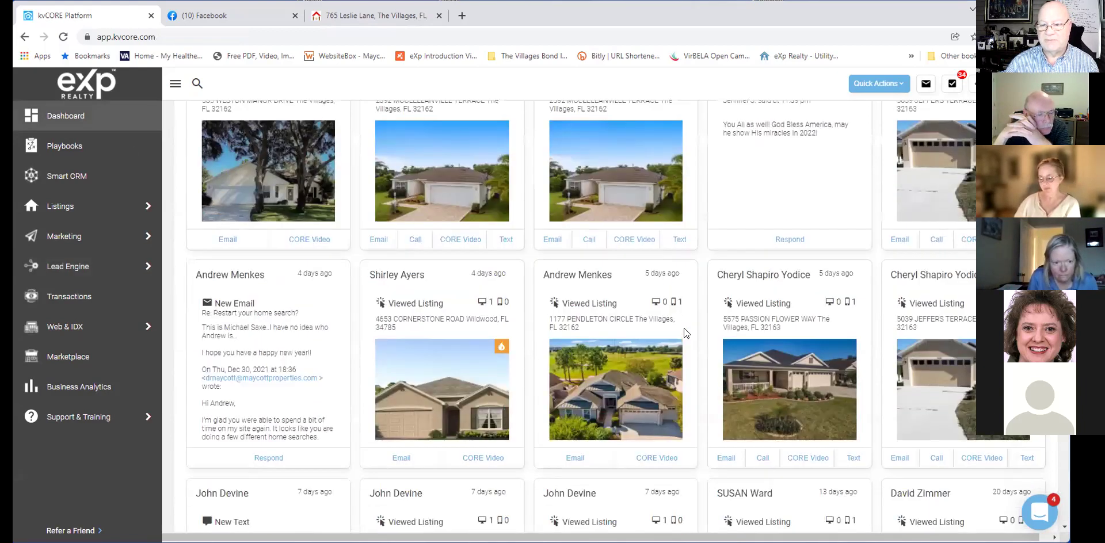
{"action": "scroll", "coordinate": [684, 333], "scroll_direction": "down", "scroll_amount": 10}
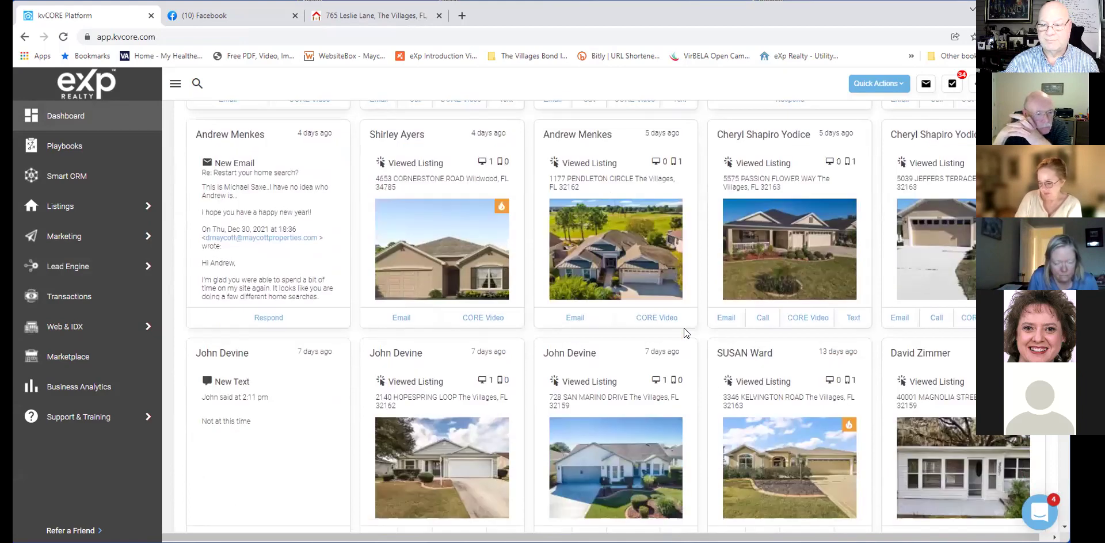
{"action": "scroll", "coordinate": [684, 333], "scroll_direction": "down", "scroll_amount": 7}
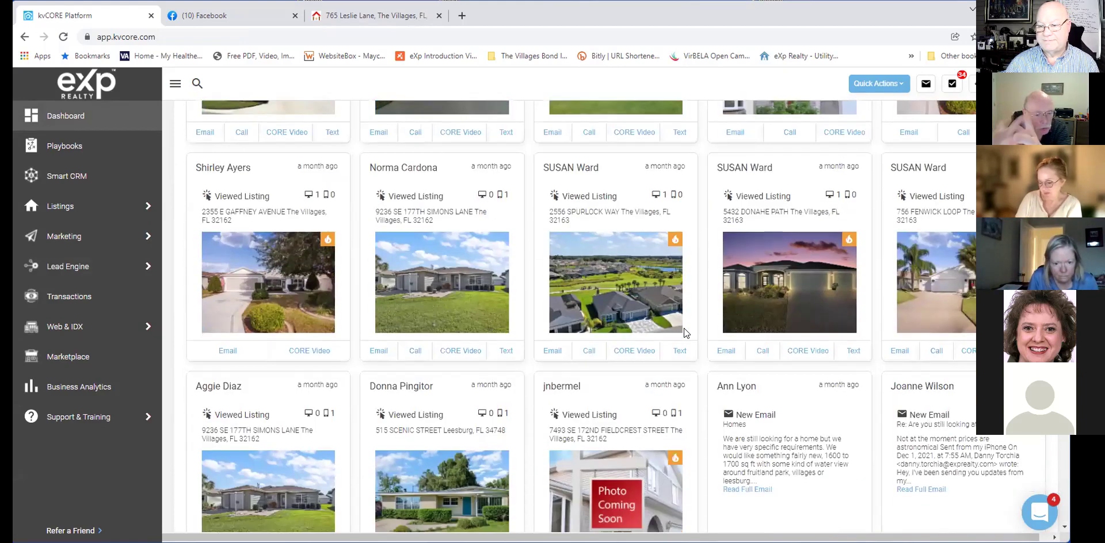
{"action": "scroll", "coordinate": [684, 333], "scroll_direction": "down", "scroll_amount": 5}
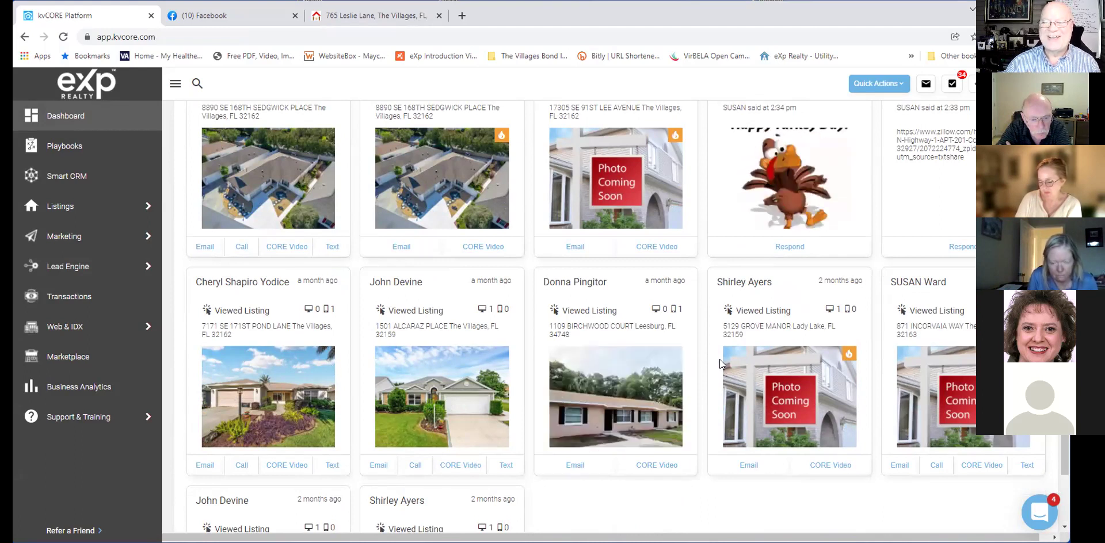
Scroll the Dashboard back to the top, where My Summary shows 9 calls today.
{"action": "scroll", "coordinate": [718, 365], "scroll_direction": "up", "scroll_amount": 2}
{"action": "scroll", "coordinate": [604, 514], "scroll_direction": "up", "scroll_amount": 3}
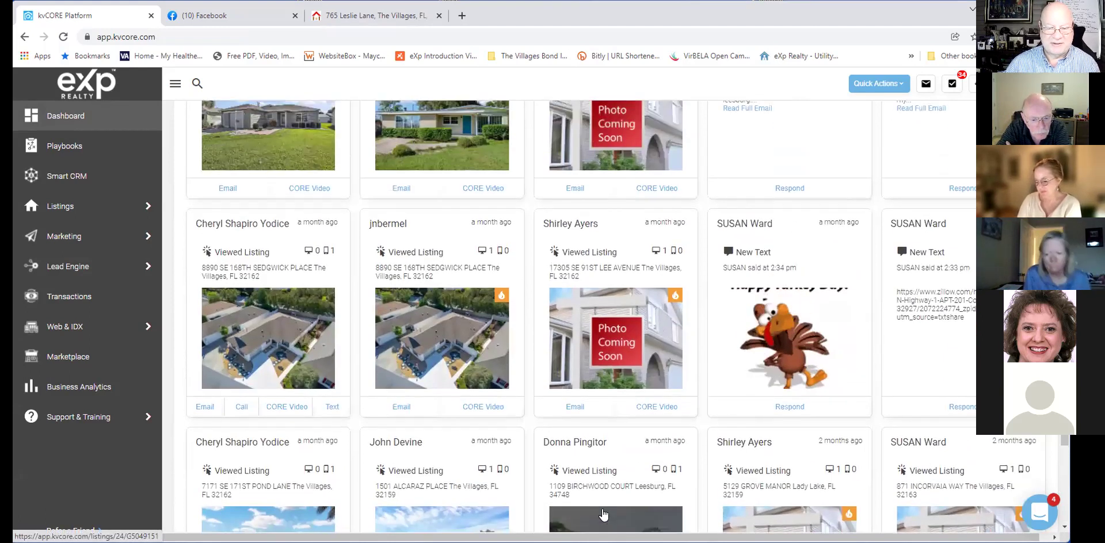
{"action": "scroll", "coordinate": [603, 514], "scroll_direction": "up", "scroll_amount": 3}
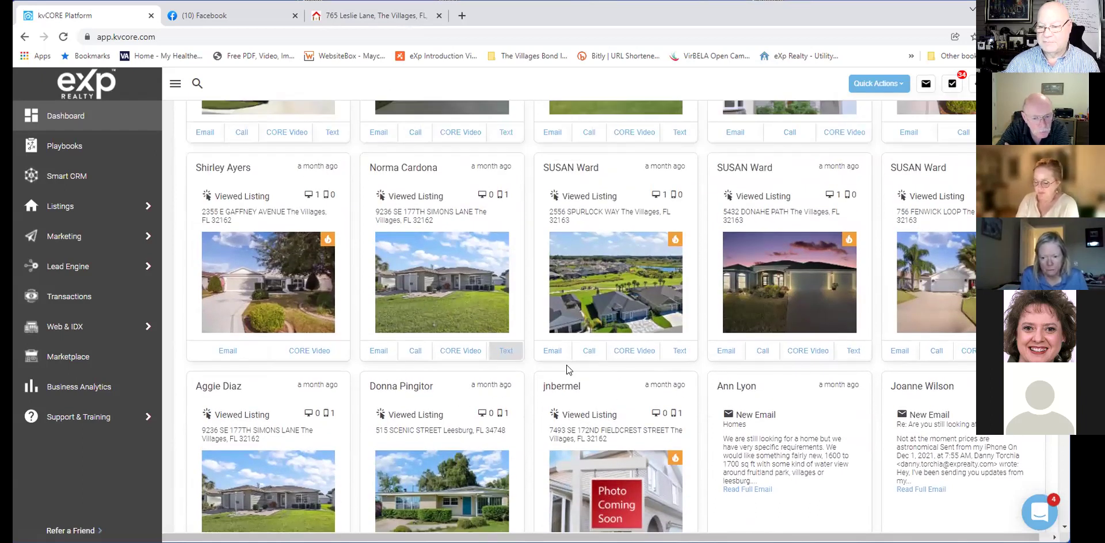
{"action": "scroll", "coordinate": [843, 362], "scroll_direction": "up", "scroll_amount": 3}
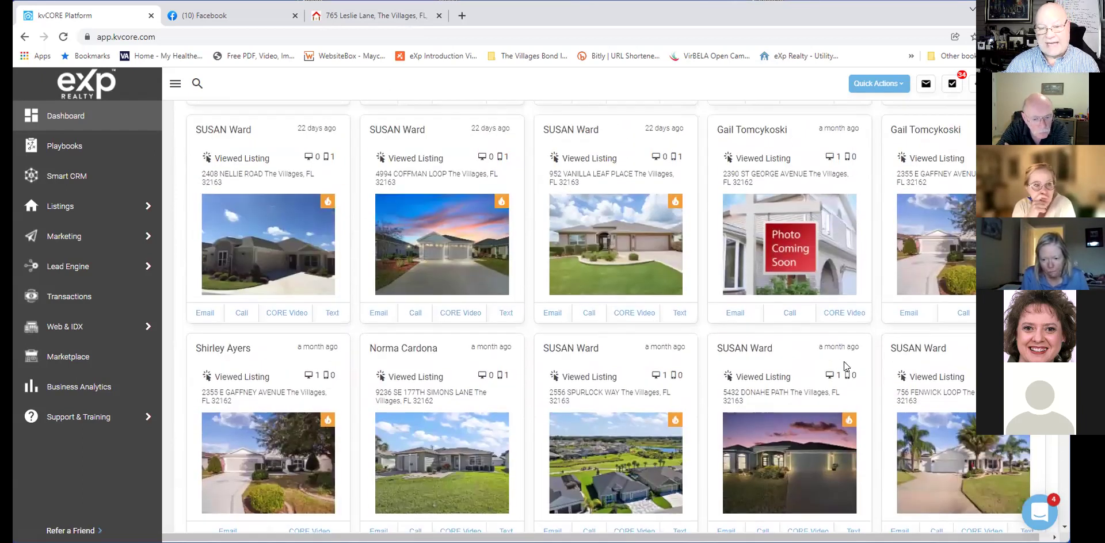
{"action": "scroll", "coordinate": [843, 361], "scroll_direction": "up", "scroll_amount": 5}
{"action": "scroll", "coordinate": [843, 362], "scroll_direction": "up", "scroll_amount": 5}
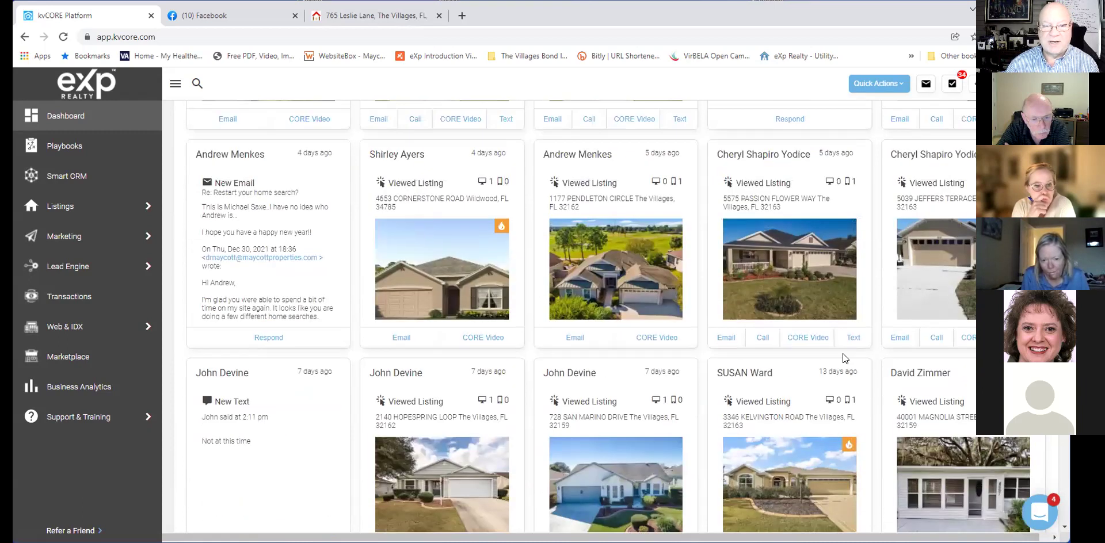
{"action": "scroll", "coordinate": [840, 361], "scroll_direction": "up", "scroll_amount": 1}
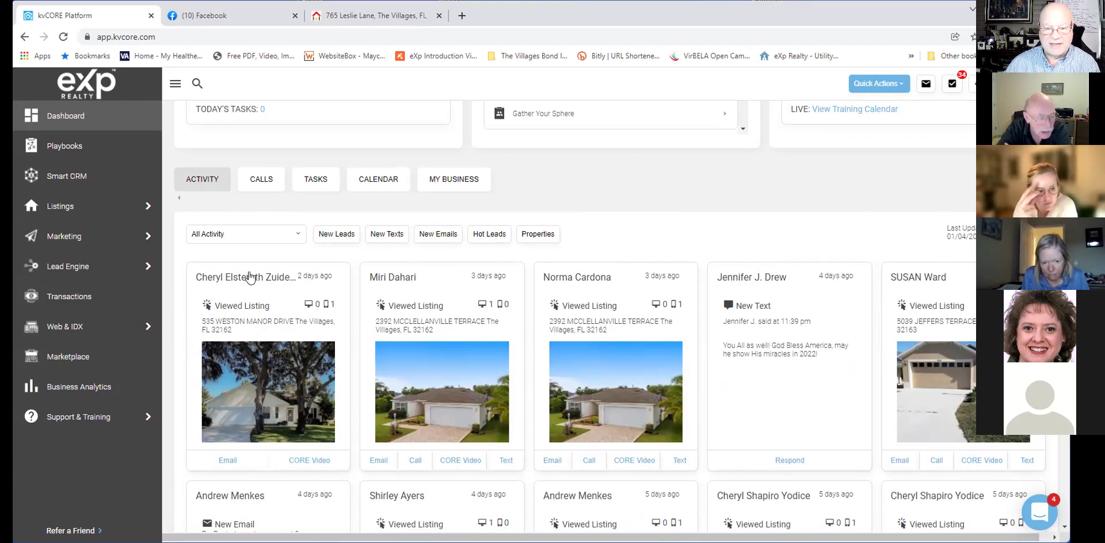
{"action": "mouse_move", "coordinate": [240, 372]}
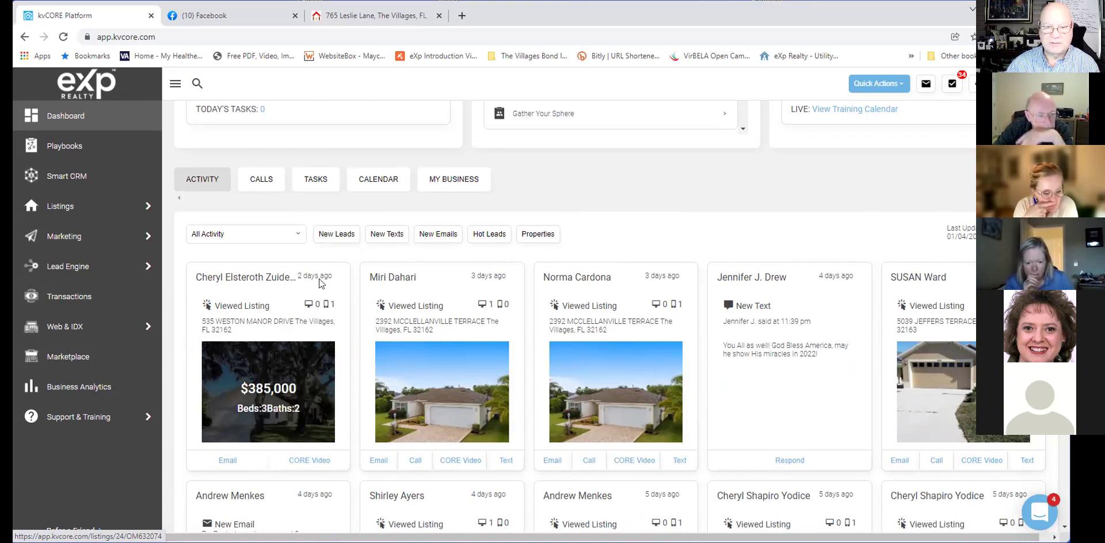
{"action": "scroll", "coordinate": [331, 167], "scroll_direction": "up", "scroll_amount": 3}
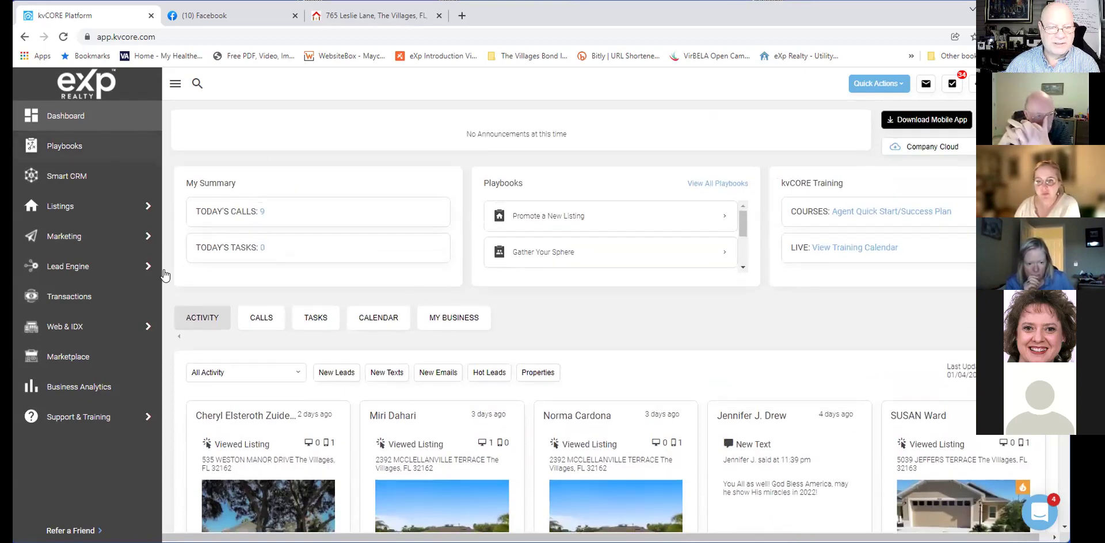
Fill the seller squeeze page form with source fb and location The Villages, FL.
{"action": "mouse_move", "coordinate": [167, 275]}
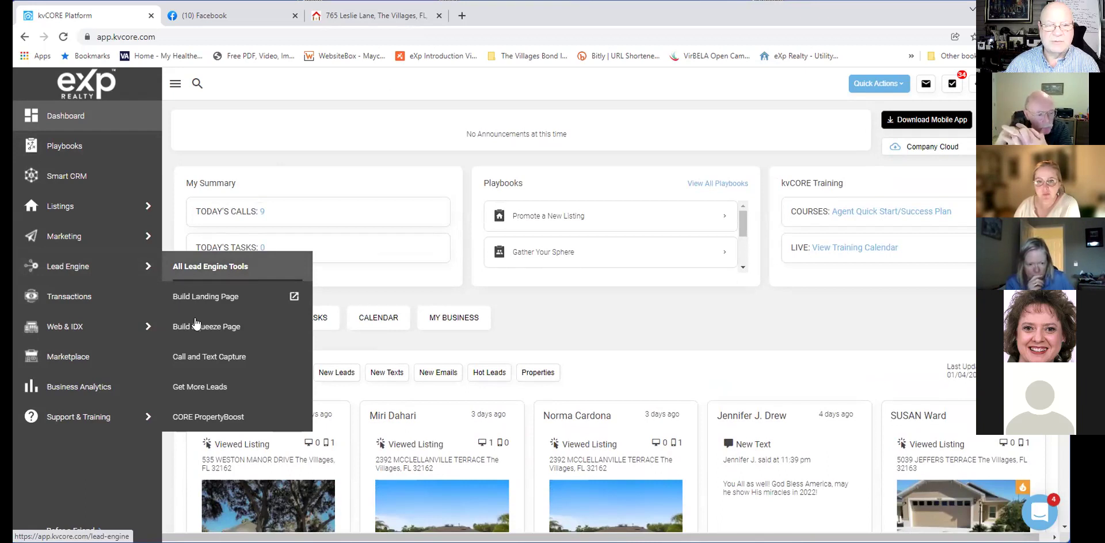
{"action": "left_click", "coordinate": [196, 326]}
{"action": "left_click", "coordinate": [414, 259]}
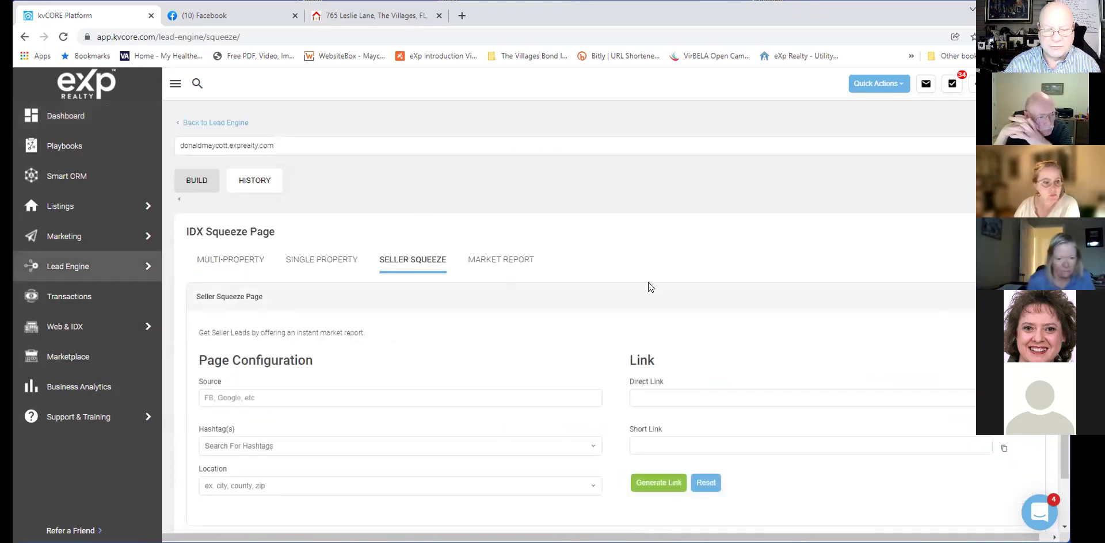
{"action": "scroll", "coordinate": [648, 282], "scroll_direction": "down", "scroll_amount": 1}
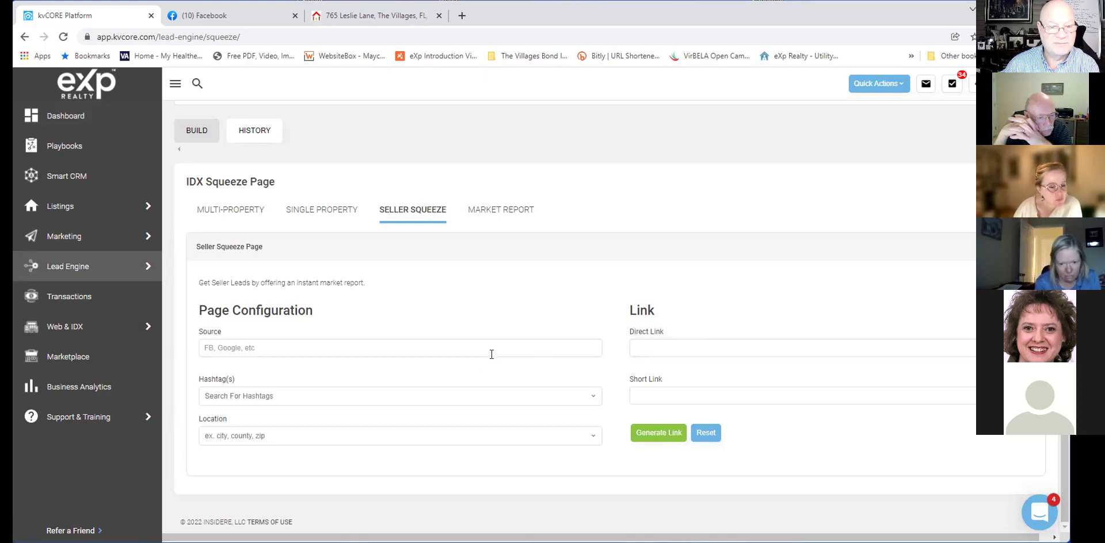
{"action": "left_click", "coordinate": [466, 347]}
{"action": "type", "text": "f"}
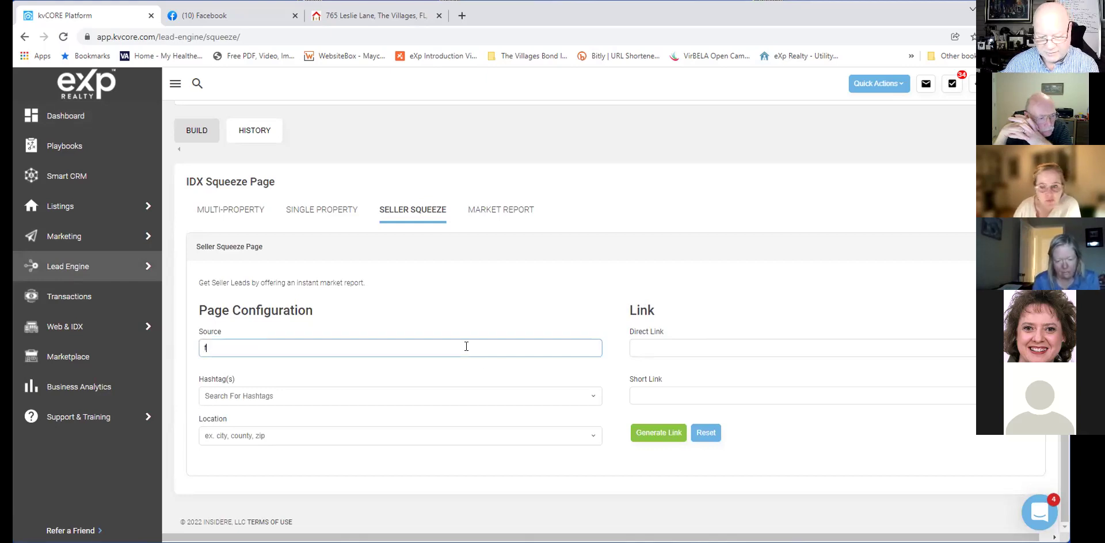
{"action": "type", "text": "b"}
{"action": "left_click", "coordinate": [434, 388]}
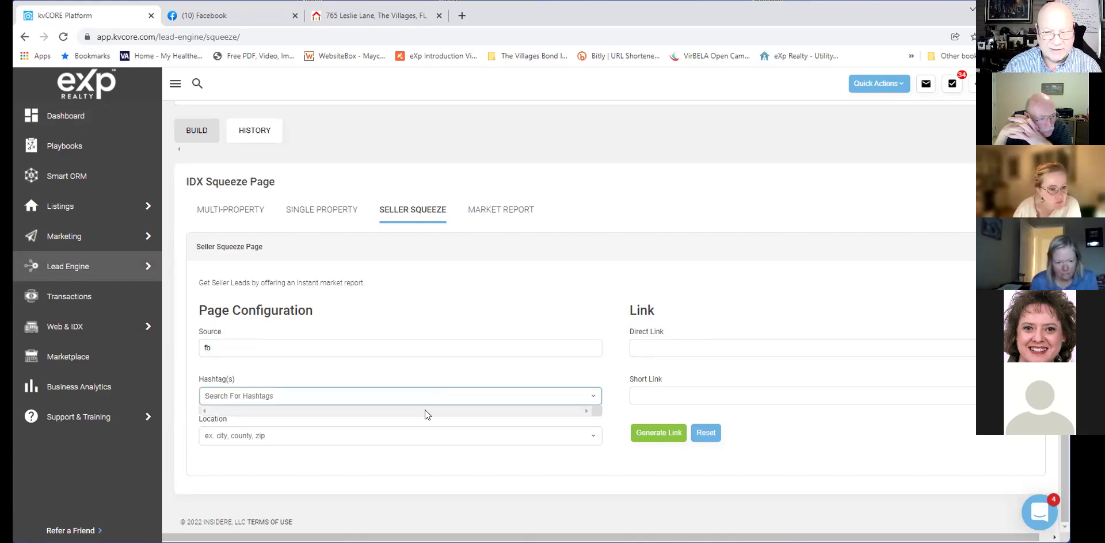
{"action": "left_click", "coordinate": [285, 435]}
{"action": "type", "text": "th"}
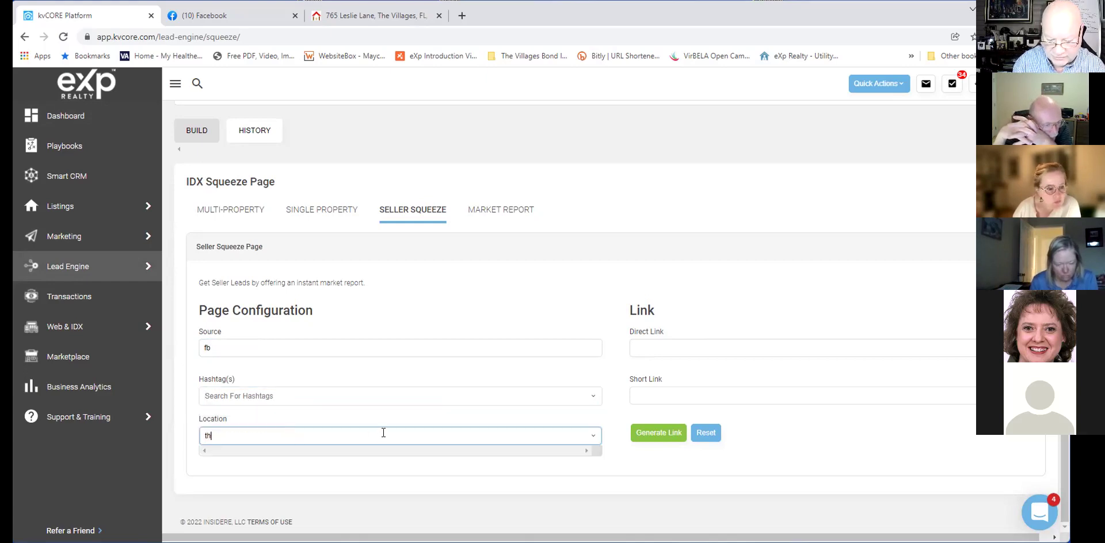
{"action": "type", "text": "e villages"}
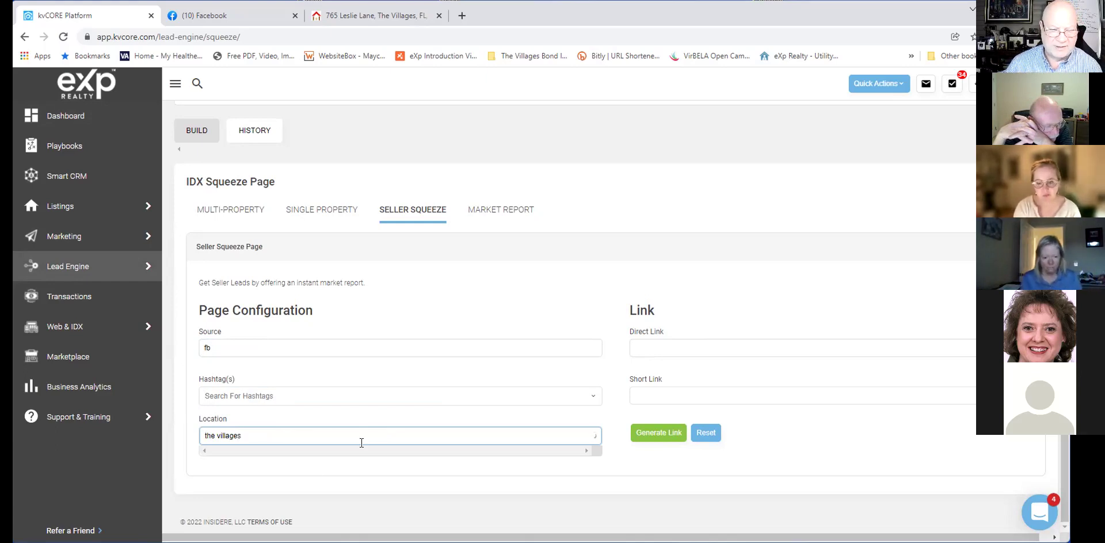
{"action": "left_click", "coordinate": [288, 461]}
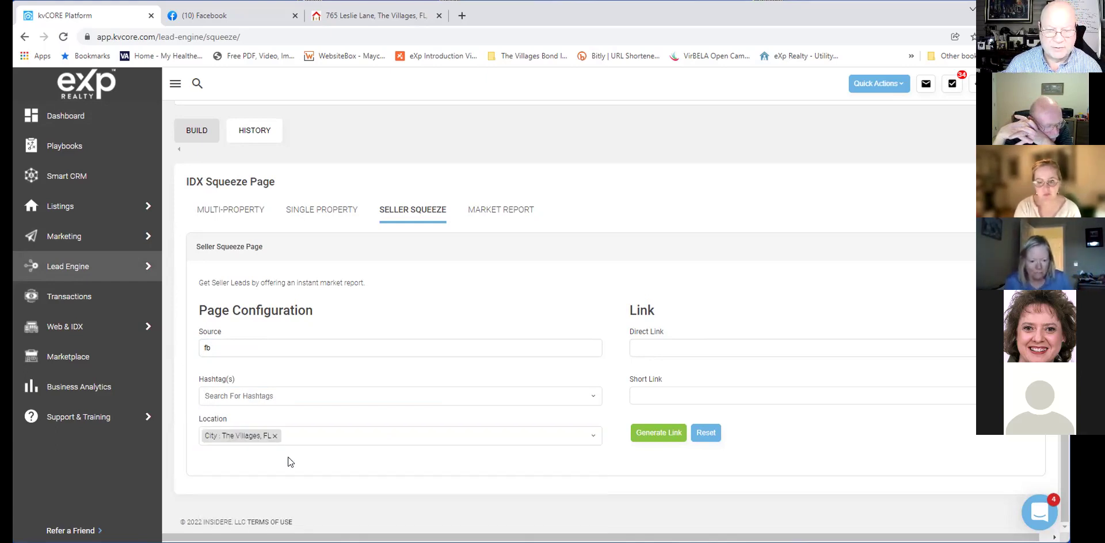
Generate the seller links and load the short link in a new tab.
{"action": "left_click", "coordinate": [658, 433]}
{"action": "left_click_drag", "start_coordinate": [739, 396], "coordinate": [633, 393]}
{"action": "key", "text": "ctrl+c"}
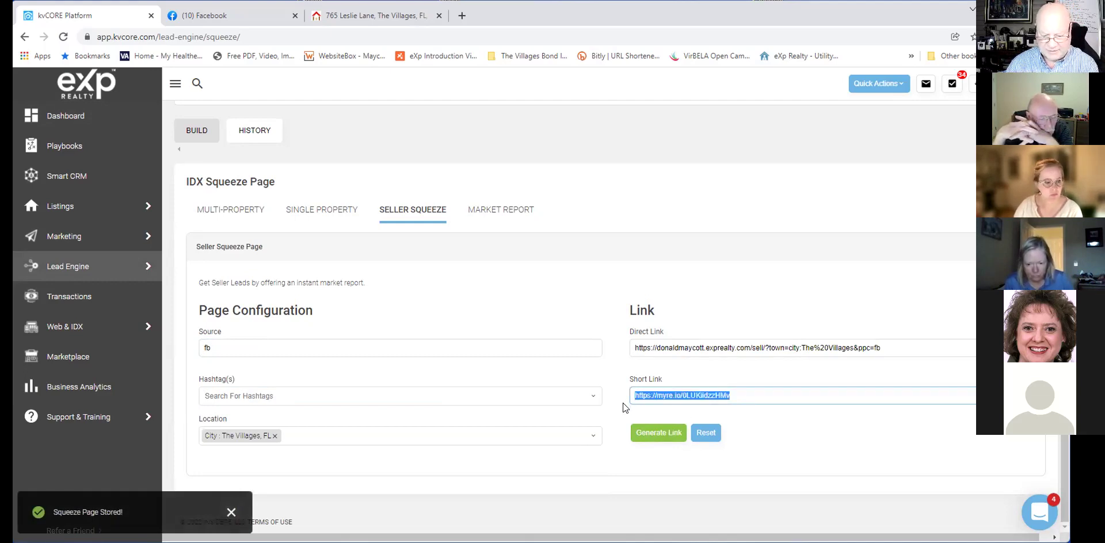
{"action": "left_click", "coordinate": [461, 16]}
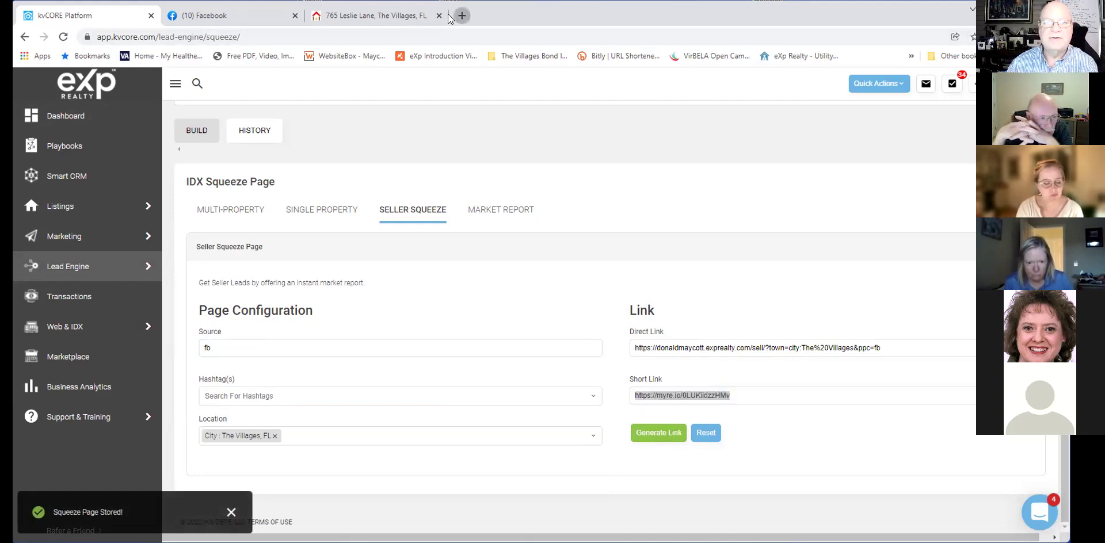
{"action": "key", "text": "ctrl+v"}
{"action": "key", "text": "Return"}
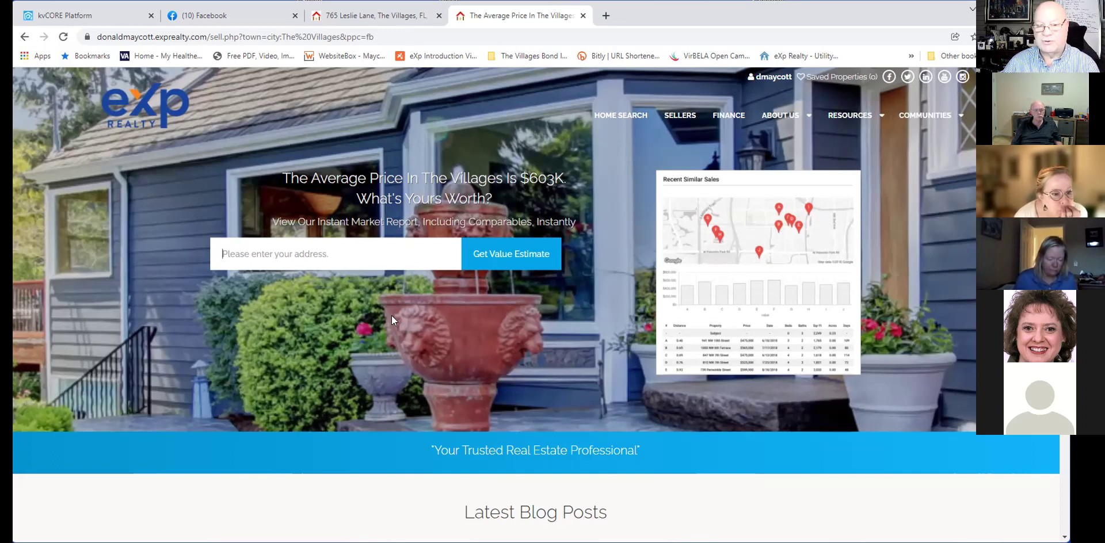
{"action": "type", "text": "123"}
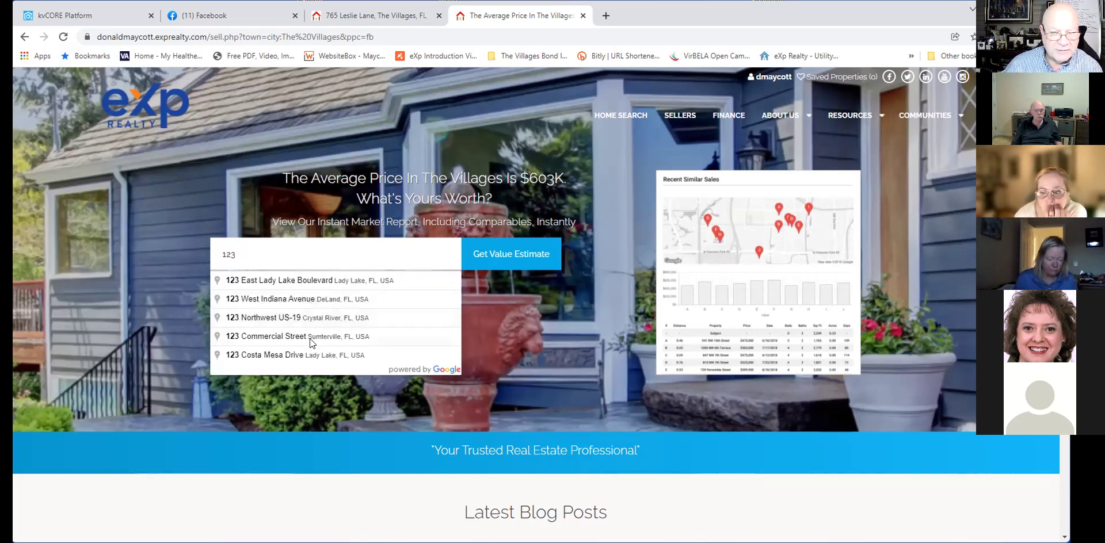
{"action": "left_click", "coordinate": [303, 357]}
{"action": "left_click", "coordinate": [509, 255]}
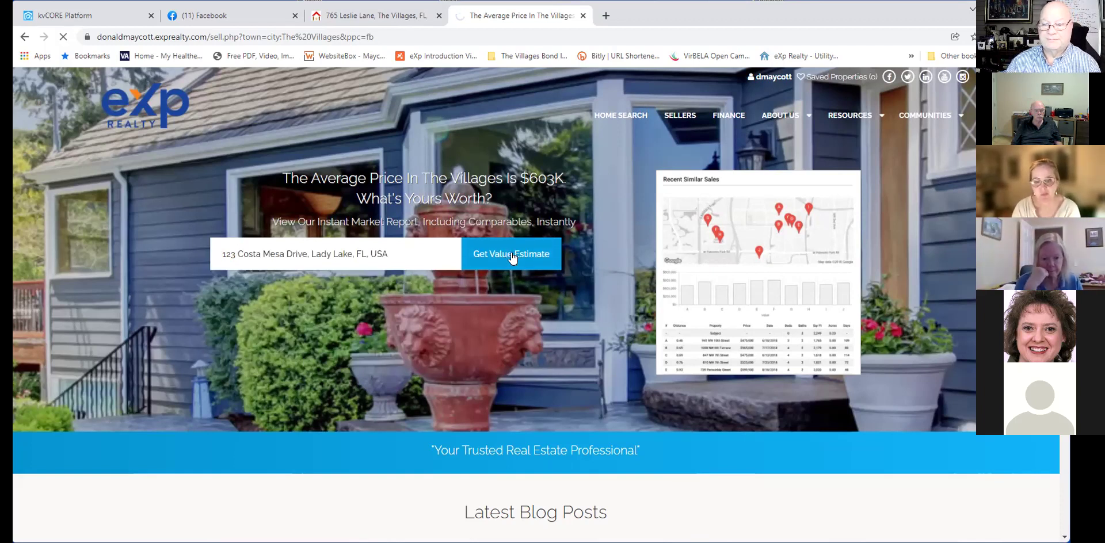
{"action": "scroll", "coordinate": [512, 257], "scroll_direction": "down", "scroll_amount": 2}
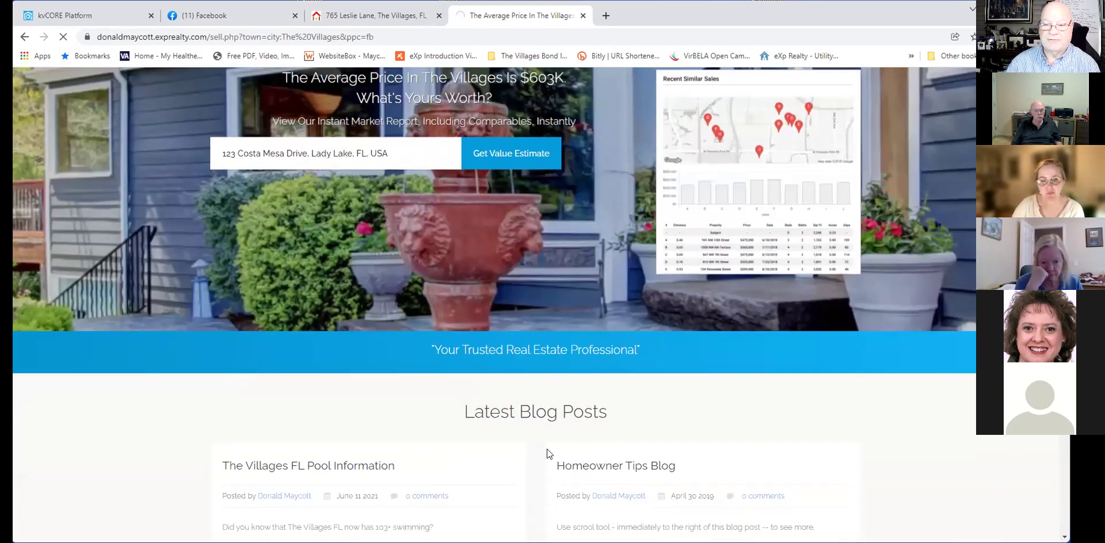
{"action": "scroll", "coordinate": [498, 214], "scroll_direction": "up", "scroll_amount": 2}
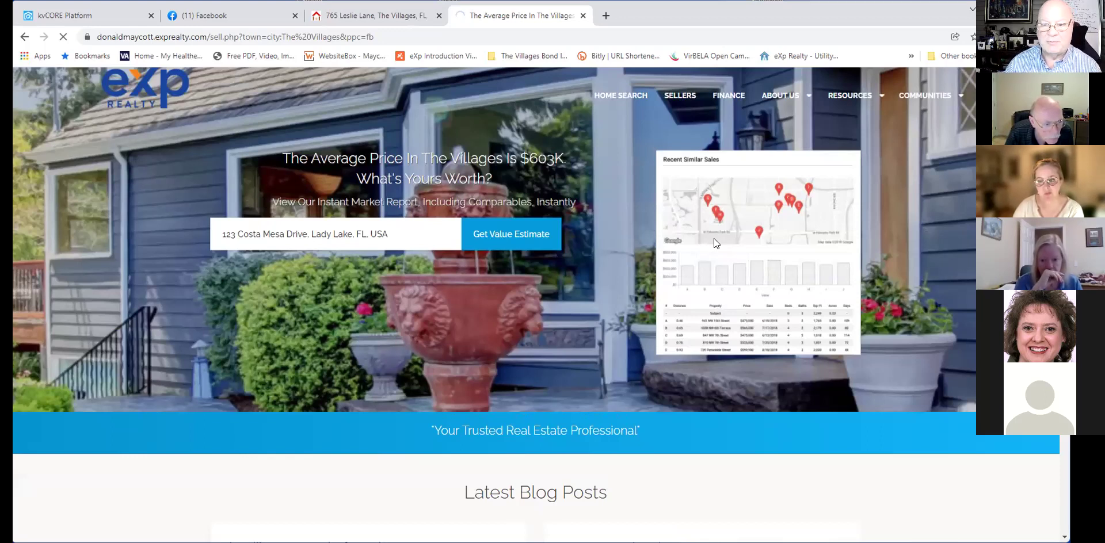
Submit the address for a CMA report and open the generated PDF.
{"action": "left_click", "coordinate": [520, 237]}
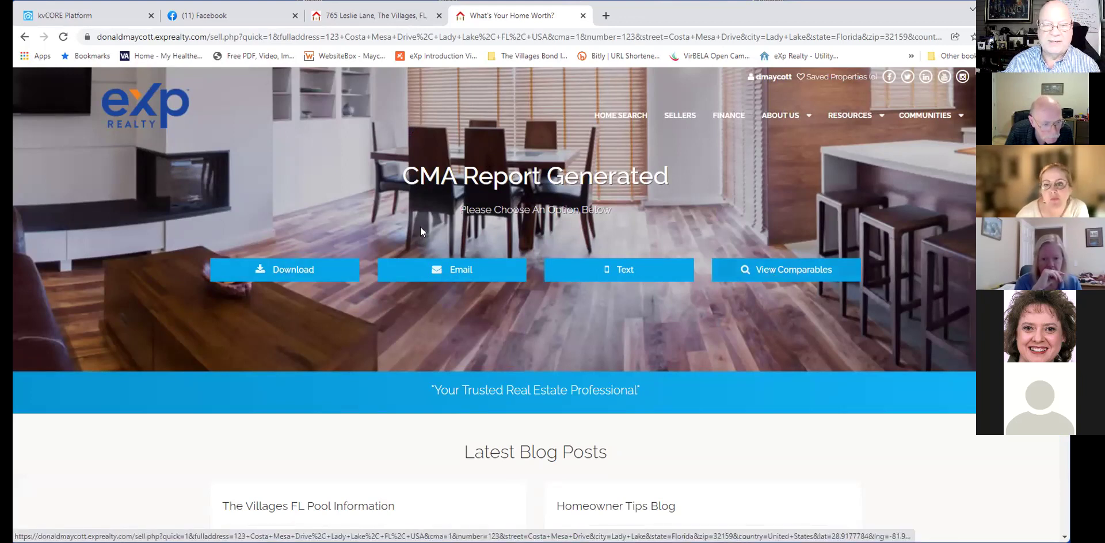
{"action": "scroll", "coordinate": [420, 226], "scroll_direction": "down", "scroll_amount": 2}
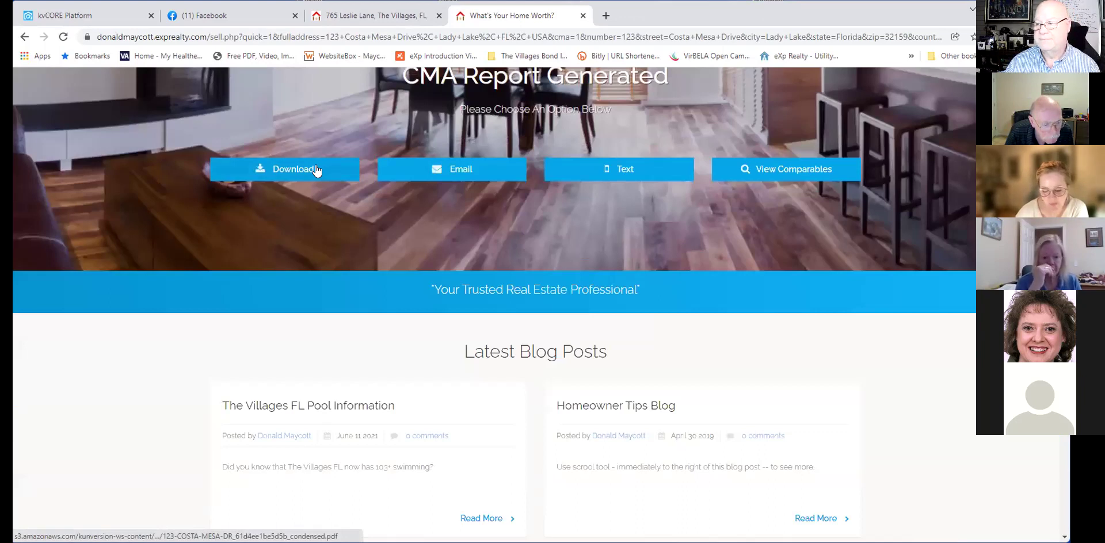
{"action": "left_click", "coordinate": [315, 169]}
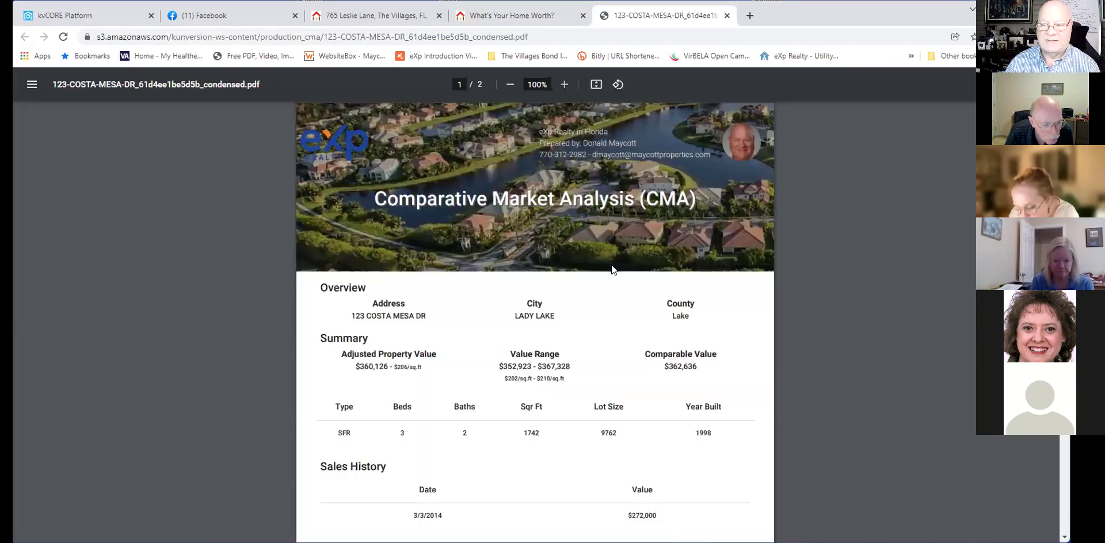
Scroll through the CMA PDF valuing the home at $360,126 and its comparables.
{"action": "scroll", "coordinate": [611, 265], "scroll_direction": "down", "scroll_amount": 2}
{"action": "scroll", "coordinate": [611, 264], "scroll_direction": "down", "scroll_amount": 2}
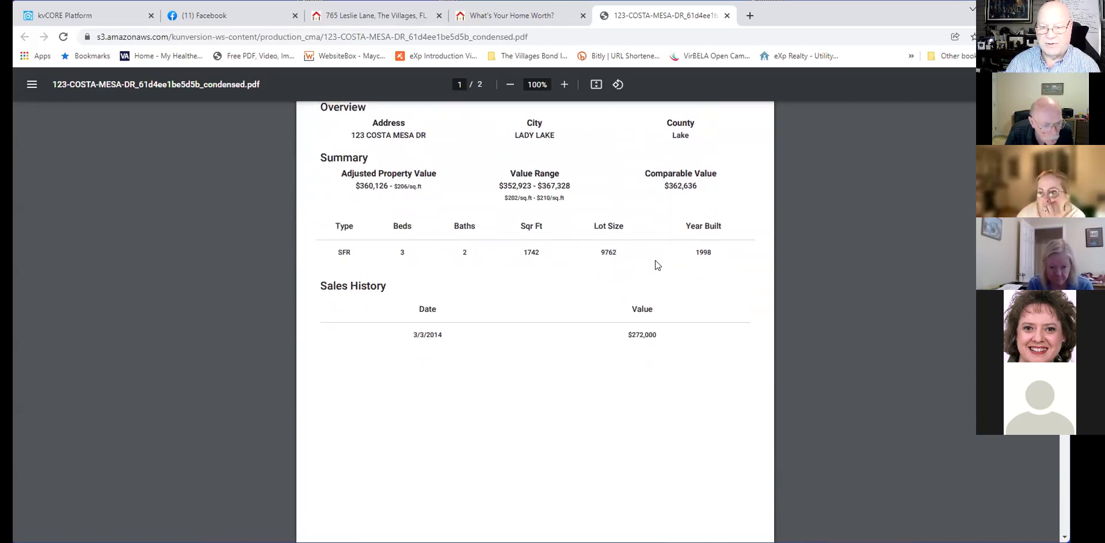
{"action": "scroll", "coordinate": [674, 267], "scroll_direction": "down", "scroll_amount": 1}
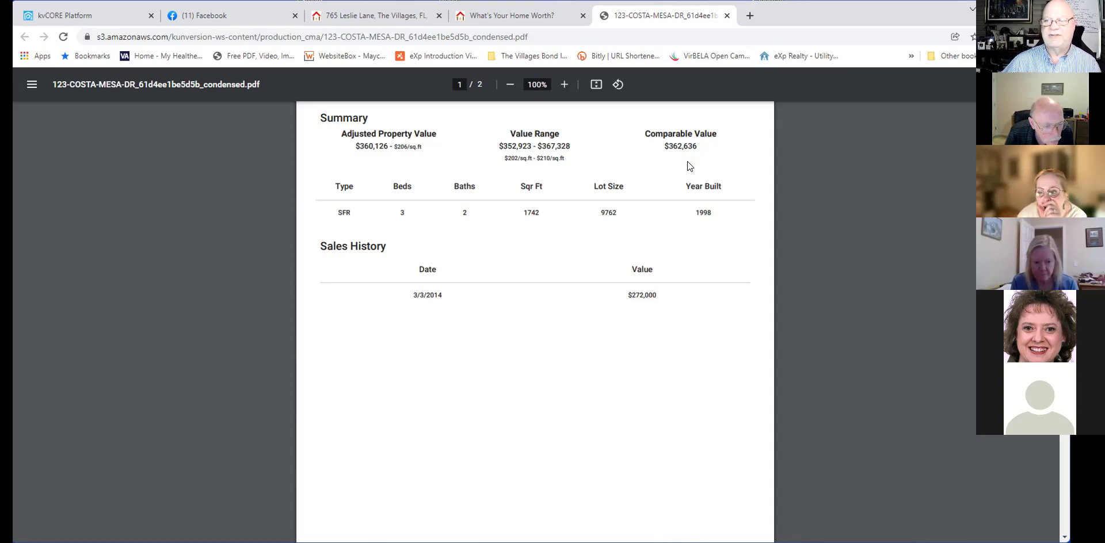
{"action": "scroll", "coordinate": [537, 282], "scroll_direction": "down", "scroll_amount": 10}
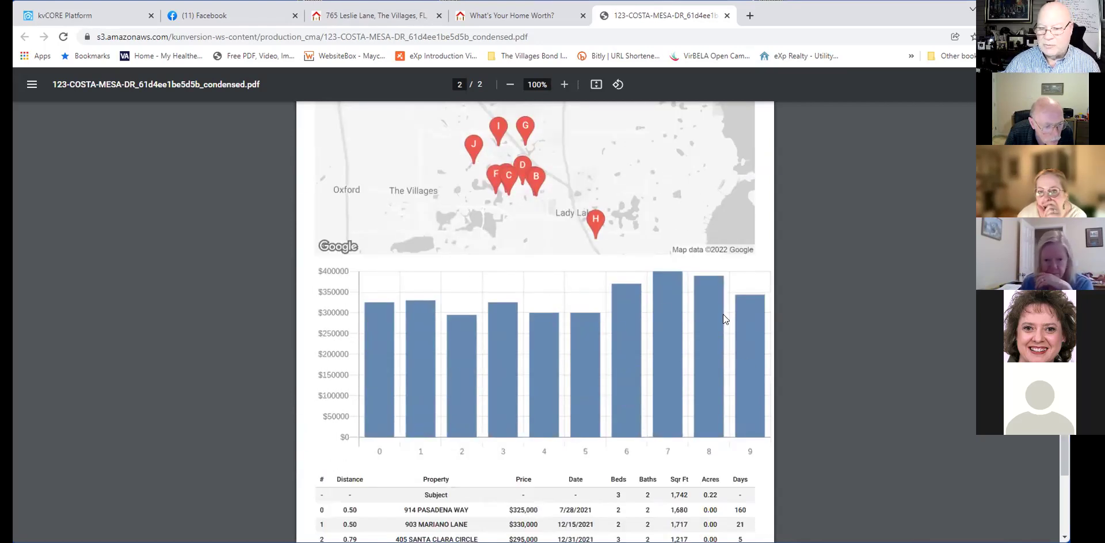
{"action": "scroll", "coordinate": [594, 368], "scroll_direction": "down", "scroll_amount": 3}
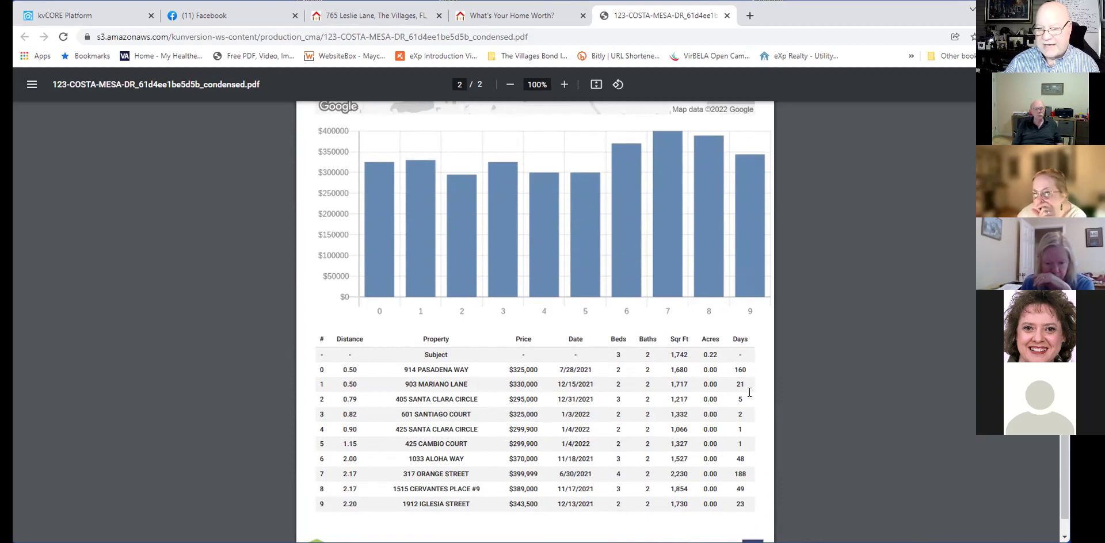
{"action": "scroll", "coordinate": [747, 480], "scroll_direction": "down", "scroll_amount": 1}
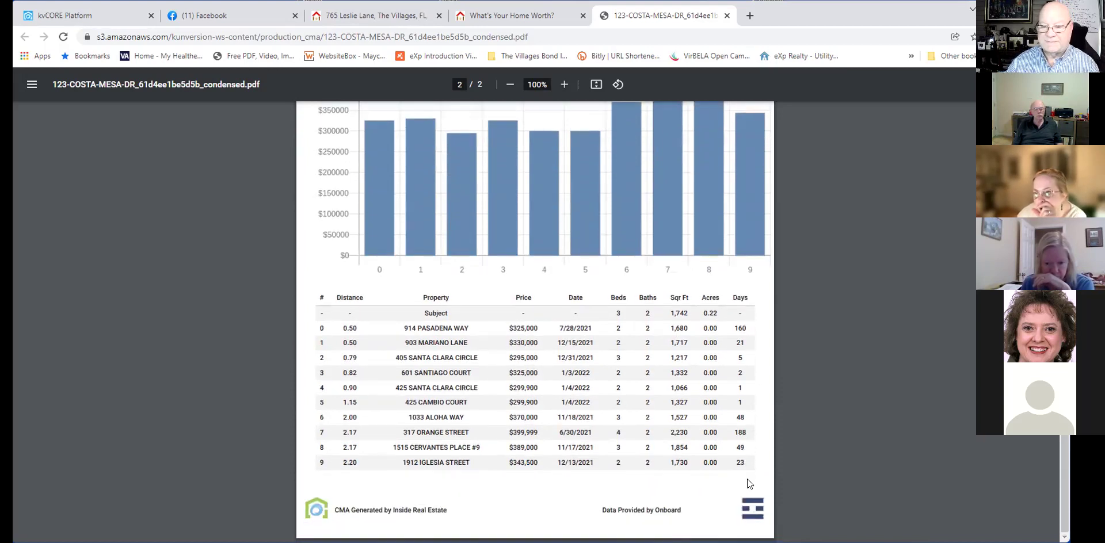
{"action": "scroll", "coordinate": [747, 478], "scroll_direction": "up", "scroll_amount": 2}
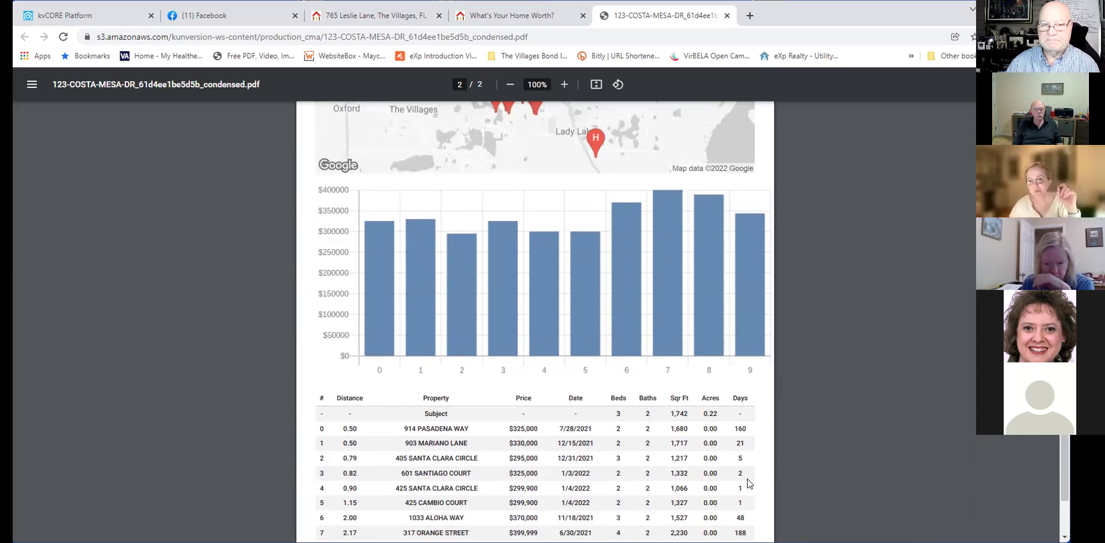
{"action": "scroll", "coordinate": [747, 479], "scroll_direction": "up", "scroll_amount": 4}
{"action": "scroll", "coordinate": [747, 478], "scroll_direction": "up", "scroll_amount": 7}
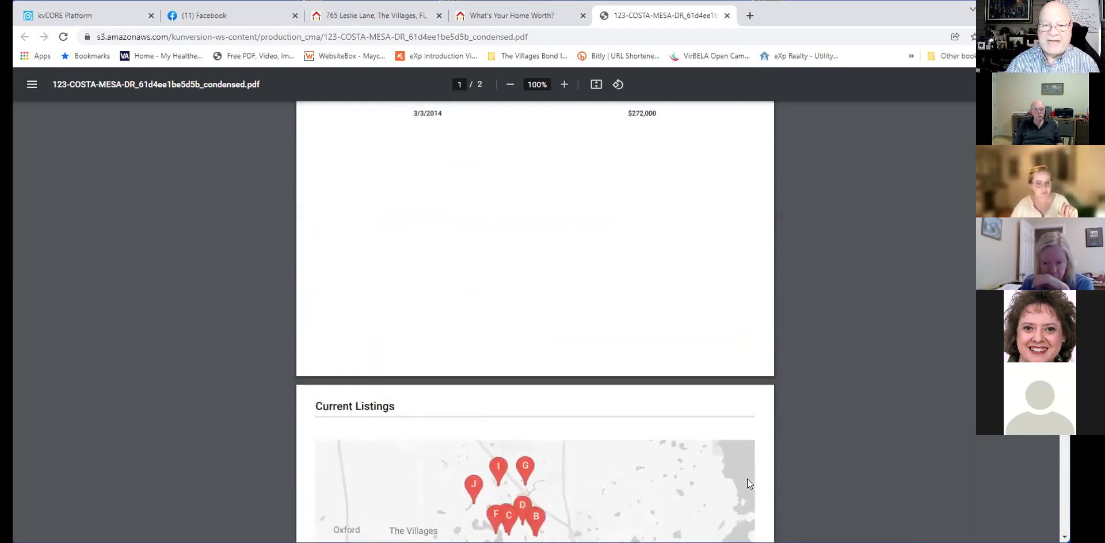
{"action": "scroll", "coordinate": [747, 478], "scroll_direction": "up", "scroll_amount": 3}
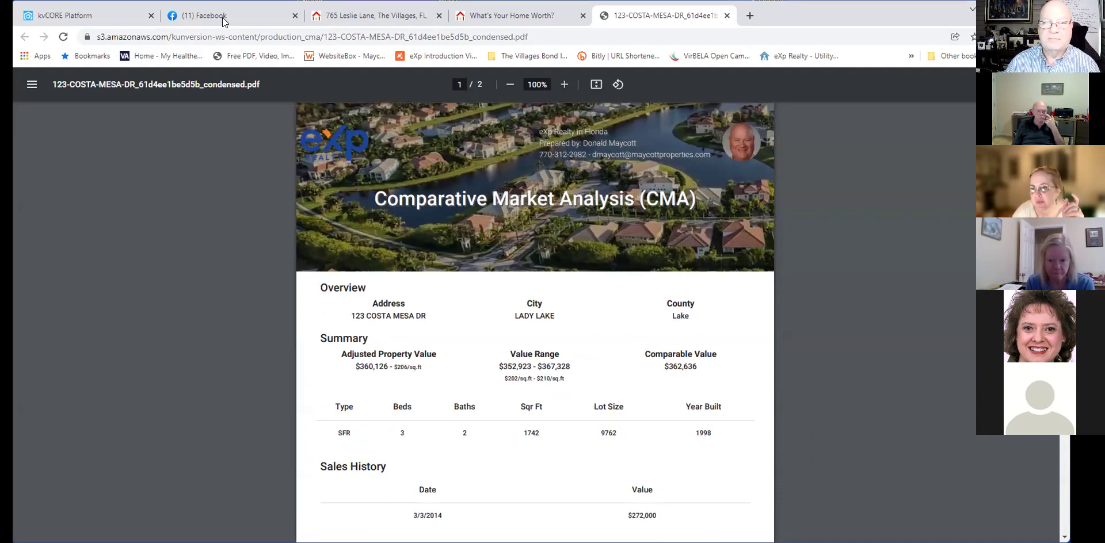
Set up a Market Report squeeze page for neighborhood THE VILLAGES, FL with source fb.
{"action": "left_click", "coordinate": [80, 17]}
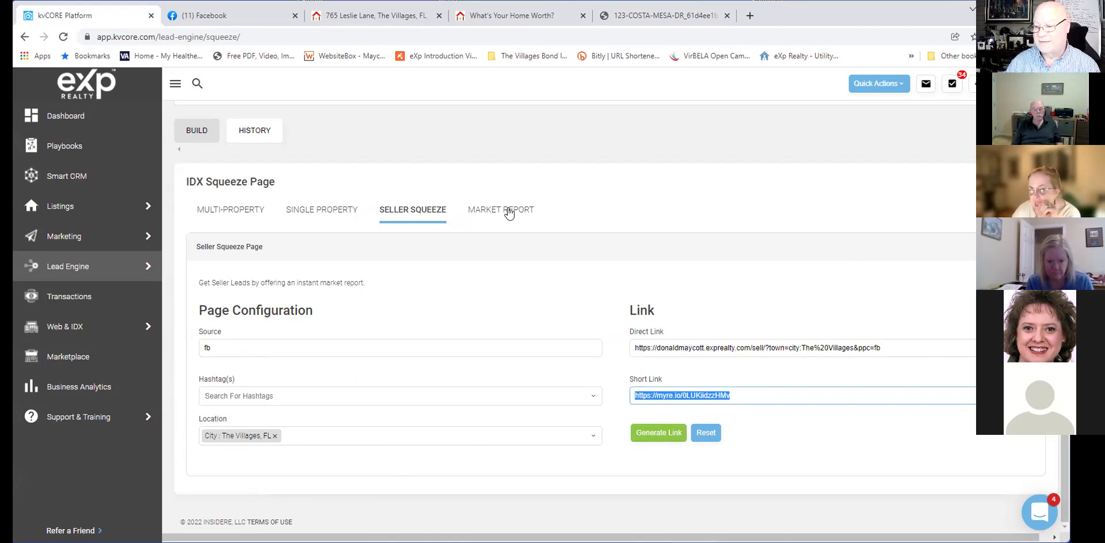
{"action": "left_click", "coordinate": [509, 210]}
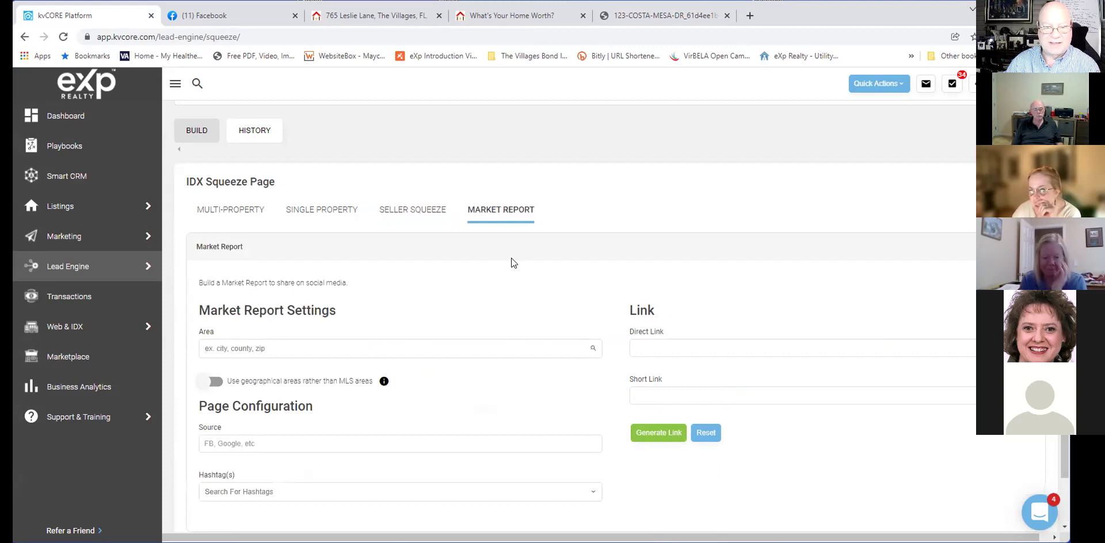
{"action": "scroll", "coordinate": [511, 258], "scroll_direction": "down", "scroll_amount": 1}
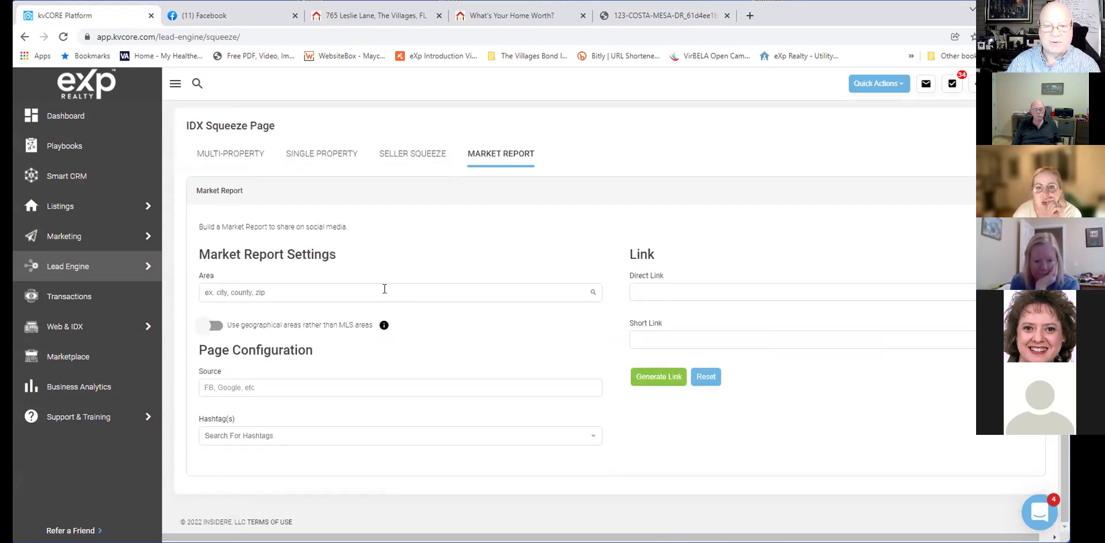
{"action": "left_click", "coordinate": [382, 290]}
{"action": "type", "text": "the "}
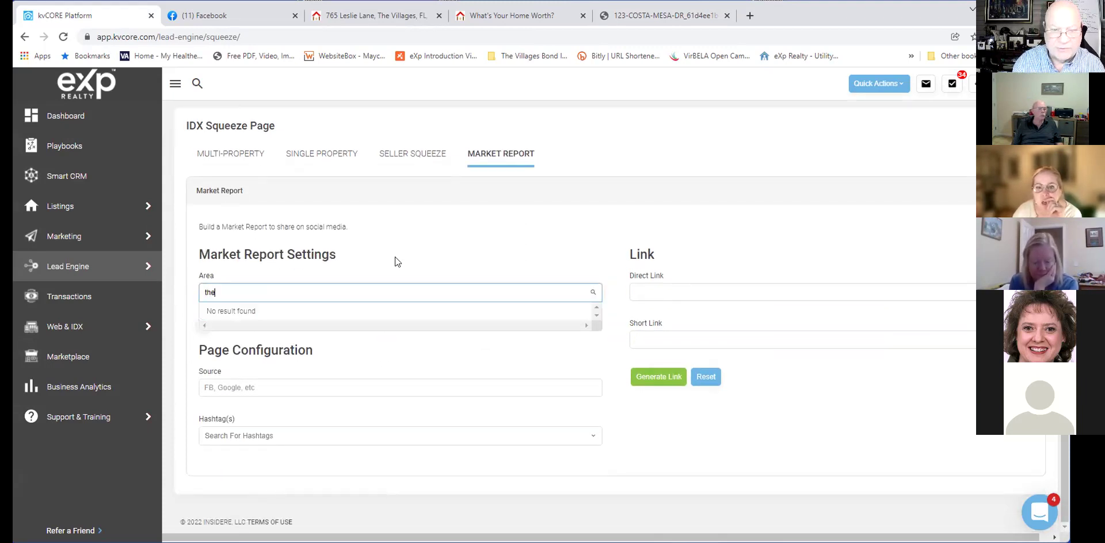
{"action": "type", "text": "village"}
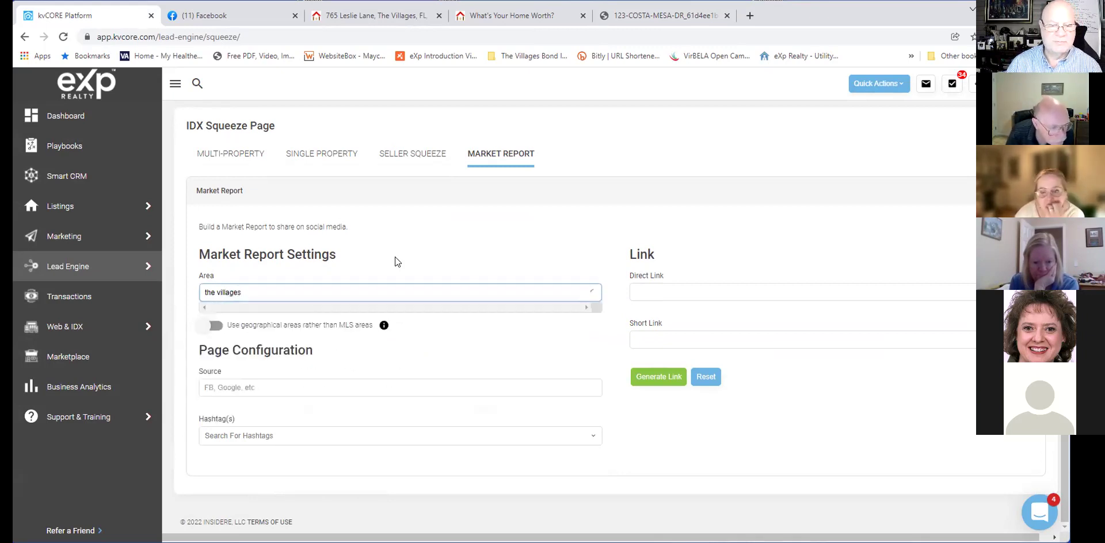
{"action": "type", "text": "s"}
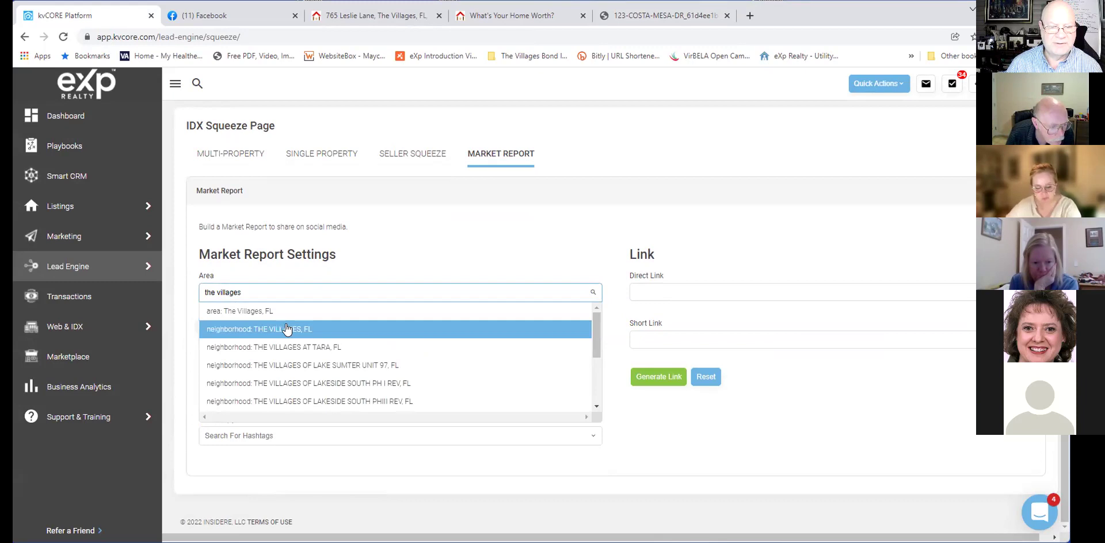
{"action": "left_click", "coordinate": [287, 329]}
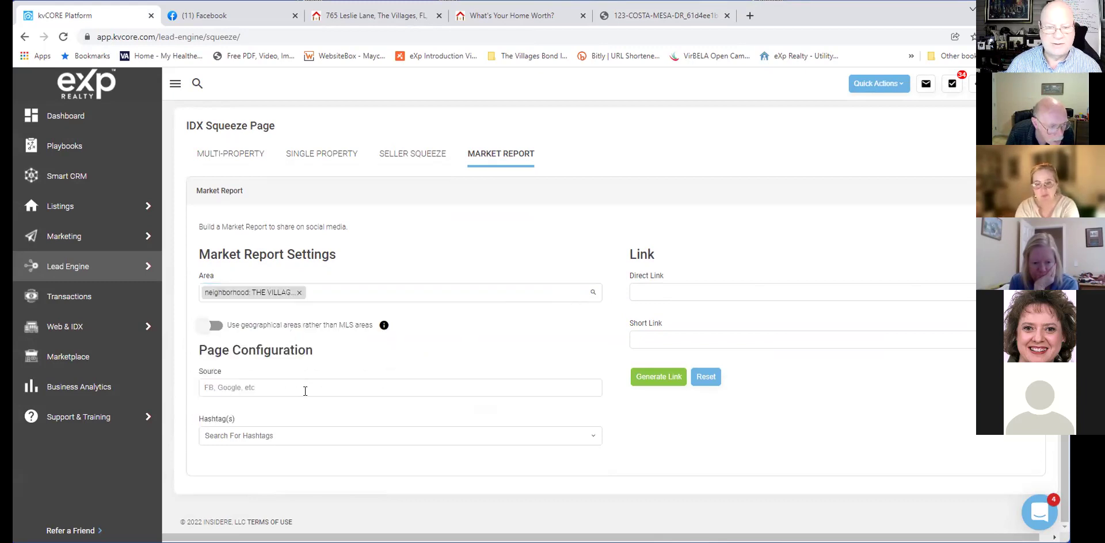
{"action": "left_click", "coordinate": [281, 387]}
{"action": "type", "text": "fb"}
{"action": "left_click", "coordinate": [305, 436]}
{"action": "left_click", "coordinate": [282, 387]}
{"action": "left_click", "coordinate": [288, 440]}
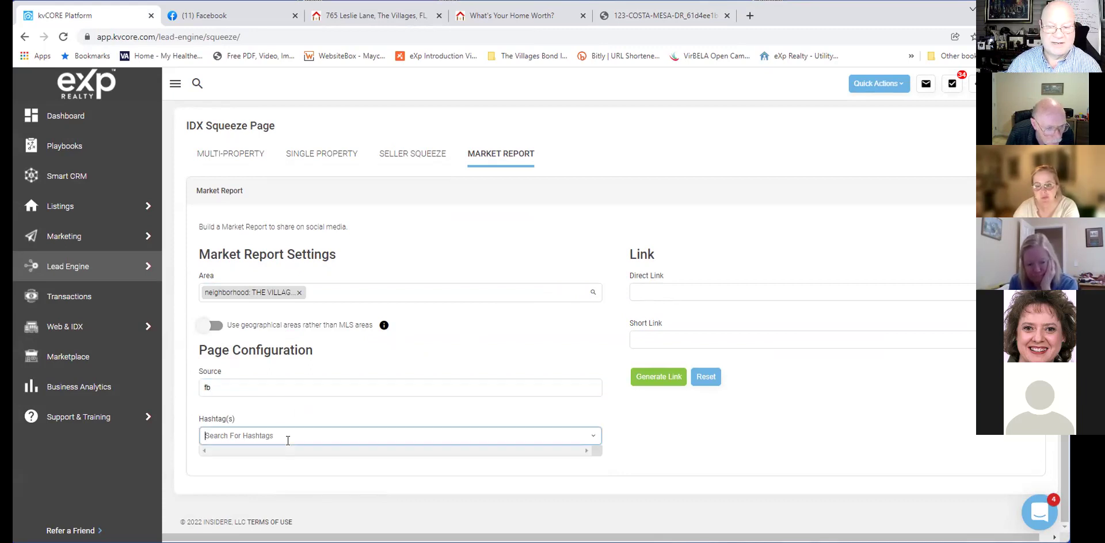
Generate the market report links and copy the short link.
{"action": "left_click", "coordinate": [658, 376]}
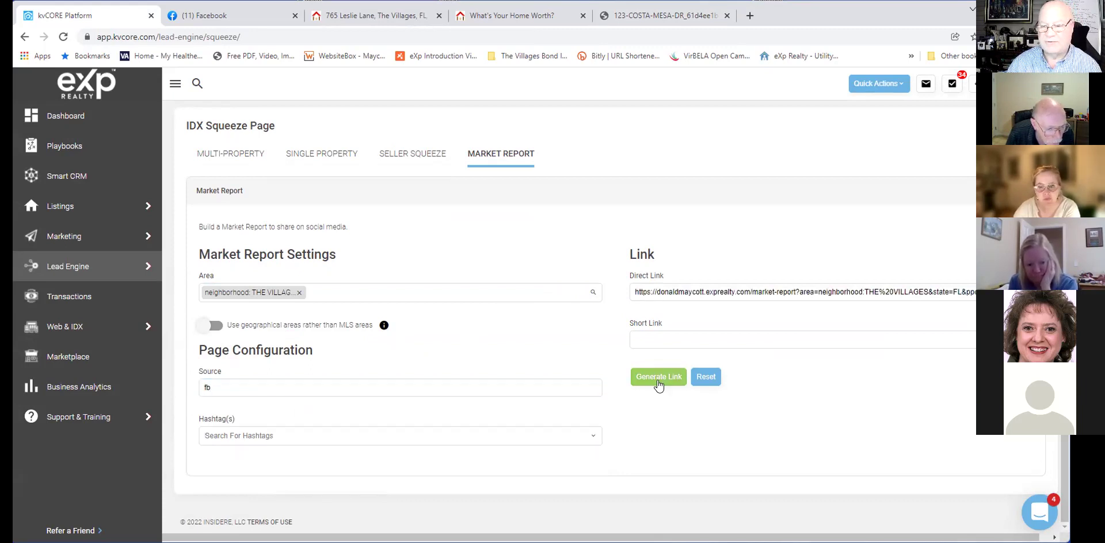
{"action": "left_click", "coordinate": [737, 339]}
{"action": "left_click_drag", "start_coordinate": [738, 336], "coordinate": [614, 340]}
{"action": "key", "text": "ctrl+c"}
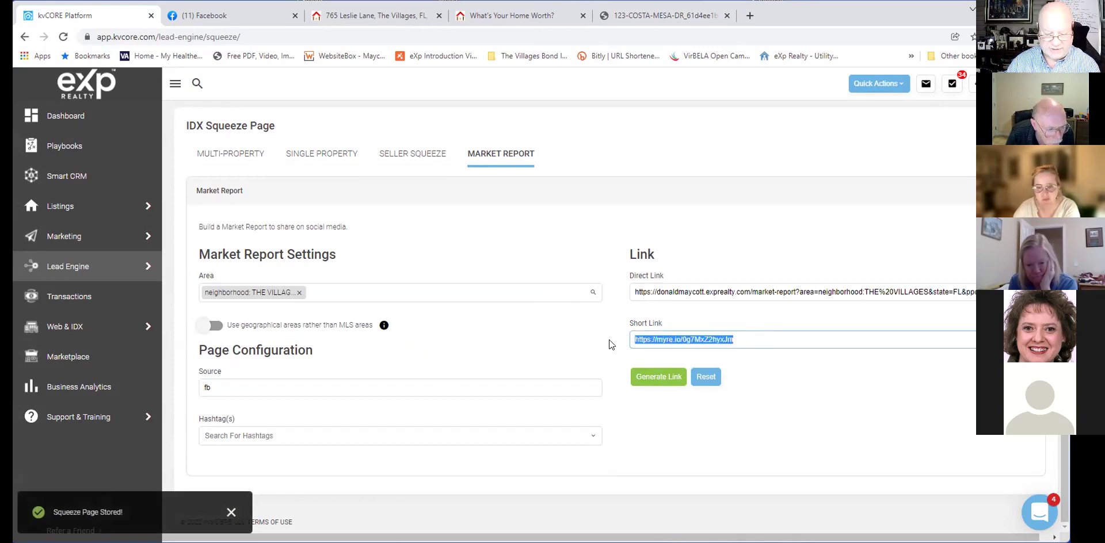
{"action": "left_click", "coordinate": [749, 15]}
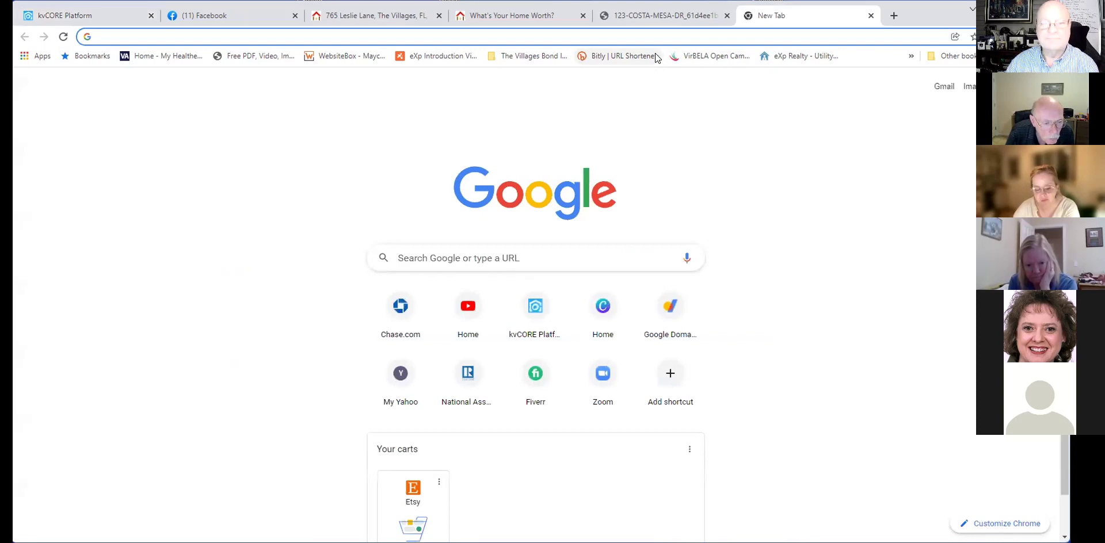
Load the market report short link and look over the top of the page.
{"action": "key", "text": "ctrl+v"}
{"action": "key", "text": "Return"}
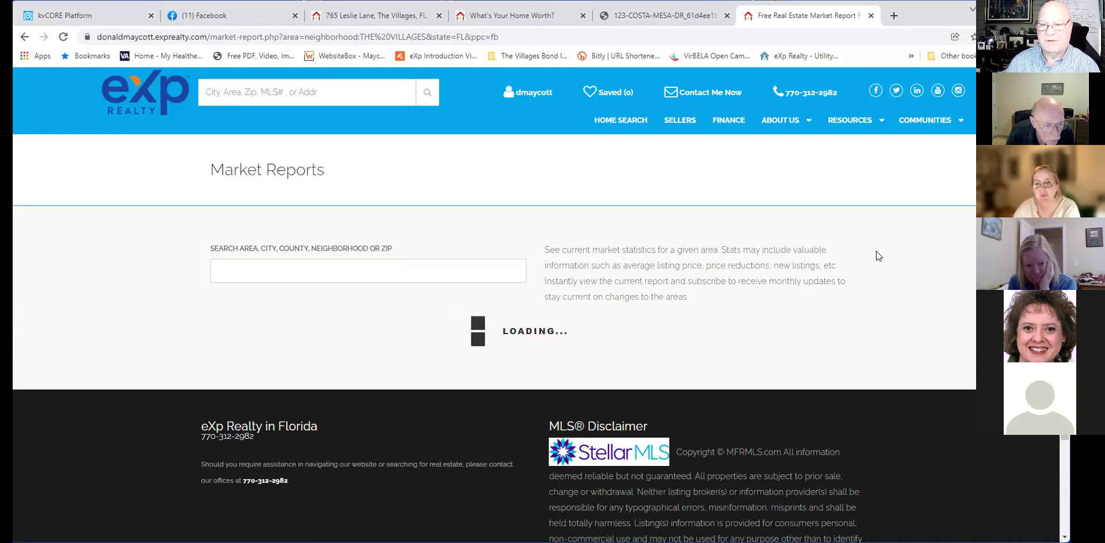
{"action": "scroll", "coordinate": [877, 252], "scroll_direction": "down", "scroll_amount": 1}
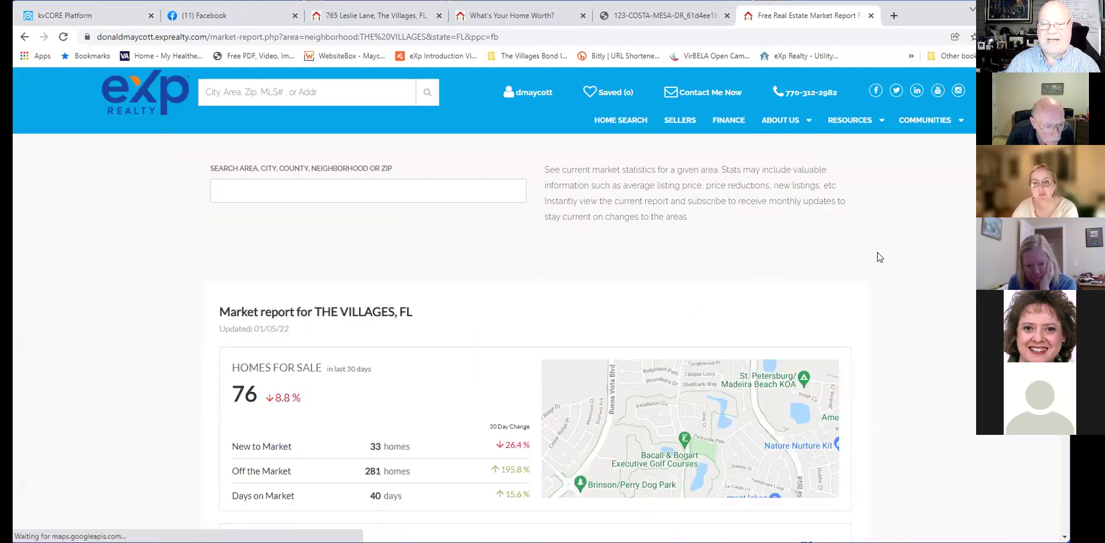
{"action": "scroll", "coordinate": [877, 253], "scroll_direction": "down", "scroll_amount": 1}
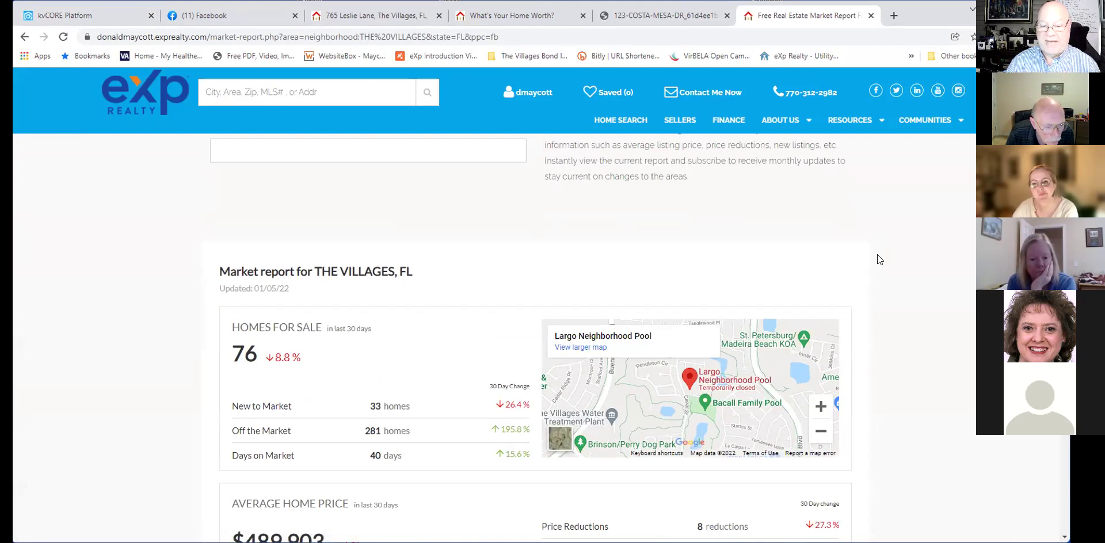
{"action": "scroll", "coordinate": [878, 256], "scroll_direction": "down", "scroll_amount": 1}
{"action": "scroll", "coordinate": [878, 256], "scroll_direction": "up", "scroll_amount": 2}
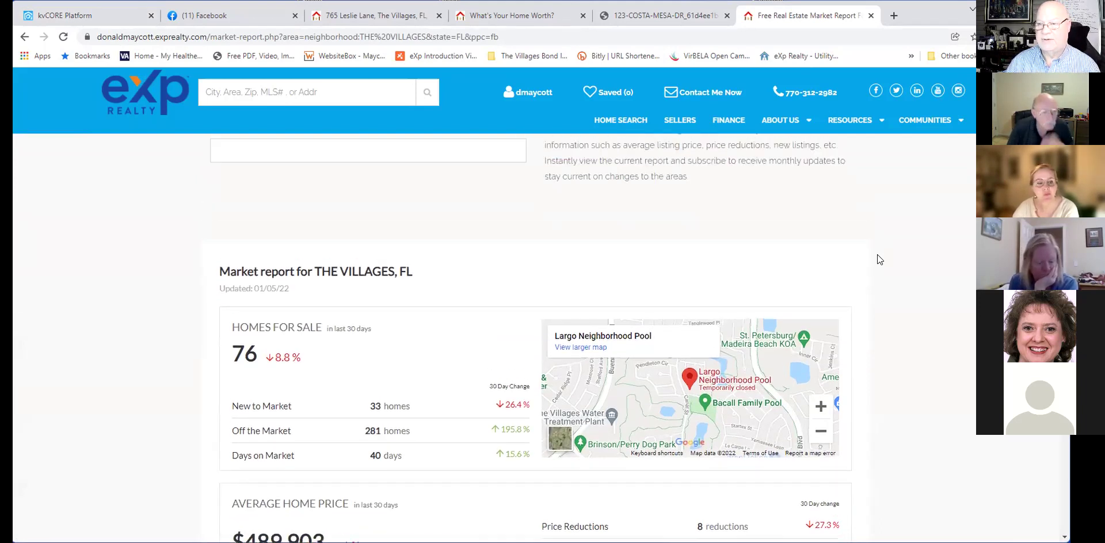
{"action": "scroll", "coordinate": [878, 255], "scroll_direction": "up", "scroll_amount": 1}
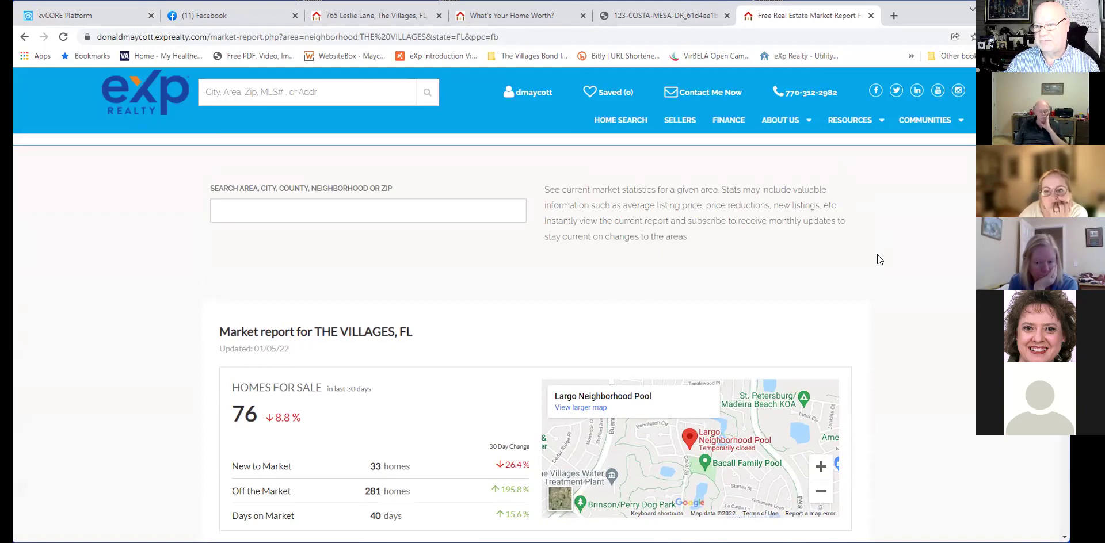
Scroll through The Villages report showing 76 homes for sale averaging $489,903.
{"action": "scroll", "coordinate": [879, 259], "scroll_direction": "down", "scroll_amount": 2}
{"action": "scroll", "coordinate": [877, 260], "scroll_direction": "down", "scroll_amount": 1}
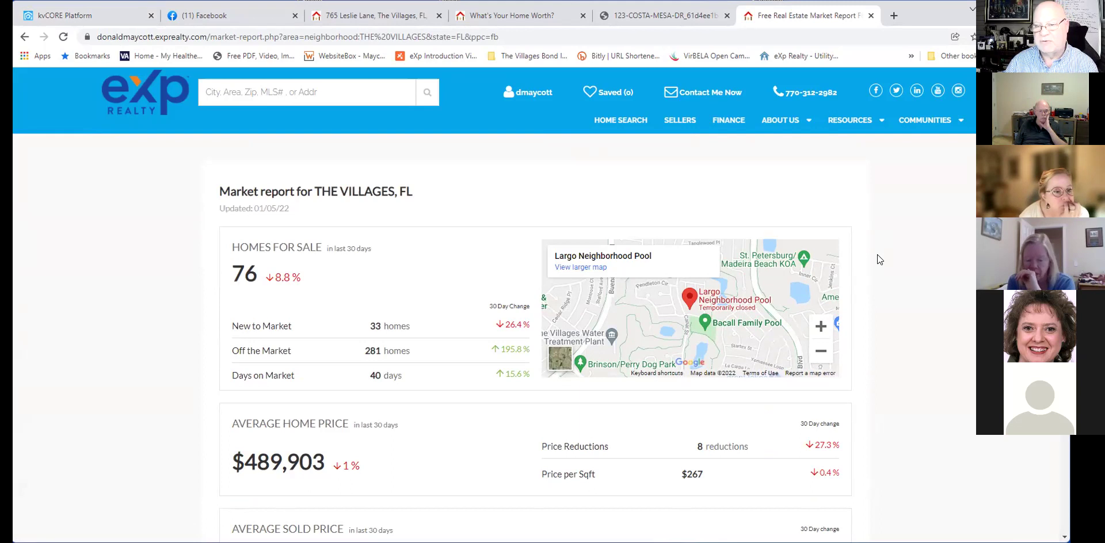
{"action": "scroll", "coordinate": [877, 259], "scroll_direction": "down", "scroll_amount": 1}
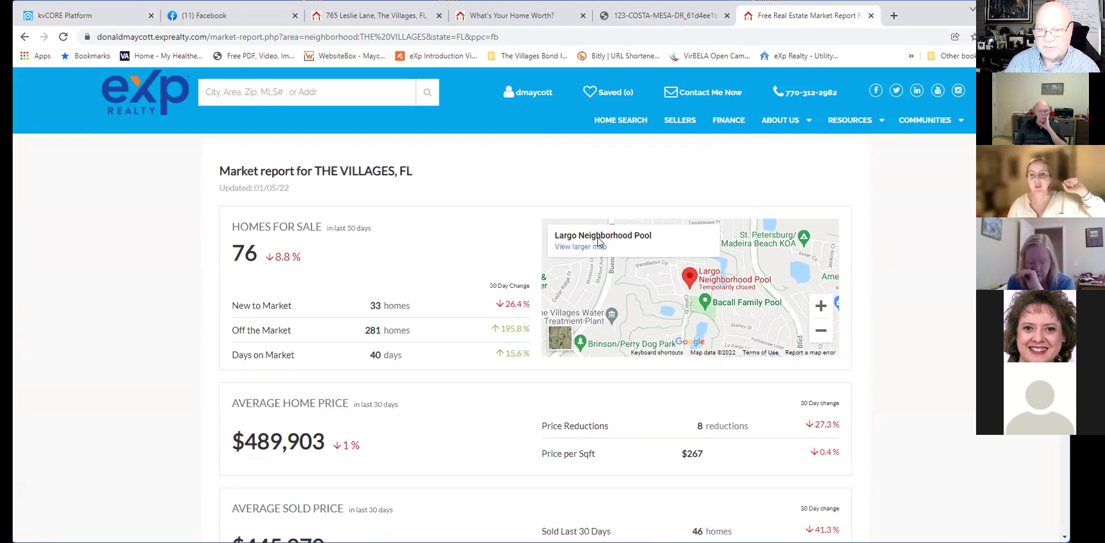
{"action": "scroll", "coordinate": [876, 293], "scroll_direction": "down", "scroll_amount": 2}
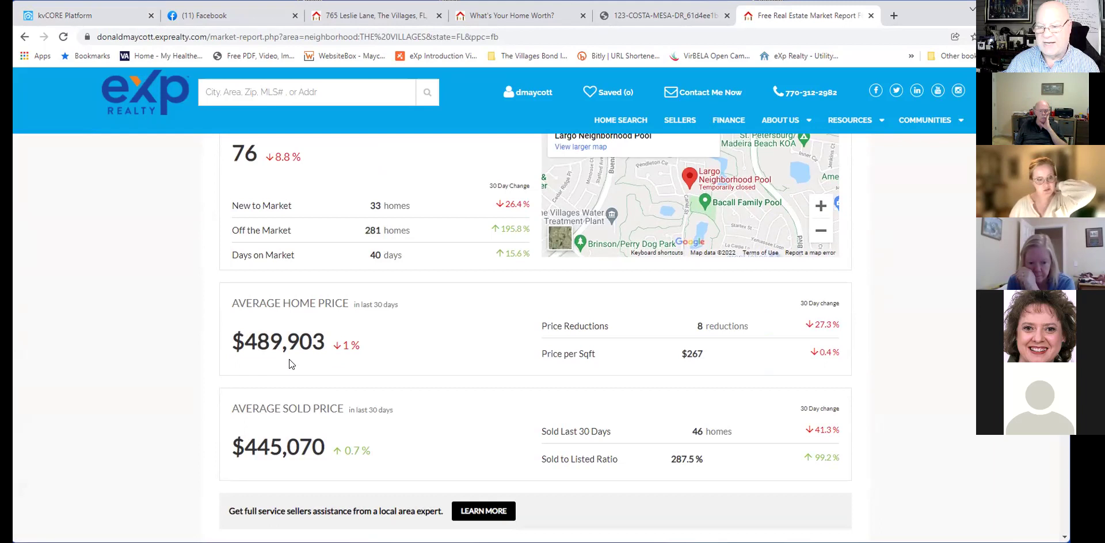
{"action": "scroll", "coordinate": [289, 359], "scroll_direction": "down", "scroll_amount": 2}
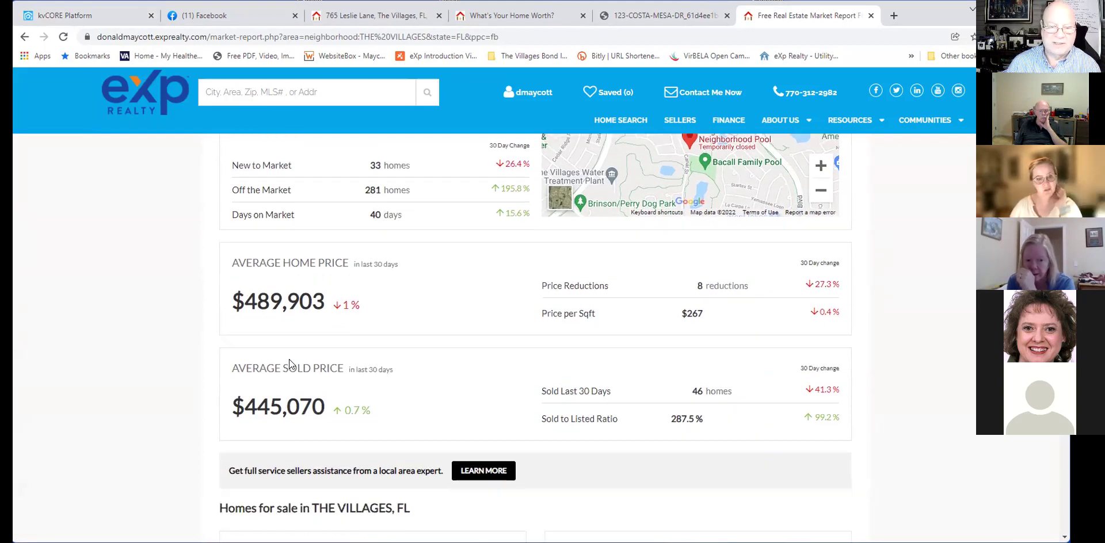
{"action": "scroll", "coordinate": [417, 344], "scroll_direction": "down", "scroll_amount": 2}
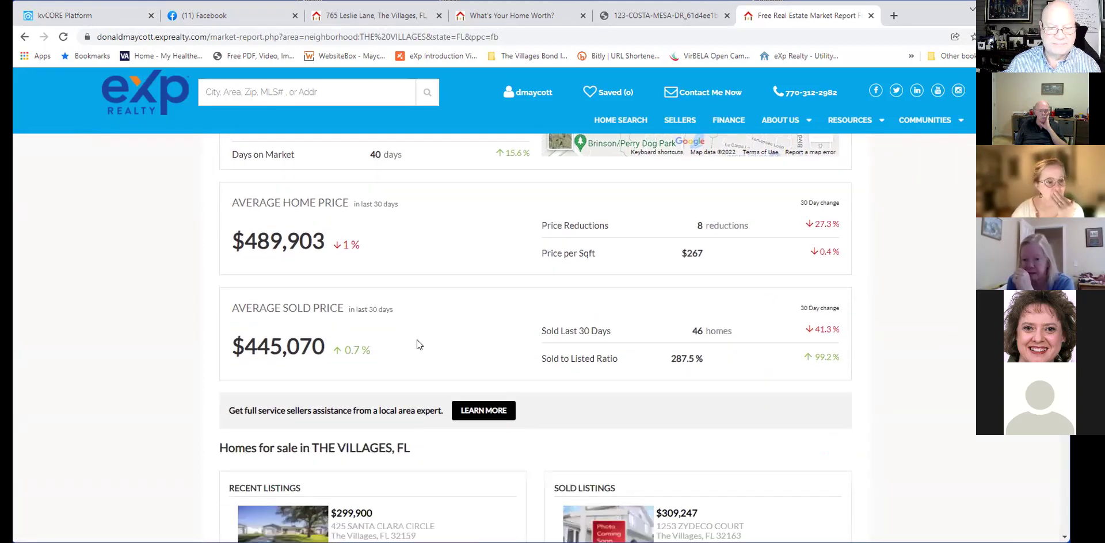
{"action": "scroll", "coordinate": [417, 343], "scroll_direction": "down", "scroll_amount": 2}
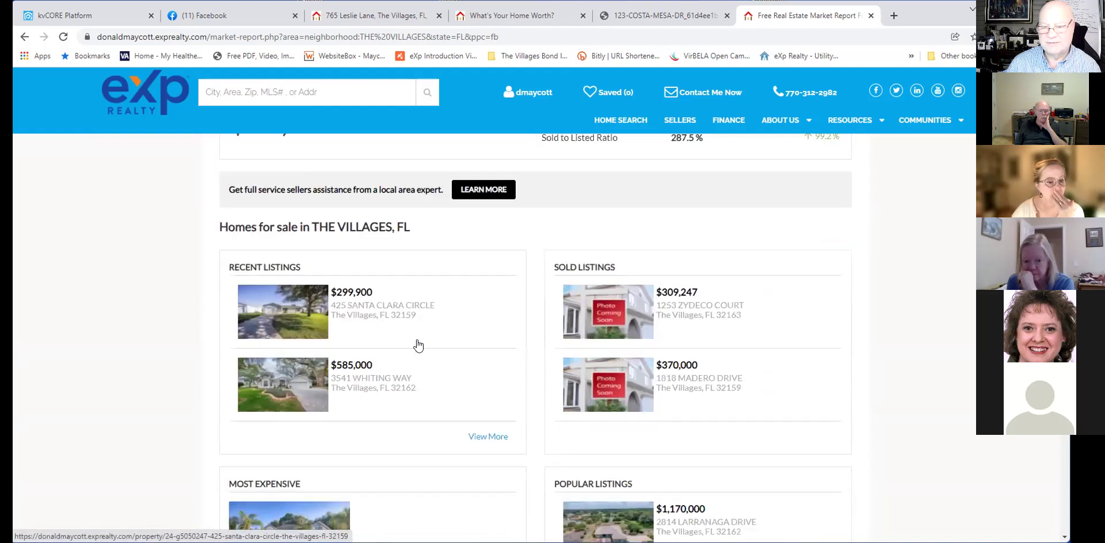
{"action": "scroll", "coordinate": [418, 344], "scroll_direction": "up", "scroll_amount": 6}
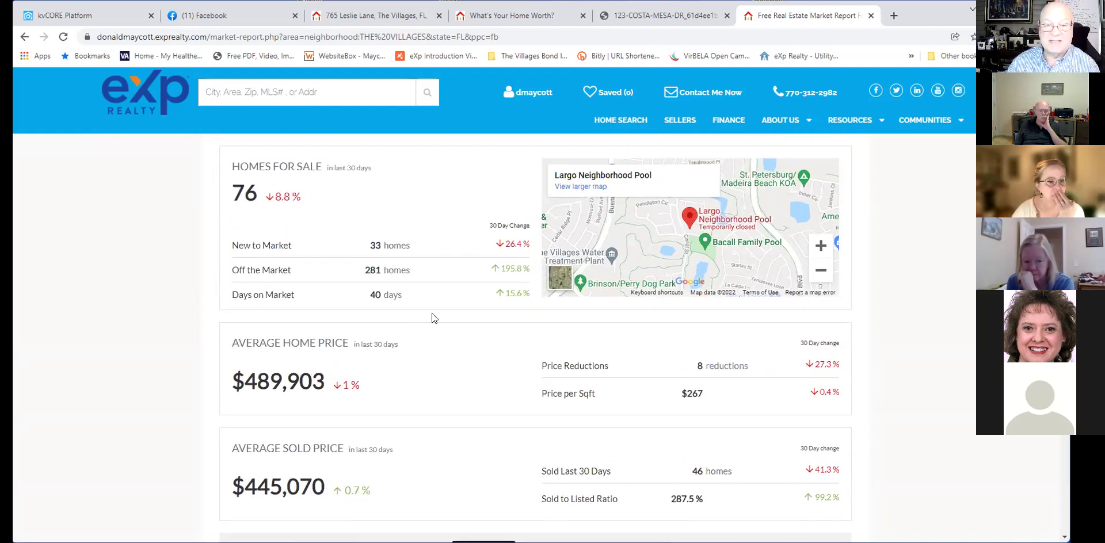
{"action": "scroll", "coordinate": [432, 314], "scroll_direction": "up", "scroll_amount": 5}
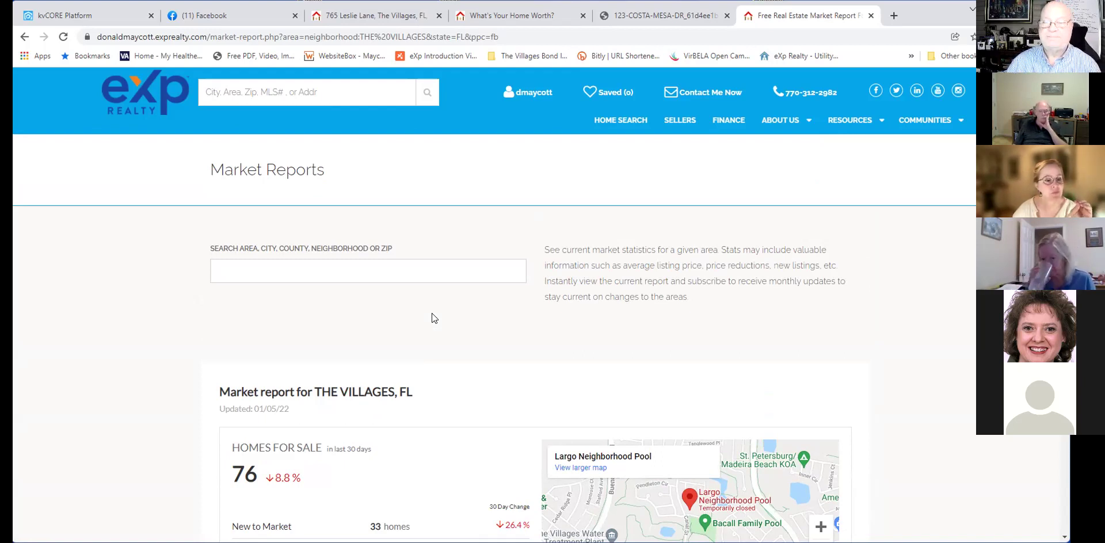
{"action": "scroll", "coordinate": [432, 313], "scroll_direction": "down", "scroll_amount": 3}
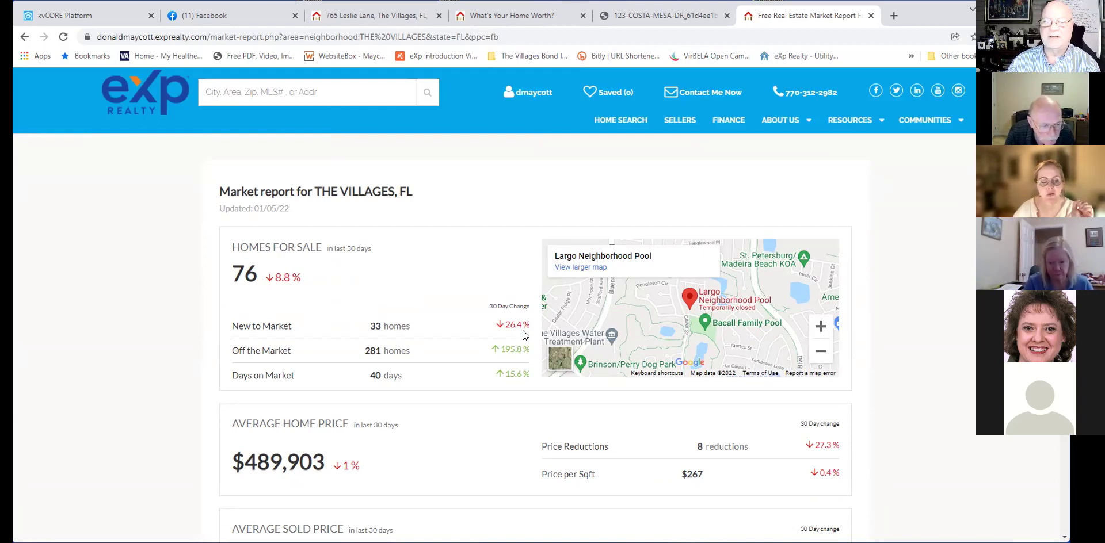
{"action": "scroll", "coordinate": [525, 335], "scroll_direction": "down", "scroll_amount": 1}
{"action": "scroll", "coordinate": [522, 336], "scroll_direction": "down", "scroll_amount": 1}
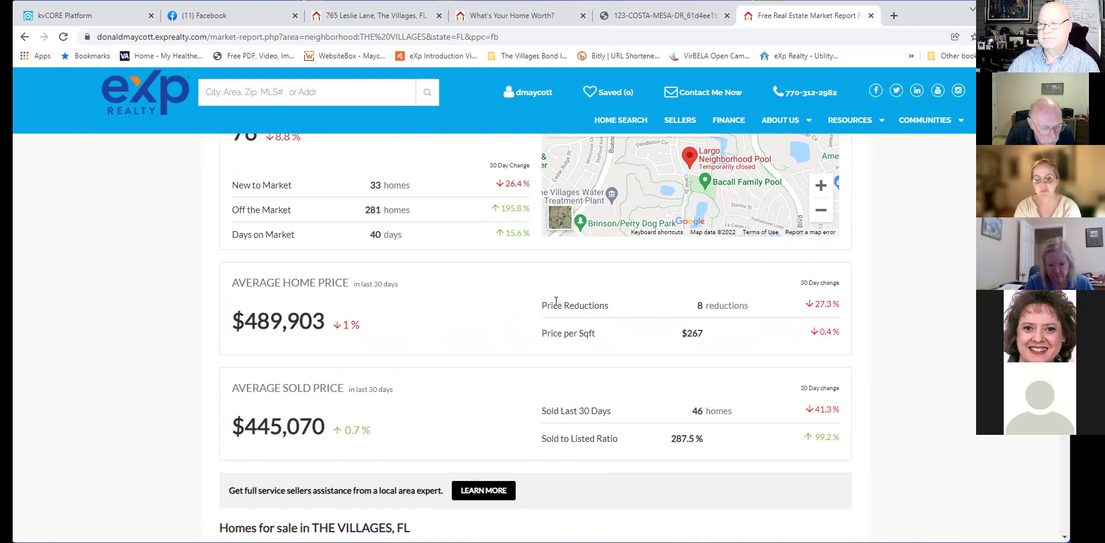
{"action": "scroll", "coordinate": [556, 301], "scroll_direction": "up", "scroll_amount": 4}
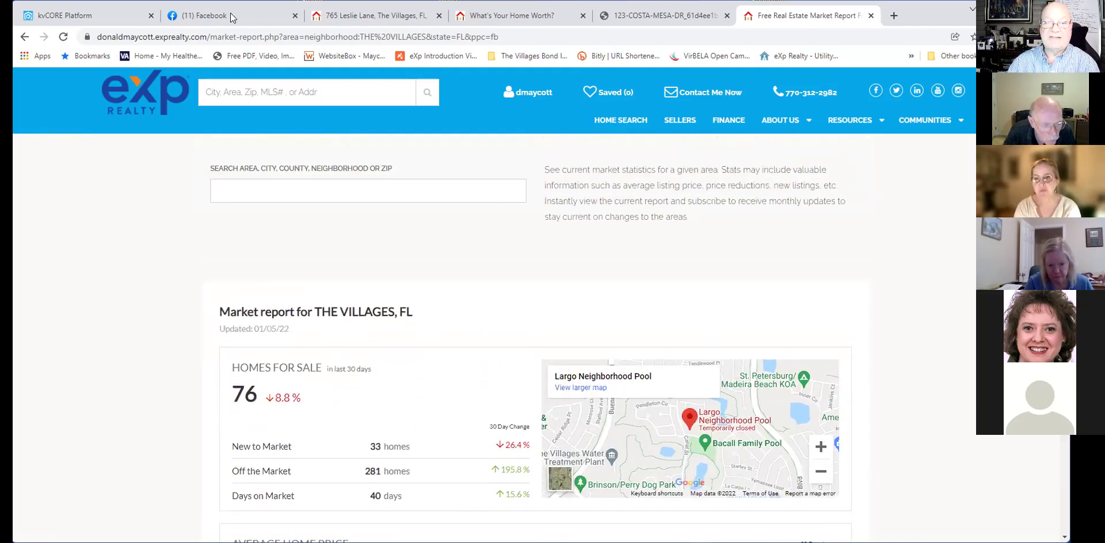
Check the Facebook and squeeze page builder tabs, then come back to the market report preview.
{"action": "left_click", "coordinate": [230, 16]}
{"action": "left_click", "coordinate": [104, 17]}
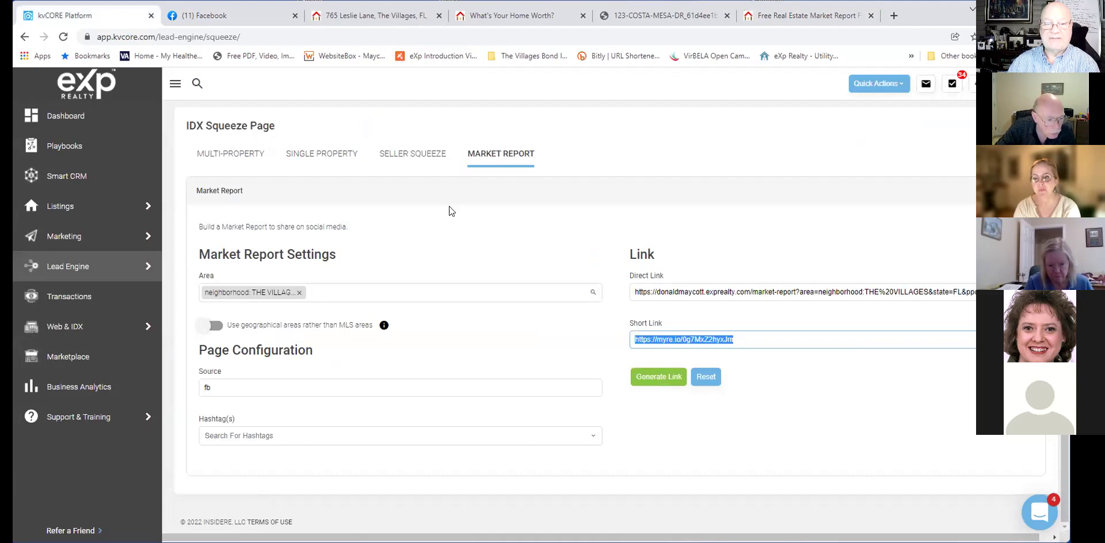
{"action": "scroll", "coordinate": [427, 204], "scroll_direction": "up", "scroll_amount": 2}
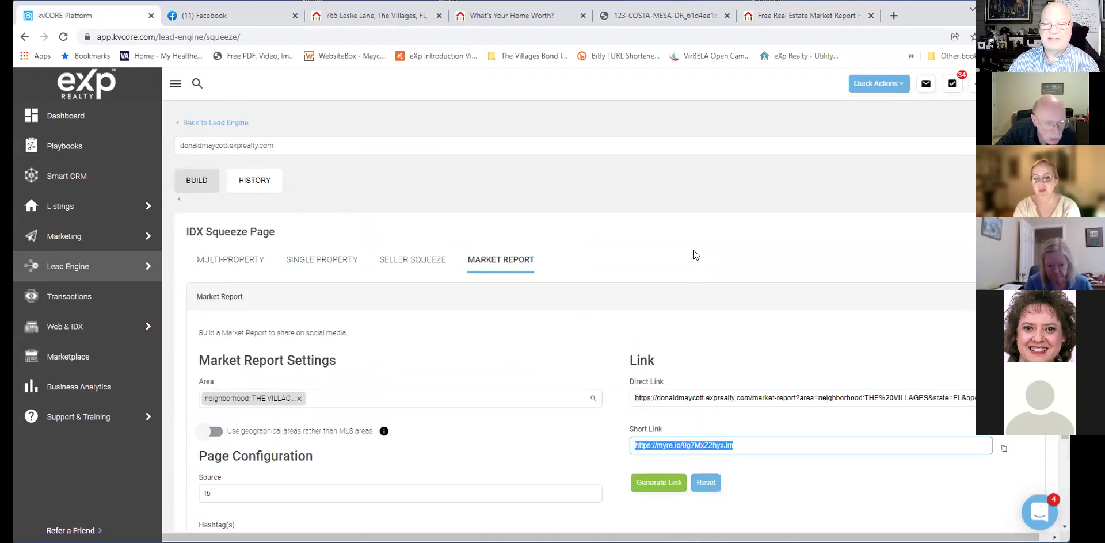
{"action": "scroll", "coordinate": [693, 254], "scroll_direction": "down", "scroll_amount": 1}
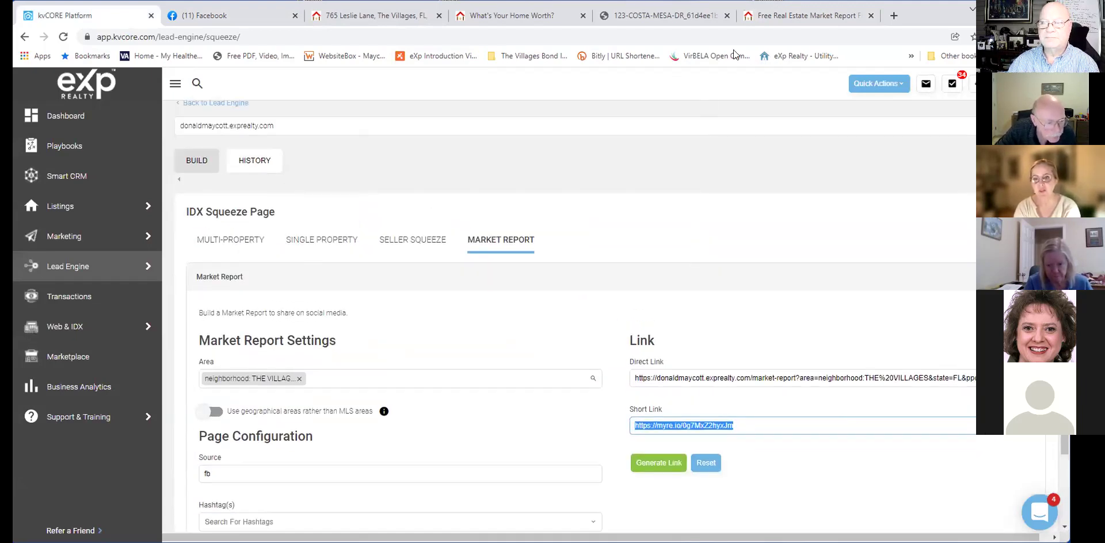
{"action": "left_click", "coordinate": [789, 17]}
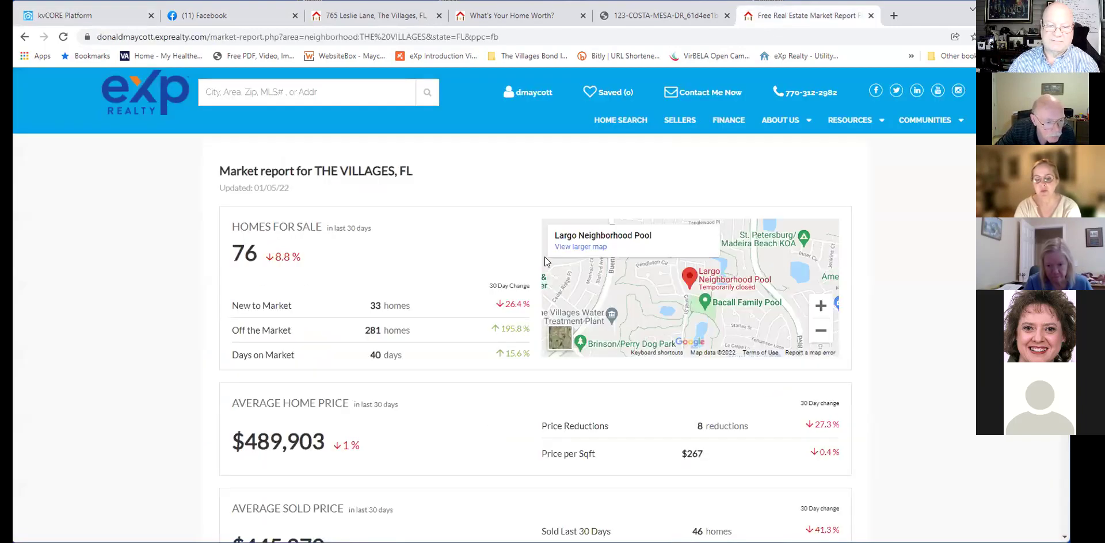
Review the Villages market report: $445,070 average sold price and 46 homes sold in 30 days.
{"action": "scroll", "coordinate": [544, 261], "scroll_direction": "down", "scroll_amount": 2}
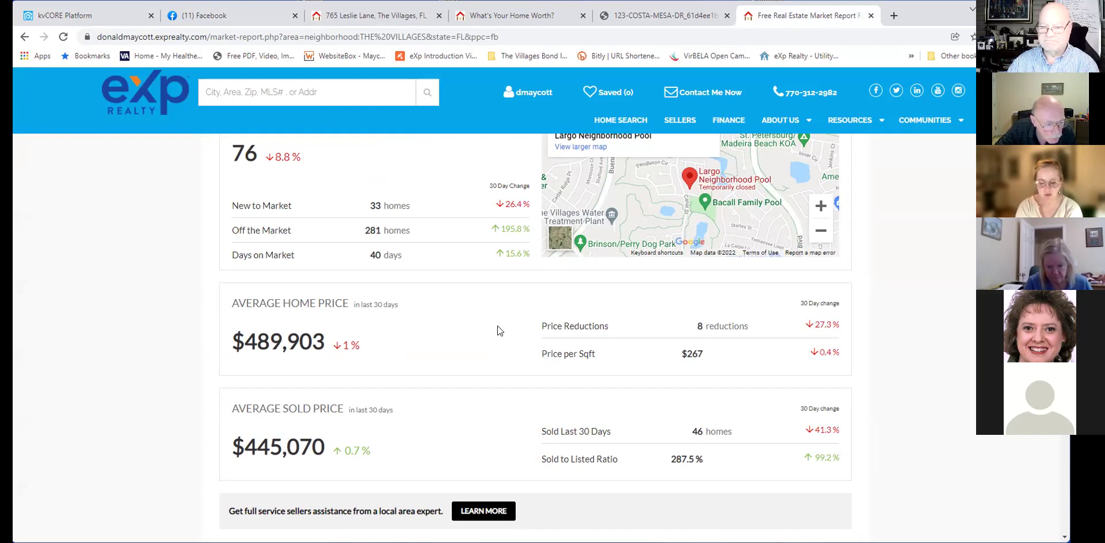
{"action": "scroll", "coordinate": [497, 330], "scroll_direction": "up", "scroll_amount": 1}
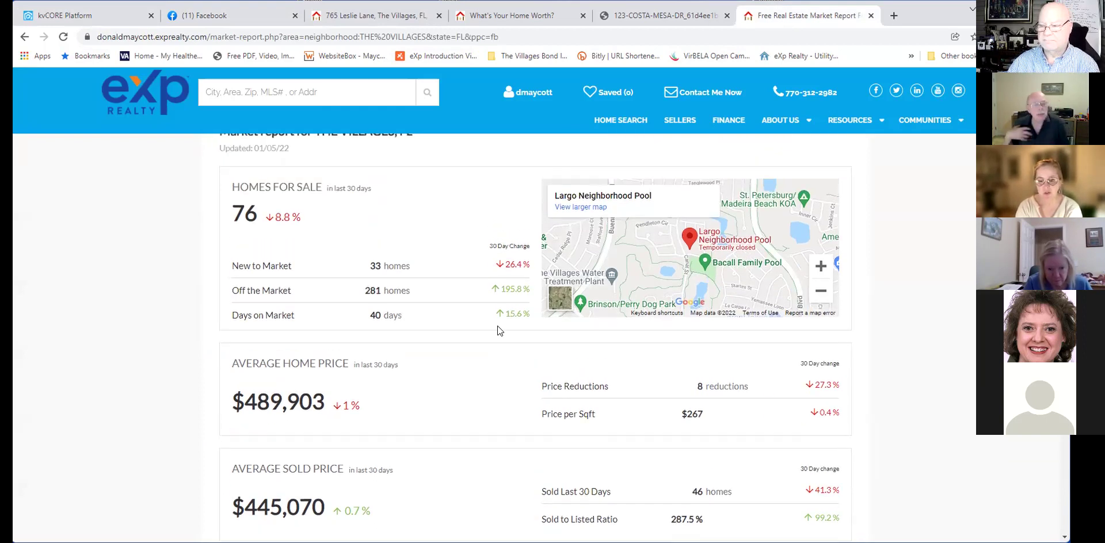
{"action": "scroll", "coordinate": [497, 331], "scroll_direction": "down", "scroll_amount": 1}
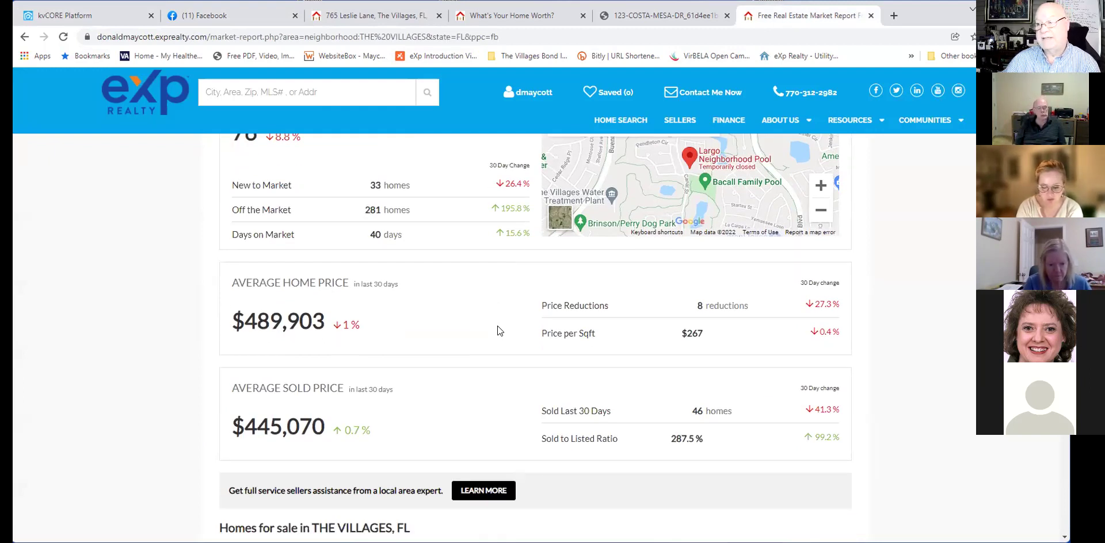
{"action": "scroll", "coordinate": [498, 330], "scroll_direction": "down", "scroll_amount": 1}
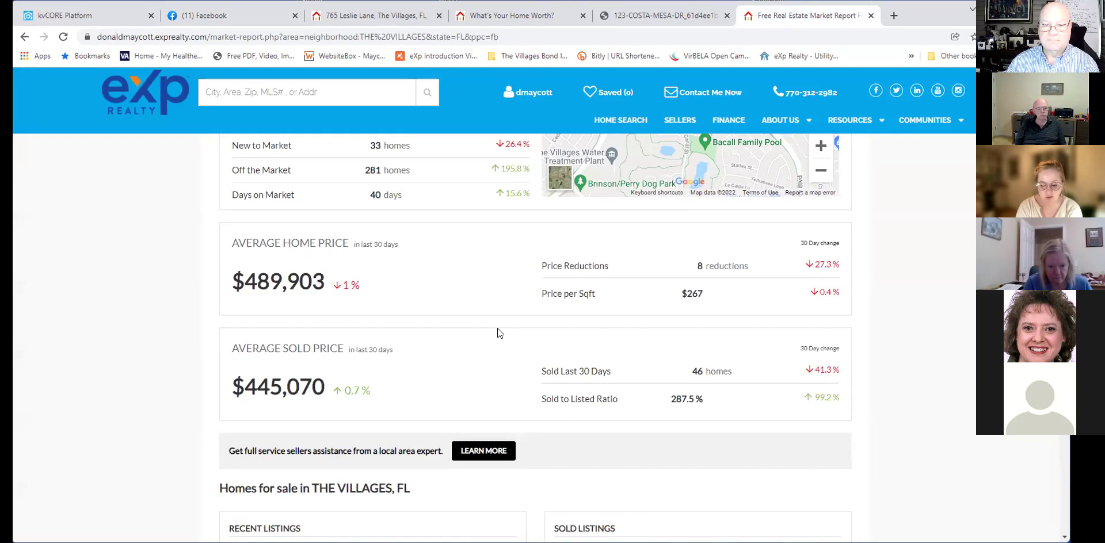
{"action": "scroll", "coordinate": [498, 332], "scroll_direction": "down", "scroll_amount": 1}
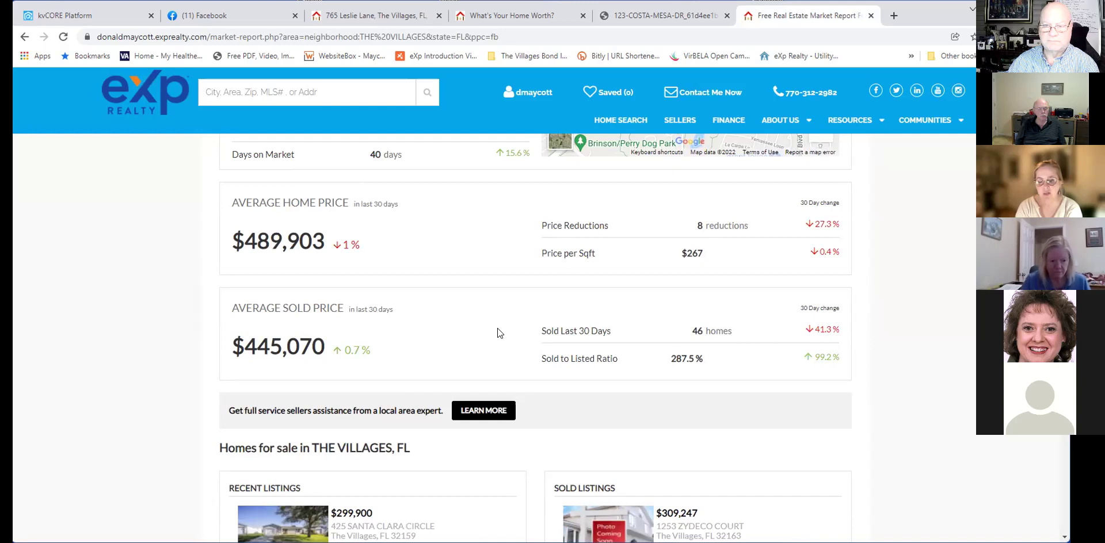
{"action": "scroll", "coordinate": [498, 329], "scroll_direction": "up", "scroll_amount": 1}
{"action": "scroll", "coordinate": [497, 333], "scroll_direction": "up", "scroll_amount": 1}
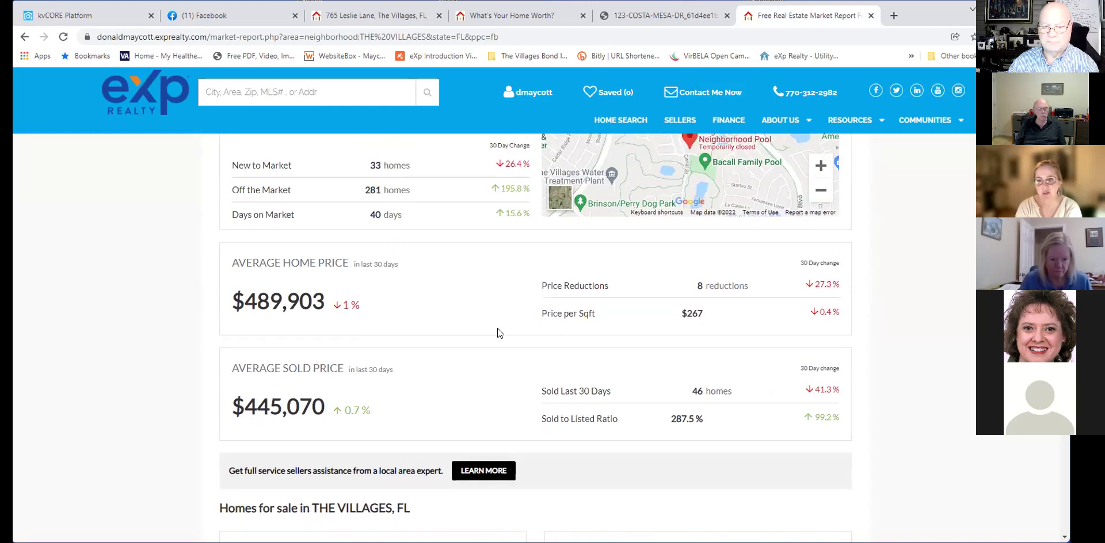
{"action": "scroll", "coordinate": [497, 332], "scroll_direction": "up", "scroll_amount": 1}
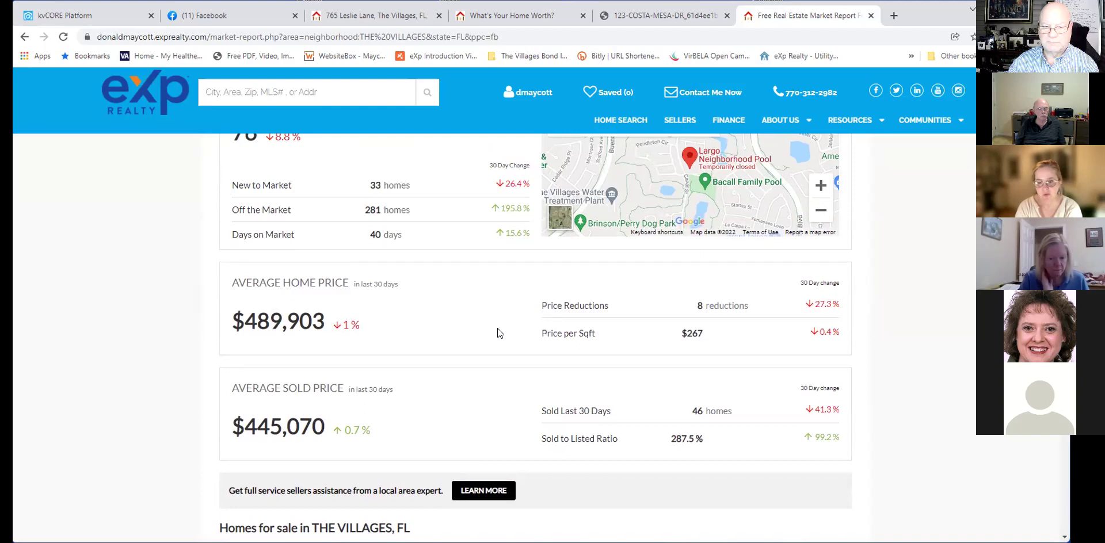
{"action": "scroll", "coordinate": [497, 328], "scroll_direction": "up", "scroll_amount": 2}
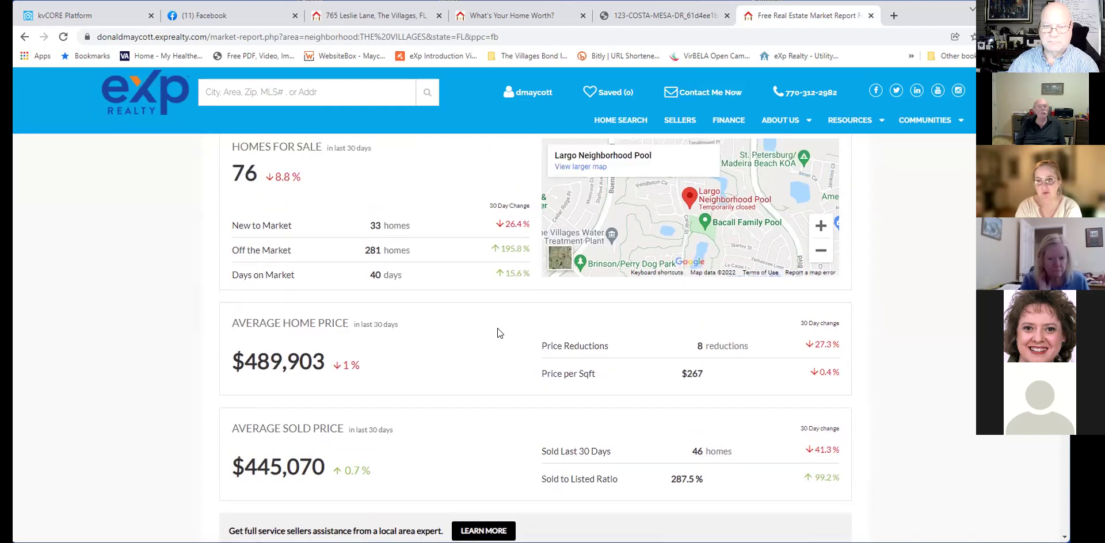
{"action": "scroll", "coordinate": [497, 333], "scroll_direction": "up", "scroll_amount": 1}
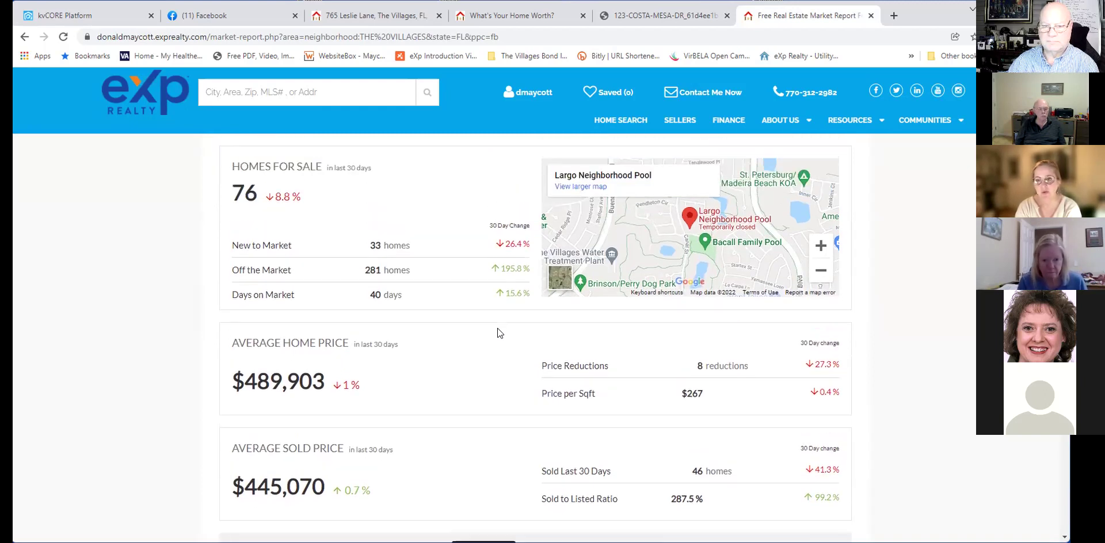
{"action": "scroll", "coordinate": [498, 332], "scroll_direction": "down", "scroll_amount": 1}
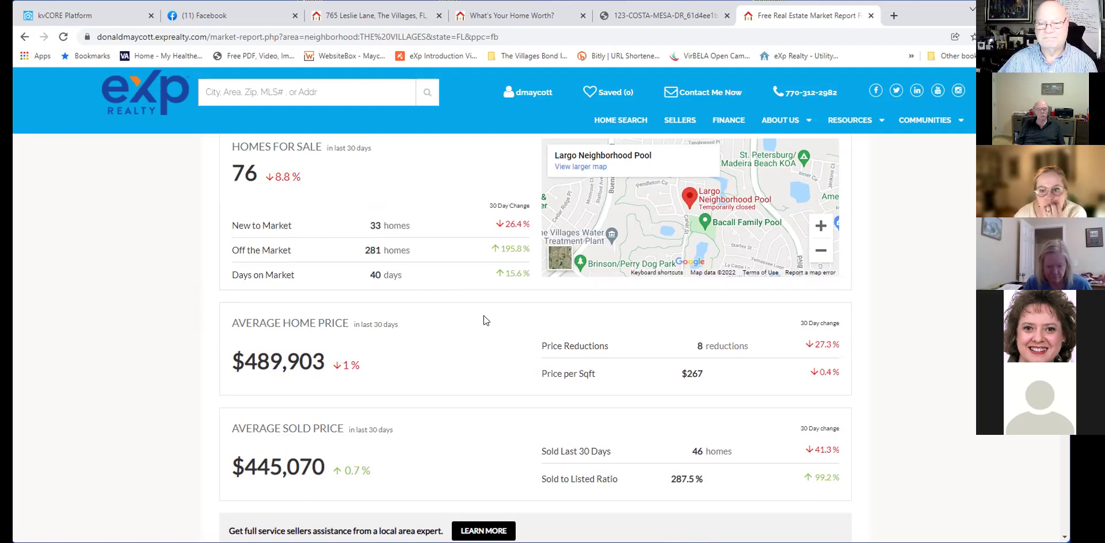
Scroll the full Villages, FL report ($267 per sqft, 287.5% sold-to-listed), then return to kvCORE.
{"action": "scroll", "coordinate": [483, 321], "scroll_direction": "down", "scroll_amount": 1}
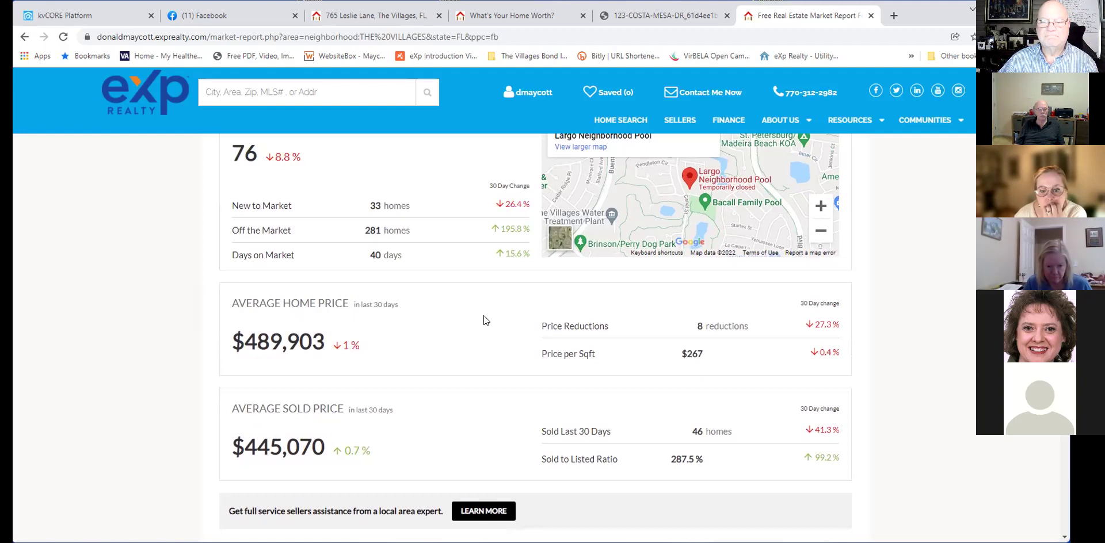
{"action": "scroll", "coordinate": [483, 320], "scroll_direction": "down", "scroll_amount": 1}
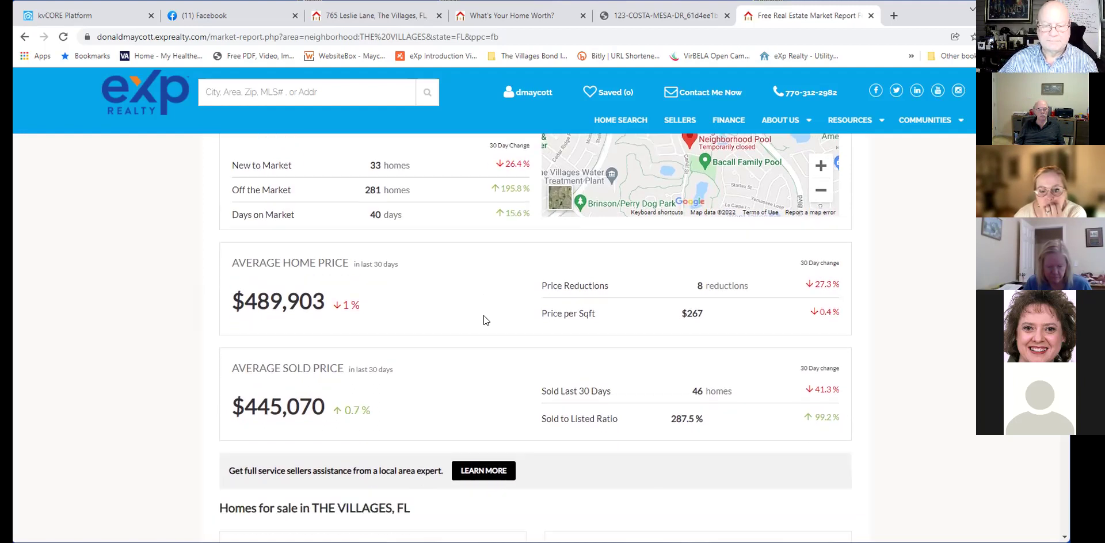
{"action": "scroll", "coordinate": [484, 321], "scroll_direction": "up", "scroll_amount": 1}
{"action": "scroll", "coordinate": [485, 321], "scroll_direction": "down", "scroll_amount": 6}
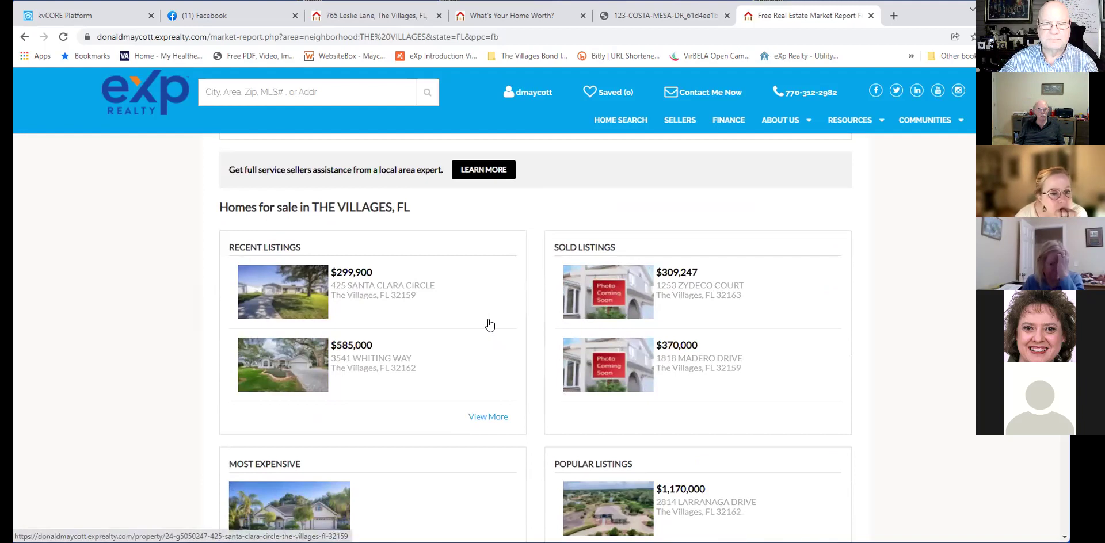
{"action": "scroll", "coordinate": [489, 325], "scroll_direction": "down", "scroll_amount": 1}
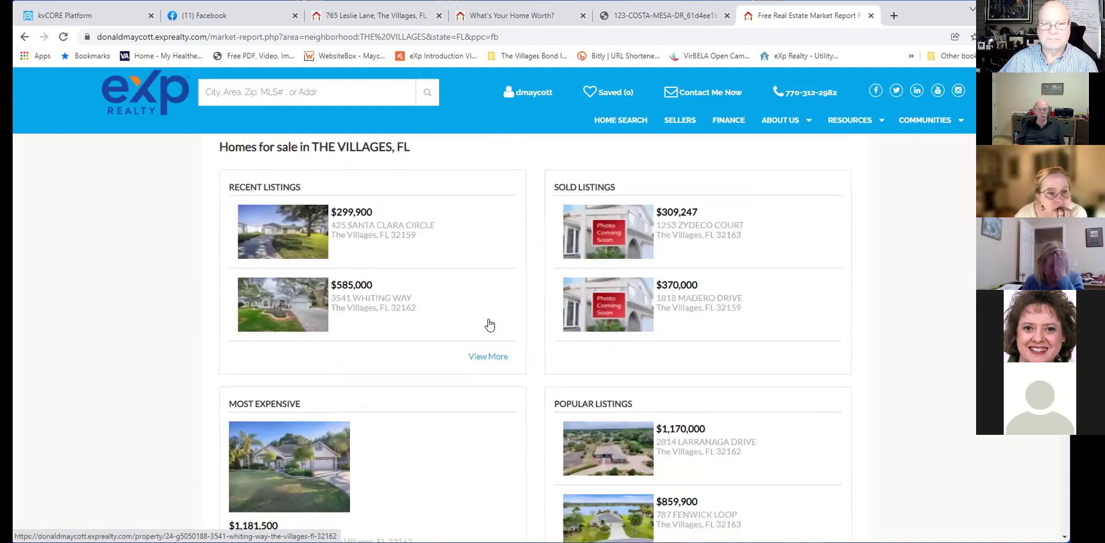
{"action": "scroll", "coordinate": [489, 325], "scroll_direction": "down", "scroll_amount": 1}
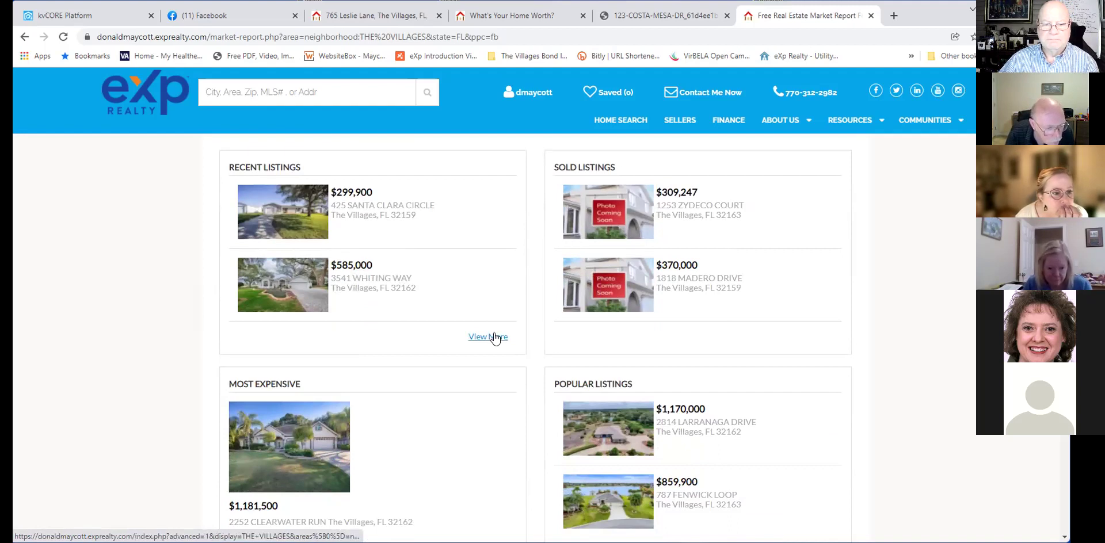
{"action": "scroll", "coordinate": [495, 332], "scroll_direction": "down", "scroll_amount": 2}
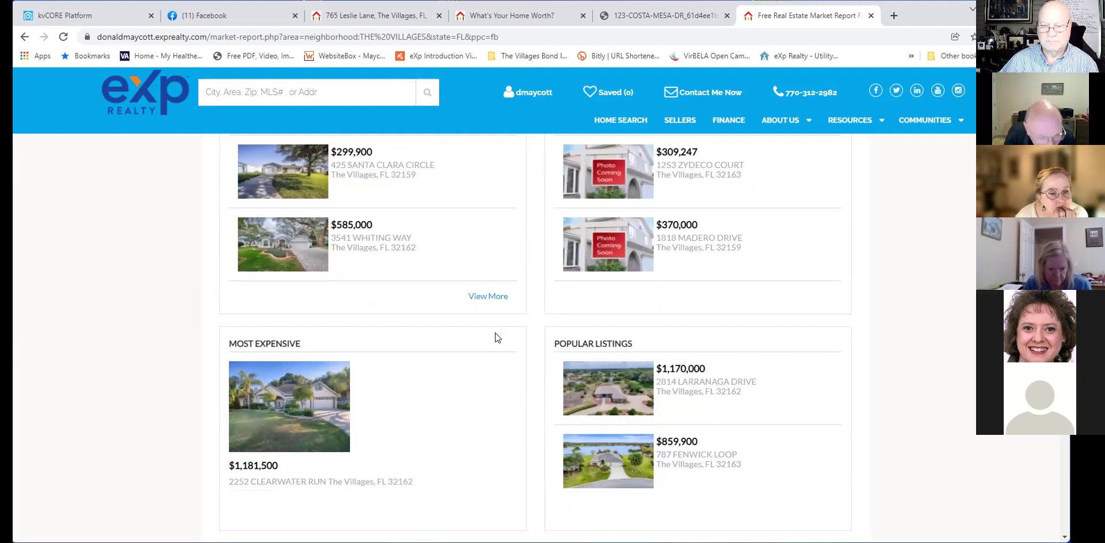
{"action": "scroll", "coordinate": [495, 334], "scroll_direction": "down", "scroll_amount": 1}
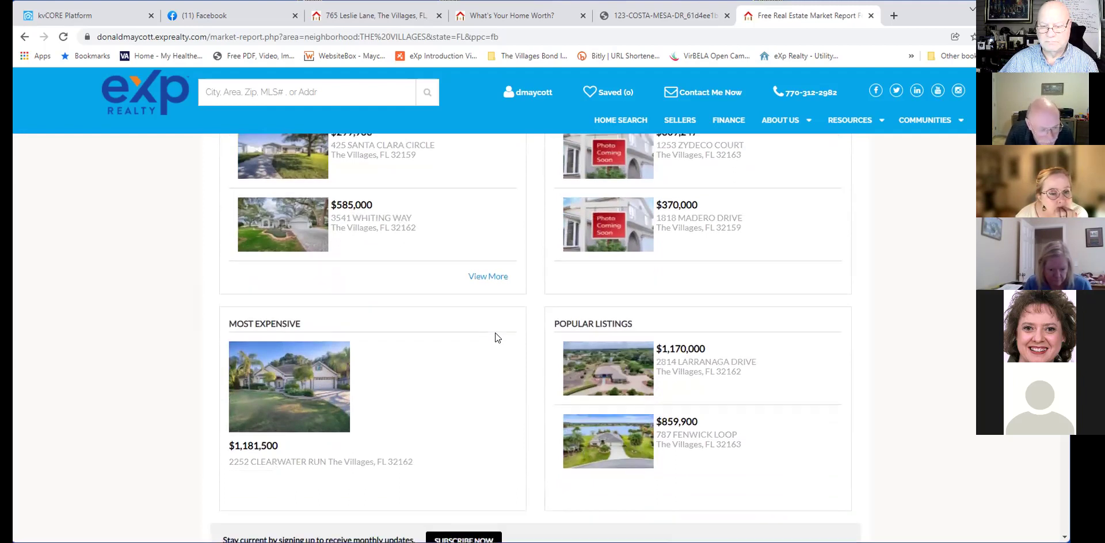
{"action": "scroll", "coordinate": [495, 333], "scroll_direction": "down", "scroll_amount": 3}
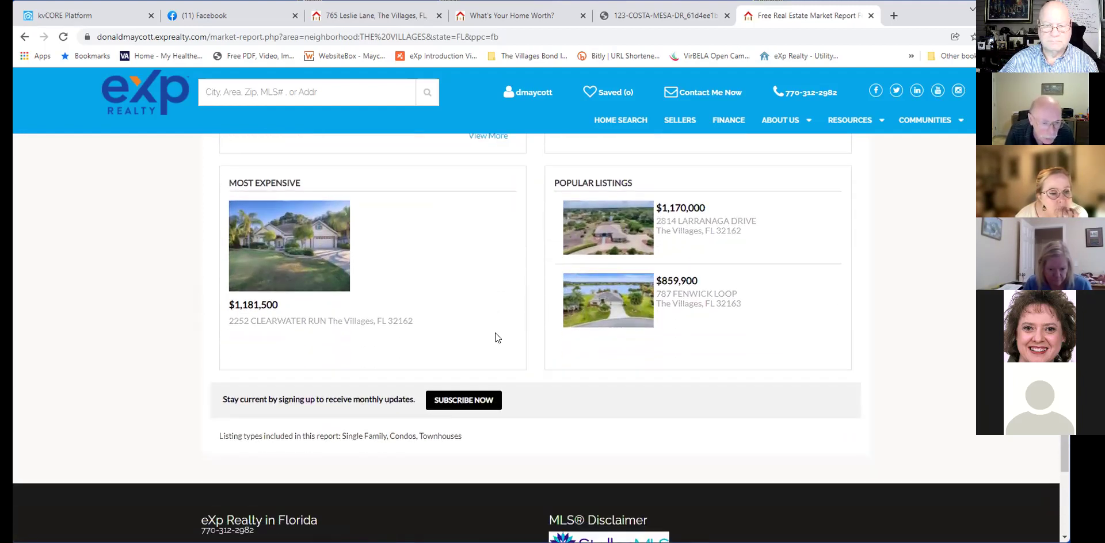
{"action": "scroll", "coordinate": [495, 338], "scroll_direction": "up", "scroll_amount": 2}
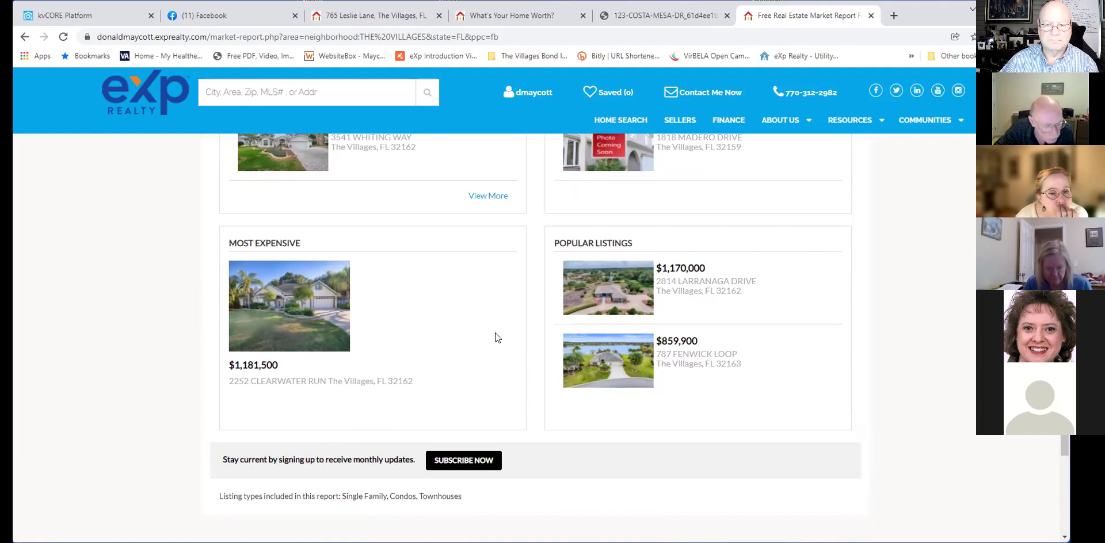
{"action": "scroll", "coordinate": [496, 338], "scroll_direction": "down", "scroll_amount": 2}
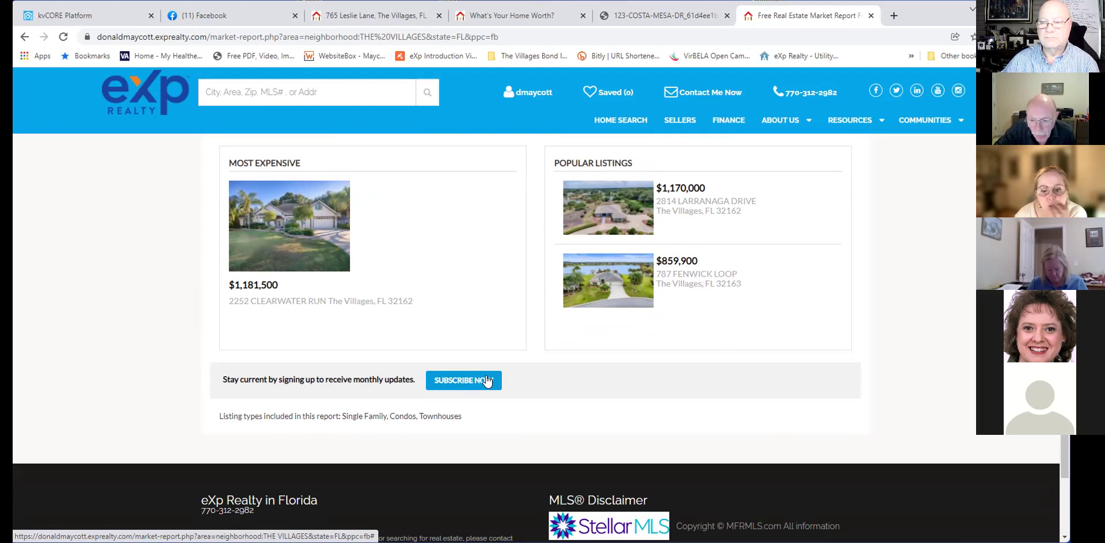
{"action": "scroll", "coordinate": [487, 381], "scroll_direction": "up", "scroll_amount": 5}
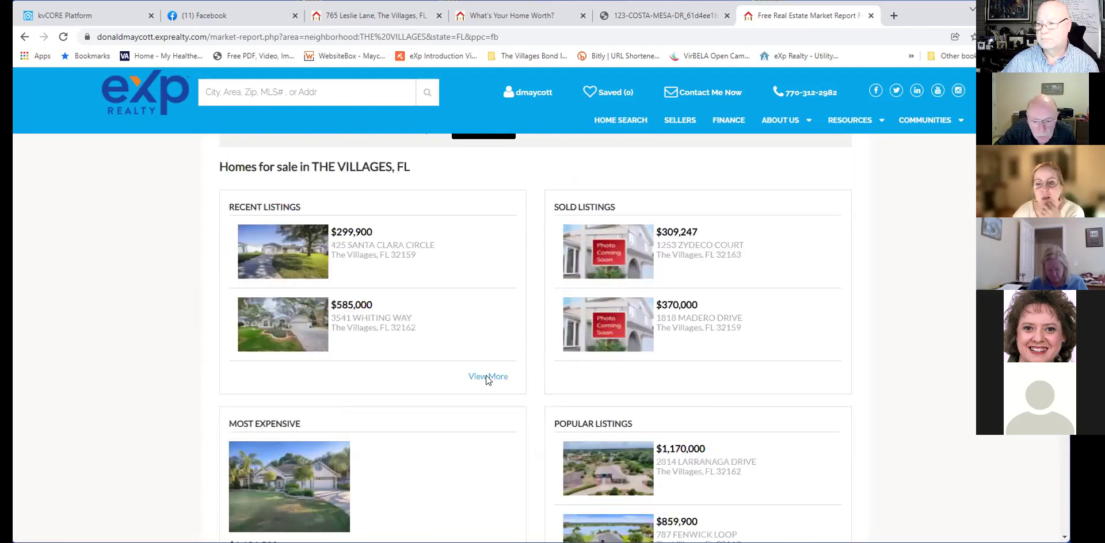
{"action": "scroll", "coordinate": [486, 374], "scroll_direction": "up", "scroll_amount": 10}
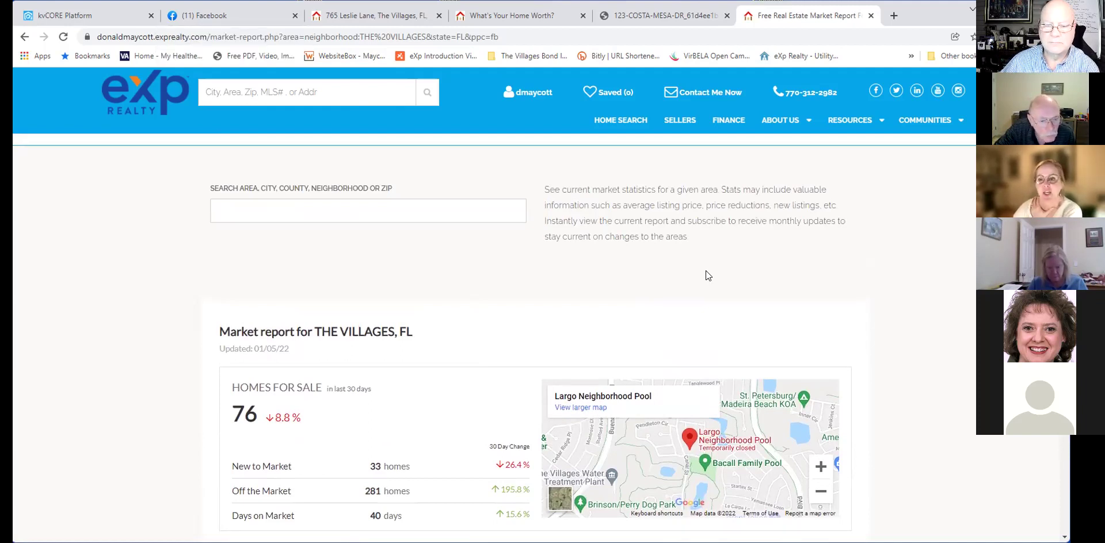
{"action": "scroll", "coordinate": [705, 271], "scroll_direction": "up", "scroll_amount": 1}
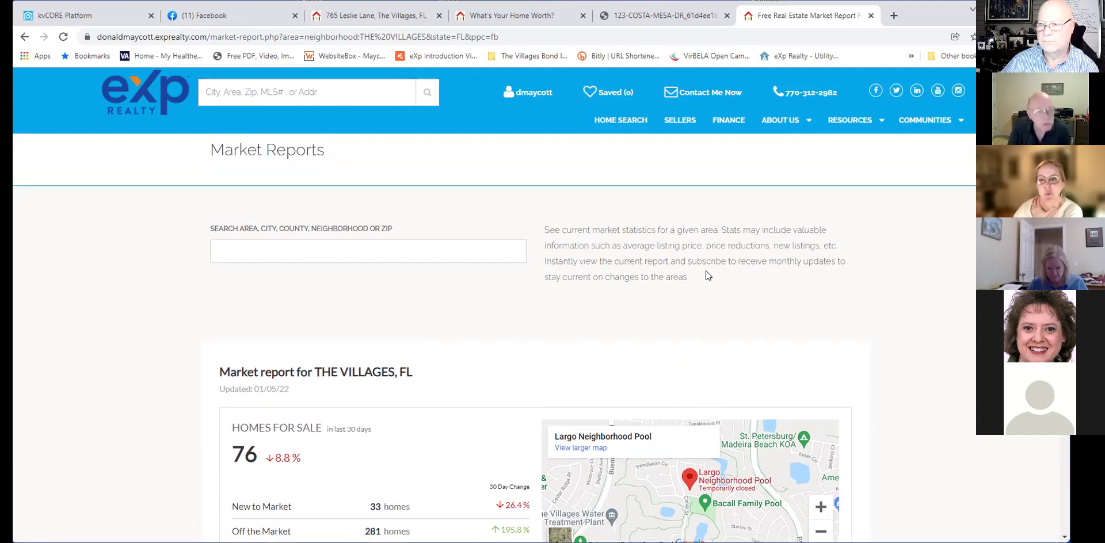
{"action": "scroll", "coordinate": [705, 271], "scroll_direction": "down", "scroll_amount": 1}
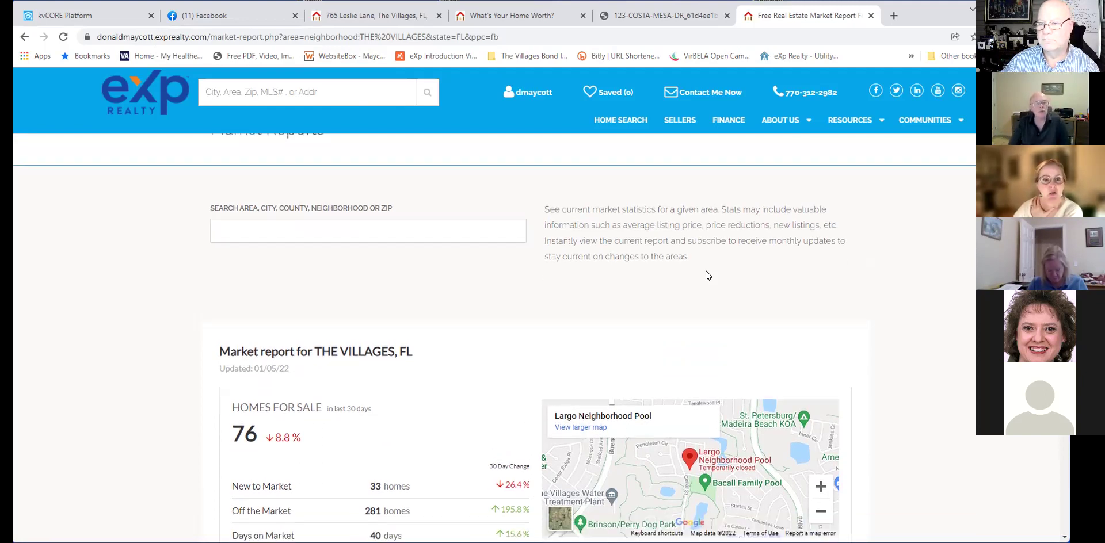
{"action": "scroll", "coordinate": [706, 271], "scroll_direction": "down", "scroll_amount": 2}
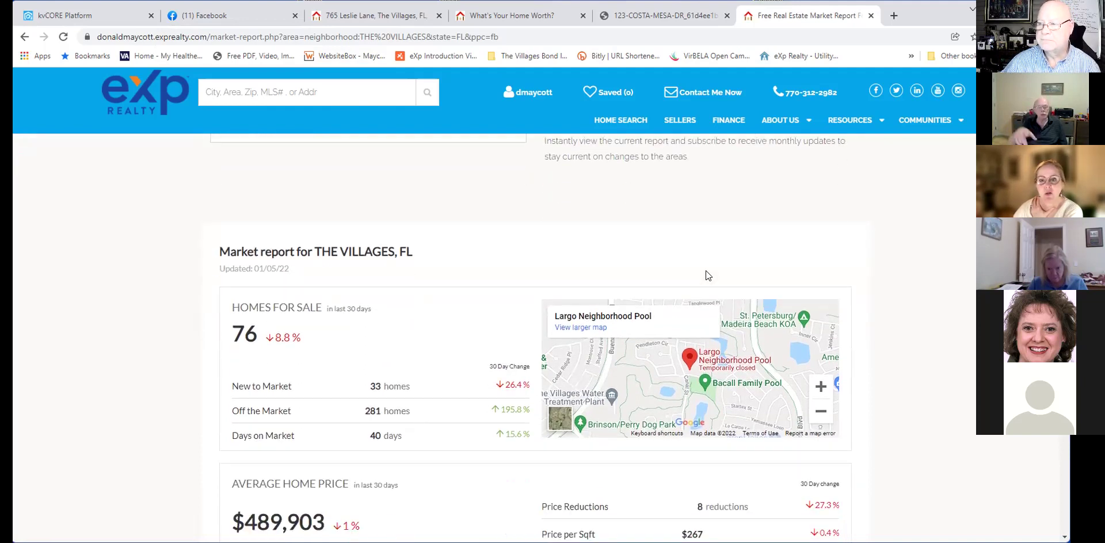
{"action": "scroll", "coordinate": [706, 271], "scroll_direction": "down", "scroll_amount": 1}
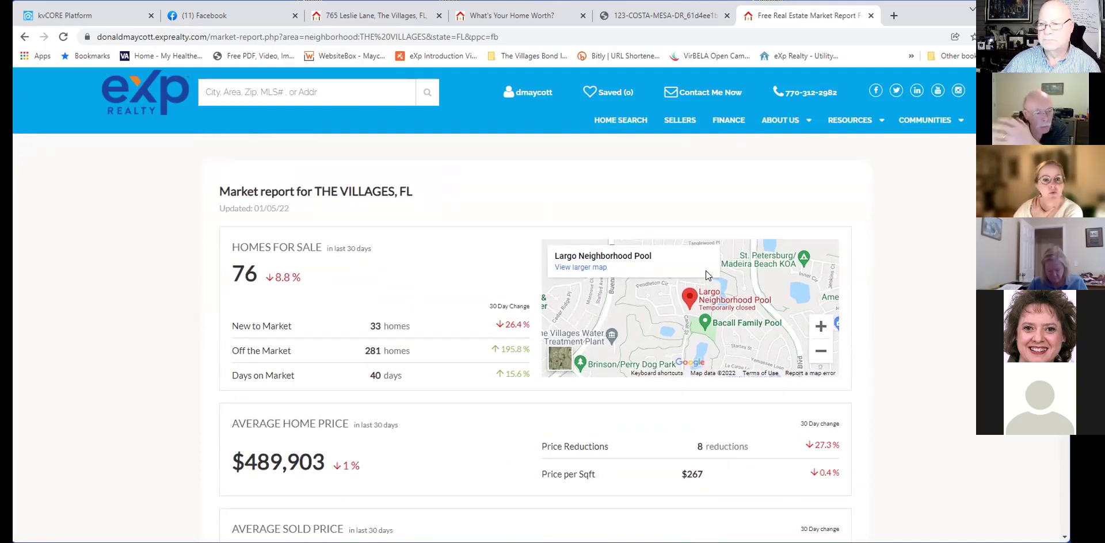
{"action": "scroll", "coordinate": [705, 271], "scroll_direction": "down", "scroll_amount": 1}
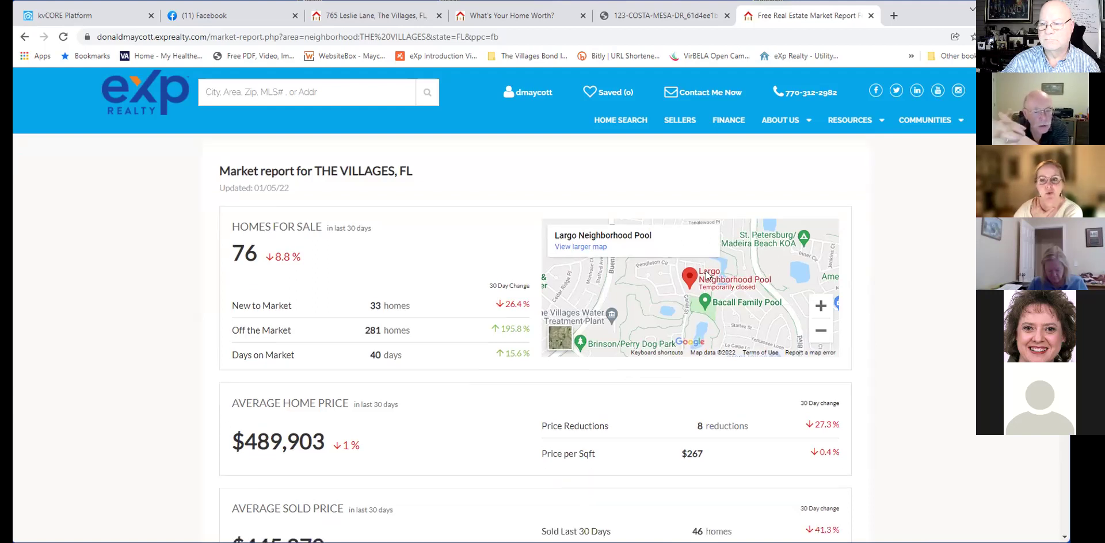
{"action": "scroll", "coordinate": [705, 271], "scroll_direction": "down", "scroll_amount": 1}
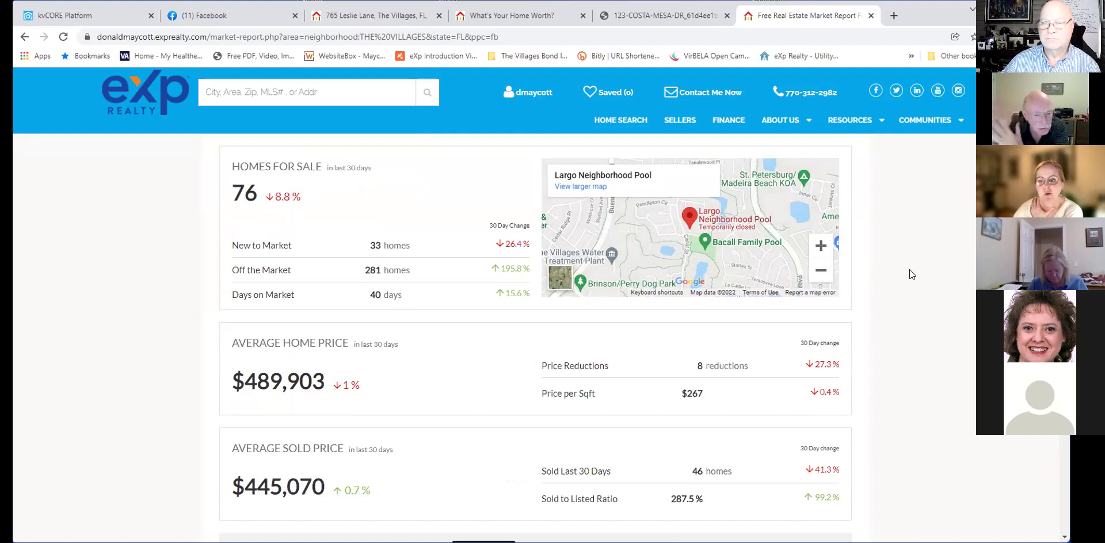
{"action": "left_click", "coordinate": [92, 19]}
{"action": "scroll", "coordinate": [572, 258], "scroll_direction": "down", "scroll_amount": 2}
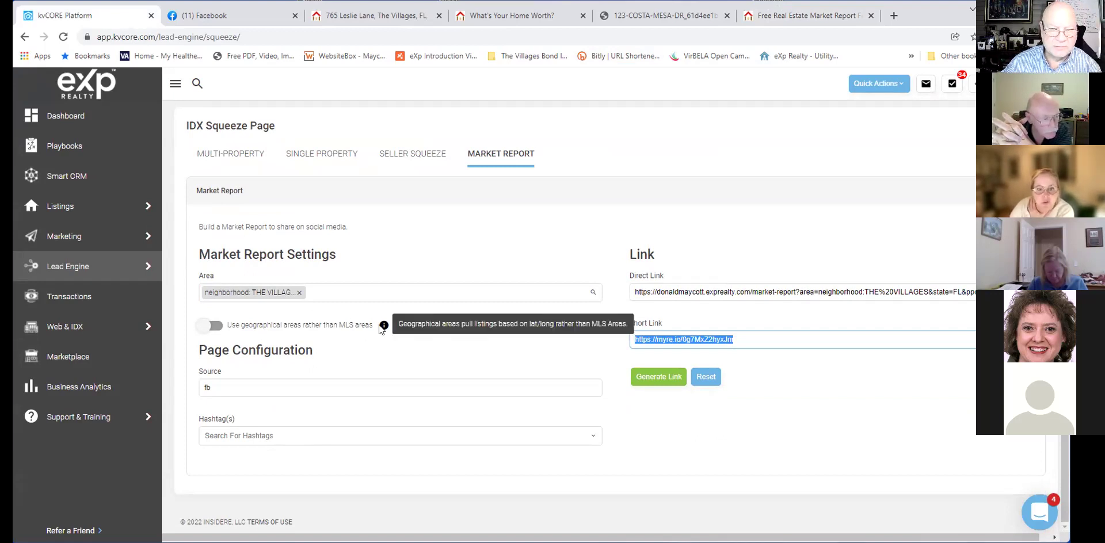
{"action": "scroll", "coordinate": [535, 446], "scroll_direction": "up", "scroll_amount": 1}
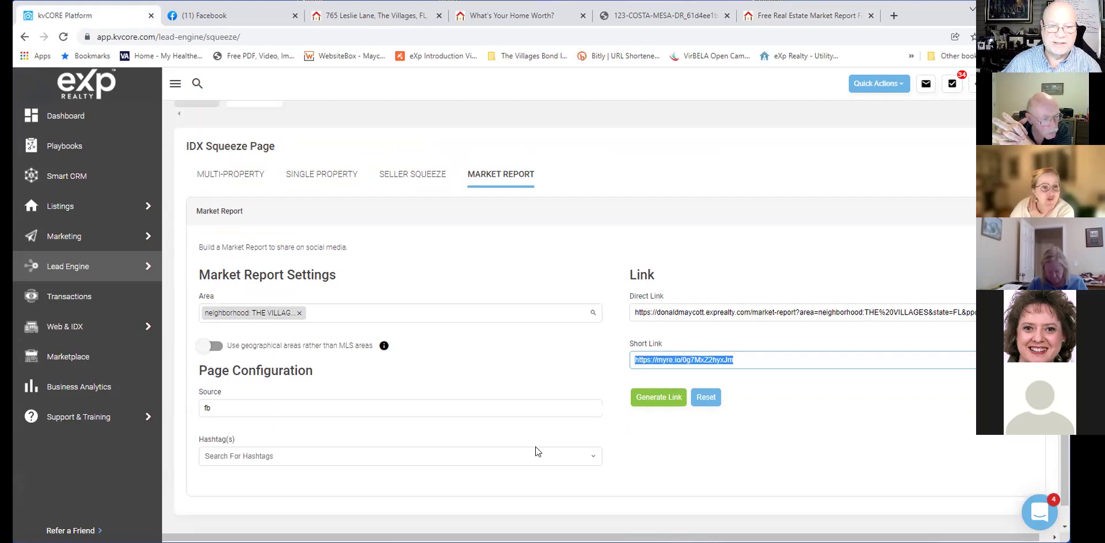
{"action": "scroll", "coordinate": [536, 447], "scroll_direction": "up", "scroll_amount": 2}
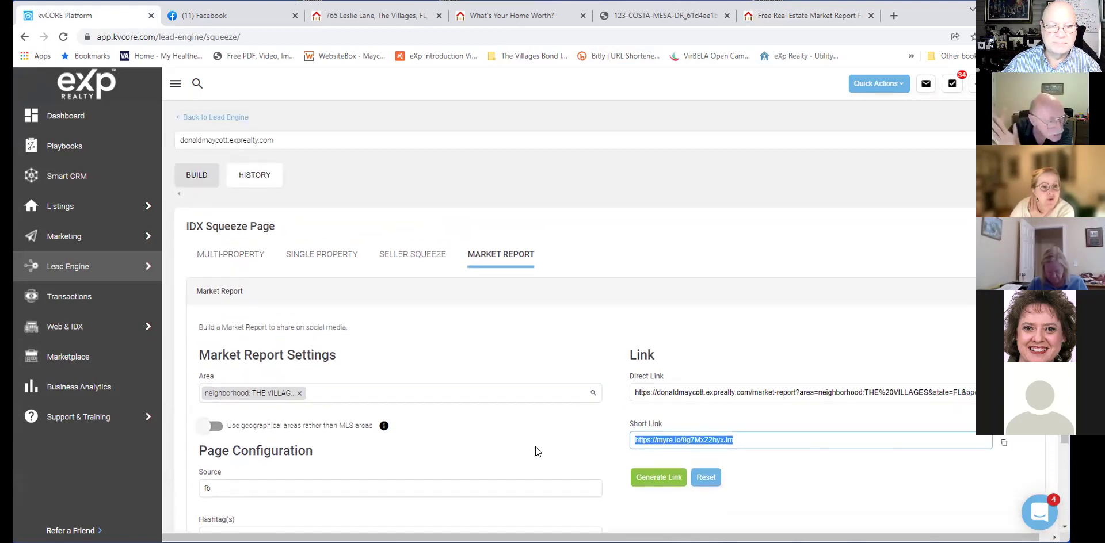
{"action": "scroll", "coordinate": [535, 446], "scroll_direction": "up", "scroll_amount": 1}
{"action": "scroll", "coordinate": [535, 447], "scroll_direction": "down", "scroll_amount": 3}
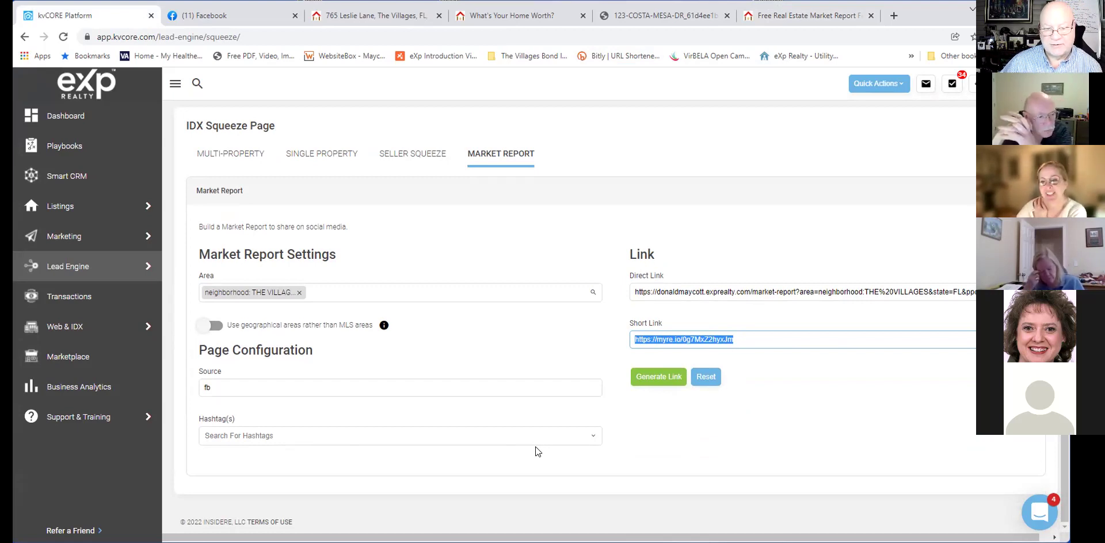
{"action": "scroll", "coordinate": [535, 452], "scroll_direction": "up", "scroll_amount": 1}
{"action": "left_click", "coordinate": [543, 458]}
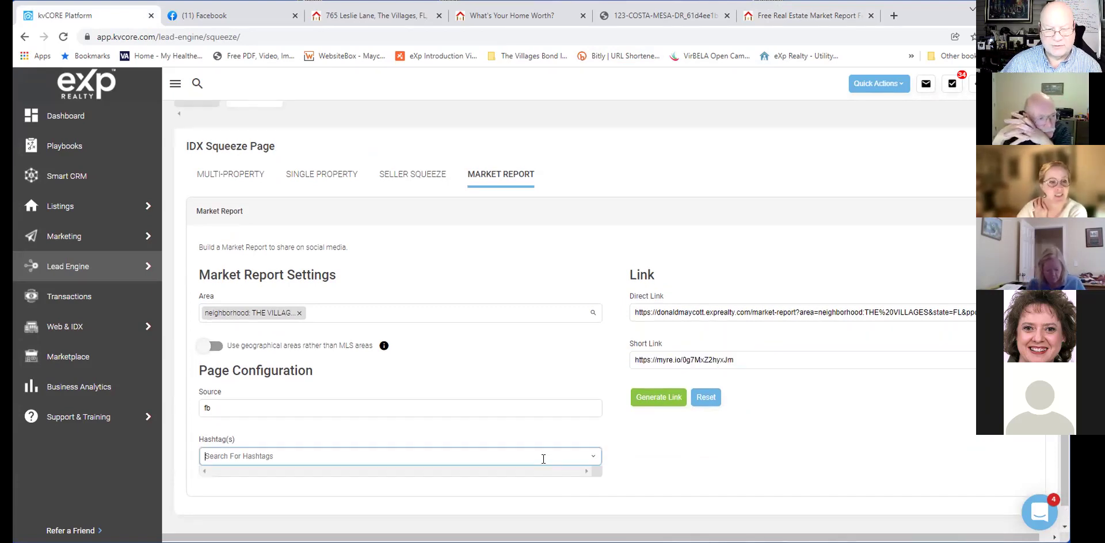
{"action": "left_click", "coordinate": [663, 466]}
{"action": "scroll", "coordinate": [665, 464], "scroll_direction": "up", "scroll_amount": 2}
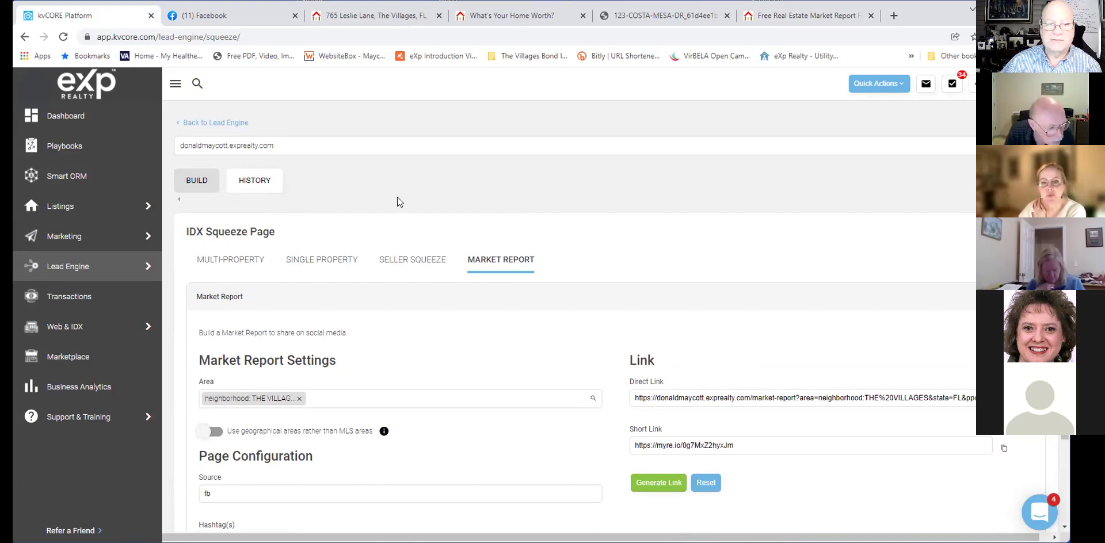
Go to Website Manager under the Web & IDX menu.
{"action": "mouse_move", "coordinate": [89, 283]}
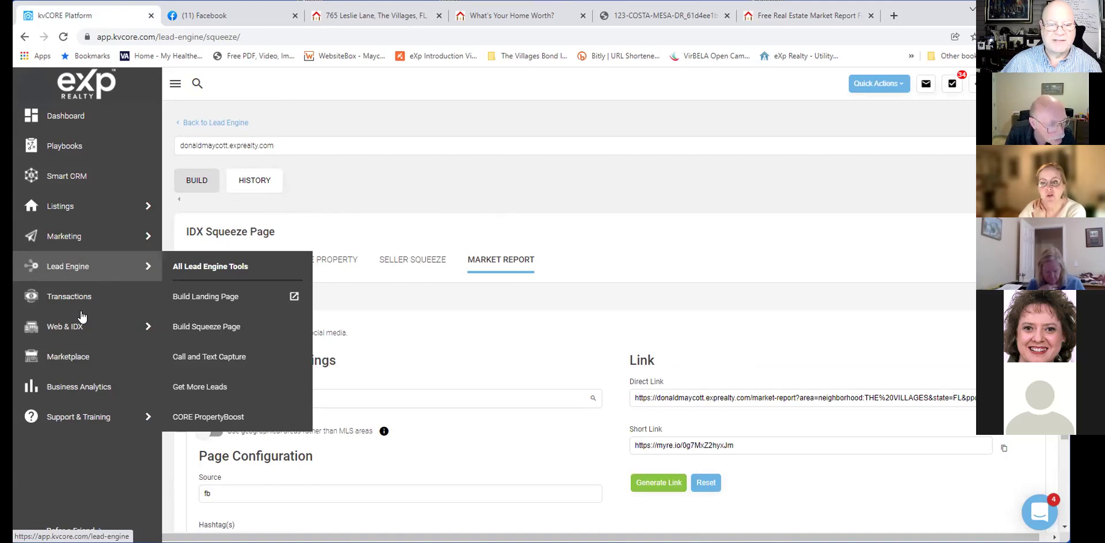
{"action": "mouse_move", "coordinate": [143, 326]}
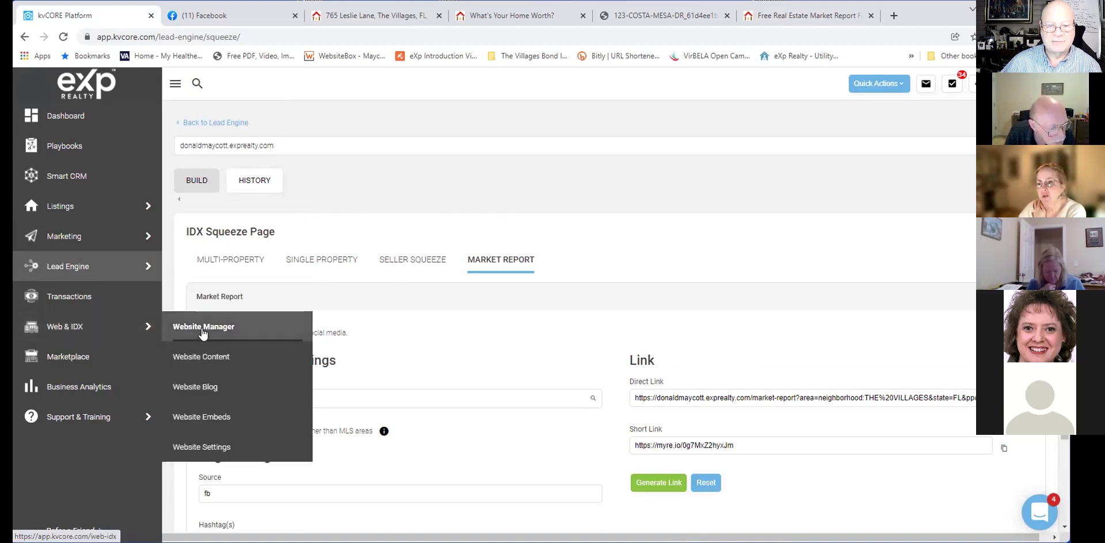
{"action": "left_click", "coordinate": [207, 326]}
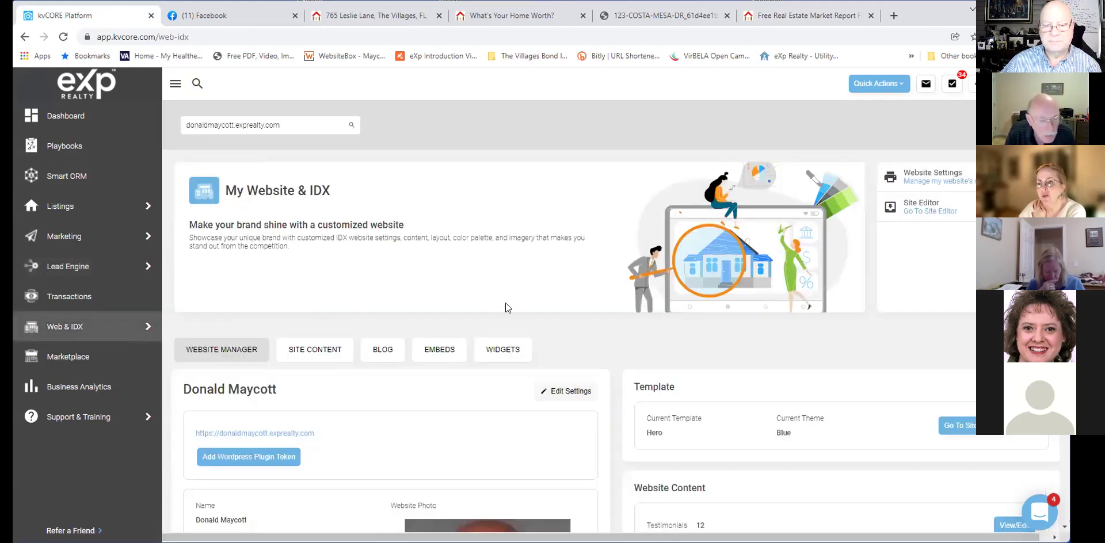
Open Edit Settings for the agent's eXp Realty IDX website.
{"action": "scroll", "coordinate": [518, 314], "scroll_direction": "down", "scroll_amount": 2}
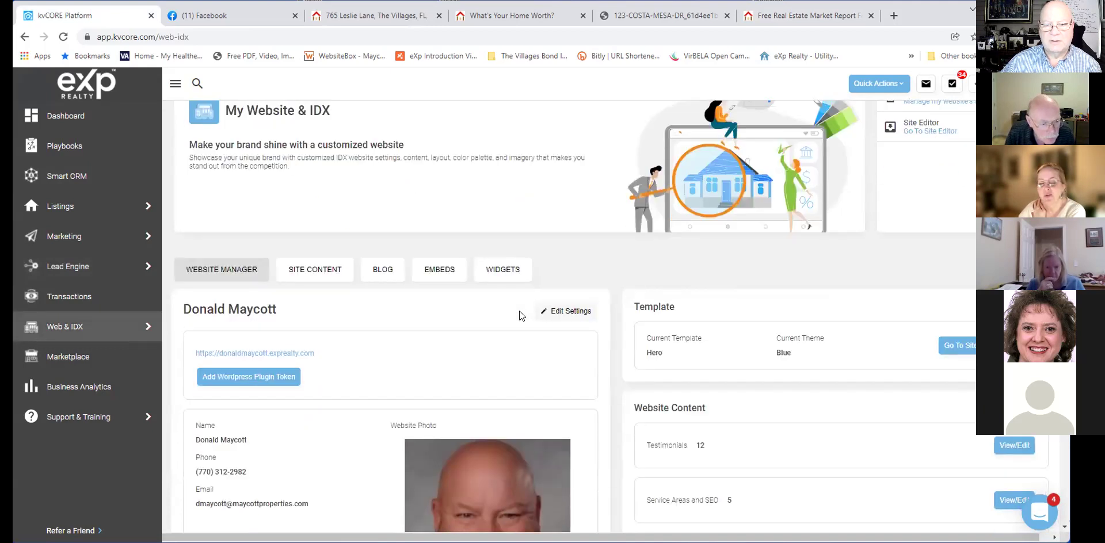
{"action": "scroll", "coordinate": [519, 311], "scroll_direction": "up", "scroll_amount": 2}
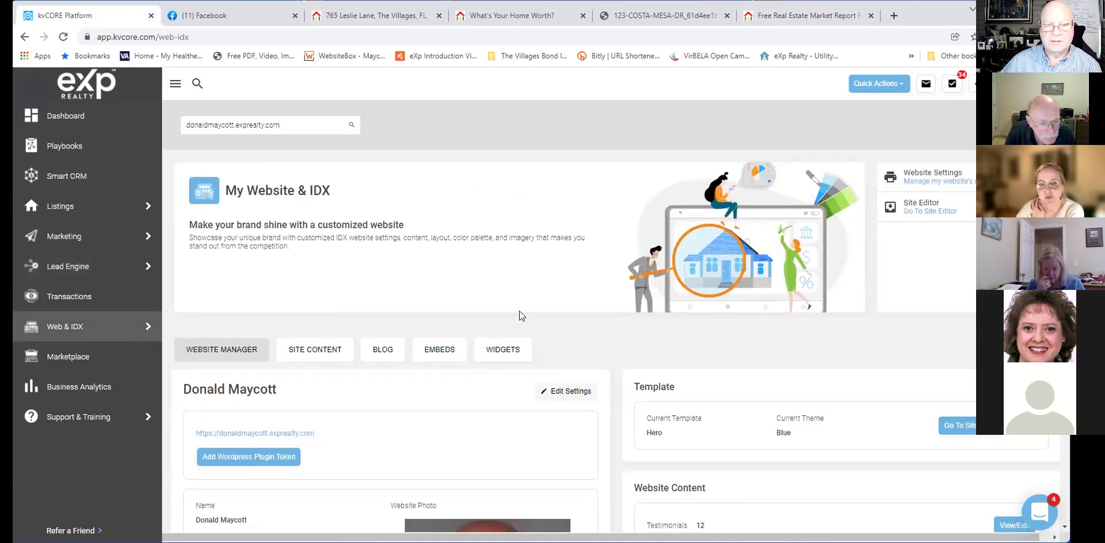
{"action": "scroll", "coordinate": [519, 311], "scroll_direction": "down", "scroll_amount": 7}
{"action": "scroll", "coordinate": [519, 311], "scroll_direction": "down", "scroll_amount": 2}
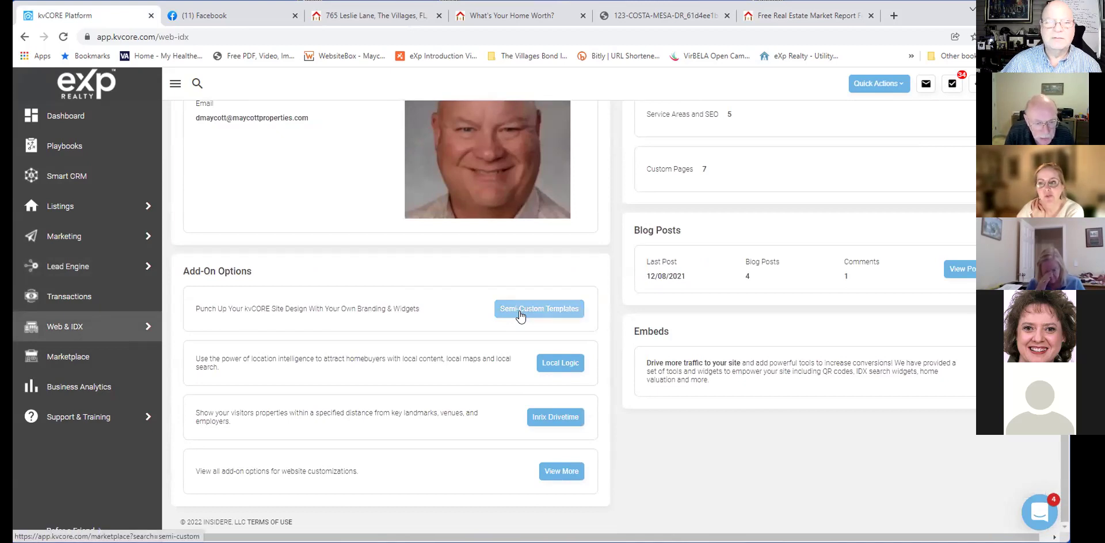
{"action": "scroll", "coordinate": [519, 316], "scroll_direction": "up", "scroll_amount": 7}
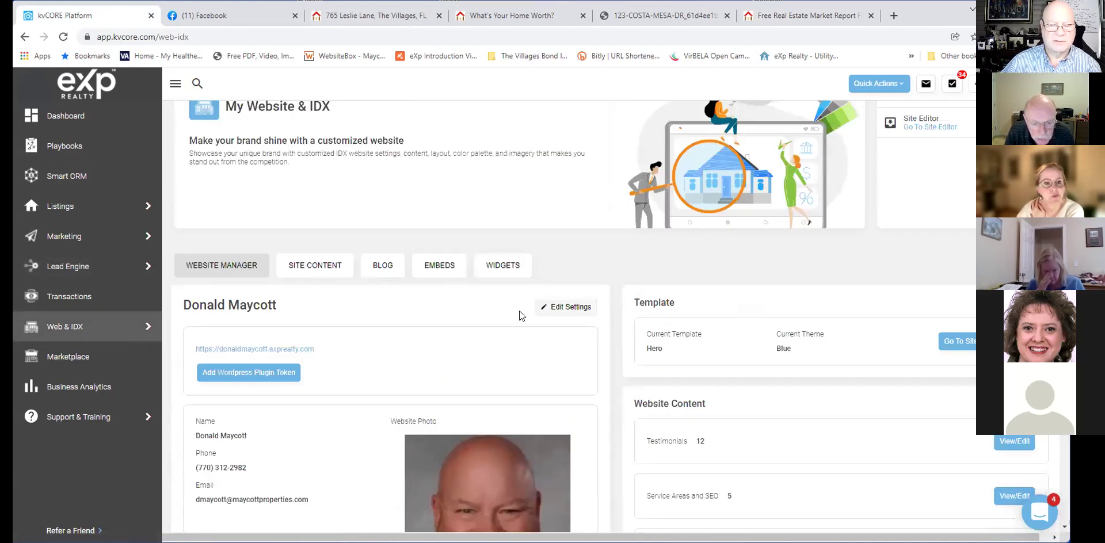
{"action": "scroll", "coordinate": [519, 311], "scroll_direction": "up", "scroll_amount": 2}
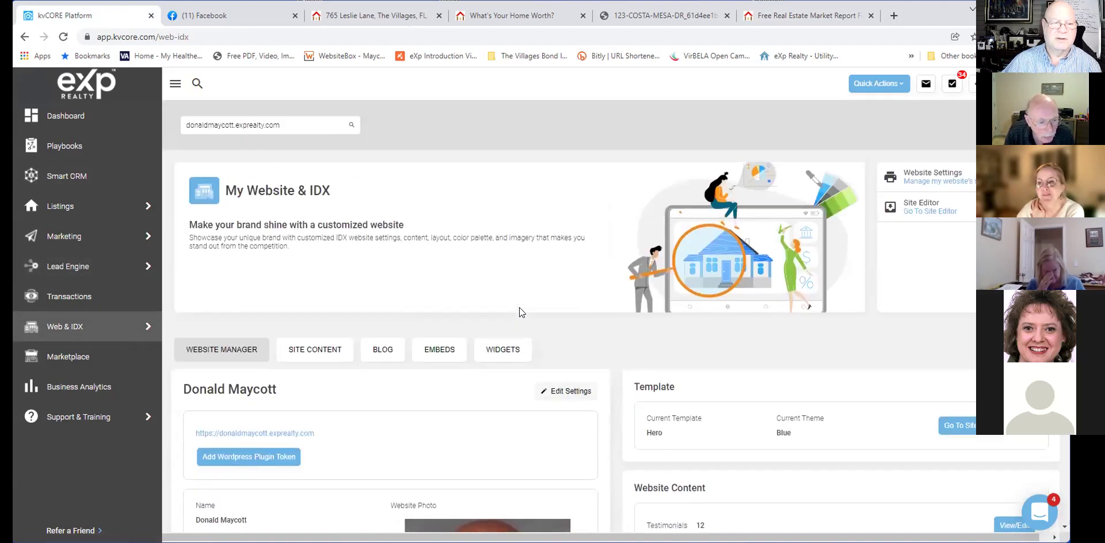
{"action": "mouse_move", "coordinate": [104, 266]}
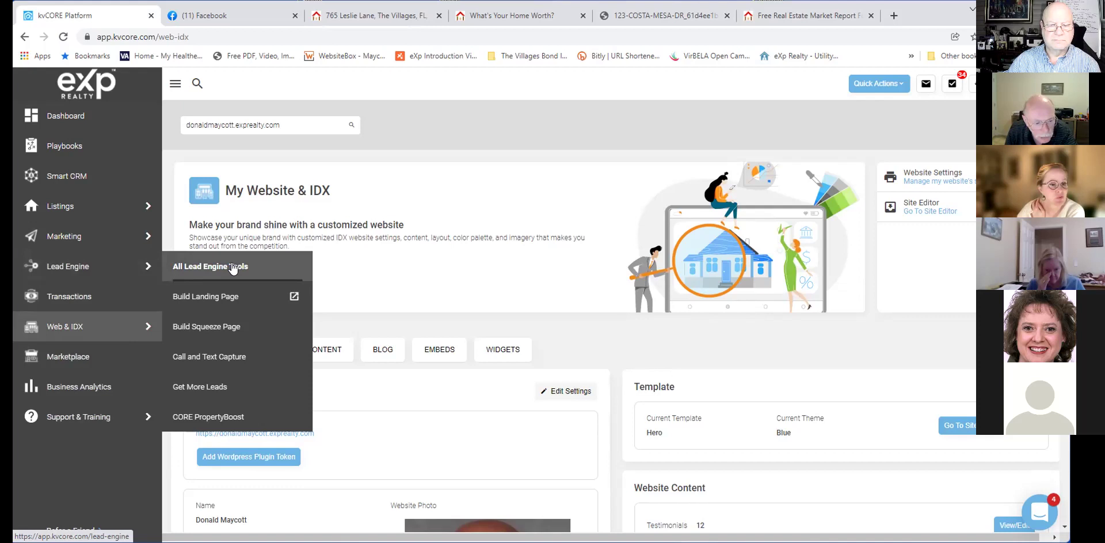
{"action": "scroll", "coordinate": [499, 308], "scroll_direction": "down", "scroll_amount": 2}
{"action": "left_click", "coordinate": [552, 280]}
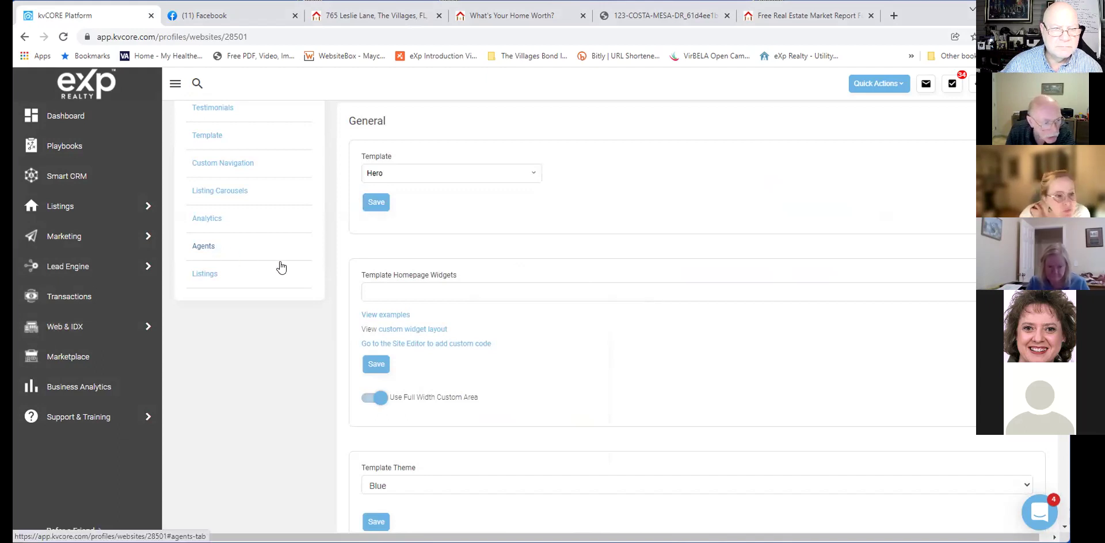
{"action": "scroll", "coordinate": [480, 294], "scroll_direction": "down", "scroll_amount": 8}
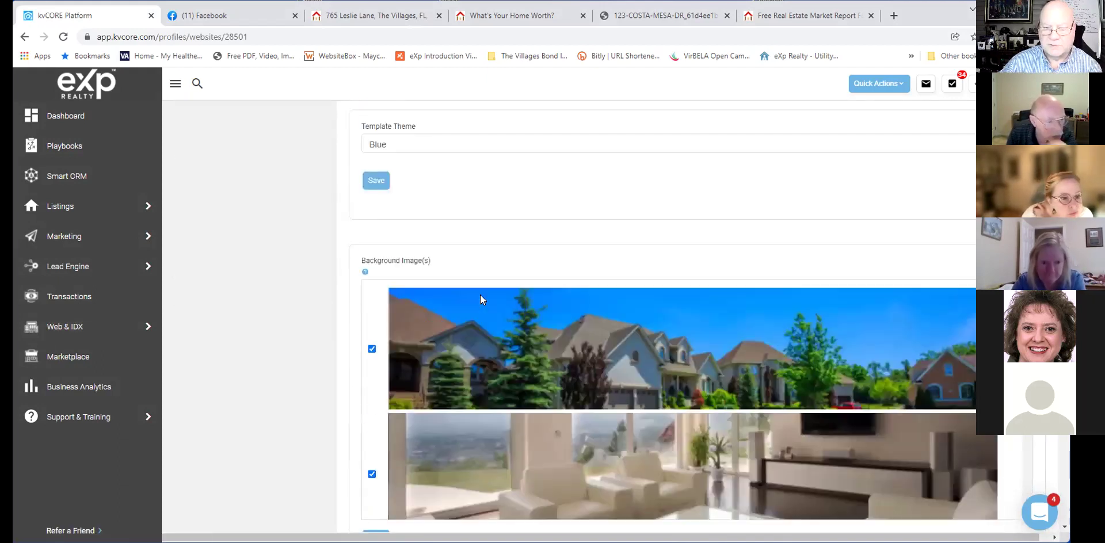
{"action": "scroll", "coordinate": [483, 294], "scroll_direction": "down", "scroll_amount": 7}
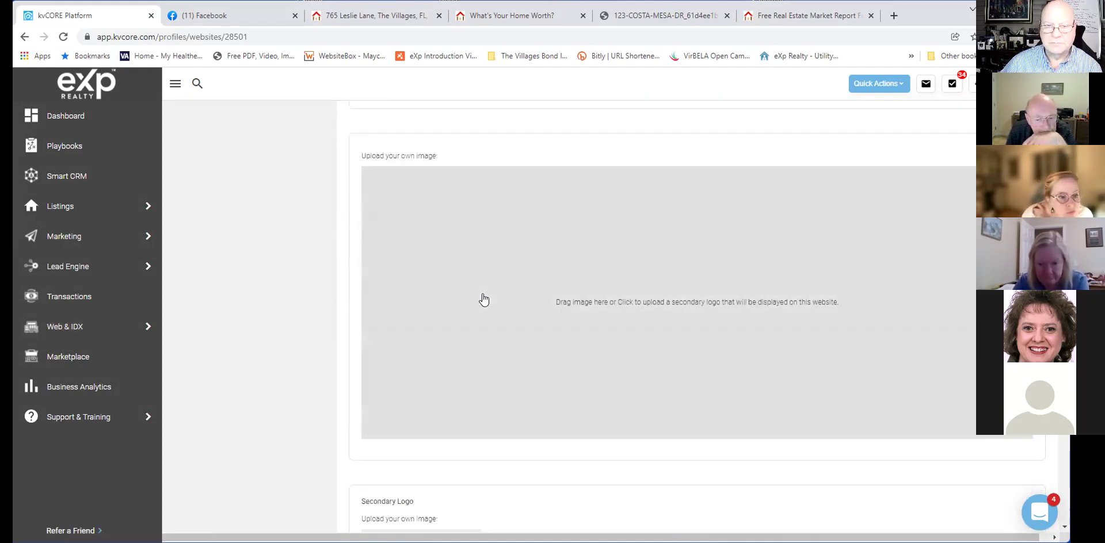
{"action": "scroll", "coordinate": [484, 299], "scroll_direction": "down", "scroll_amount": 5}
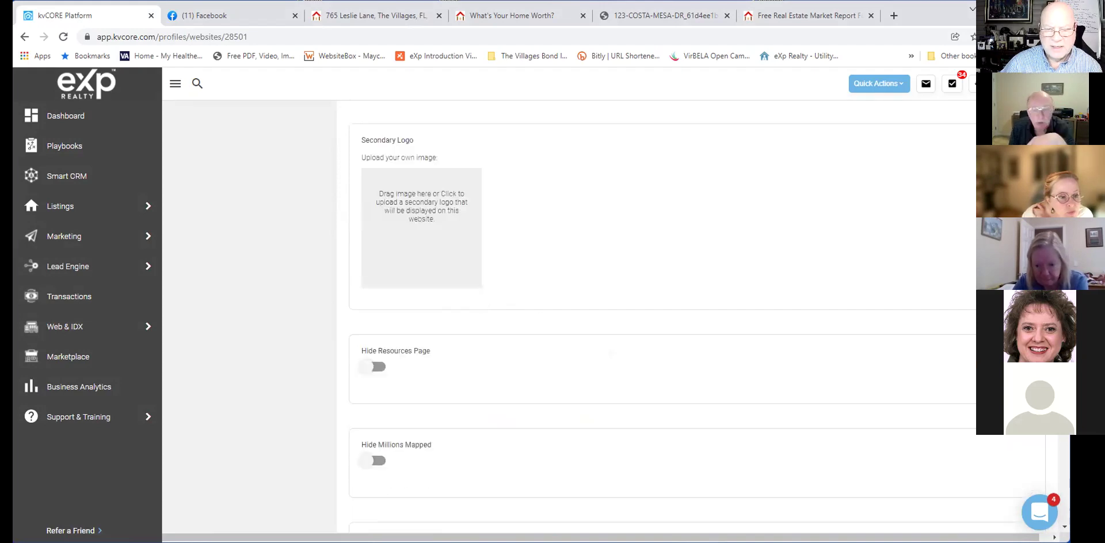
{"action": "scroll", "coordinate": [484, 299], "scroll_direction": "down", "scroll_amount": 9}
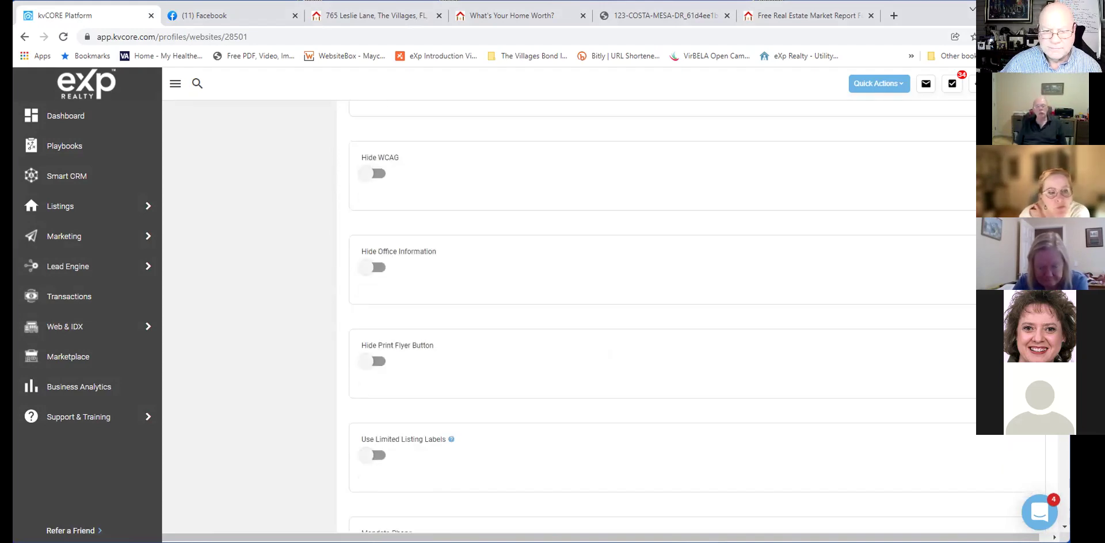
{"action": "scroll", "coordinate": [698, 318], "scroll_direction": "down", "scroll_amount": 7}
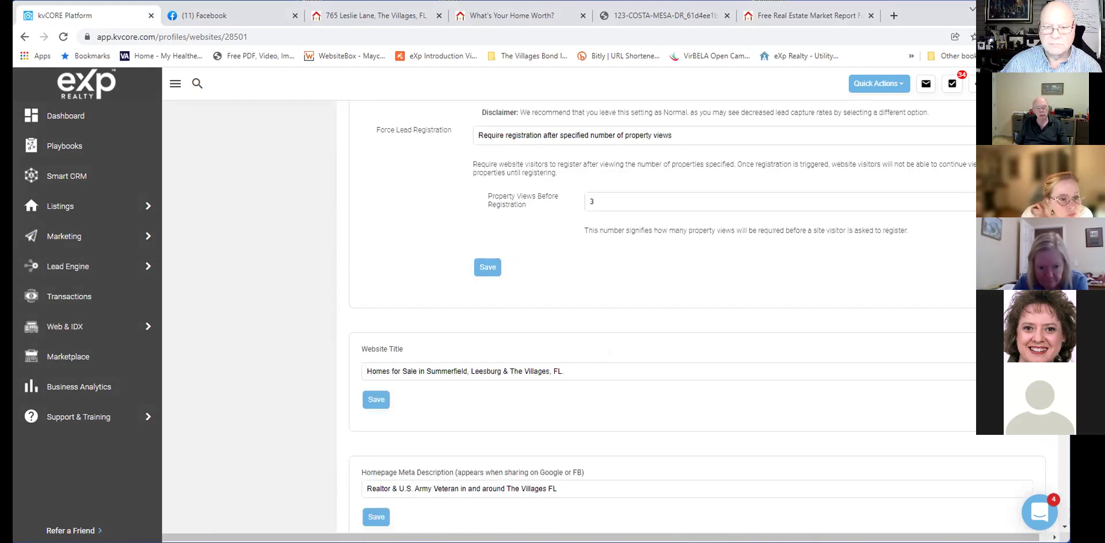
{"action": "scroll", "coordinate": [698, 318], "scroll_direction": "down", "scroll_amount": 4}
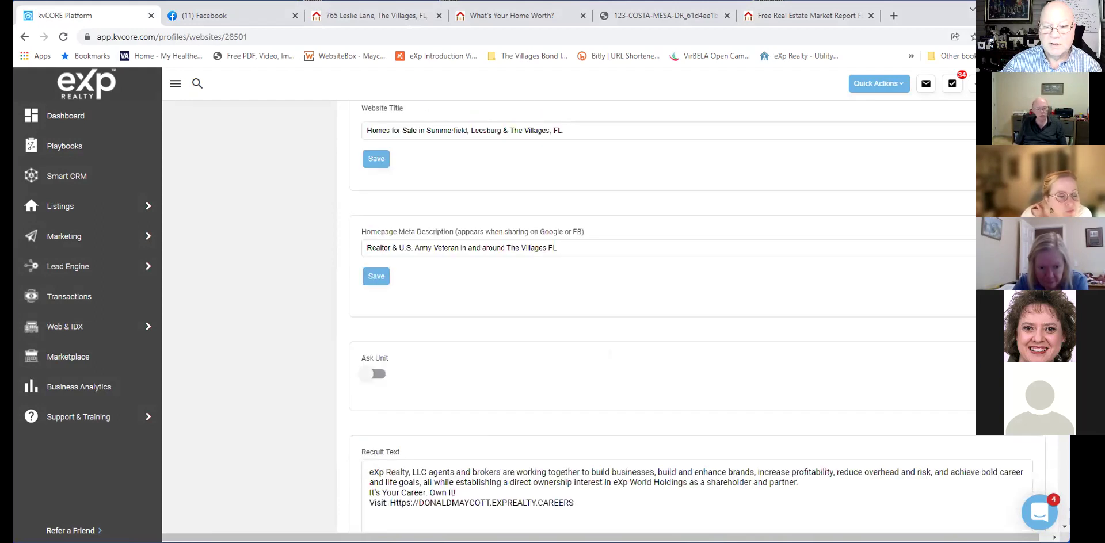
{"action": "scroll", "coordinate": [661, 316], "scroll_direction": "down", "scroll_amount": 2}
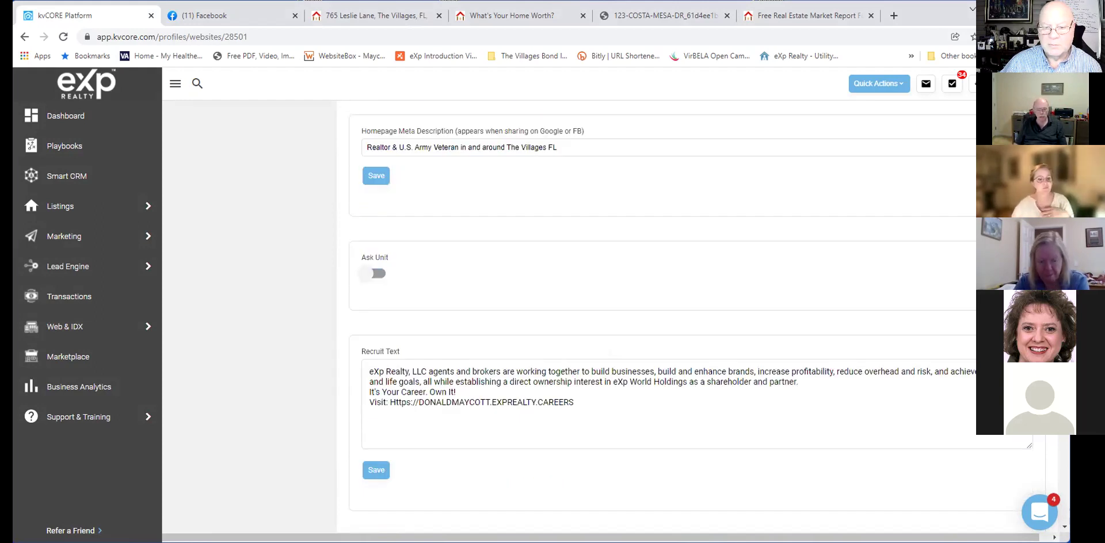
{"action": "scroll", "coordinate": [661, 316], "scroll_direction": "down", "scroll_amount": 2}
{"action": "scroll", "coordinate": [662, 316], "scroll_direction": "down", "scroll_amount": 2}
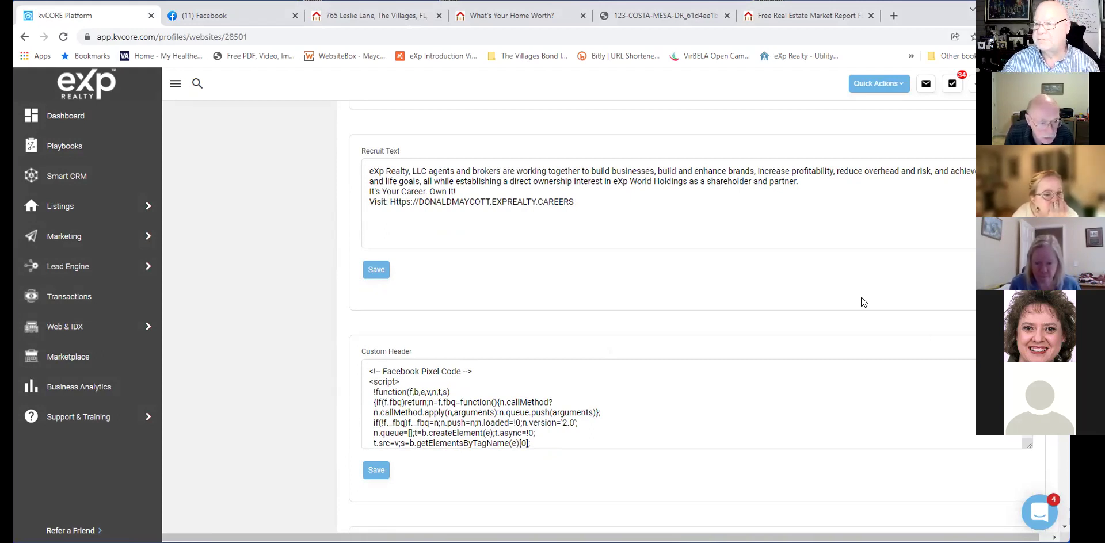
{"action": "scroll", "coordinate": [860, 302], "scroll_direction": "down", "scroll_amount": 9}
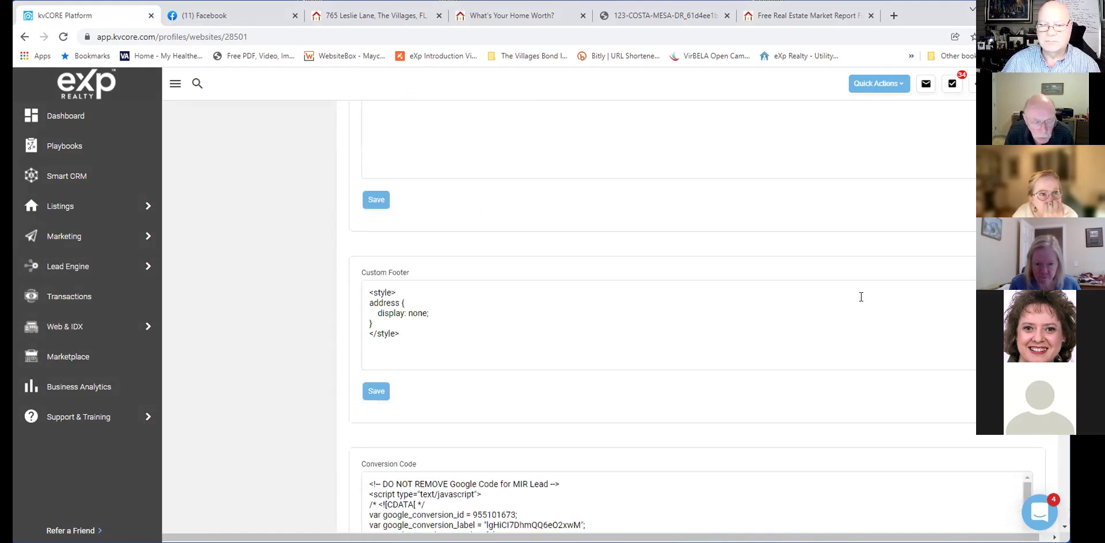
{"action": "scroll", "coordinate": [861, 297], "scroll_direction": "down", "scroll_amount": 5}
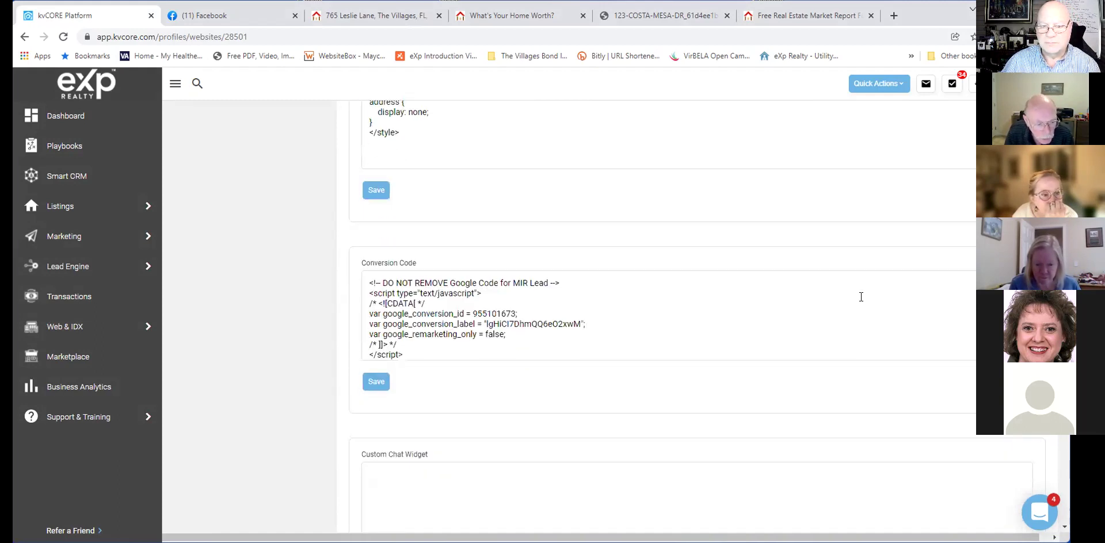
{"action": "scroll", "coordinate": [861, 296], "scroll_direction": "down", "scroll_amount": 2}
{"action": "scroll", "coordinate": [885, 308], "scroll_direction": "up", "scroll_amount": 5}
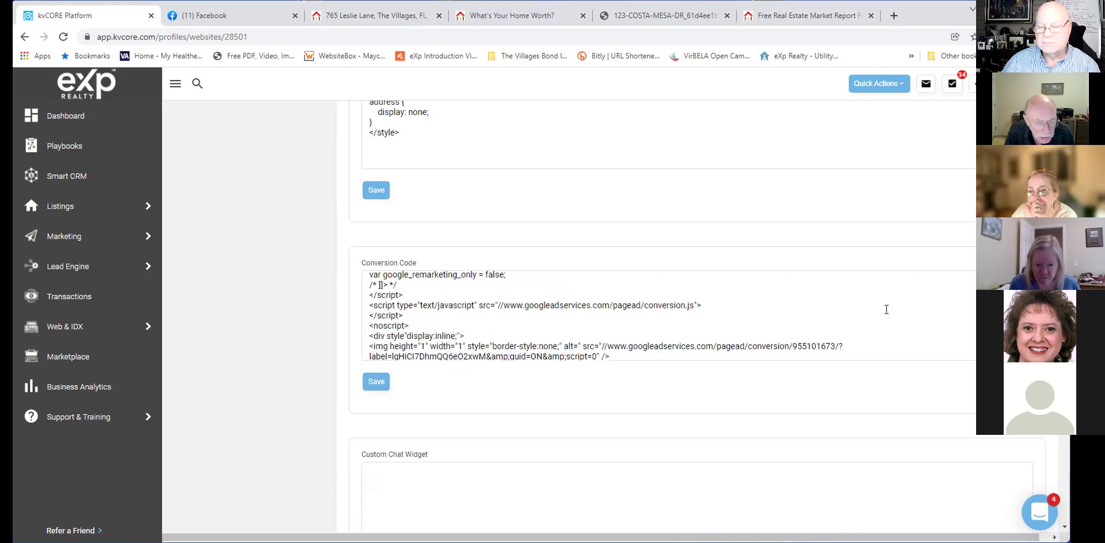
{"action": "mouse_move", "coordinate": [91, 253]}
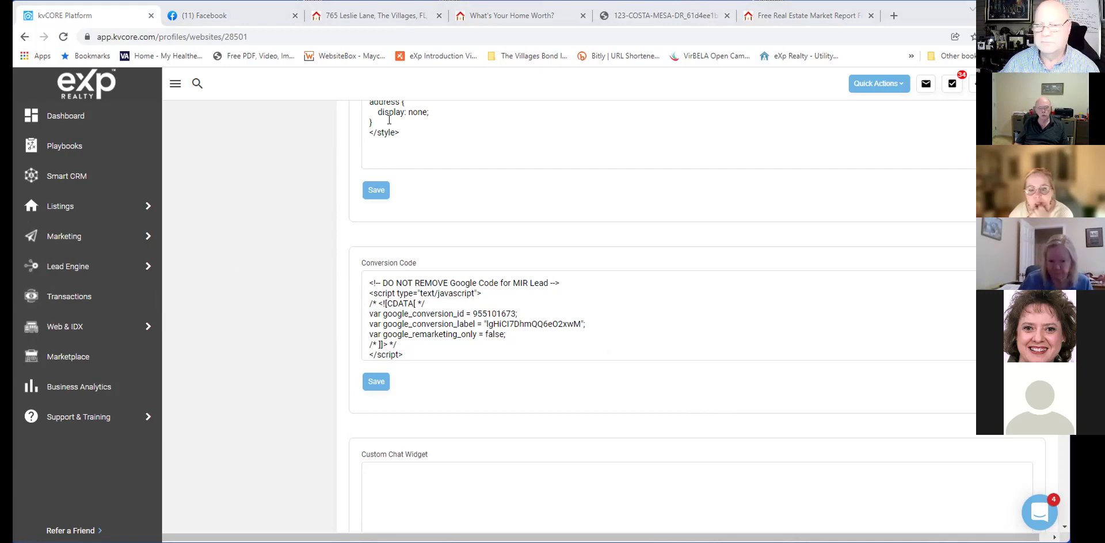
{"action": "scroll", "coordinate": [491, 227], "scroll_direction": "up", "scroll_amount": 3}
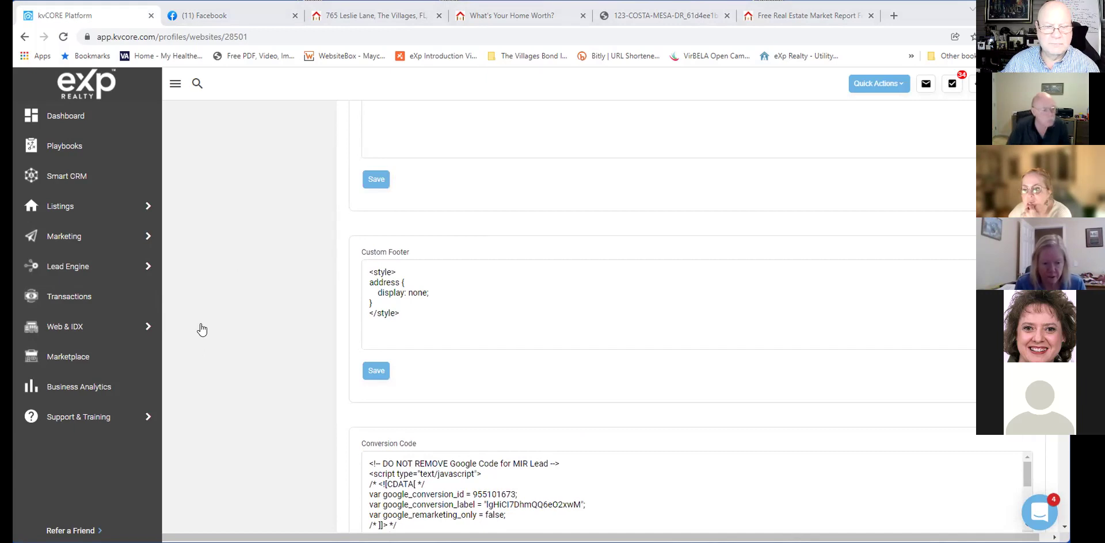
Go back with Alt+Left to the blank Multi-Property squeeze page form.
{"action": "key", "text": "alt+Left"}
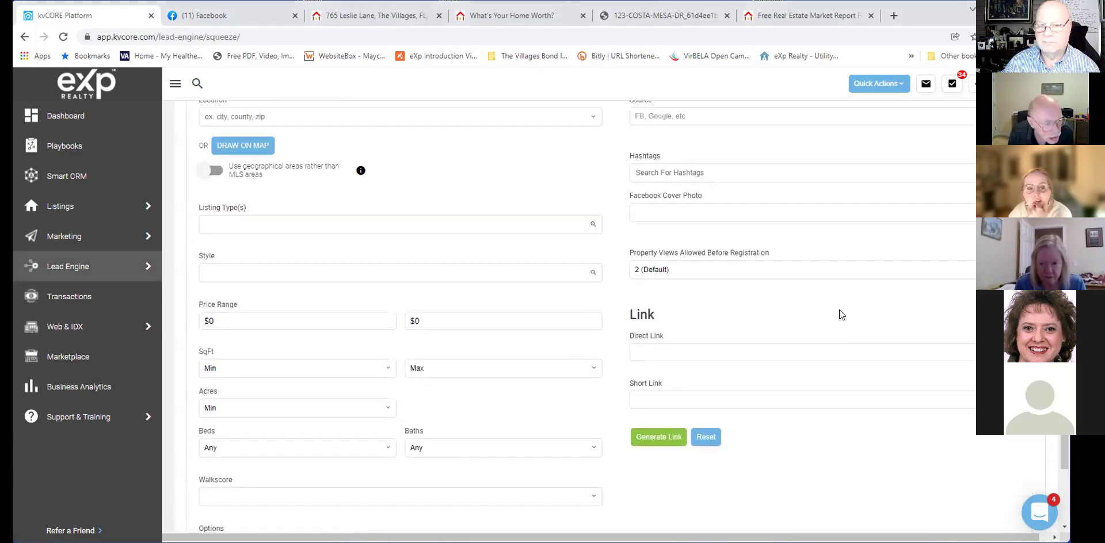
{"action": "scroll", "coordinate": [839, 309], "scroll_direction": "up", "scroll_amount": 2}
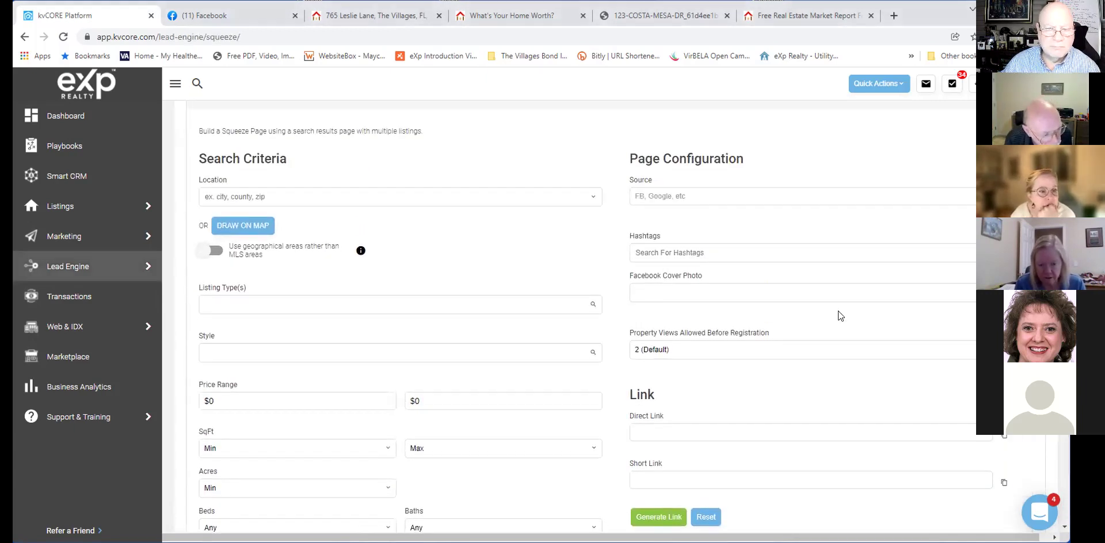
{"action": "scroll", "coordinate": [838, 311], "scroll_direction": "down", "scroll_amount": 2}
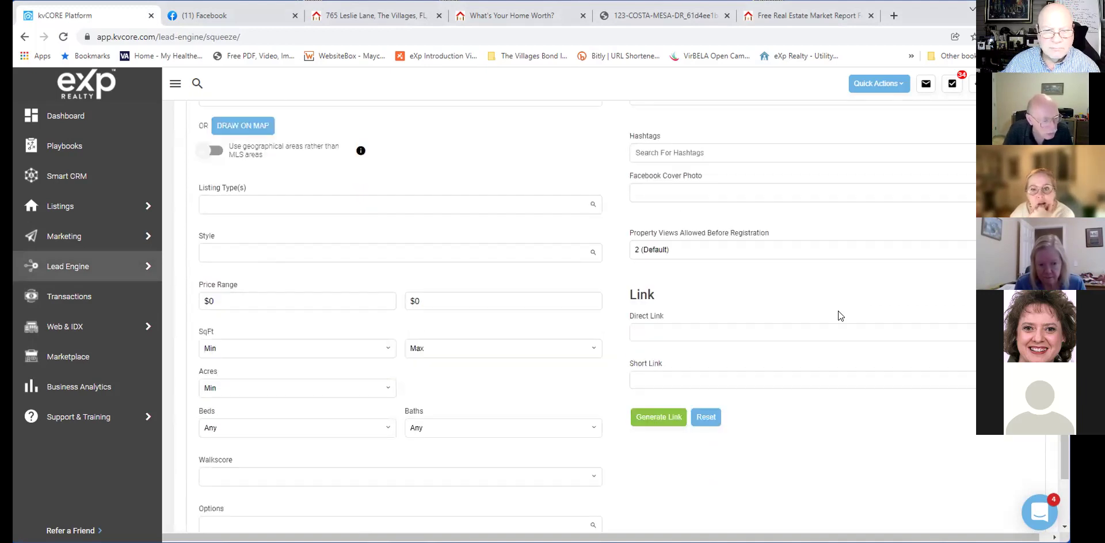
{"action": "scroll", "coordinate": [838, 311], "scroll_direction": "down", "scroll_amount": 2}
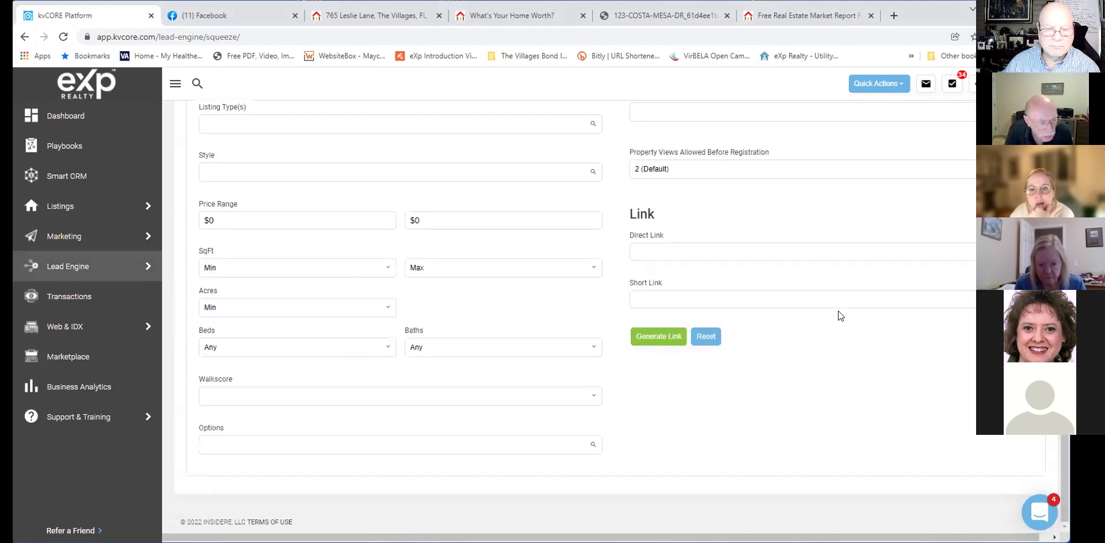
{"action": "scroll", "coordinate": [838, 311], "scroll_direction": "up", "scroll_amount": 2}
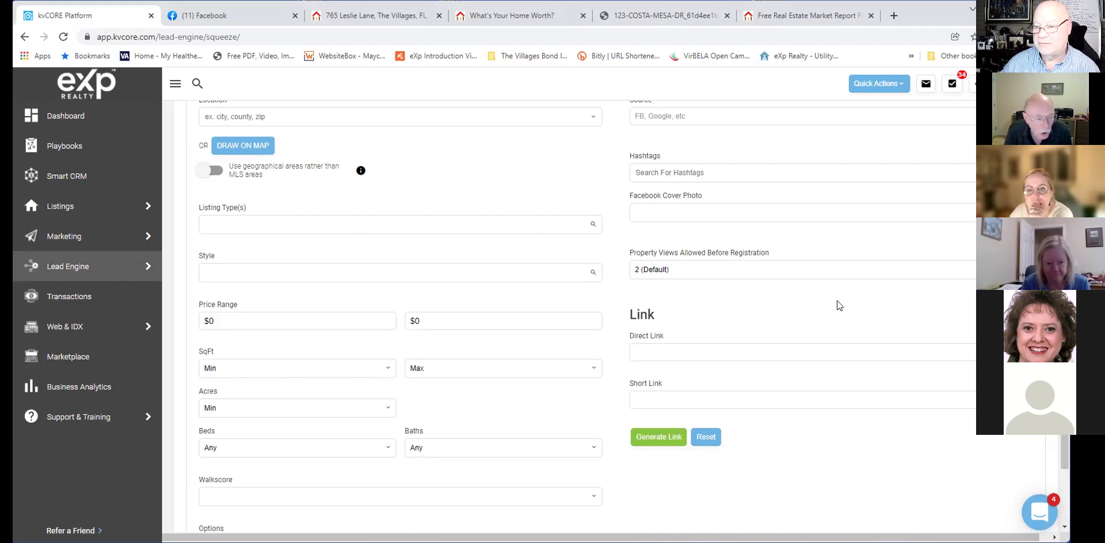
{"action": "scroll", "coordinate": [837, 301], "scroll_direction": "up", "scroll_amount": 1}
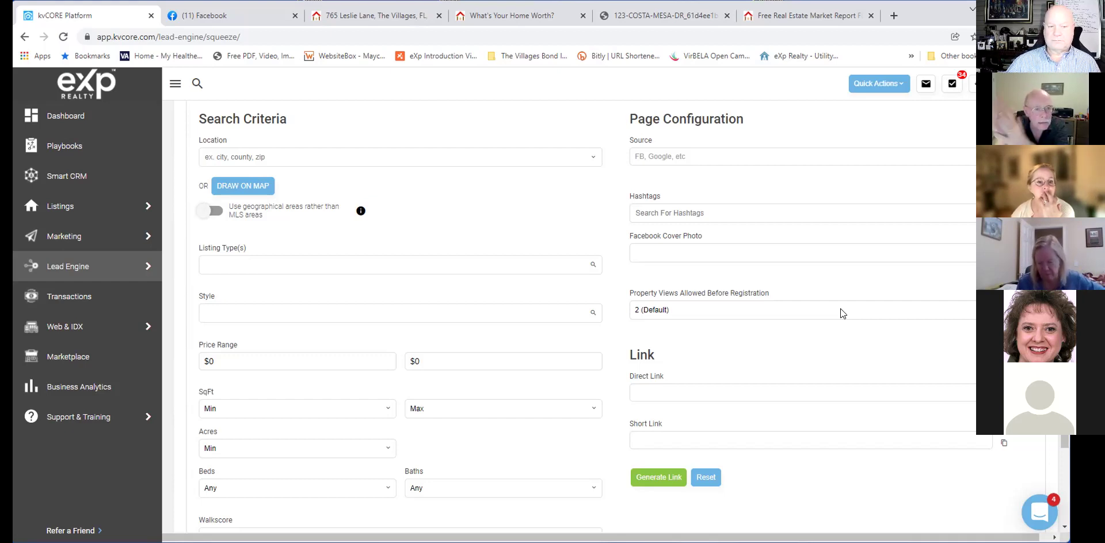
{"action": "scroll", "coordinate": [492, 252], "scroll_direction": "up", "scroll_amount": 3}
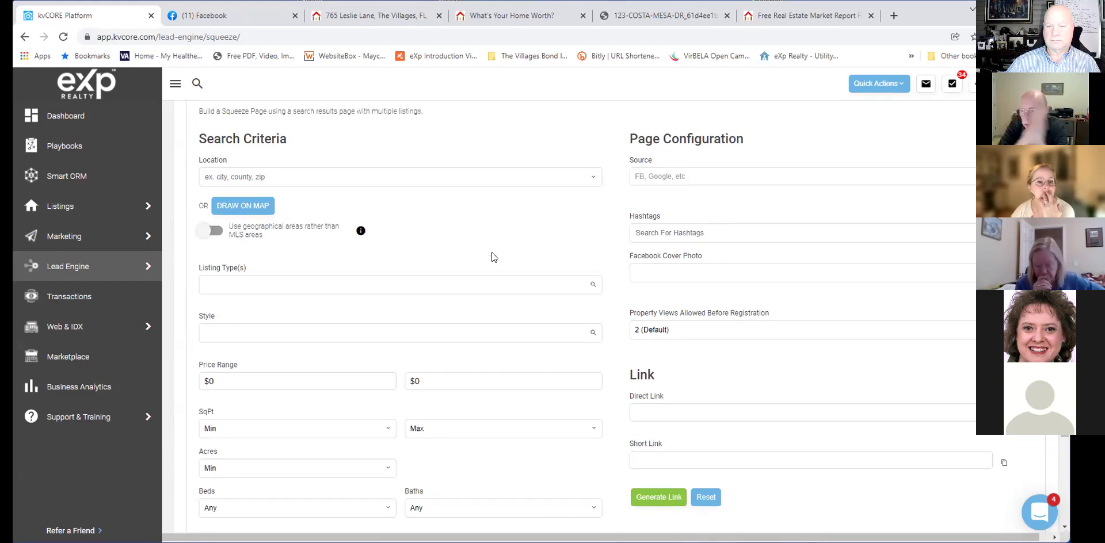
{"action": "scroll", "coordinate": [491, 257], "scroll_direction": "up", "scroll_amount": 3}
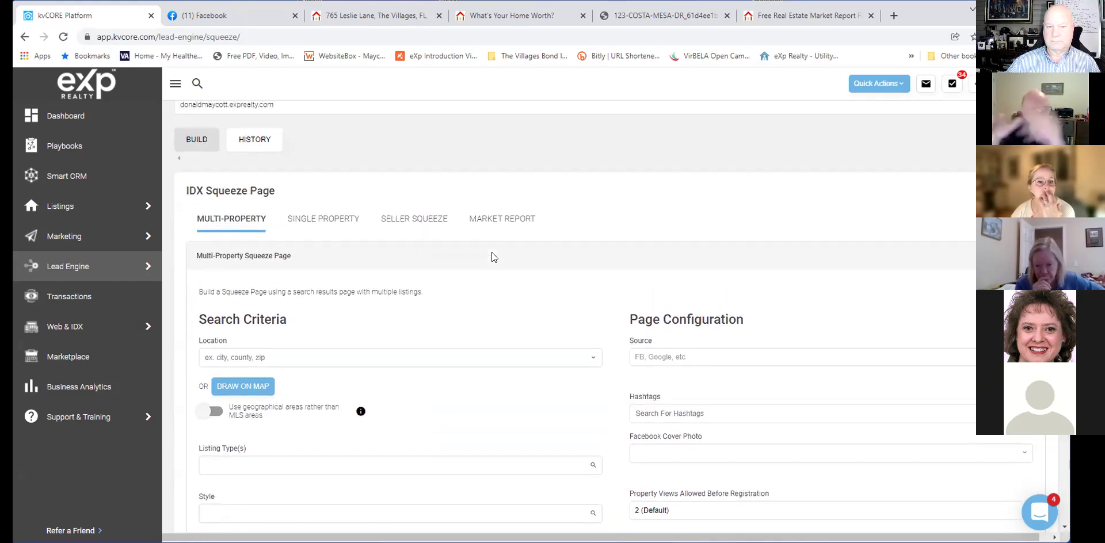